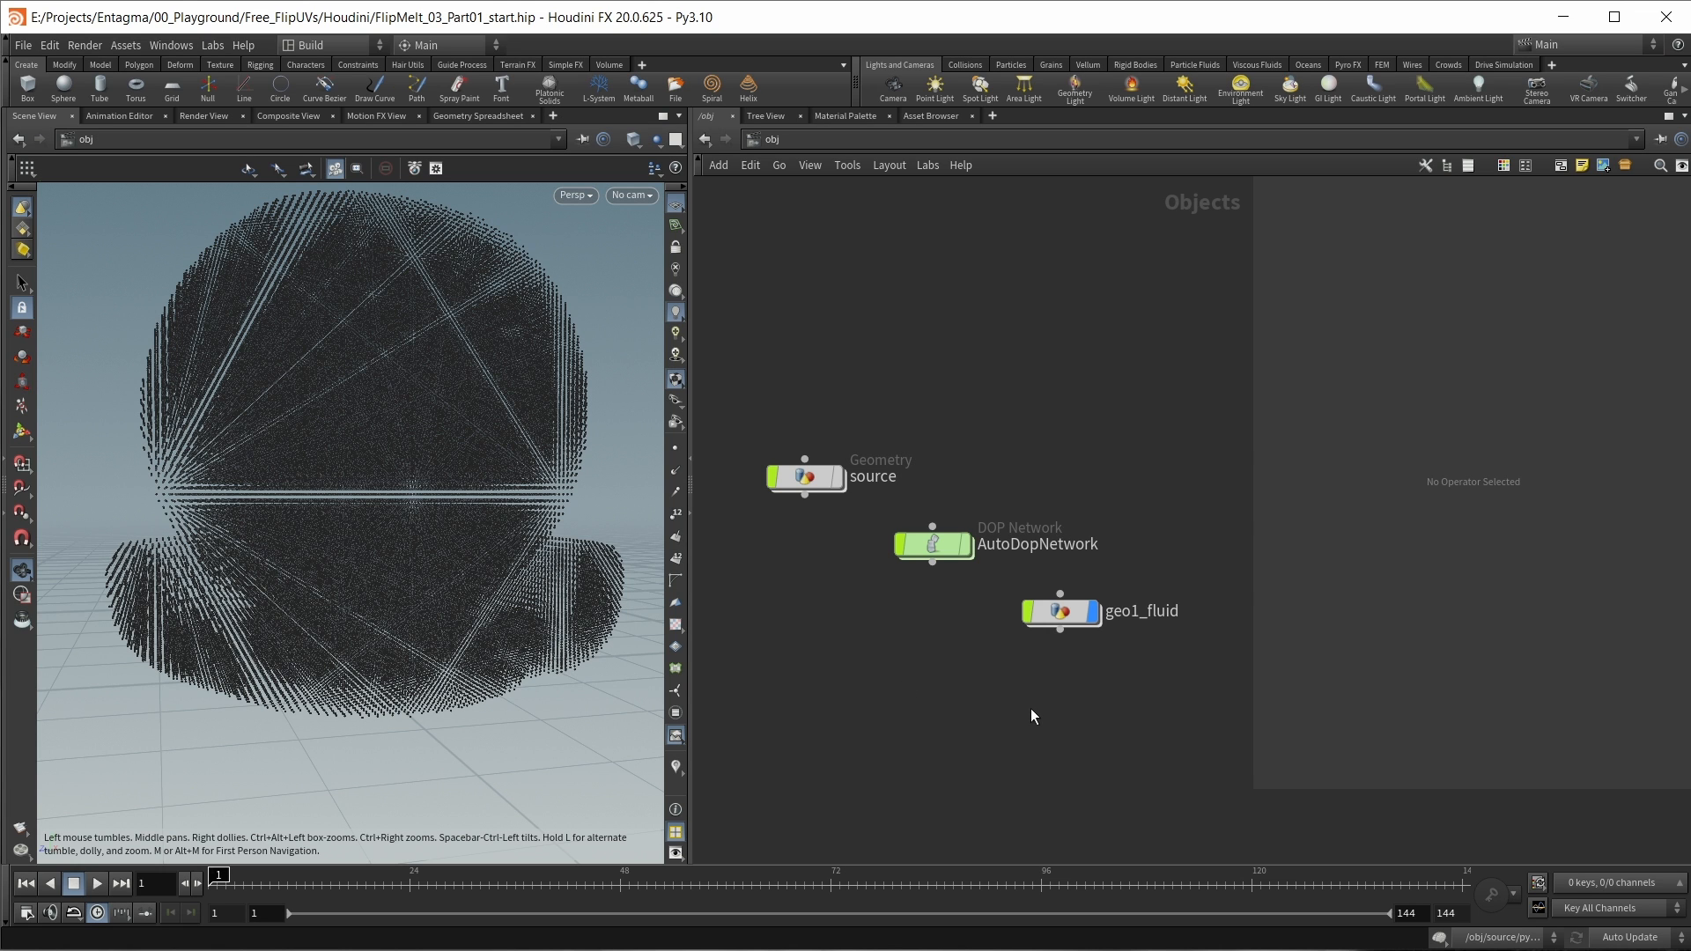
Step: Open the source geometry network and display the OUT_MESH and pointsfromvolume1 results to compare the mesh with its points
left_click_drag(836, 416, 949, 539)
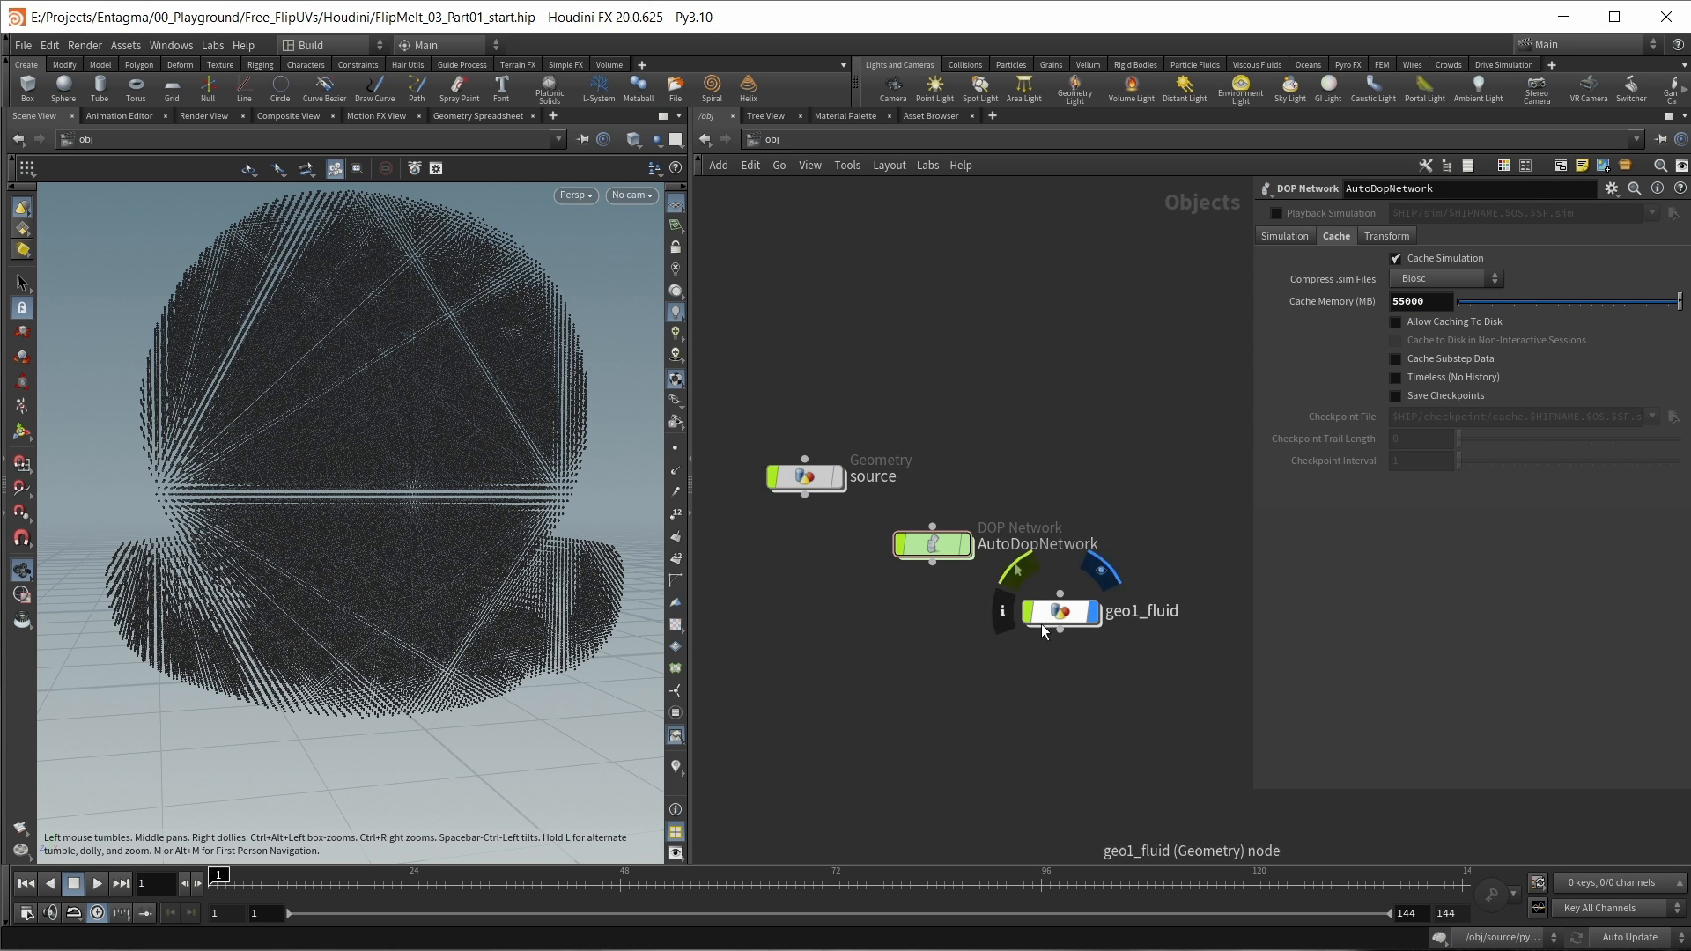
double_click(806, 482)
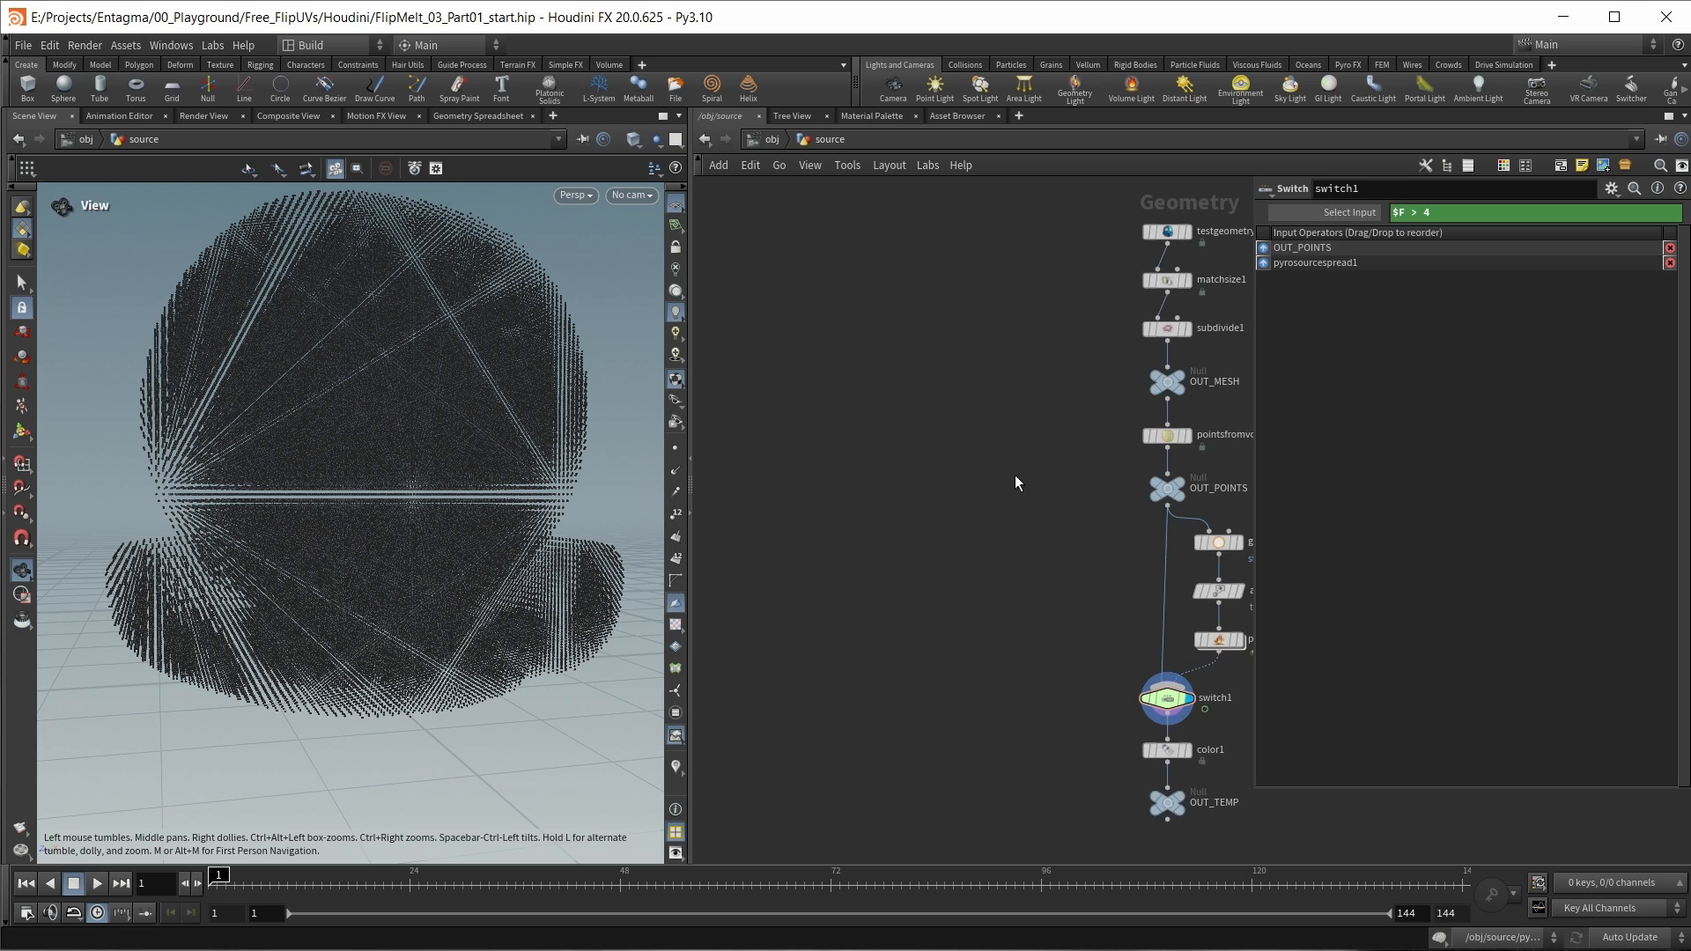
left_click(1028, 419)
left_click(1032, 418)
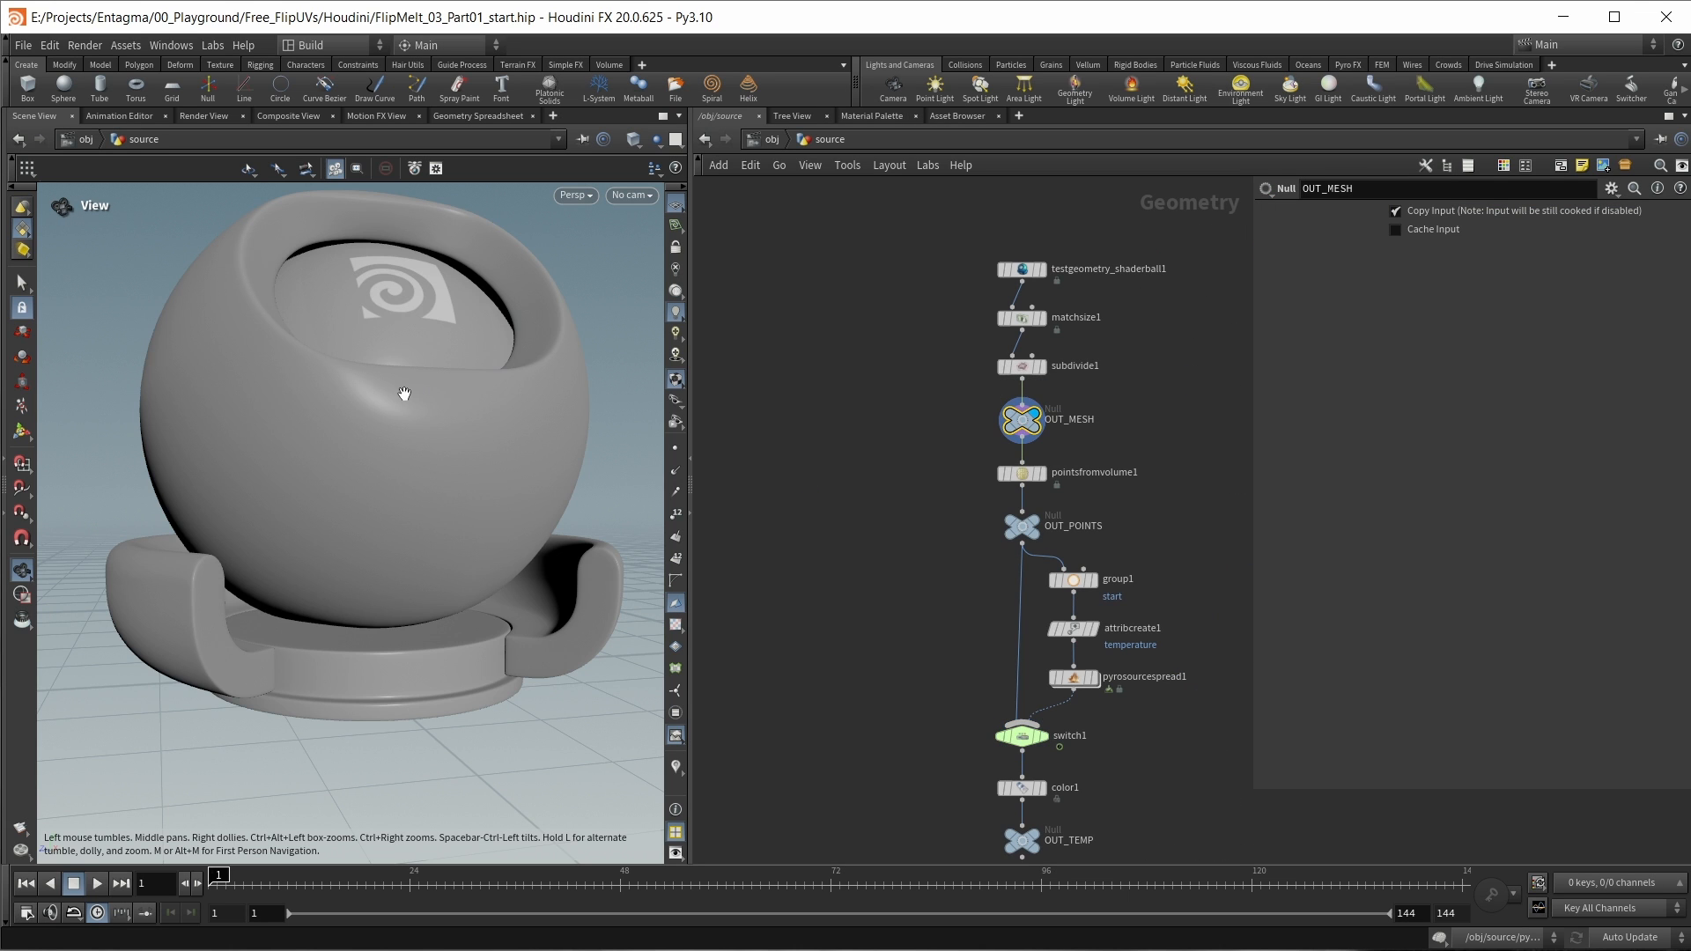
left_click(1037, 473)
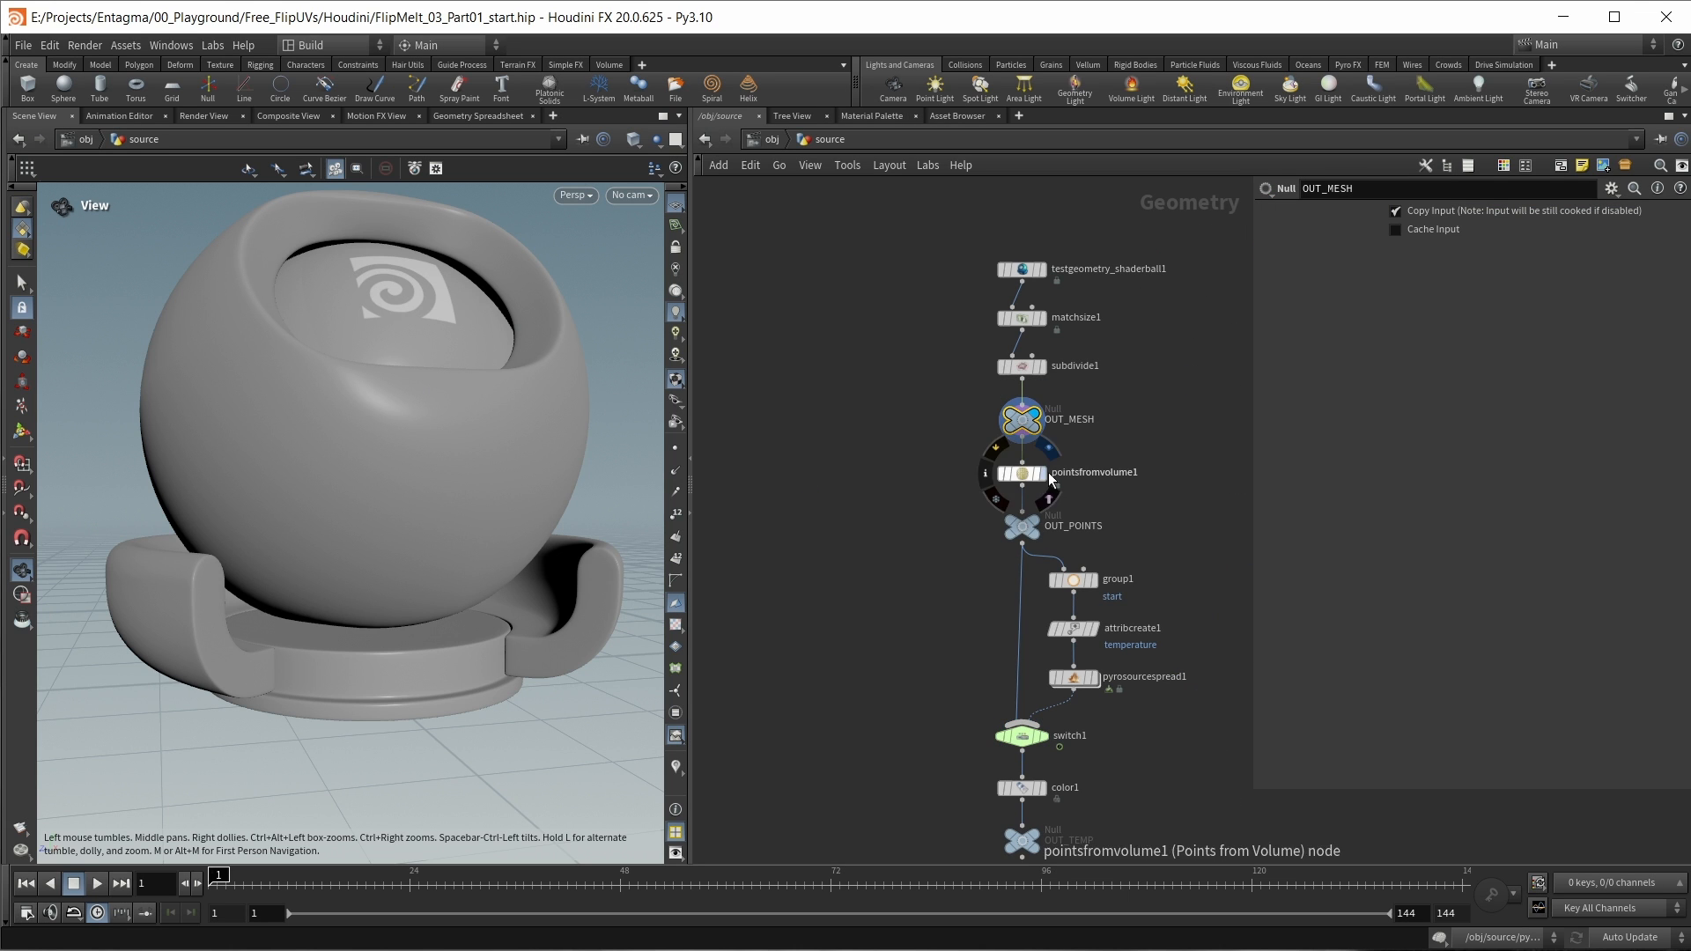
left_click(1027, 475)
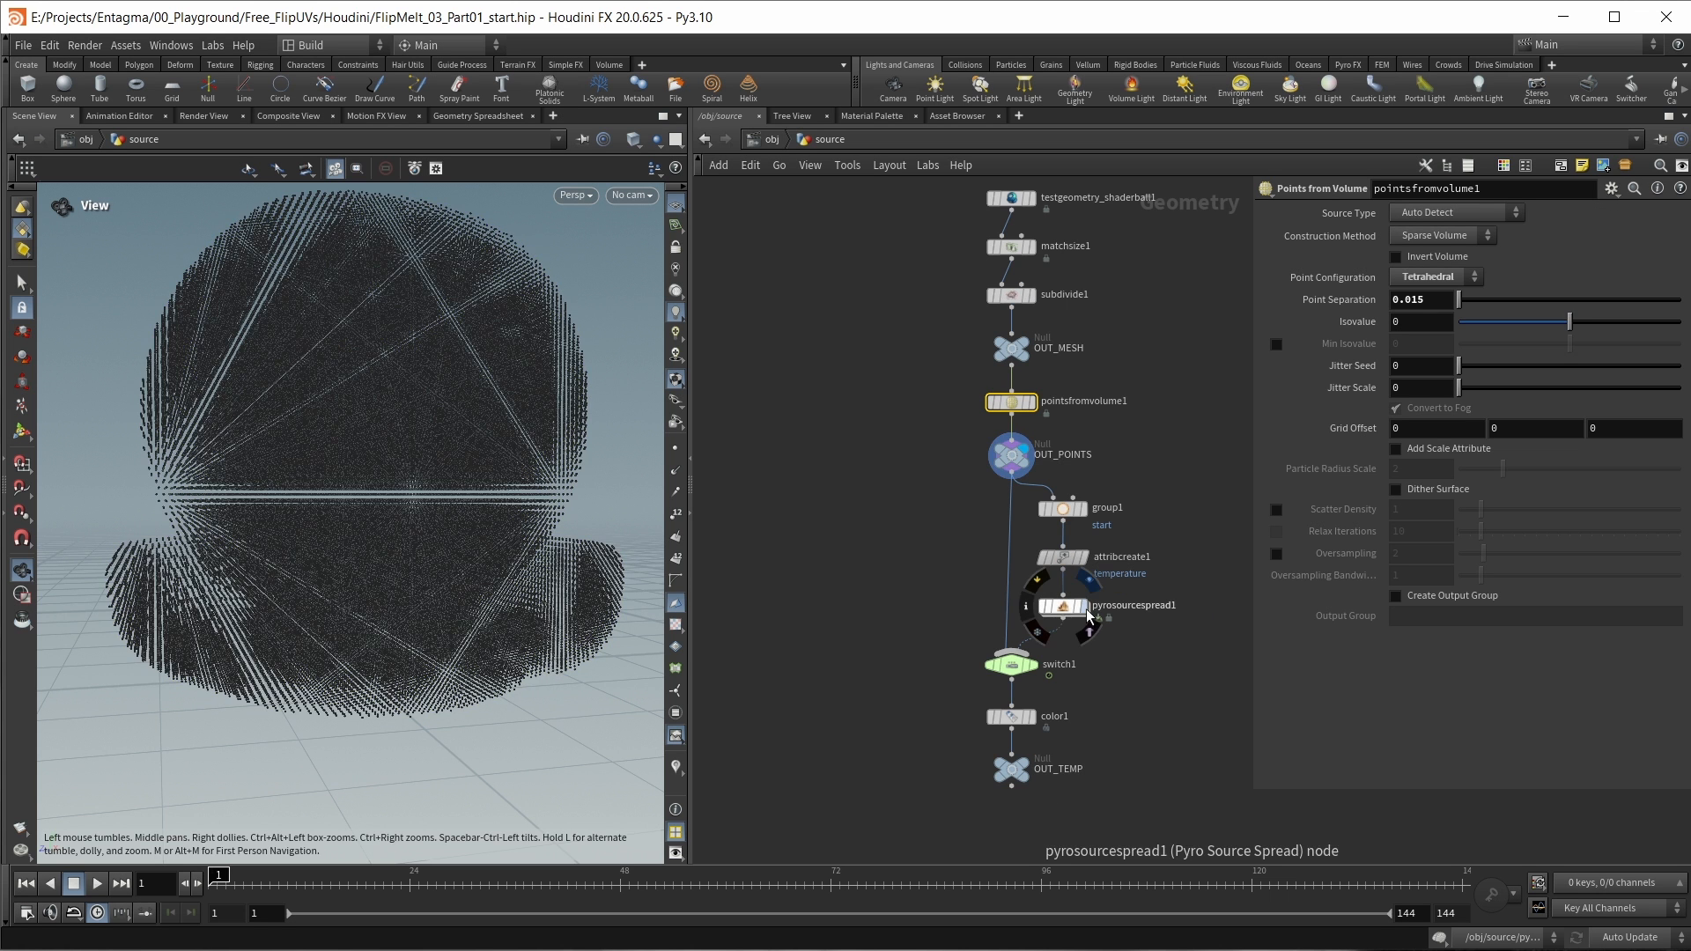
Step: Display the OUT_TEMP null and scrub the timeline to frame 59 to view the temperature spreading through the points
left_click(1083, 607)
left_click_drag(264, 882, 721, 886)
mouse_move(1013, 771)
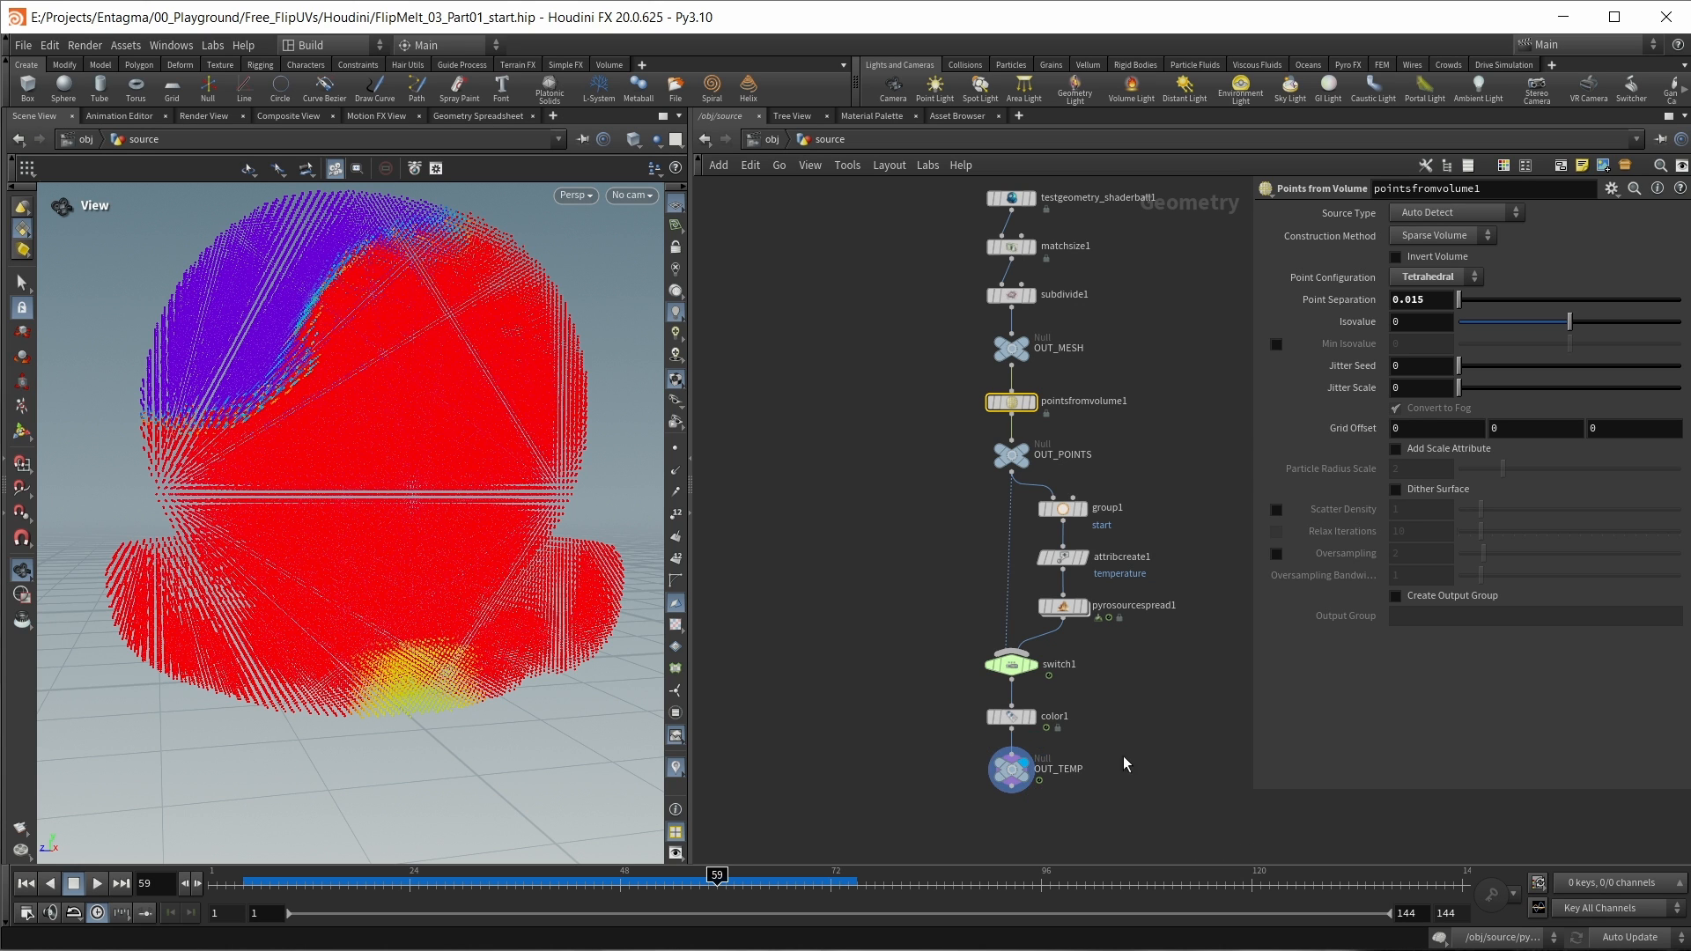
Step: Inspect flipfluidobject1's physical properties and popwrangle1's temperature-to-viscosity code inside AutoDopNetwork
key("u")
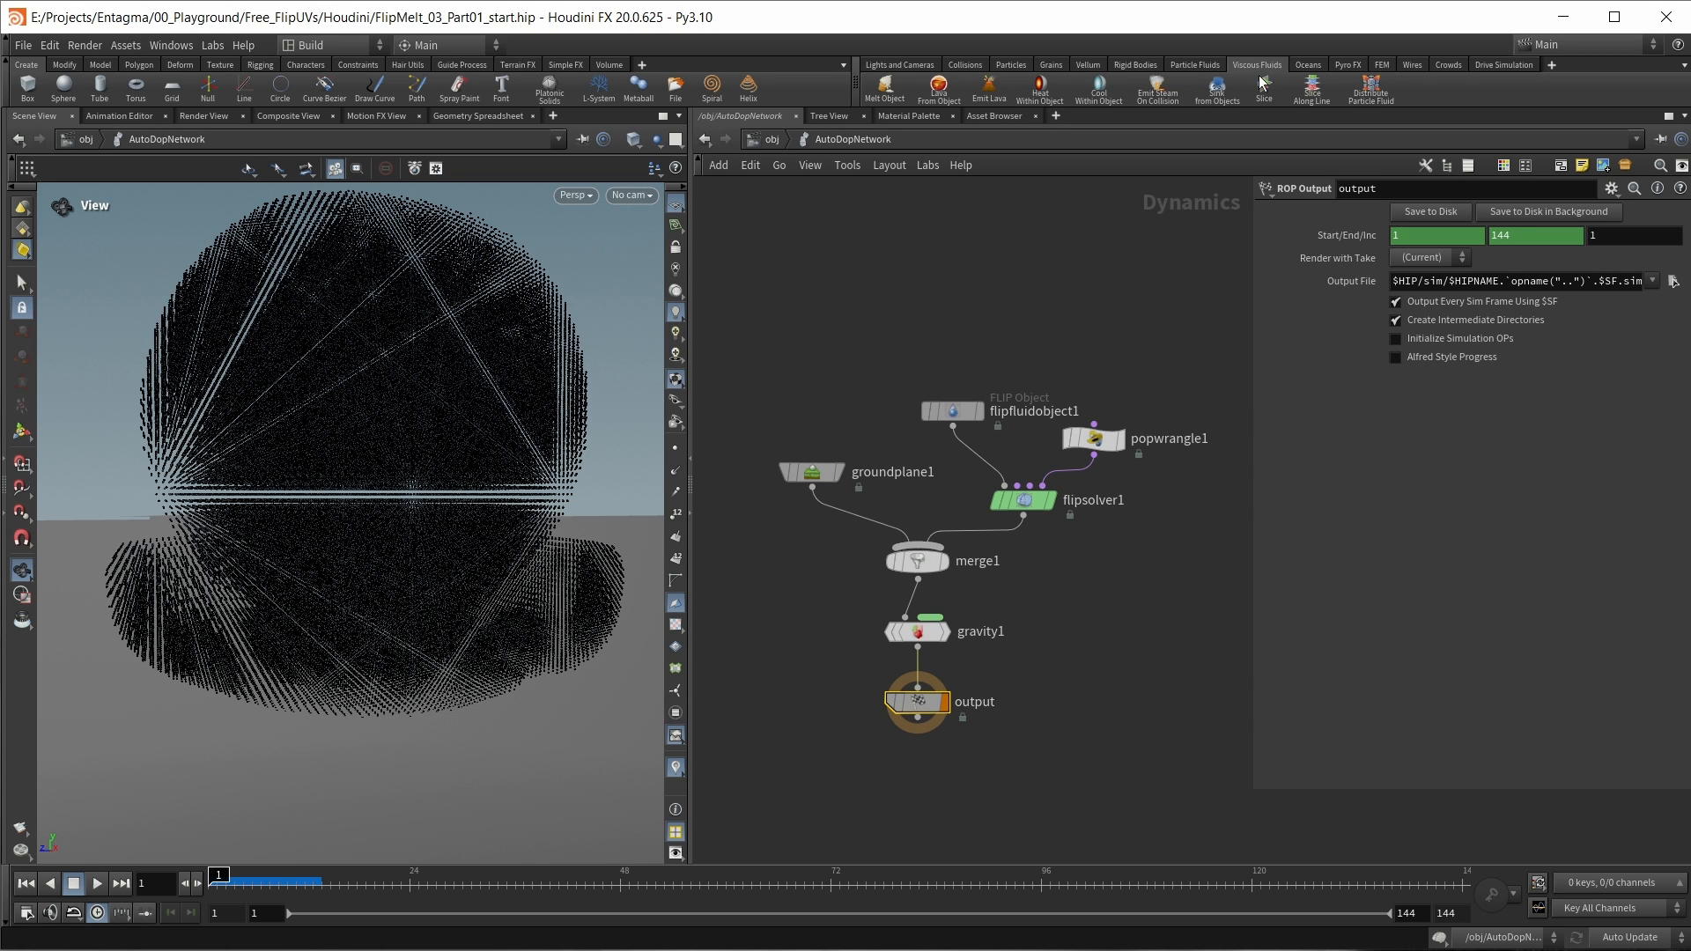
left_click(949, 408)
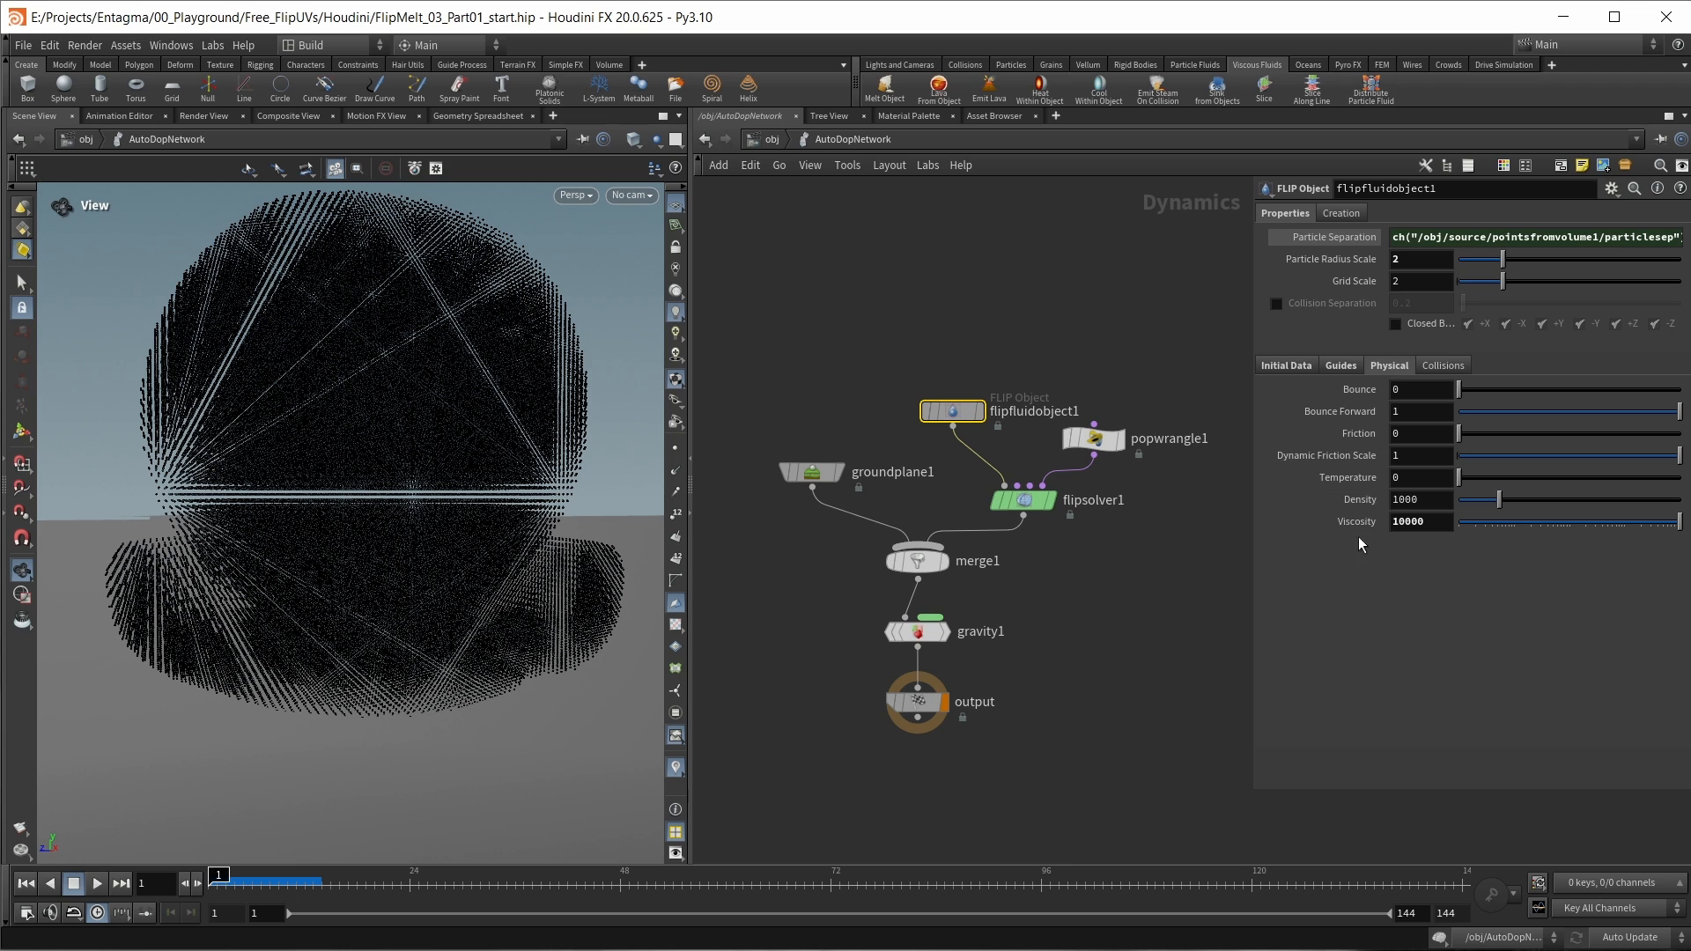
middle_click_drag(1121, 526, 1093, 546)
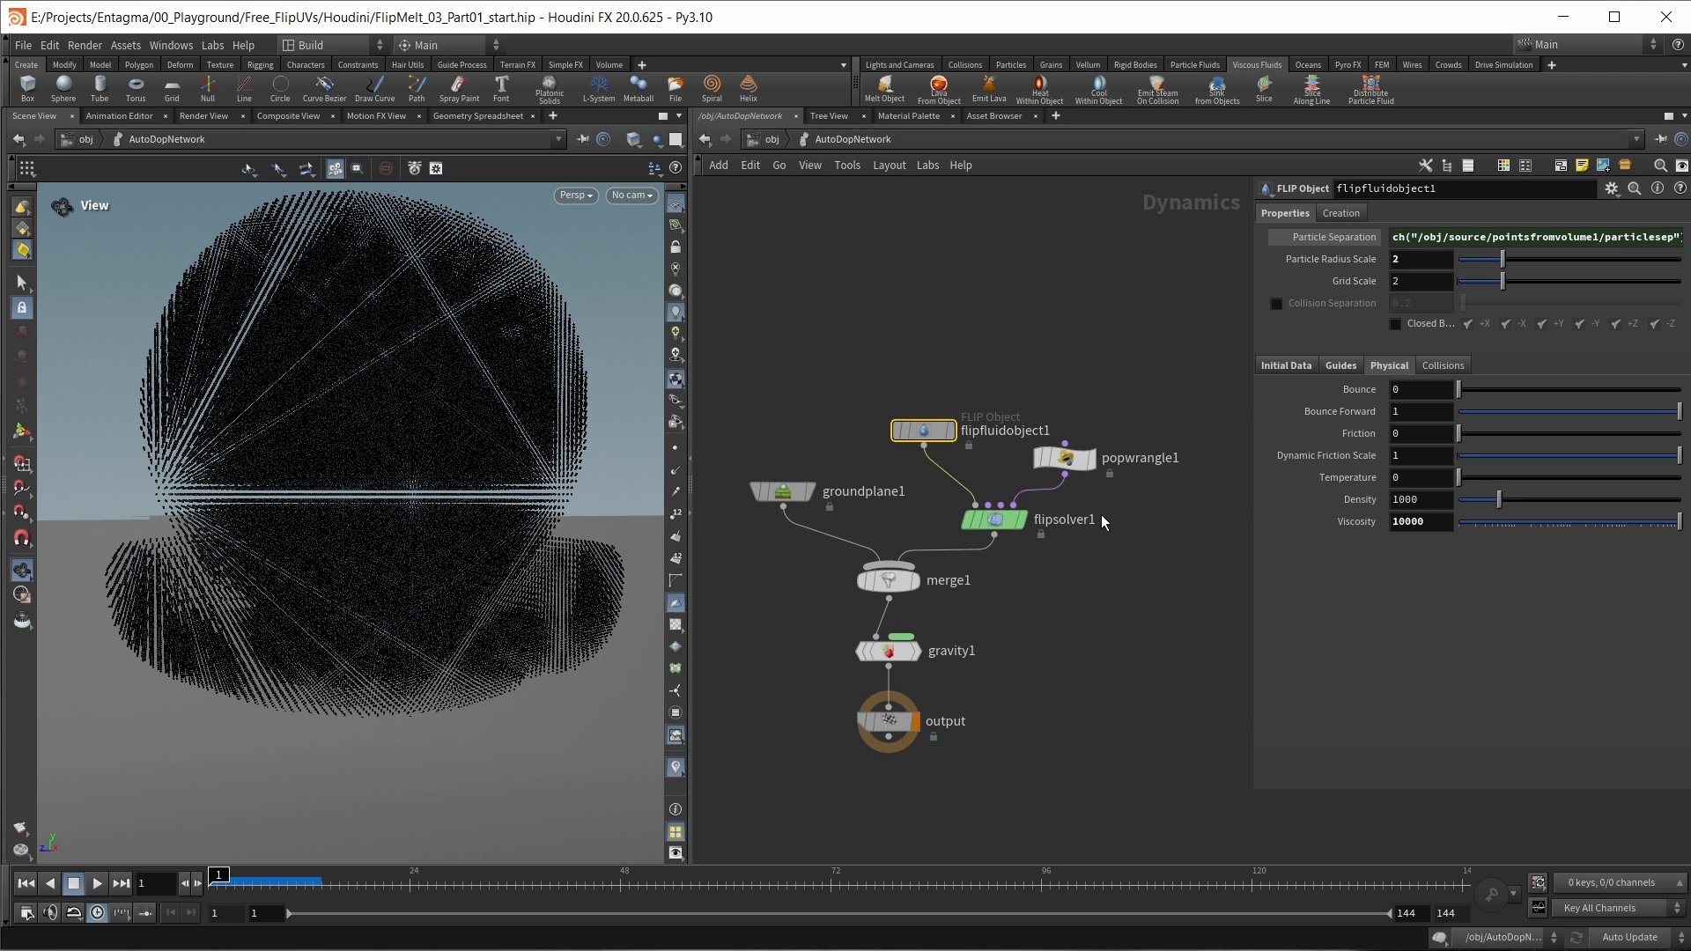
left_click(1069, 467)
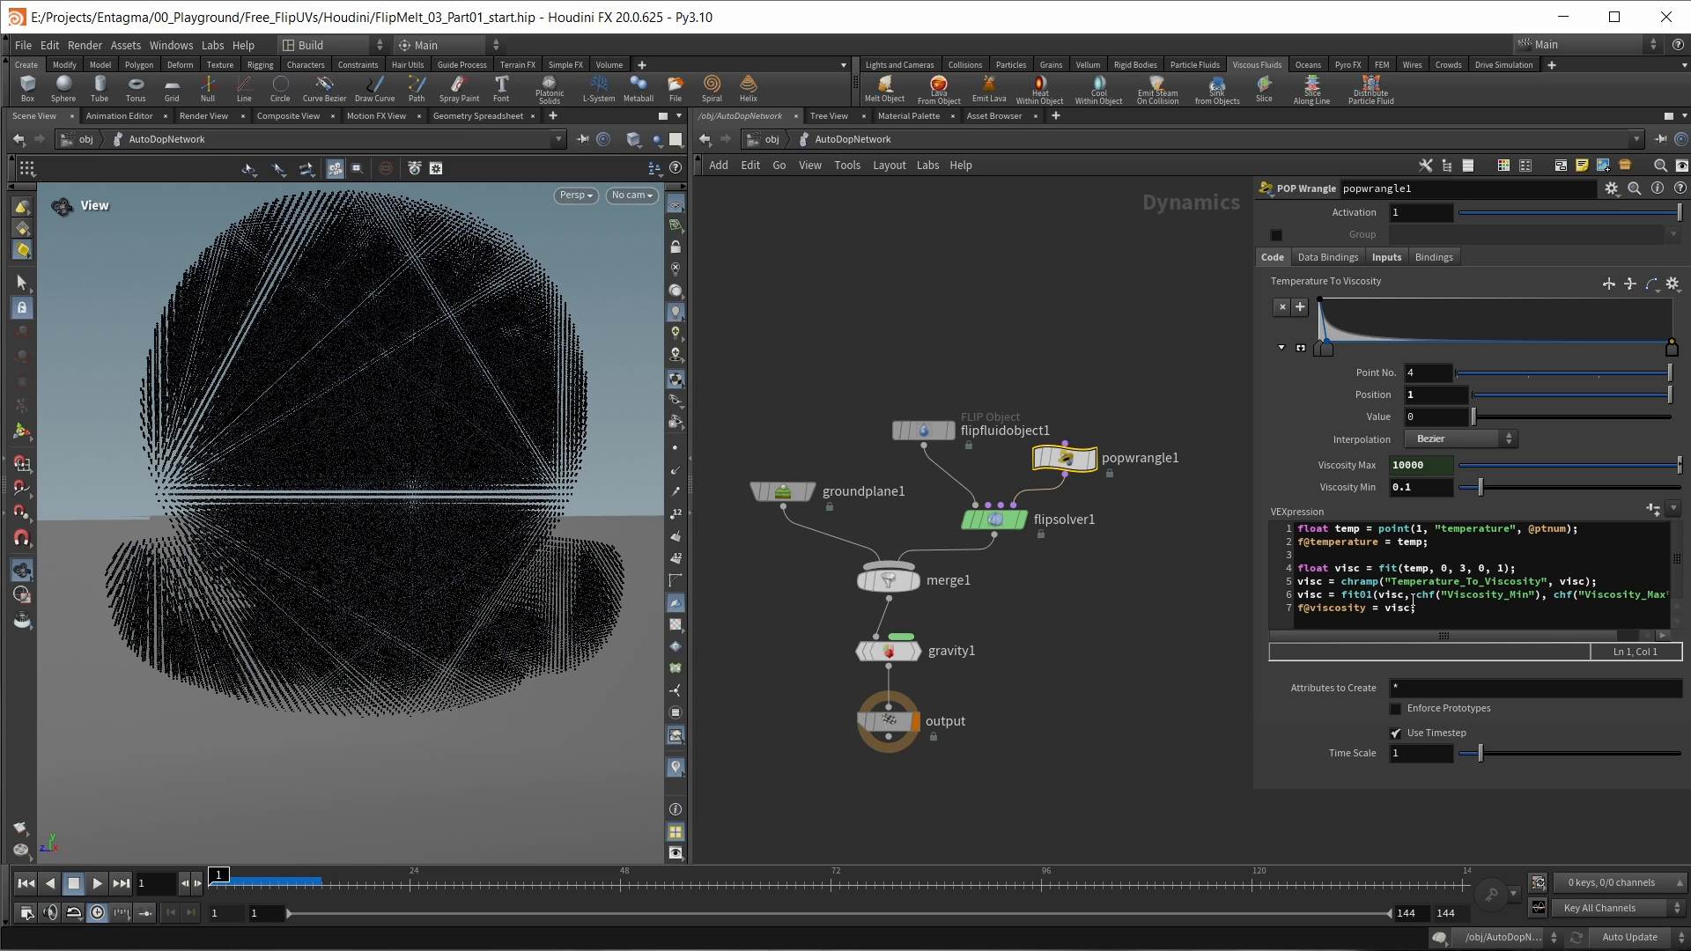
left_click_drag(1451, 550, 1285, 527)
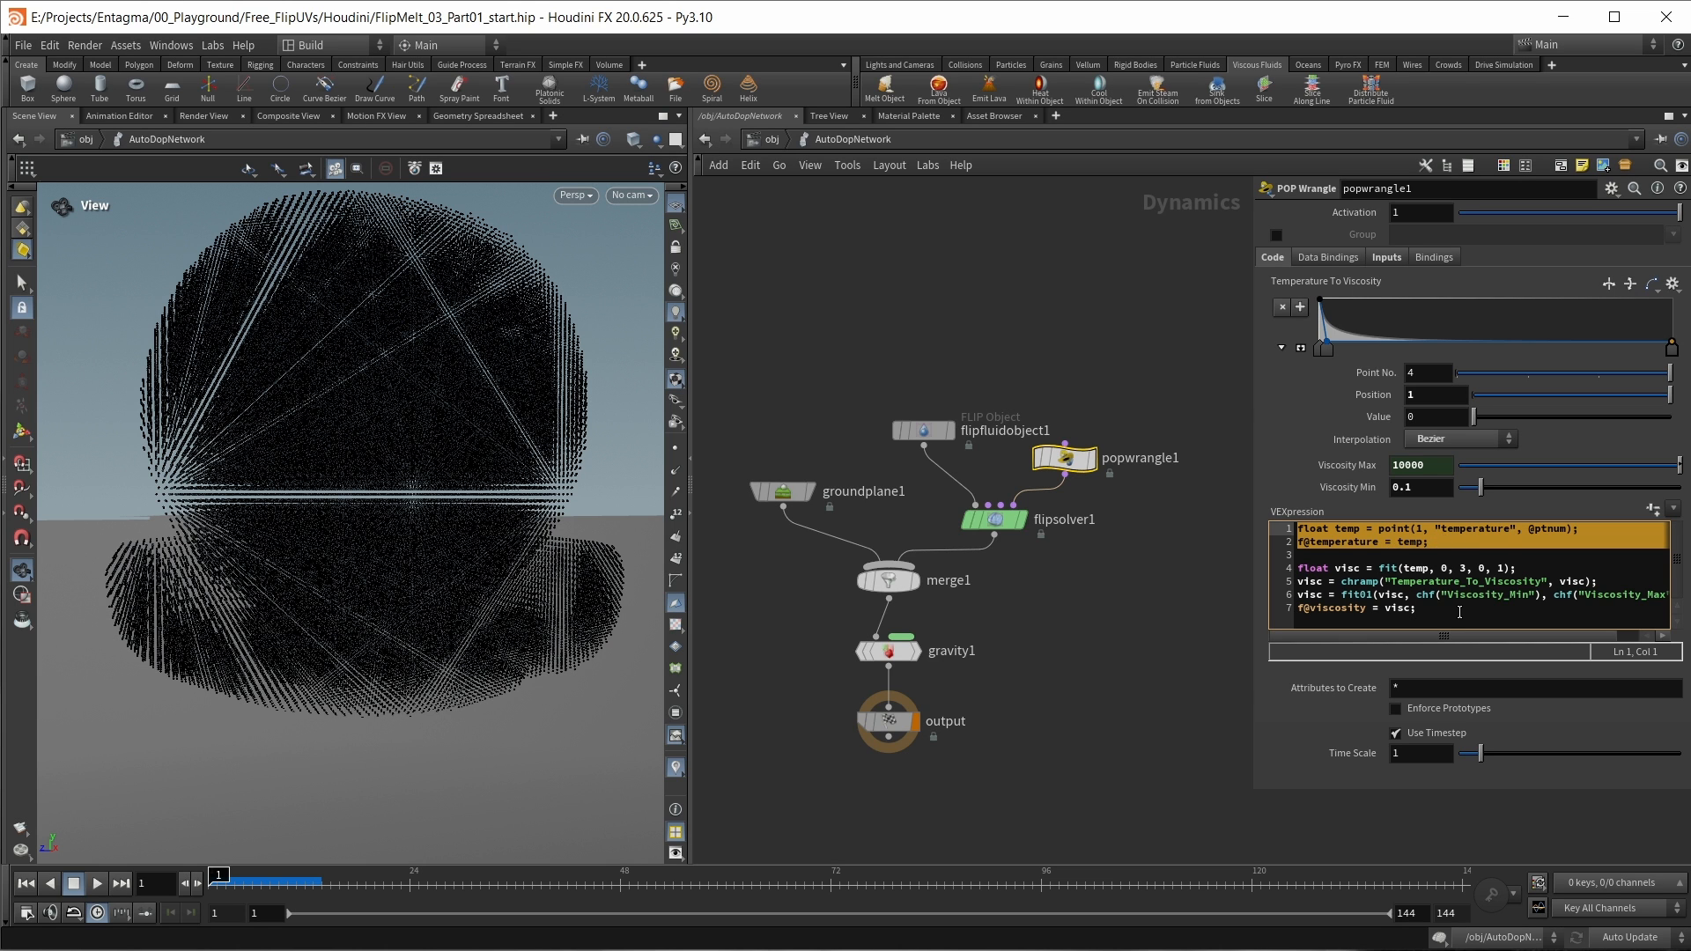
left_click_drag(1460, 610, 1216, 604)
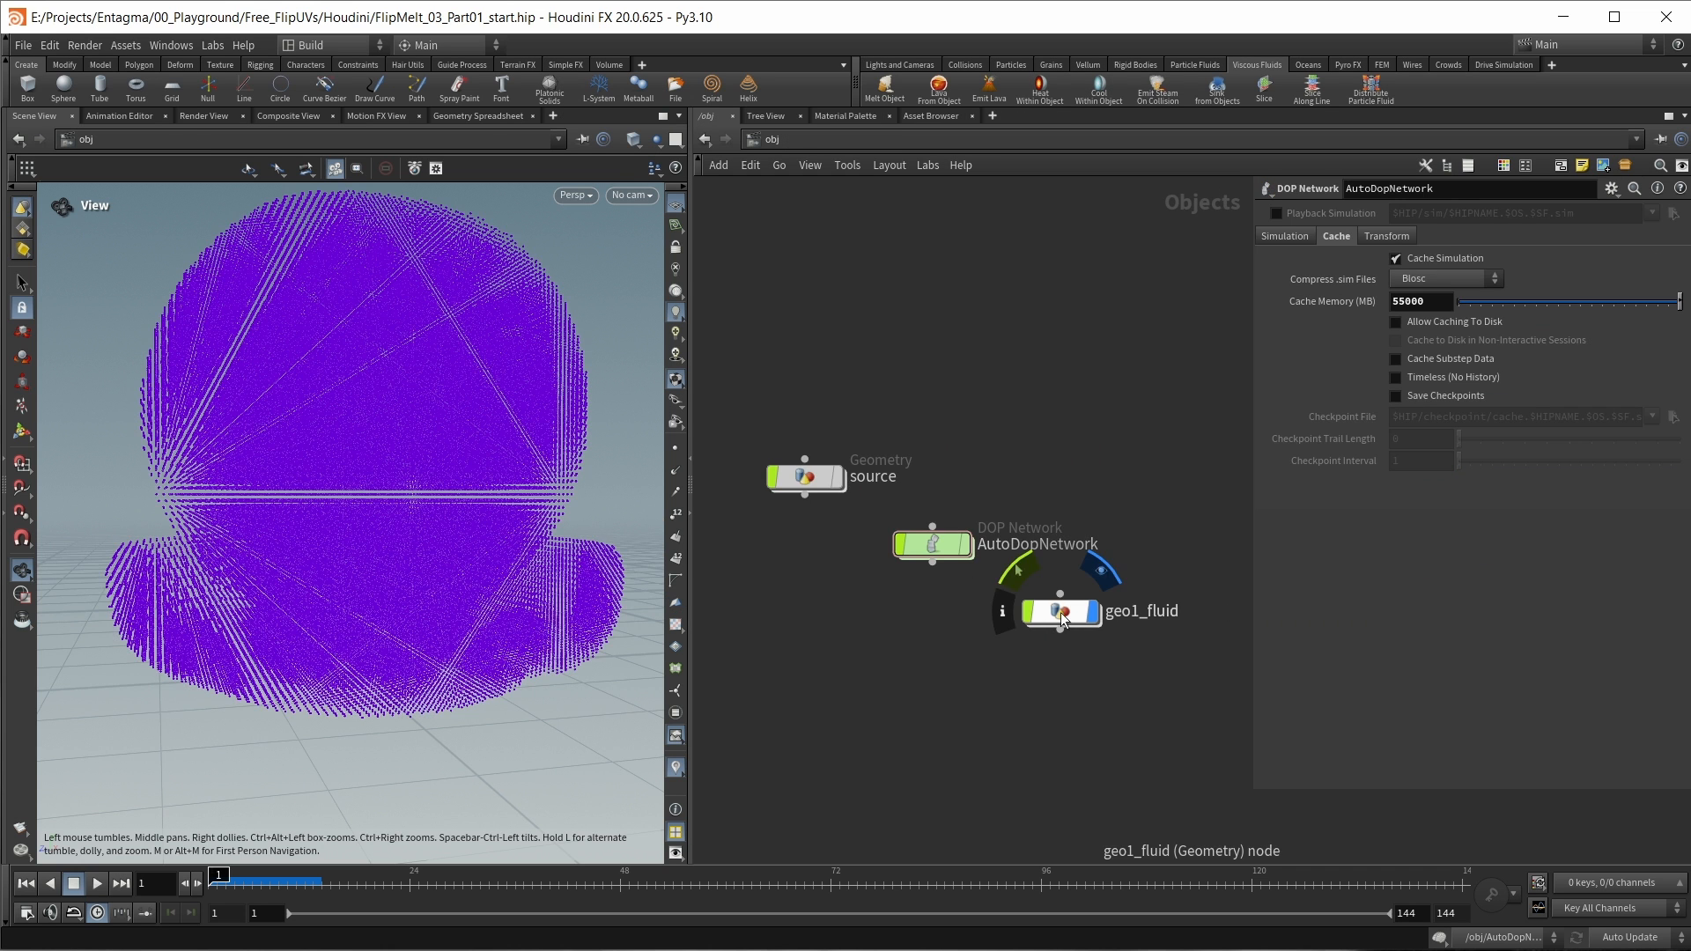
Step: Open the geo1_fluid network and review the import_geo1 and keeponlypoints nodes with their particle result
double_click(1060, 608)
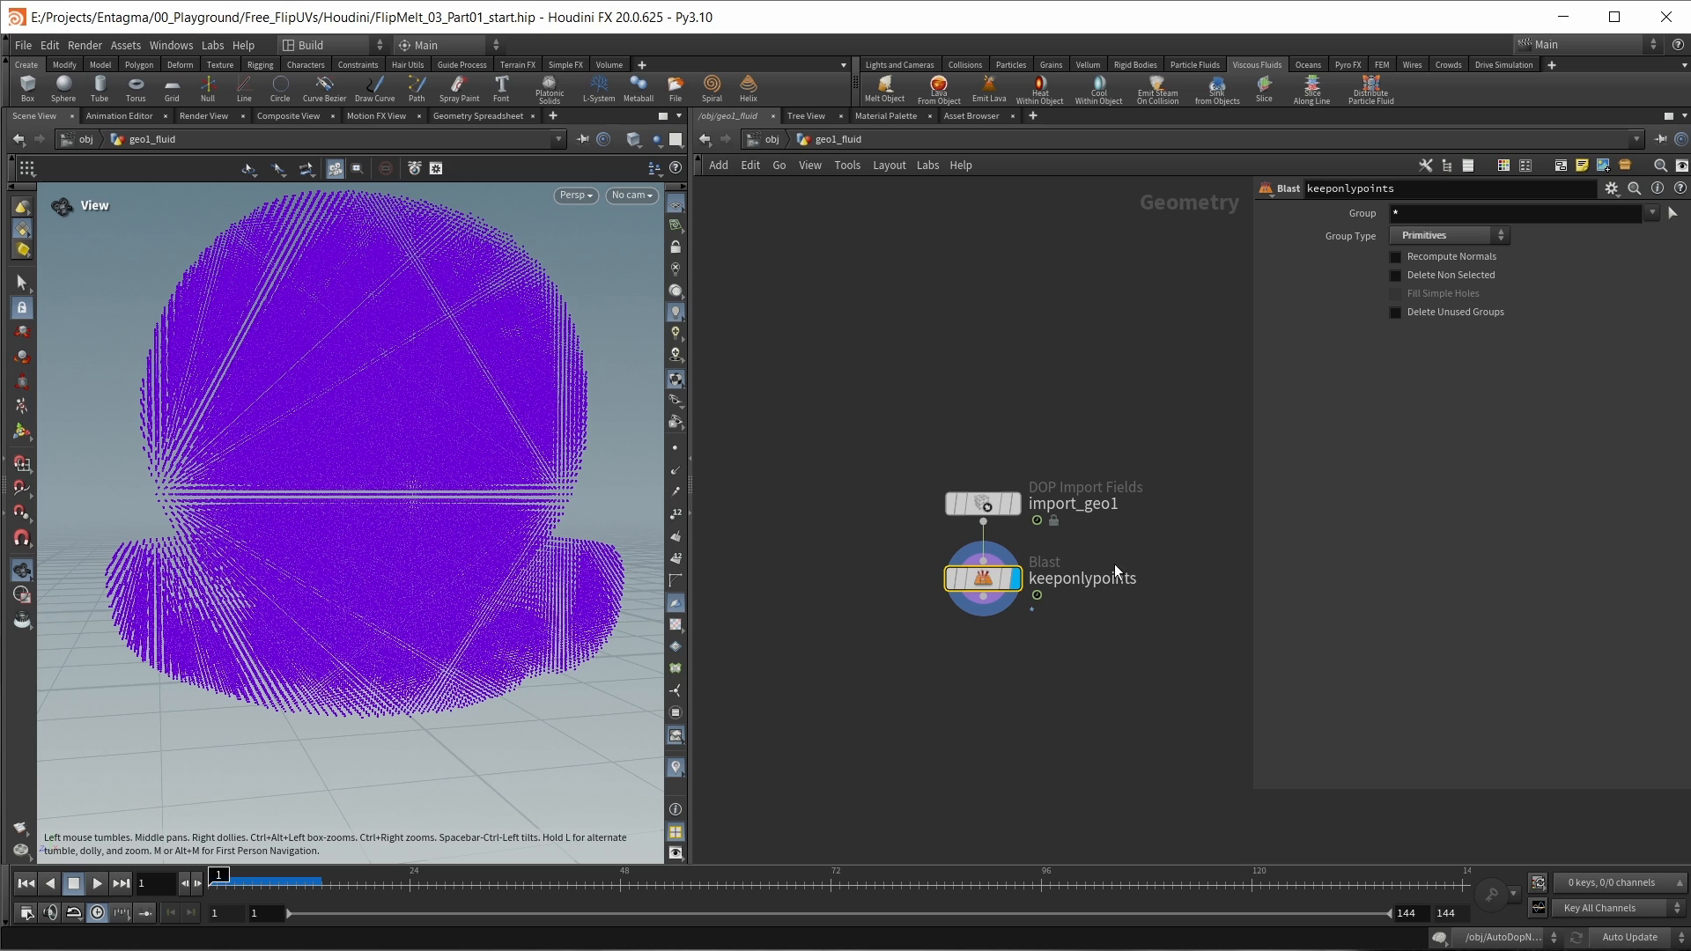
left_click(1017, 504)
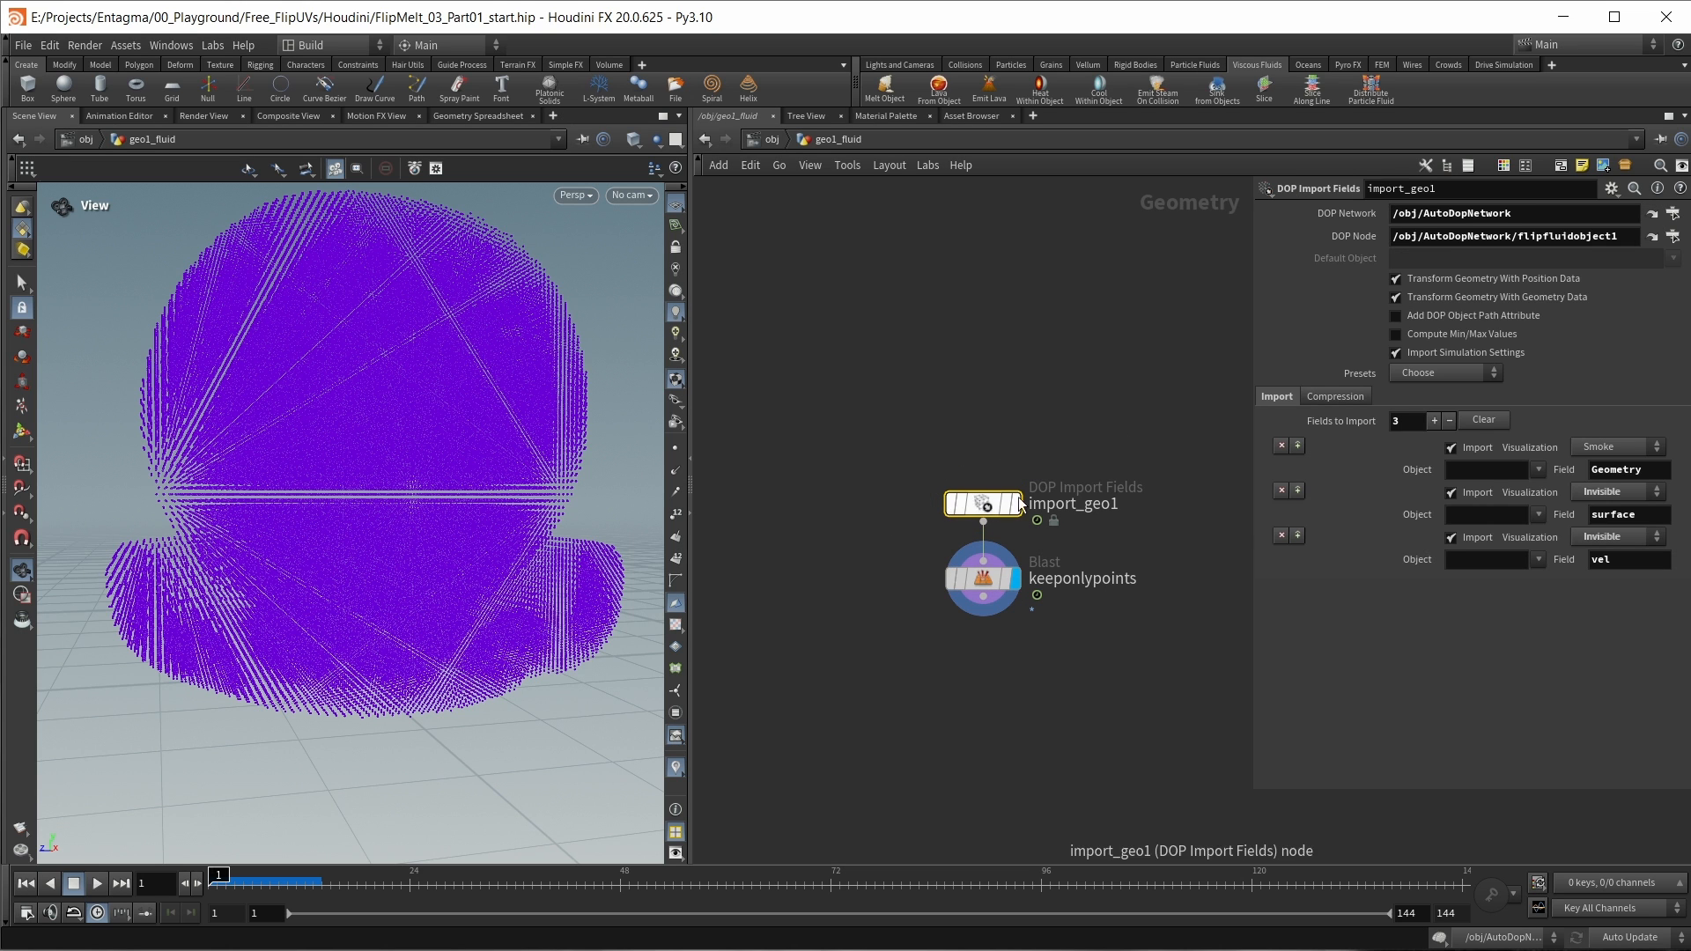
mouse_move(994, 496)
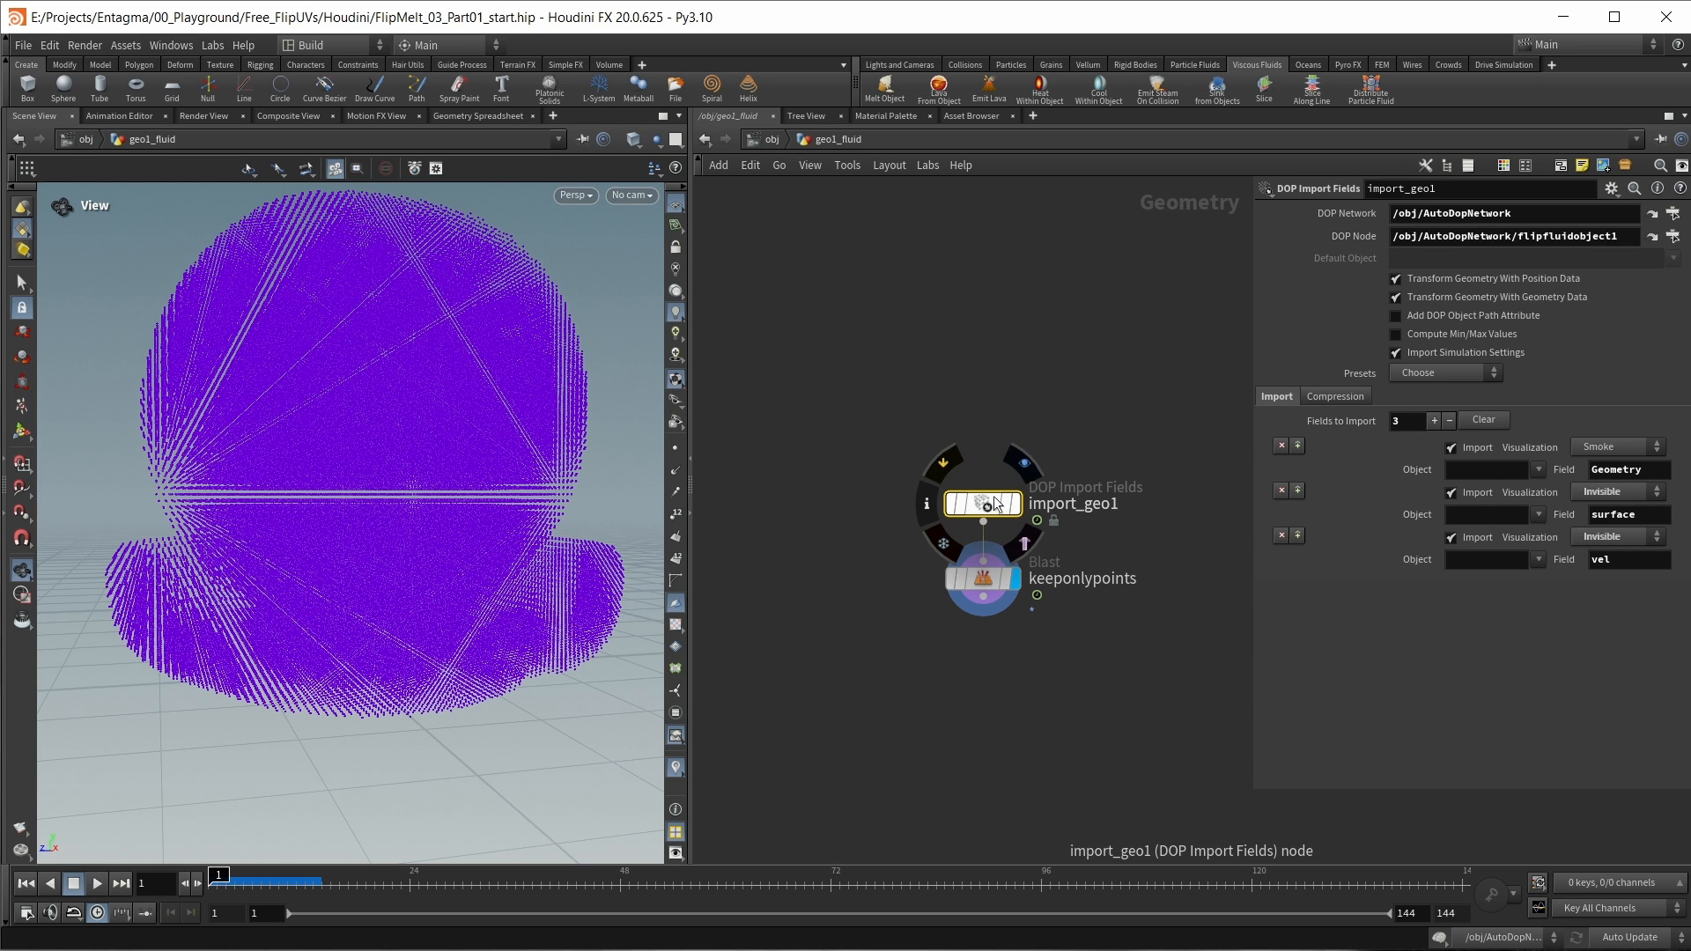
left_click(982, 581)
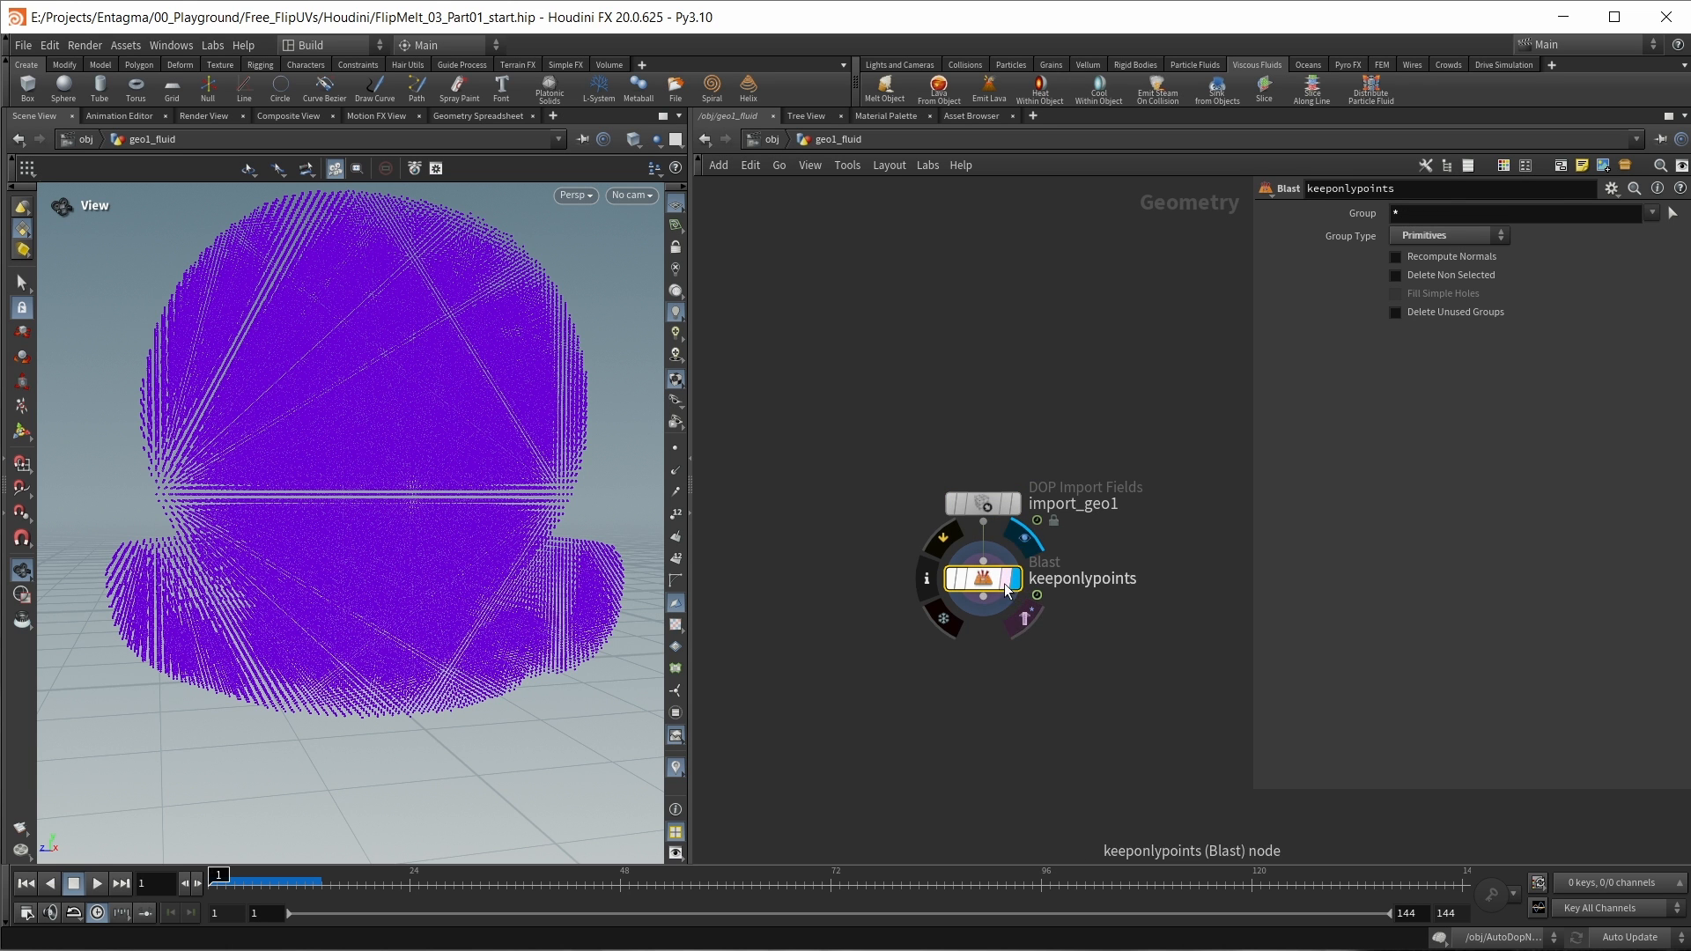
middle_click_drag(274, 386, 271, 460)
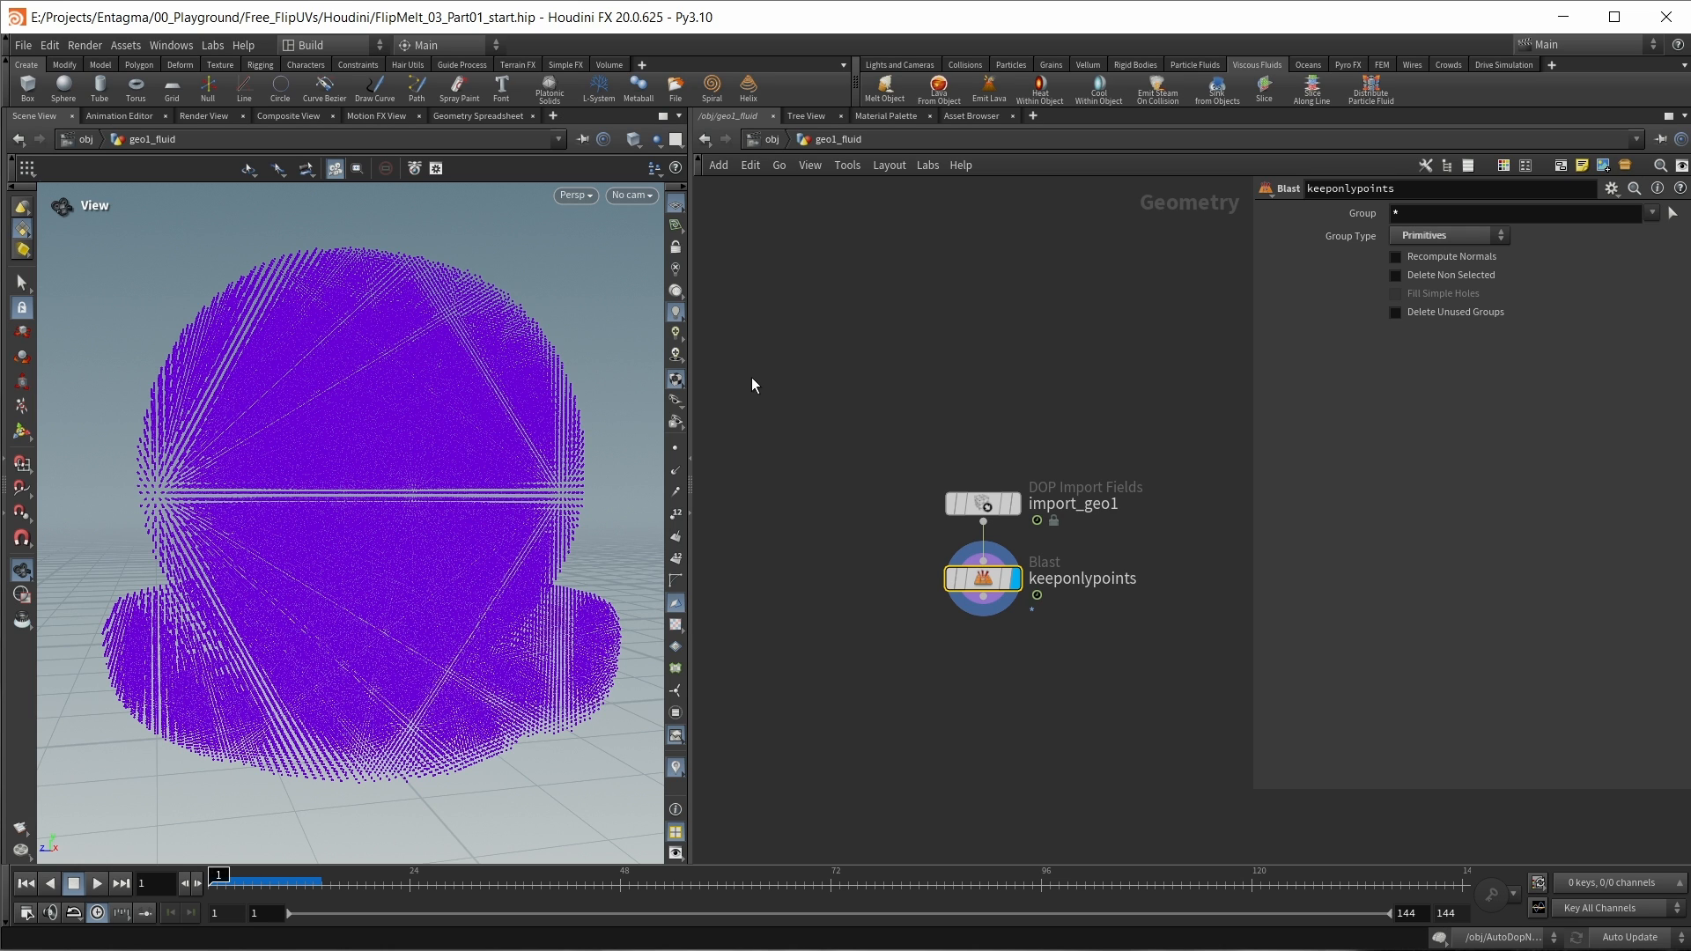
scroll(1144, 688, "down", 1)
middle_click_drag(1144, 689, 1024, 638)
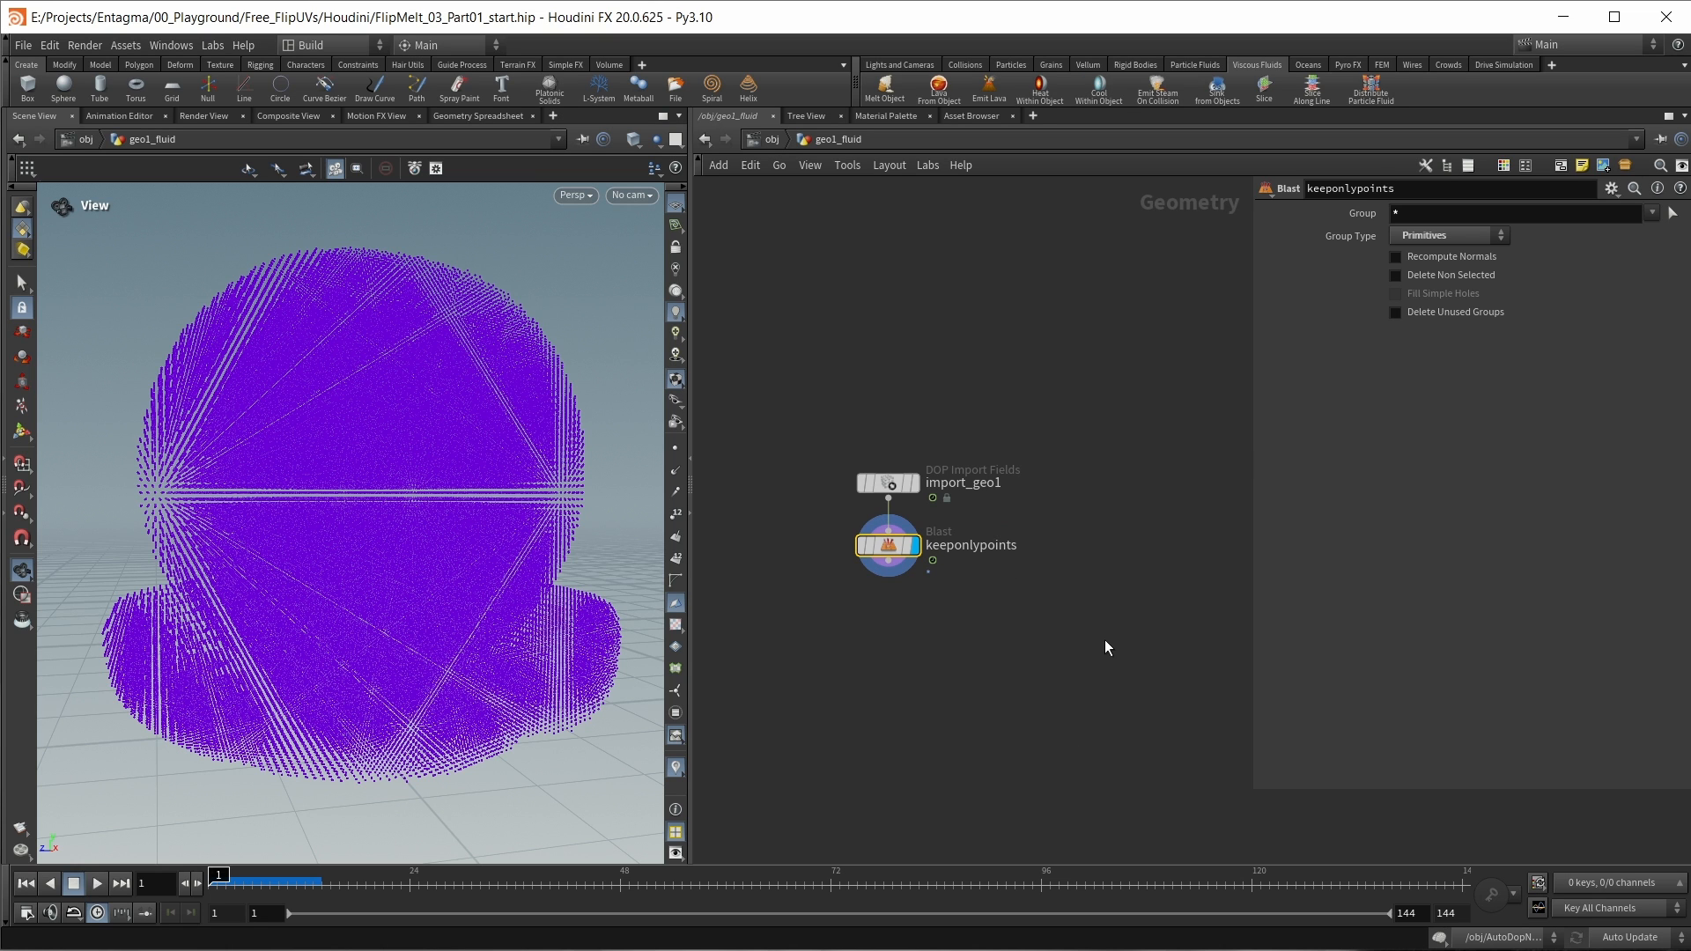
Step: Return to the source network and review the shader ball test geometry and pointsfromvolume1's Point Separation setting
left_click(771, 140)
double_click(807, 480)
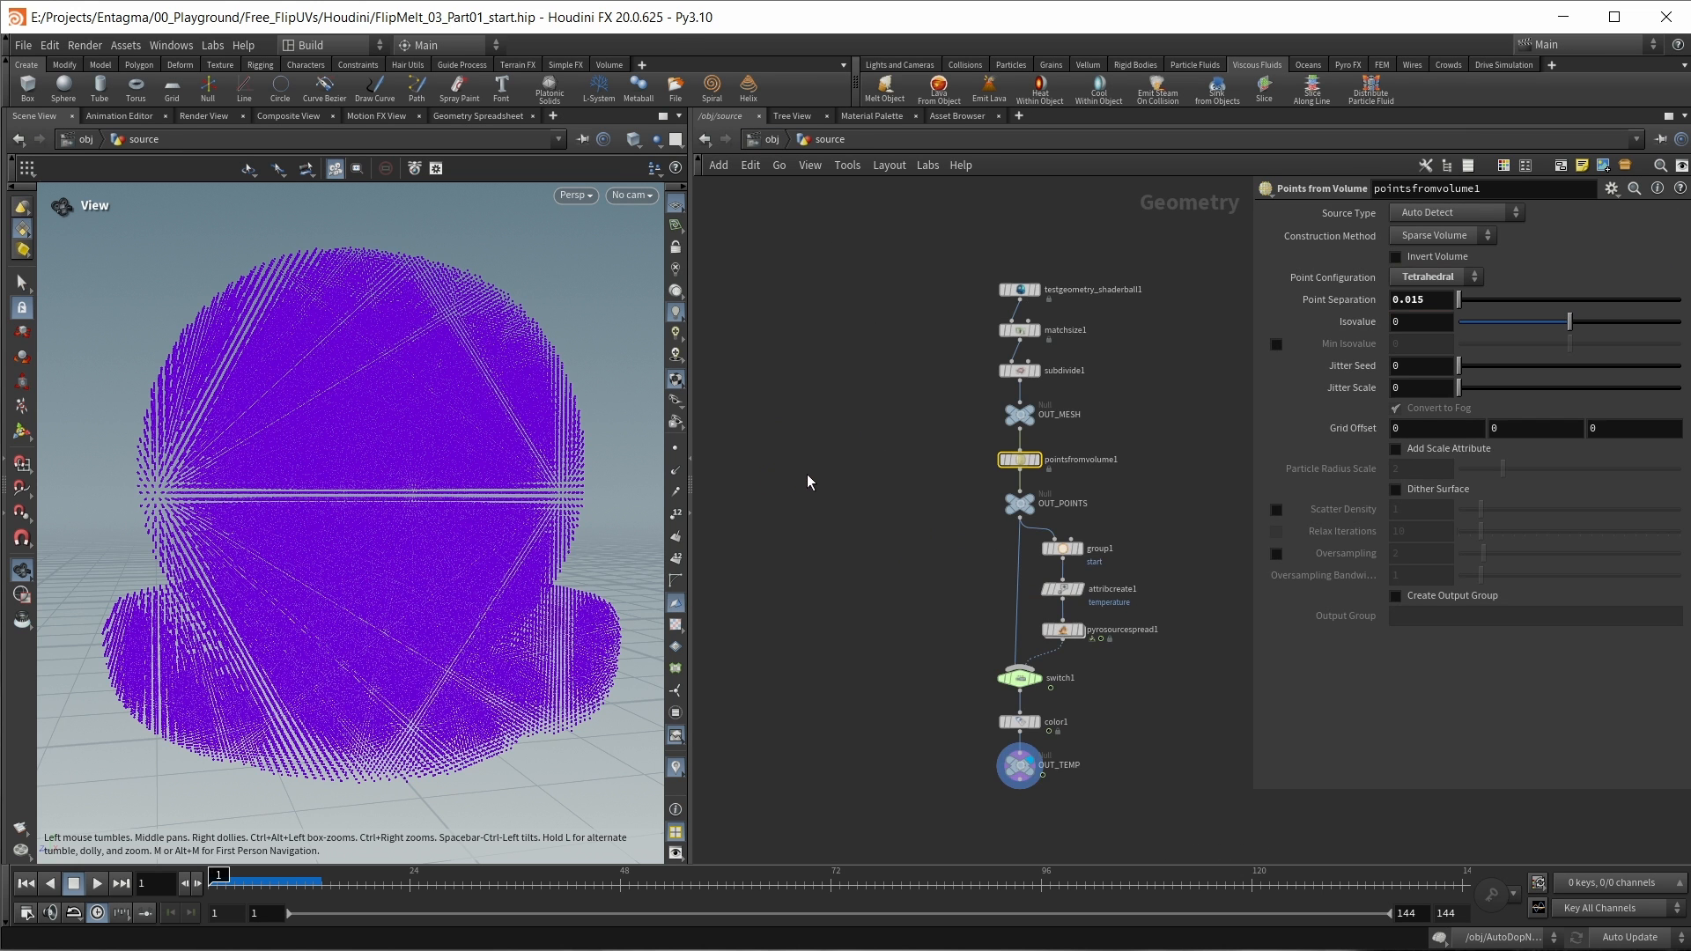
middle_click_drag(906, 396, 870, 433)
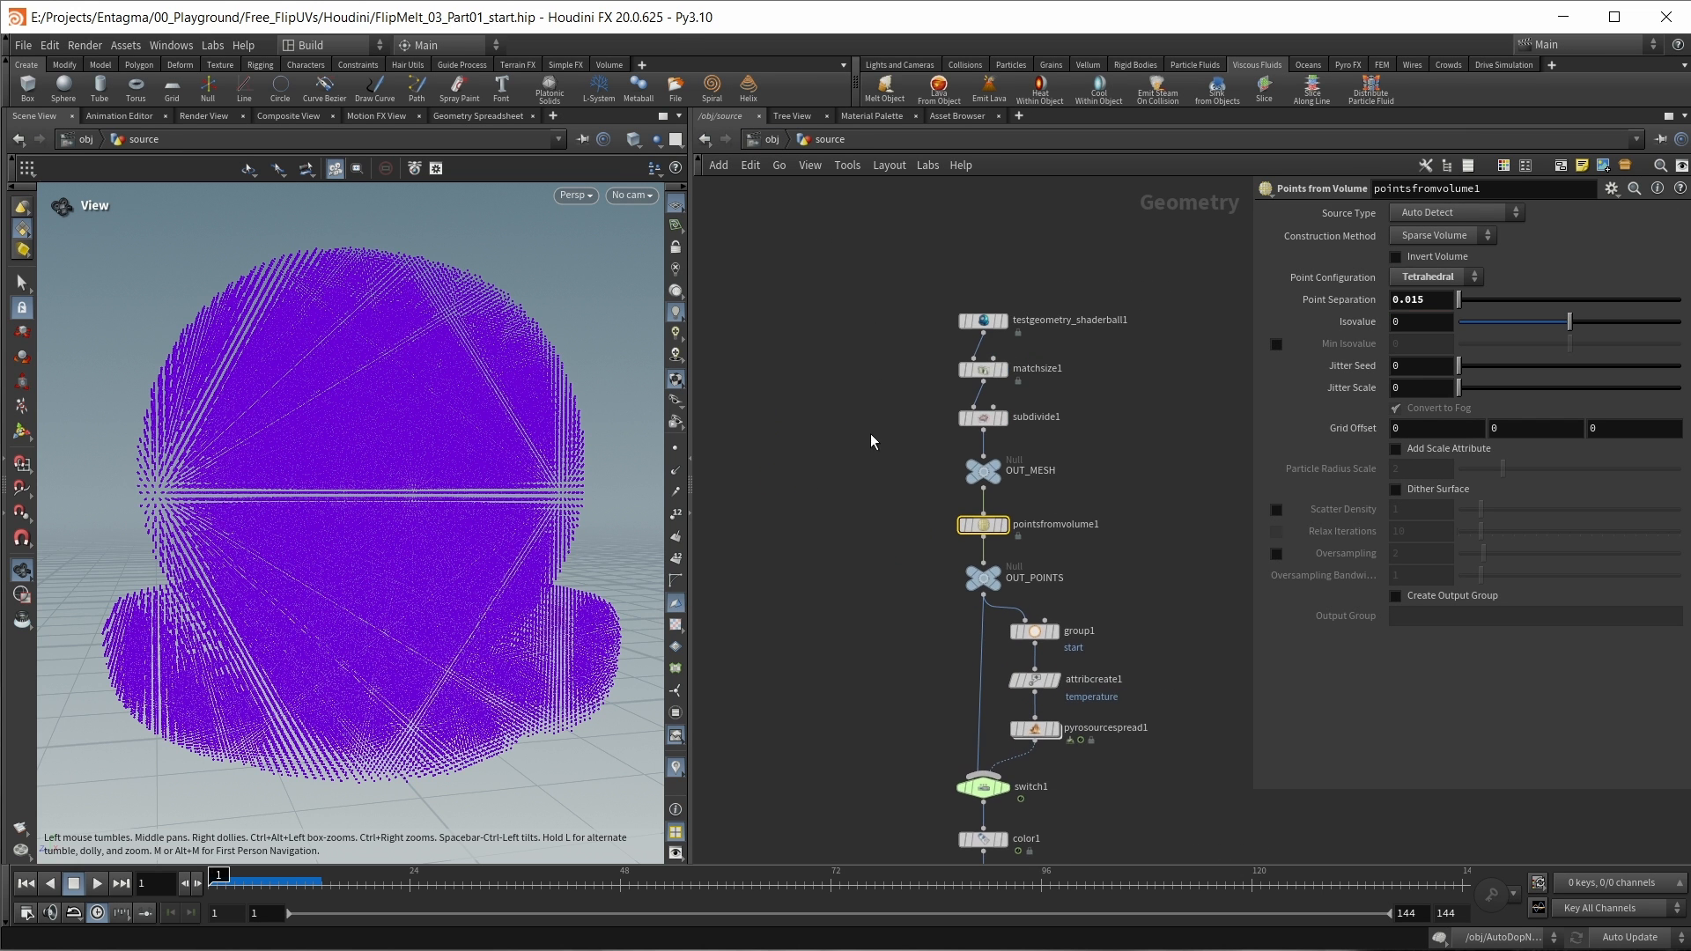
left_click(1004, 320)
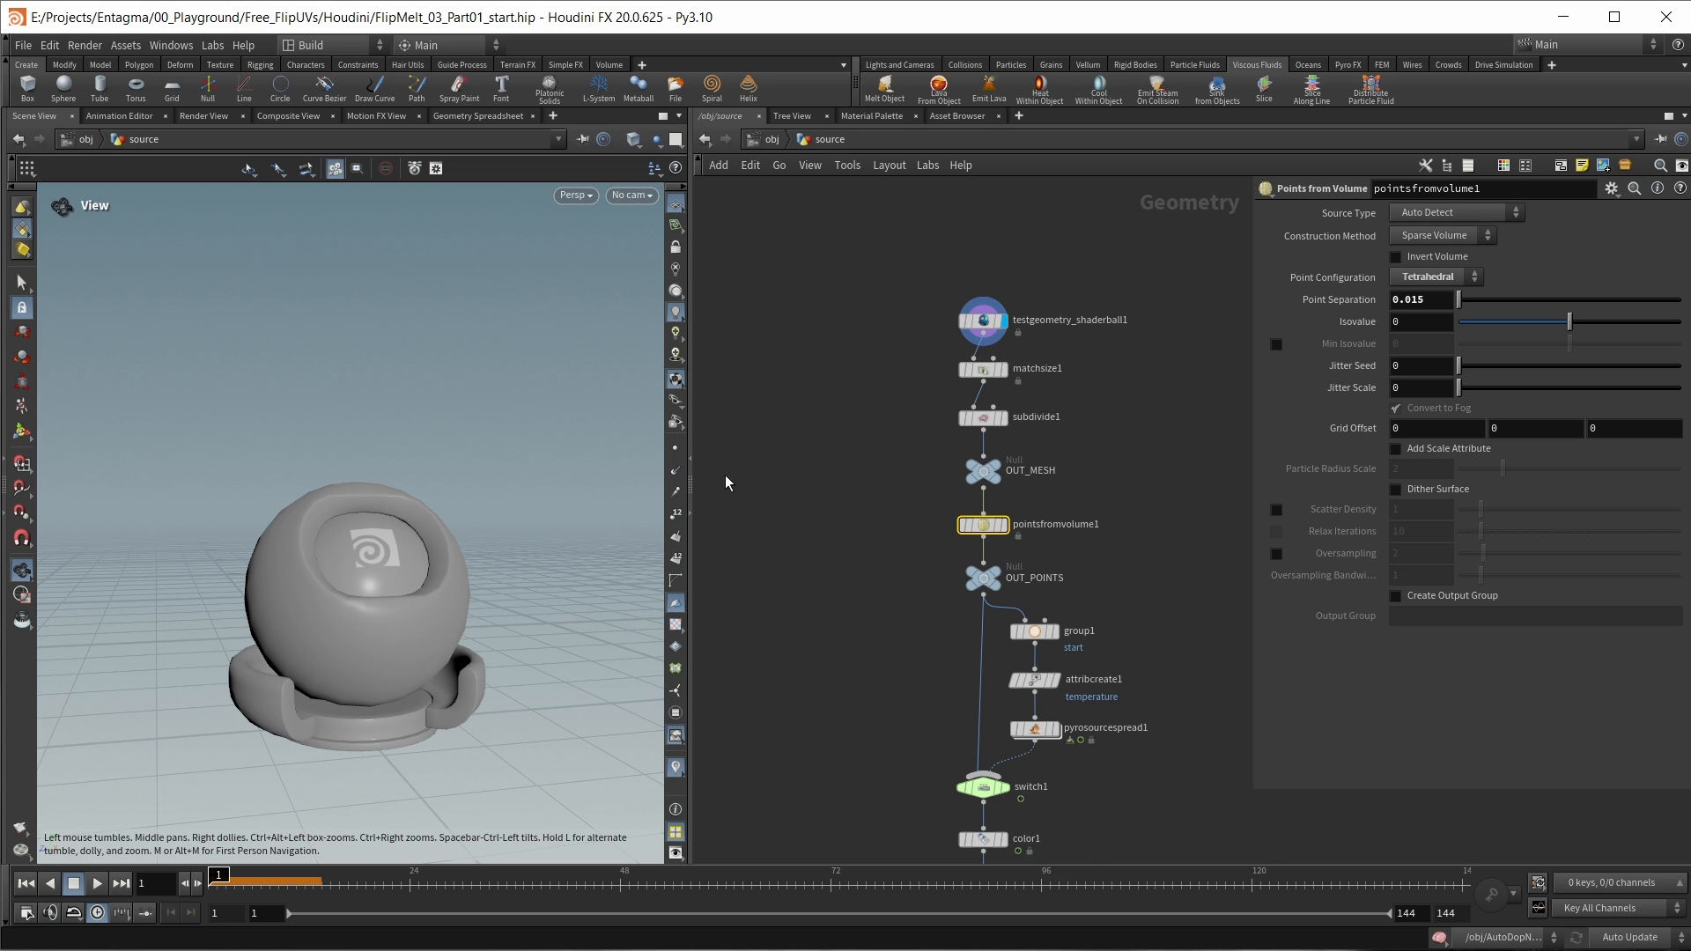
middle_click_drag(1008, 525, 982, 472)
left_click(977, 473)
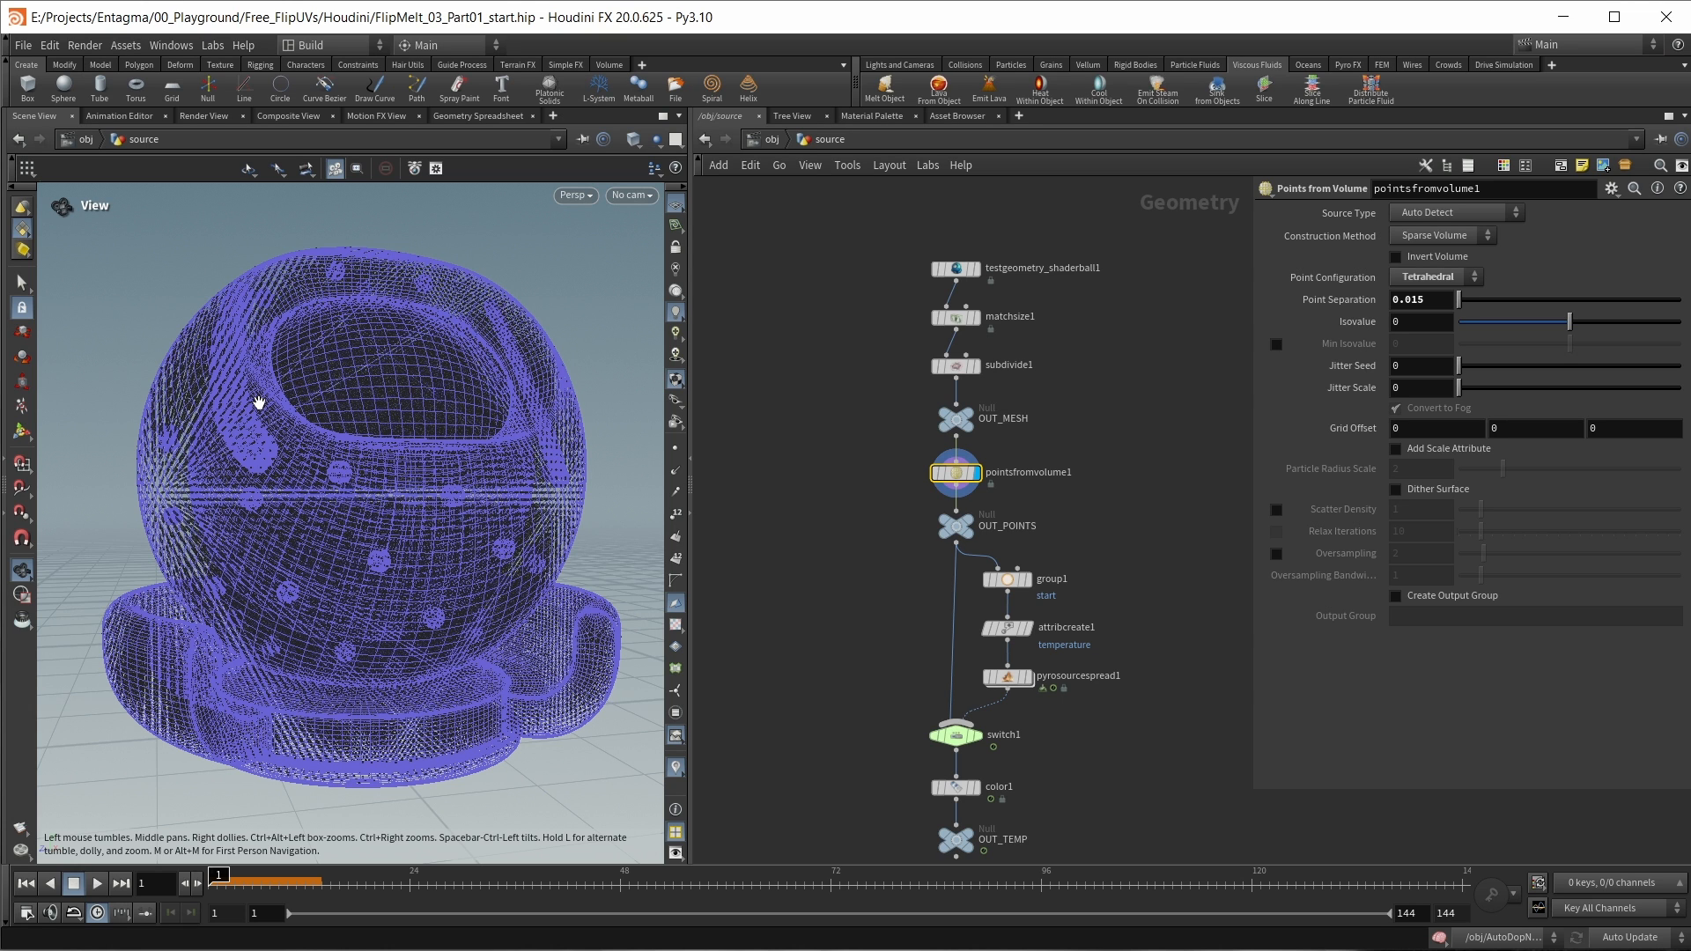
left_click_drag(1425, 300, 1412, 299)
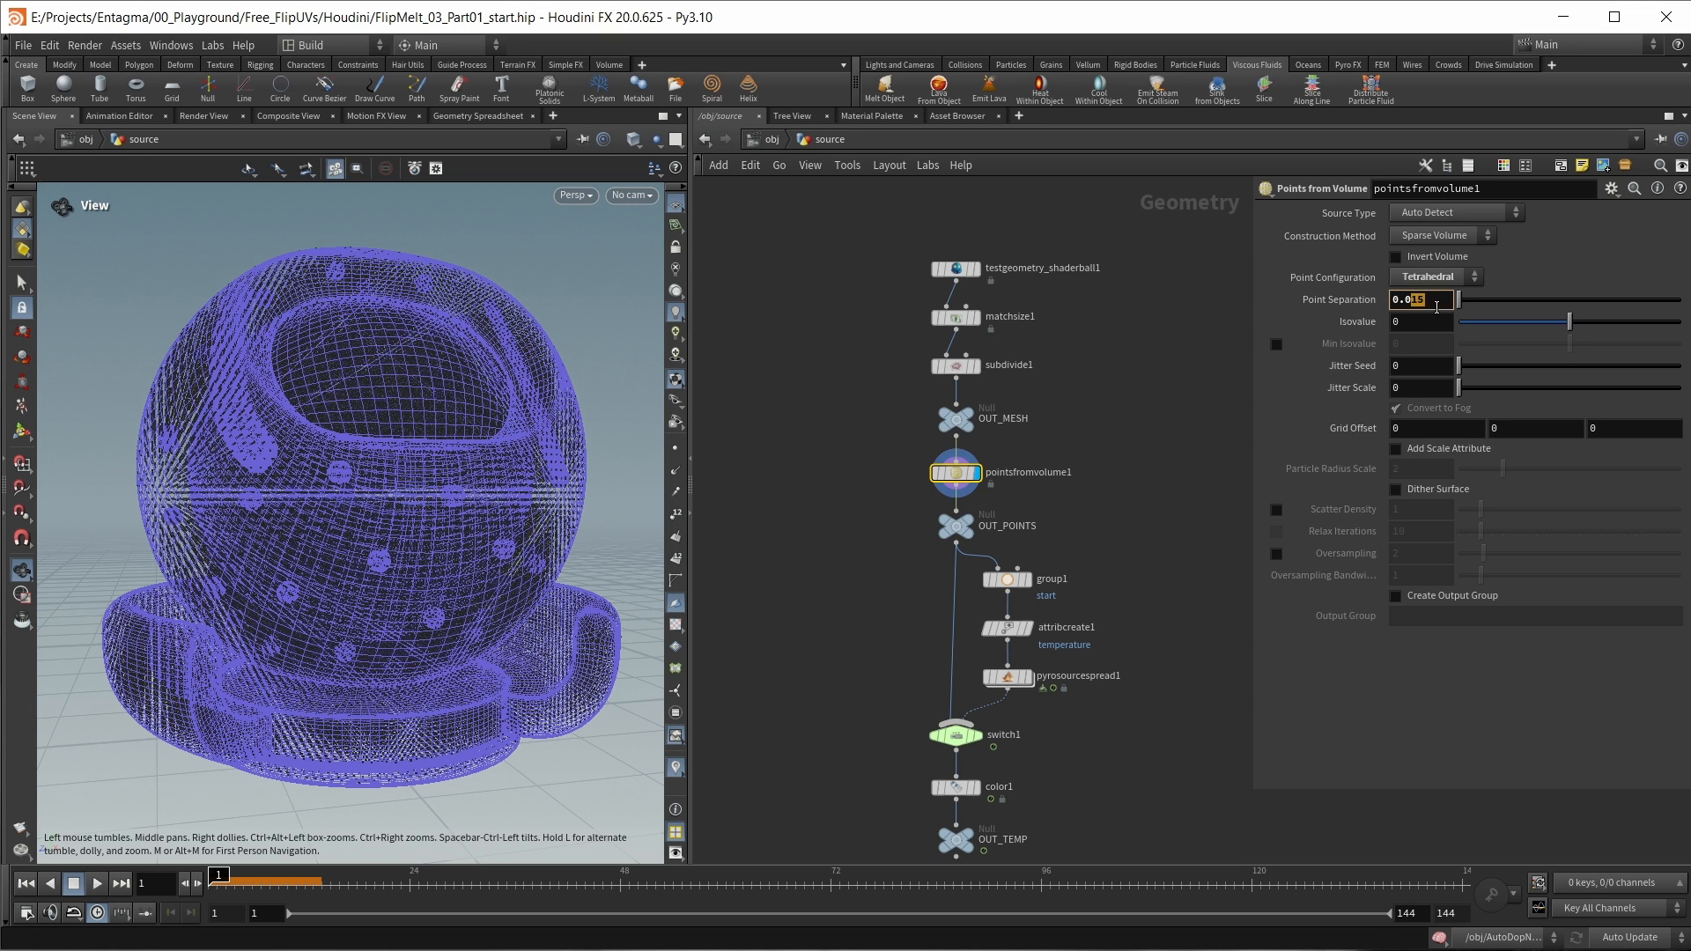
left_click(1411, 299)
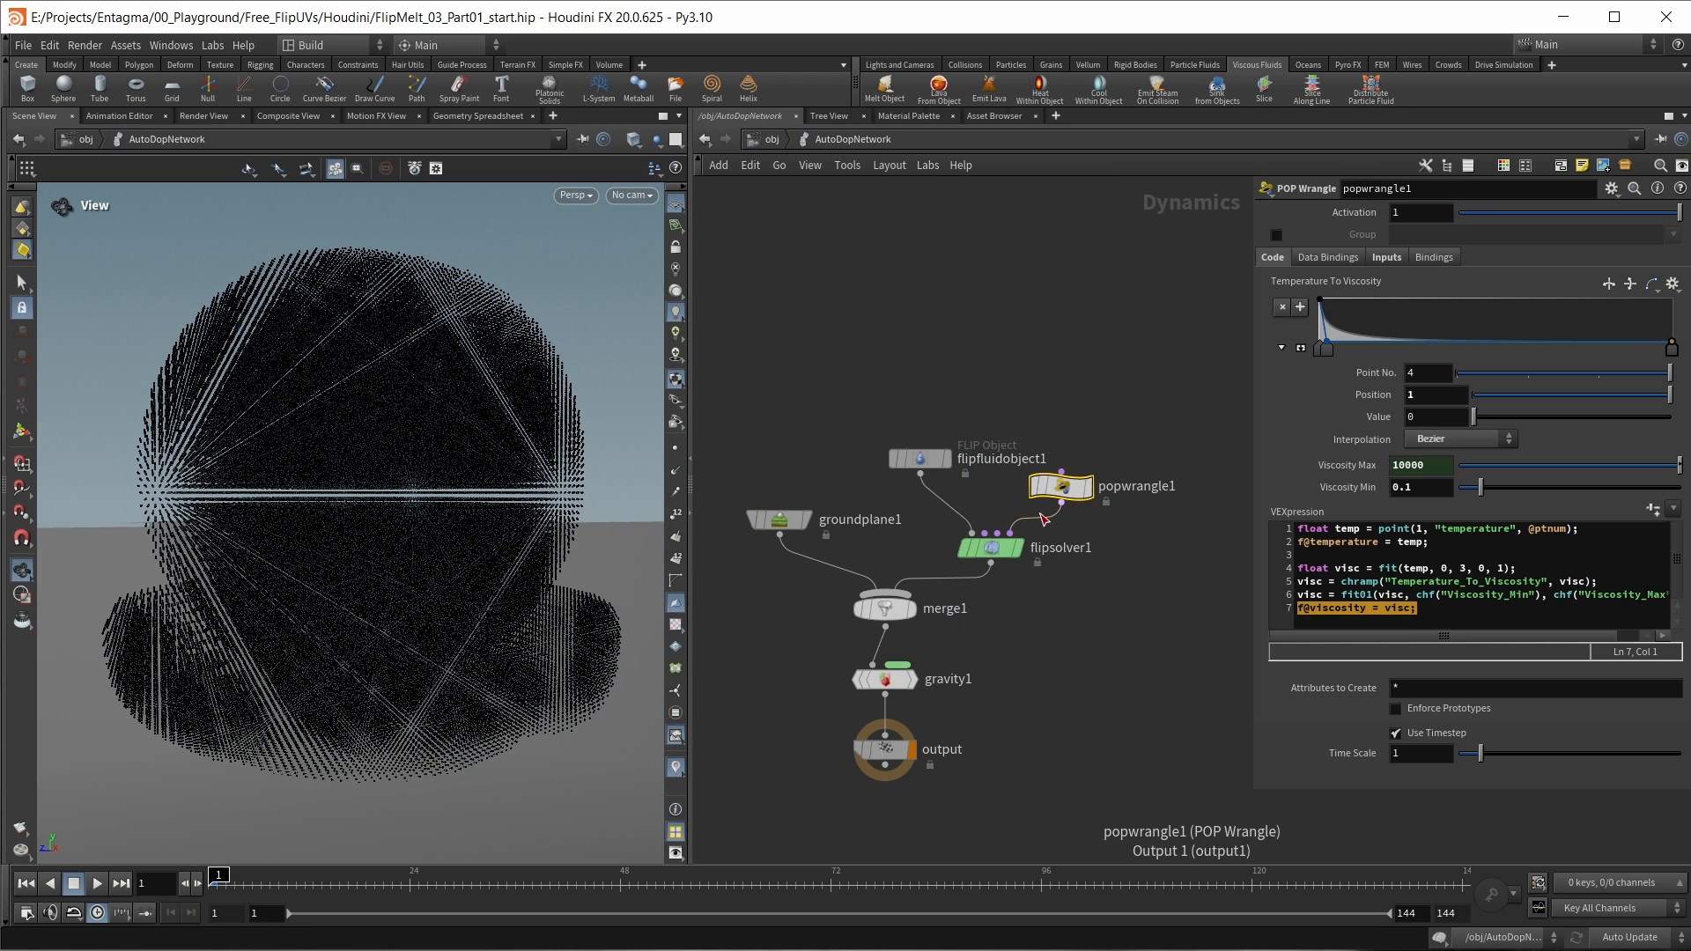
Step: Review how popwrangle1's code in AutoDopNetwork reads the temperature attribute and remaps it between Viscosity Min and Viscosity Max
mouse_move(1065, 469)
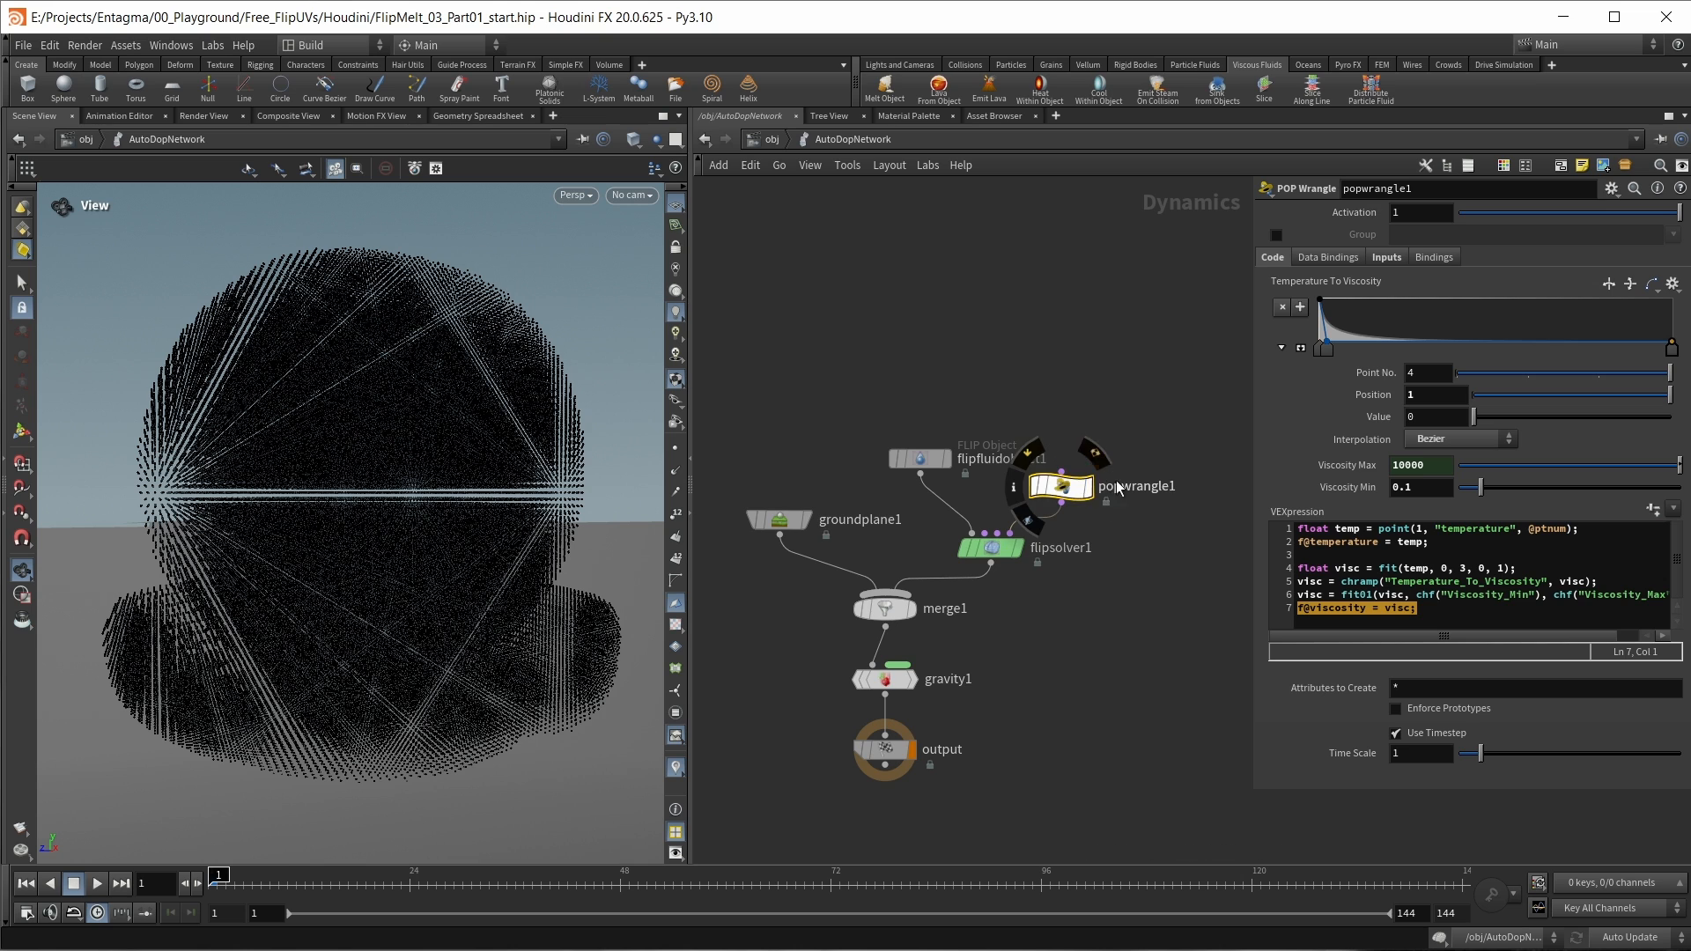
double_click(1310, 594)
left_click_drag(1310, 595, 1631, 595)
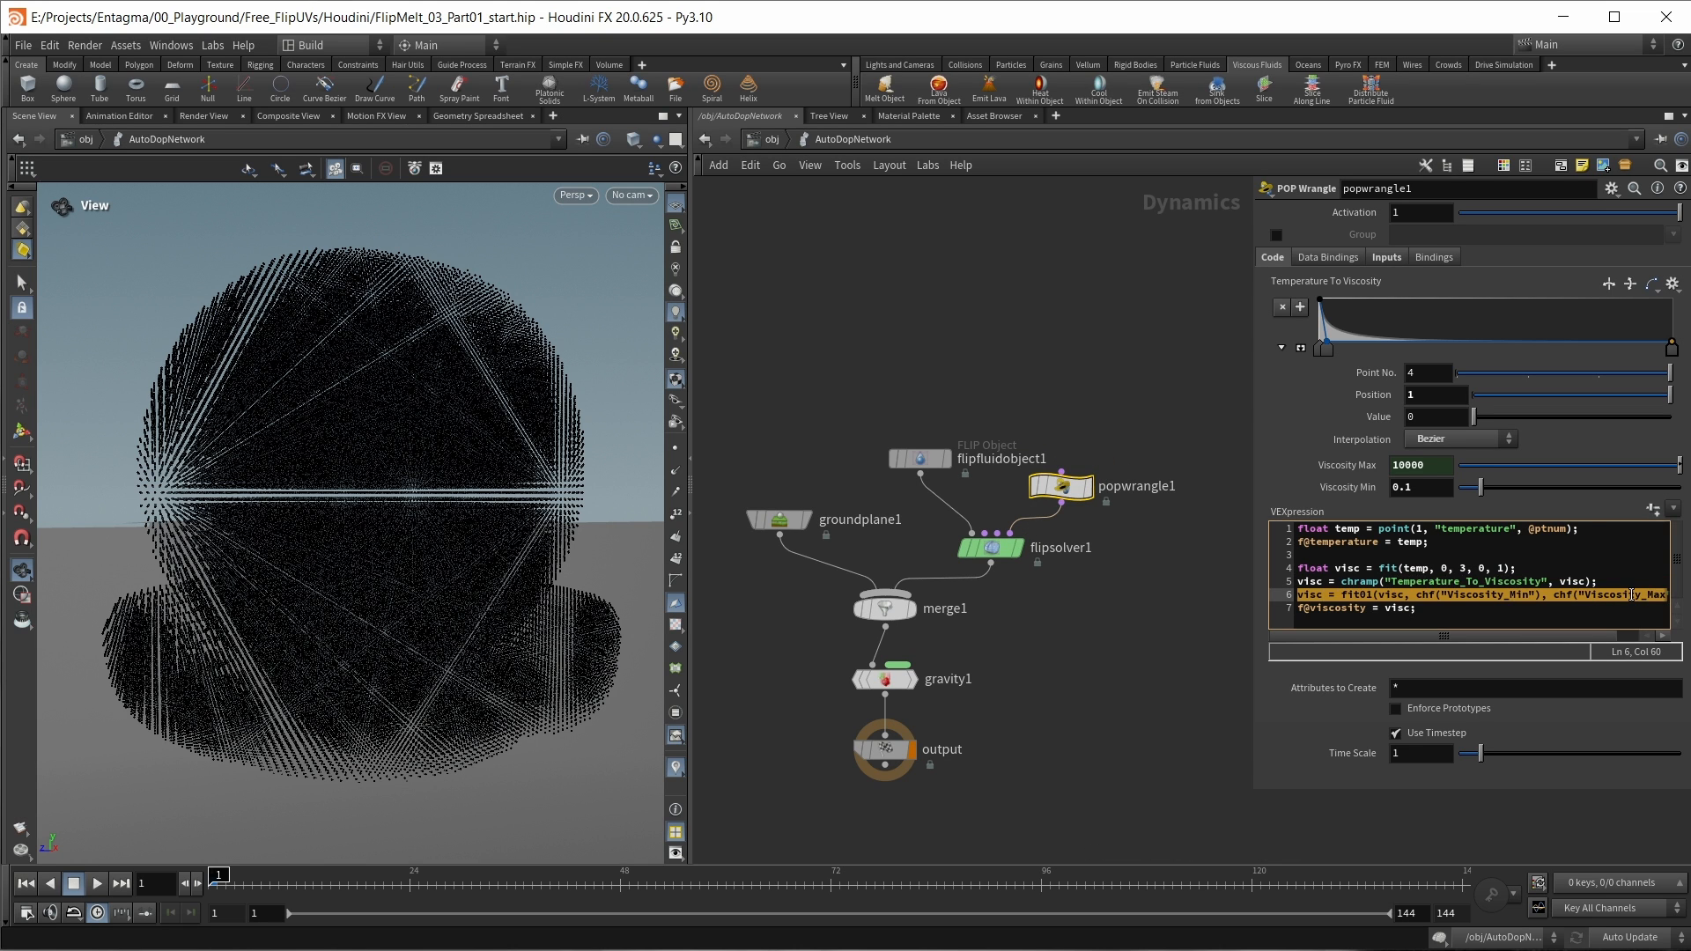
left_click(1531, 616)
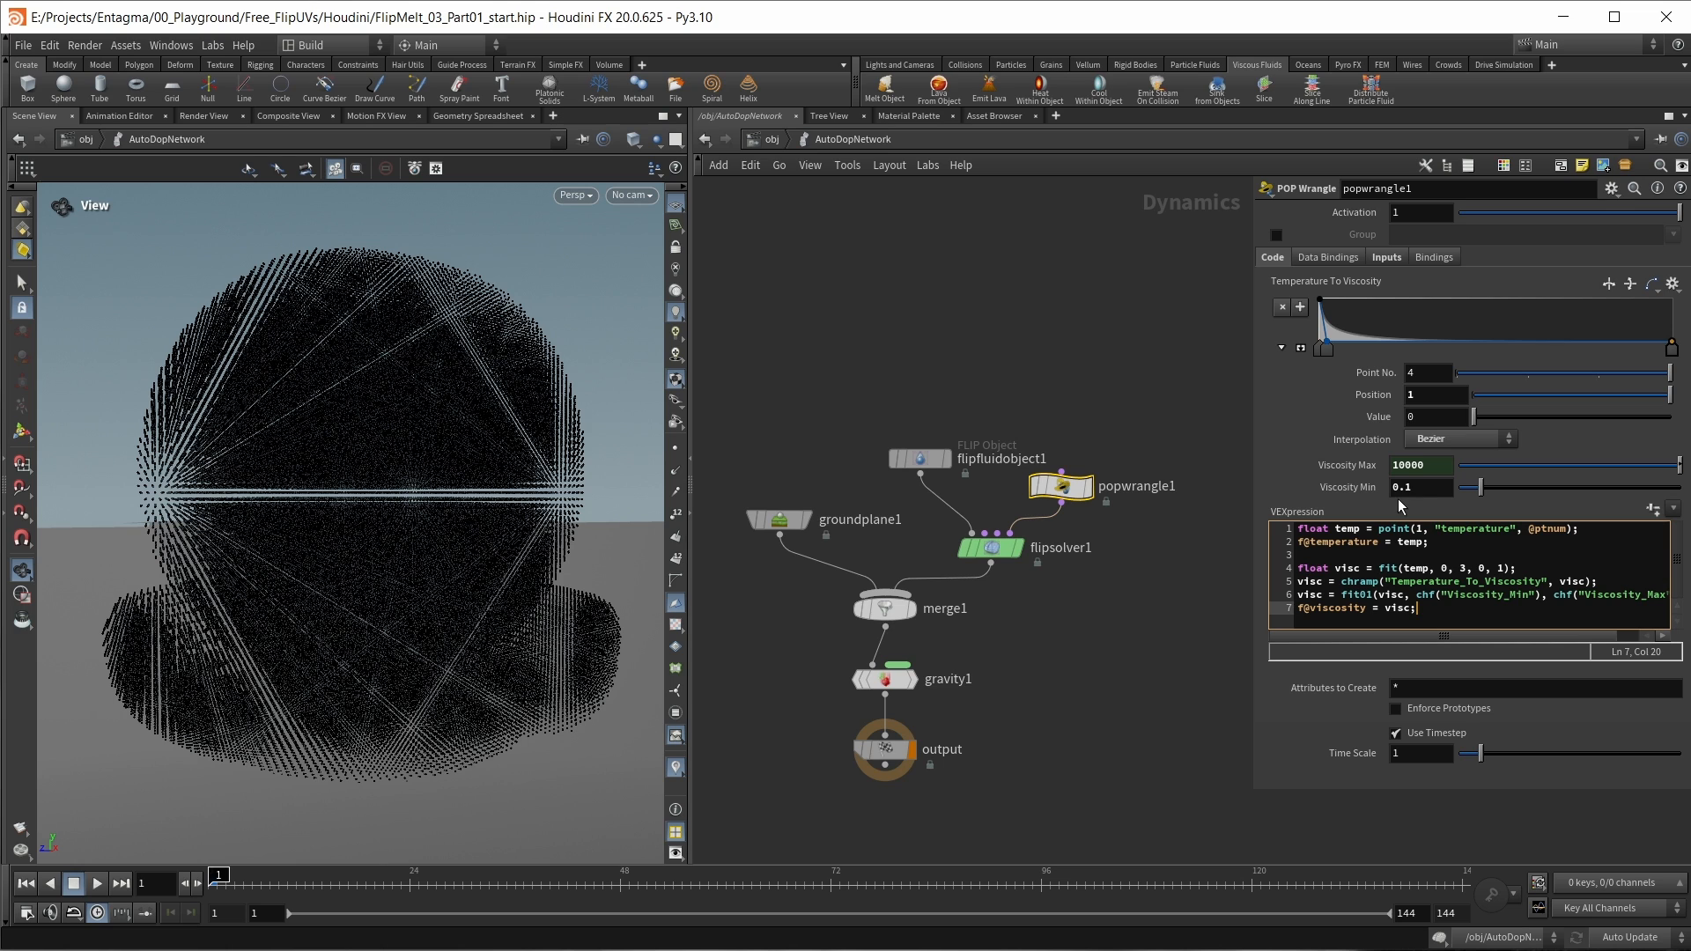
left_click(1070, 700)
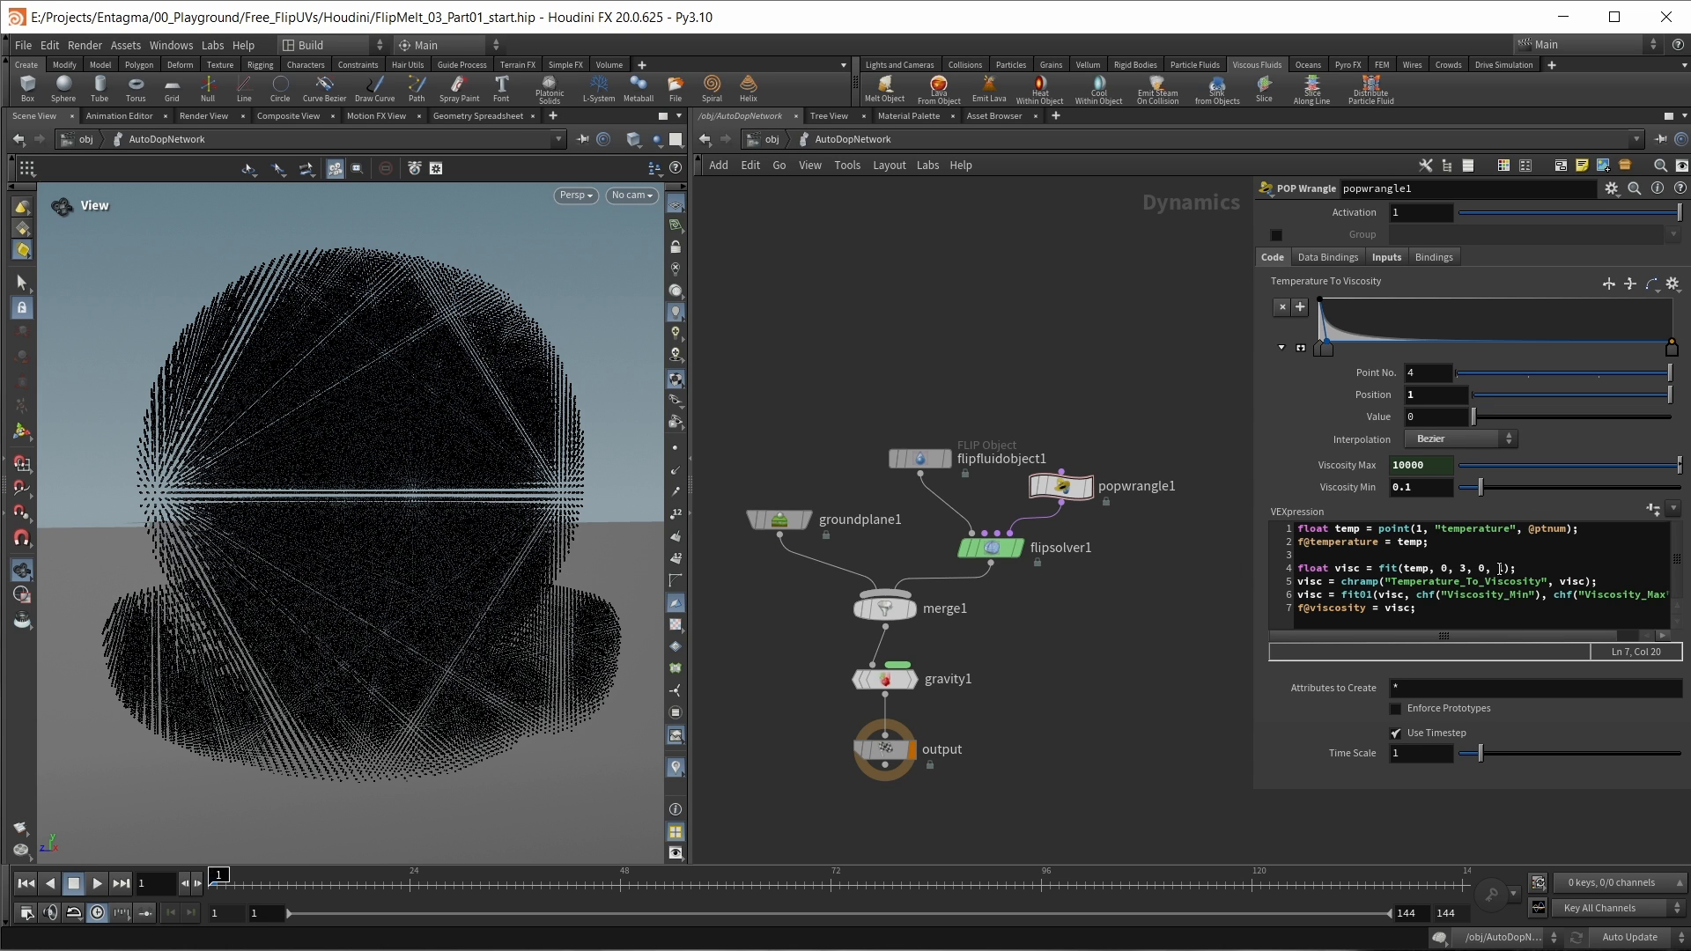
double_click(1451, 530)
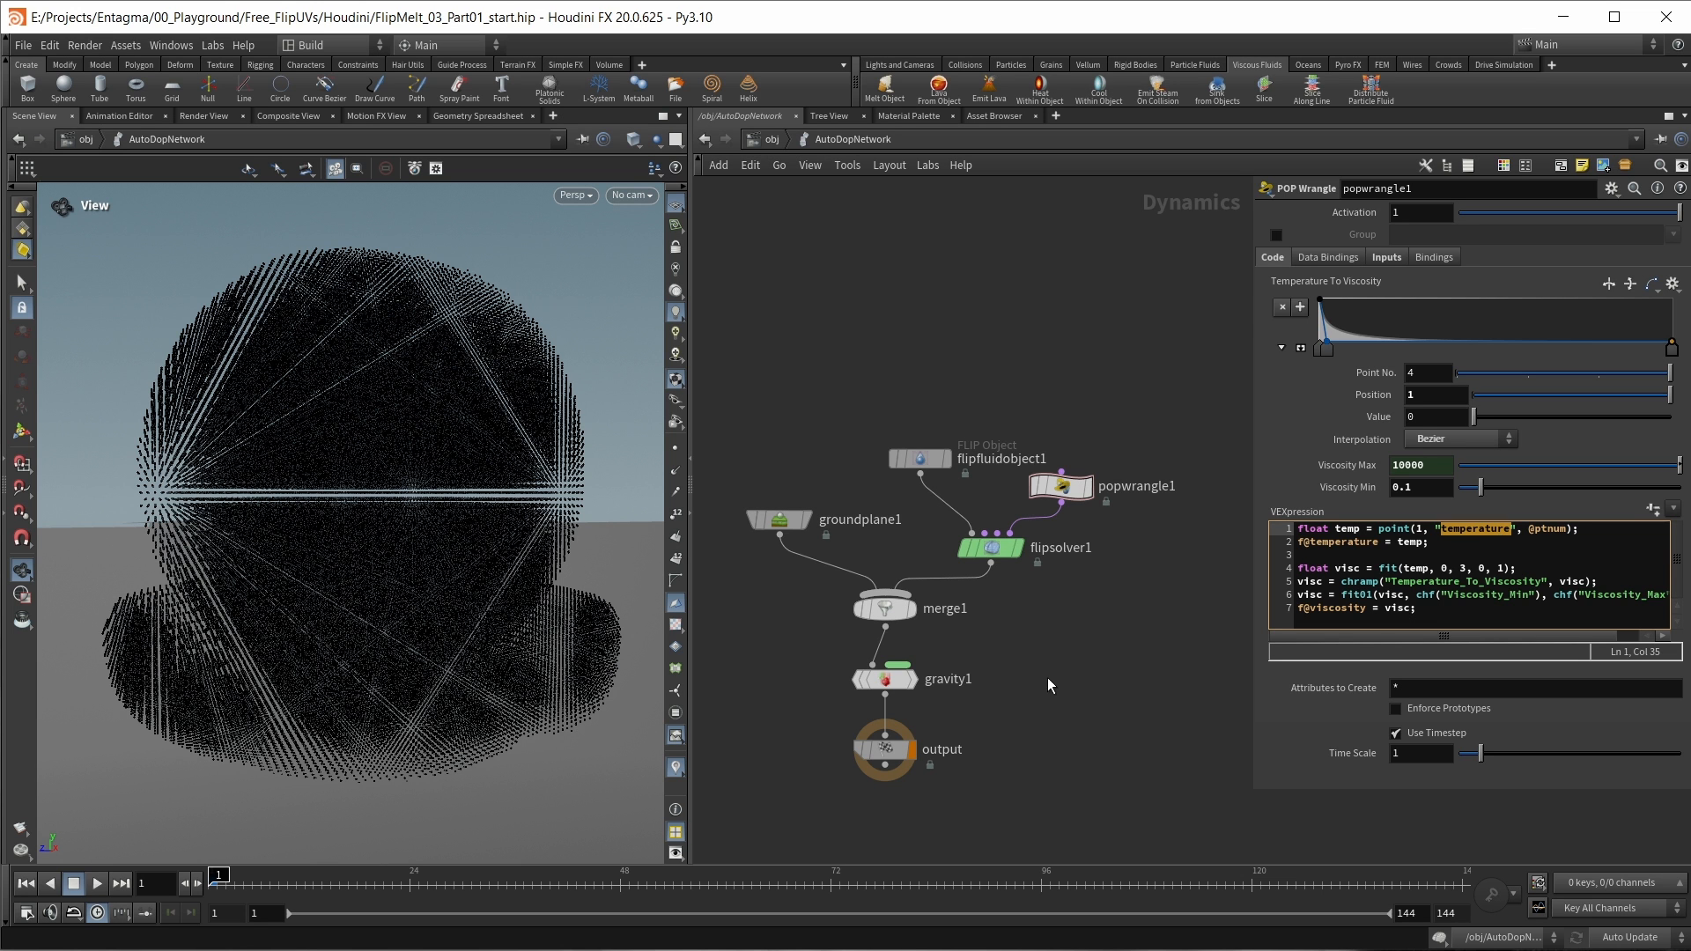
Step: Inspect color1's point attributes in the source network and scrub its displayed temperature colouring to frame 96
left_click(783, 140)
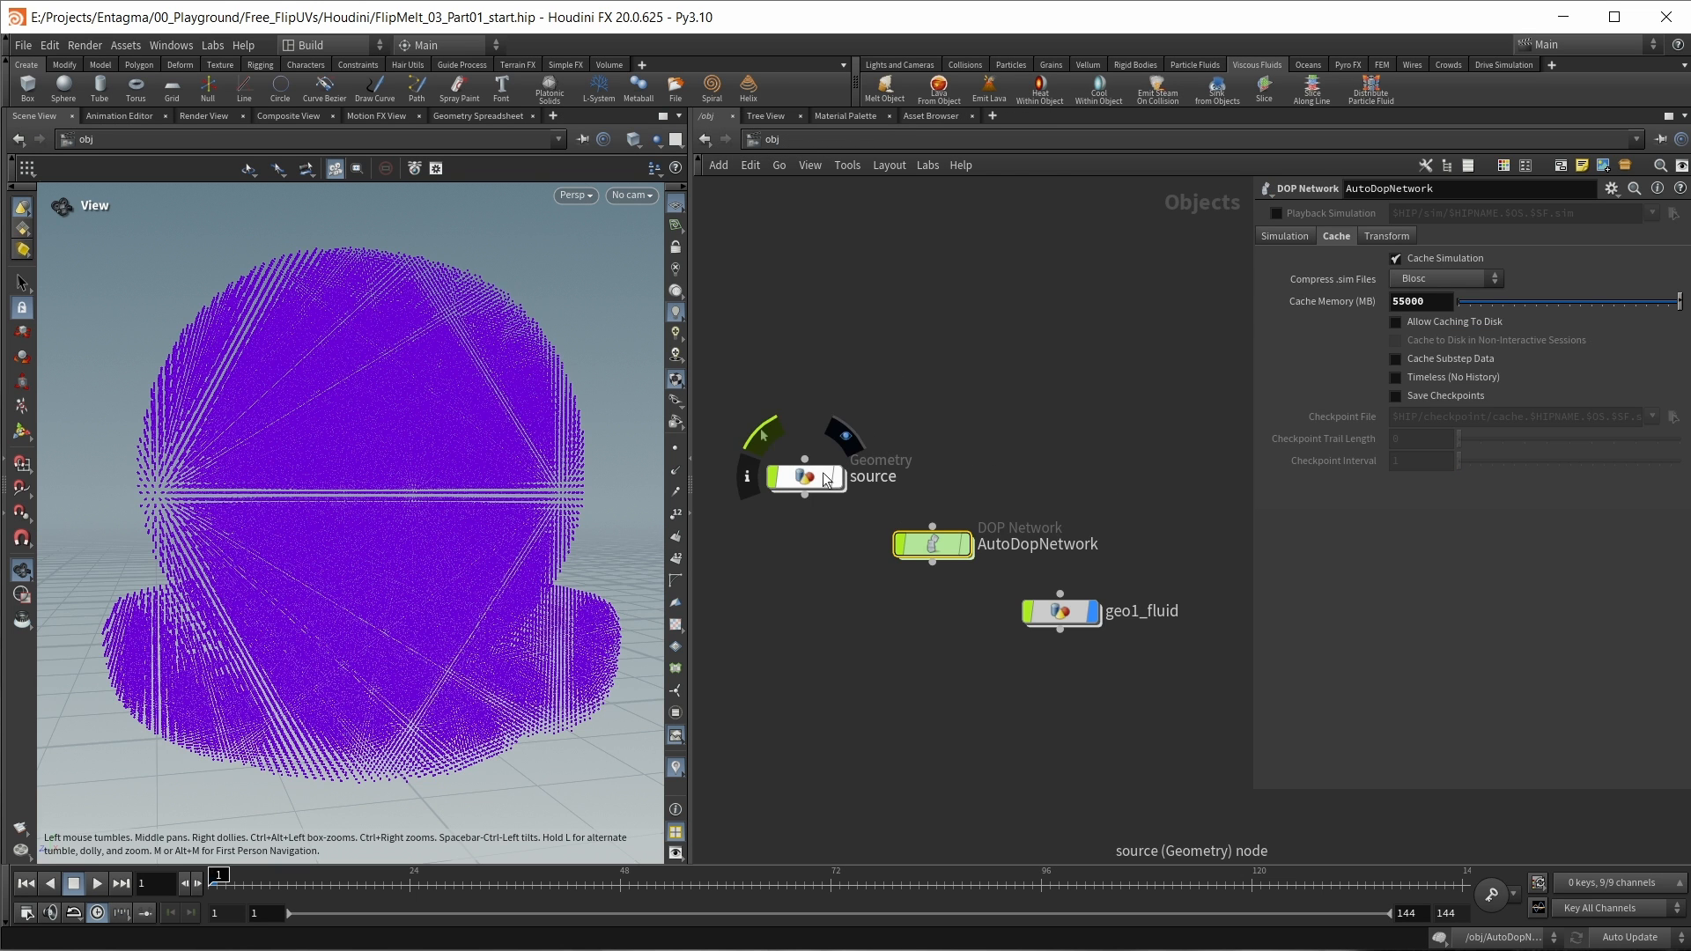
double_click(823, 473)
left_click_drag(471, 878, 516, 877)
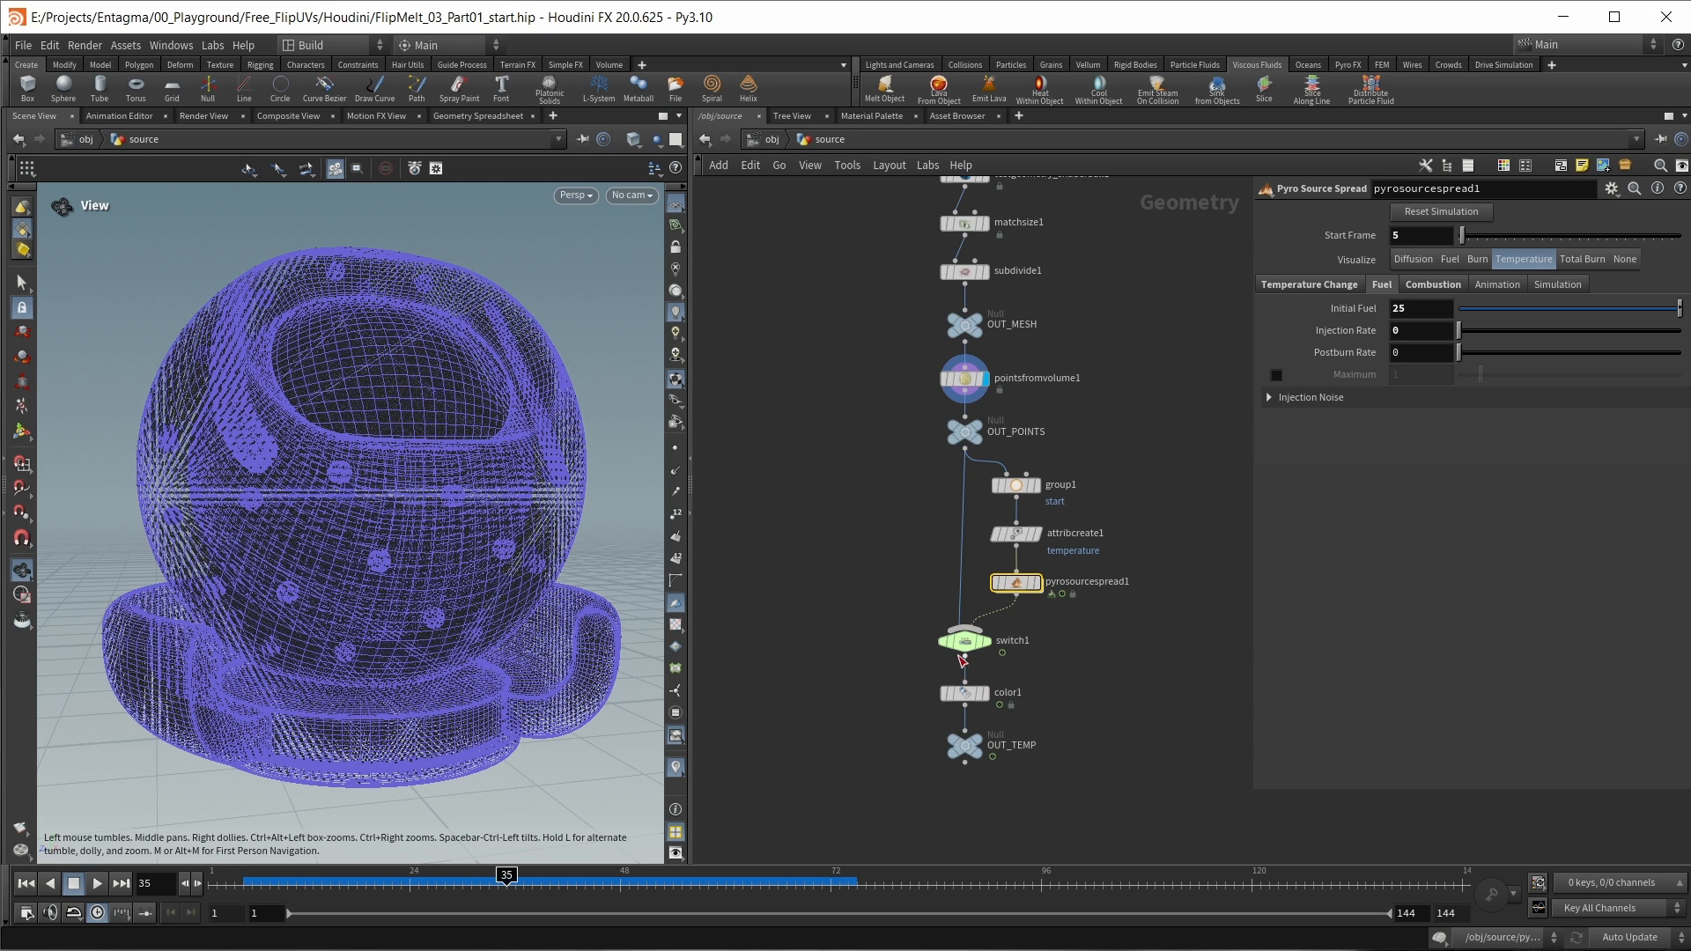
left_click(932, 697)
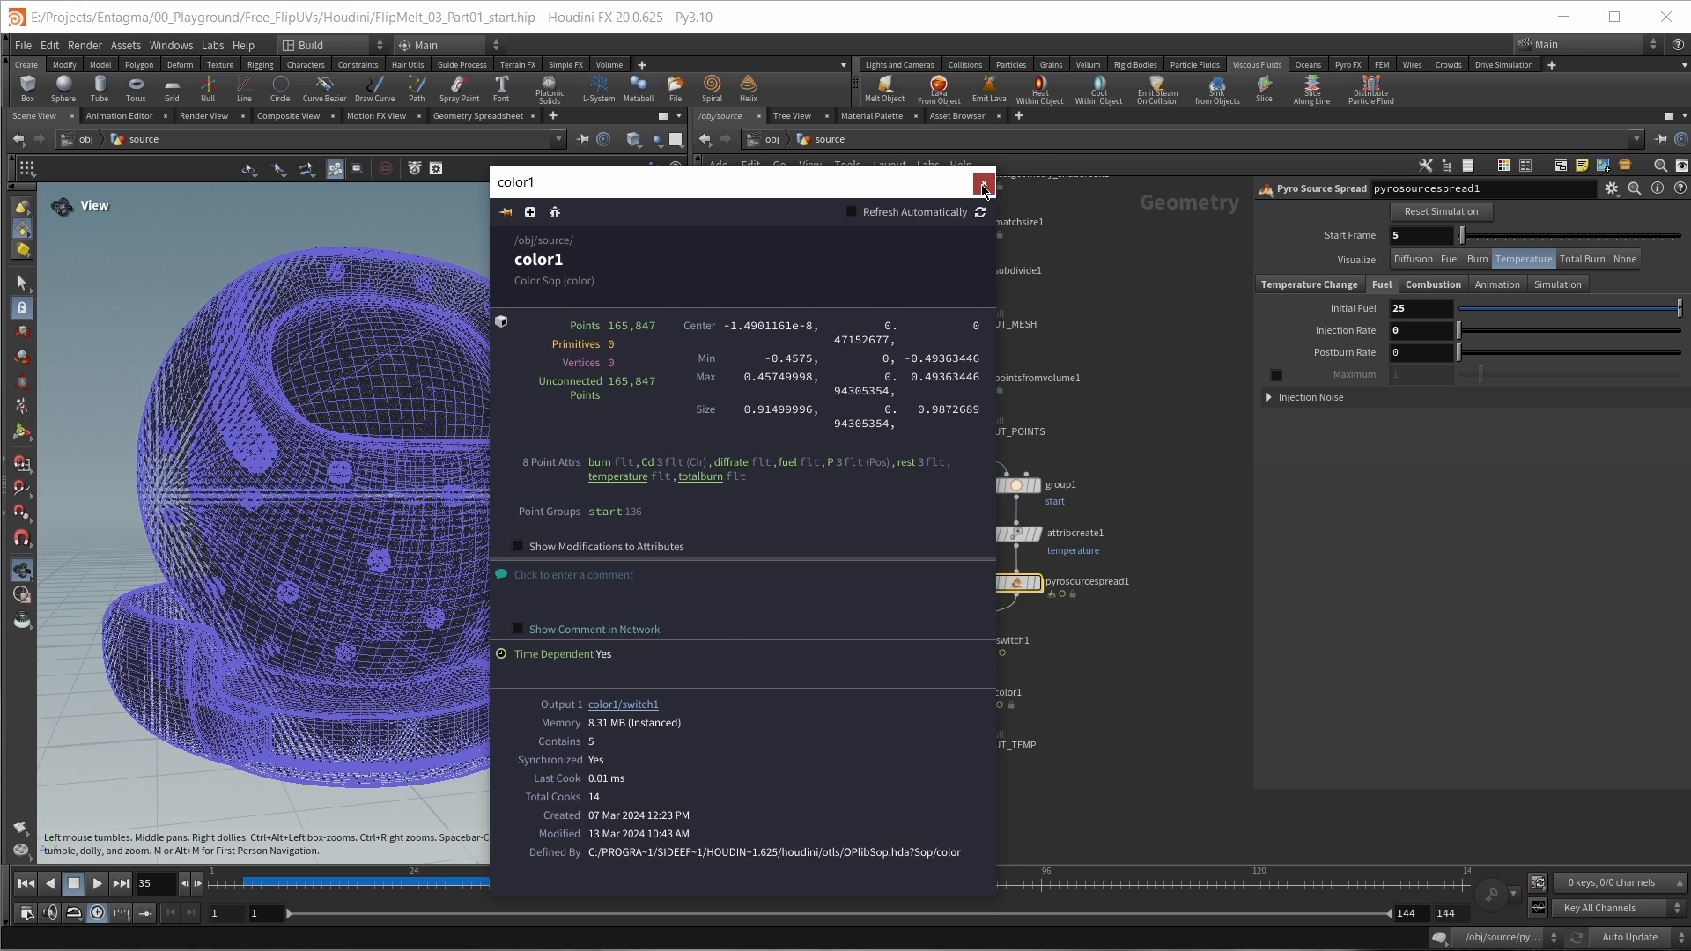
left_click(984, 695)
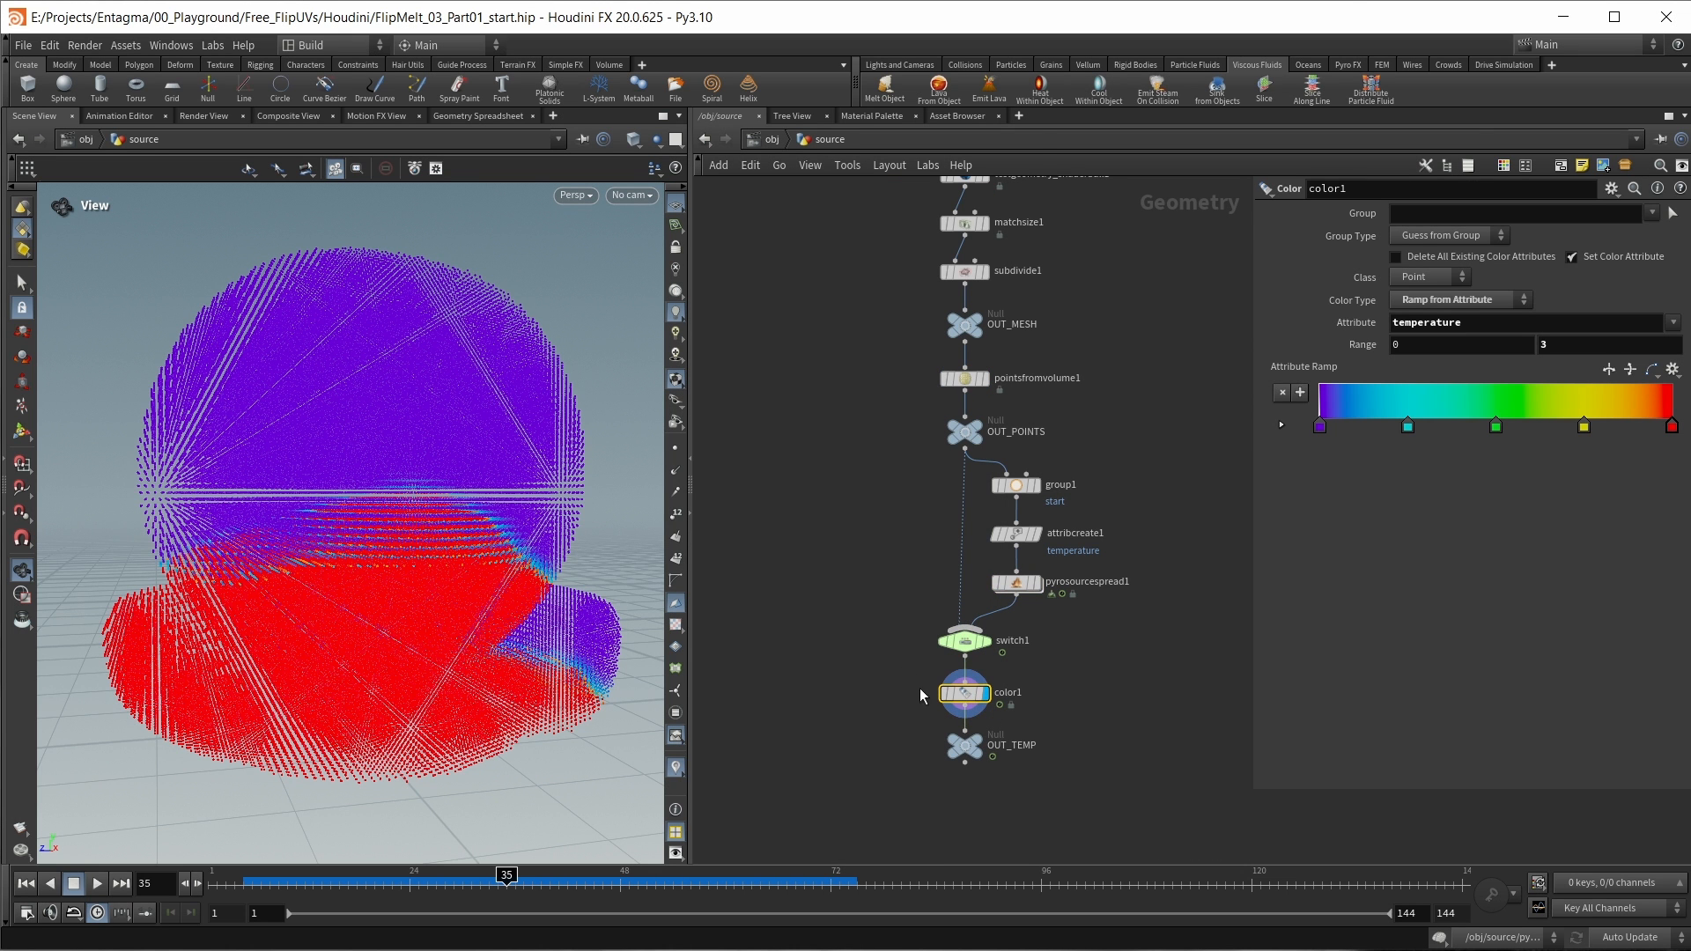
left_click_drag(516, 884, 1041, 884)
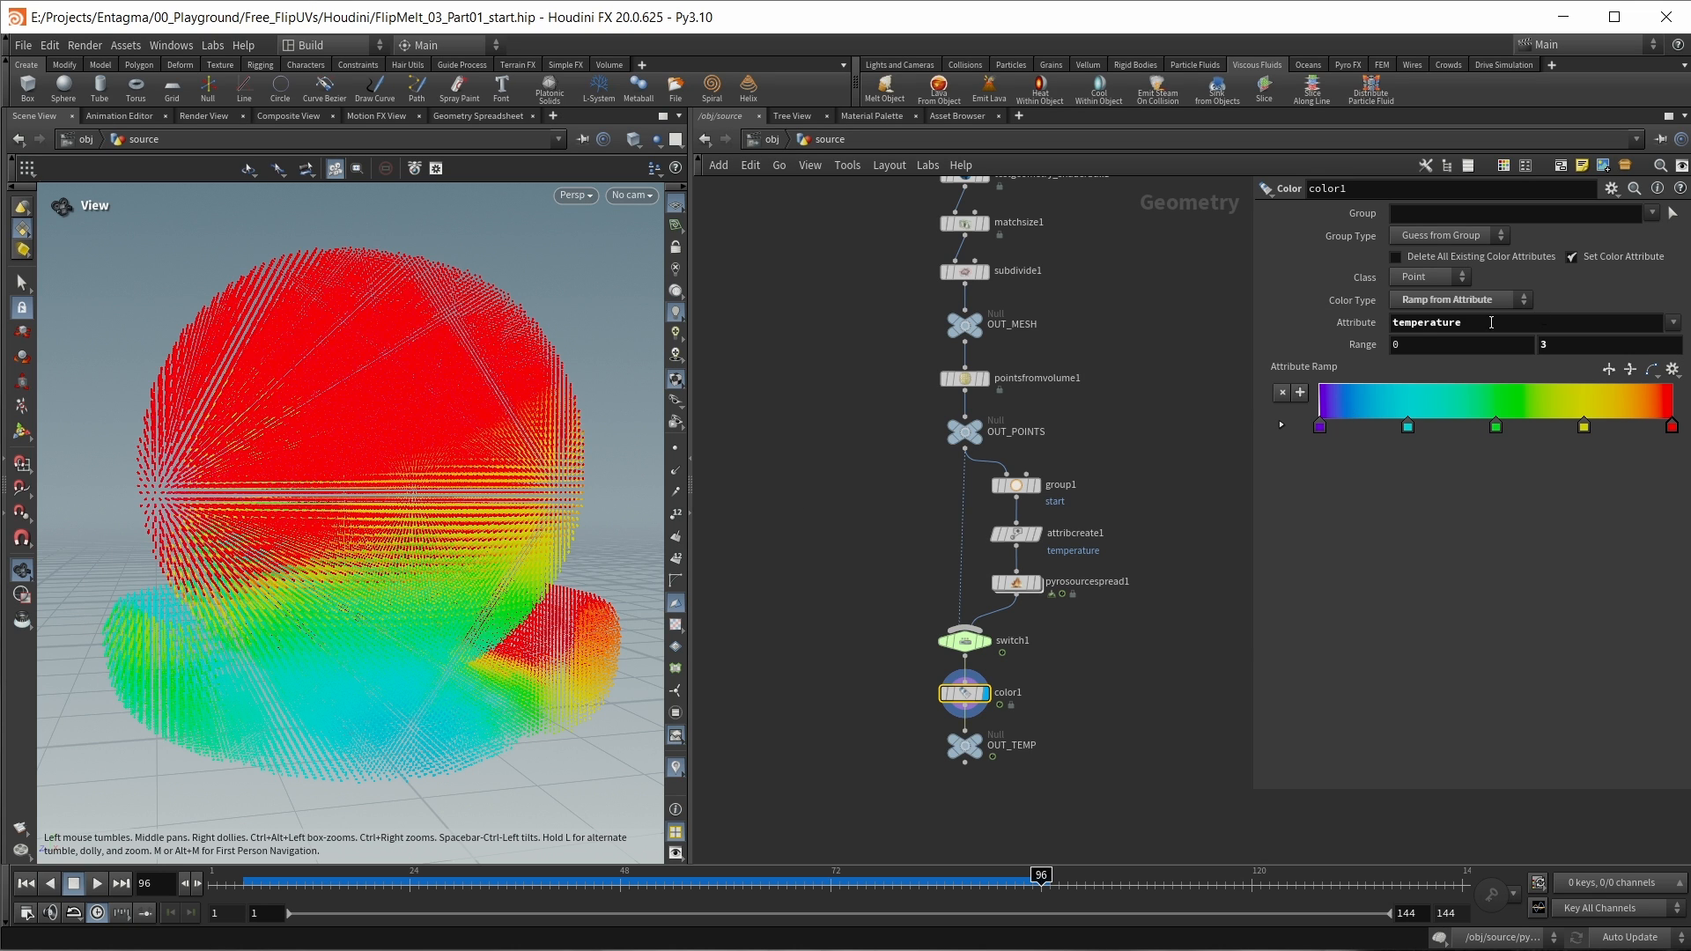
Step: Set color1's ramp attribute to totalburn and scrub the timeline to frame 56 to view the burn spread
left_click(1684, 324)
left_click(1681, 438)
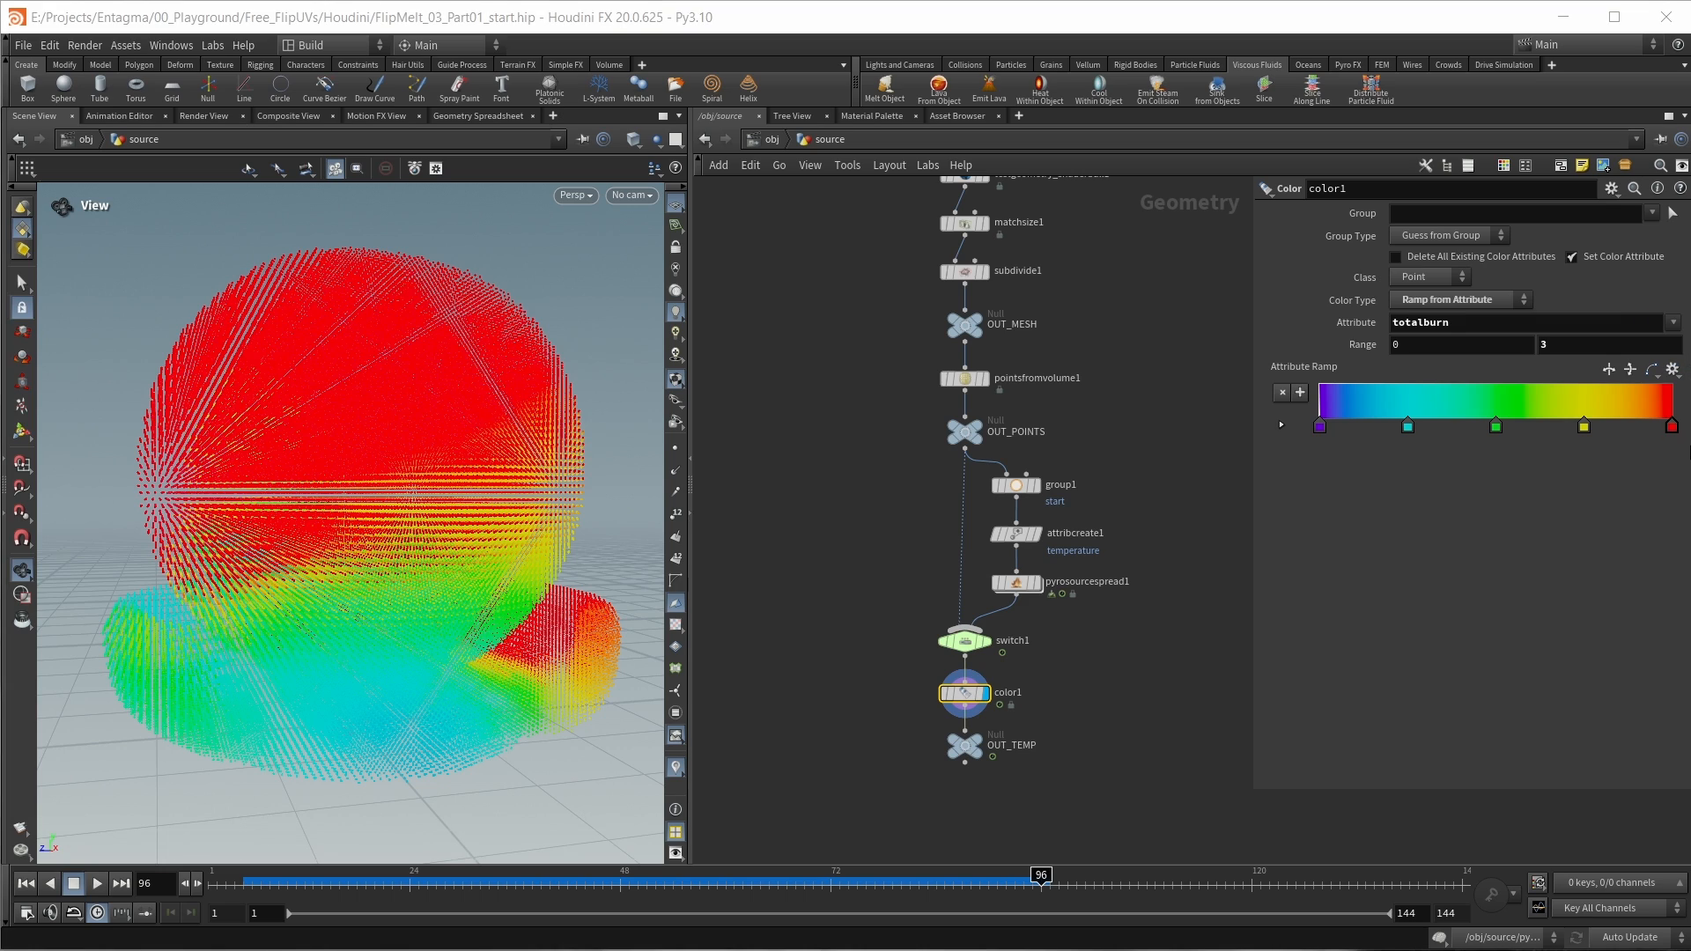
left_click_drag(336, 877, 691, 875)
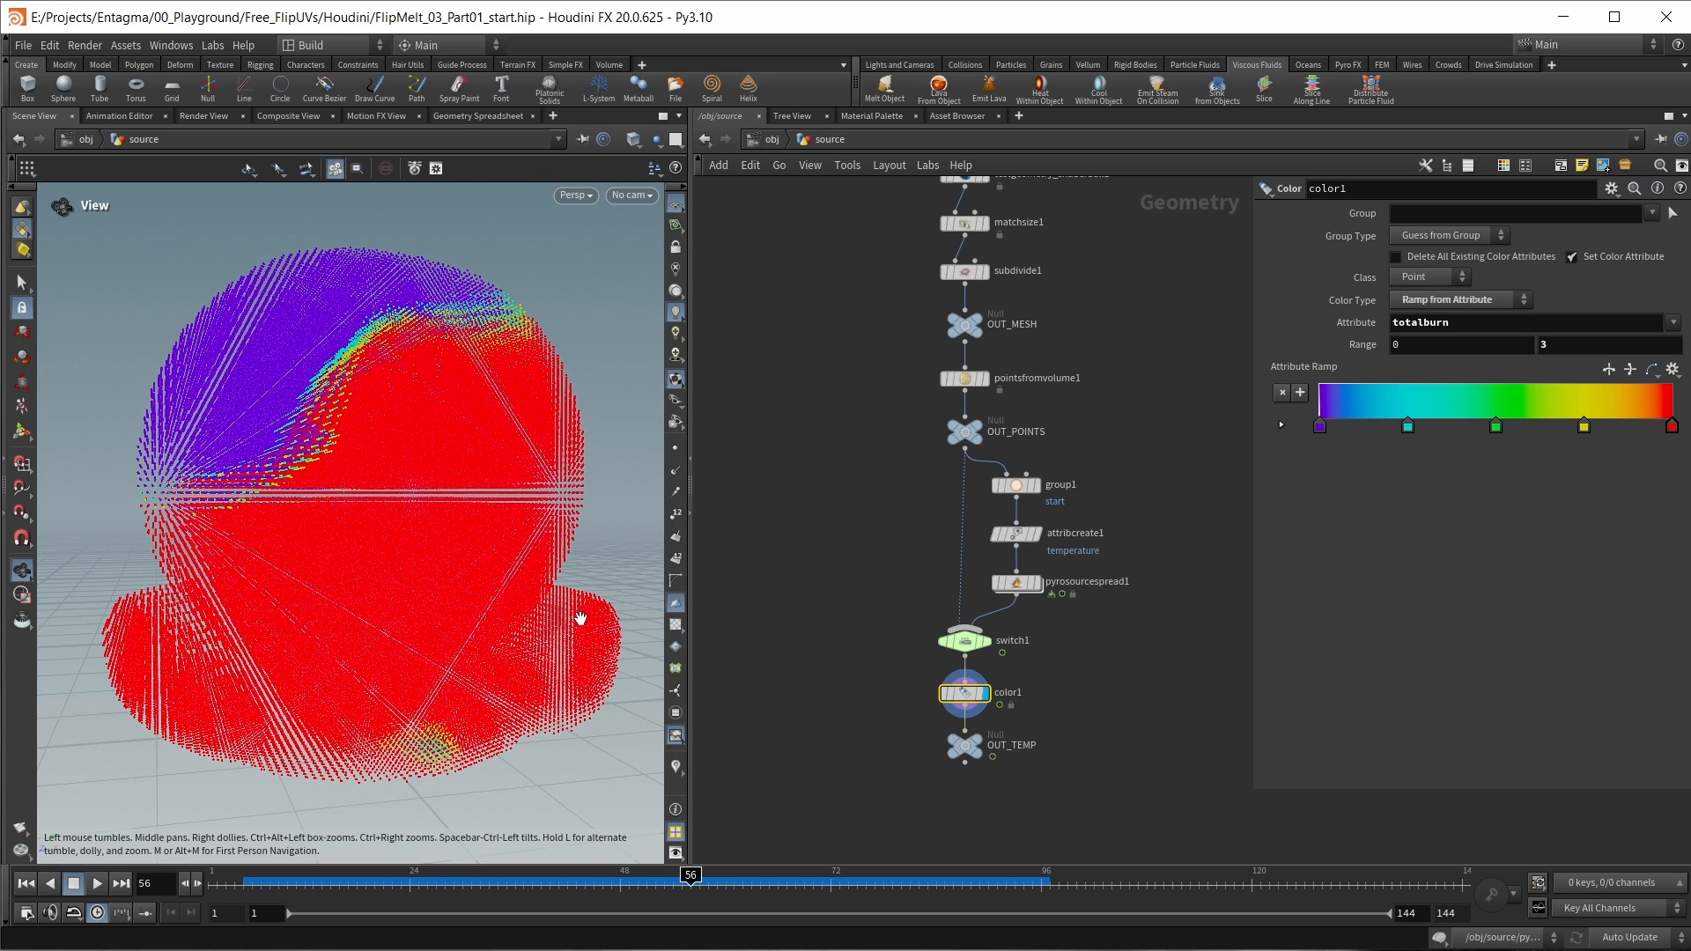
Step: Open popwrangle1's VEXpression from AutoDopNetwork in the separate code editor and enlarge the editor window
key("u")
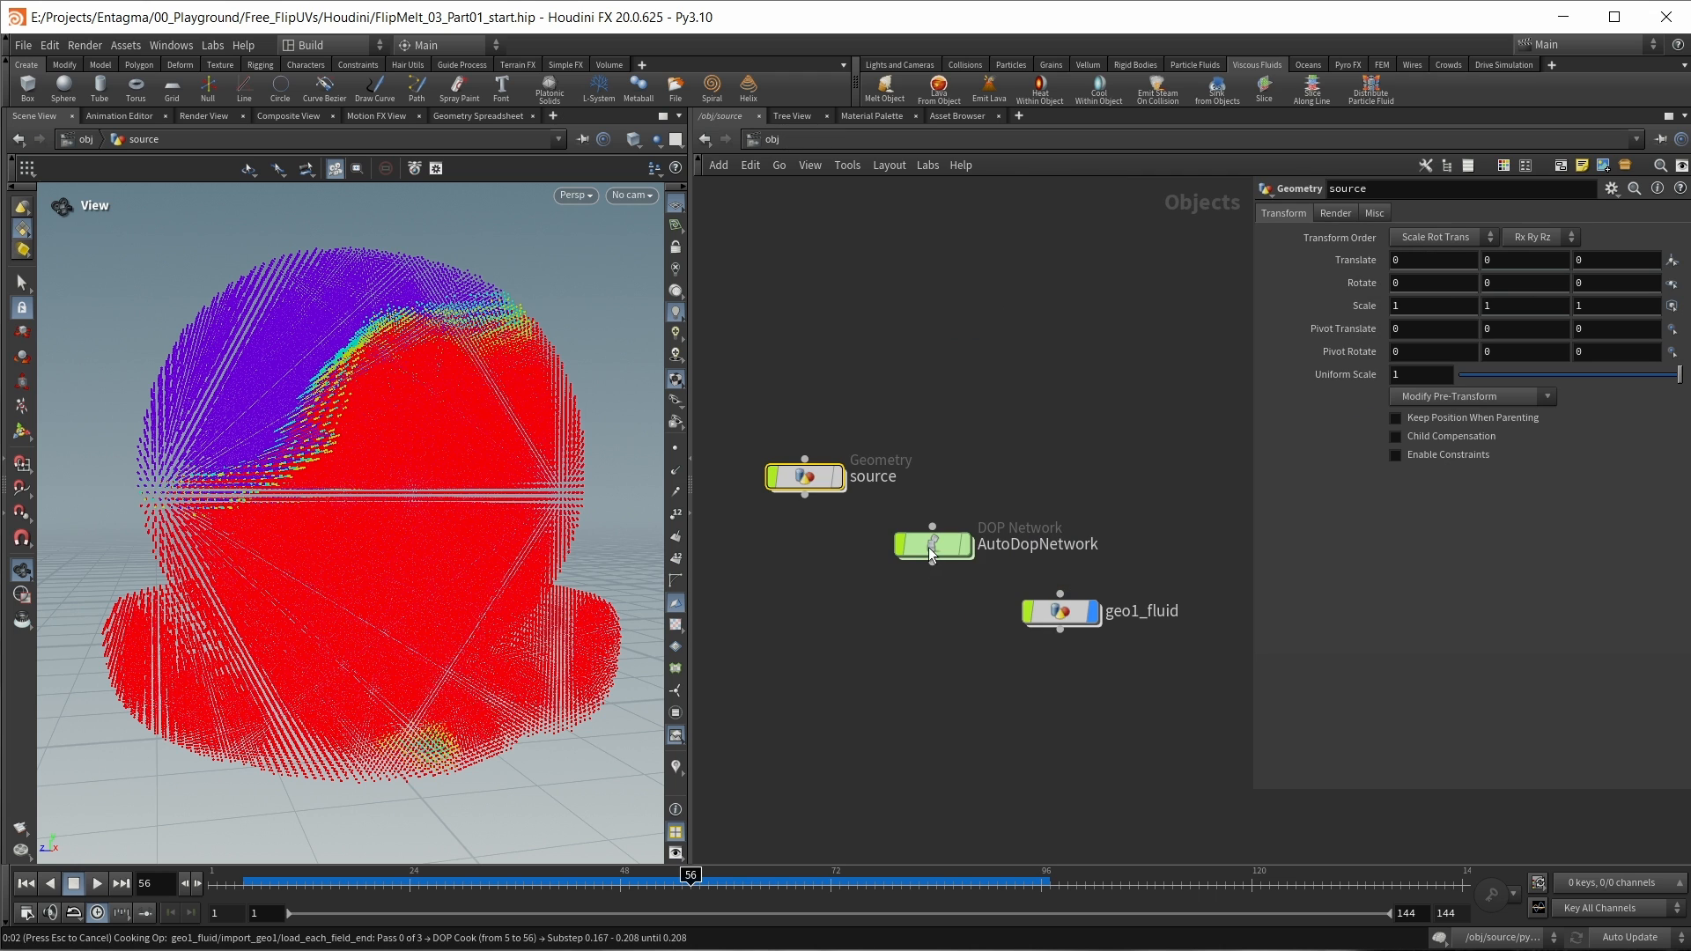
double_click(928, 546)
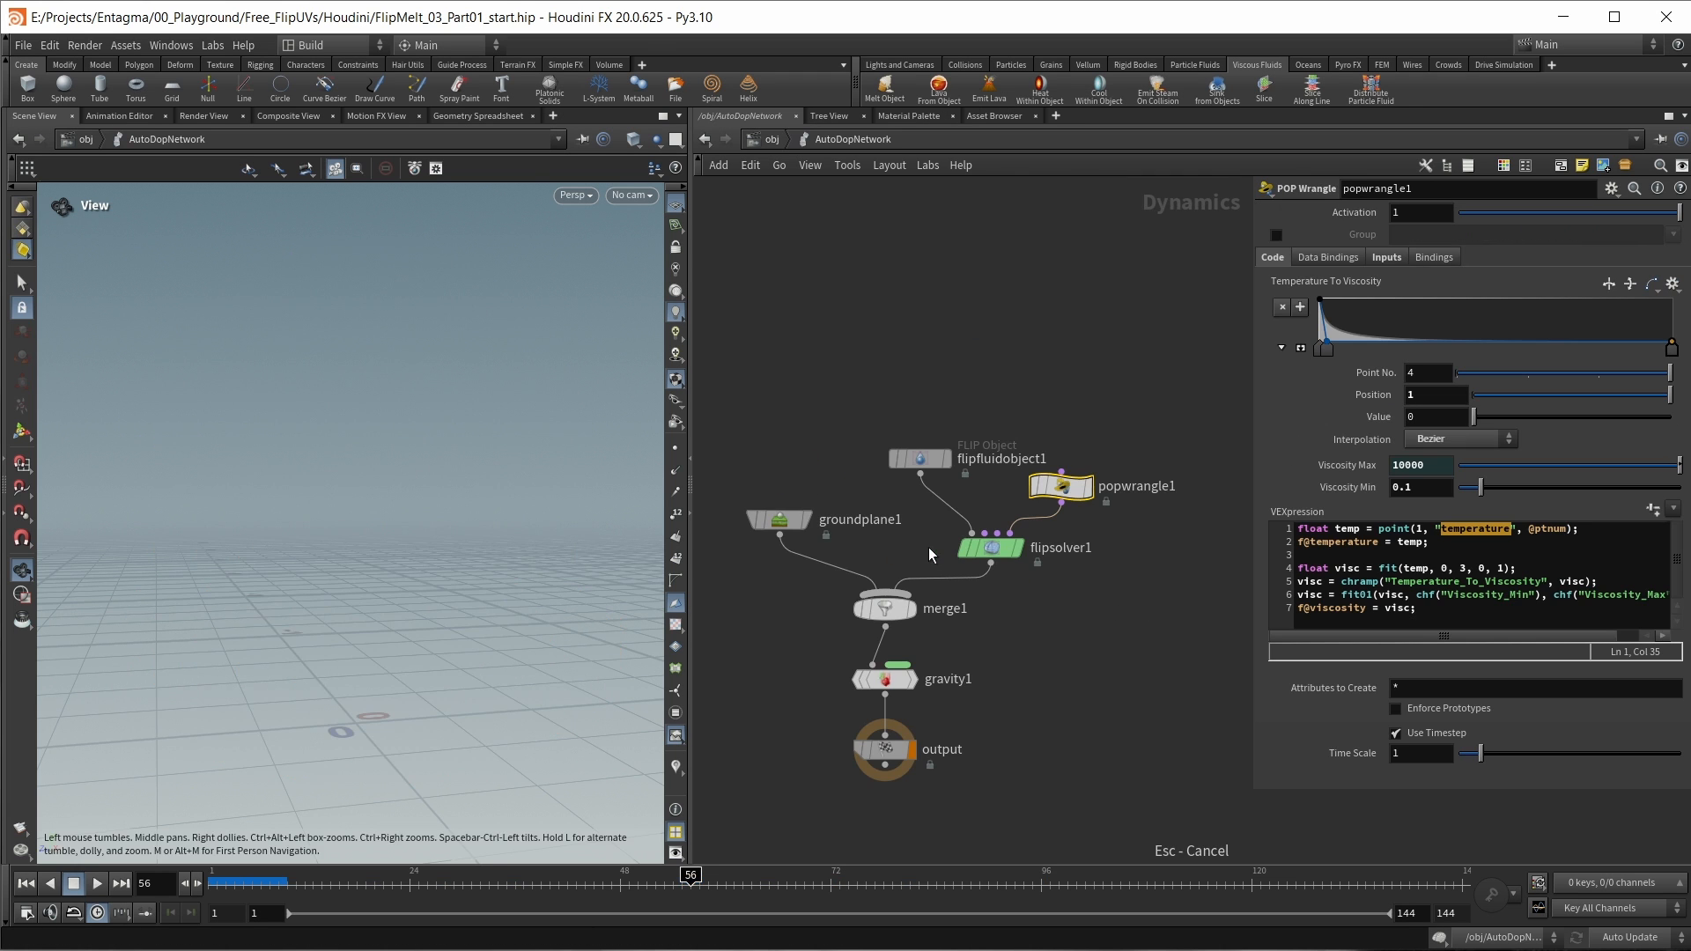
mouse_move(1068, 496)
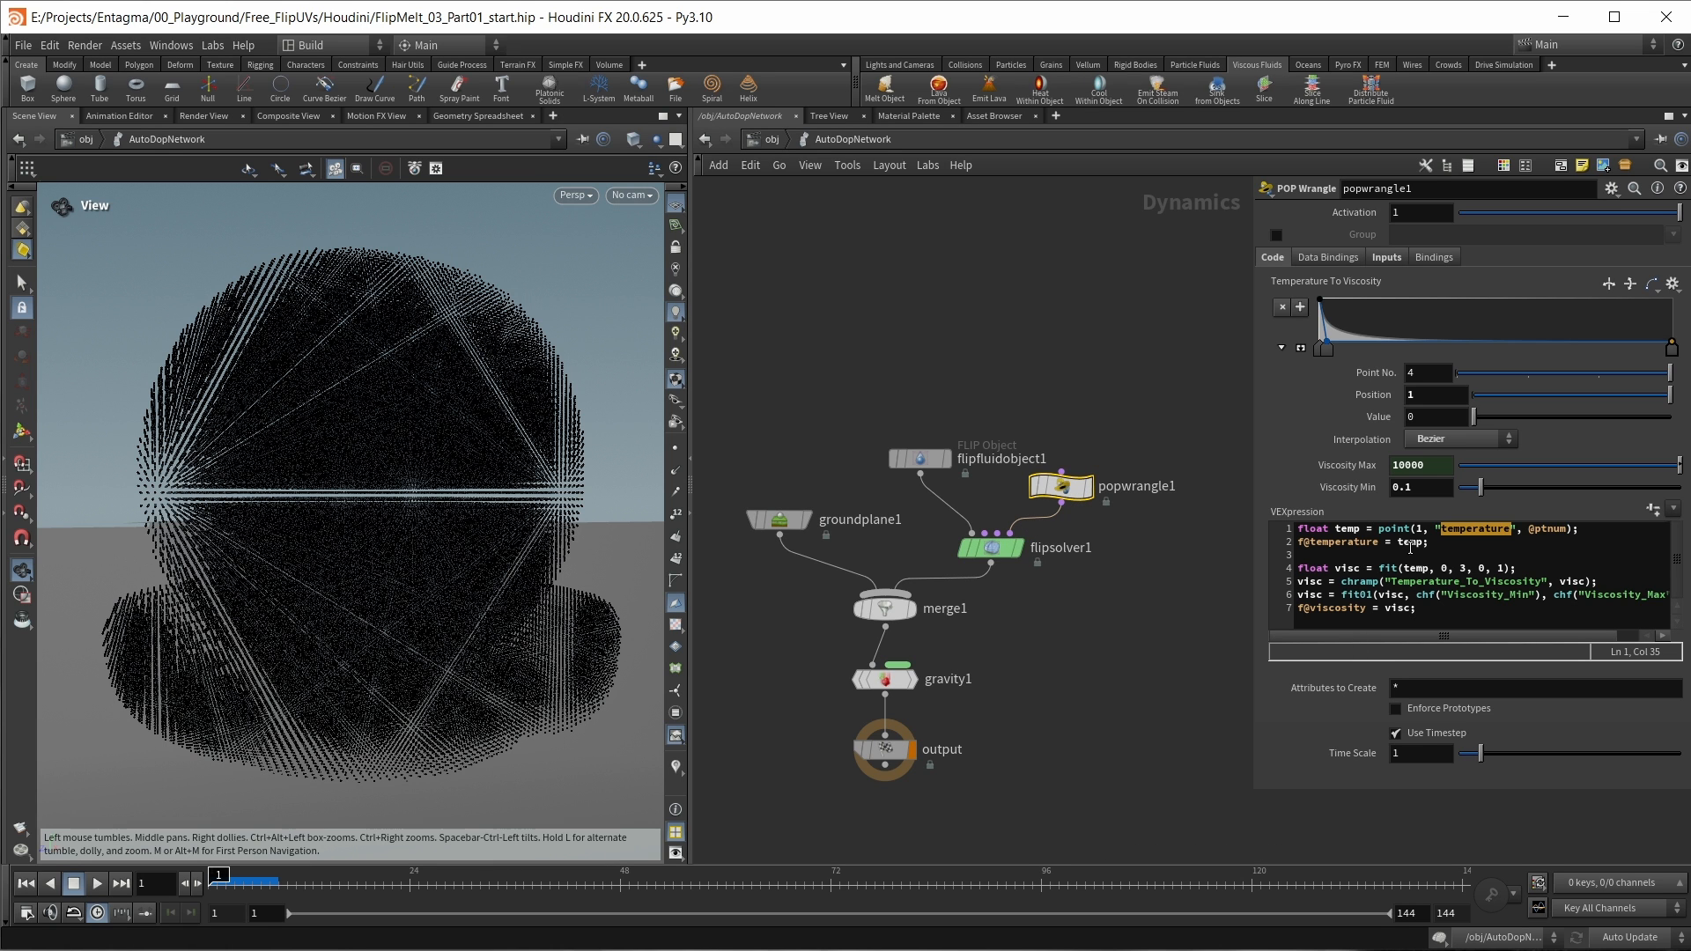
left_click(1486, 554)
key("alt+e")
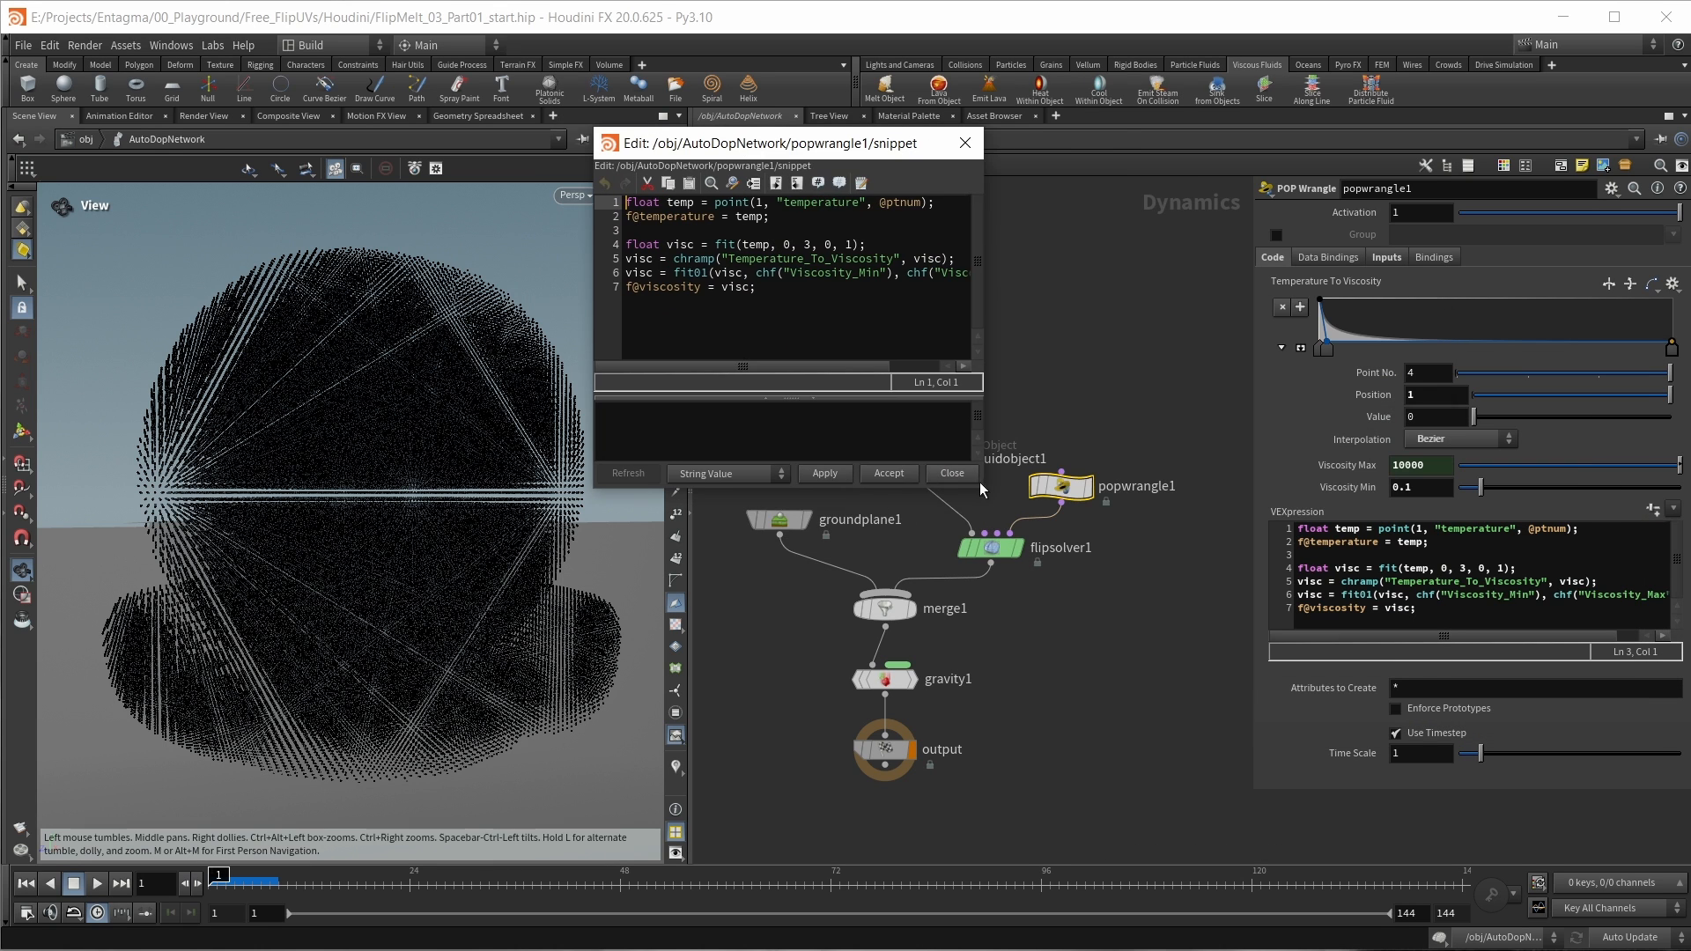
left_click_drag(980, 495, 1216, 798)
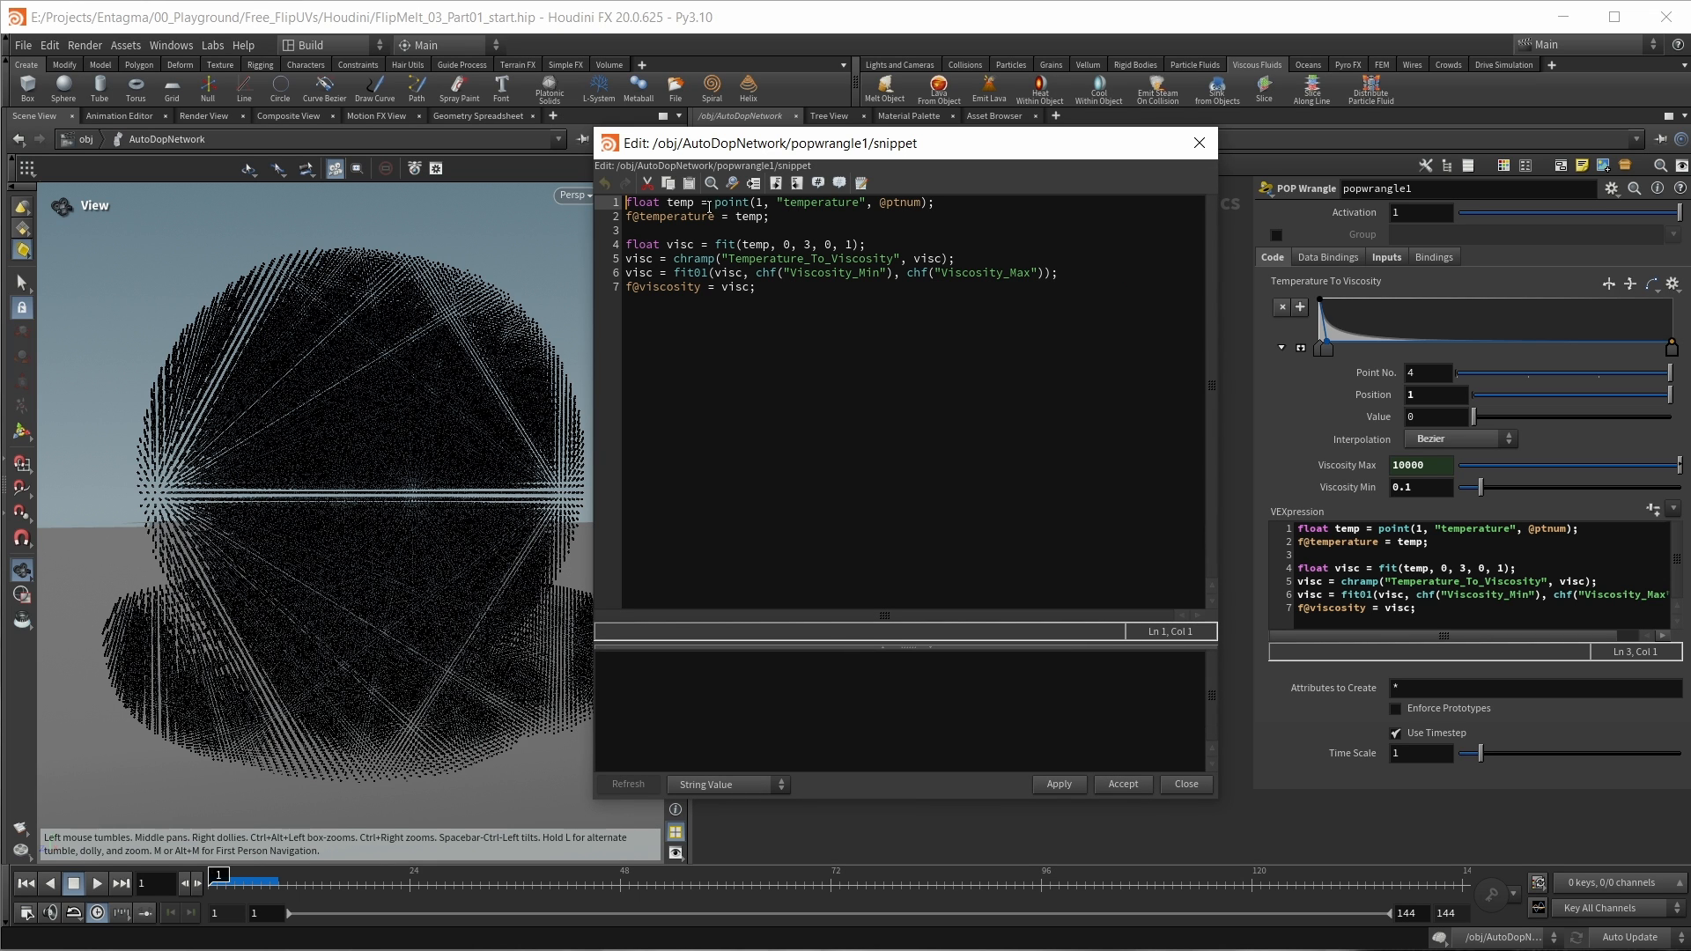
Step: Duplicate the two lines that read and store the temperature attribute, placing the copy below the originals
double_click(808, 203)
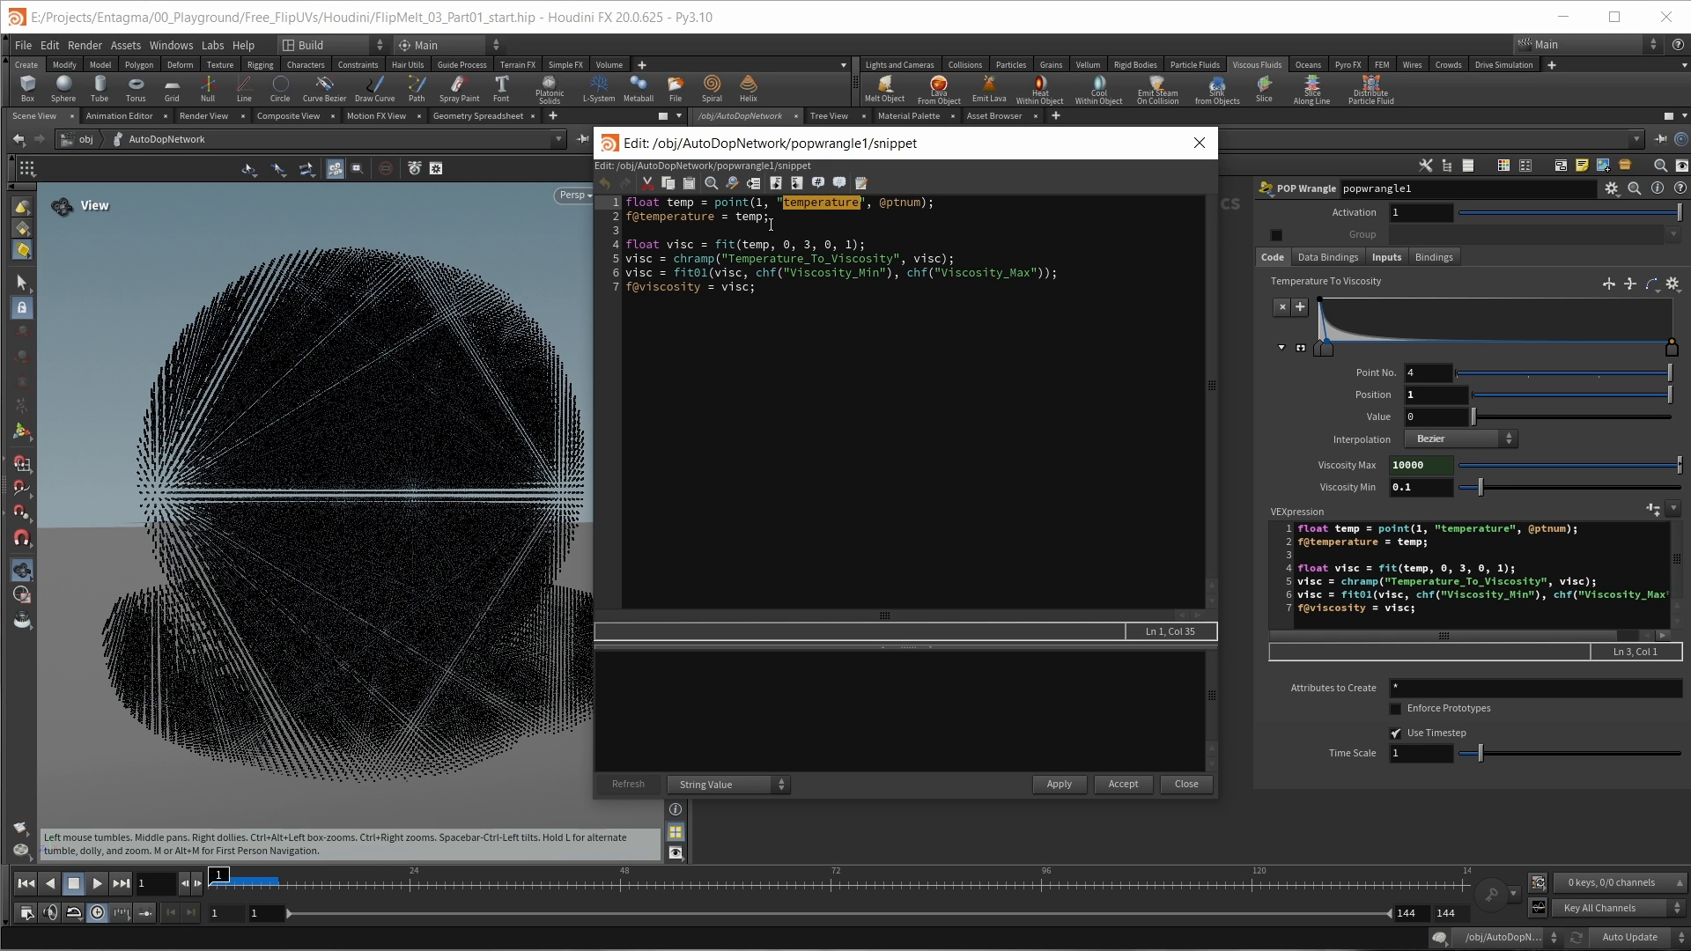
left_click_drag(771, 224, 513, 209)
key("ctrl+c")
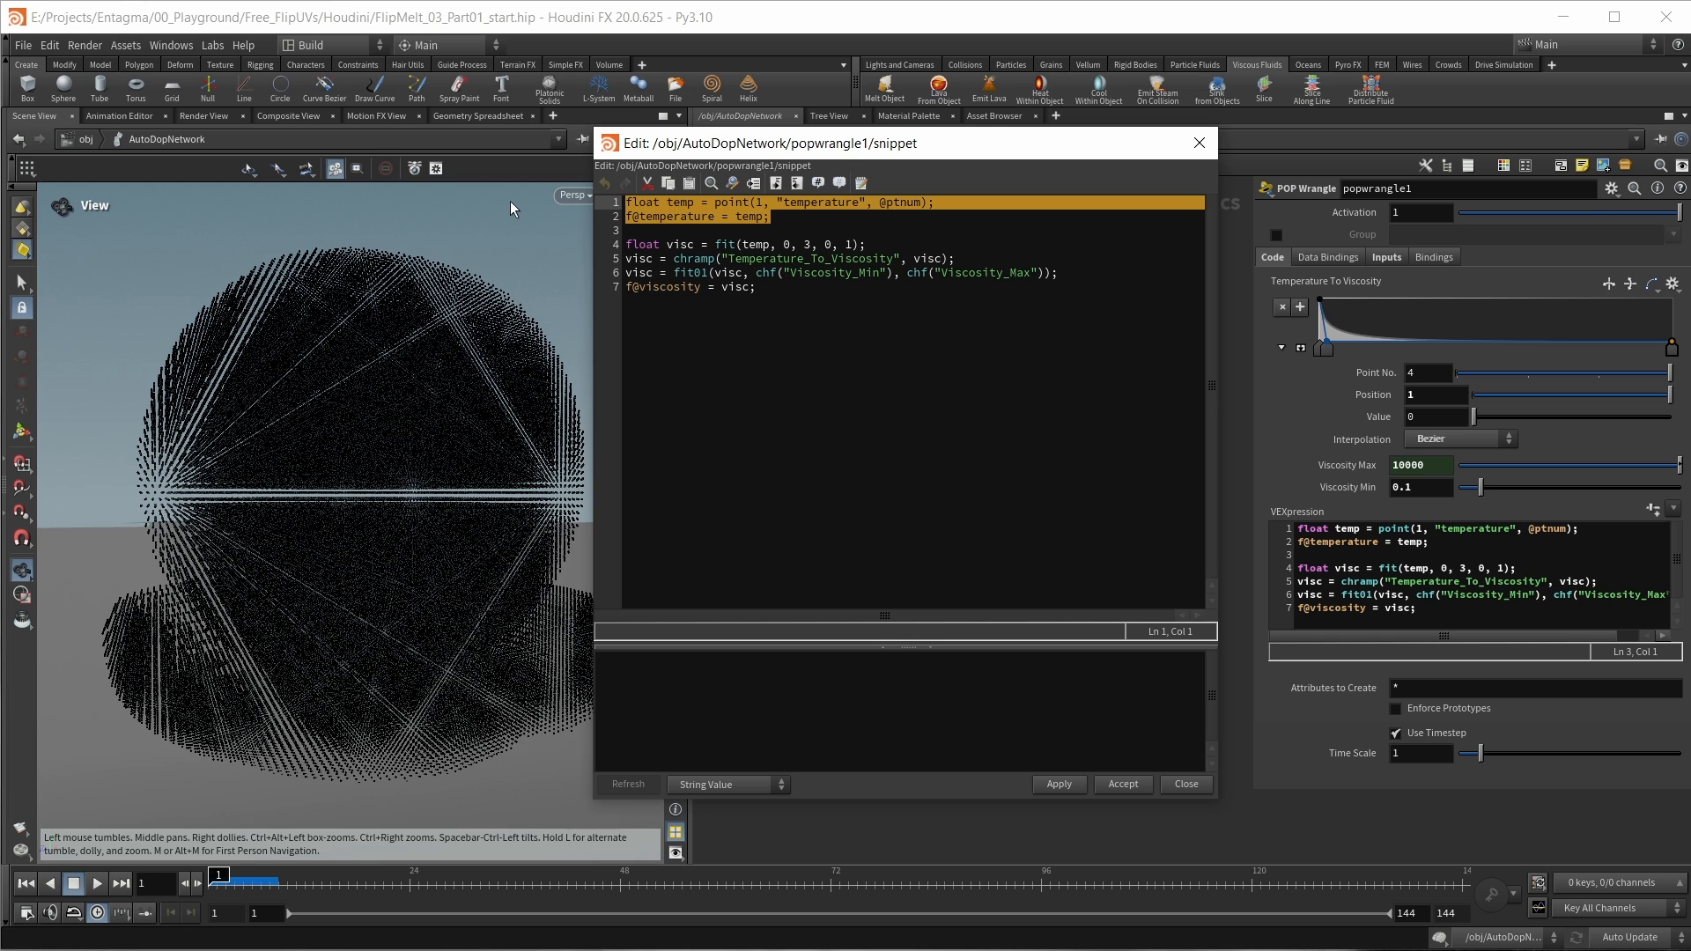
left_click(796, 217)
key("Return")
key("Return")
key("ctrl+v")
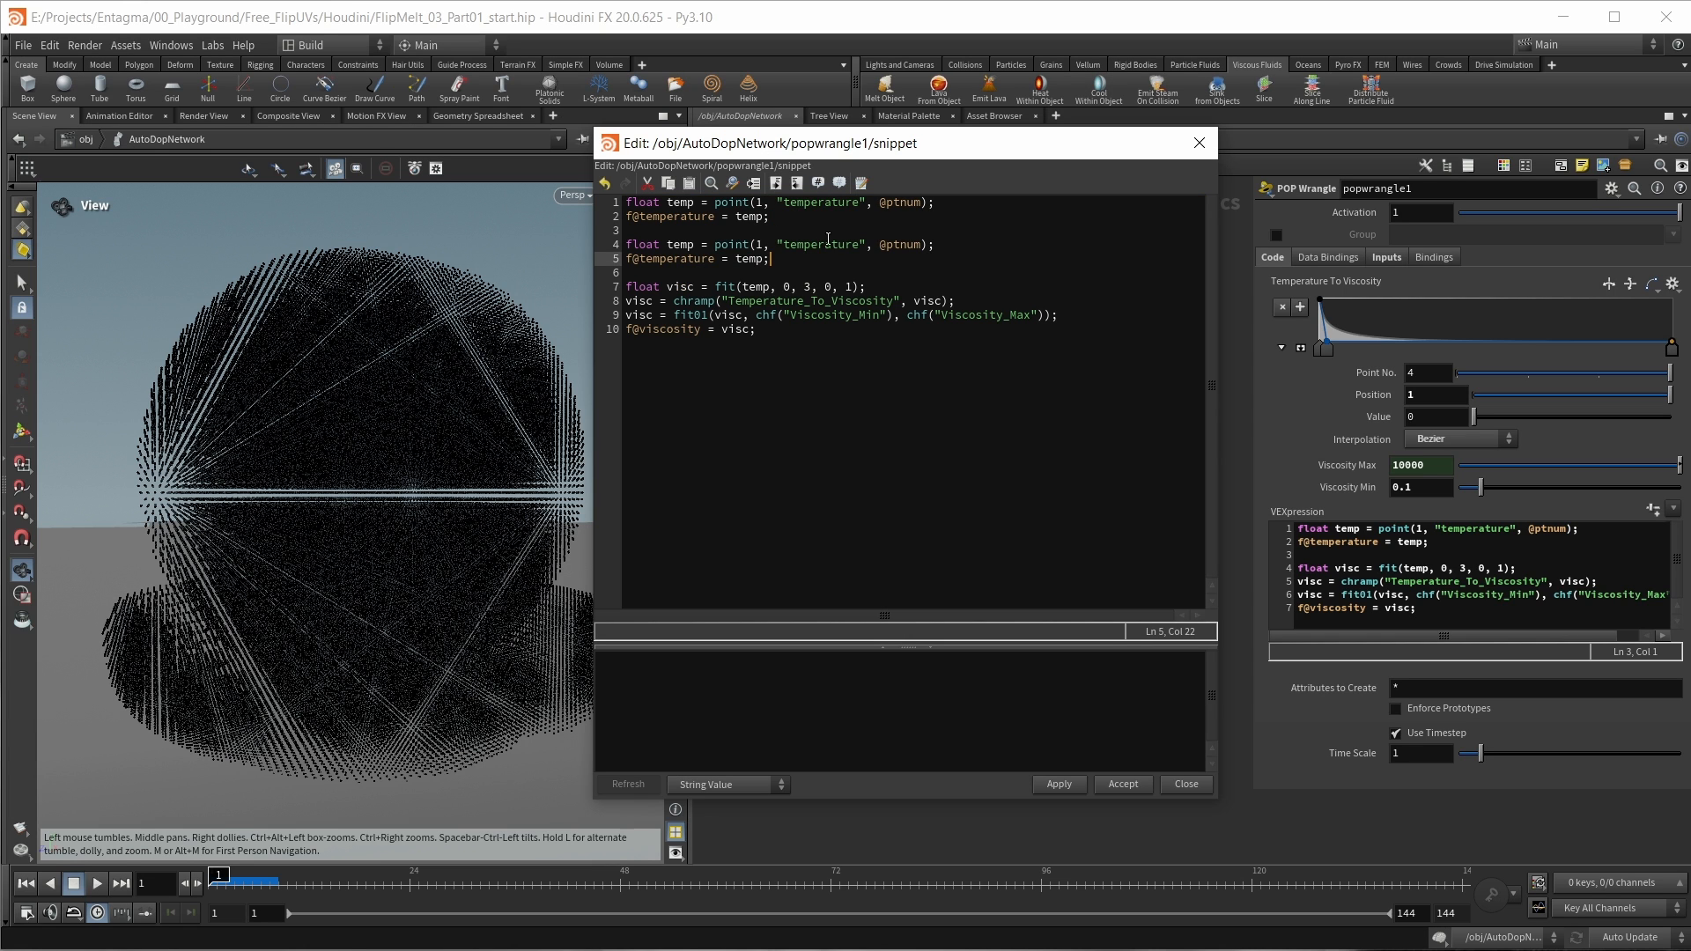
double_click(837, 244)
type("tot")
type("alburn")
double_click(680, 244)
type("totalburn")
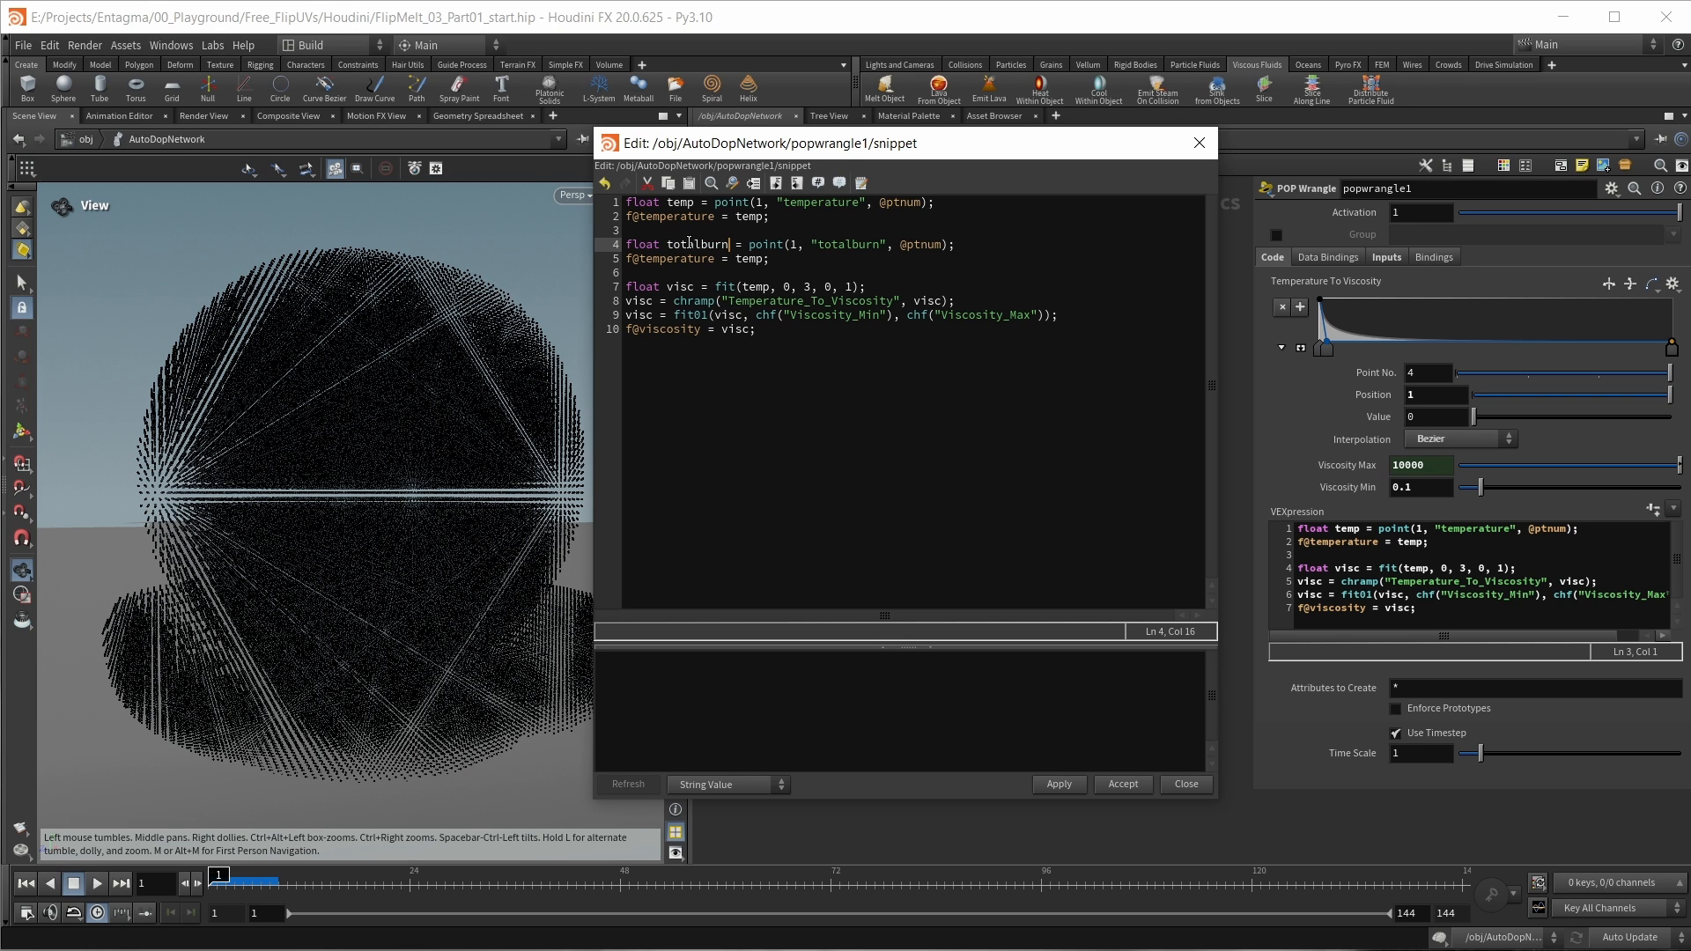
double_click(748, 258)
type("totalburn")
left_click_drag(641, 258, 725, 262)
type("totalburn")
left_click(1140, 785)
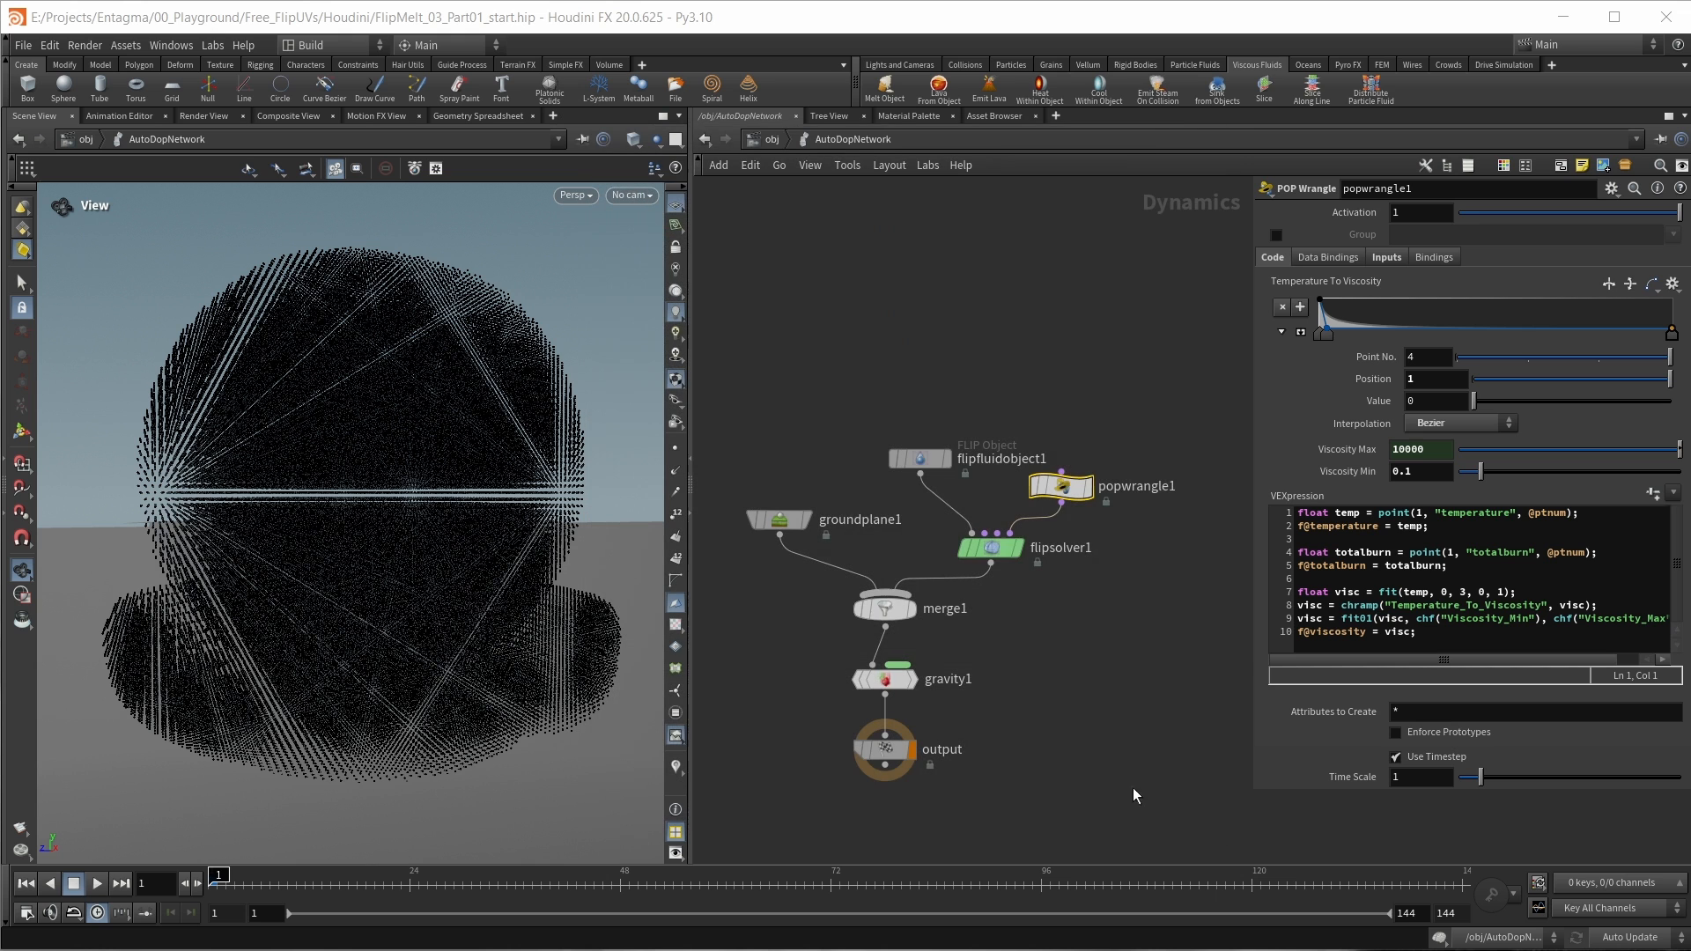
Step: Simulate to frame 11 in geo1_fluid and inspect the point attributes on keeponlypoints
key("u")
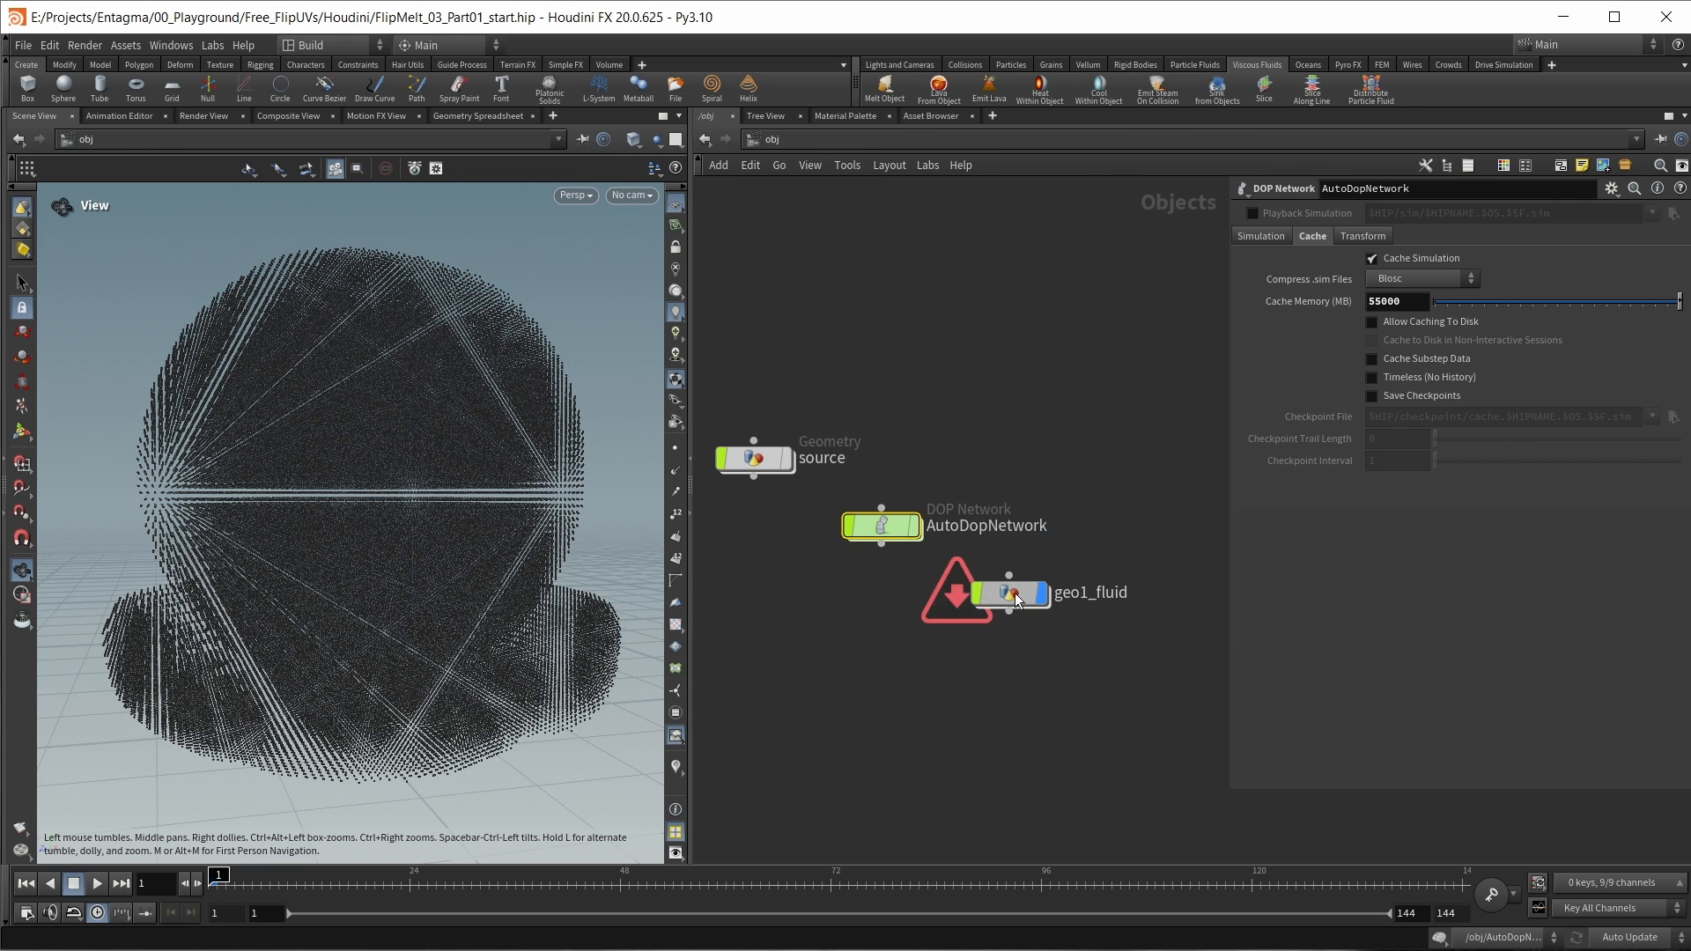
double_click(1008, 593)
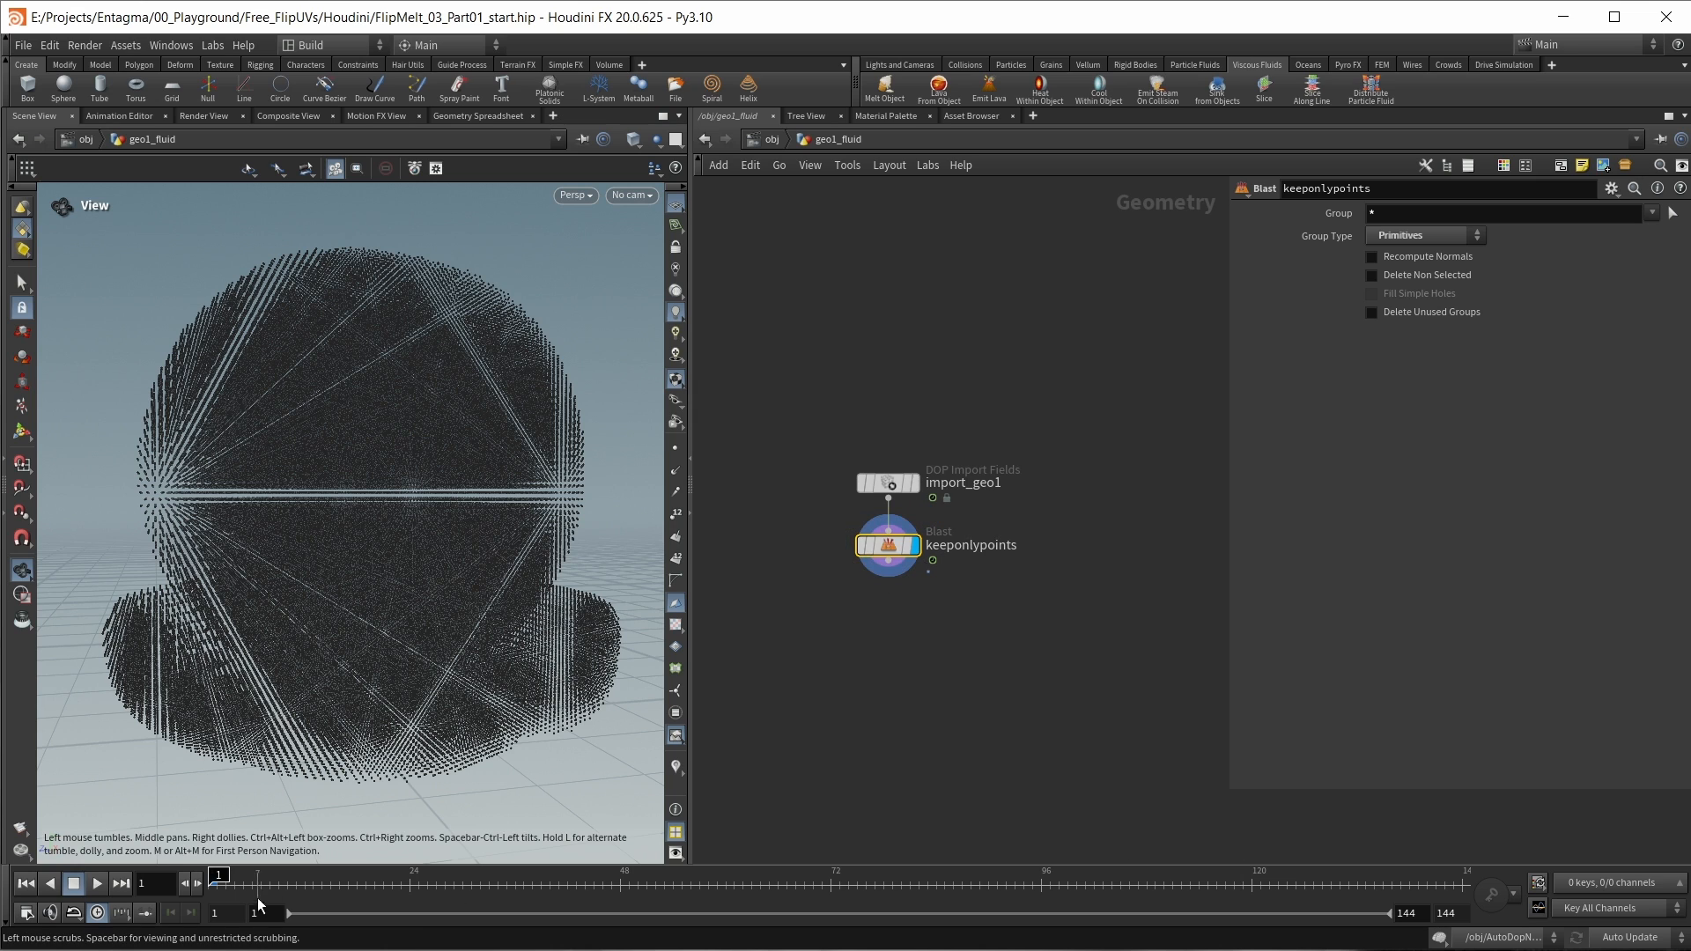
left_click(296, 881)
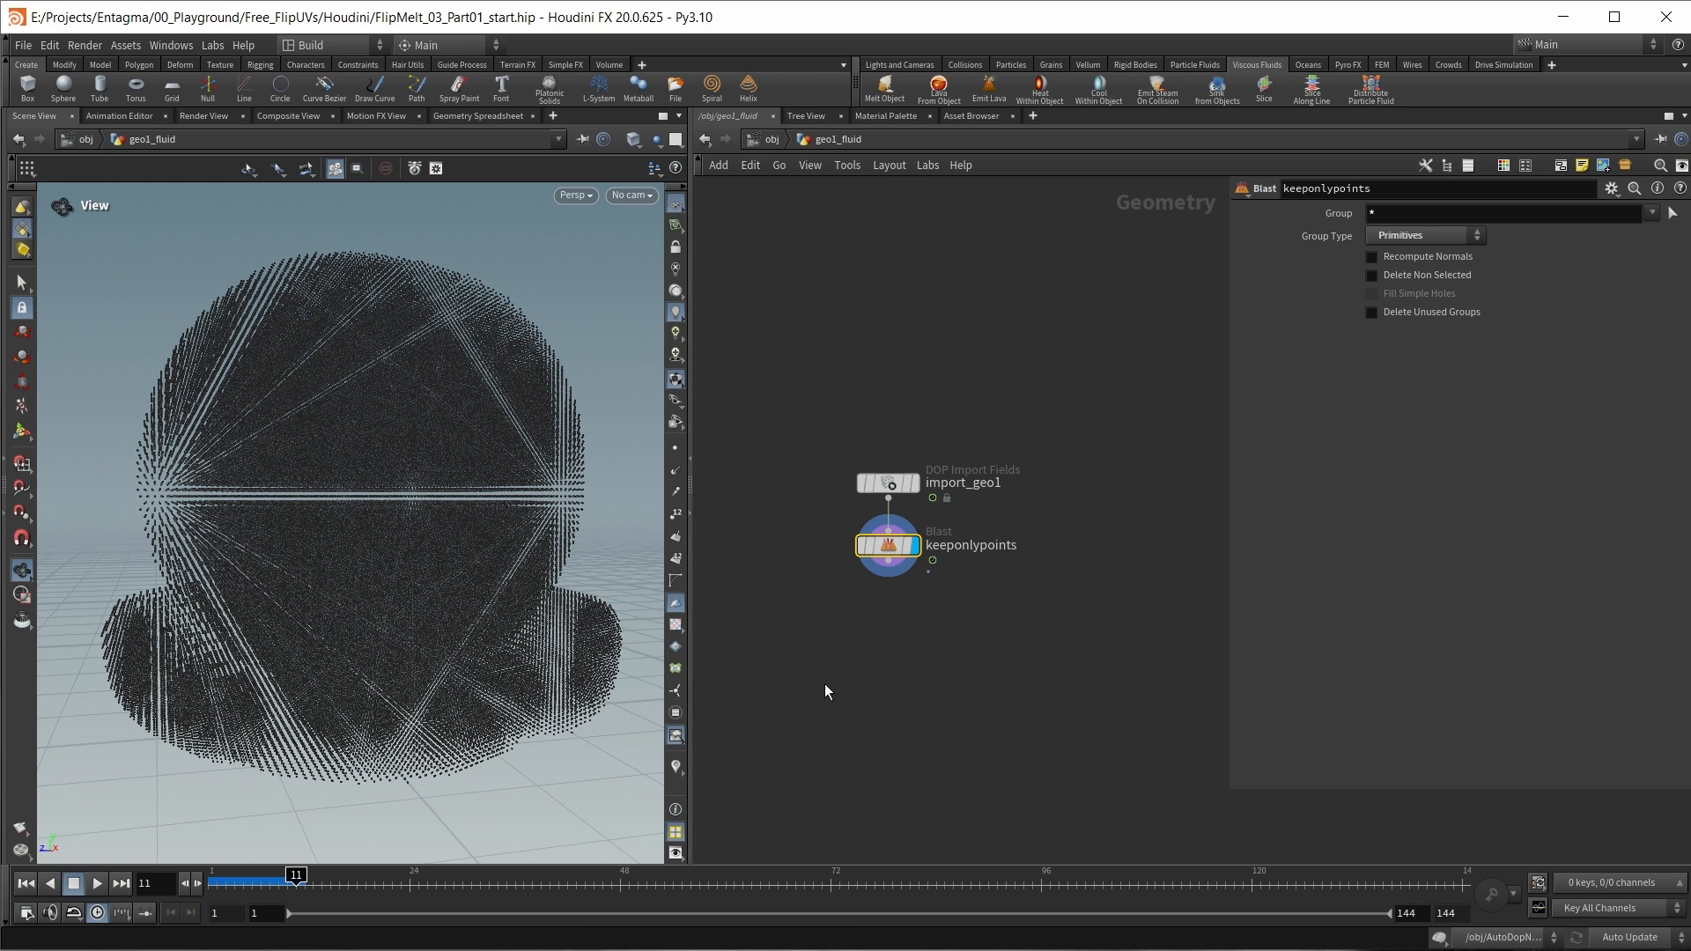
middle_click(887, 532)
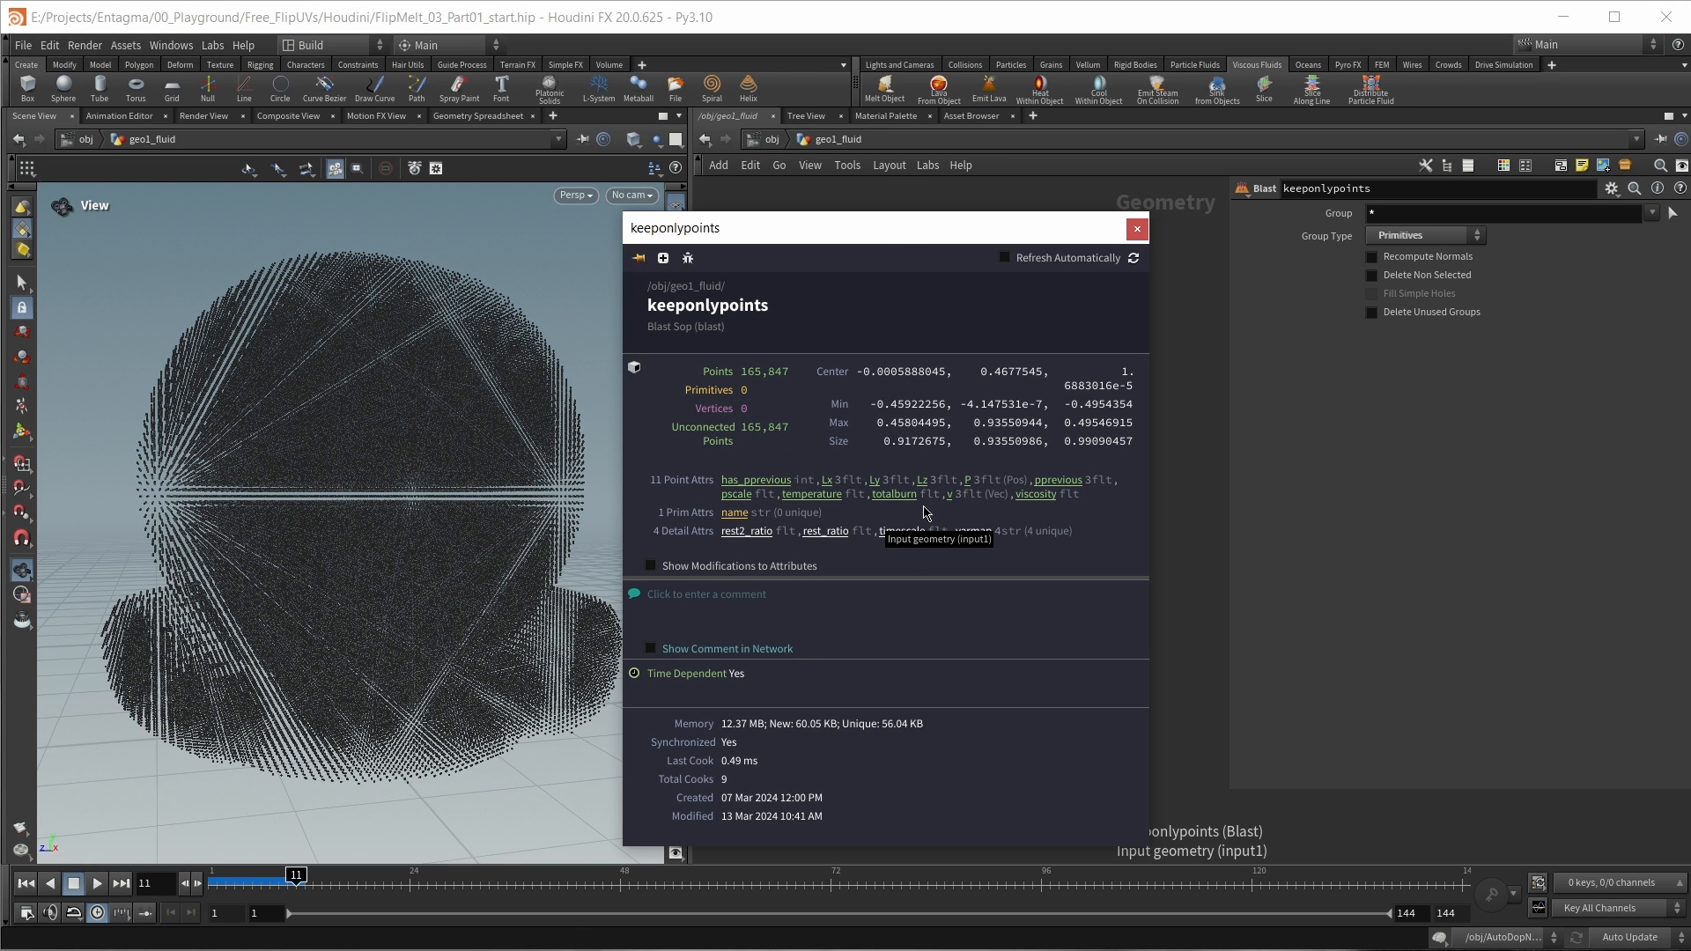
left_click(1137, 229)
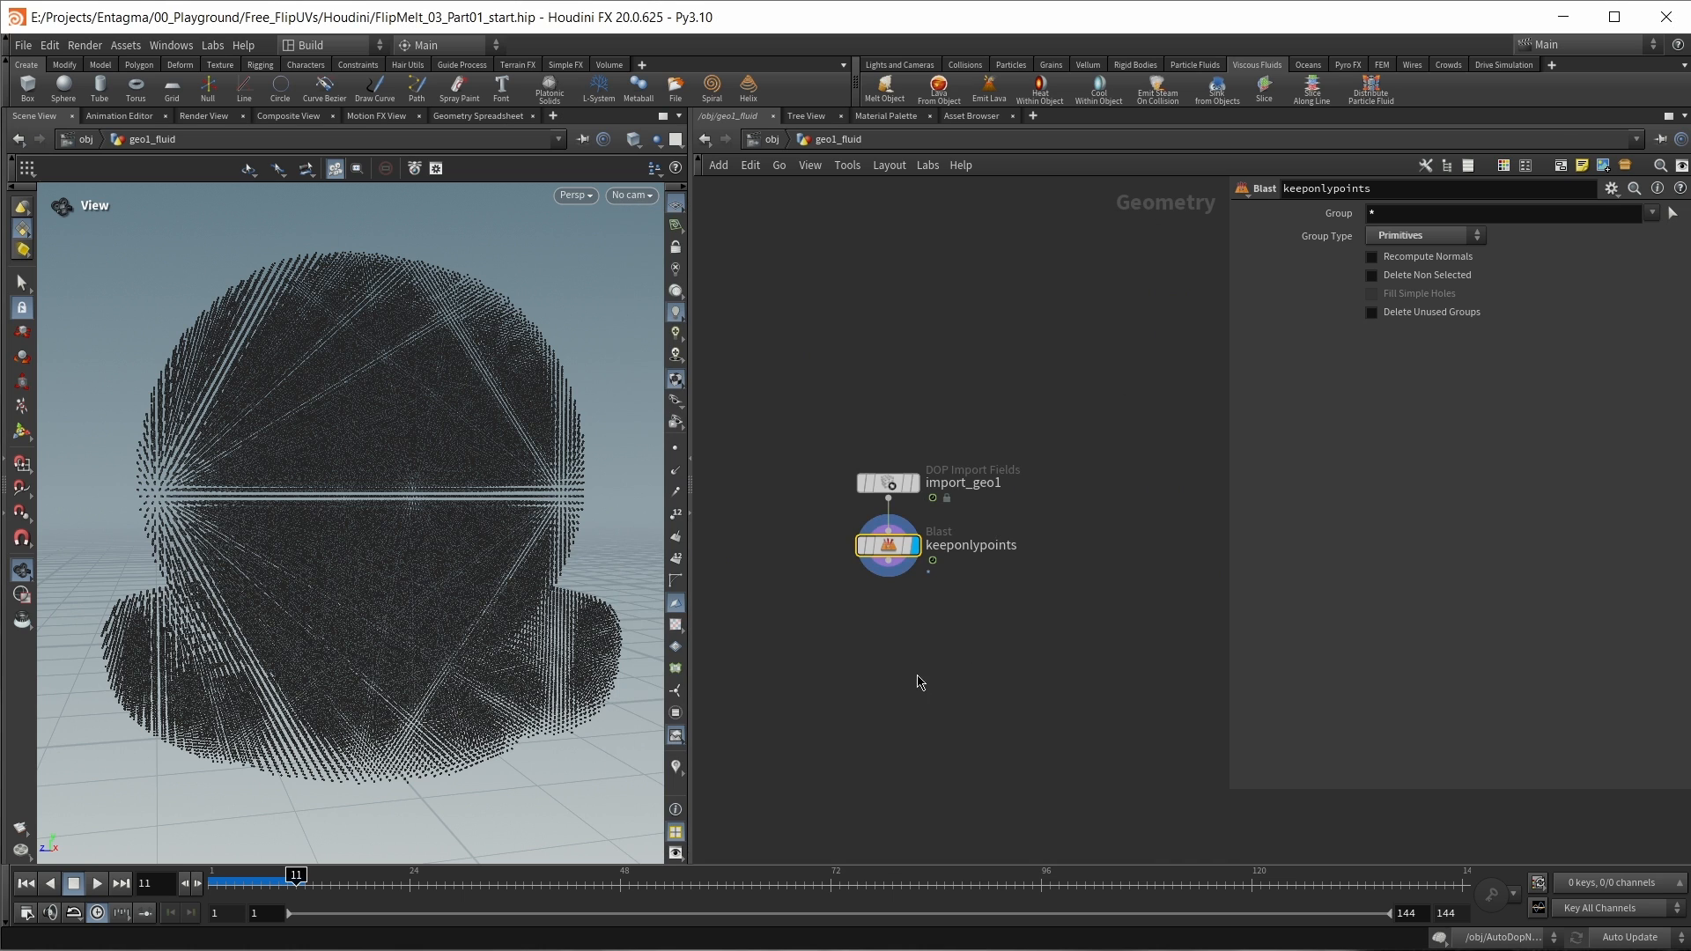
Step: Add an Attribute Delete node after keeponlypoints and list P, v, pscale, temperature and totalburn as its point attributes
key("Tab")
type("attrib")
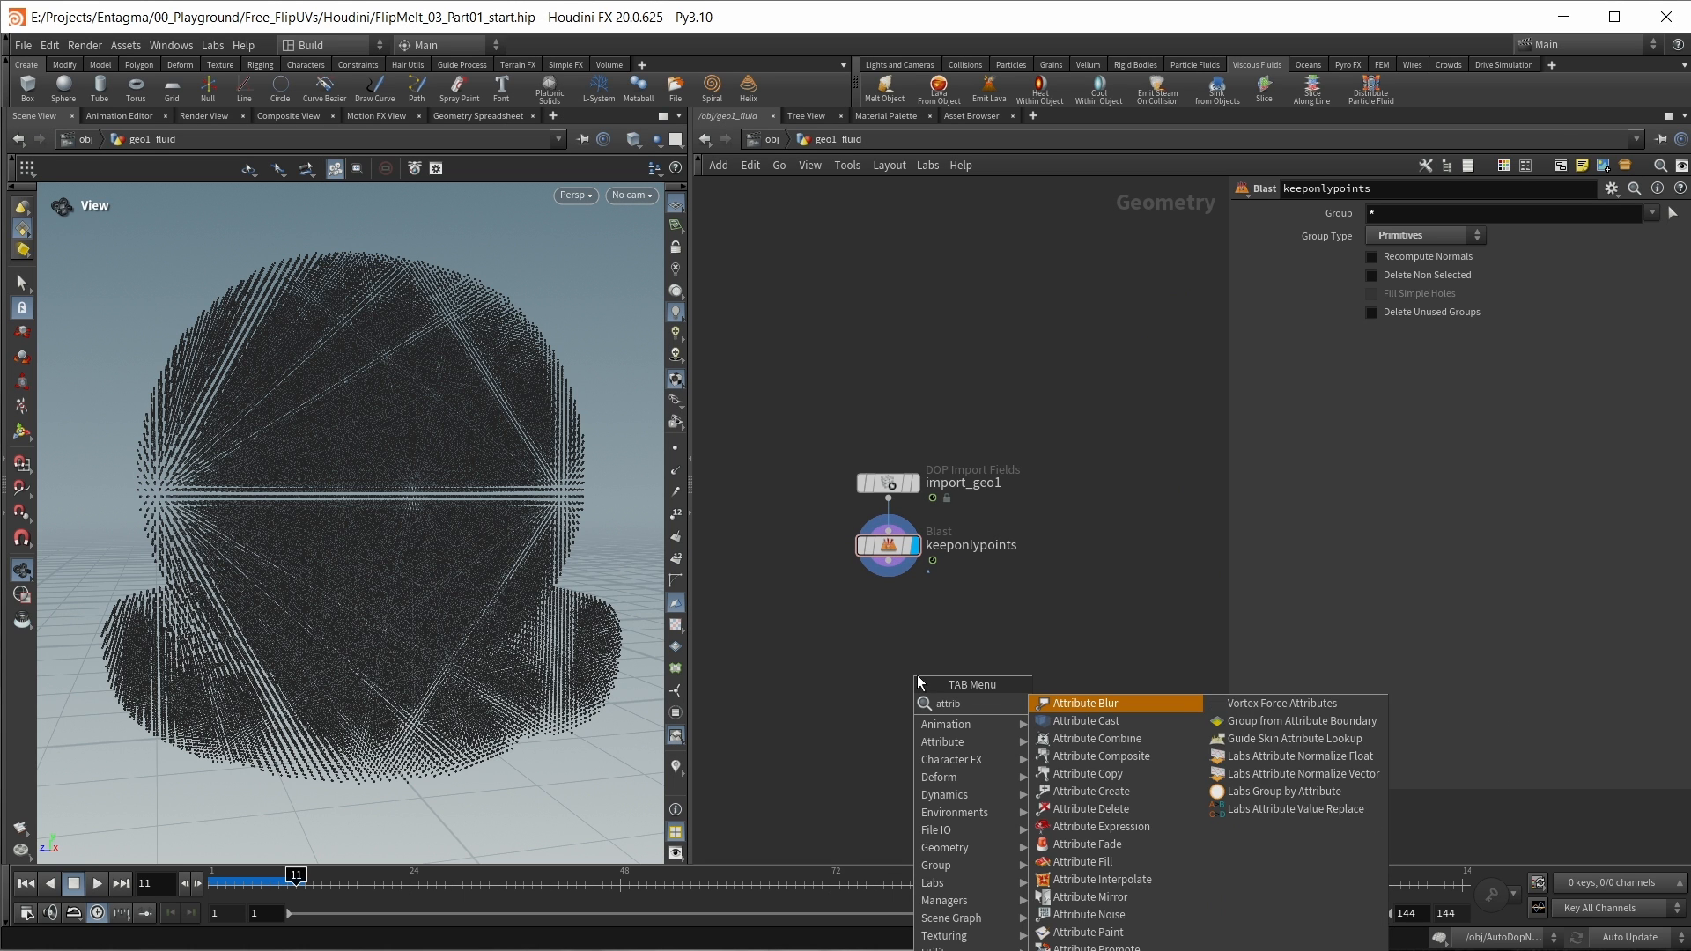
left_click(1669, 253)
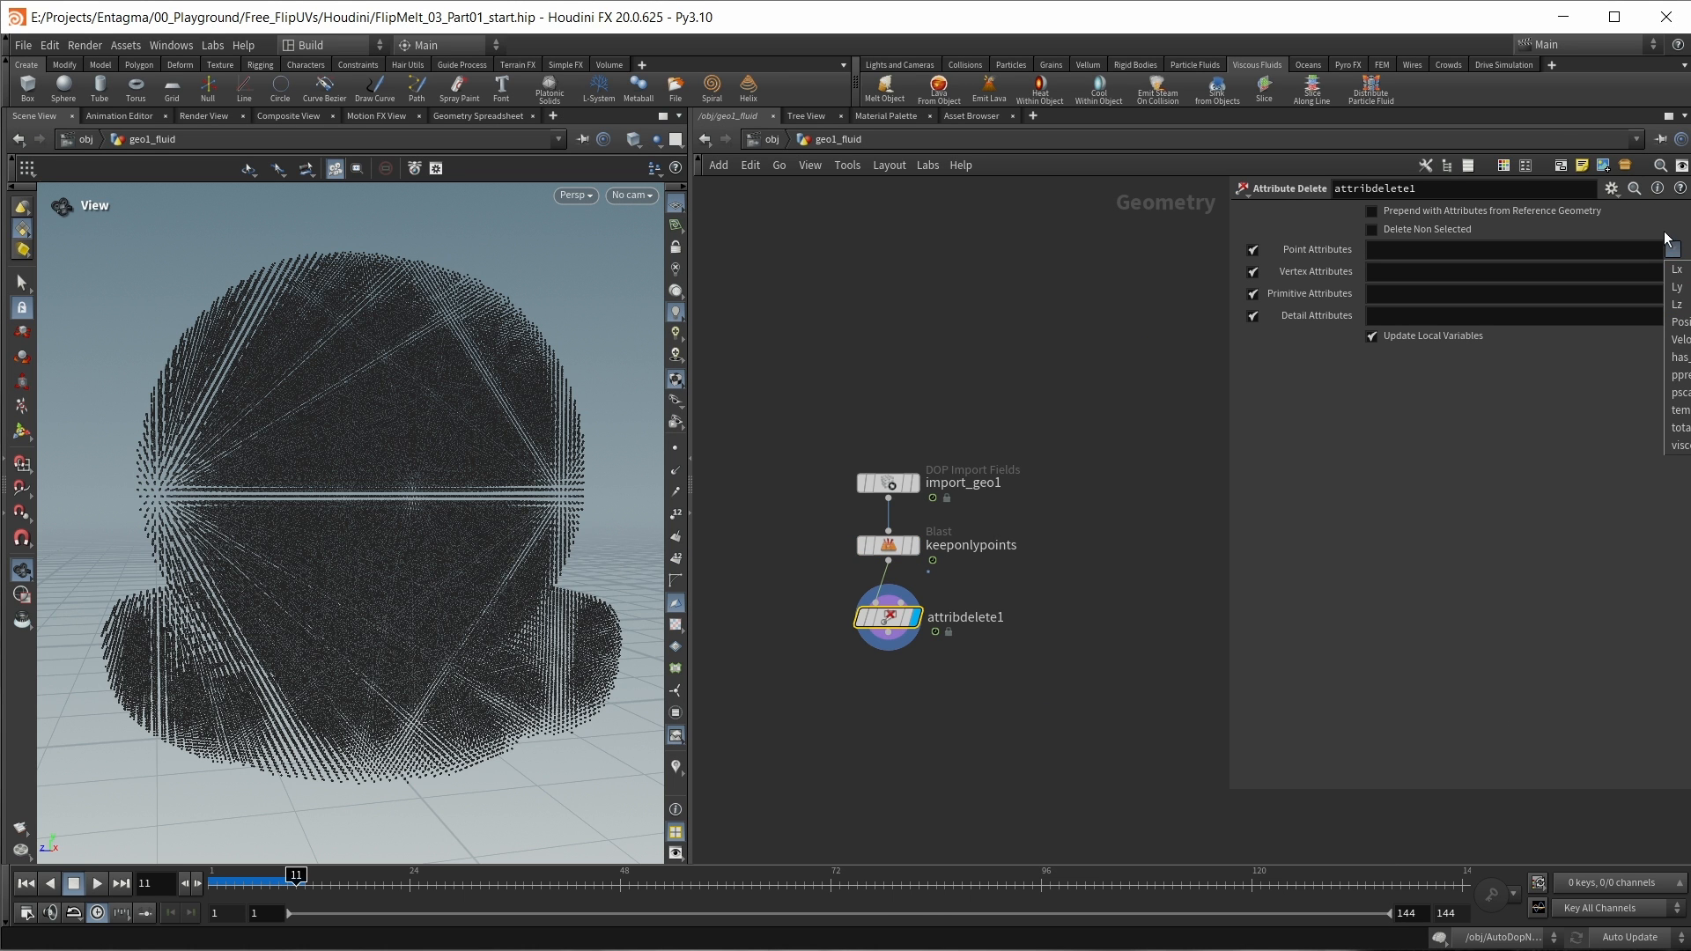
left_click(1682, 323)
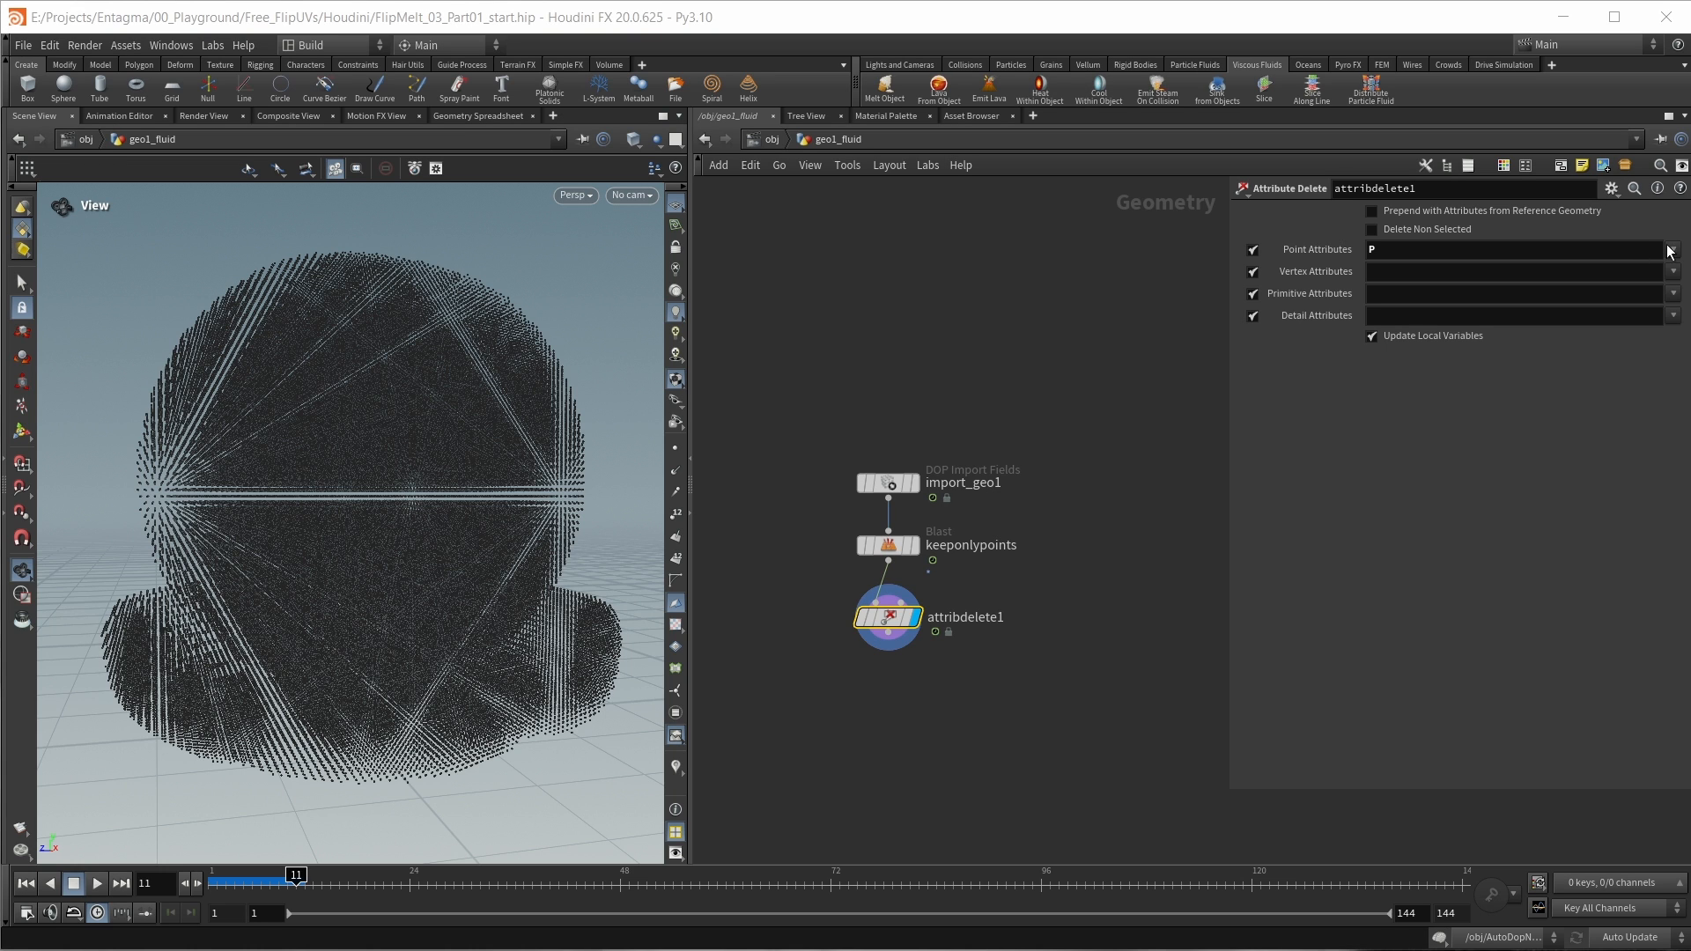
left_click(1684, 339)
left_click(1672, 254)
left_click(1683, 390)
left_click(1672, 255)
left_click(1682, 408)
left_click(1672, 255)
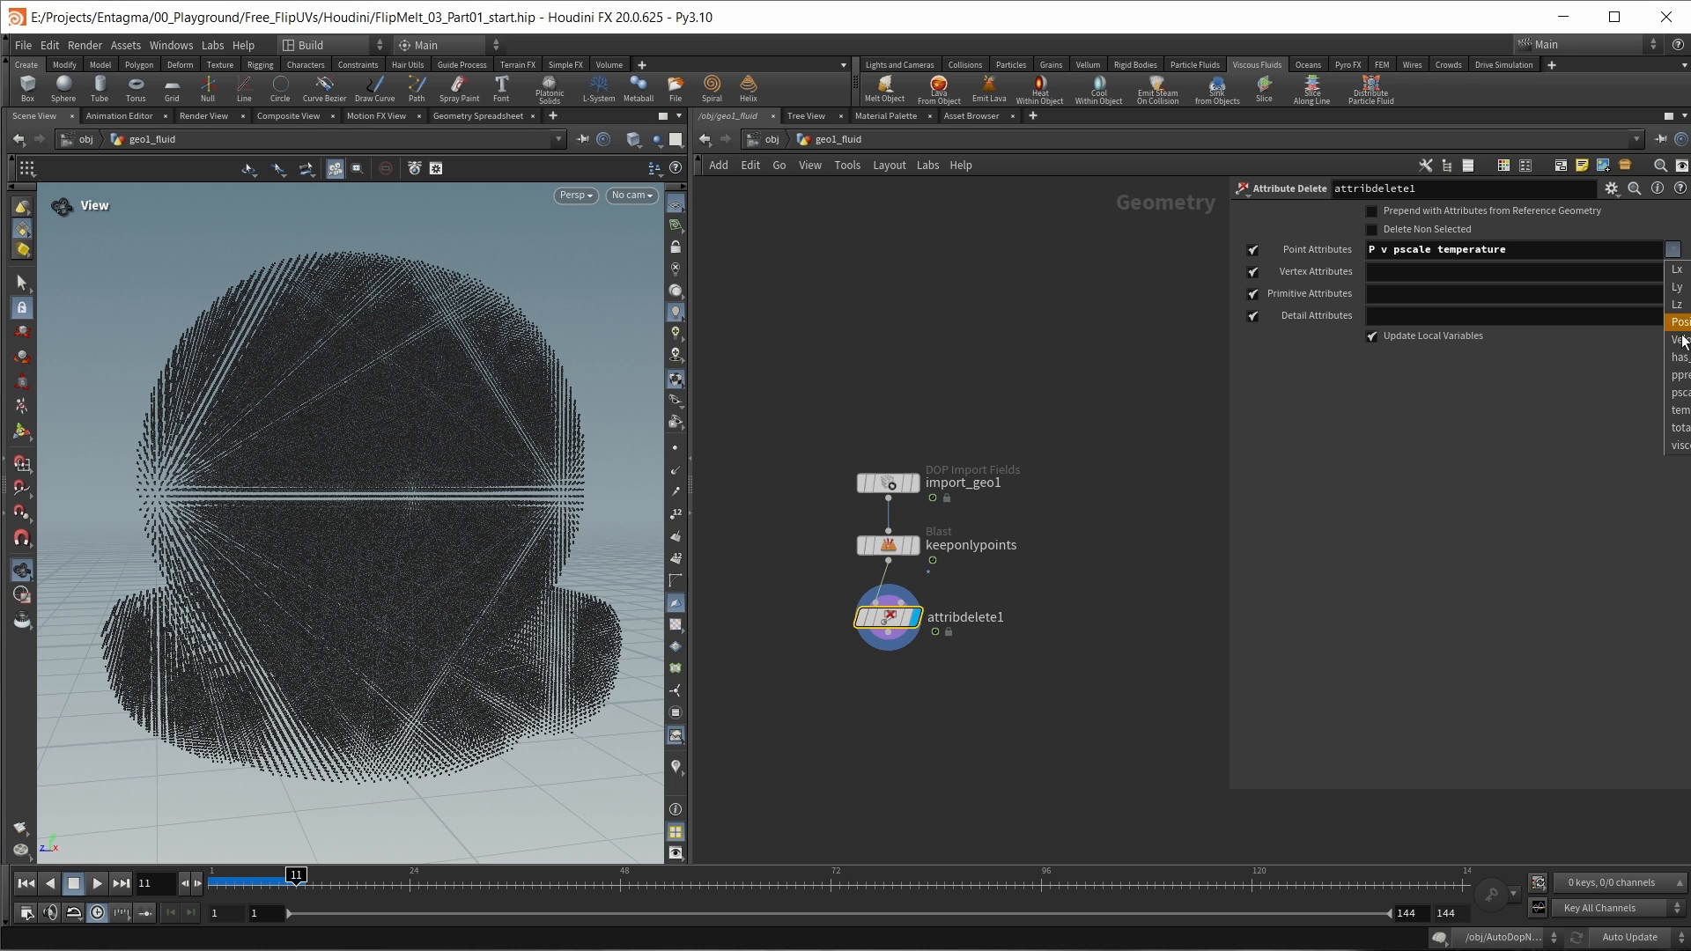
left_click(1679, 425)
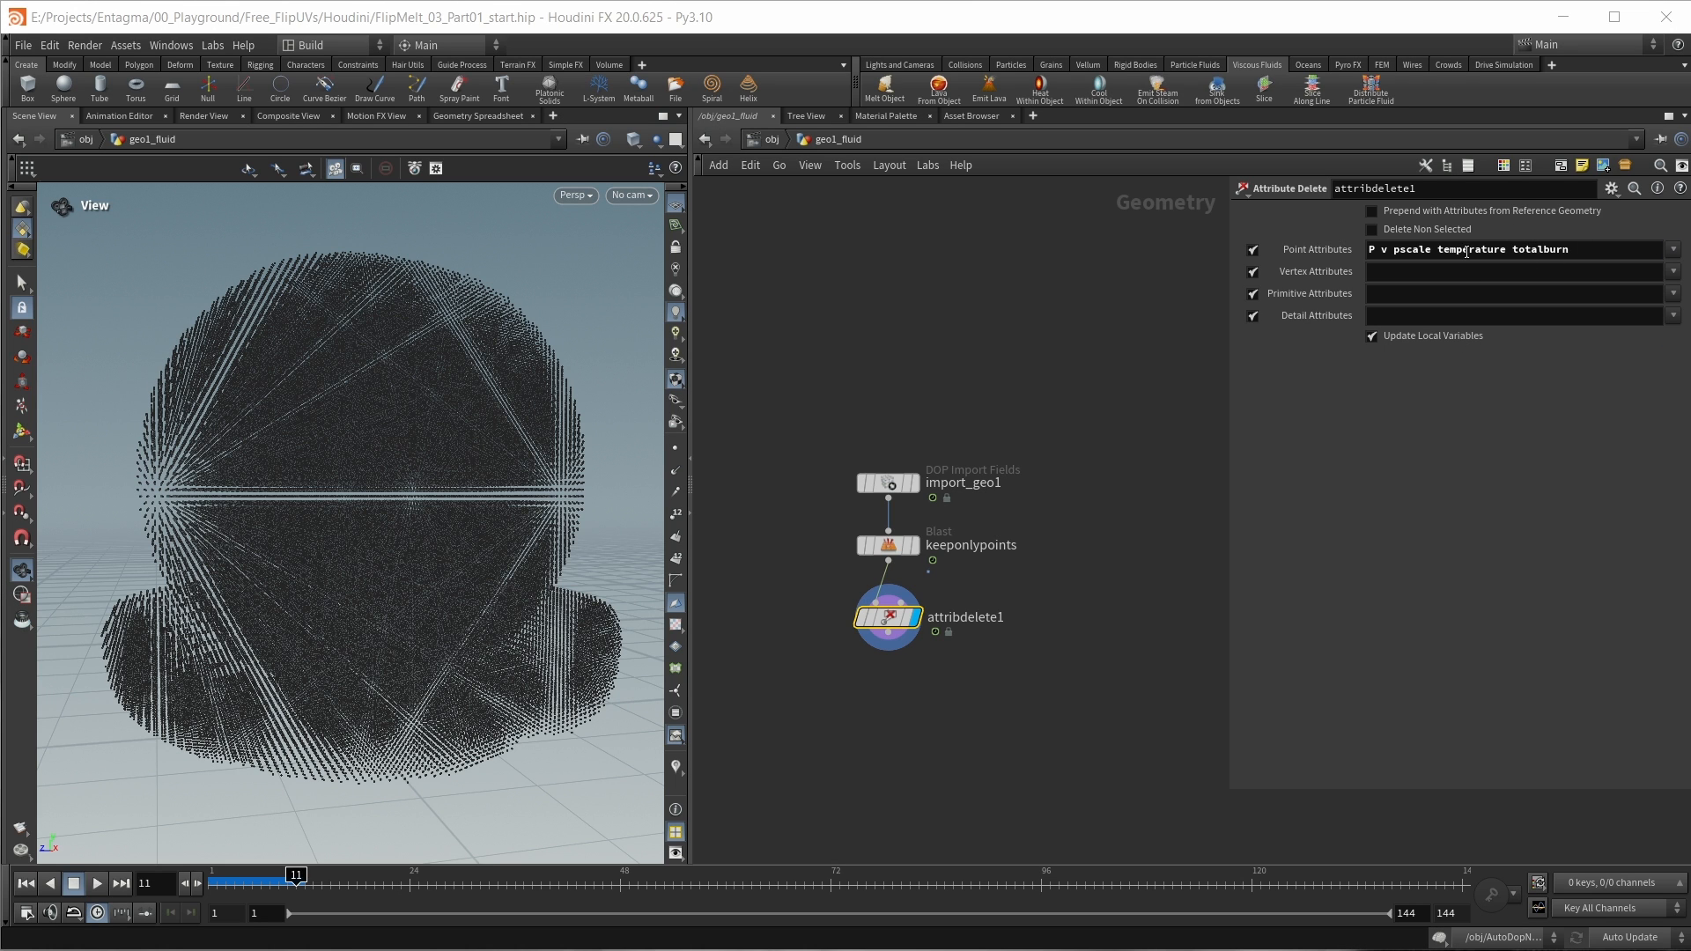
Step: Enable Delete Non Selected on attribdelete1 and check which attributes remain in its node info
left_click(1424, 231)
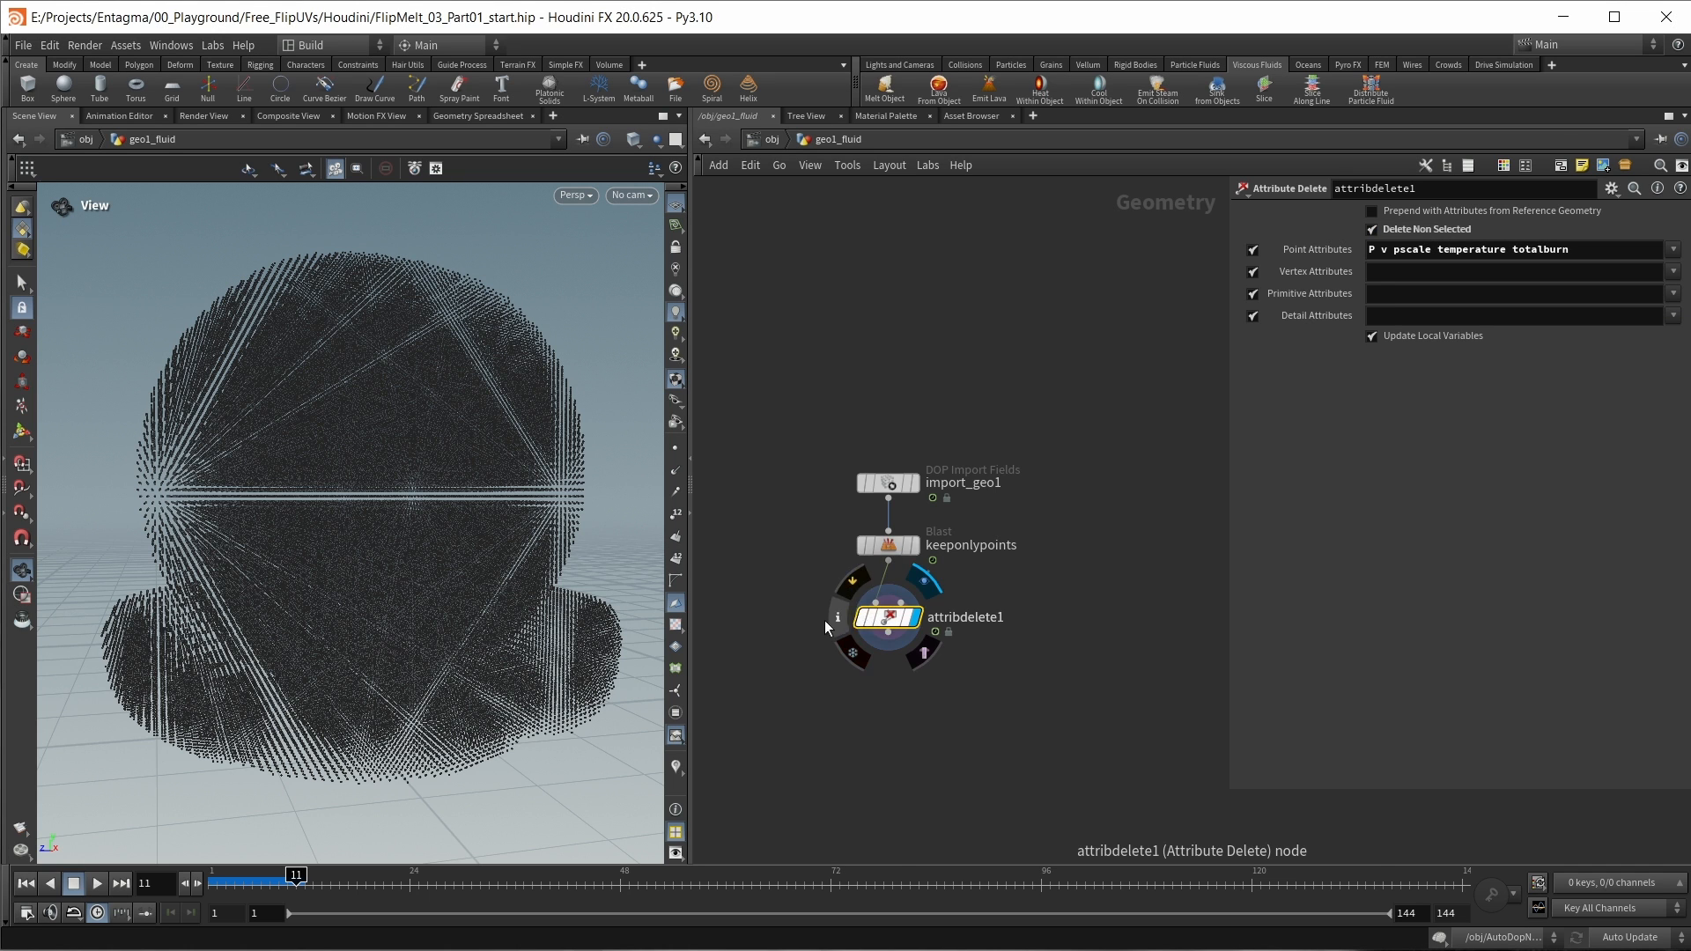
left_click(837, 617)
left_click(1364, 289)
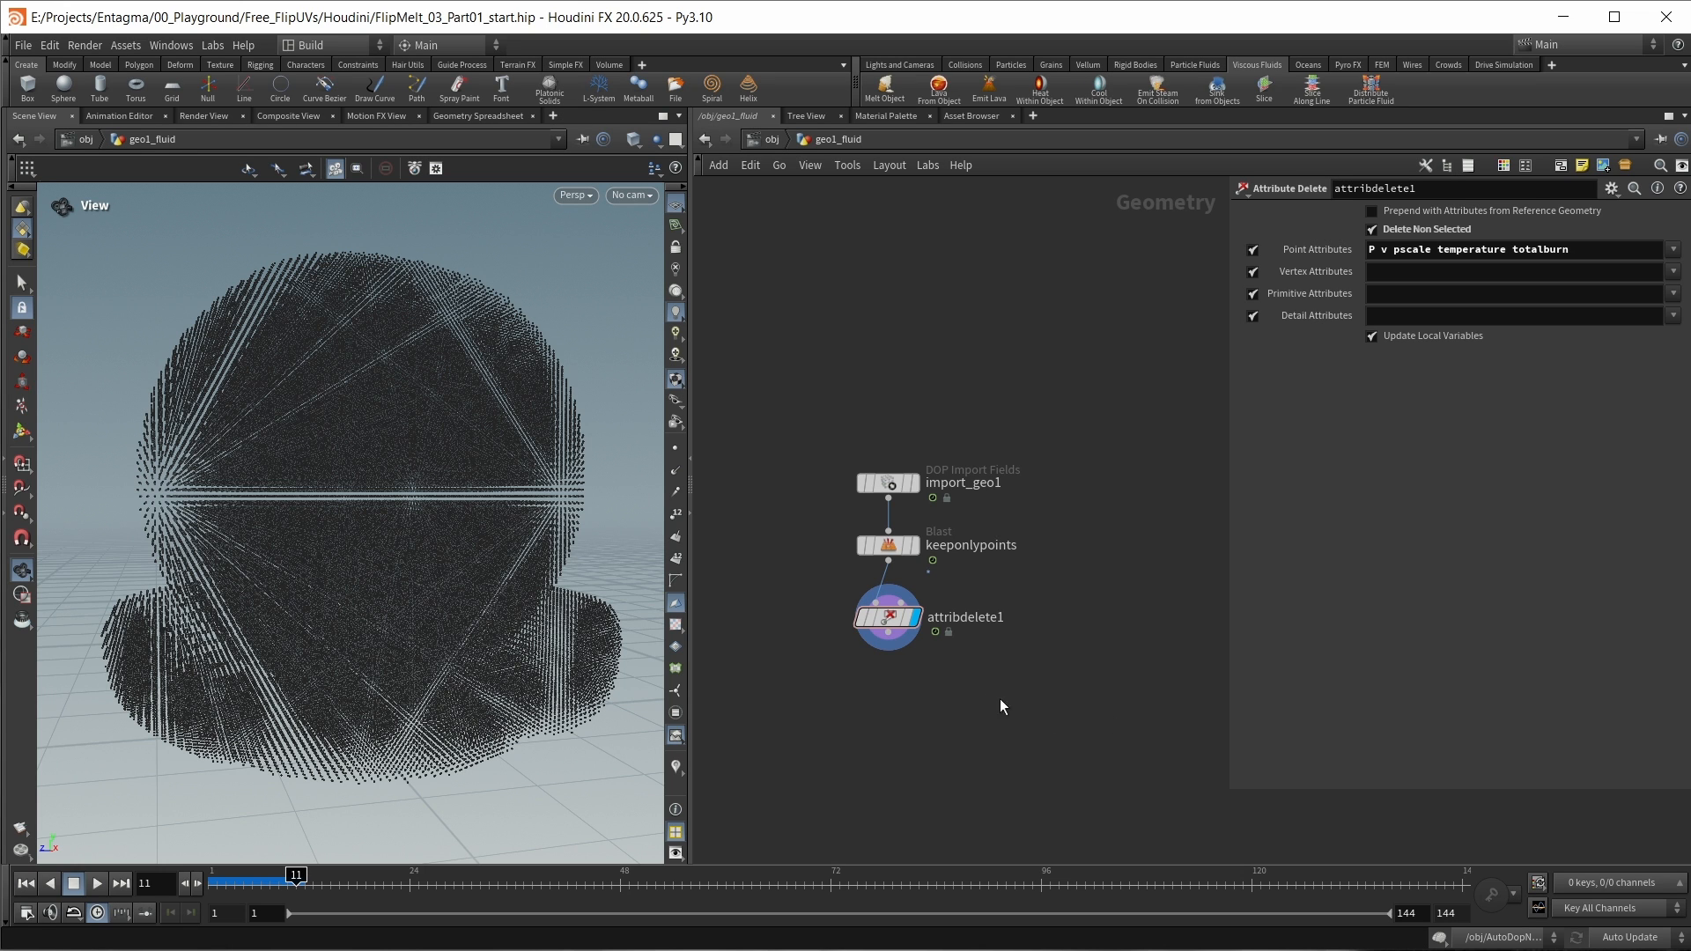
Step: Place a Fluid Compress node below attribdelete1 in geo1_fluid
key("Tab")
type("flui")
key("Return")
left_click(975, 694)
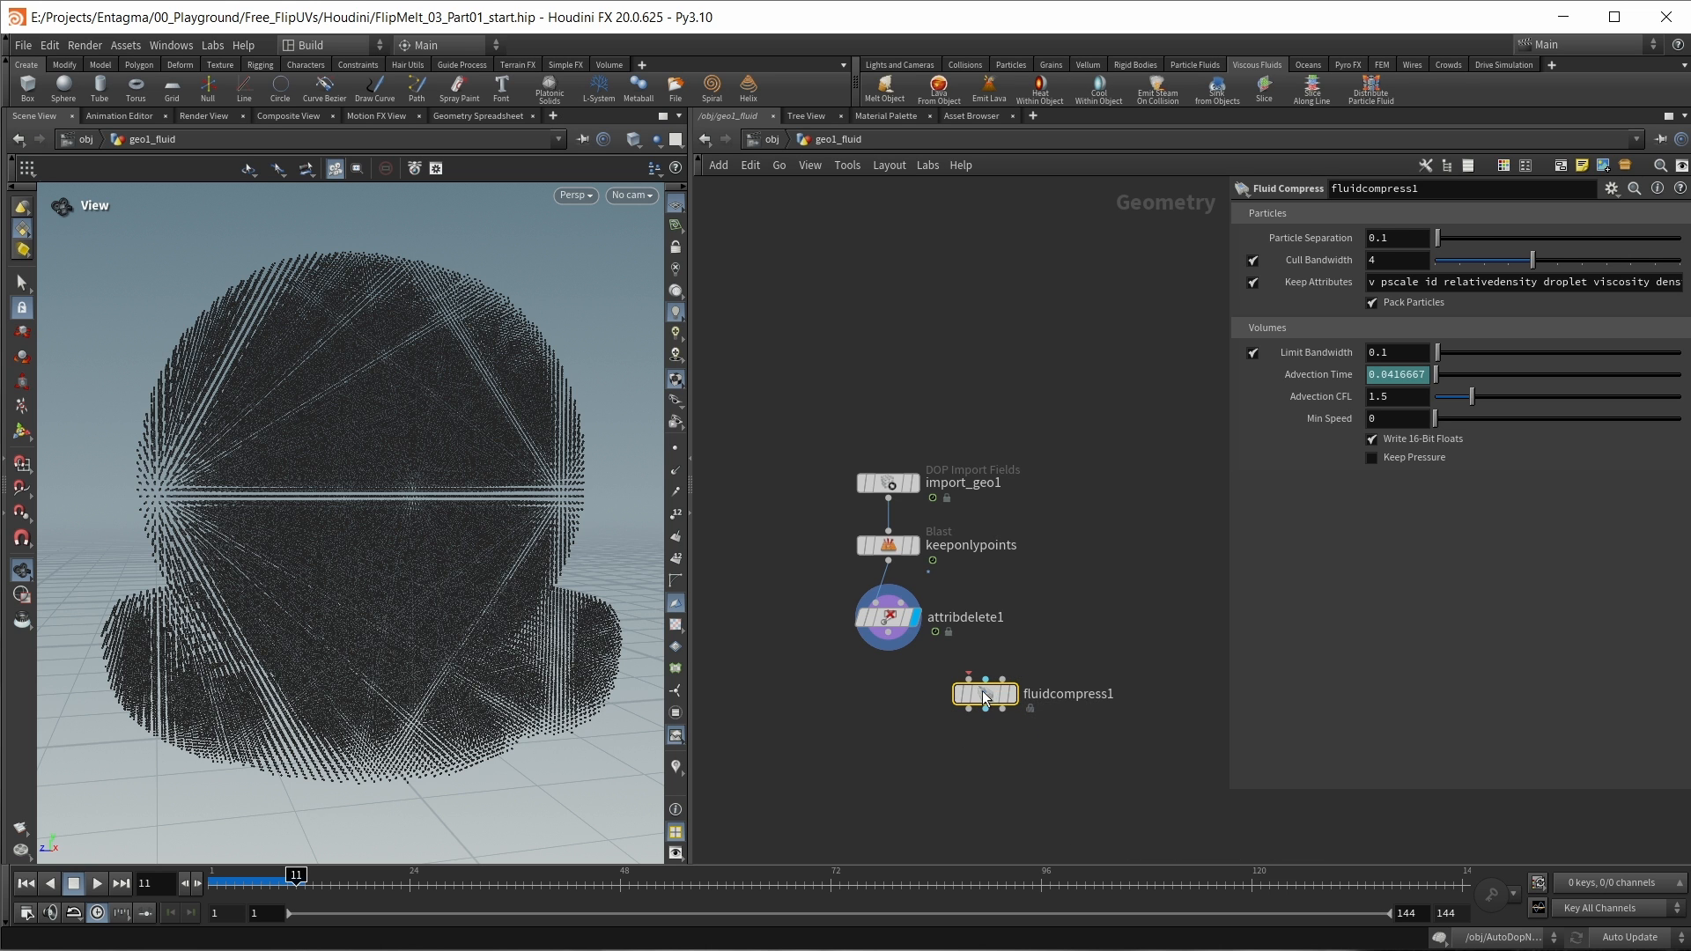
Step: Review flipsolver1's particle Reseeding settings in AutoDopNetwork and return to geo1_fluid
key("u")
double_click(889, 521)
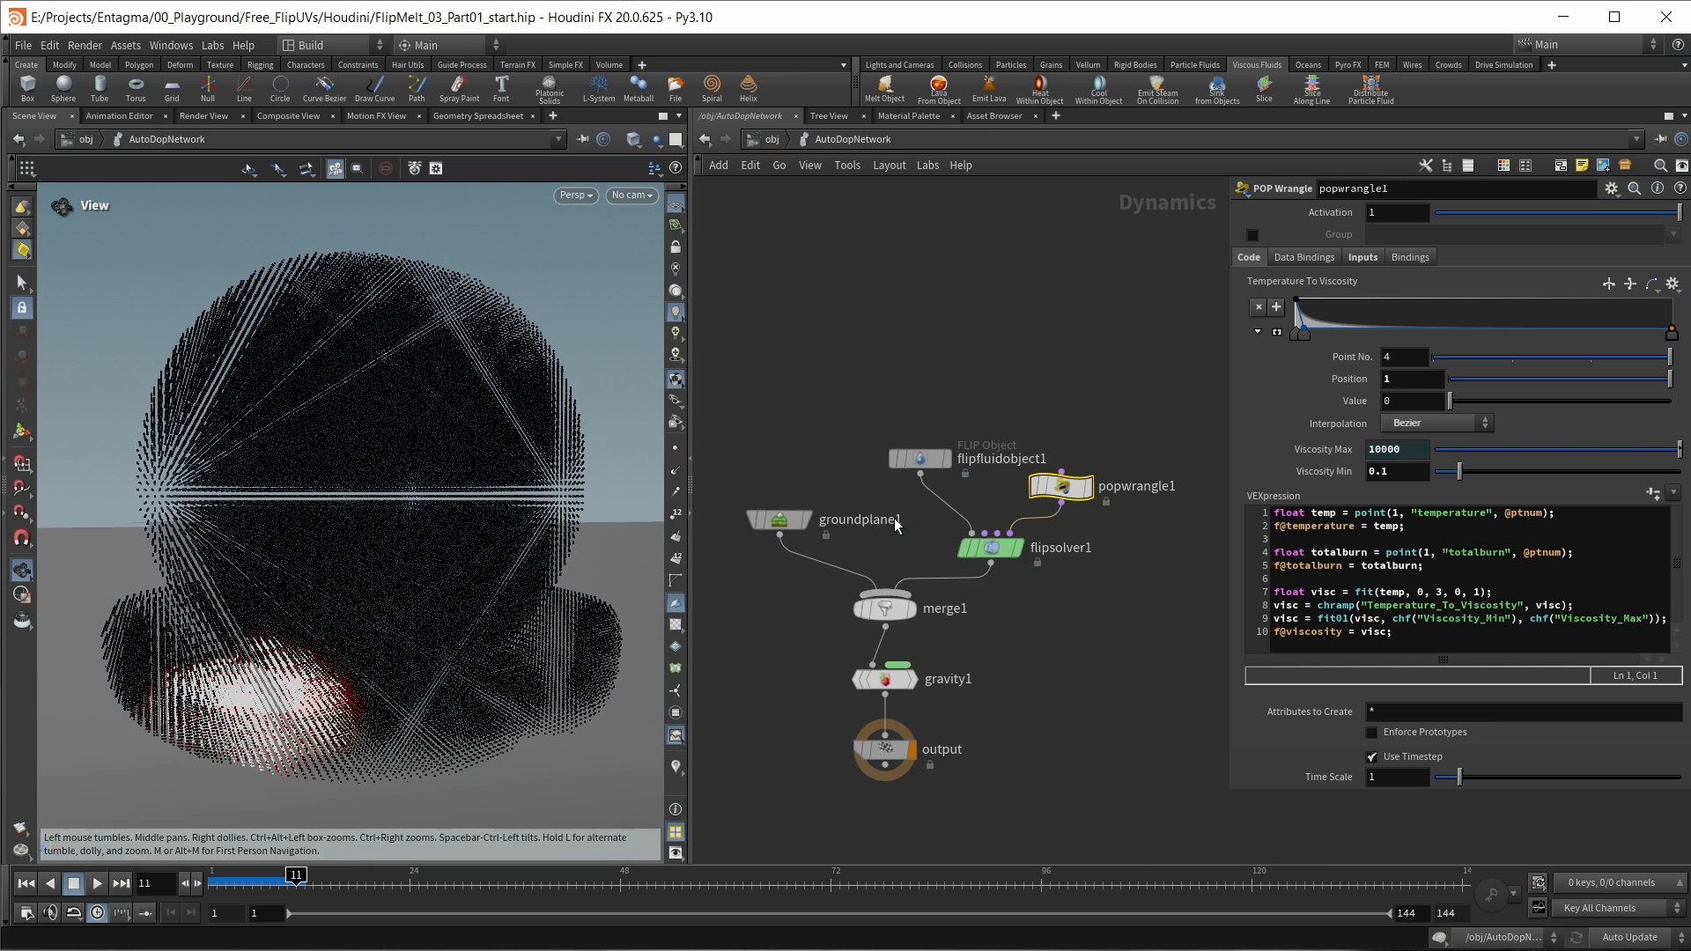
left_click(1003, 555)
left_click(1331, 216)
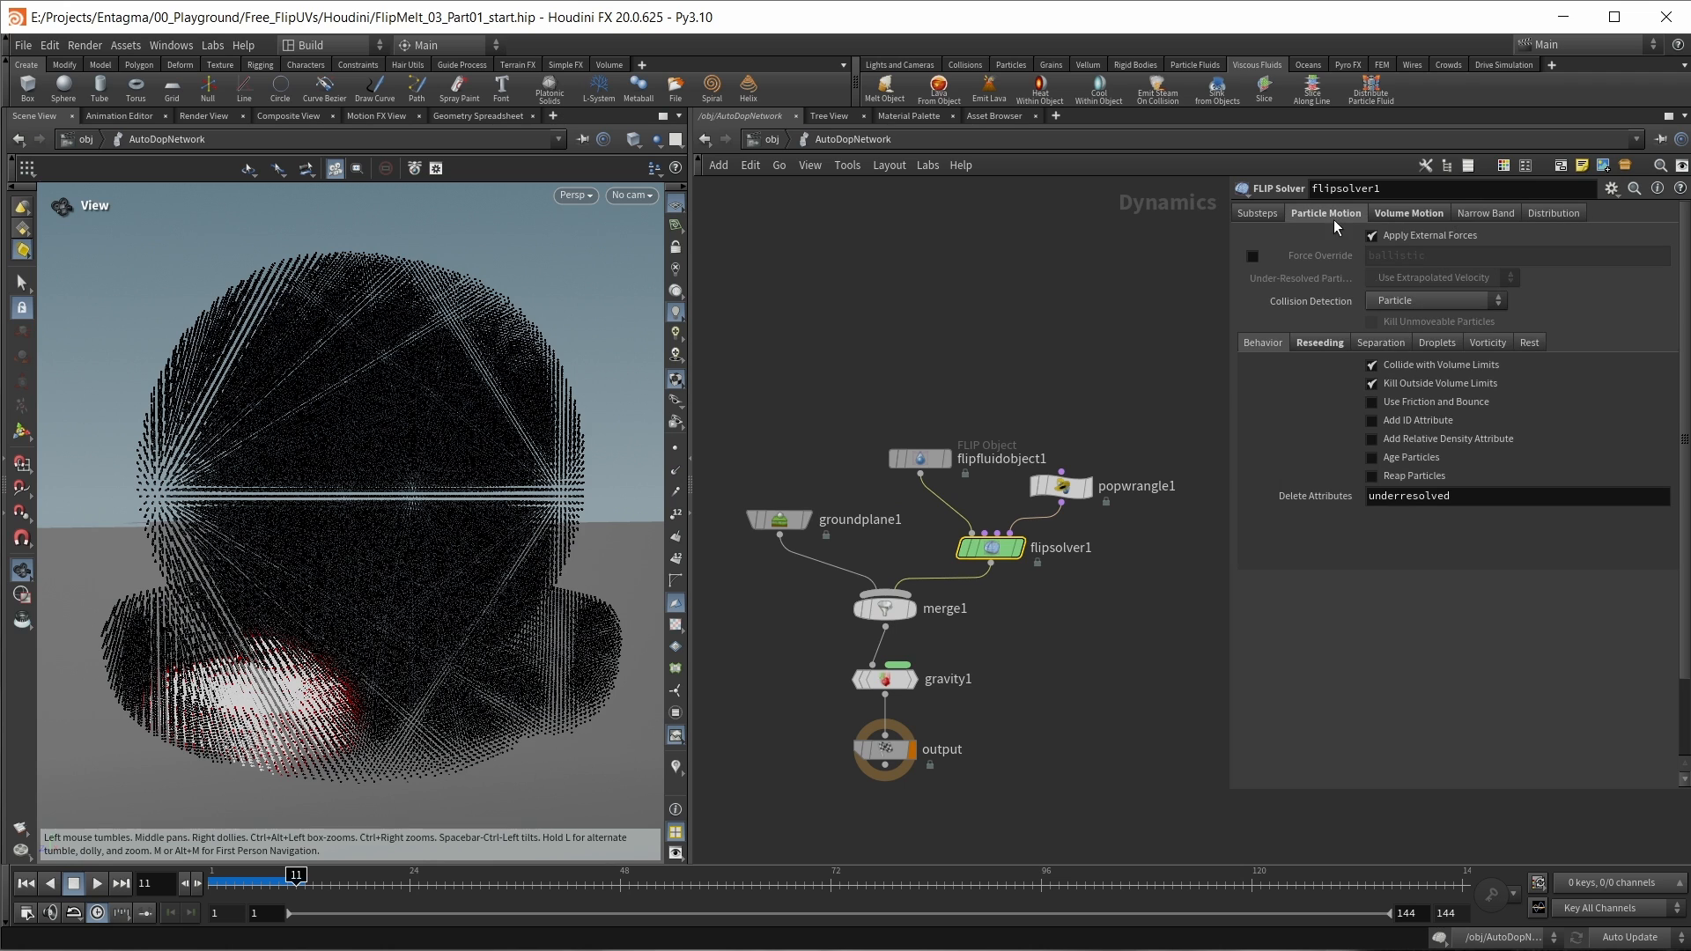
left_click(1332, 343)
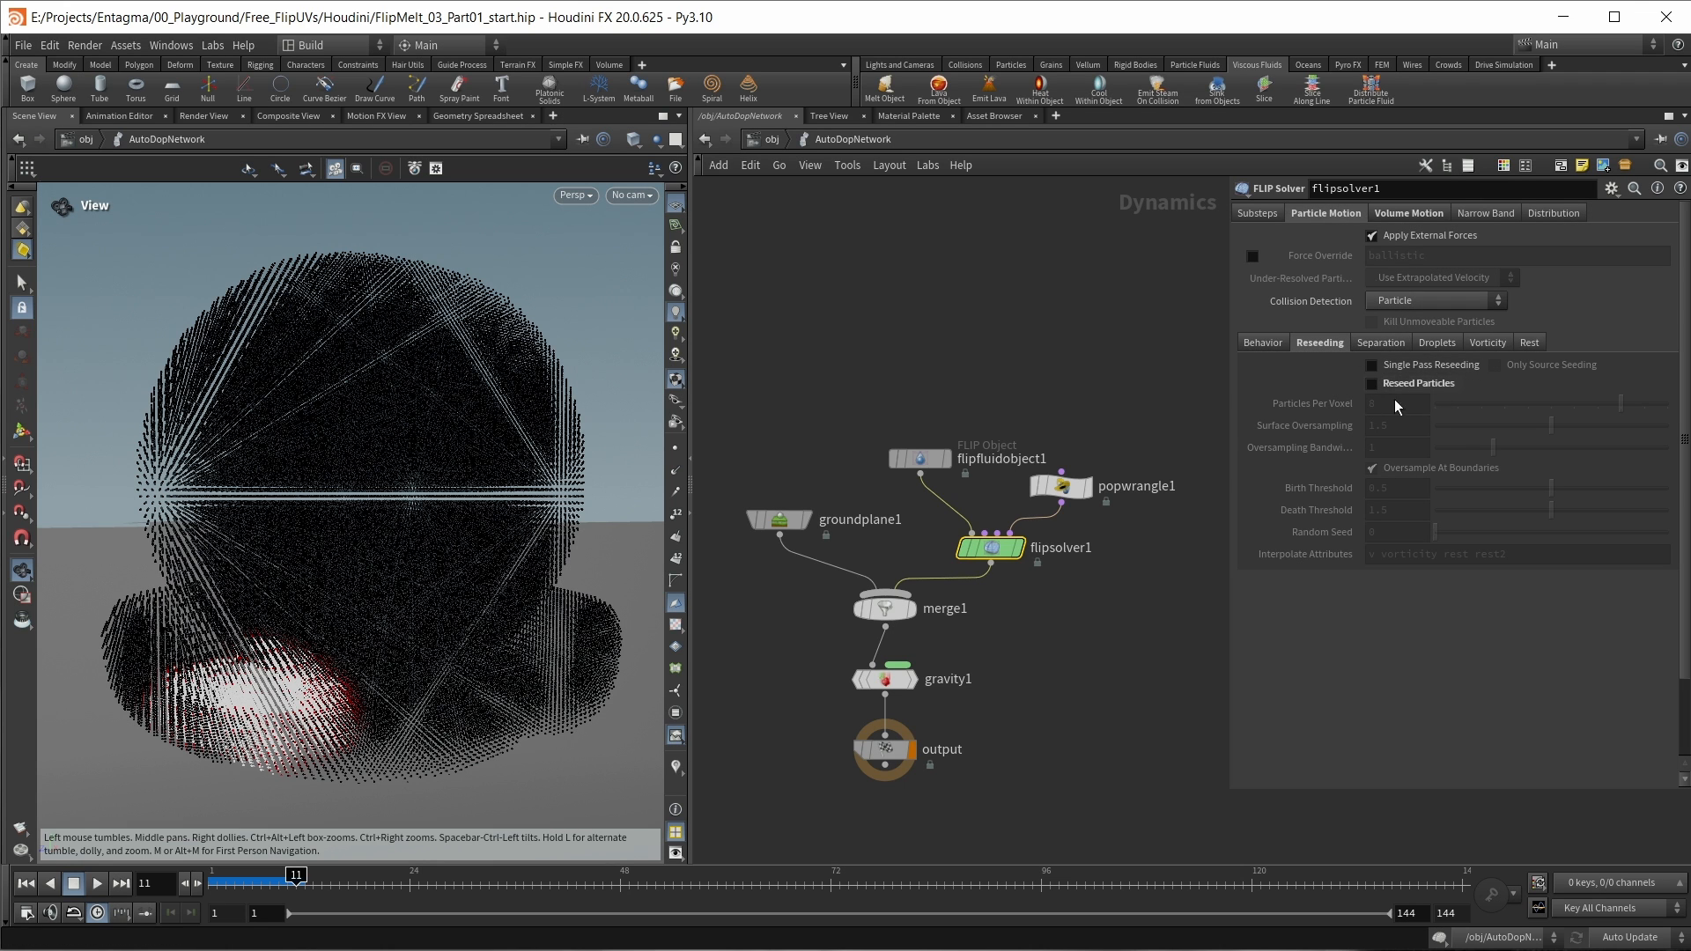
left_click(773, 142)
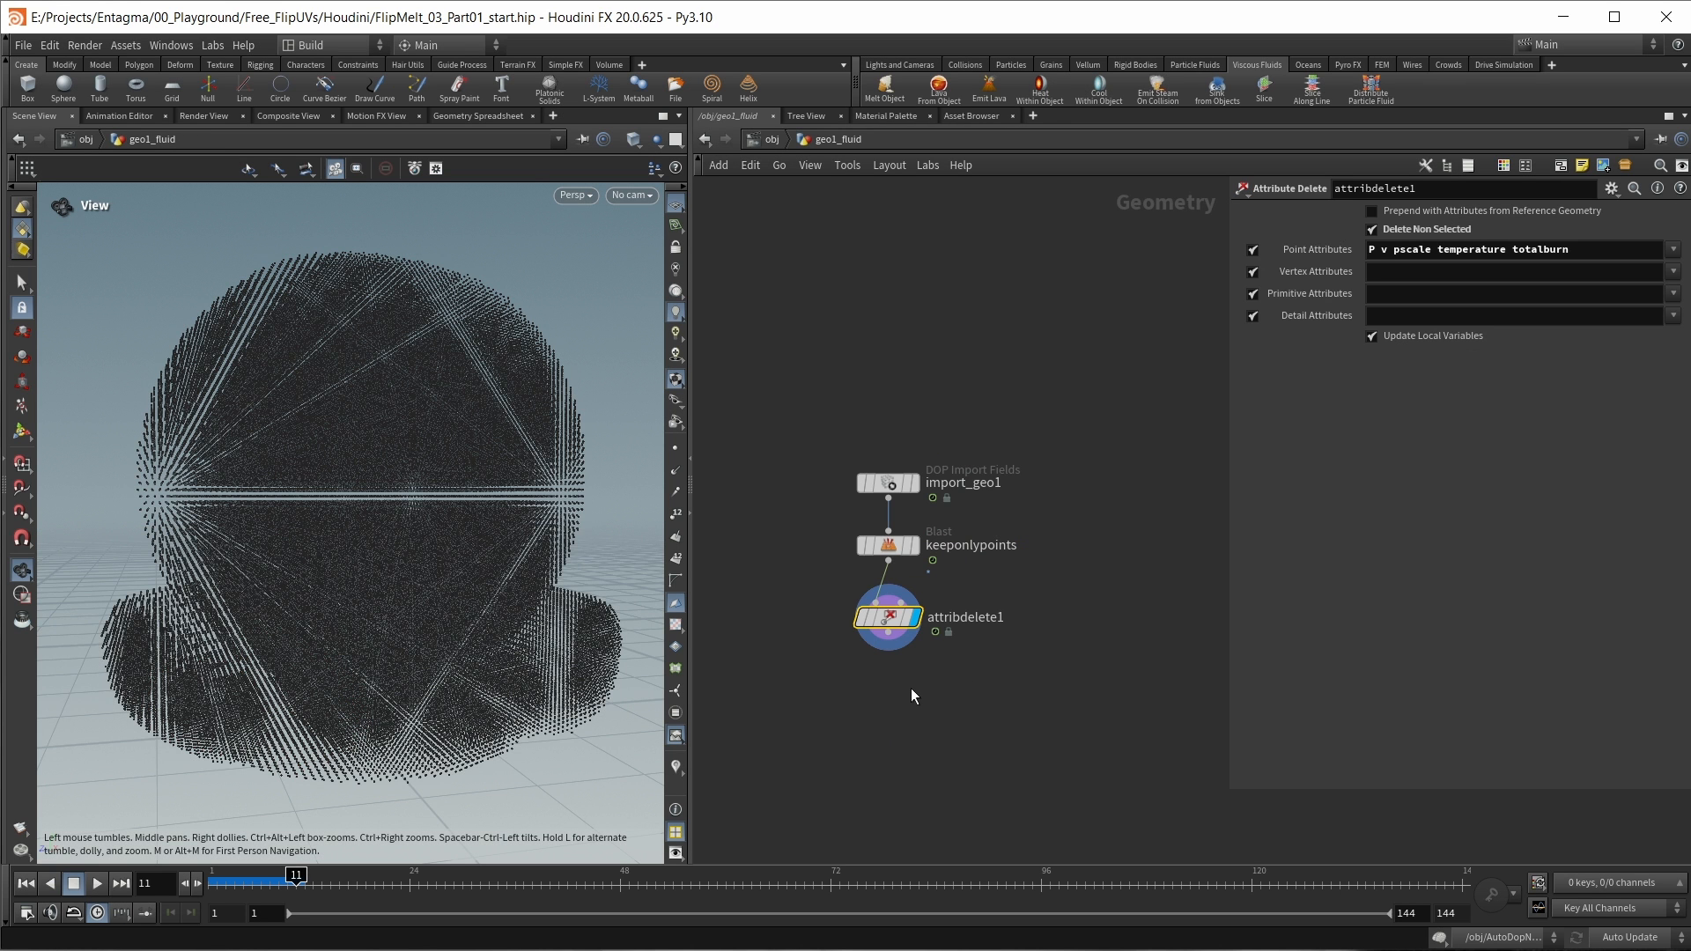
Step: Add a File Cache node after attribdelete1 and set its File Path mode to Explicit
key("Tab")
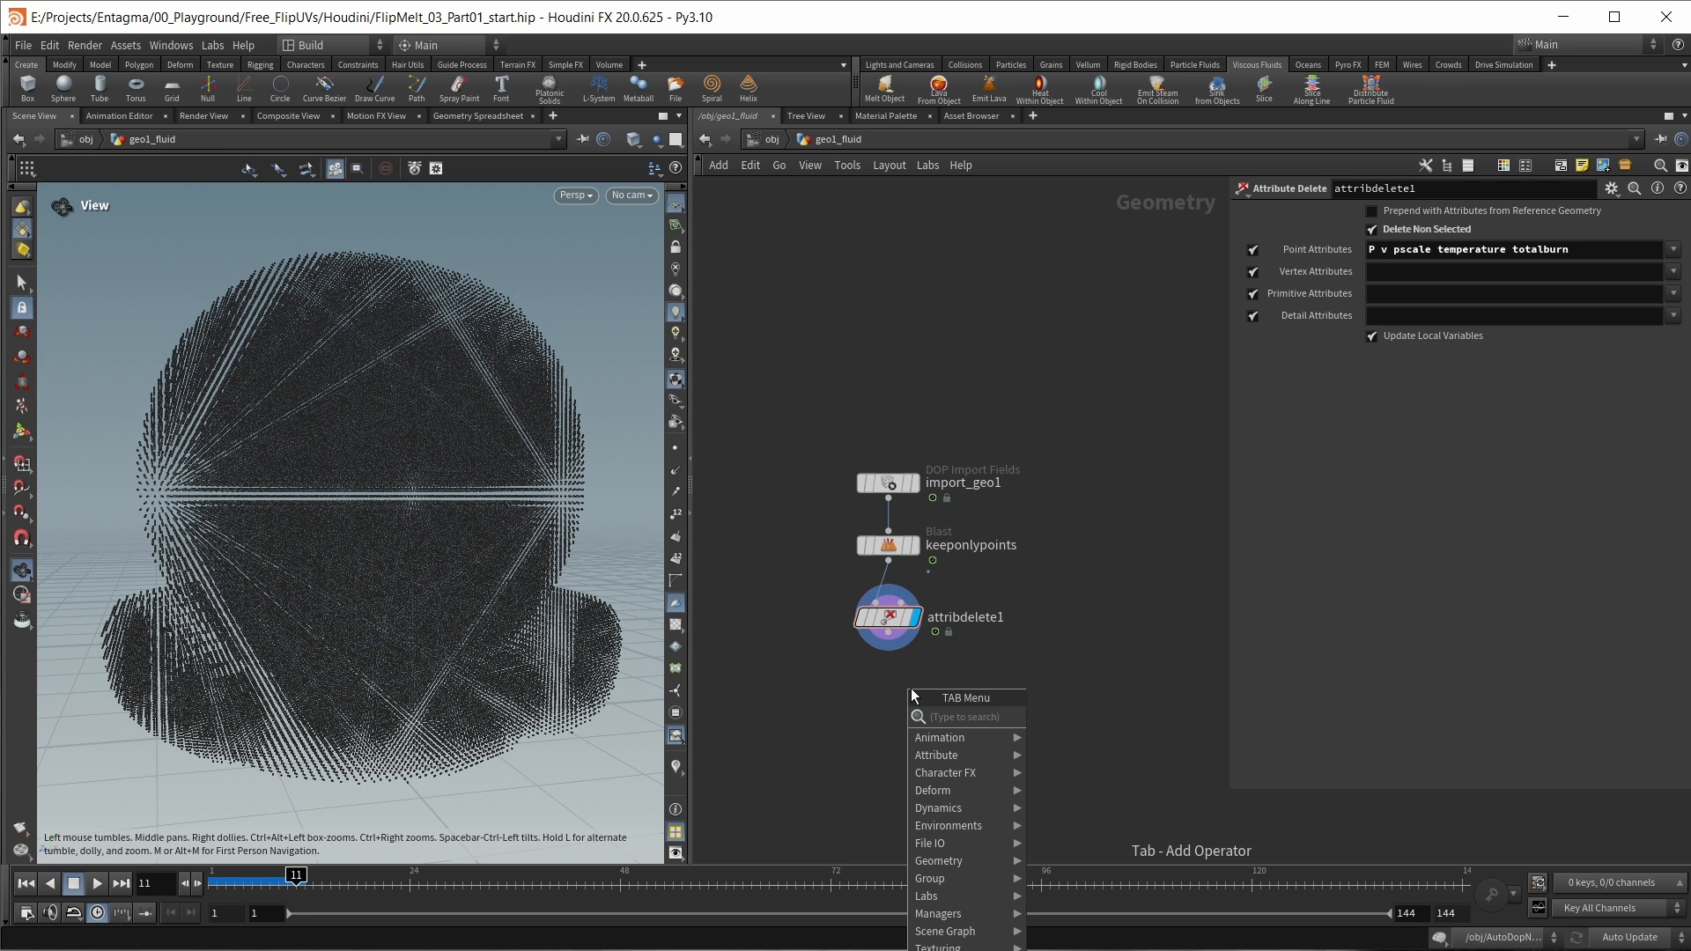
type("file")
key("Down")
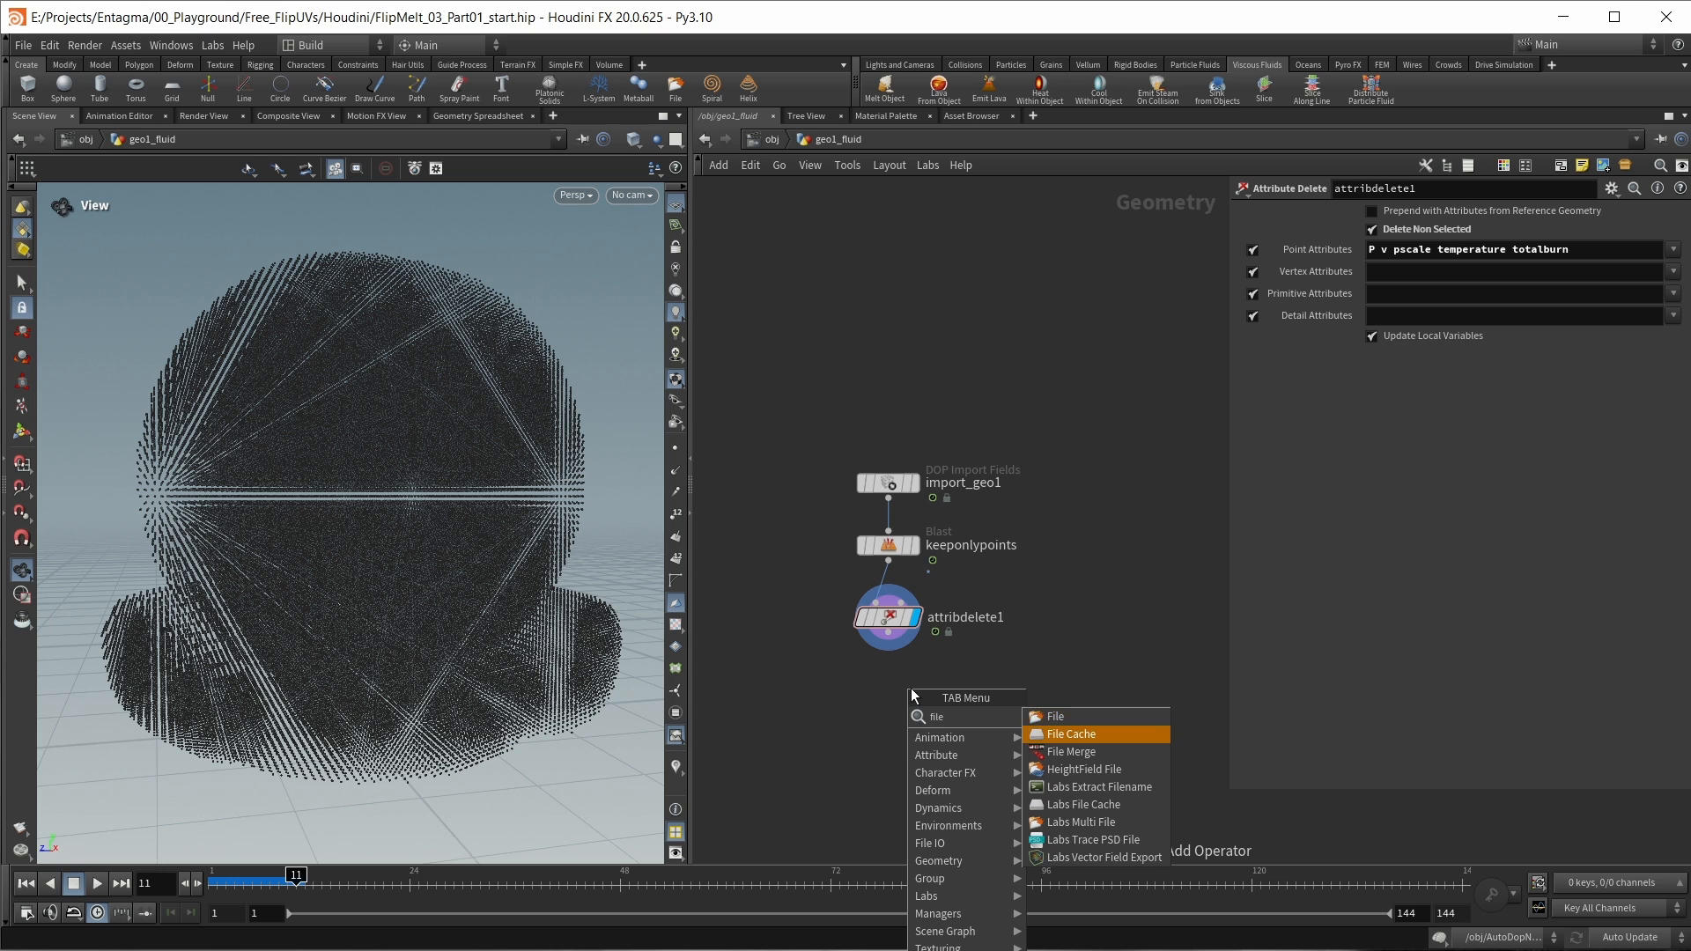
key("Return")
left_click(1409, 236)
left_click(1392, 271)
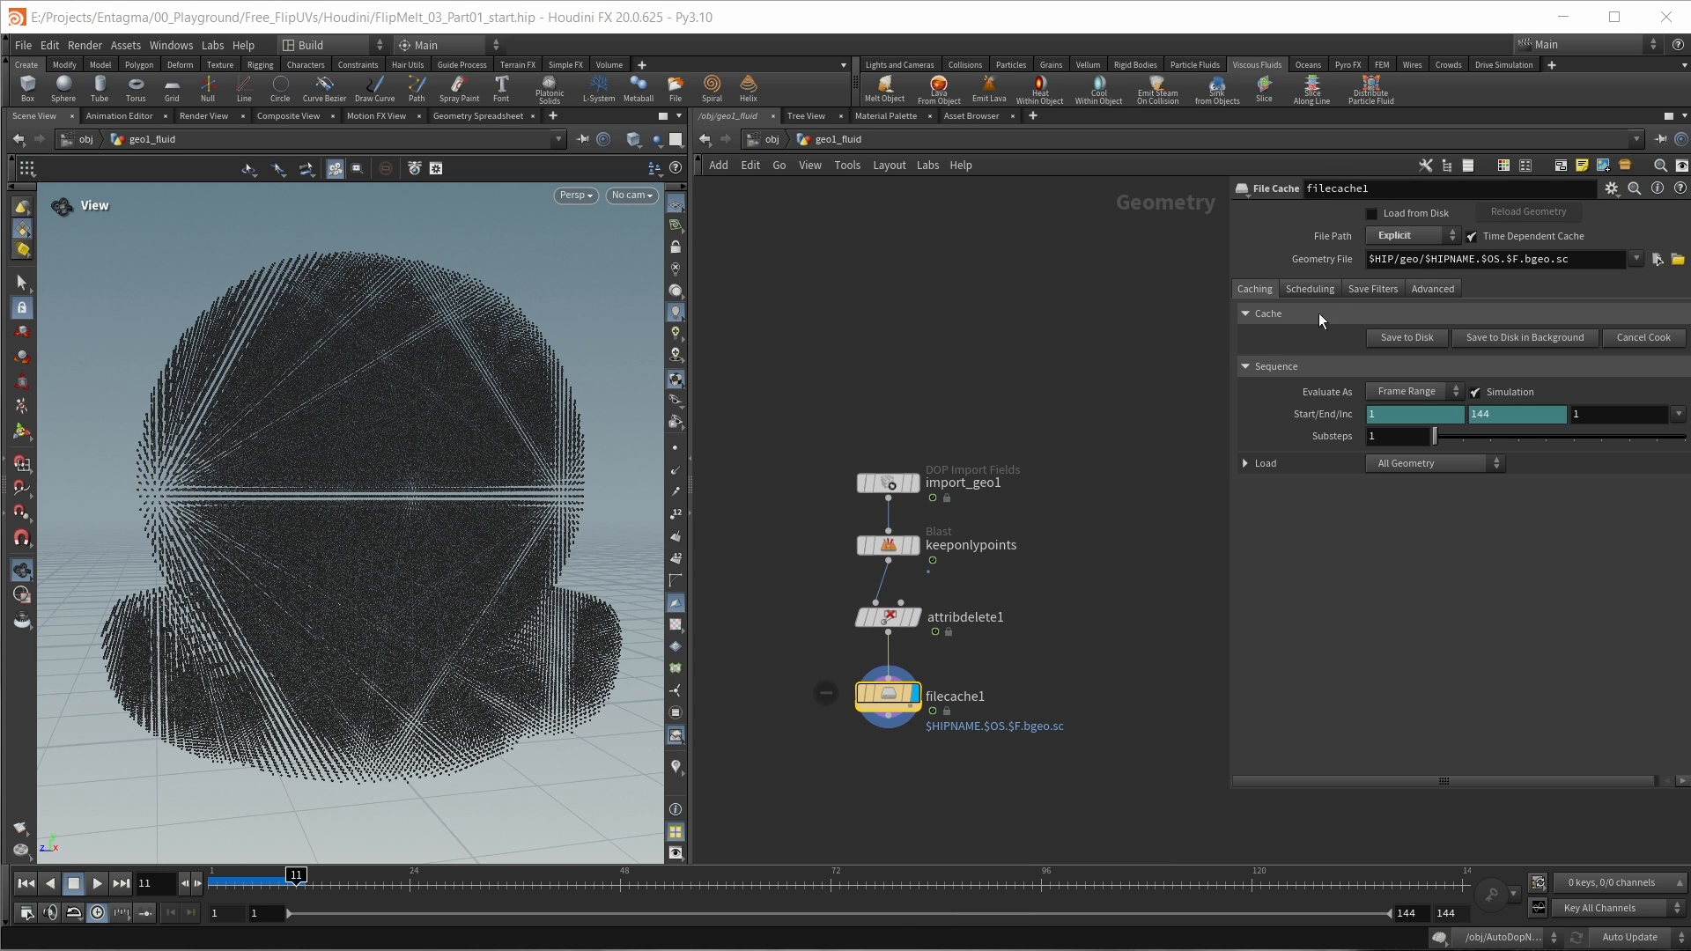
Step: Set filecache1's Geometry File to $HIP/cache/flip/$HIPNAME.$OS.$F.bgeo.sc
double_click(1415, 260)
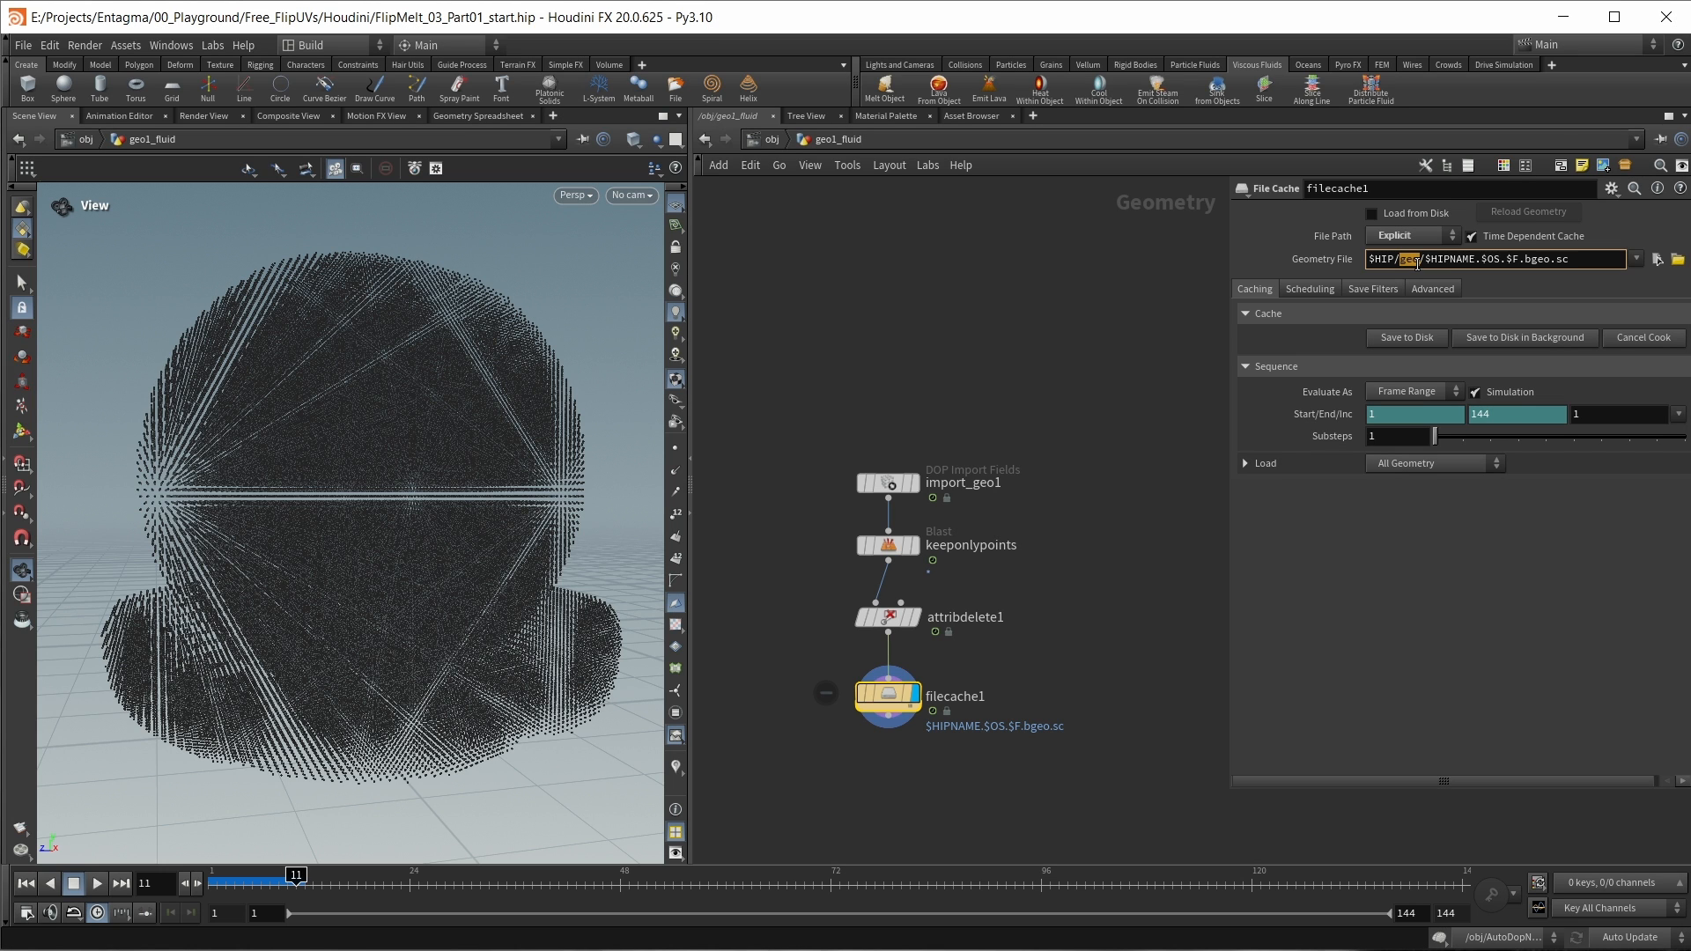
type("cache")
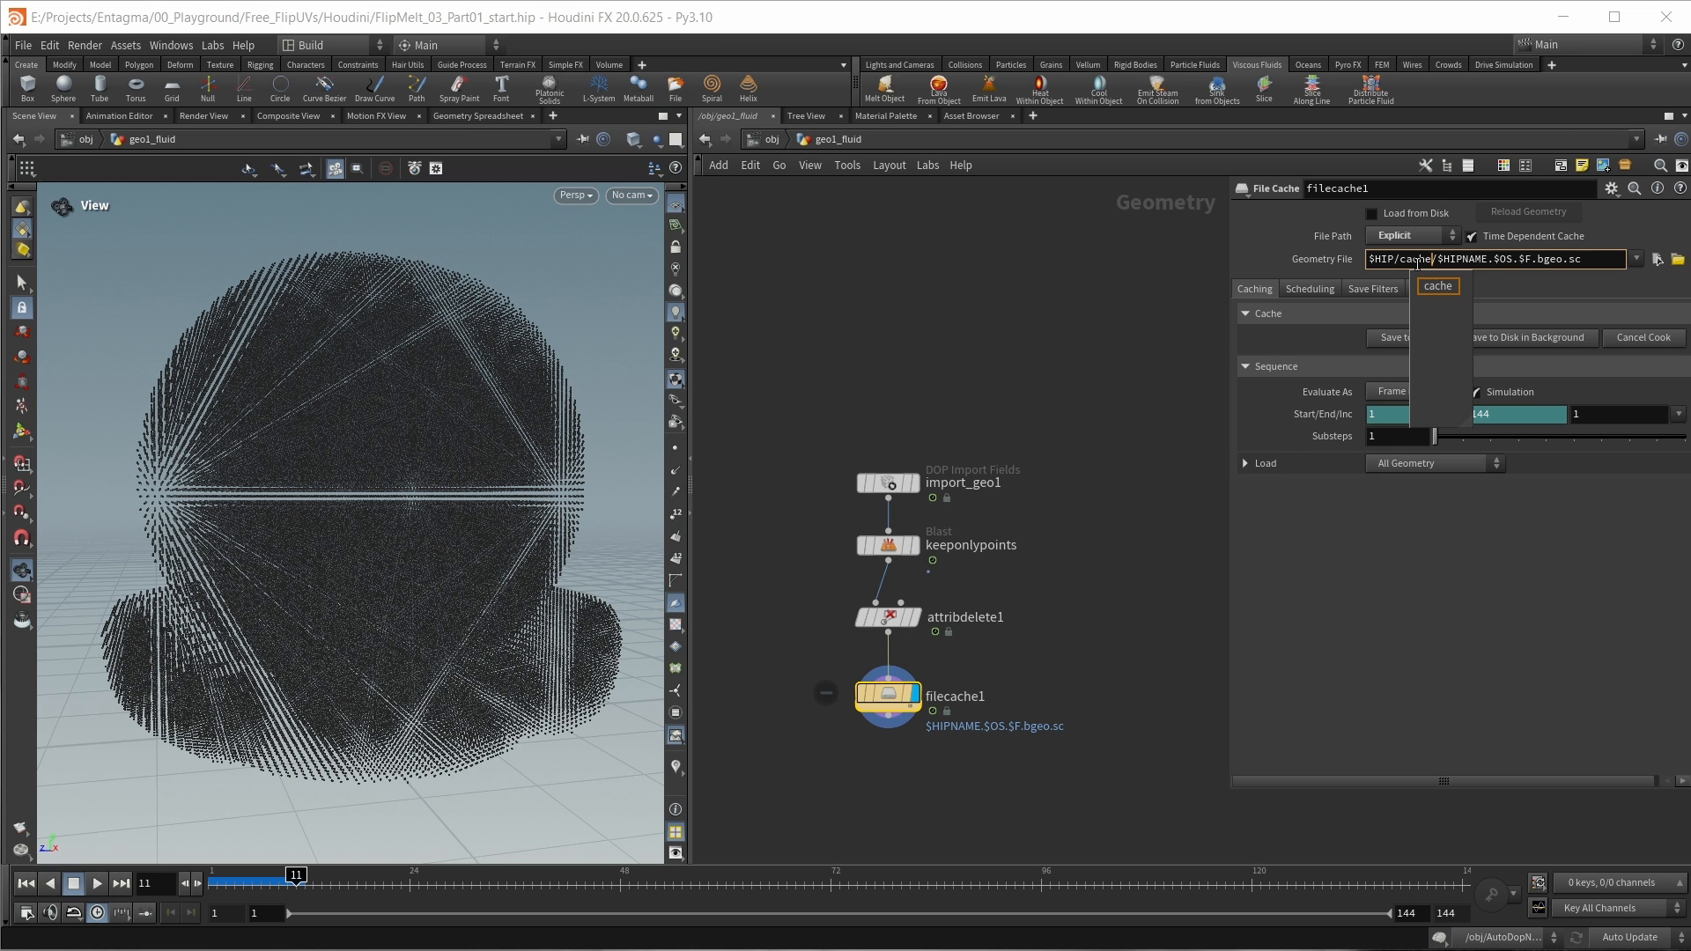
left_click(1438, 261)
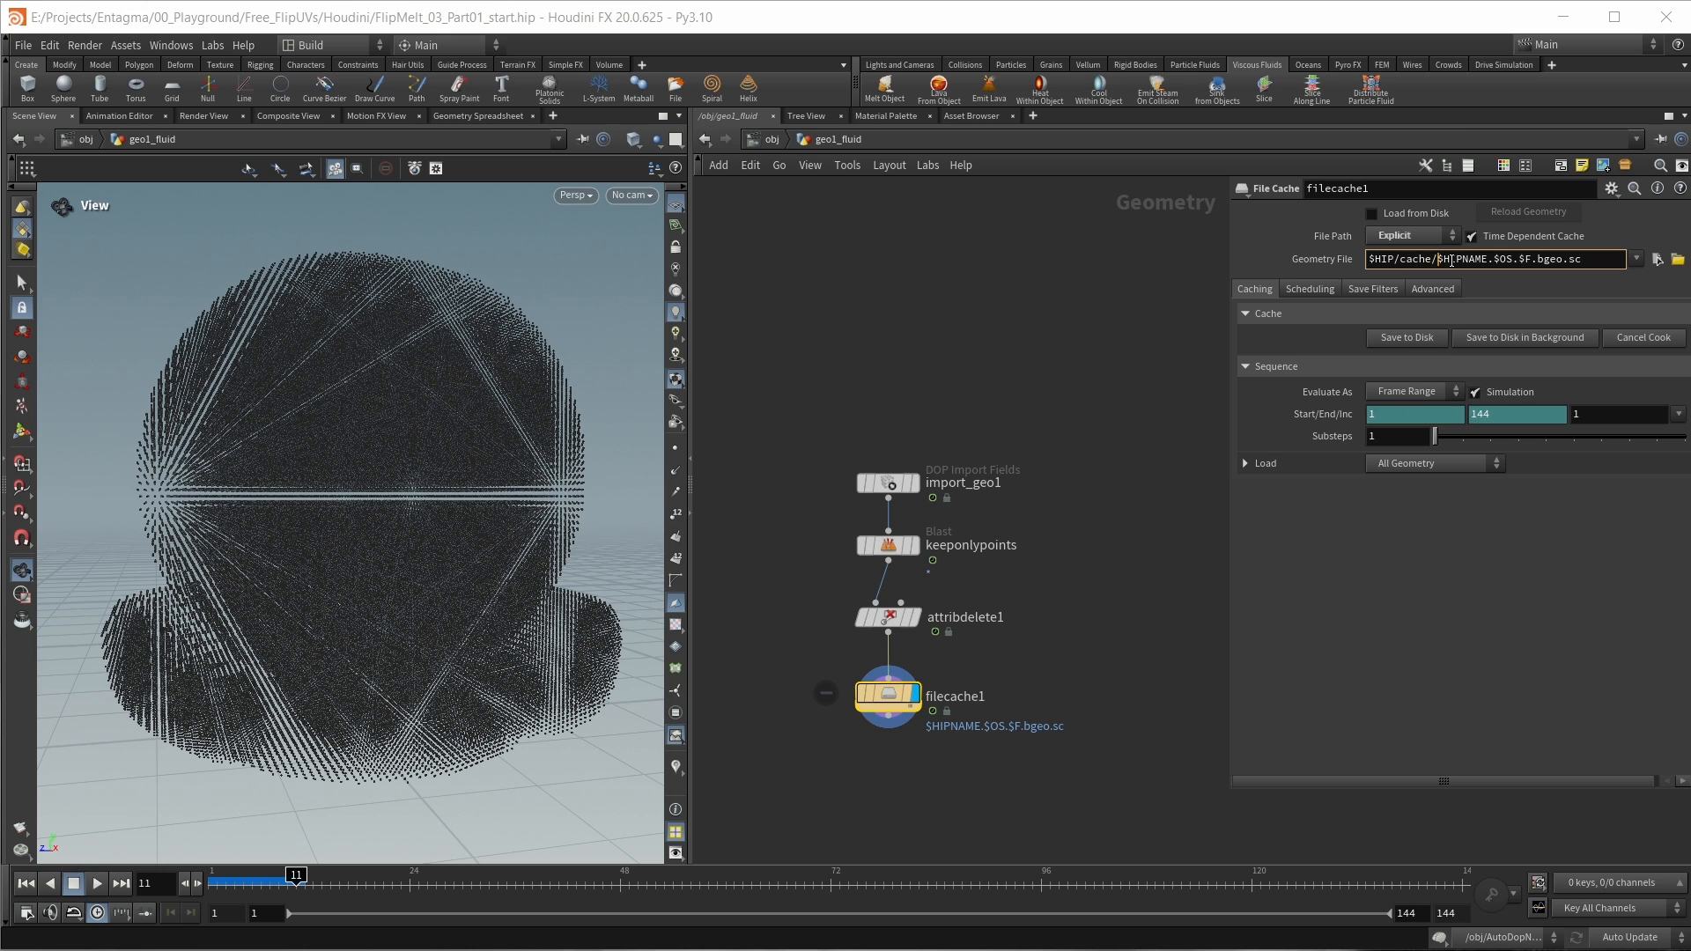
type("/")
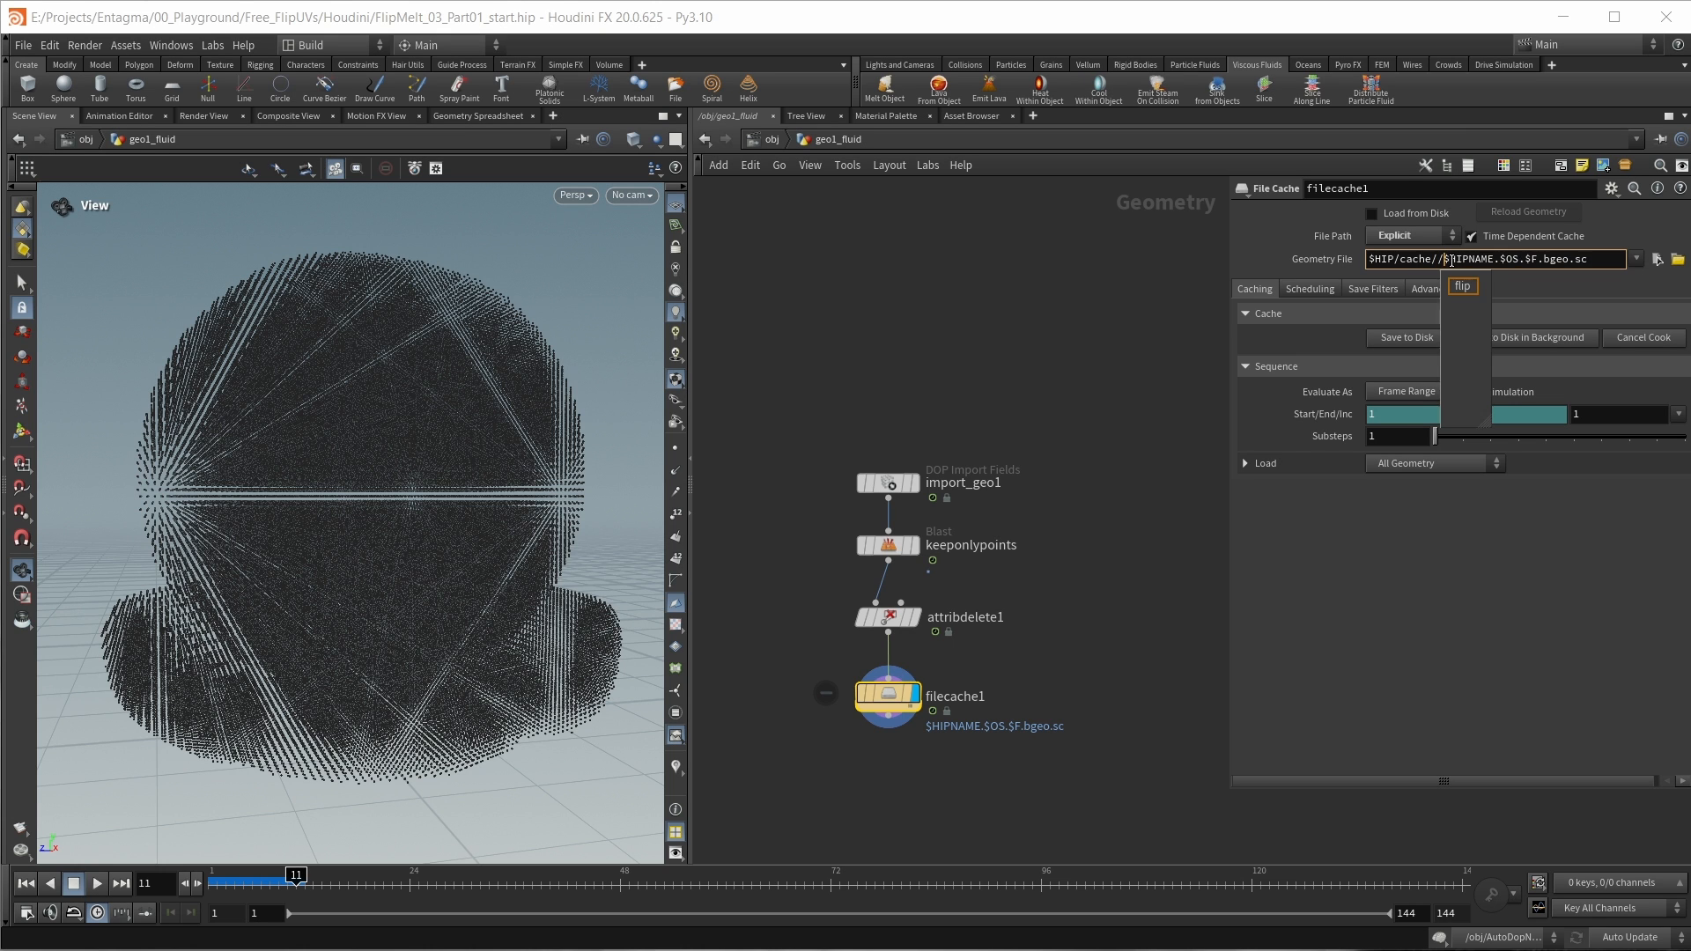
type("flip")
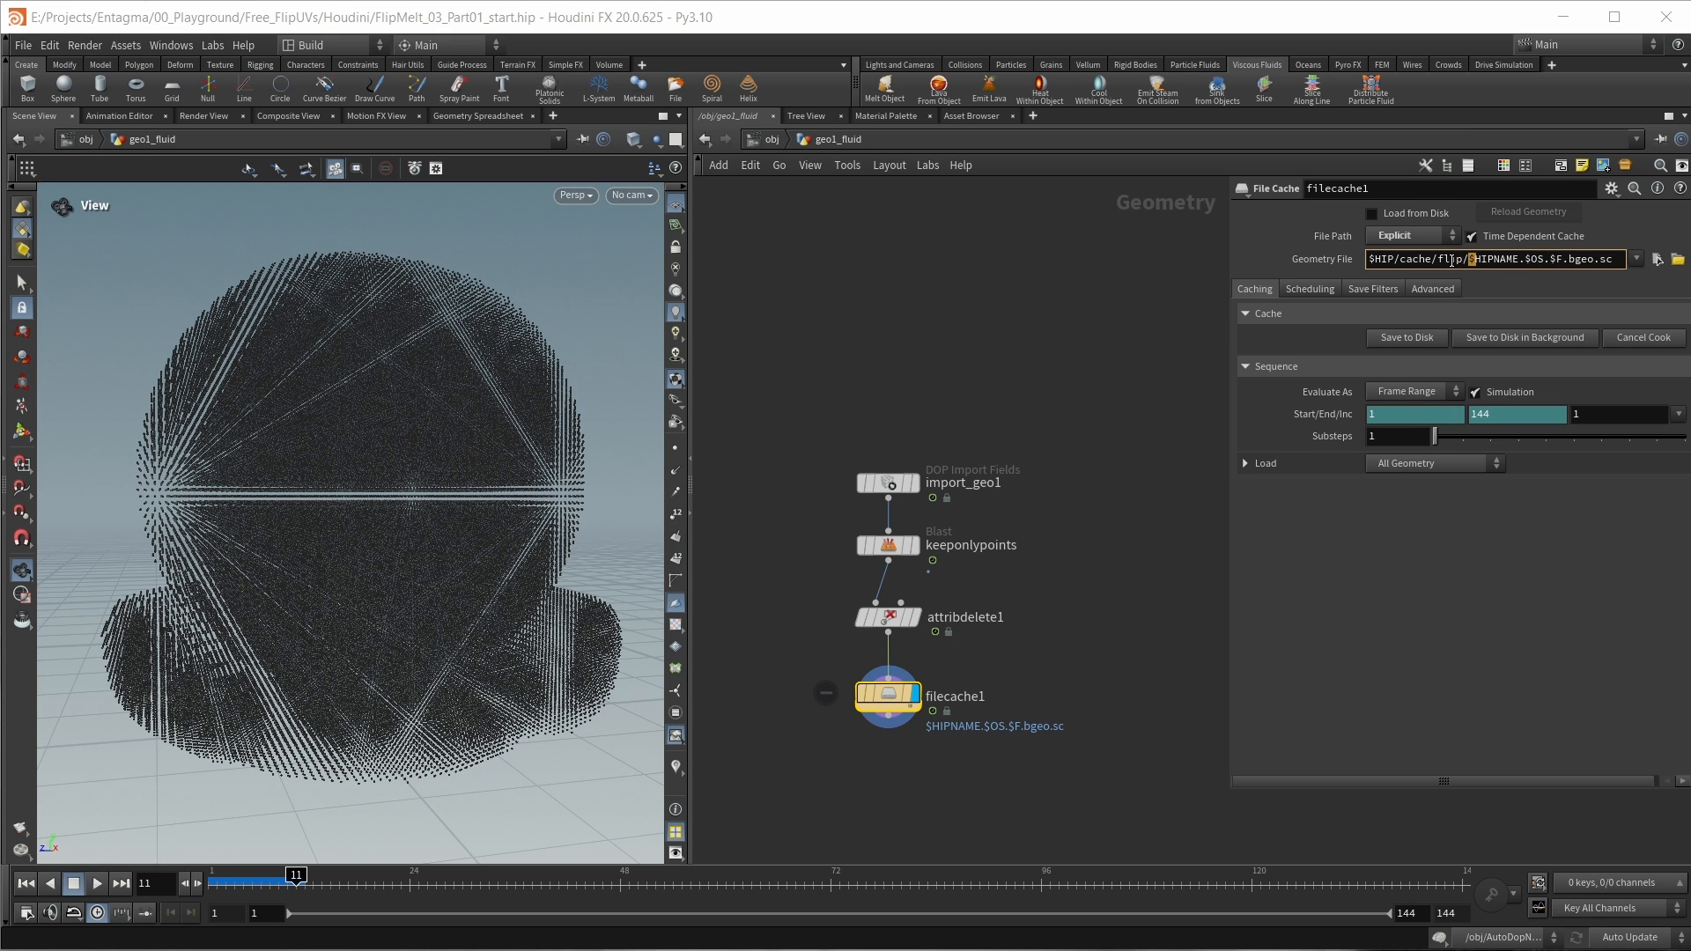
key("shift+Right")
key("shift+Right")
left_click_drag(1617, 260, 1600, 260)
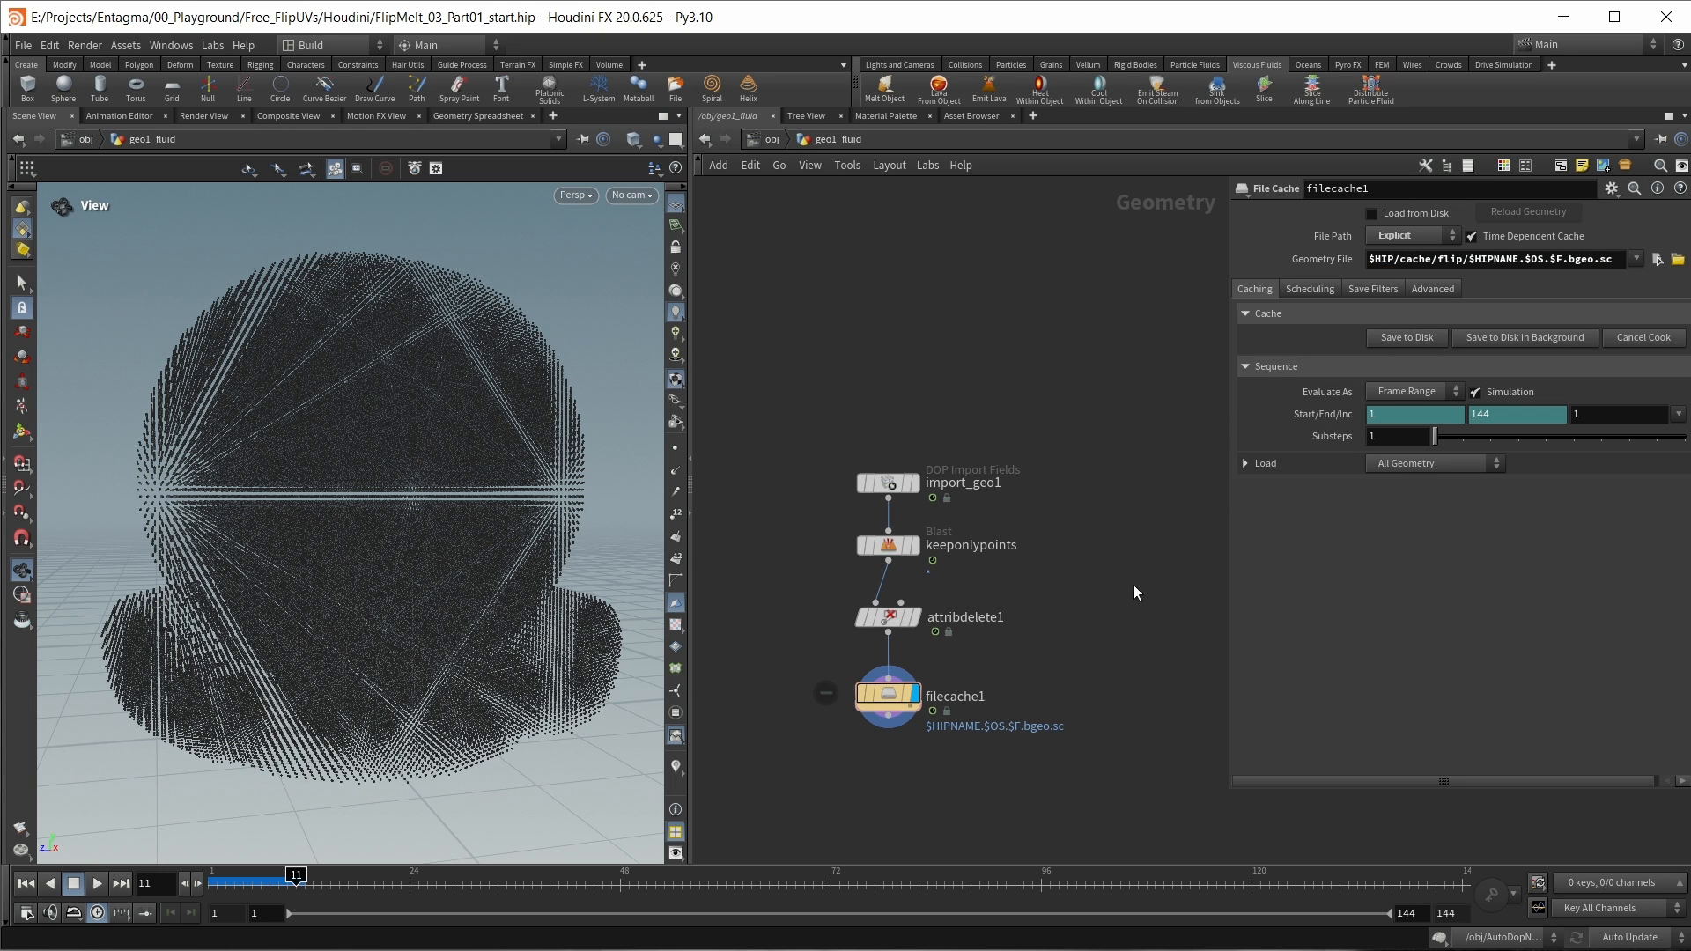
Step: Replace filecache1 with a pasted flip_v01 File Cache node that loads from disk, and scrub the timeline back to frame 1
key("Delete")
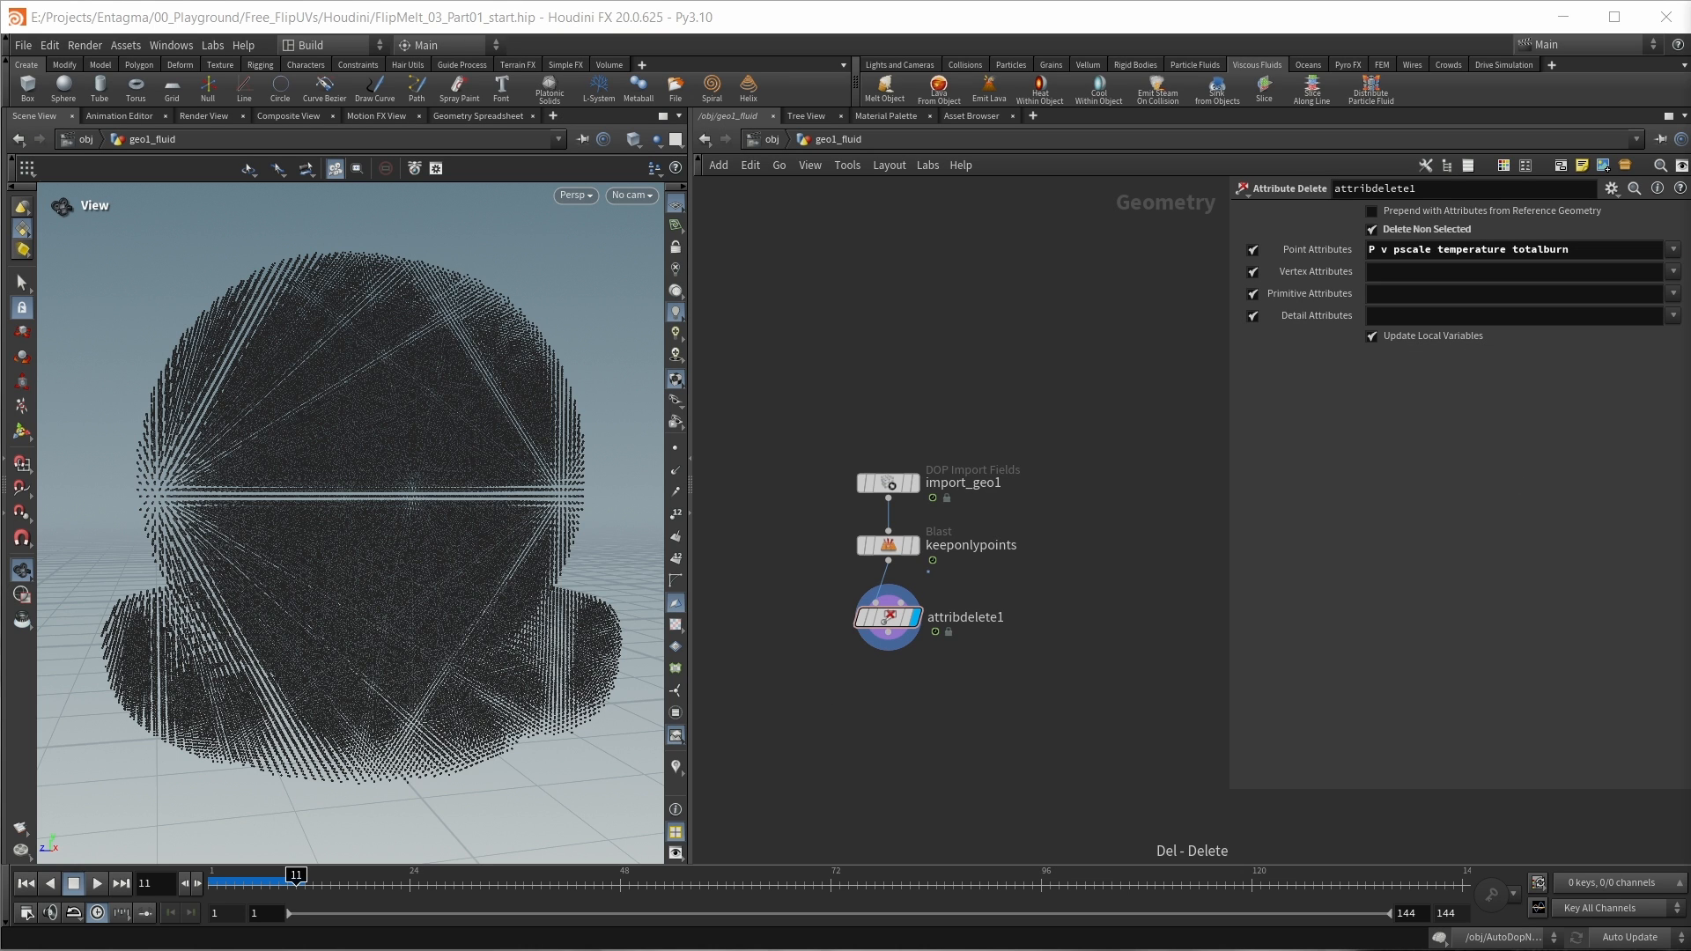
key("ctrl+z")
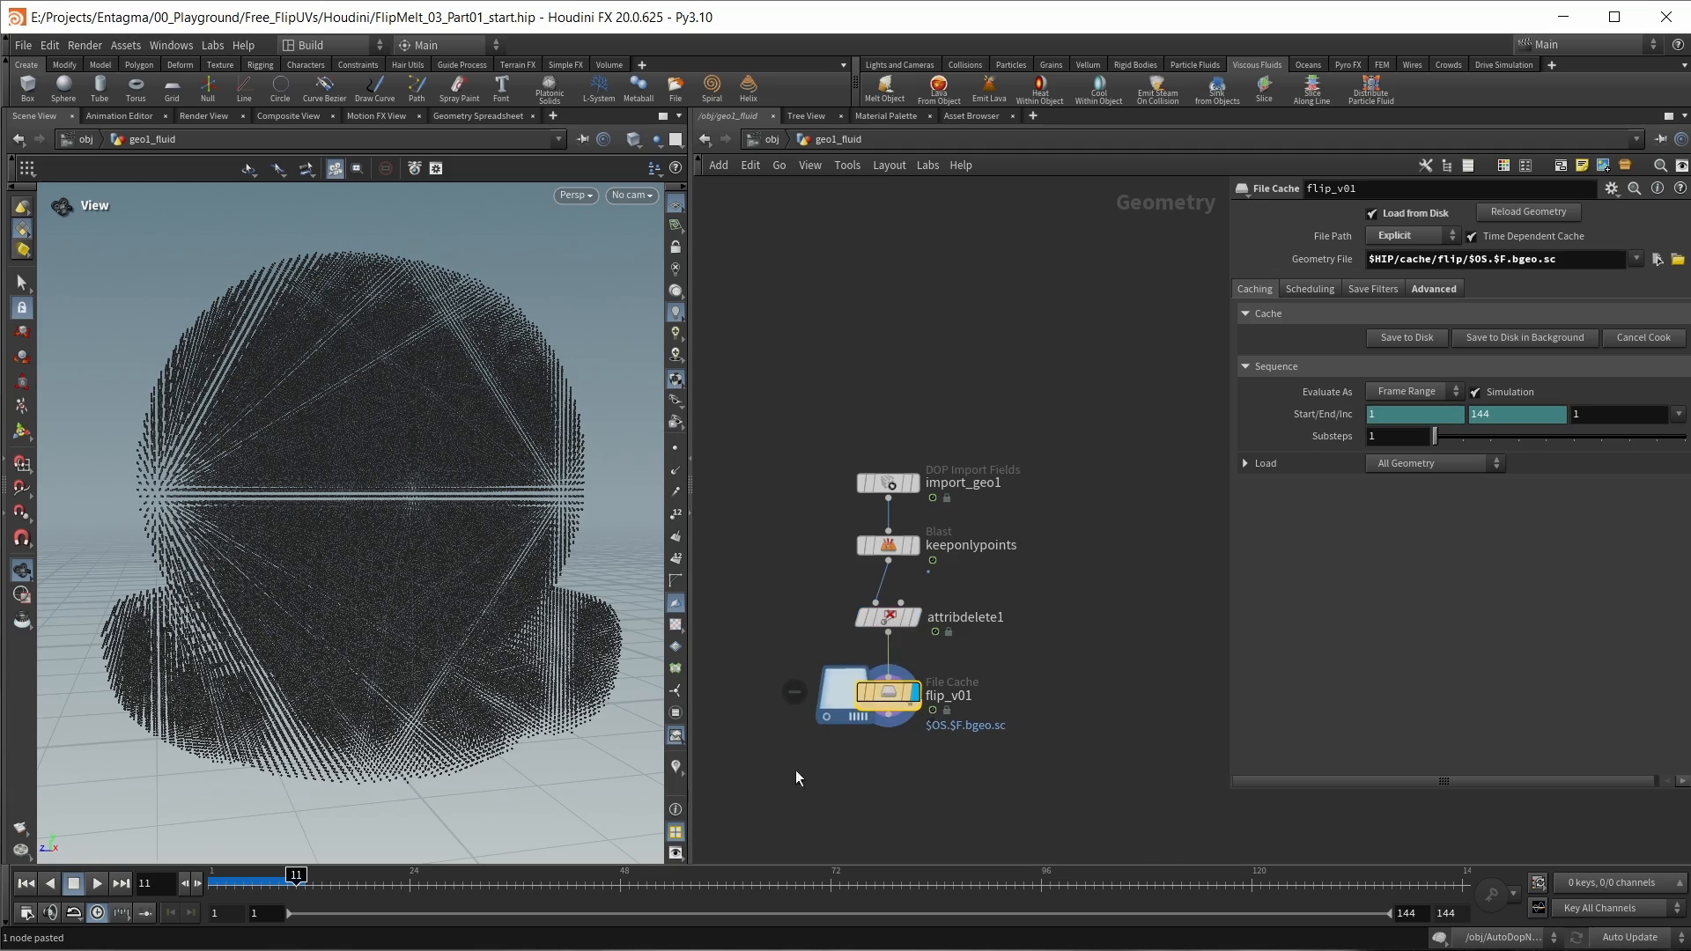
left_click(1145, 878)
left_click_drag(1148, 882, 297, 882)
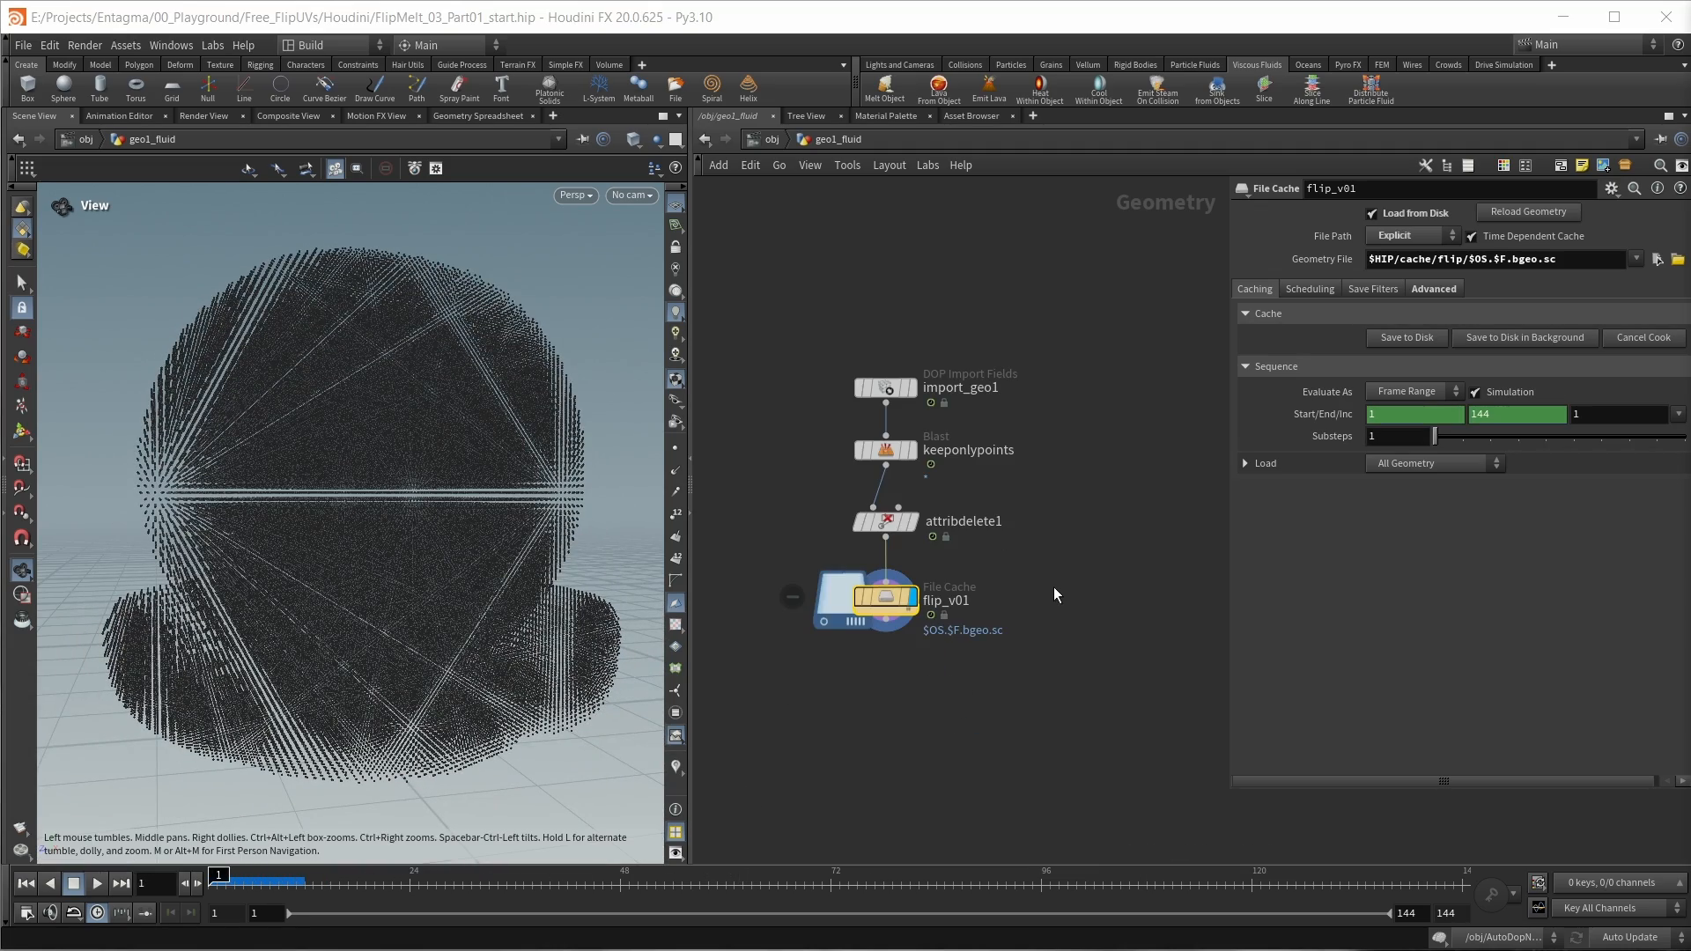
Step: Enclose import_geo1, keeponlypoints, attribdelete1 and flip_v01 in a network box
left_click_drag(1033, 674, 812, 309)
key("shift+o")
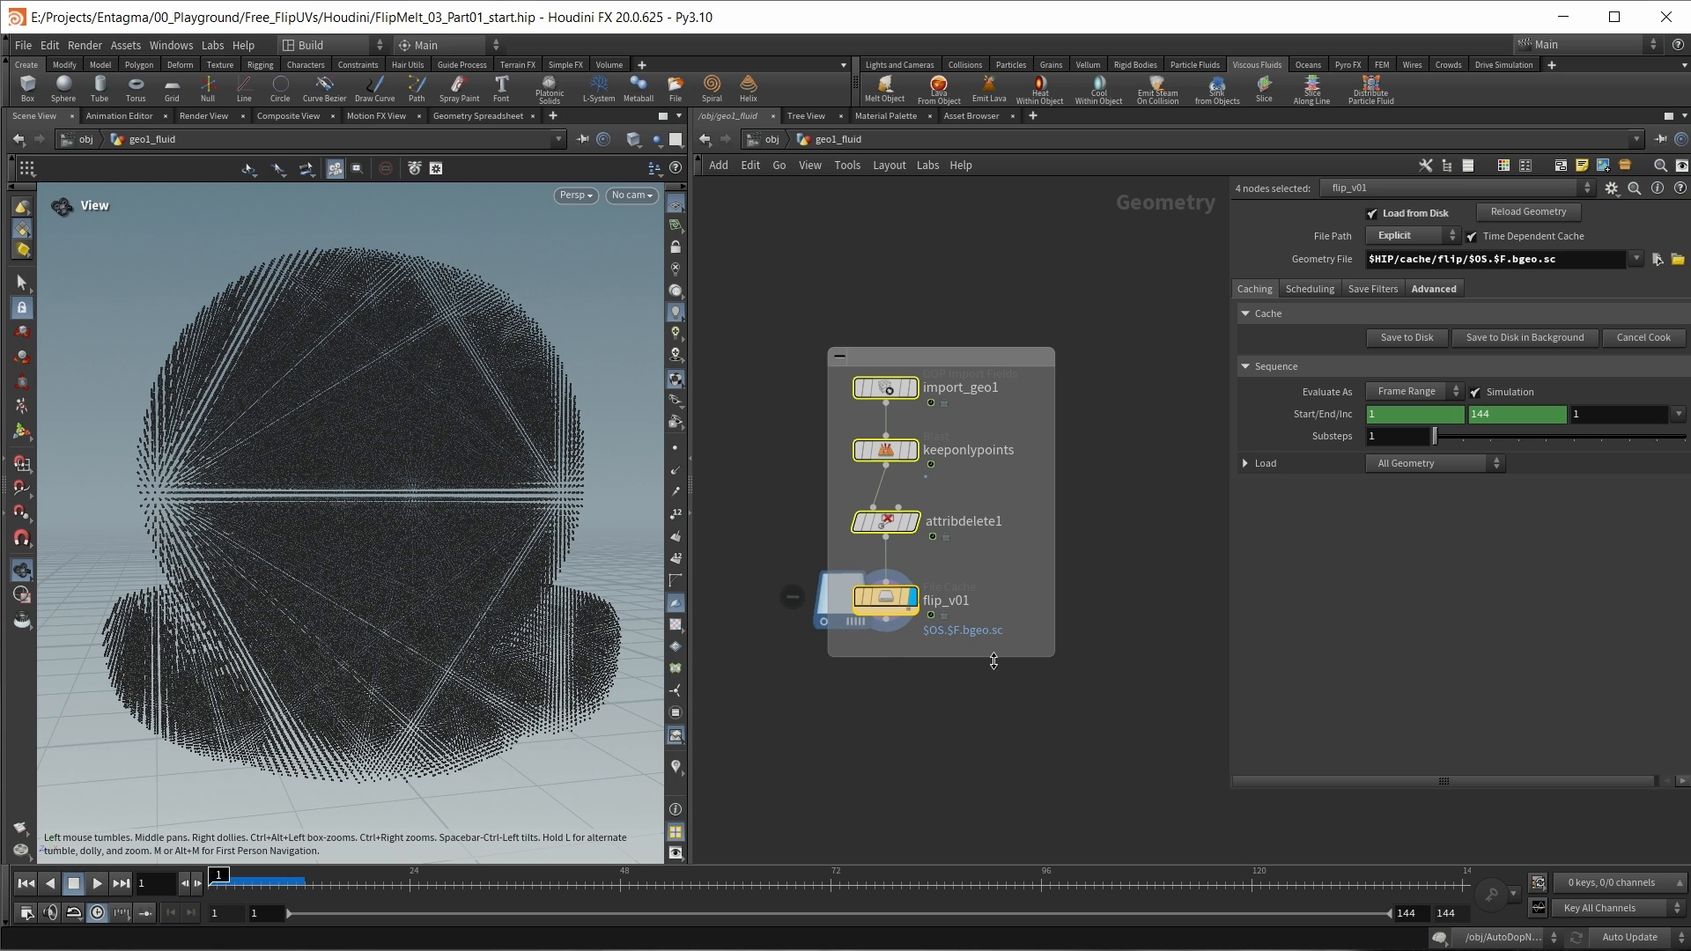
scroll(1026, 652, "down", 3)
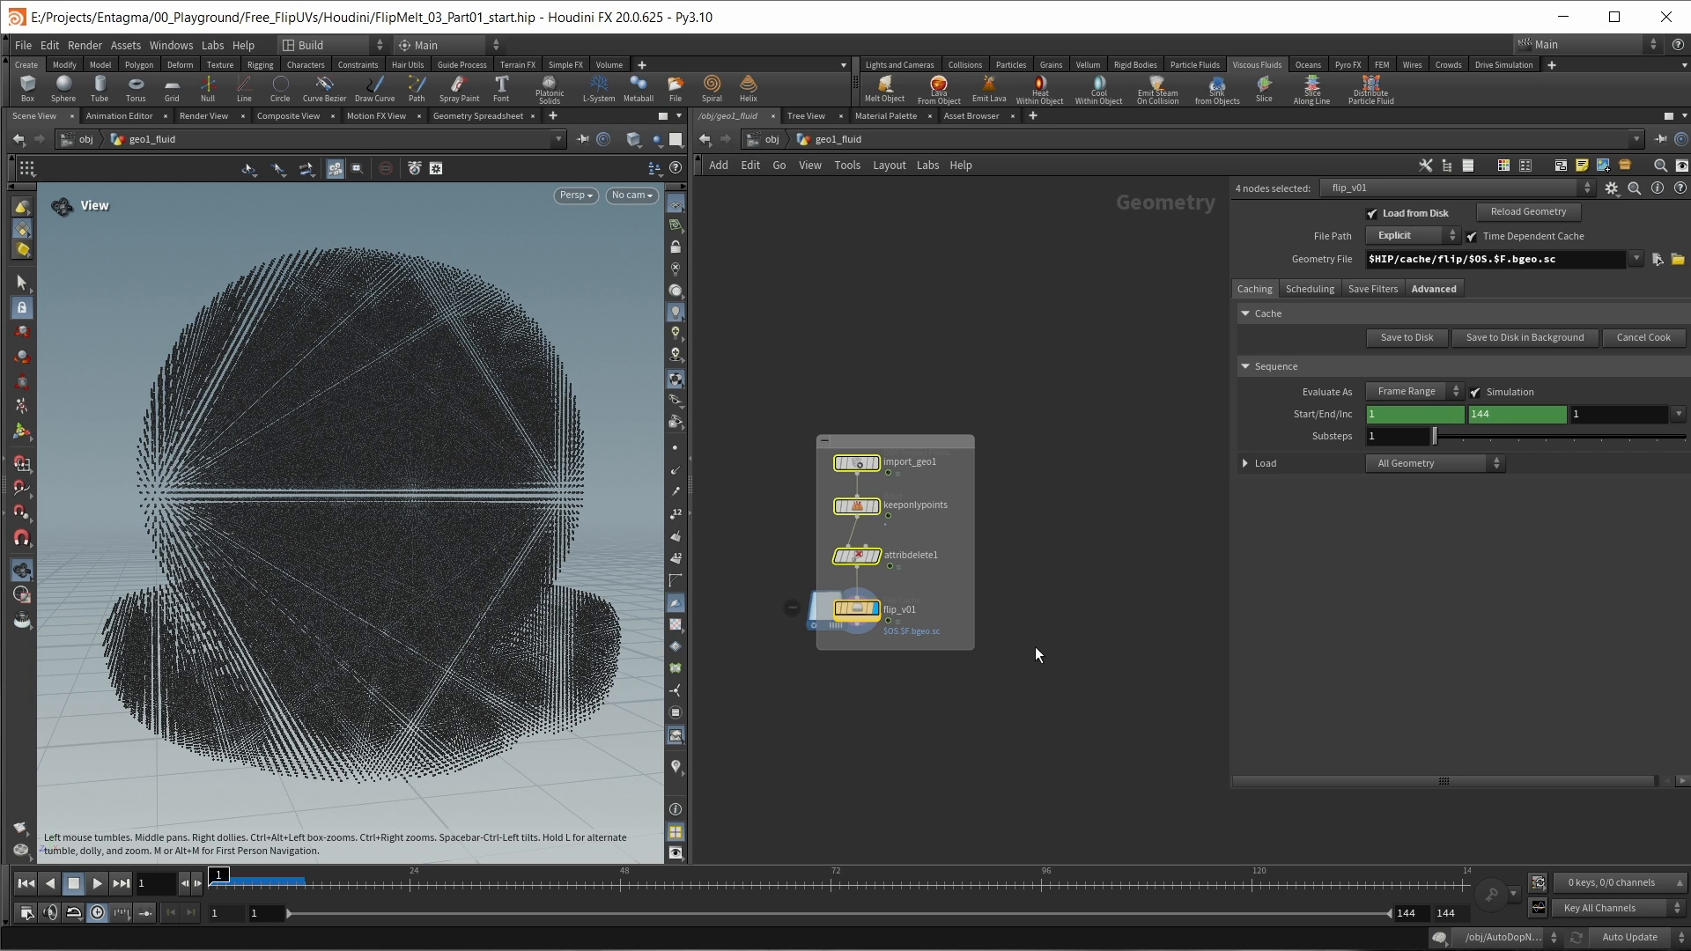
middle_click_drag(1099, 617, 1064, 613)
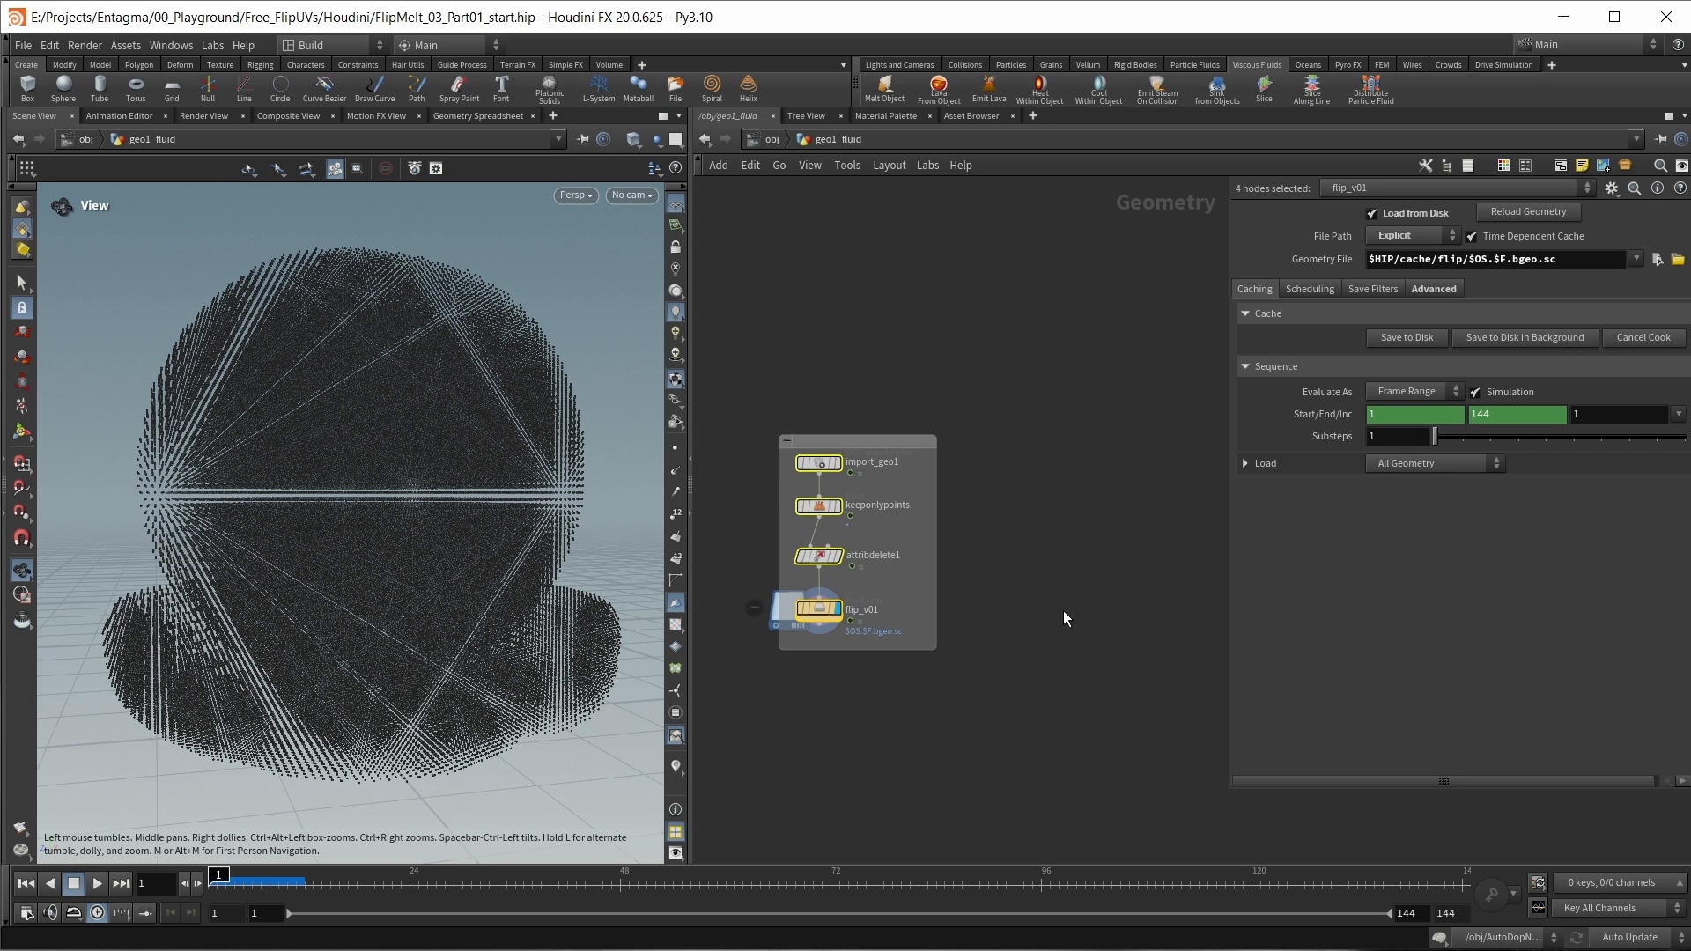
scroll(1064, 609, "up", 2)
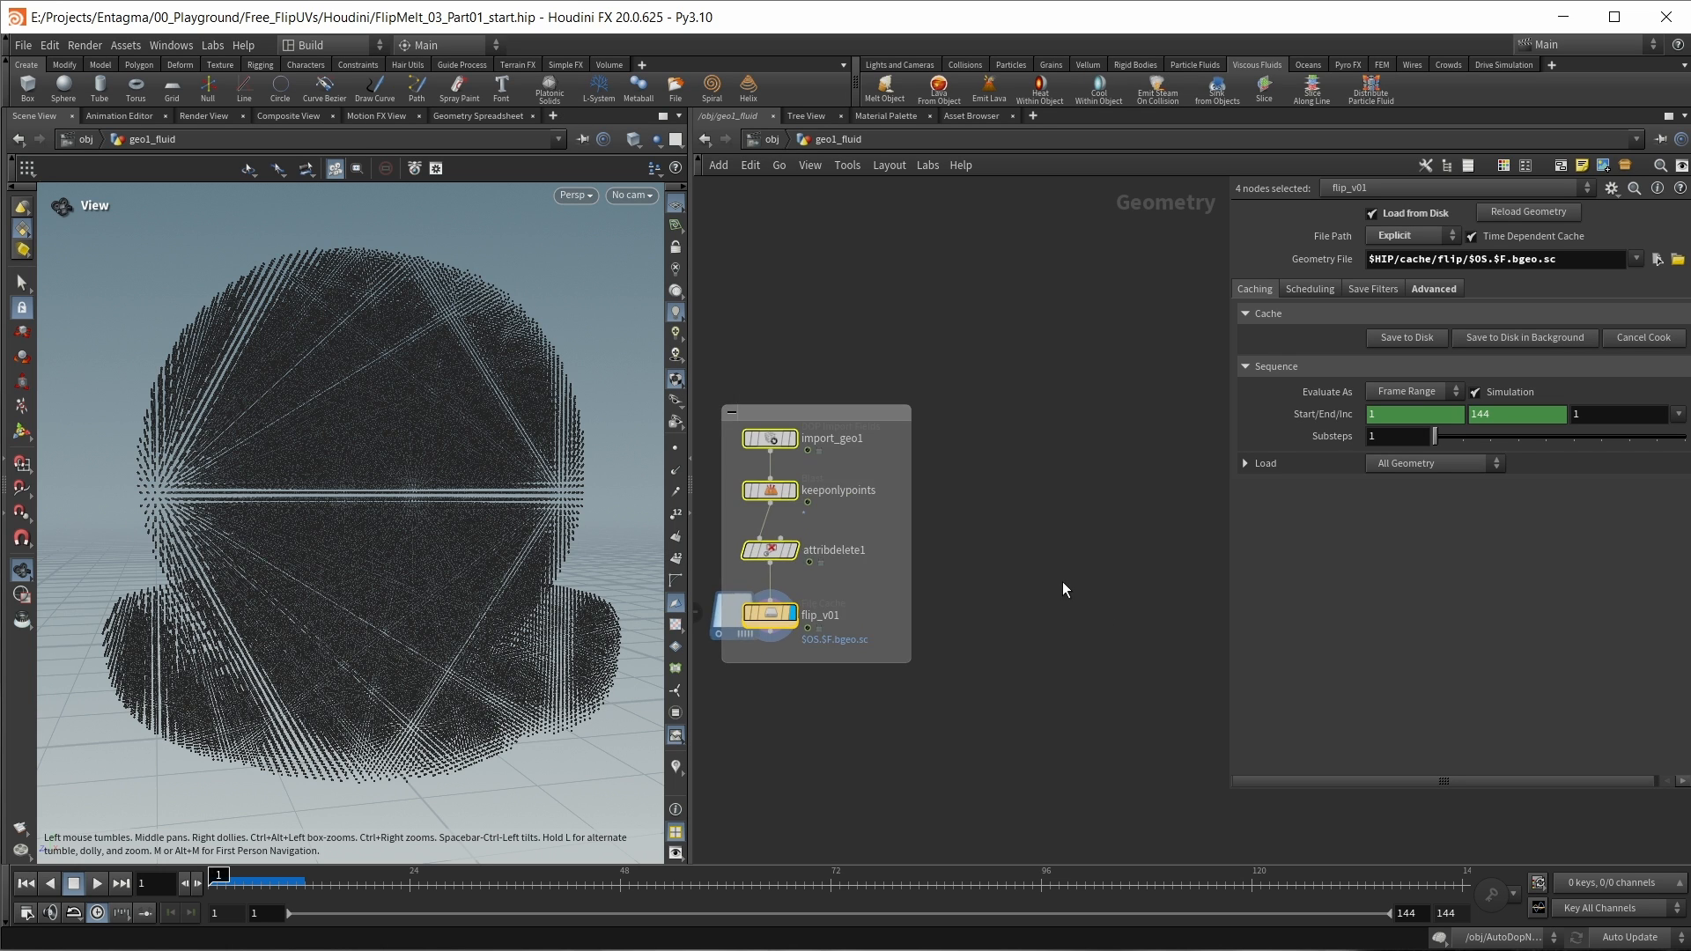
Step: Place an Object Merge node in the free space beside the network box
left_click(1075, 450)
key("Tab")
type("obj")
key("Return")
left_click(1075, 450)
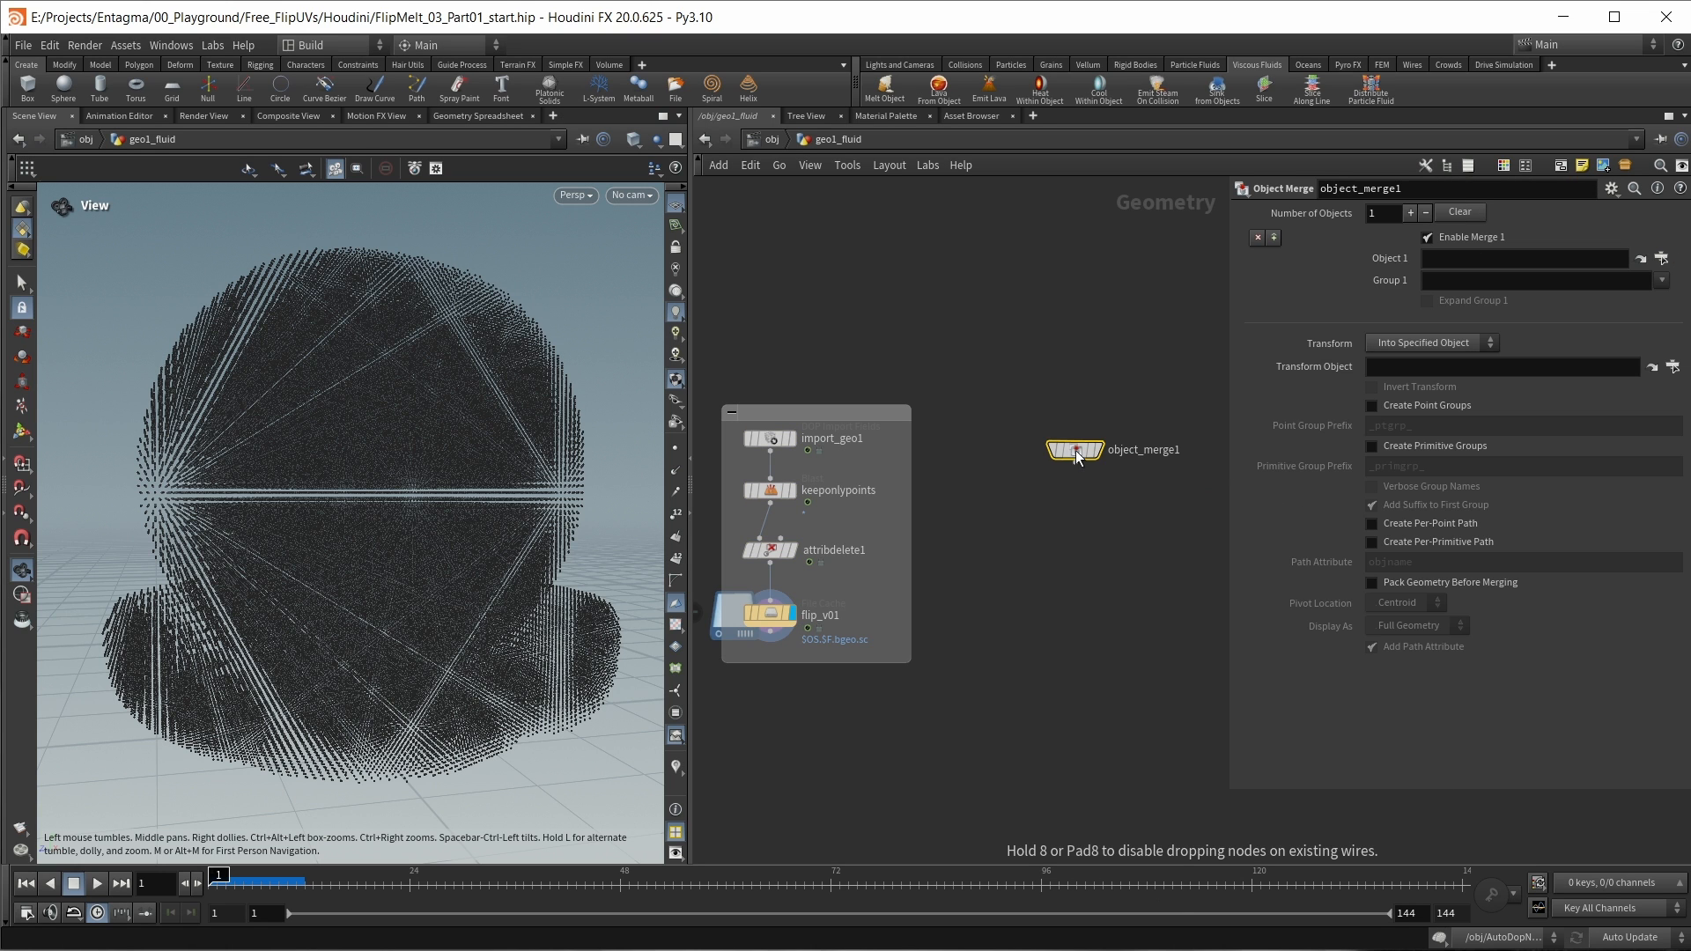
left_click_drag(1075, 450, 1059, 440)
Step: Set object_merge1's Object 1 to /obj/source/OUT_MESH
left_click(1661, 258)
left_click(1062, 280)
left_click(1136, 281)
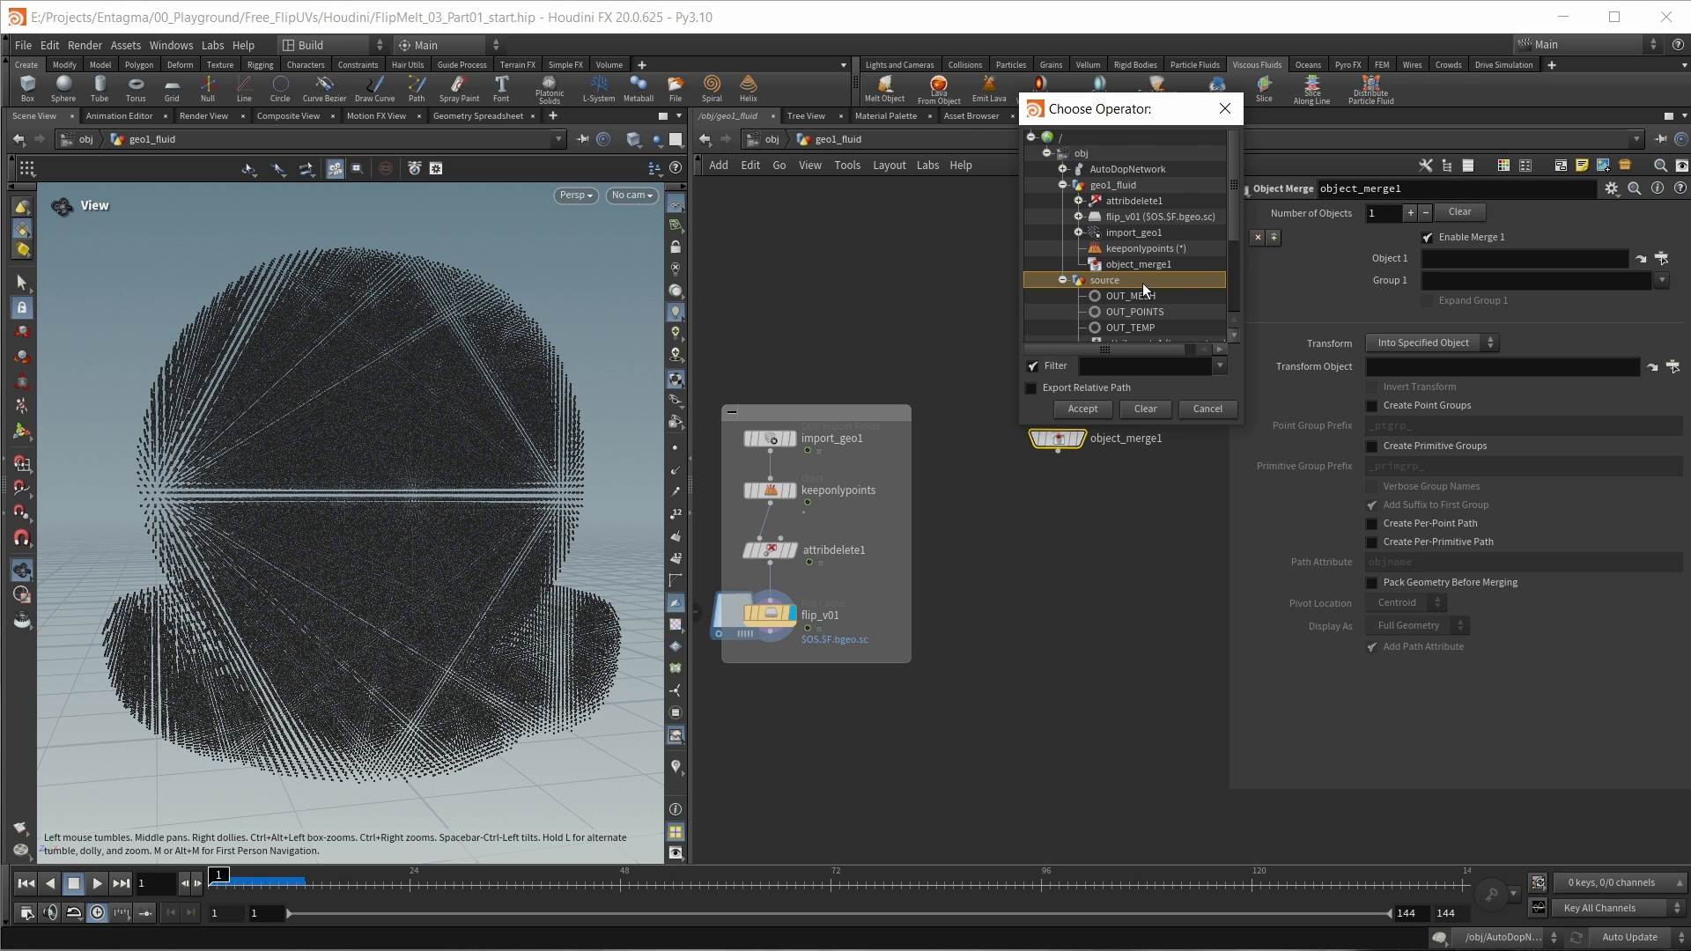
scroll(1136, 280, "down", 1)
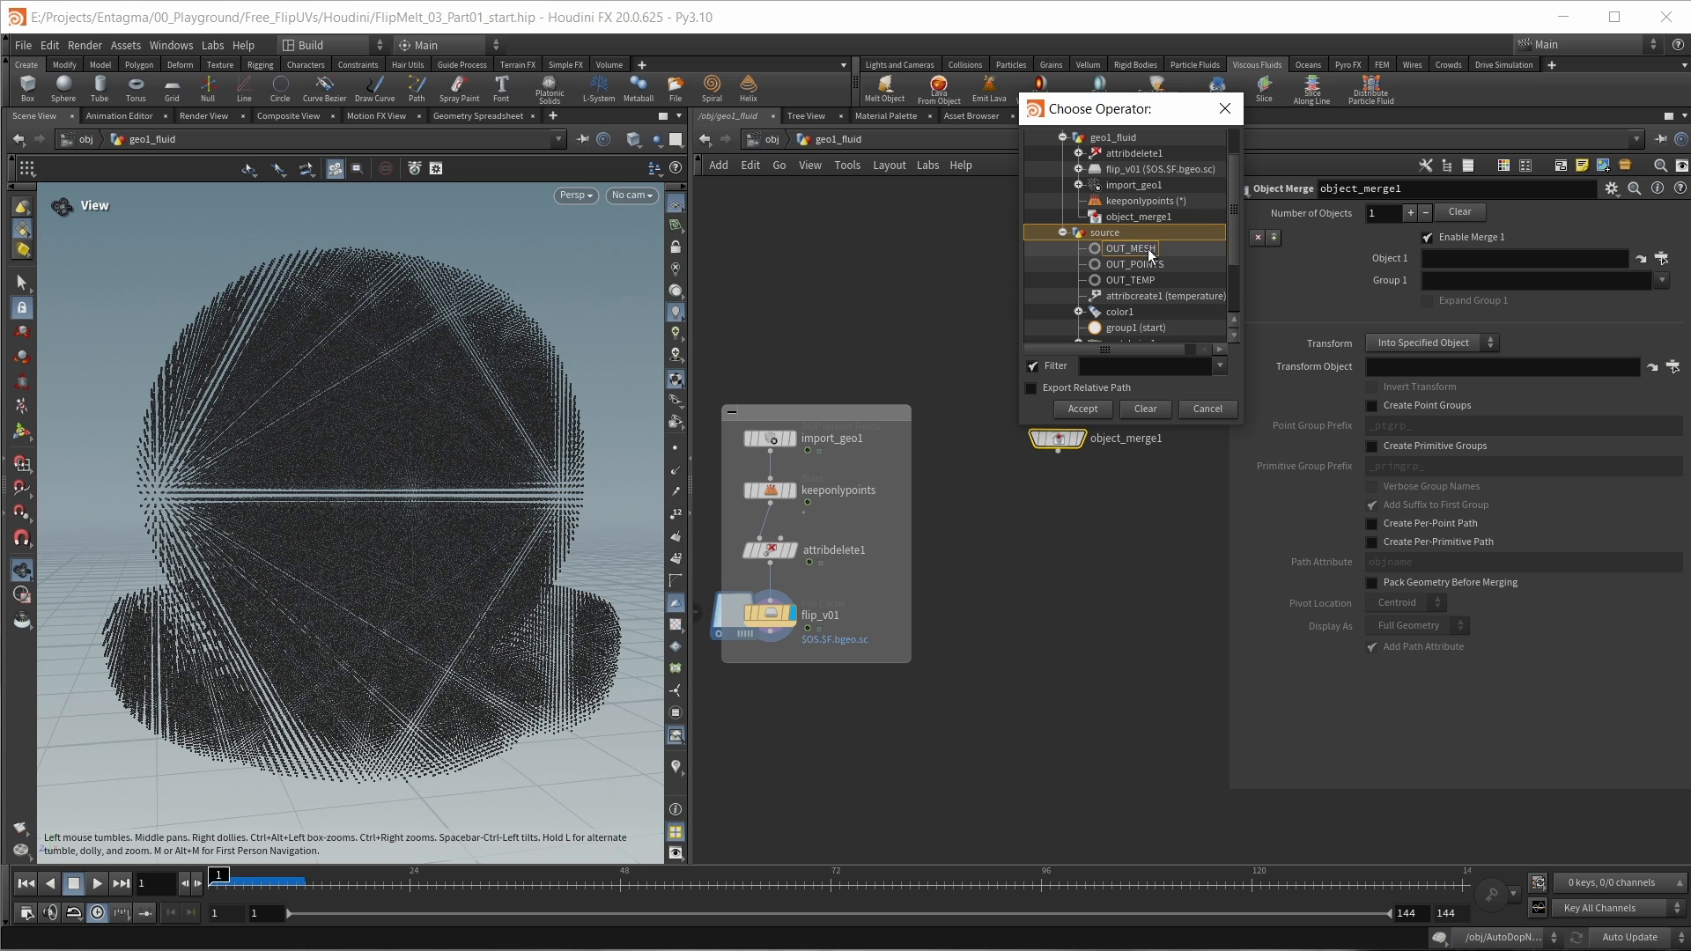
left_click(1148, 250)
left_click(1085, 410)
Step: Compare the merged source mesh with the flip_v01 particles in the viewport, ending with object_merge1 displayed
left_click(1081, 438)
left_click_drag(414, 401, 401, 440)
middle_click_drag(970, 643, 997, 661)
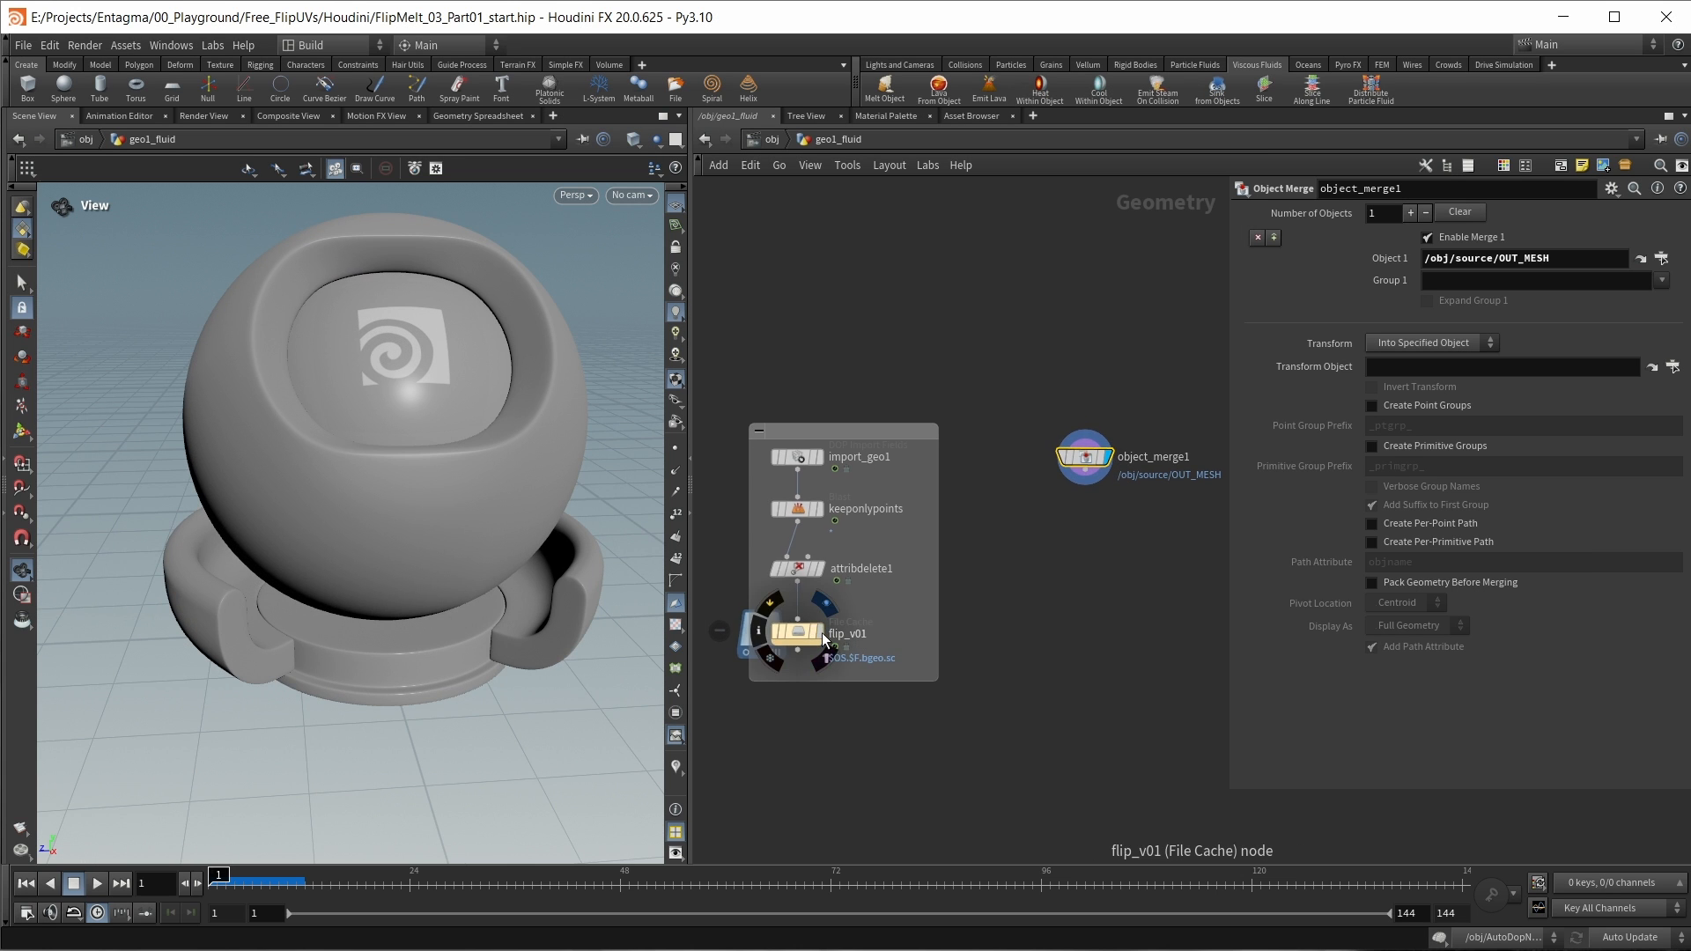
left_click(817, 632)
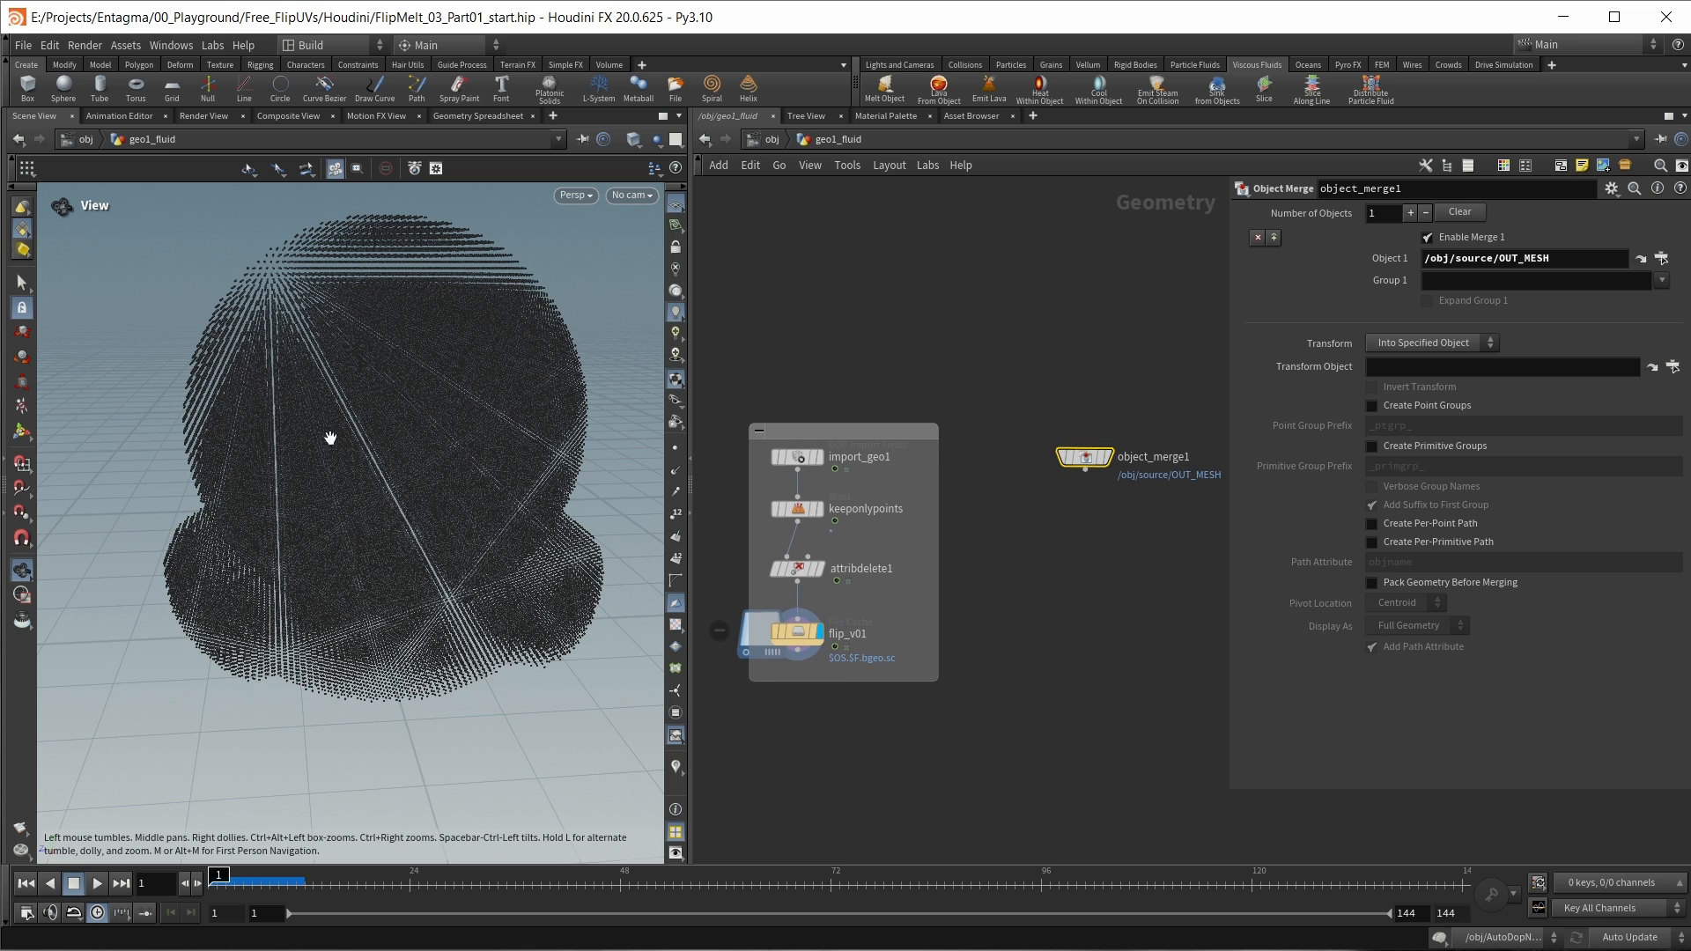
left_click(1108, 457)
middle_click_drag(1117, 539, 1010, 555)
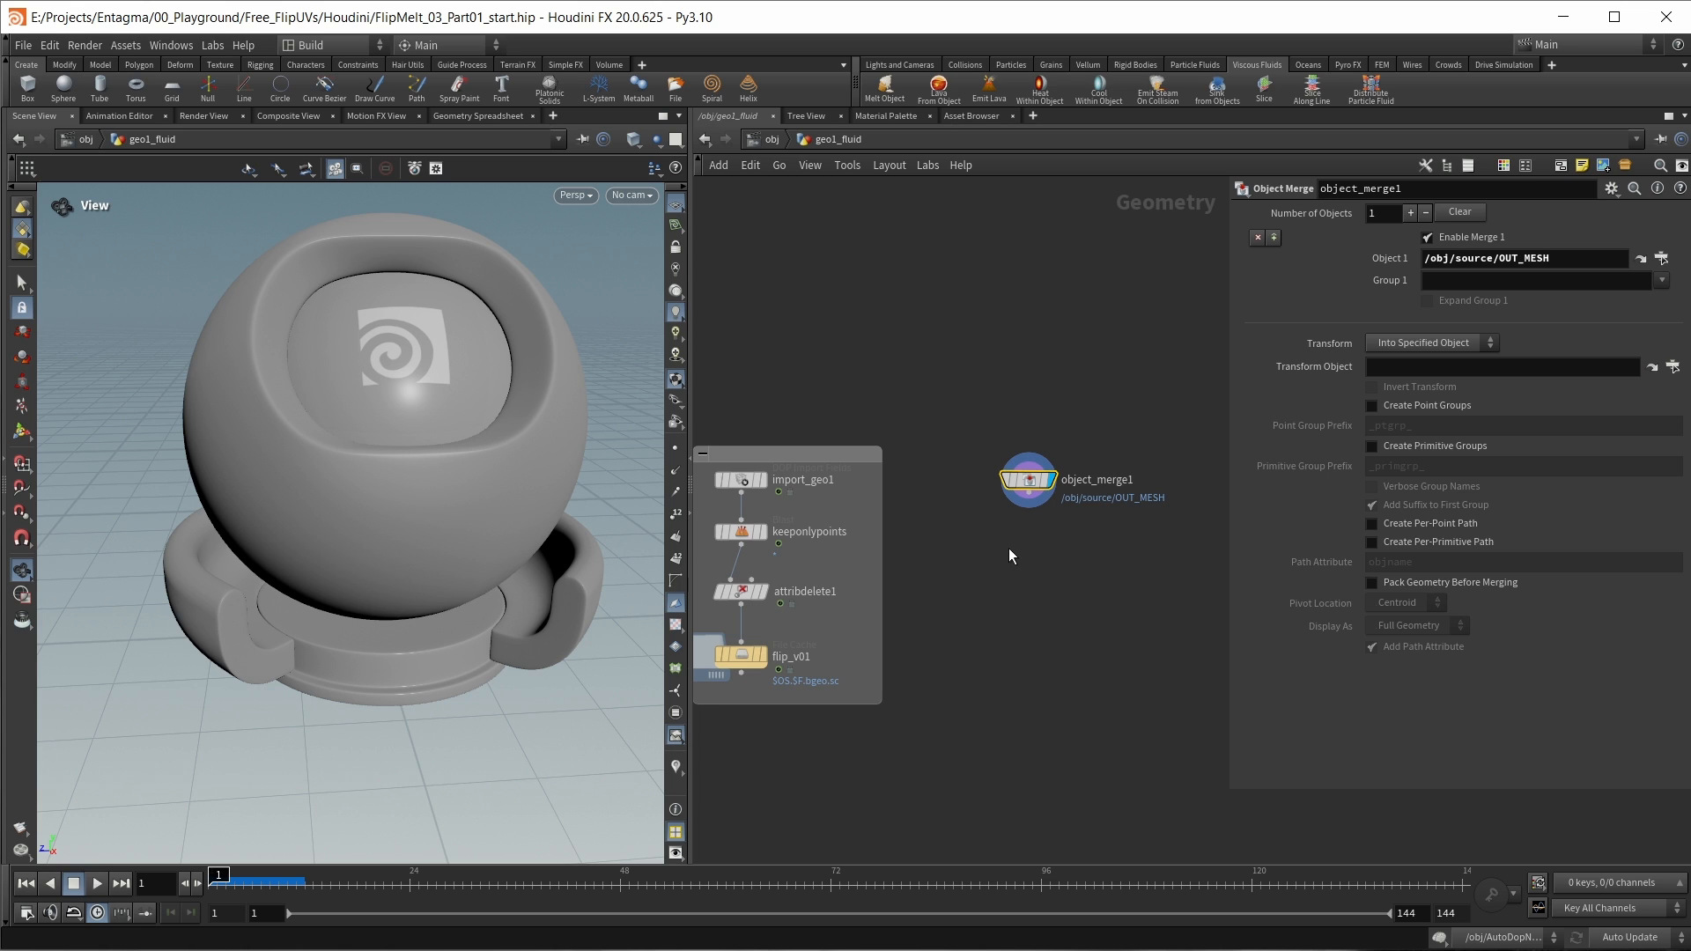
Step: Switch the viewport shading to Wireframe Ghost and examine the topology of the merged mesh up close
mouse_move(1040, 486)
left_click(634, 141)
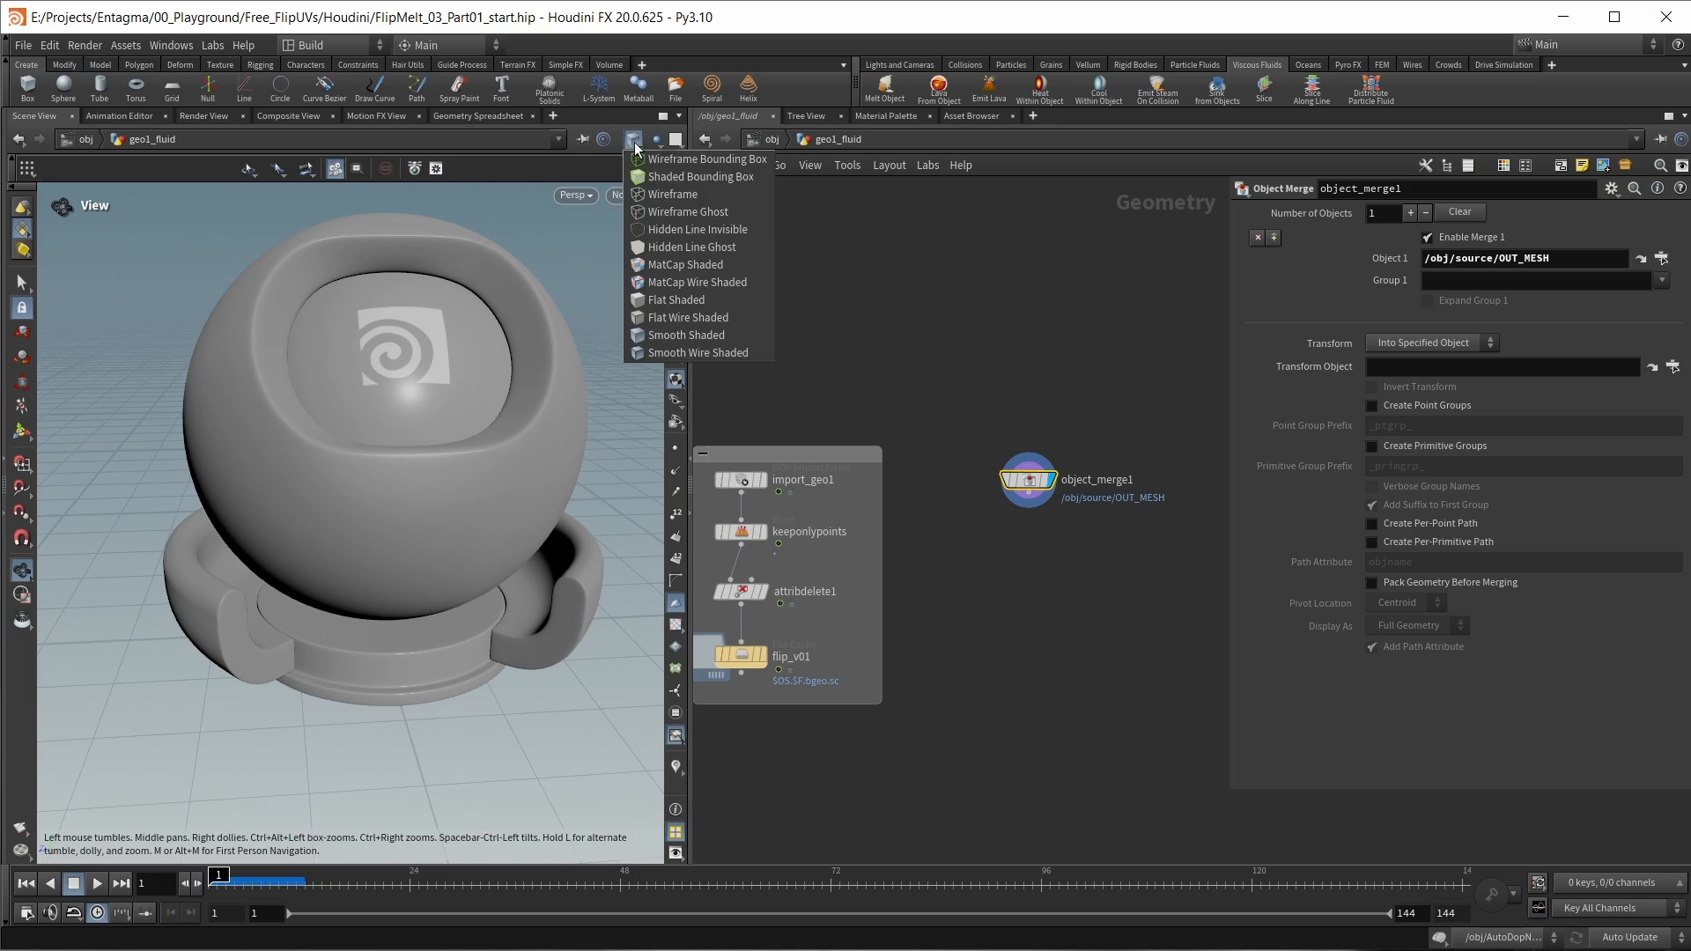
left_click(667, 212)
scroll(345, 291, "up", 6)
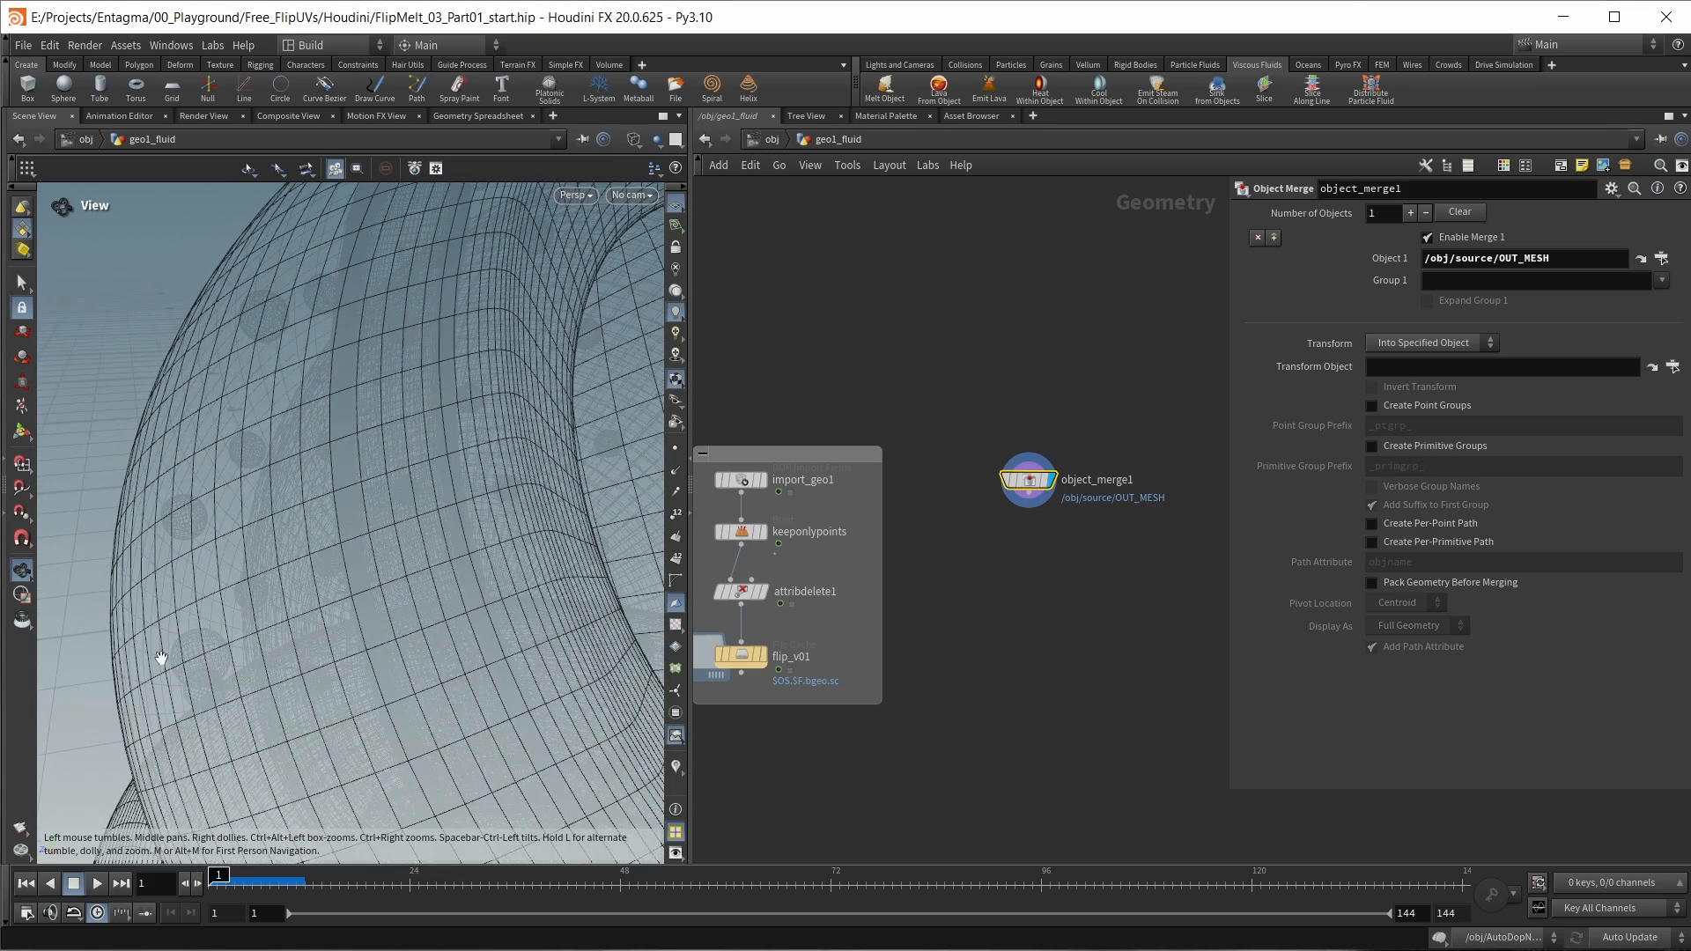
left_click_drag(369, 404, 318, 298)
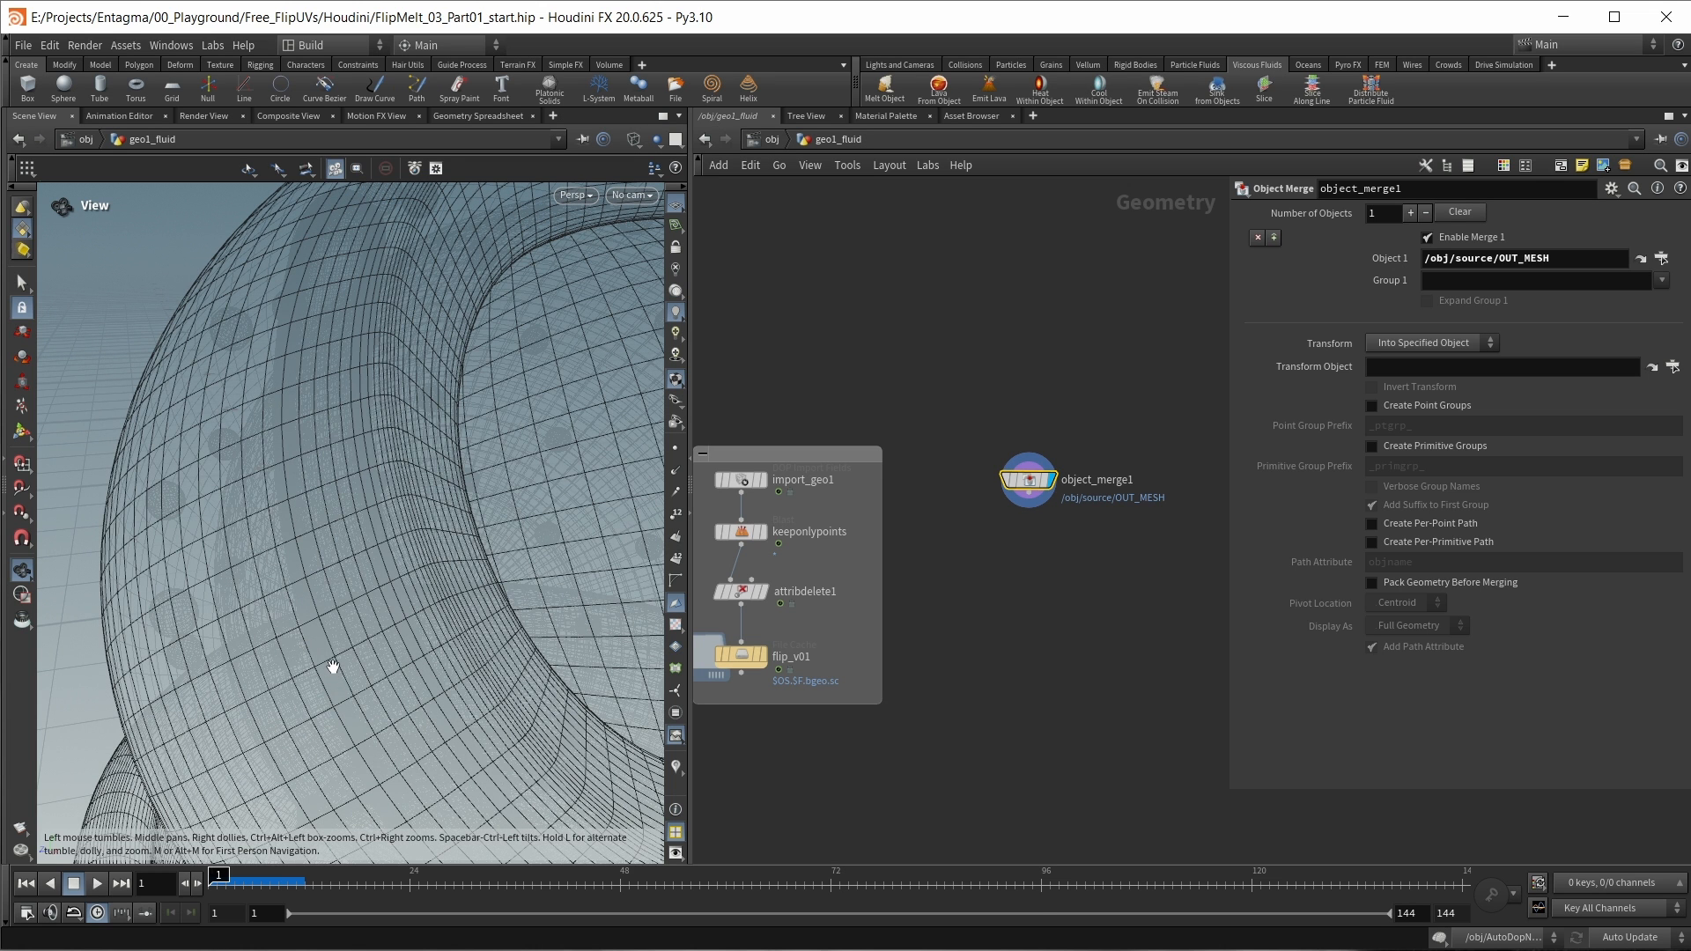
scroll(324, 540, "down", 3)
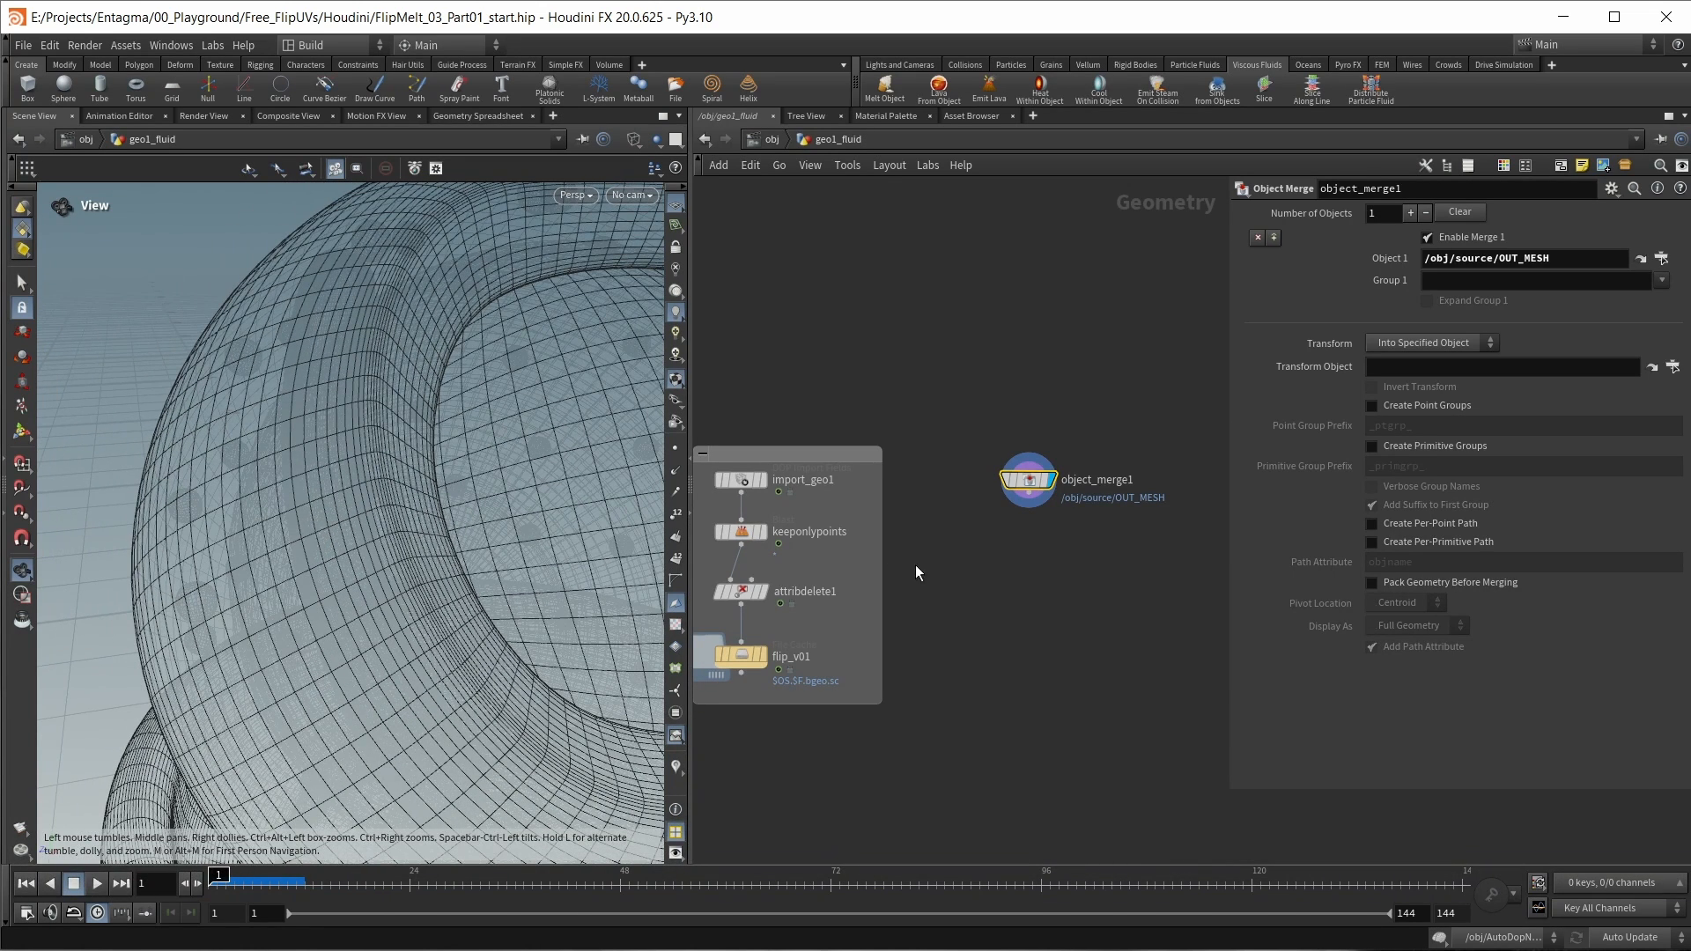
key("Tab")
type("blast")
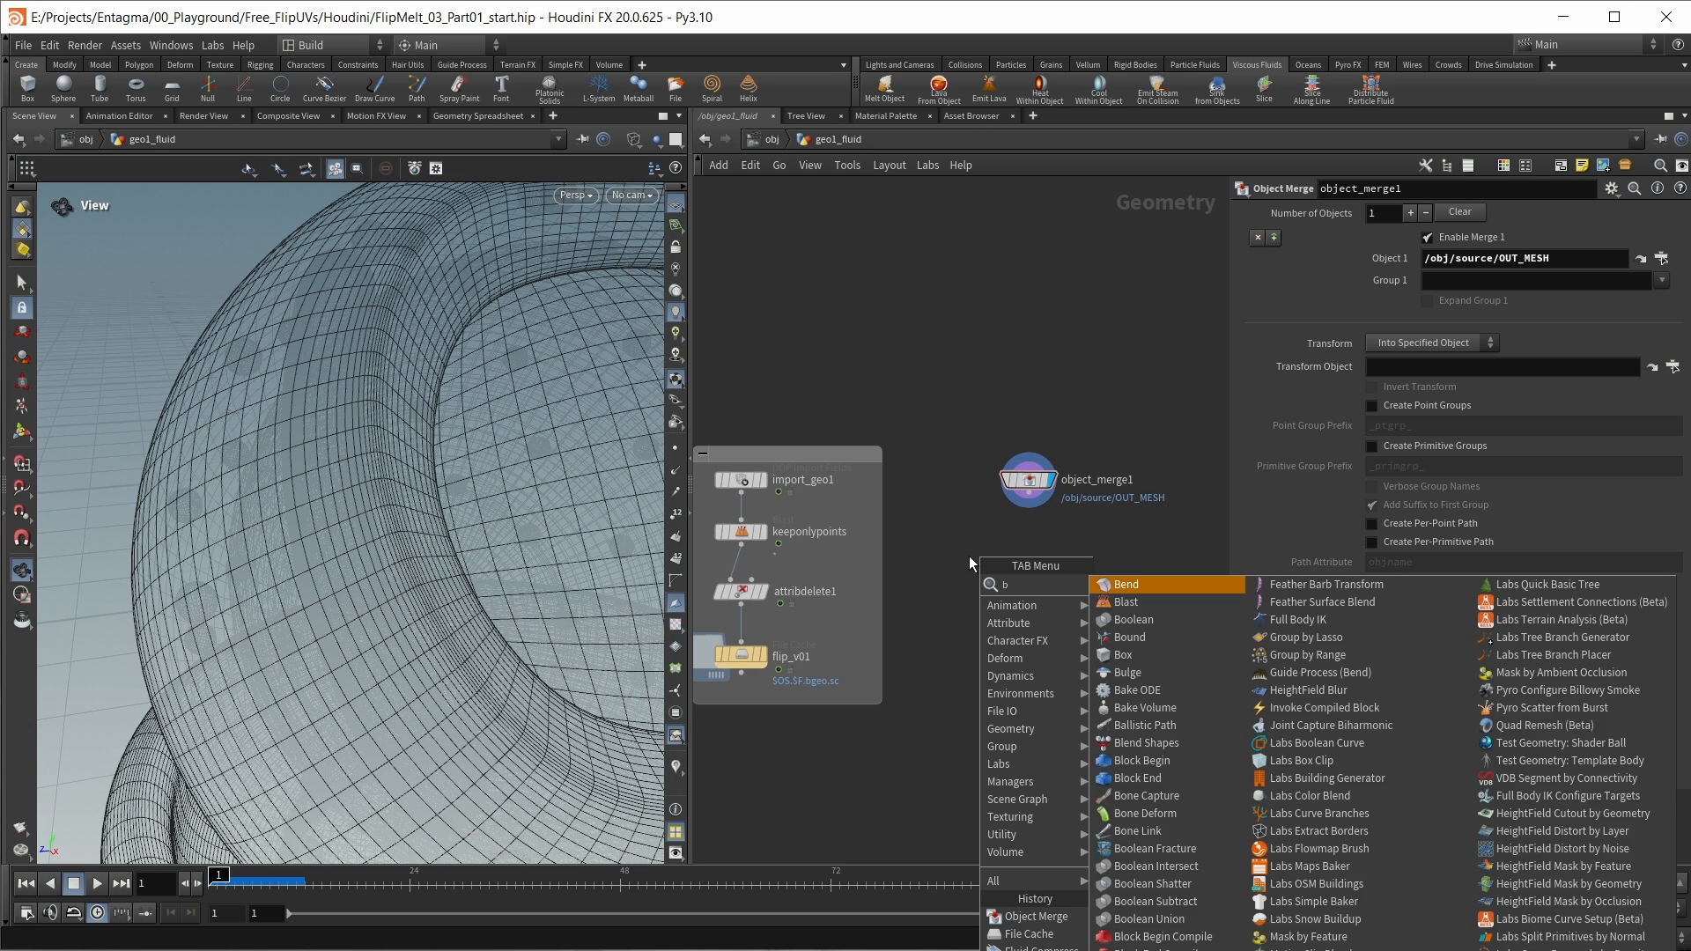
key("Return")
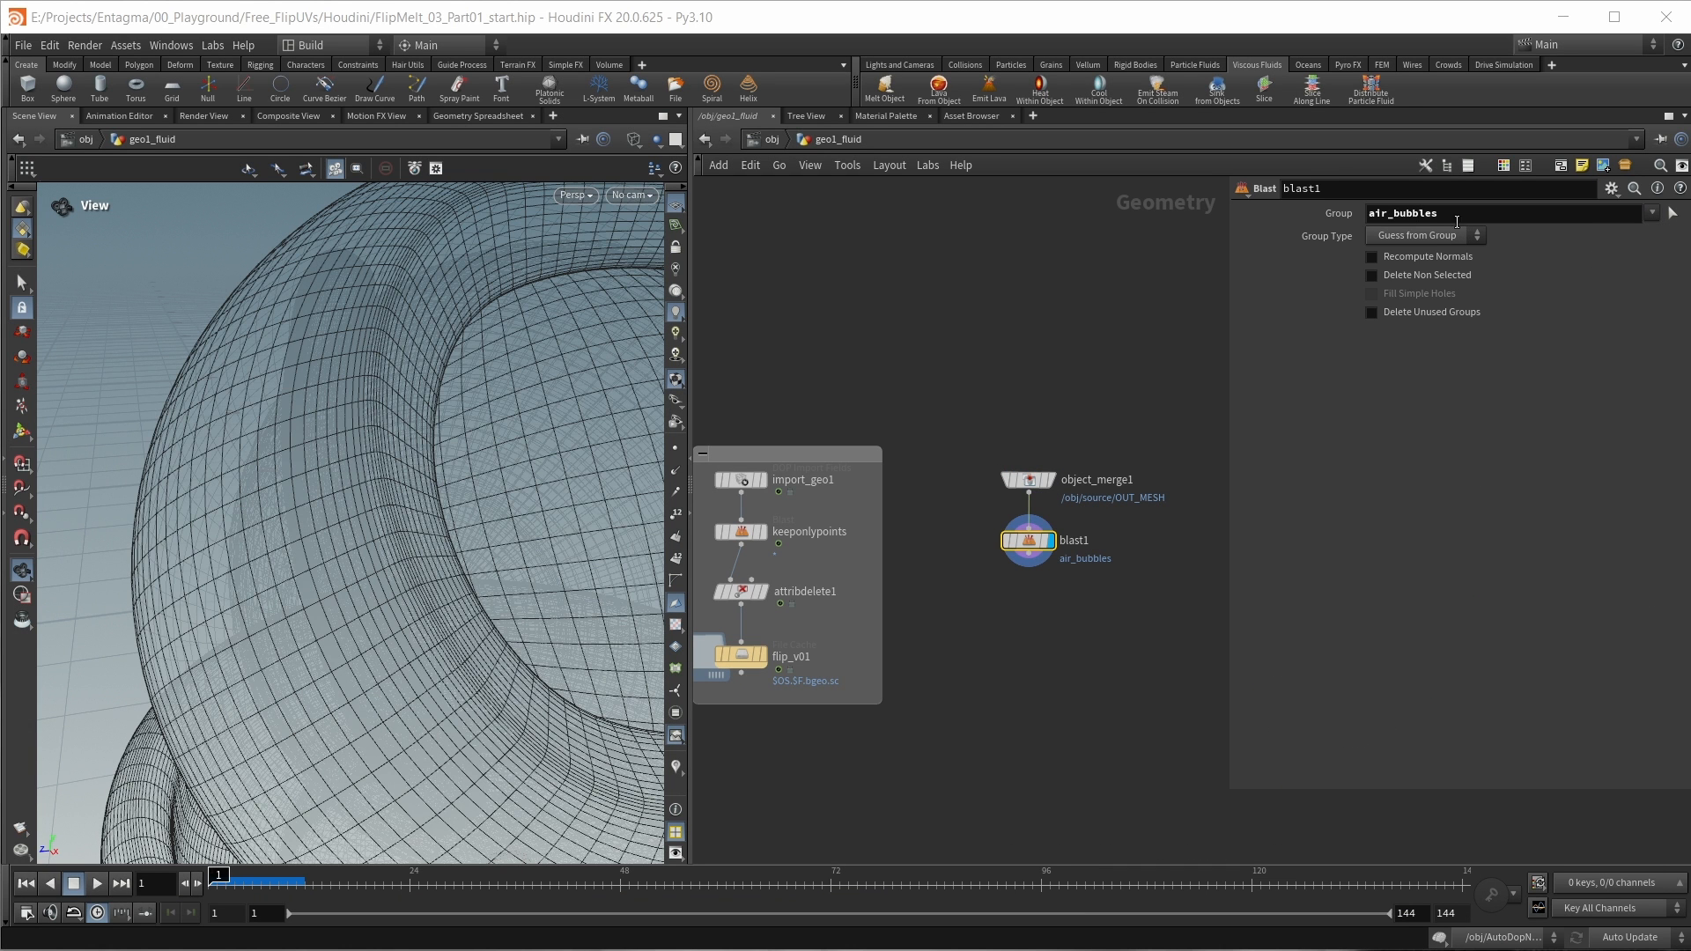
type("@name=SubsurfaceBars")
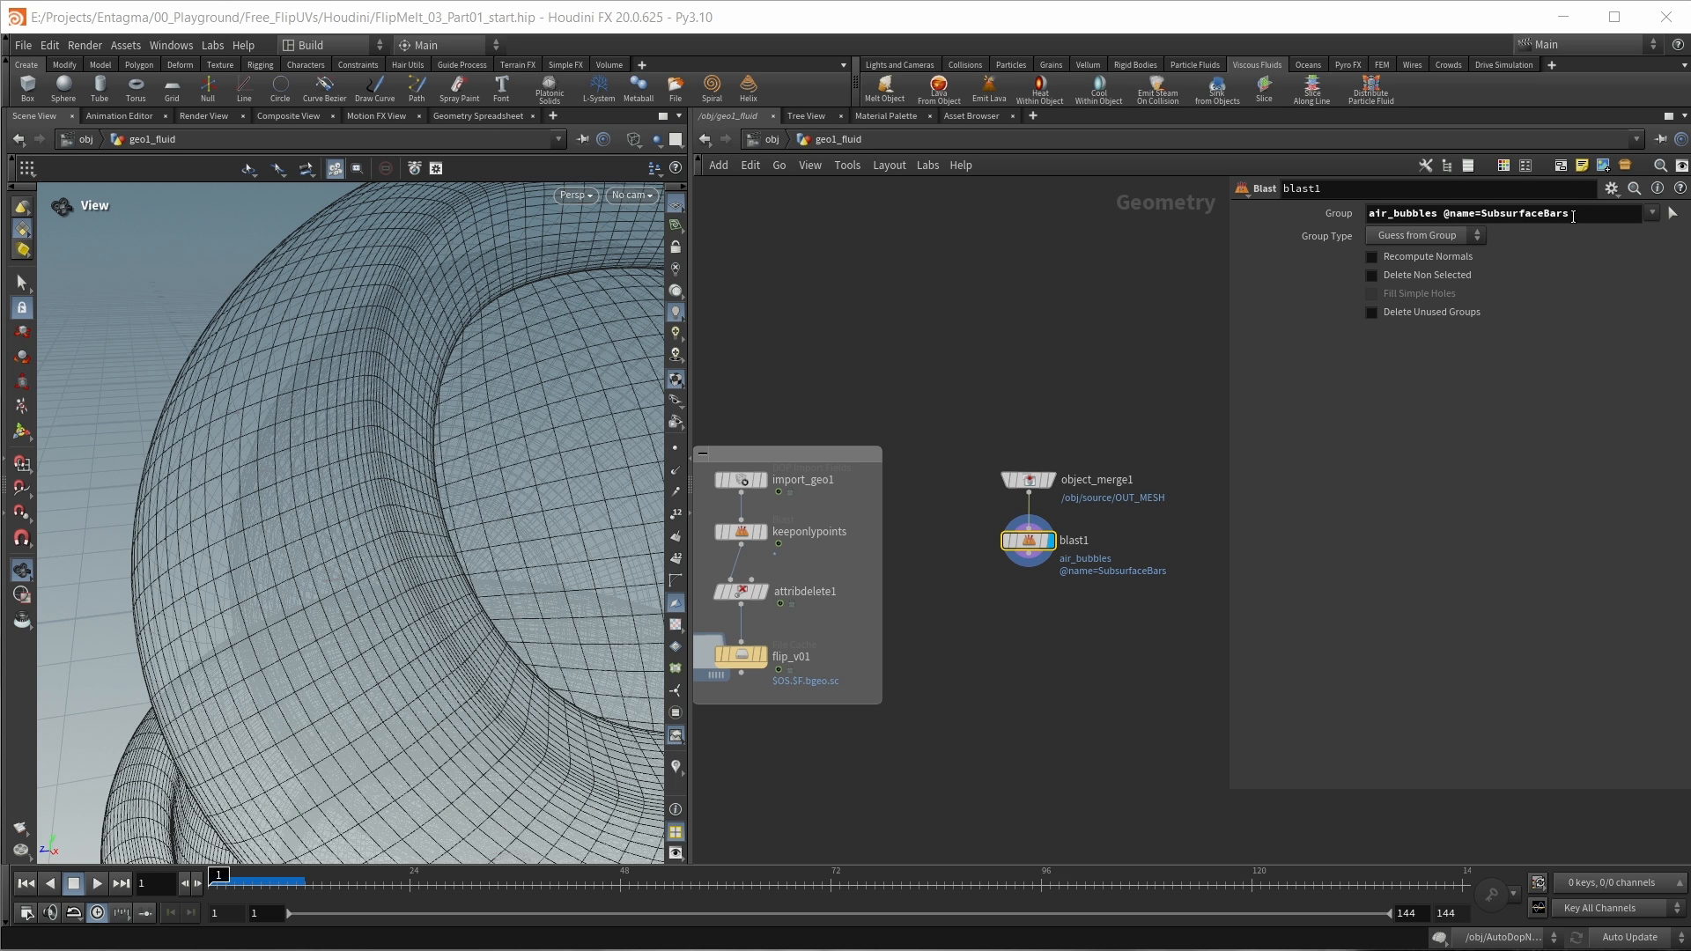
left_click(1652, 215)
left_click(1652, 216)
key("l")
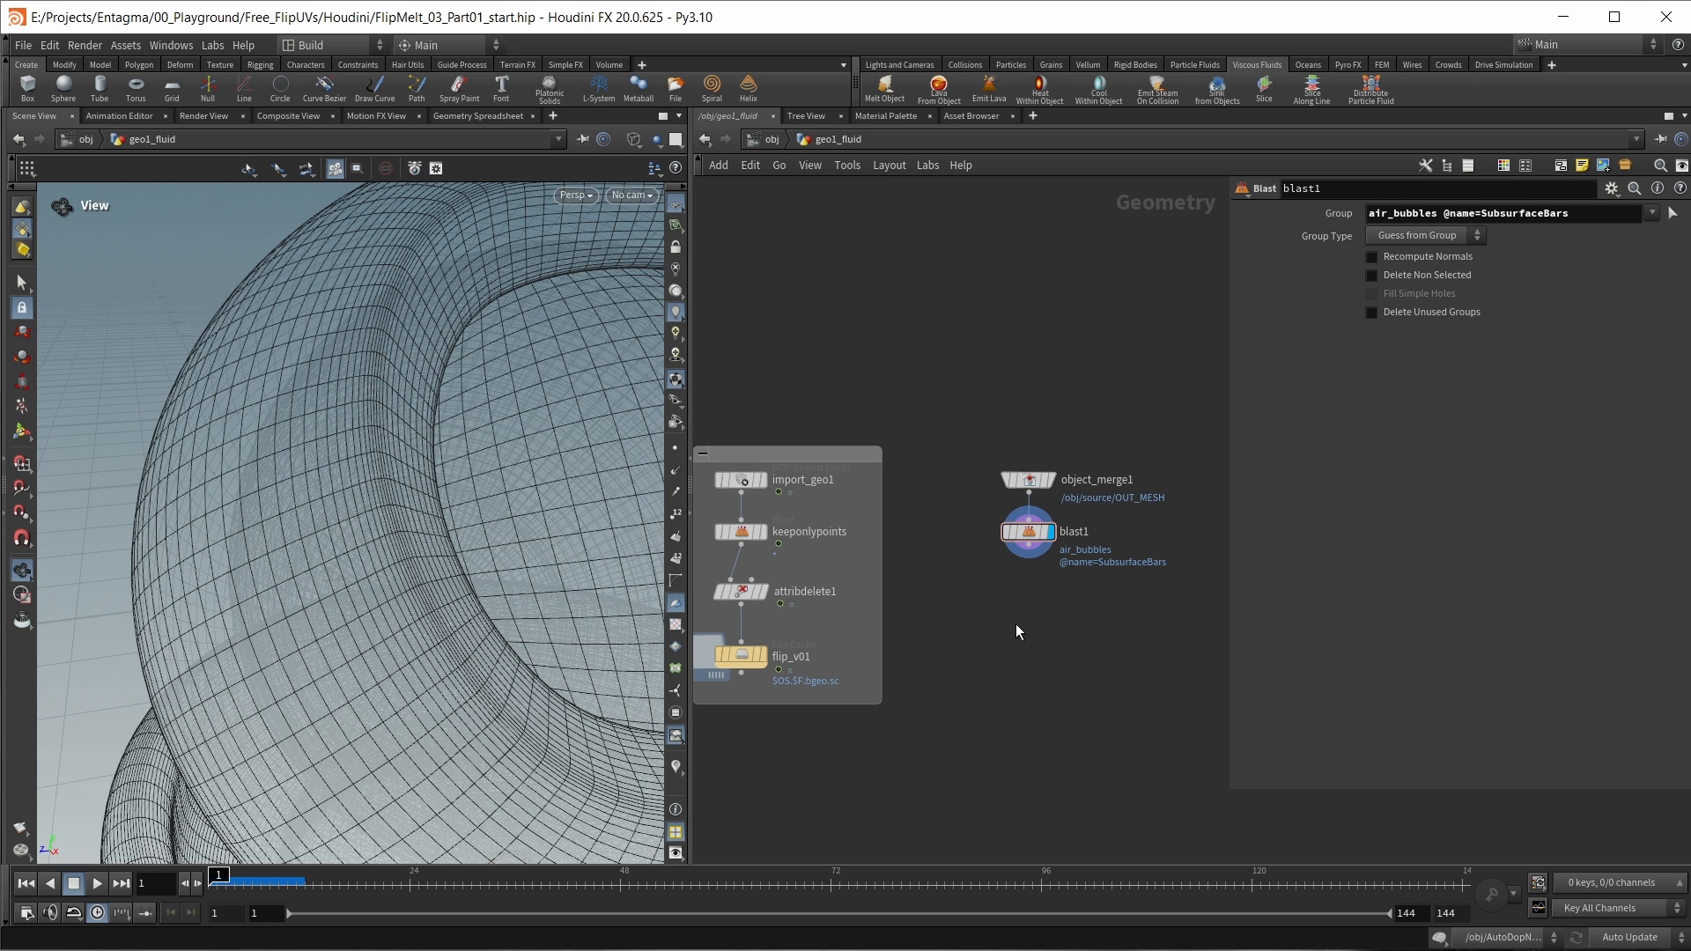
Step: Add an Attribute Delete node after blast1 that removes the primitive attributes shop_materialpath and path
key("Tab")
type("at")
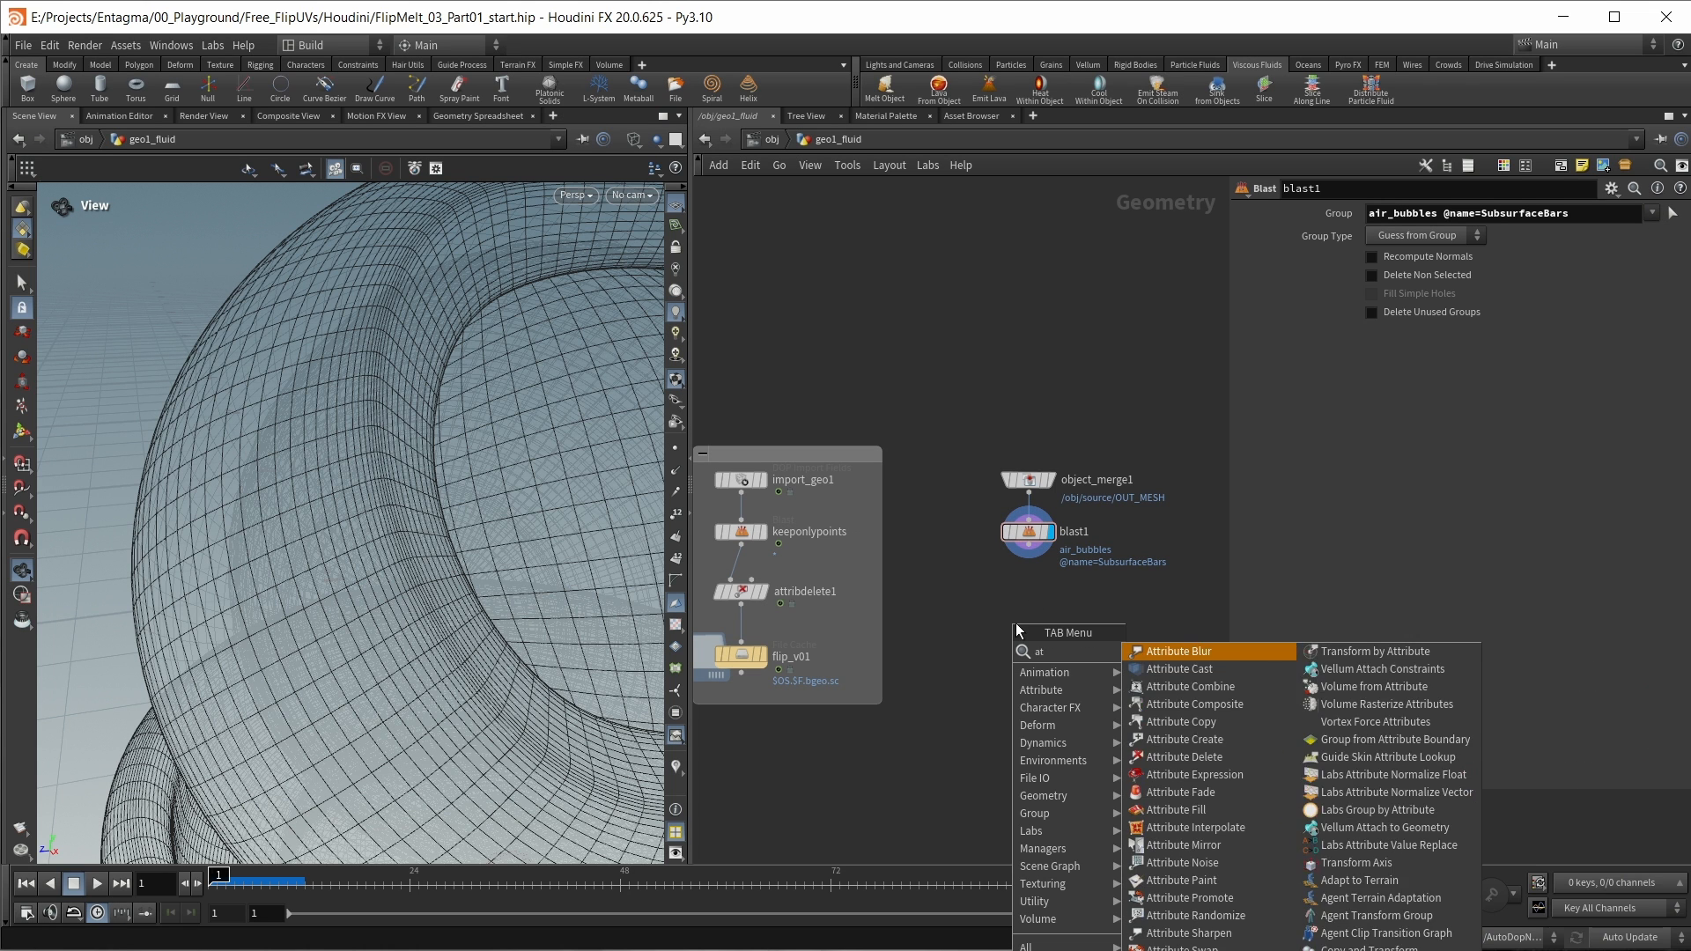
type("tribd")
key("shift+Return")
left_click(1673, 295)
left_click(1680, 313)
left_click(1672, 294)
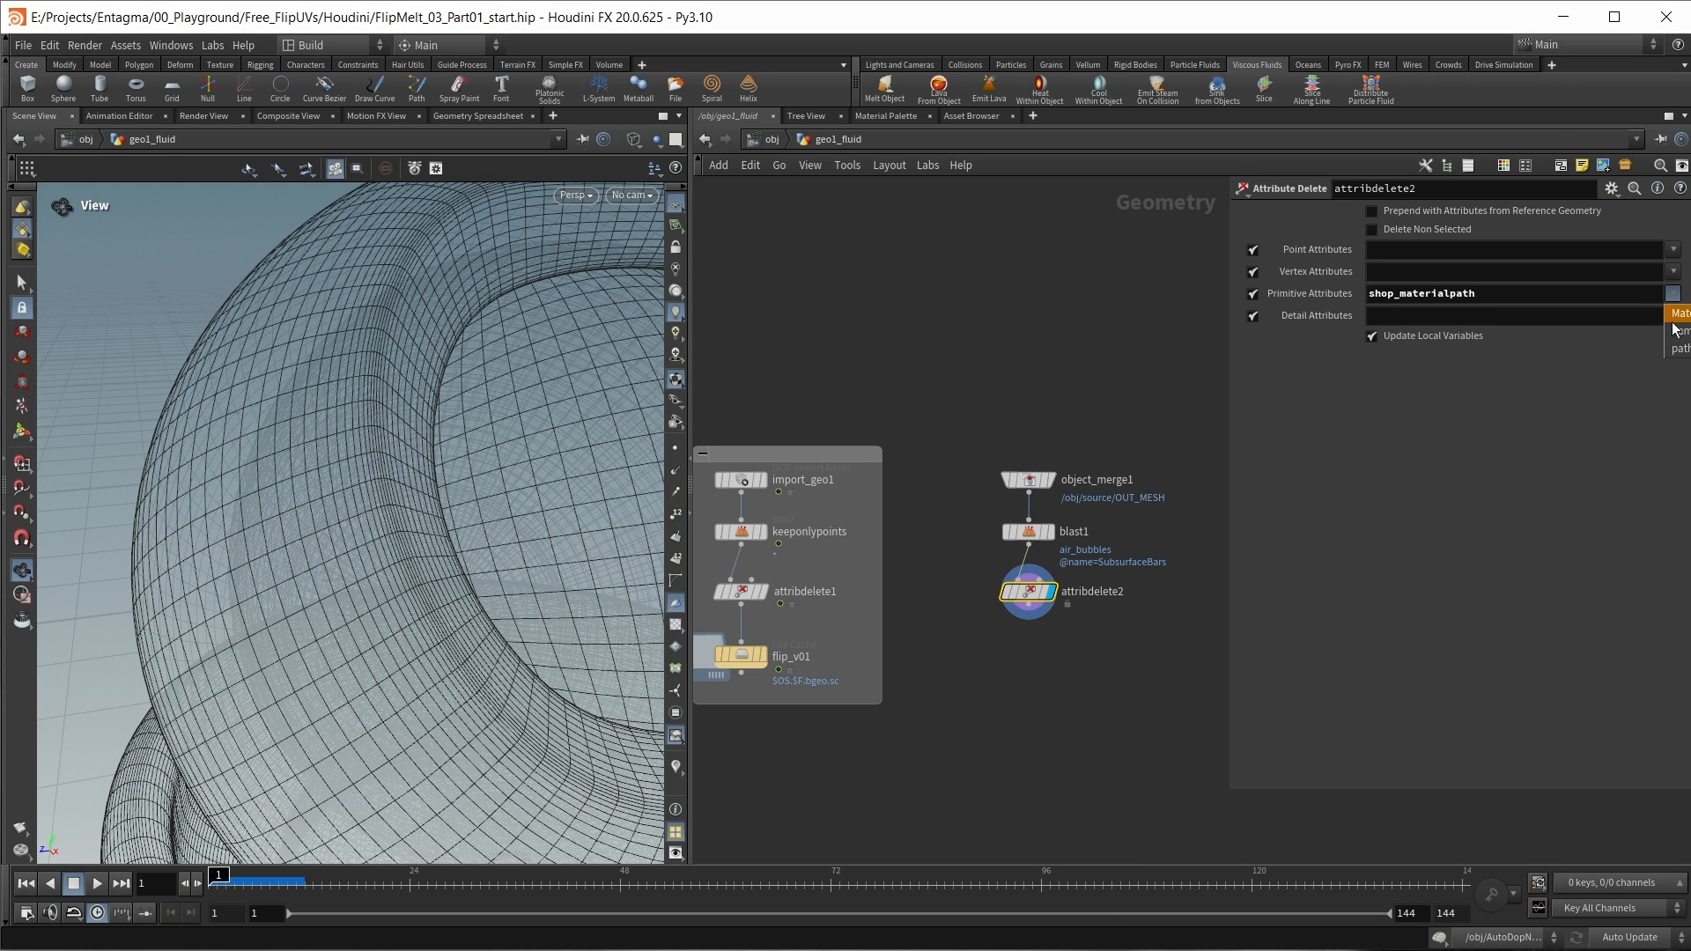
left_click(1677, 349)
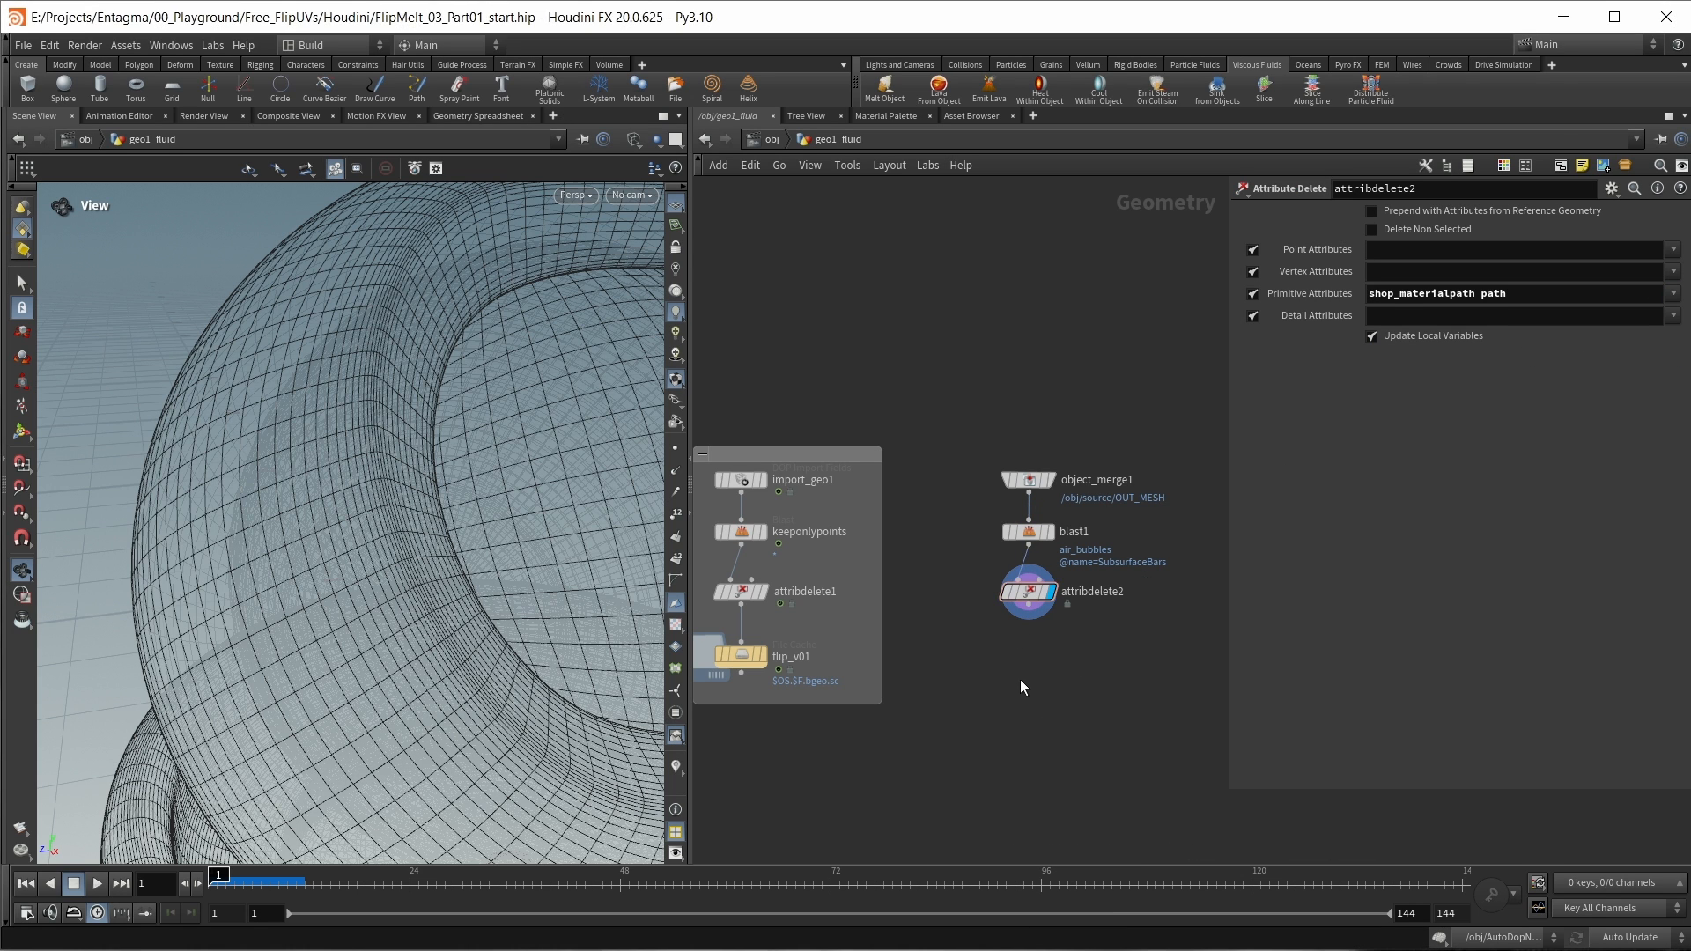
Step: Add a Group Delete node after attribdelete2 with Group Names set to * to remove every group
key("Tab")
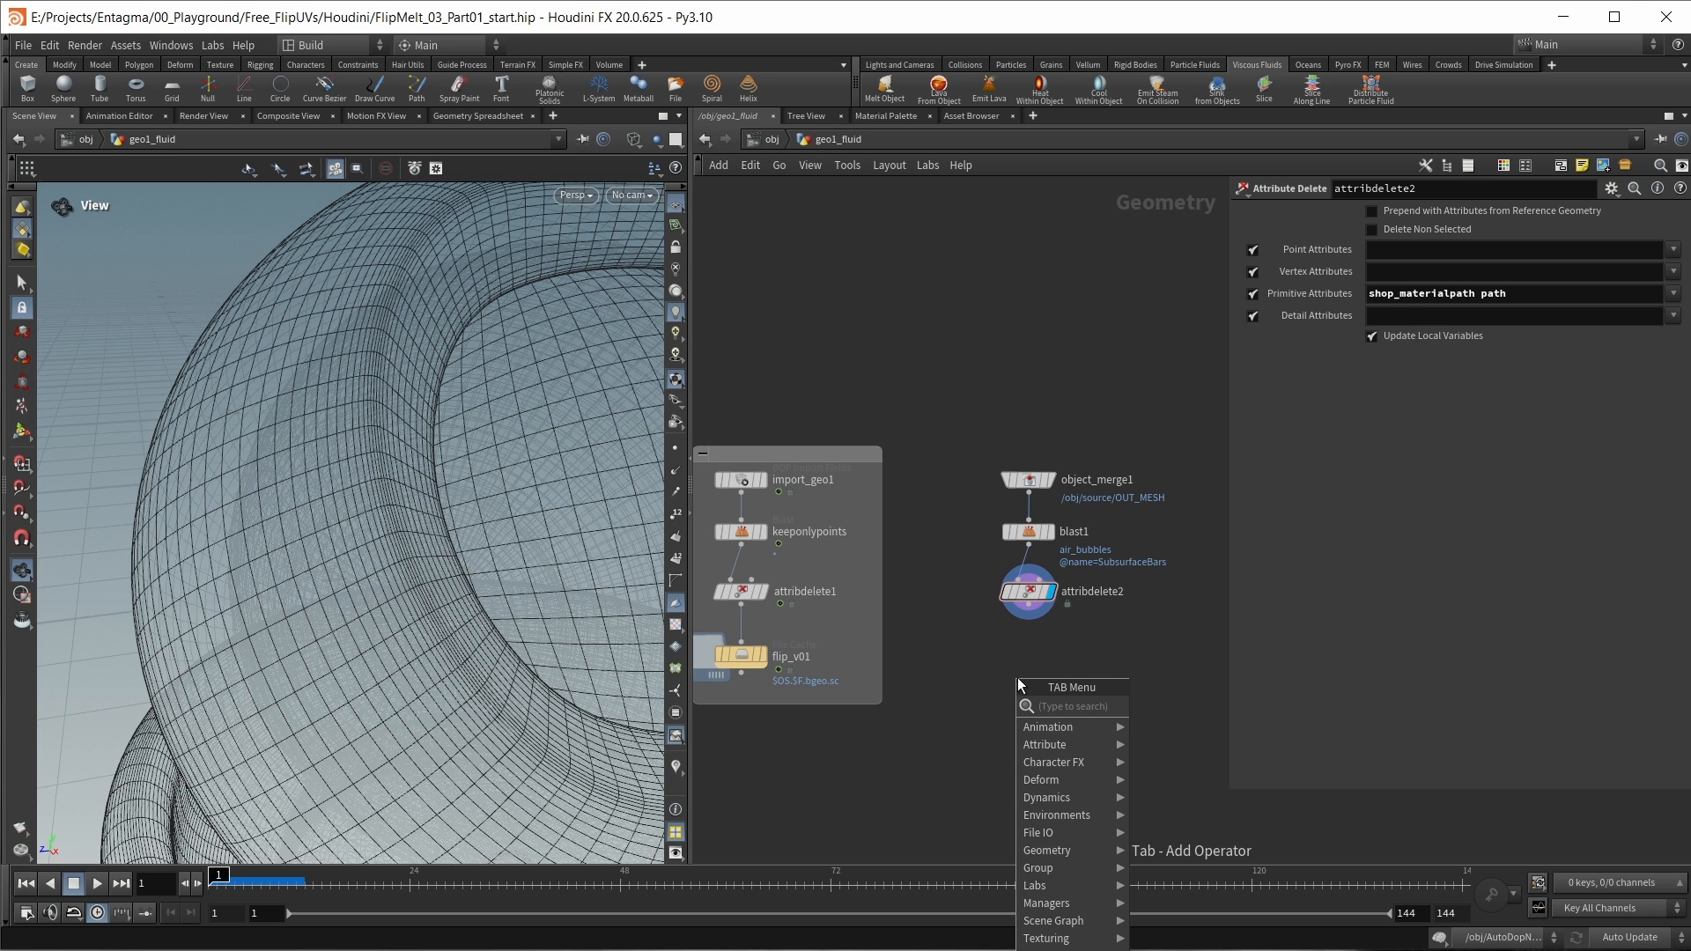
type("groupd")
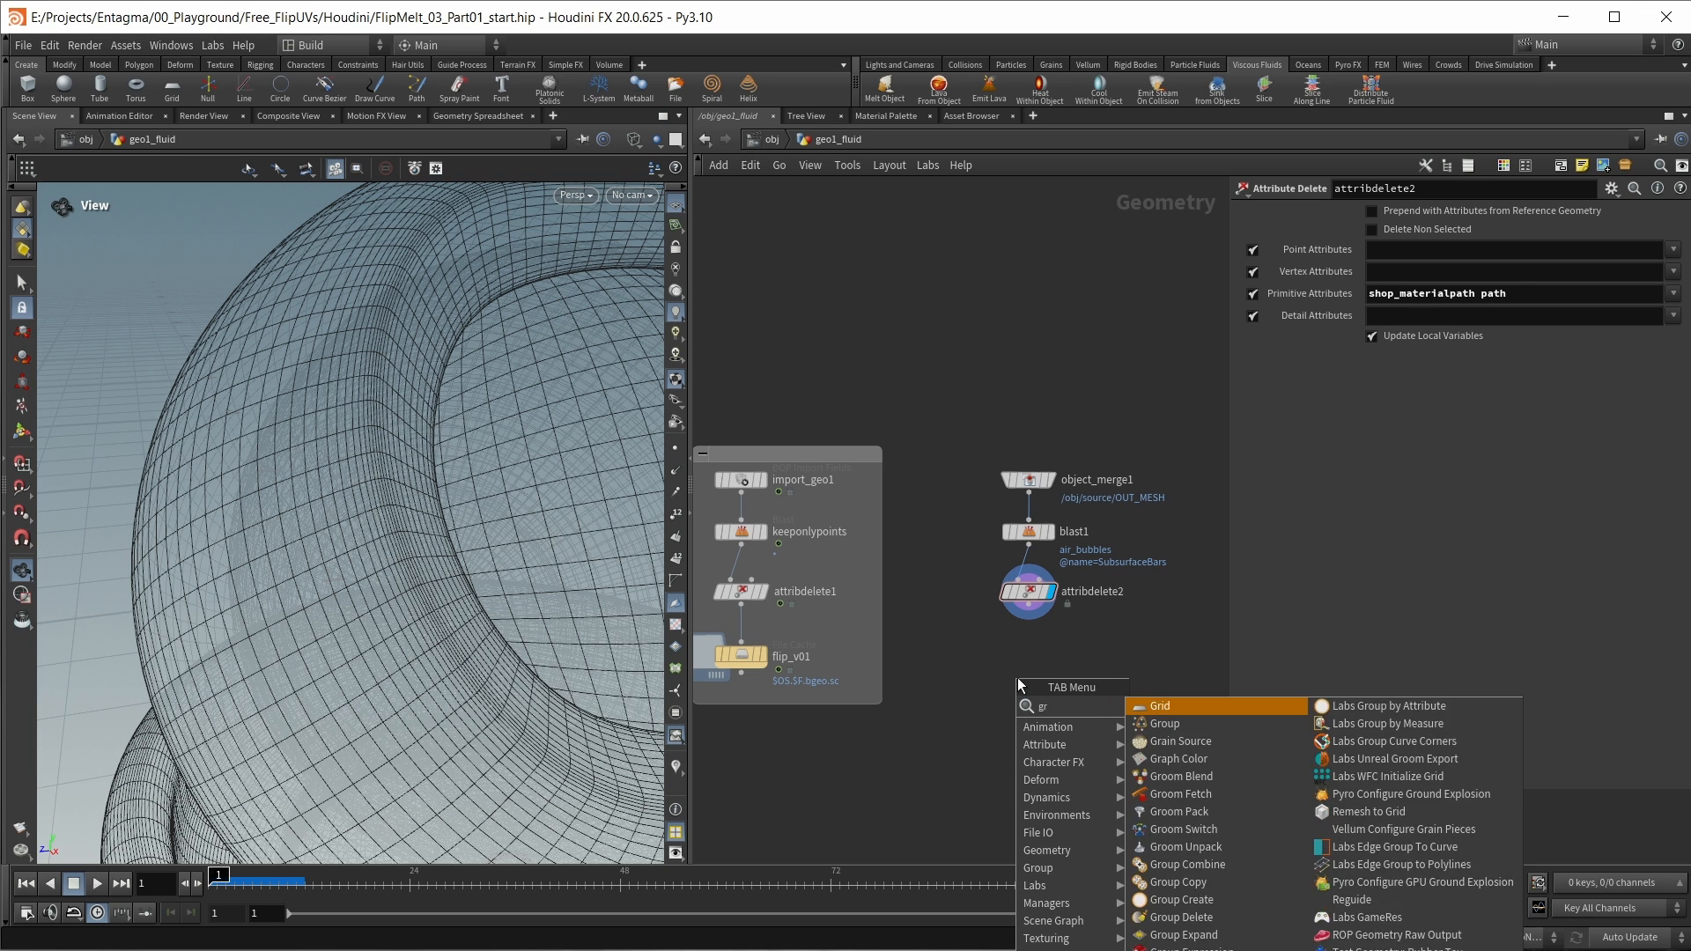
key("Return")
left_click(1026, 659)
left_click(1537, 261)
type("*")
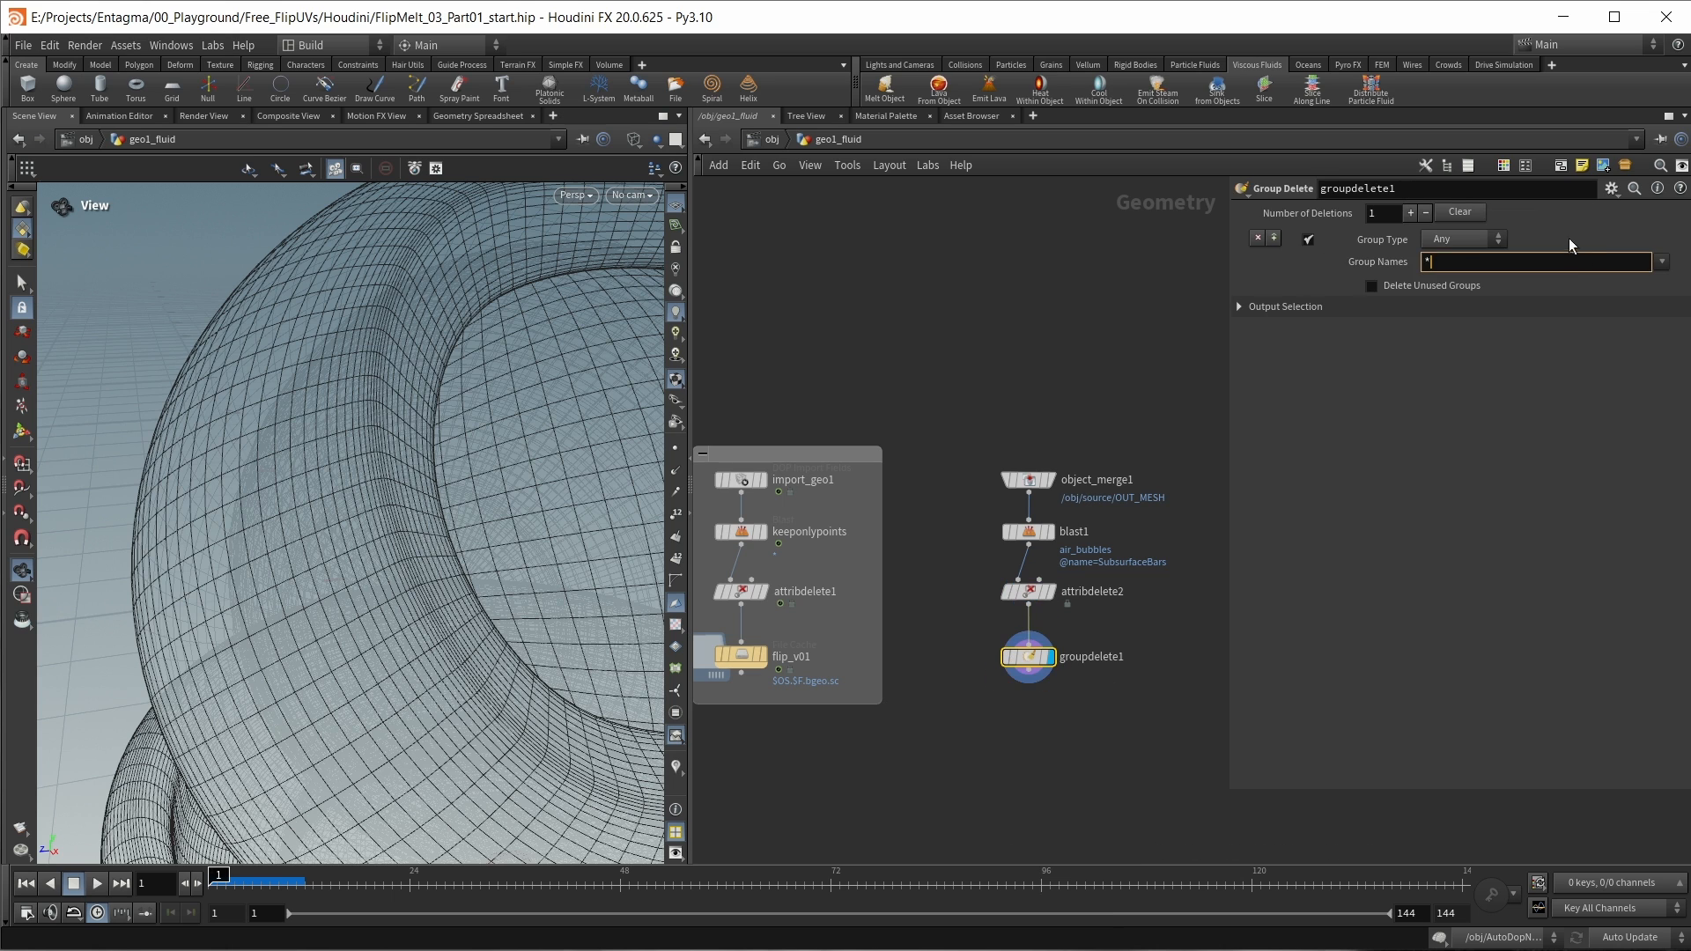
key("Return")
Step: Check groupdelete1's node info for the remaining attributes and inspect the whole cleaned mesh in the viewport
left_click(990, 656)
left_click_drag(1224, 350, 1029, 236)
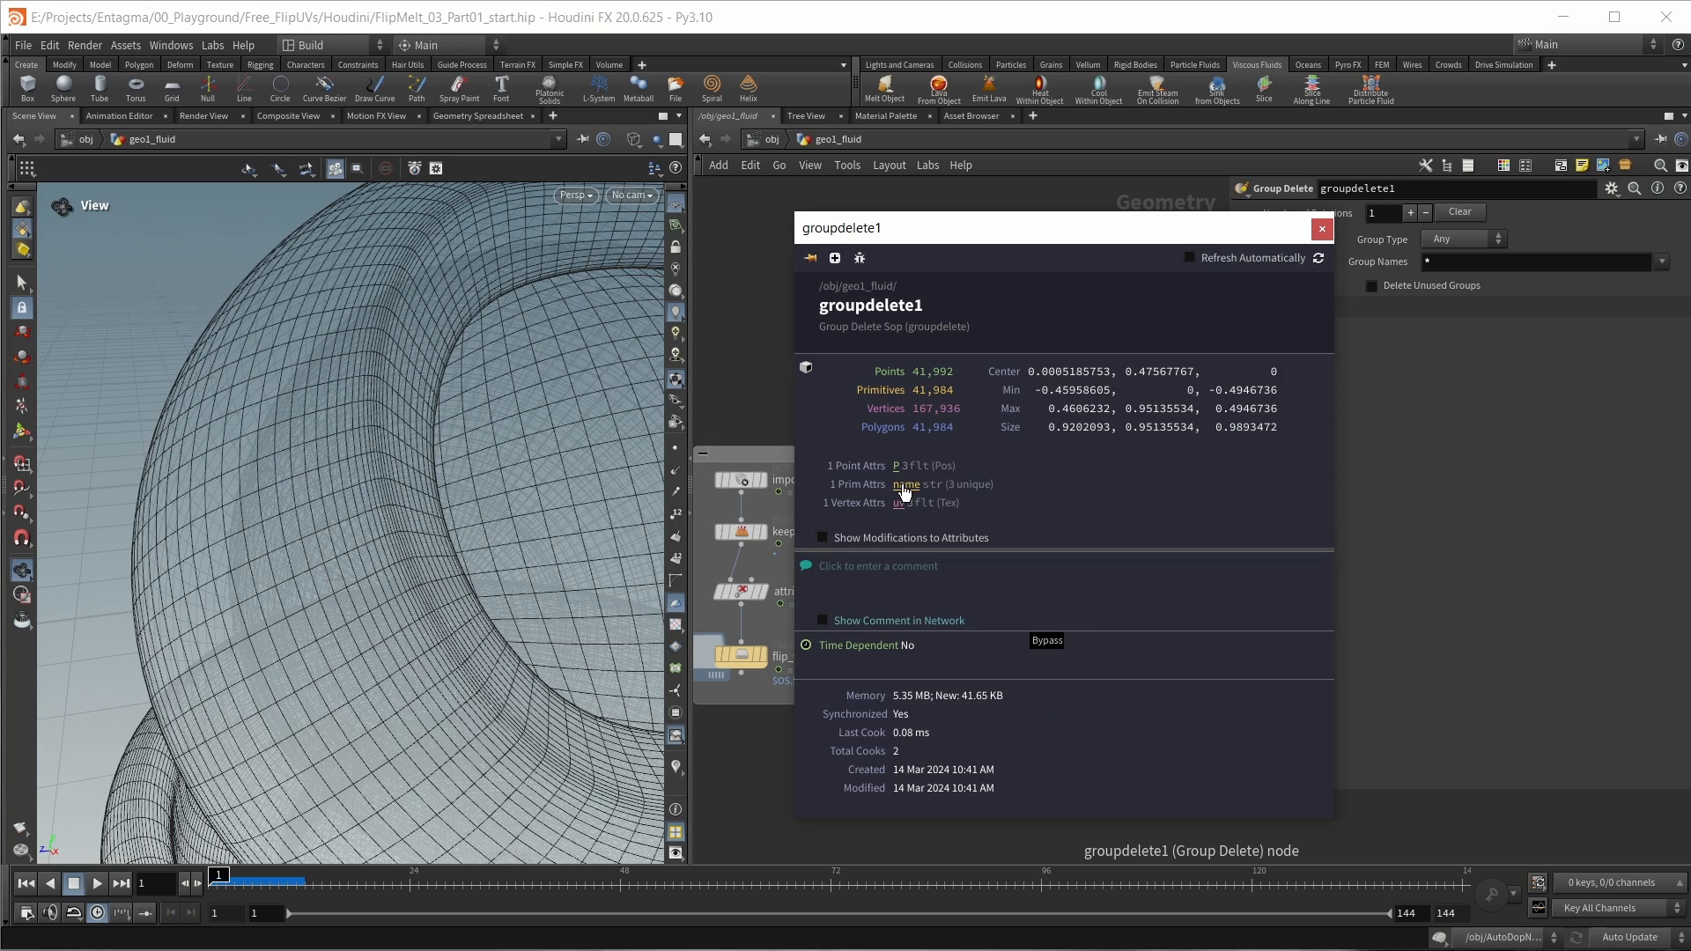
scroll(494, 546, "down", 8)
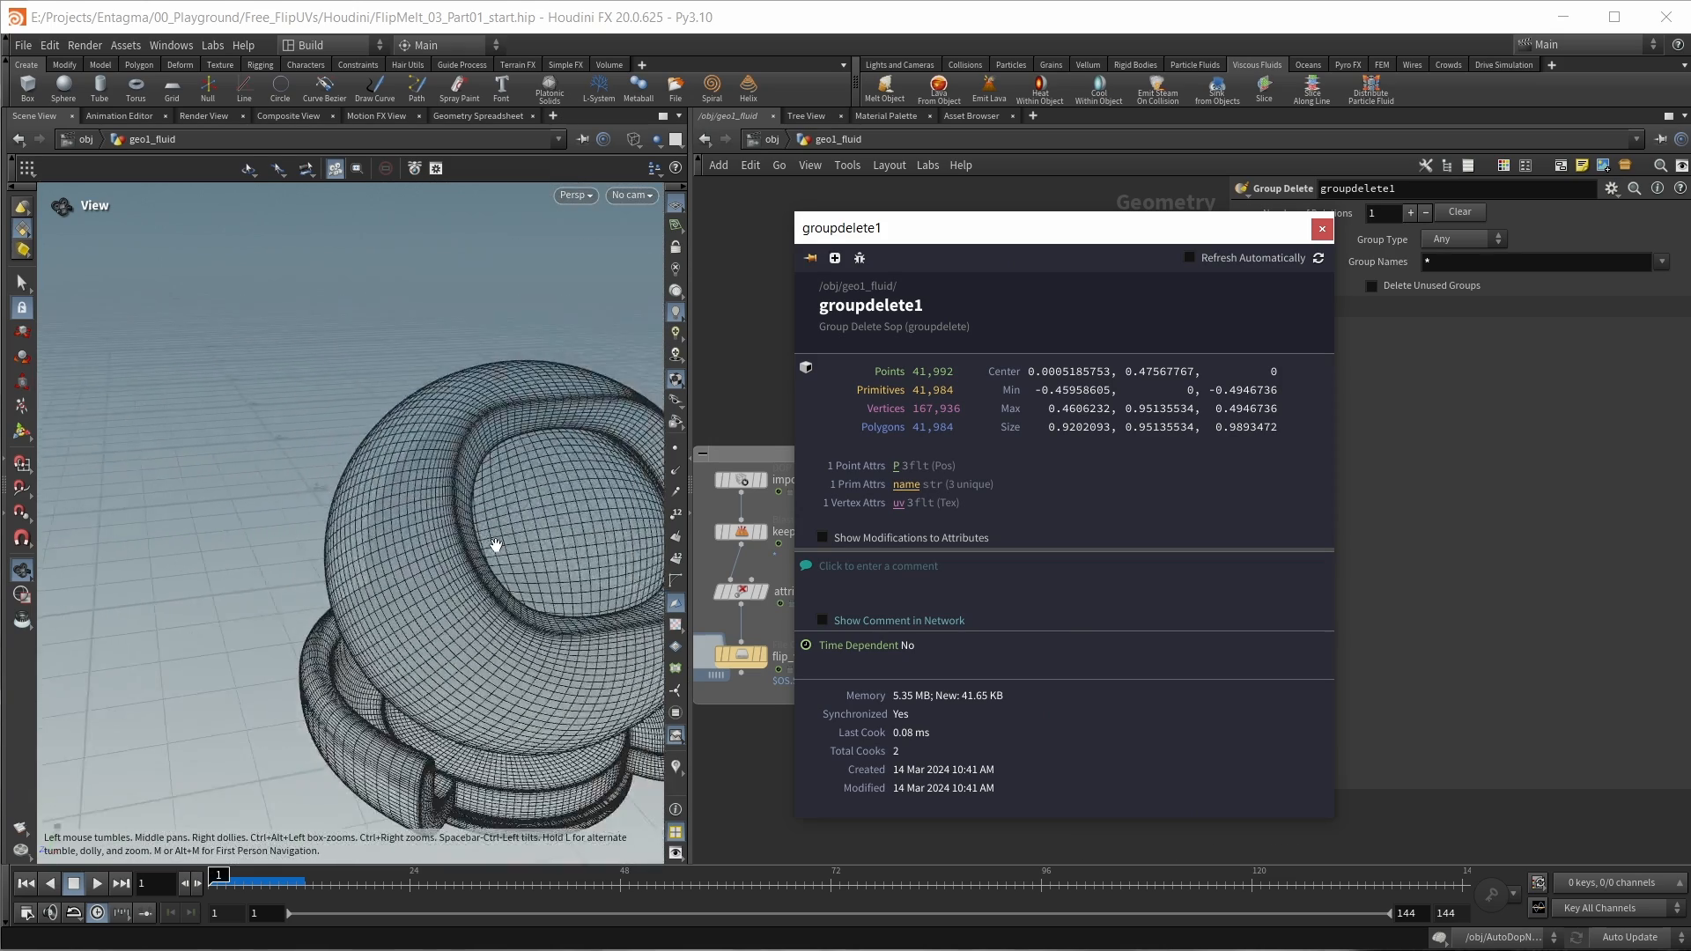
middle_click_drag(494, 546, 340, 472)
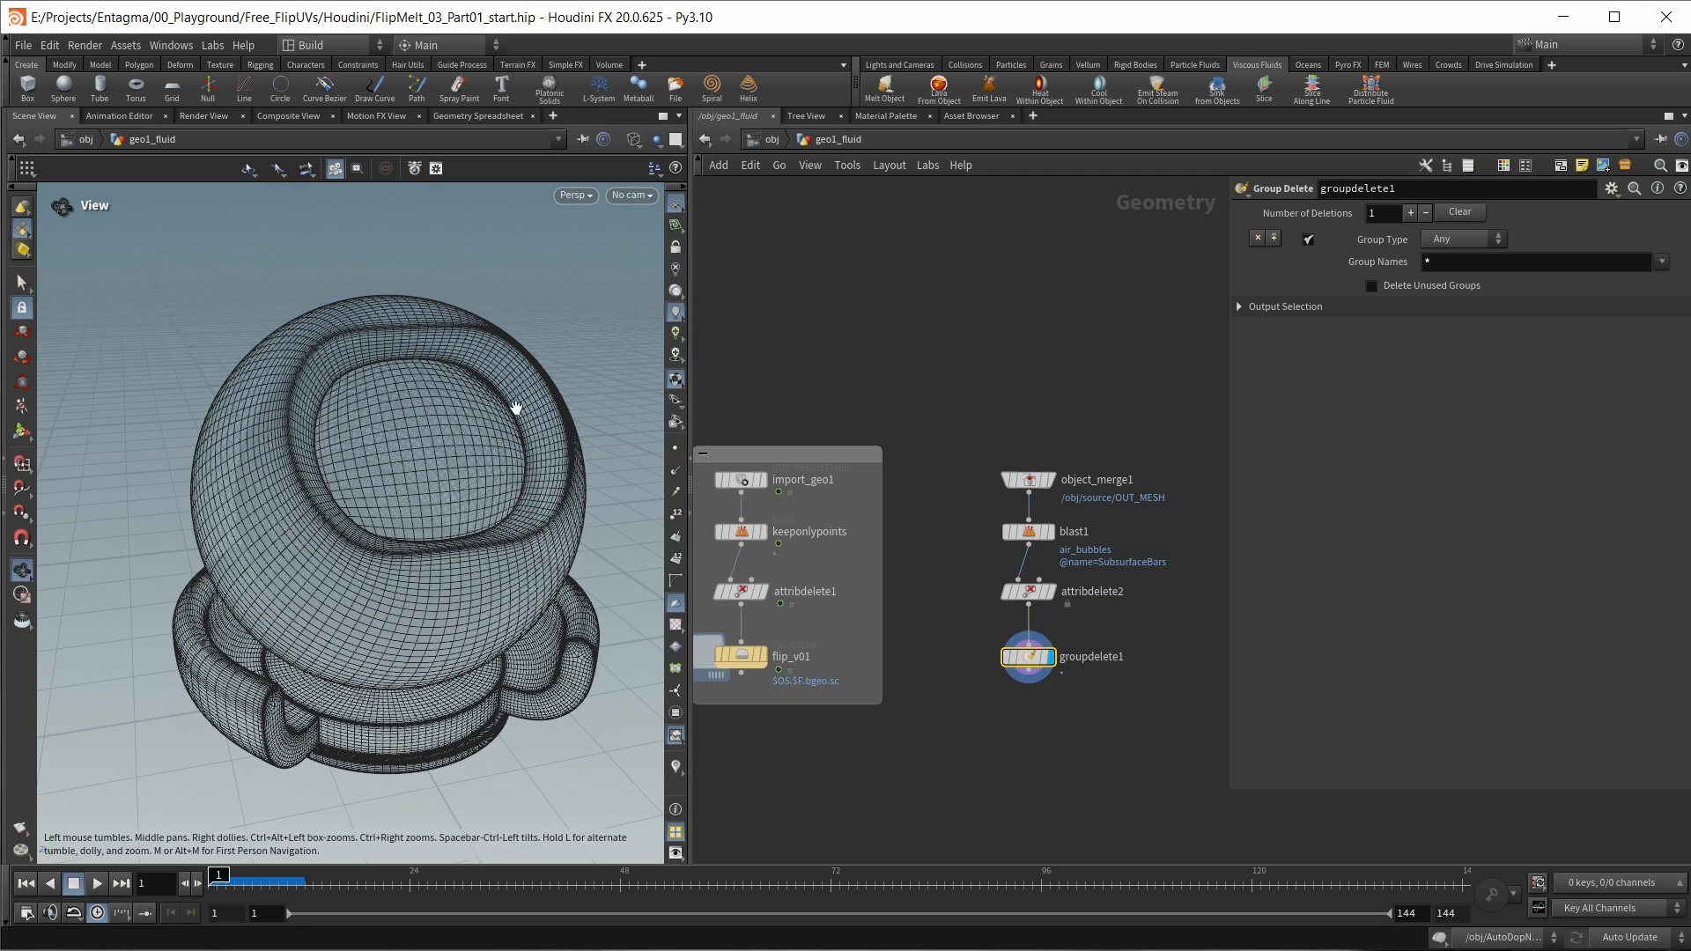
Step: Add a Normal node after groupdelete1 that adds the normals to Points
middle_click(1030, 656)
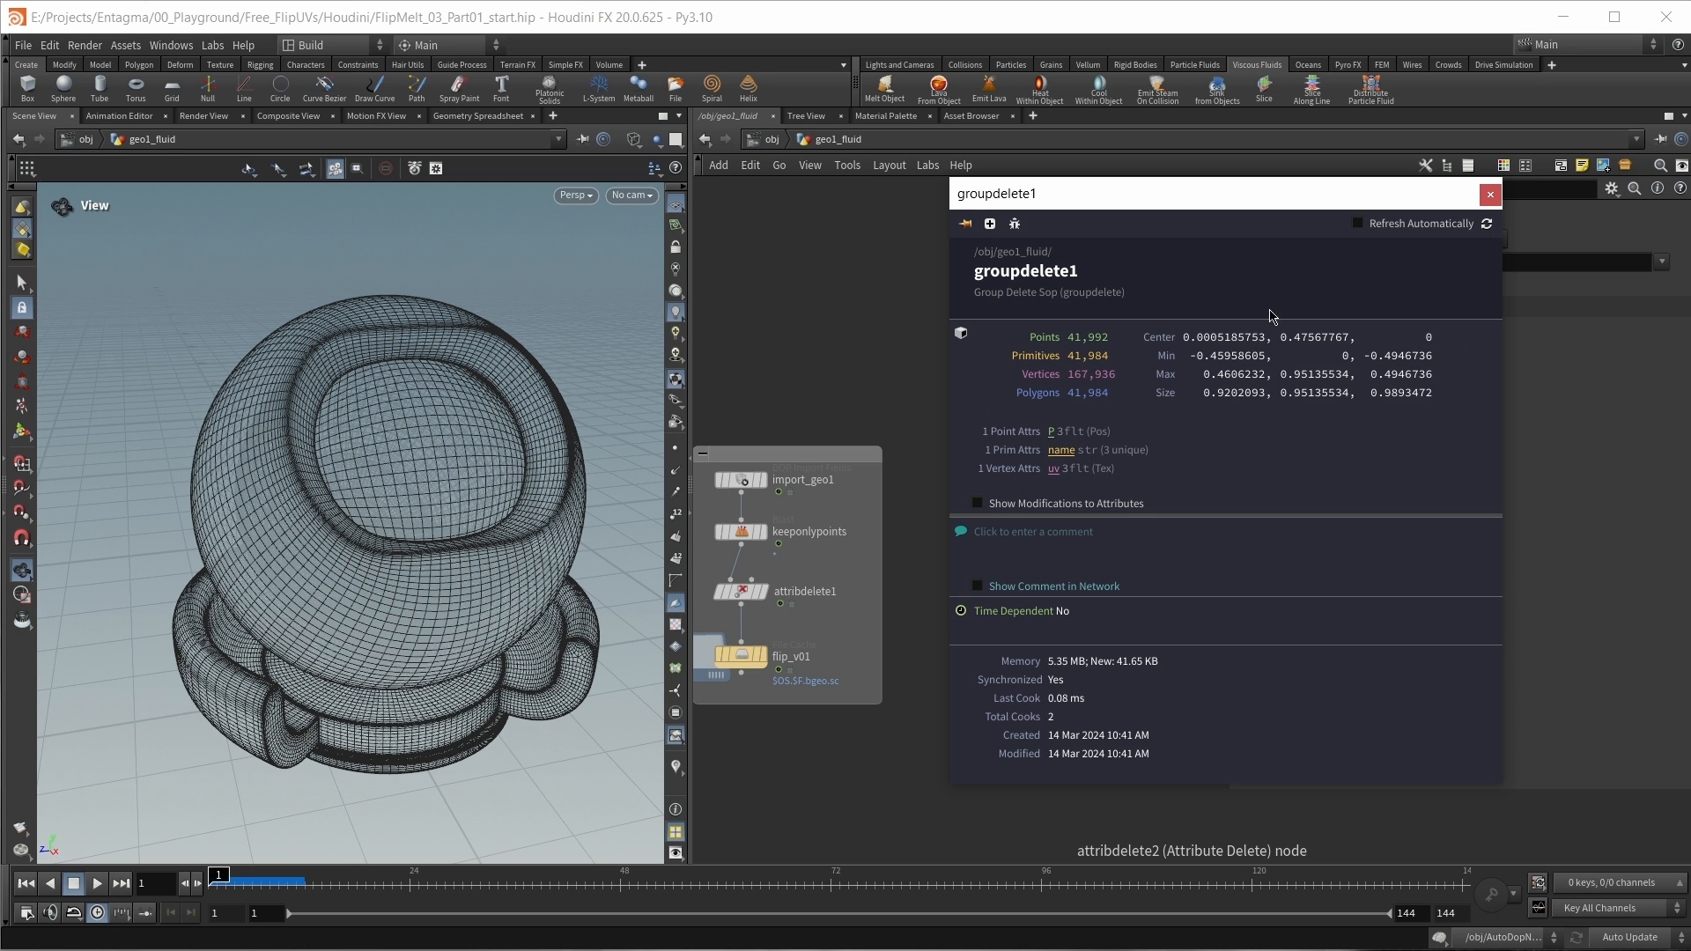
left_click(1489, 195)
key("Tab")
type("normal")
key("Return")
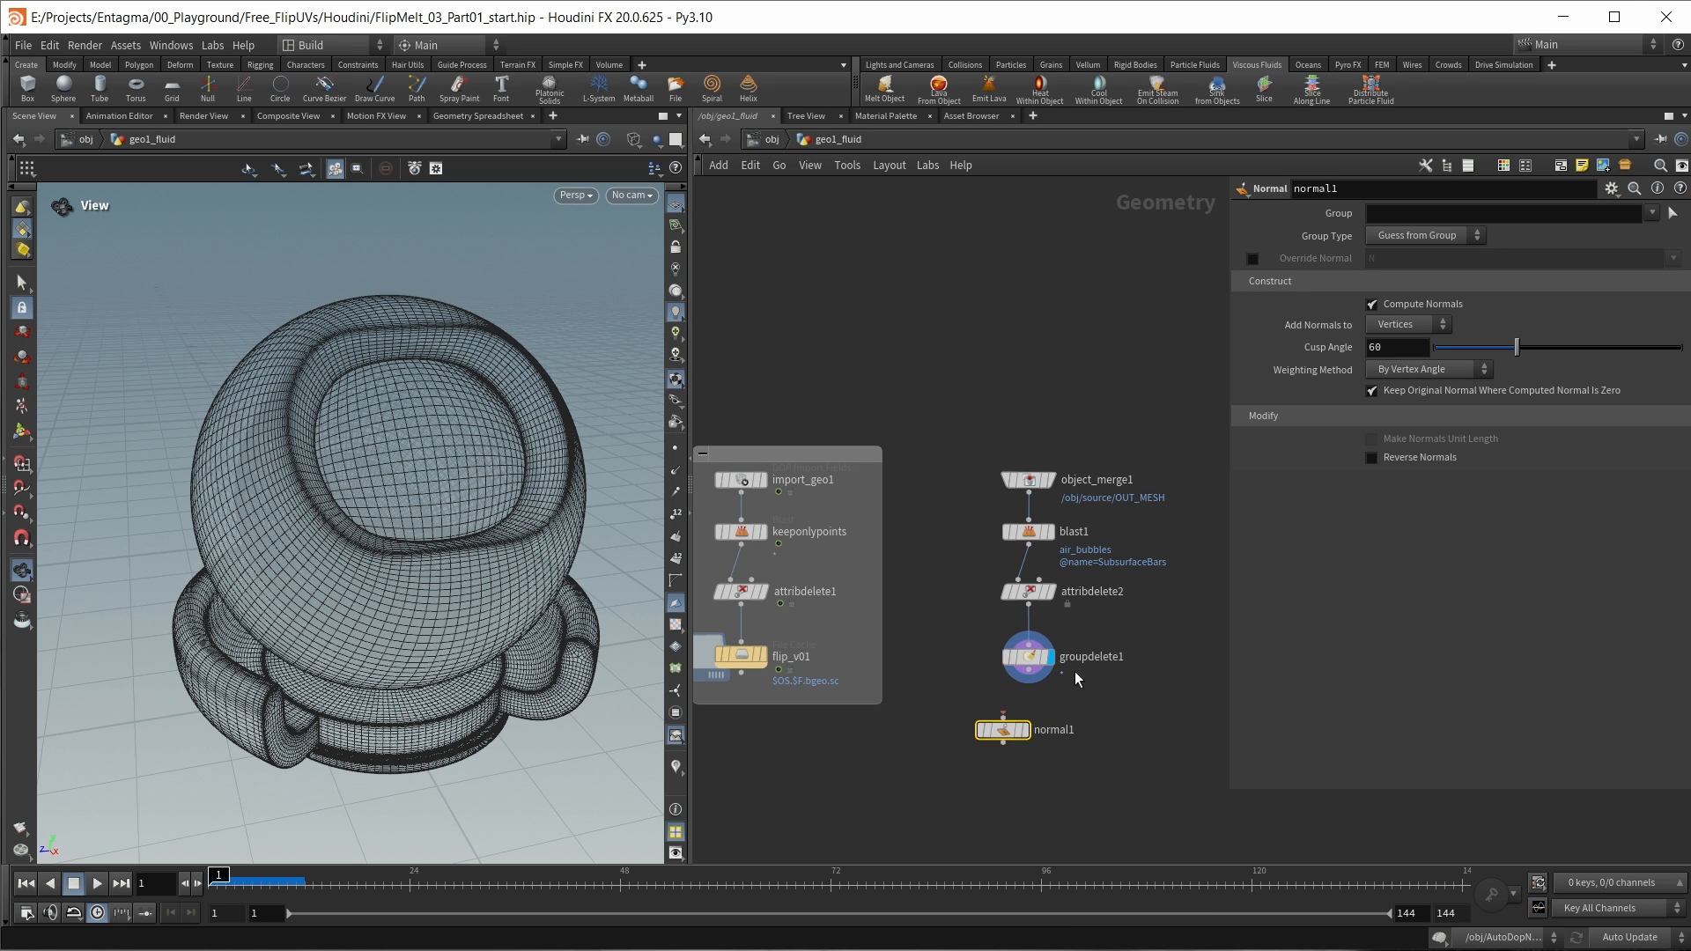
left_click(1029, 712)
left_click(1416, 325)
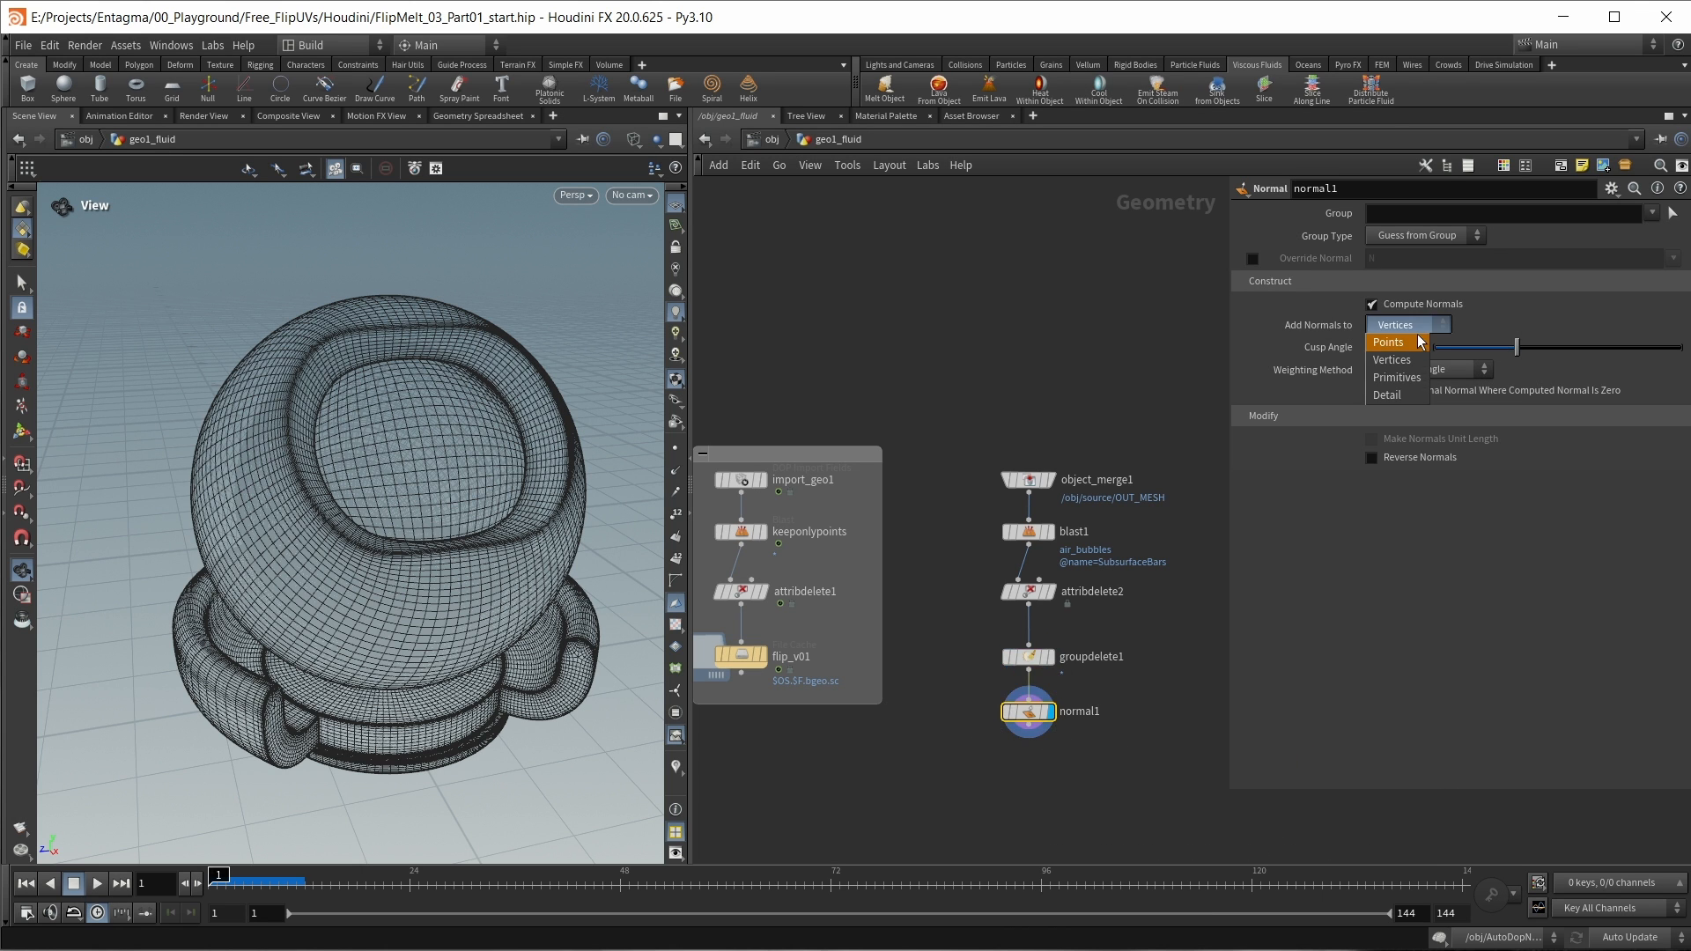
left_click(1419, 341)
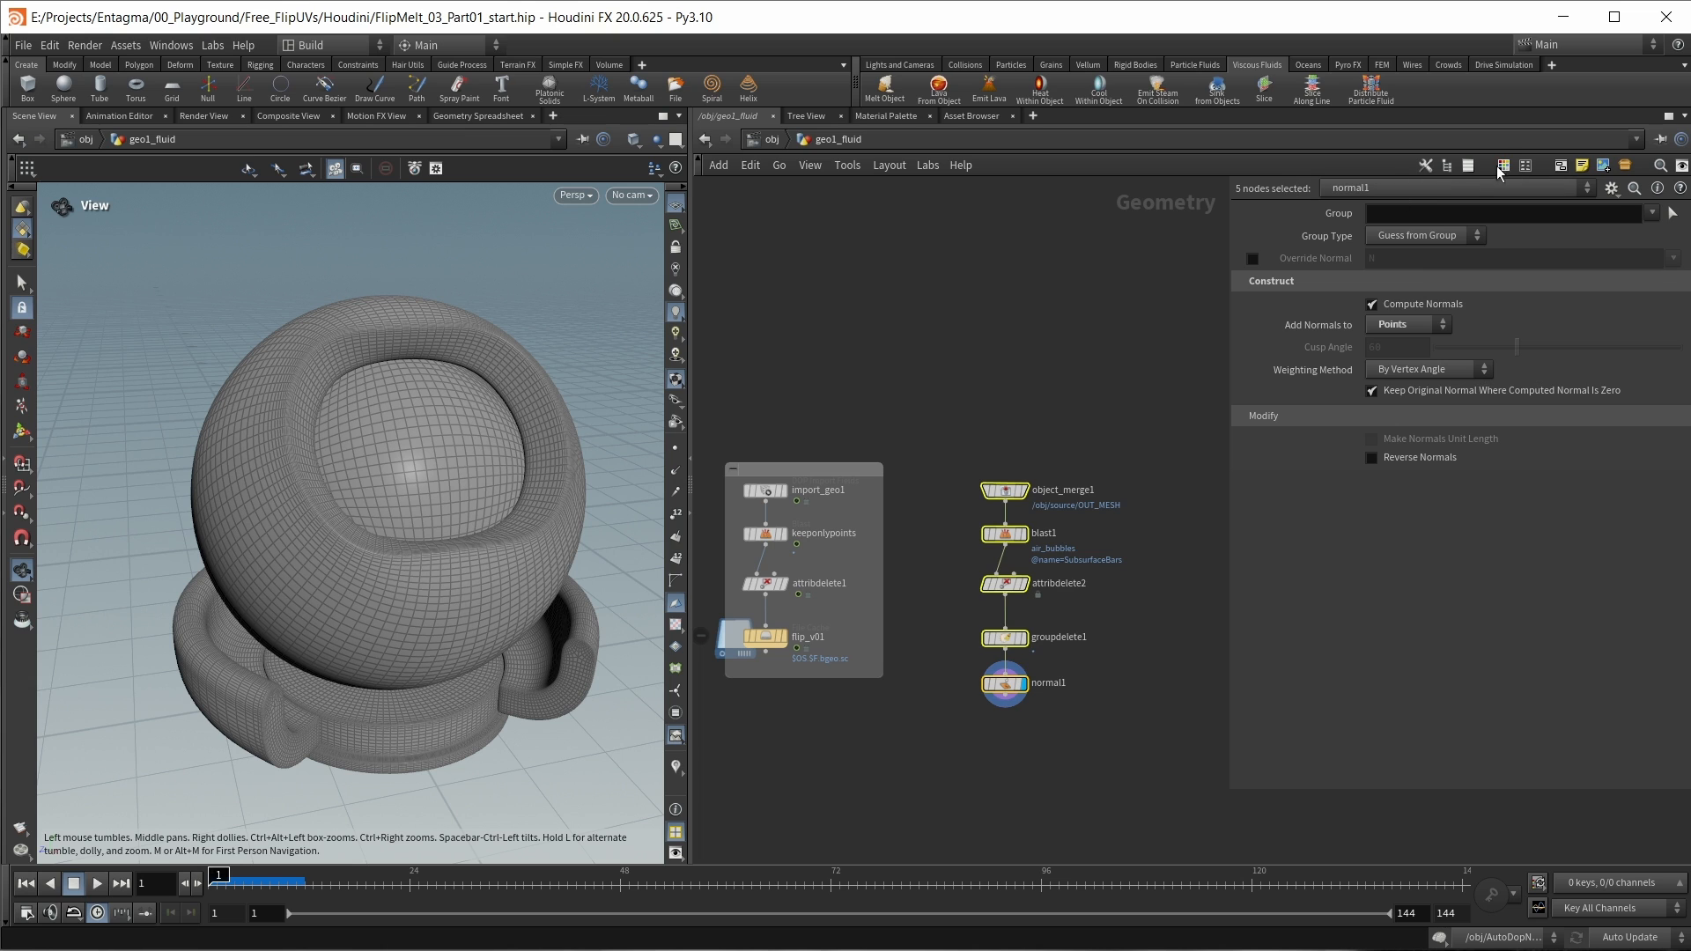
Step: Enclose the five mesh-cleaning nodes in a network box and display flip_v01 at frame 50
left_click(1559, 166)
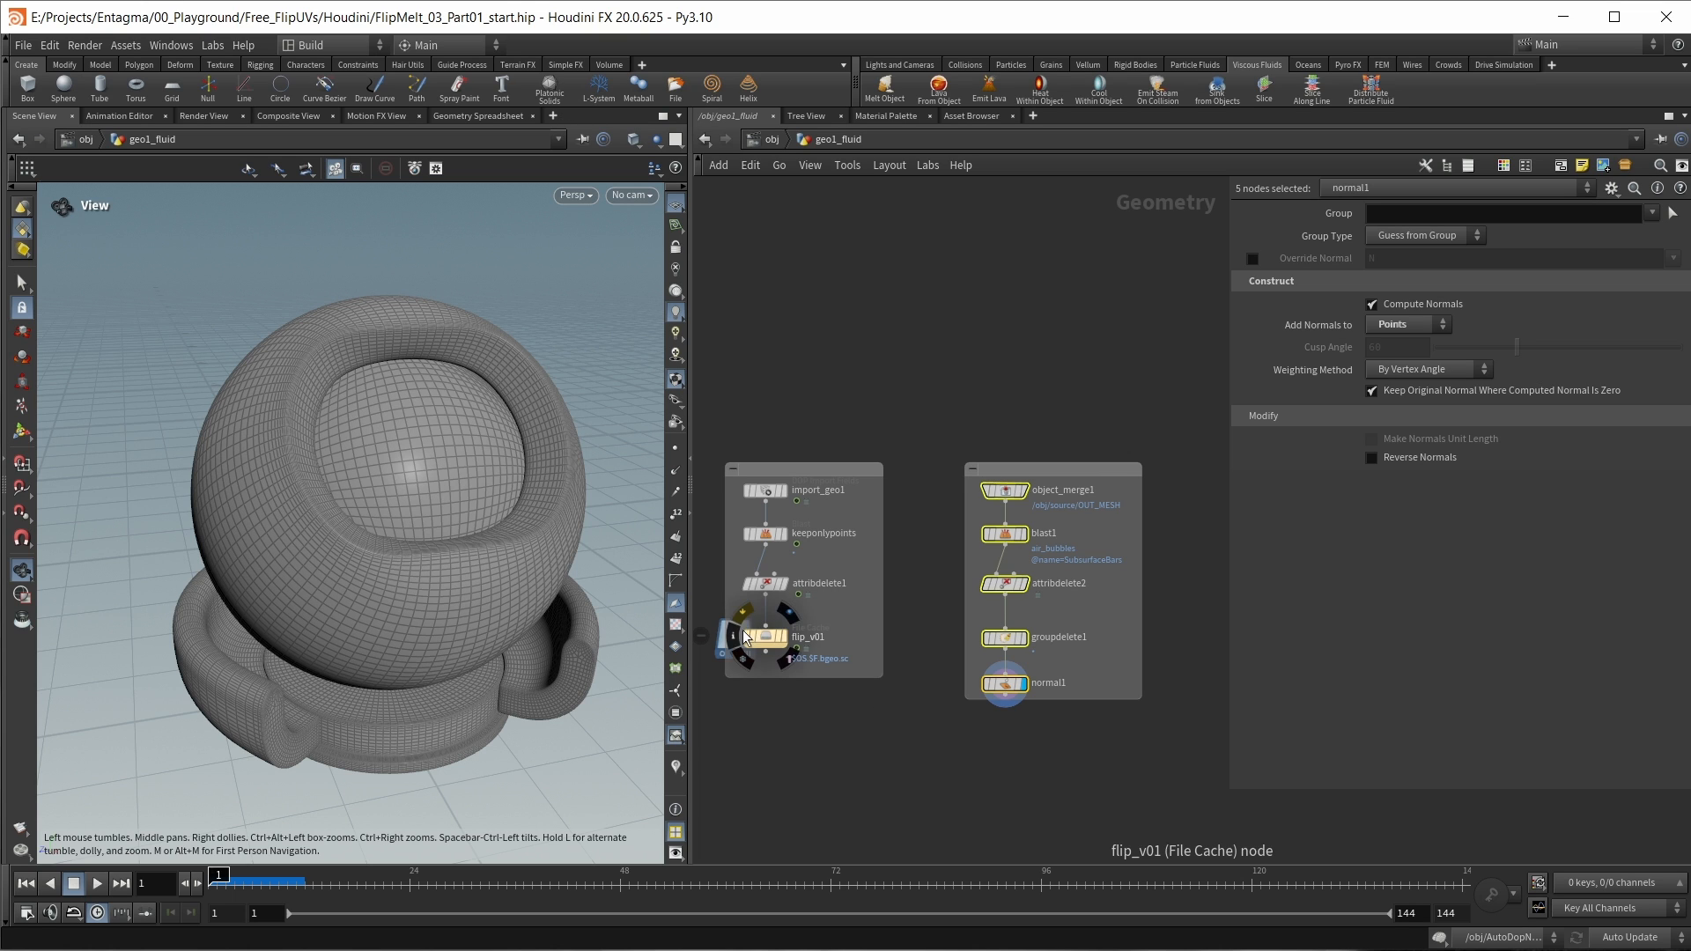
mouse_move(1033, 693)
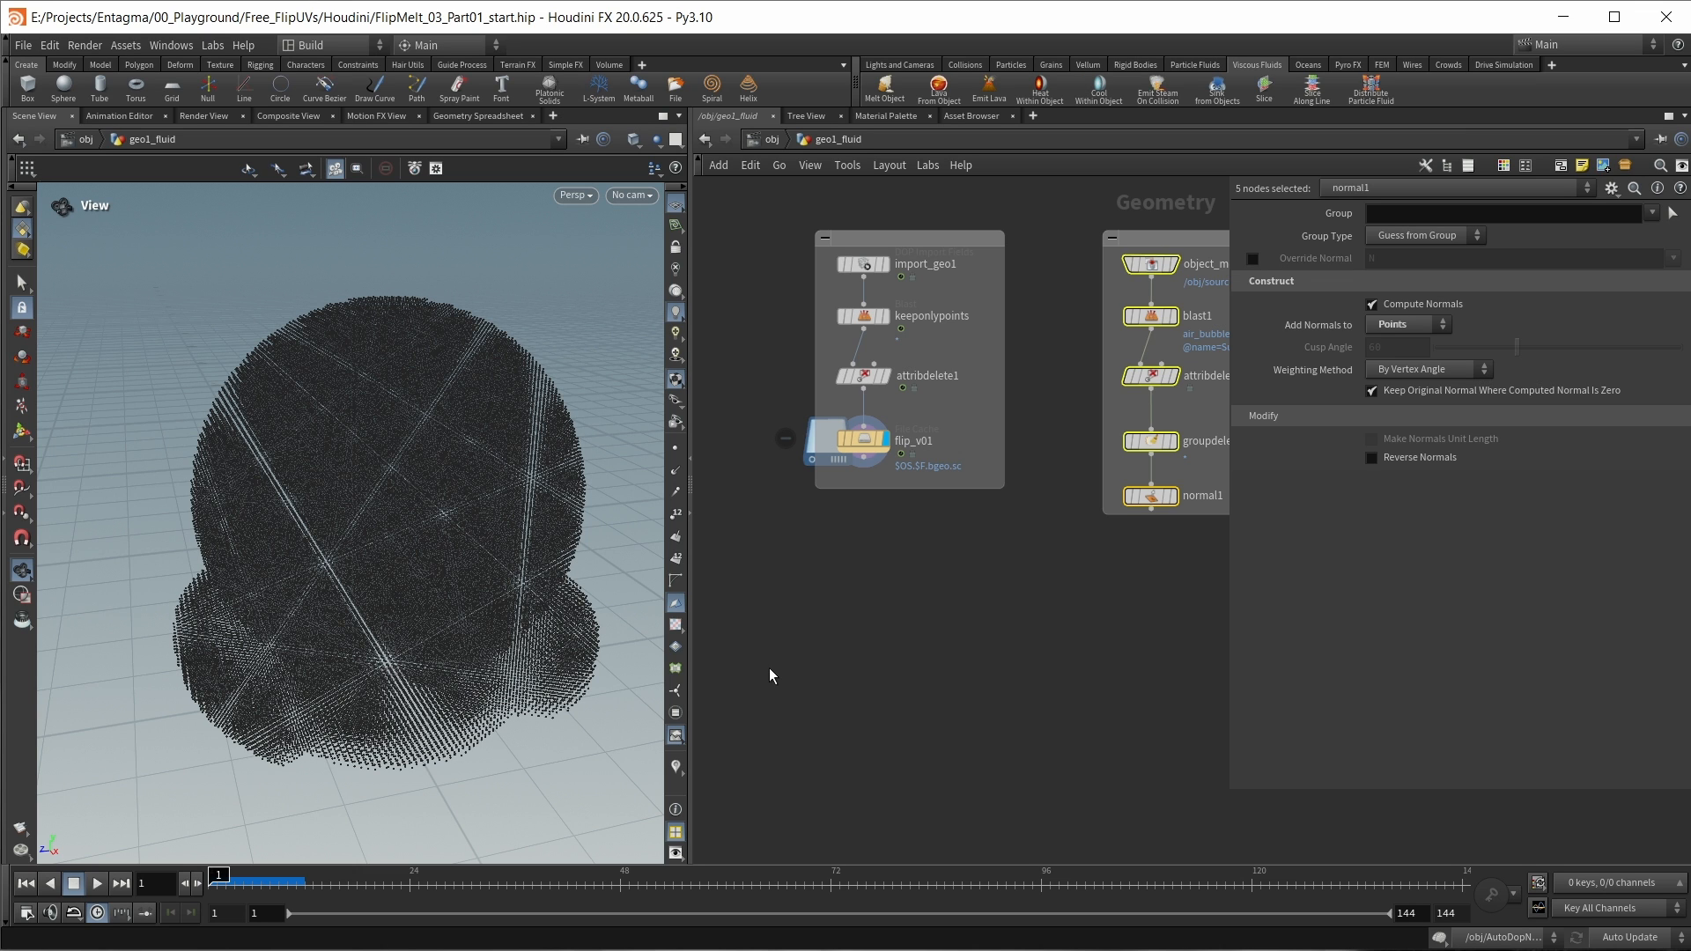
left_click_drag(423, 876, 638, 876)
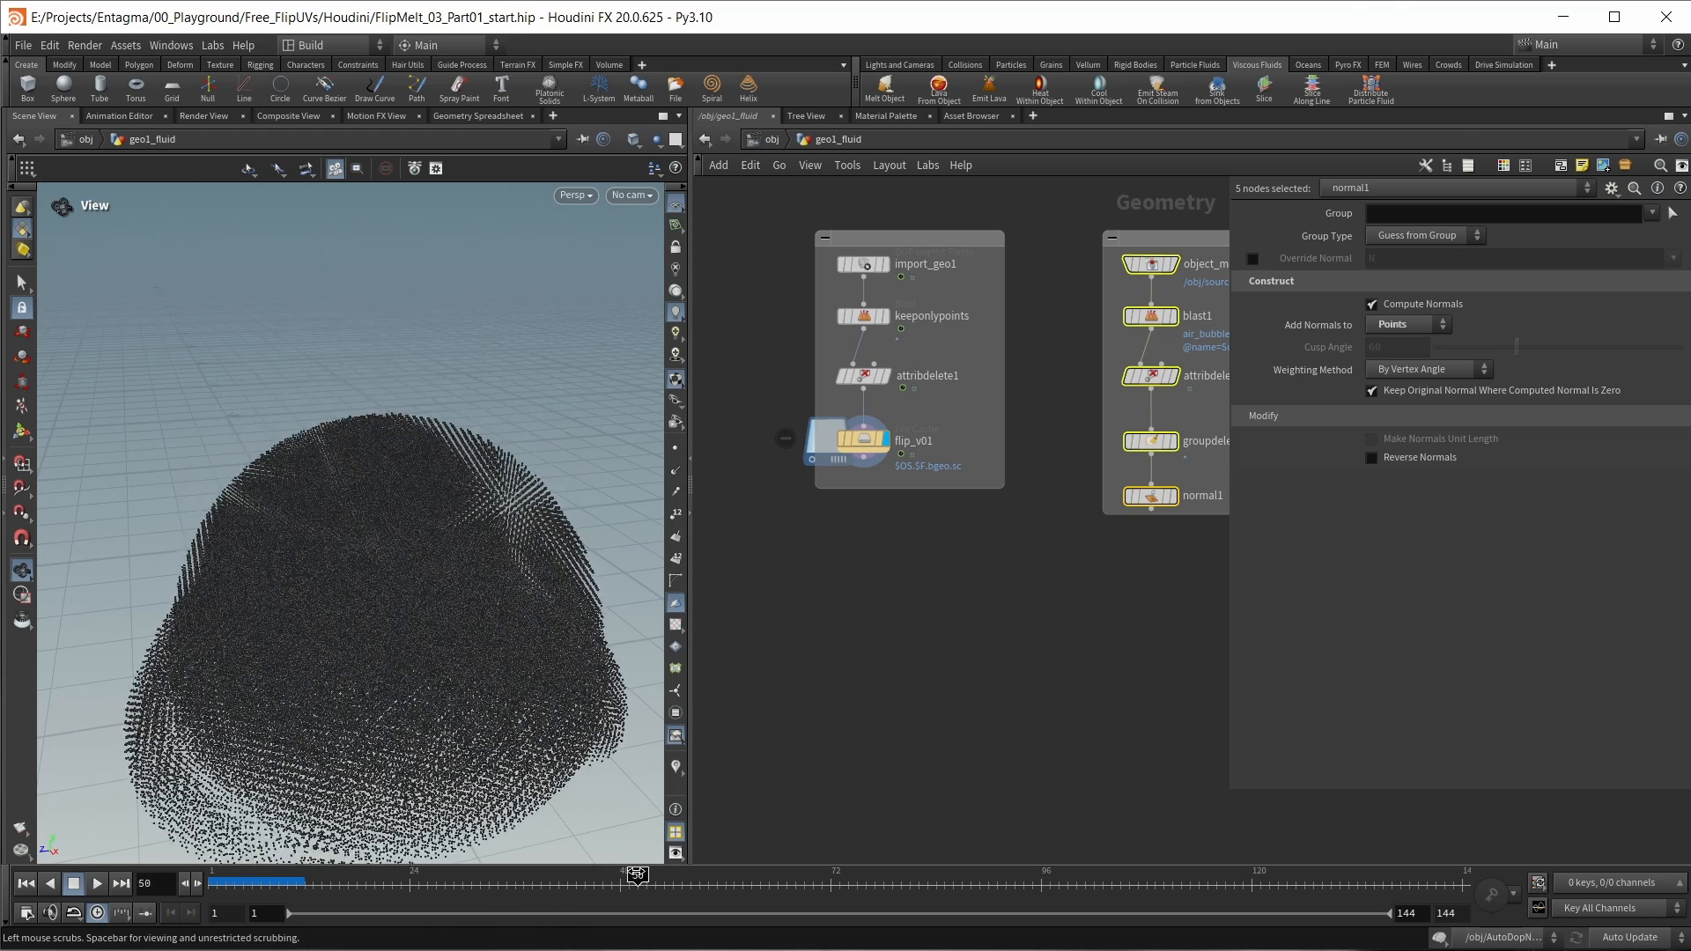
Step: Add a Group Expression node below flip_v01, connect it to flip_v01 and display it
left_click(937, 649)
key("Tab")
type("group ex")
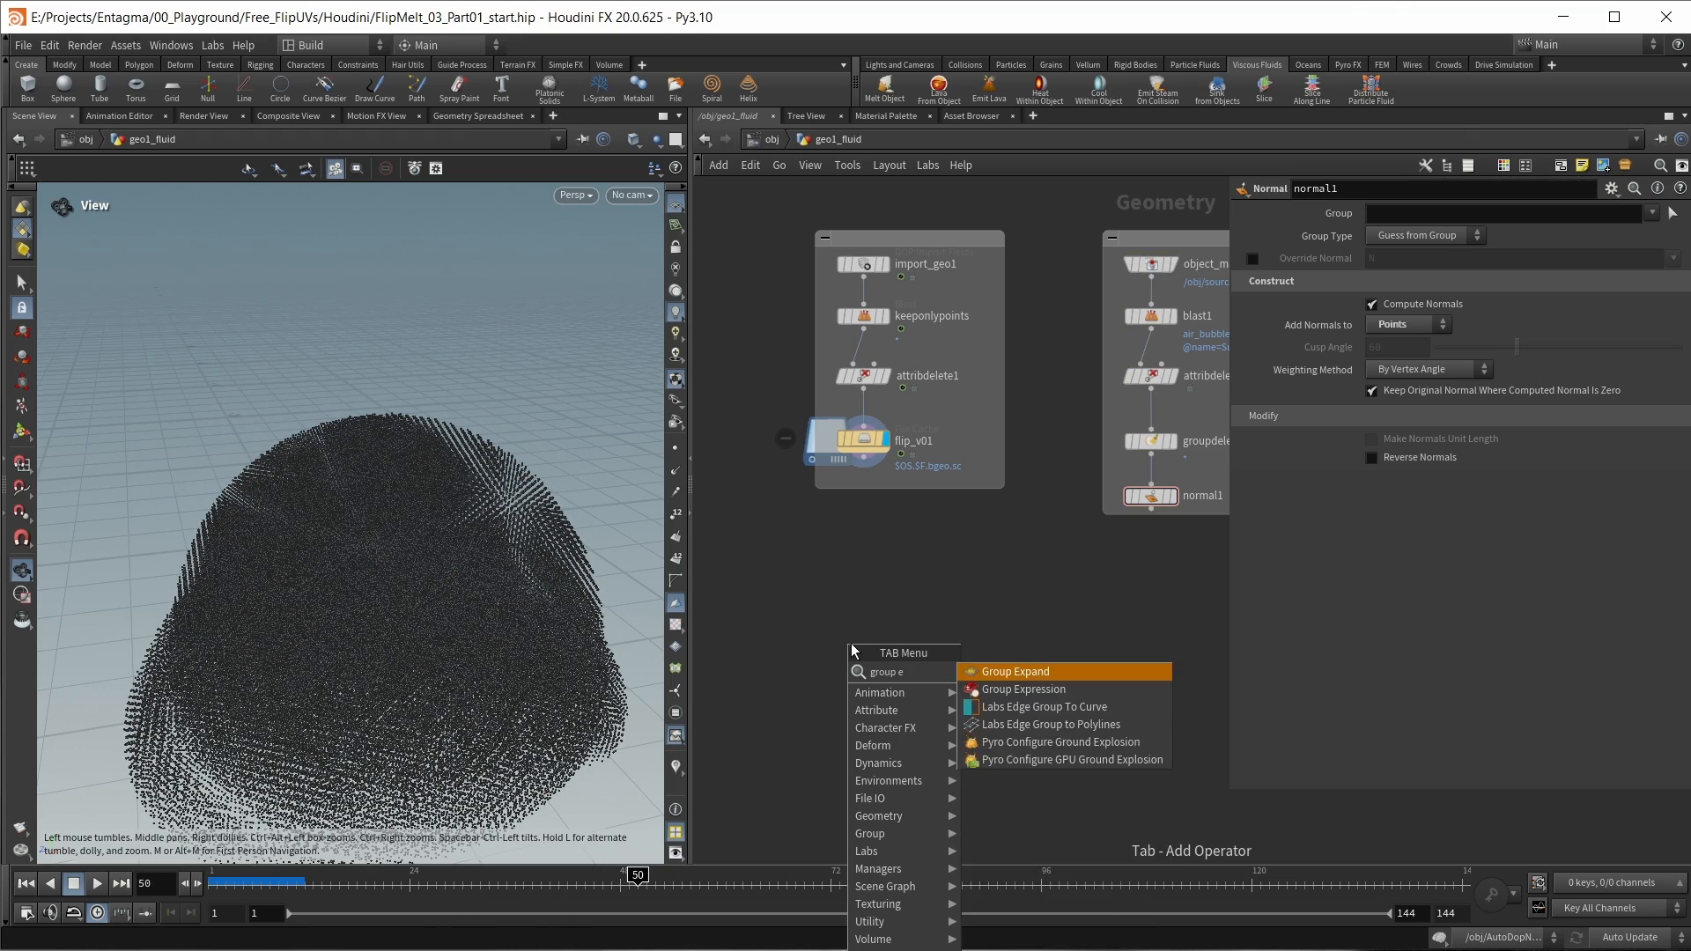
key("Down")
key("Return")
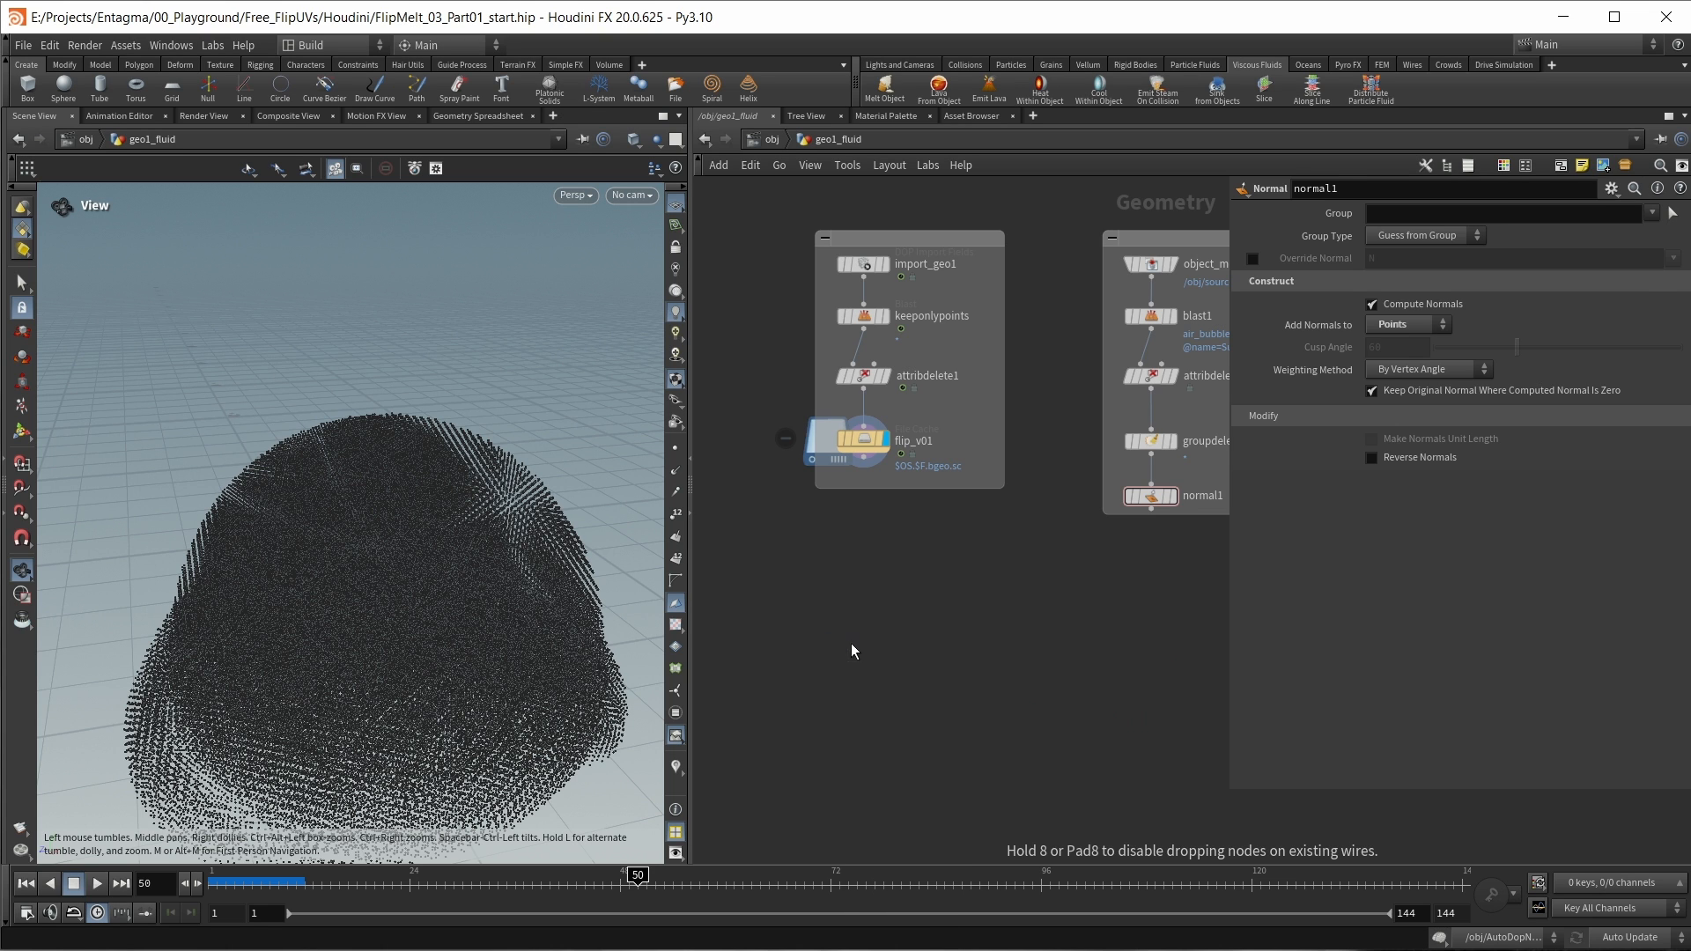
left_click(851, 643)
left_click_drag(850, 631, 803, 463)
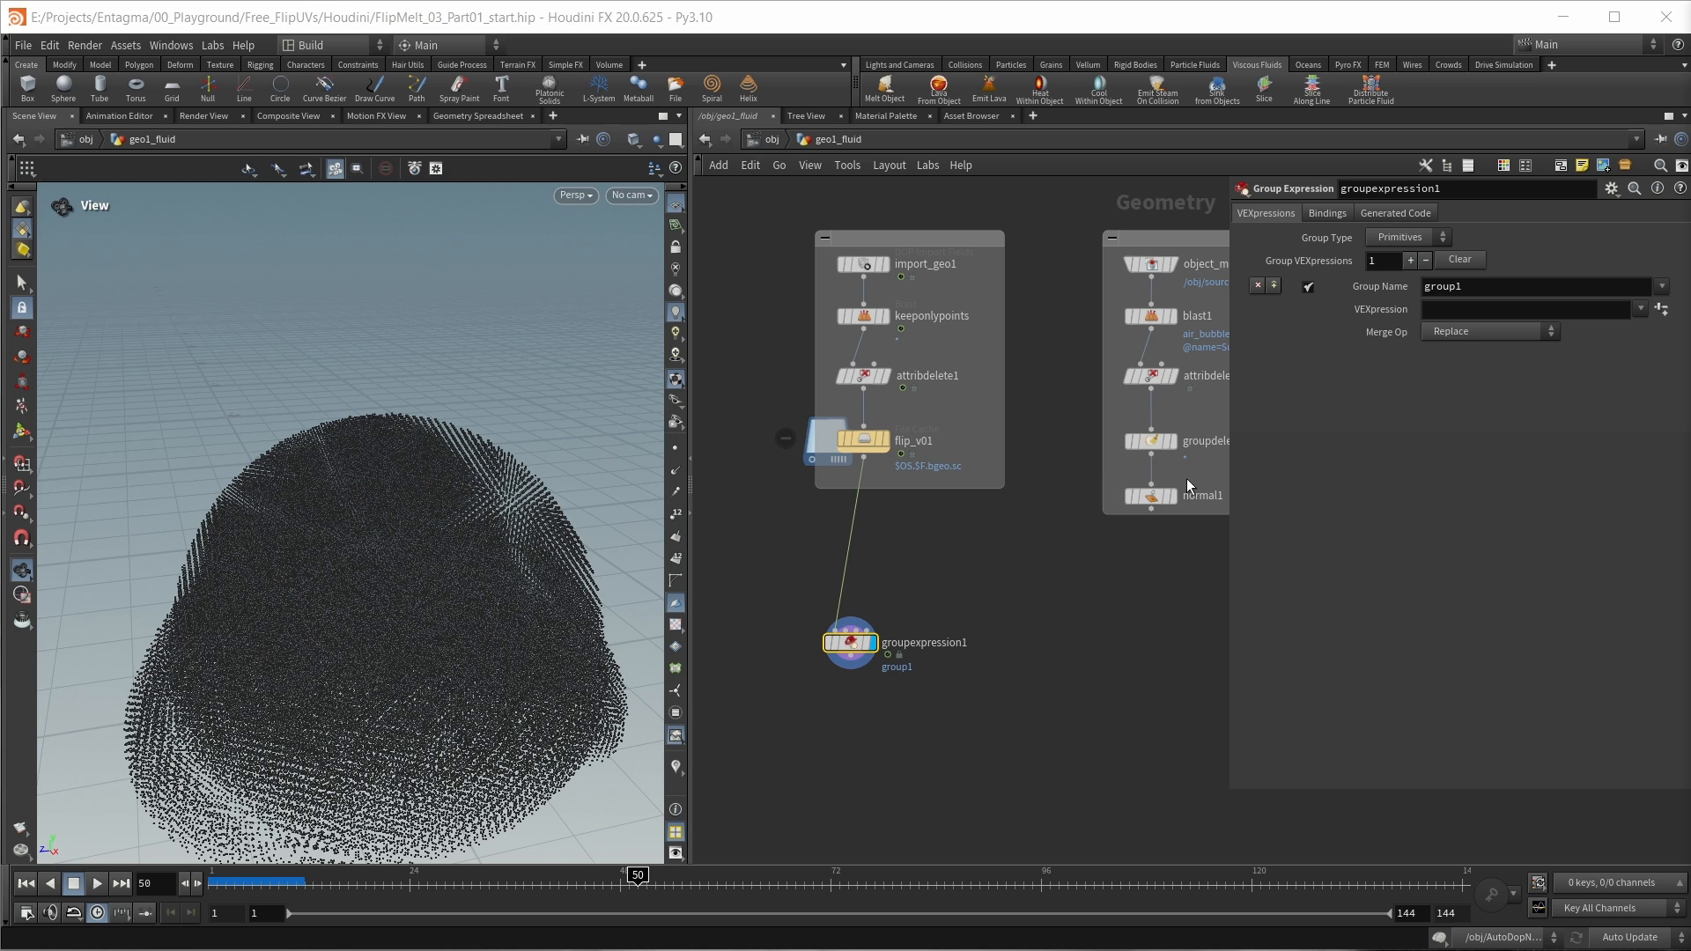
Step: Set groupexpression1's Group Type to Points and name the group solid
left_click(1436, 241)
left_click(1414, 273)
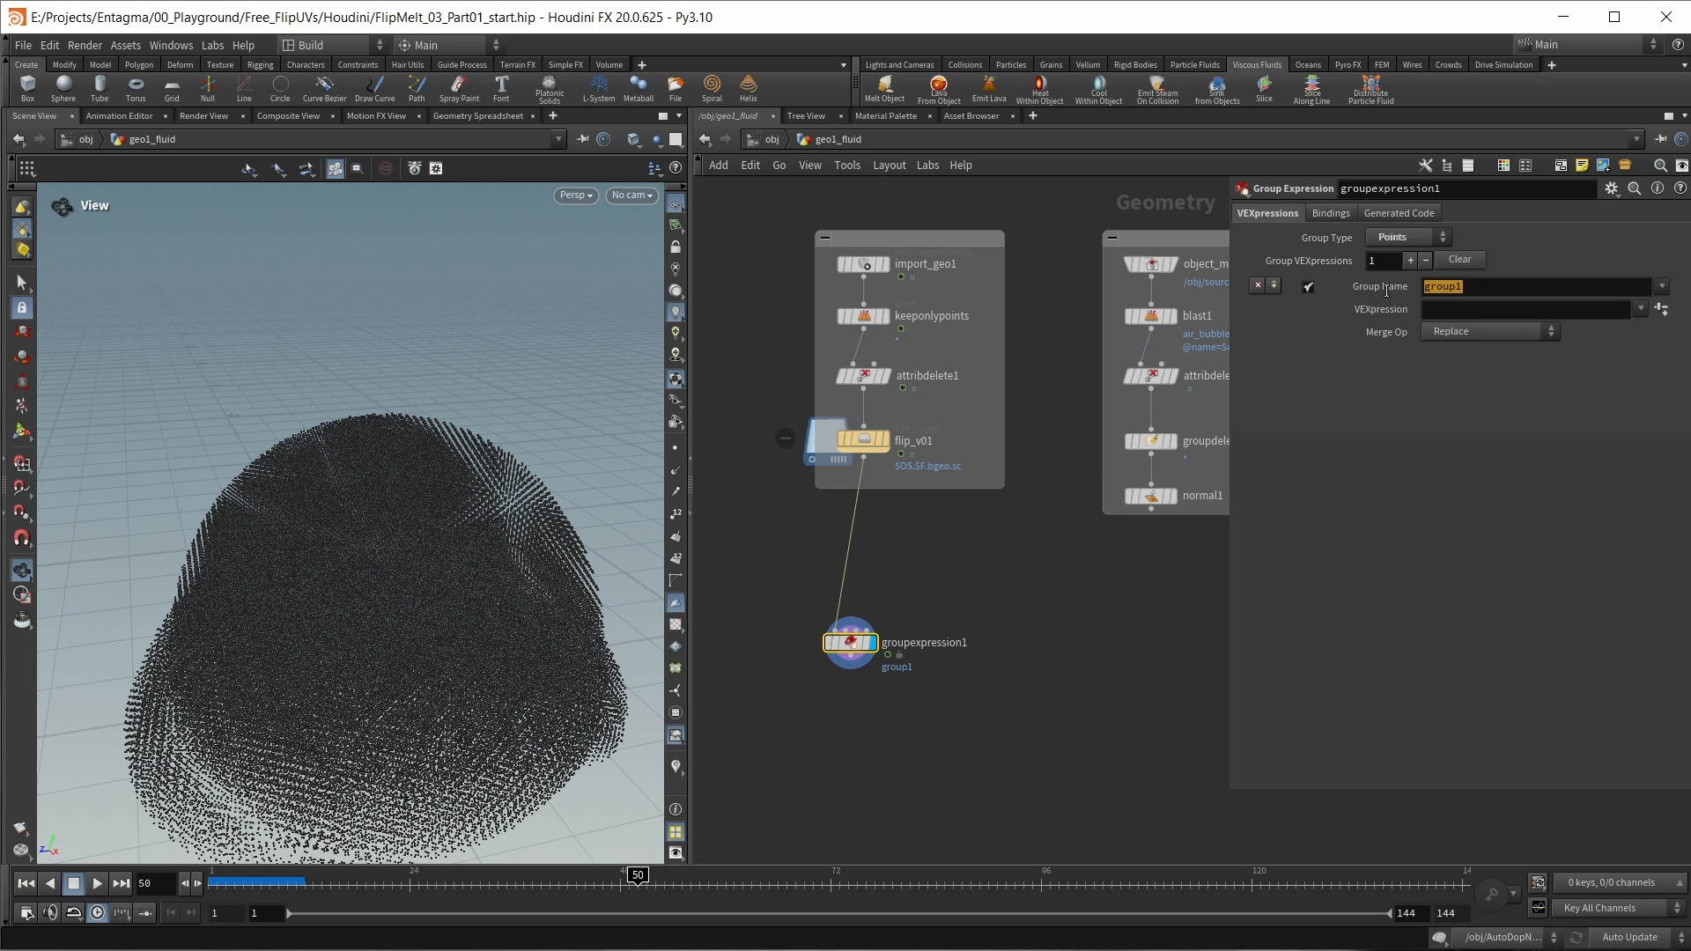
type("solid")
key("Return")
left_click(1453, 312)
type("@totalburn ,")
key("BackSpace")
key("BackSpace")
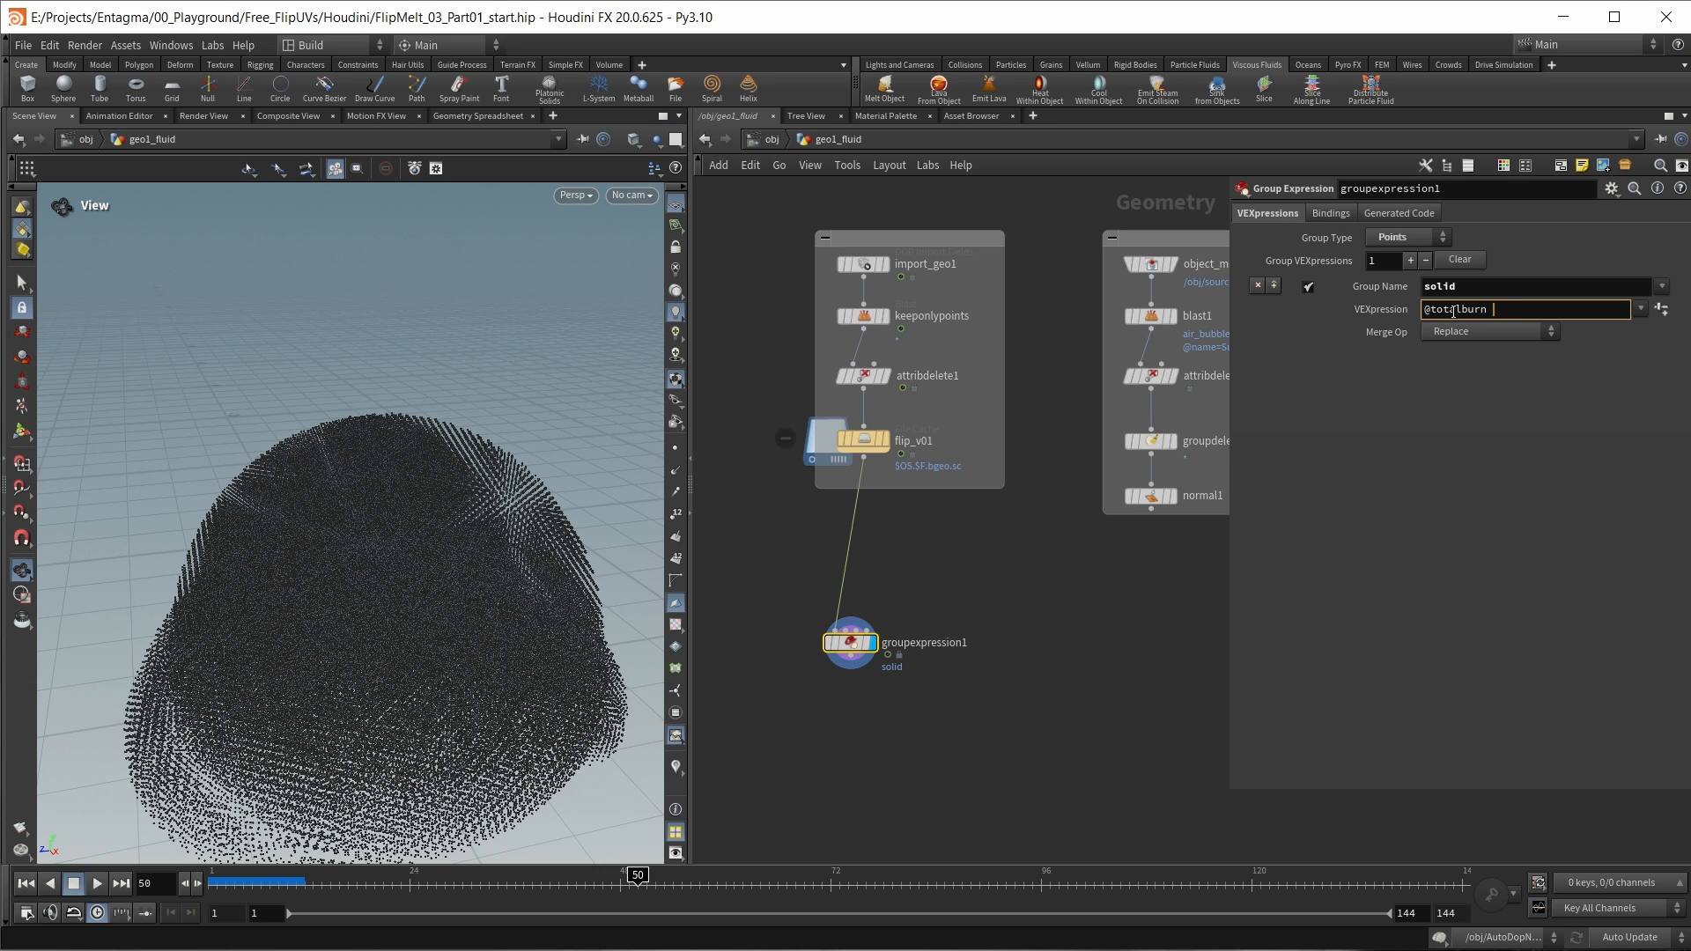
type("< chf")
type("()")
type("\"Mask")
key("Return")
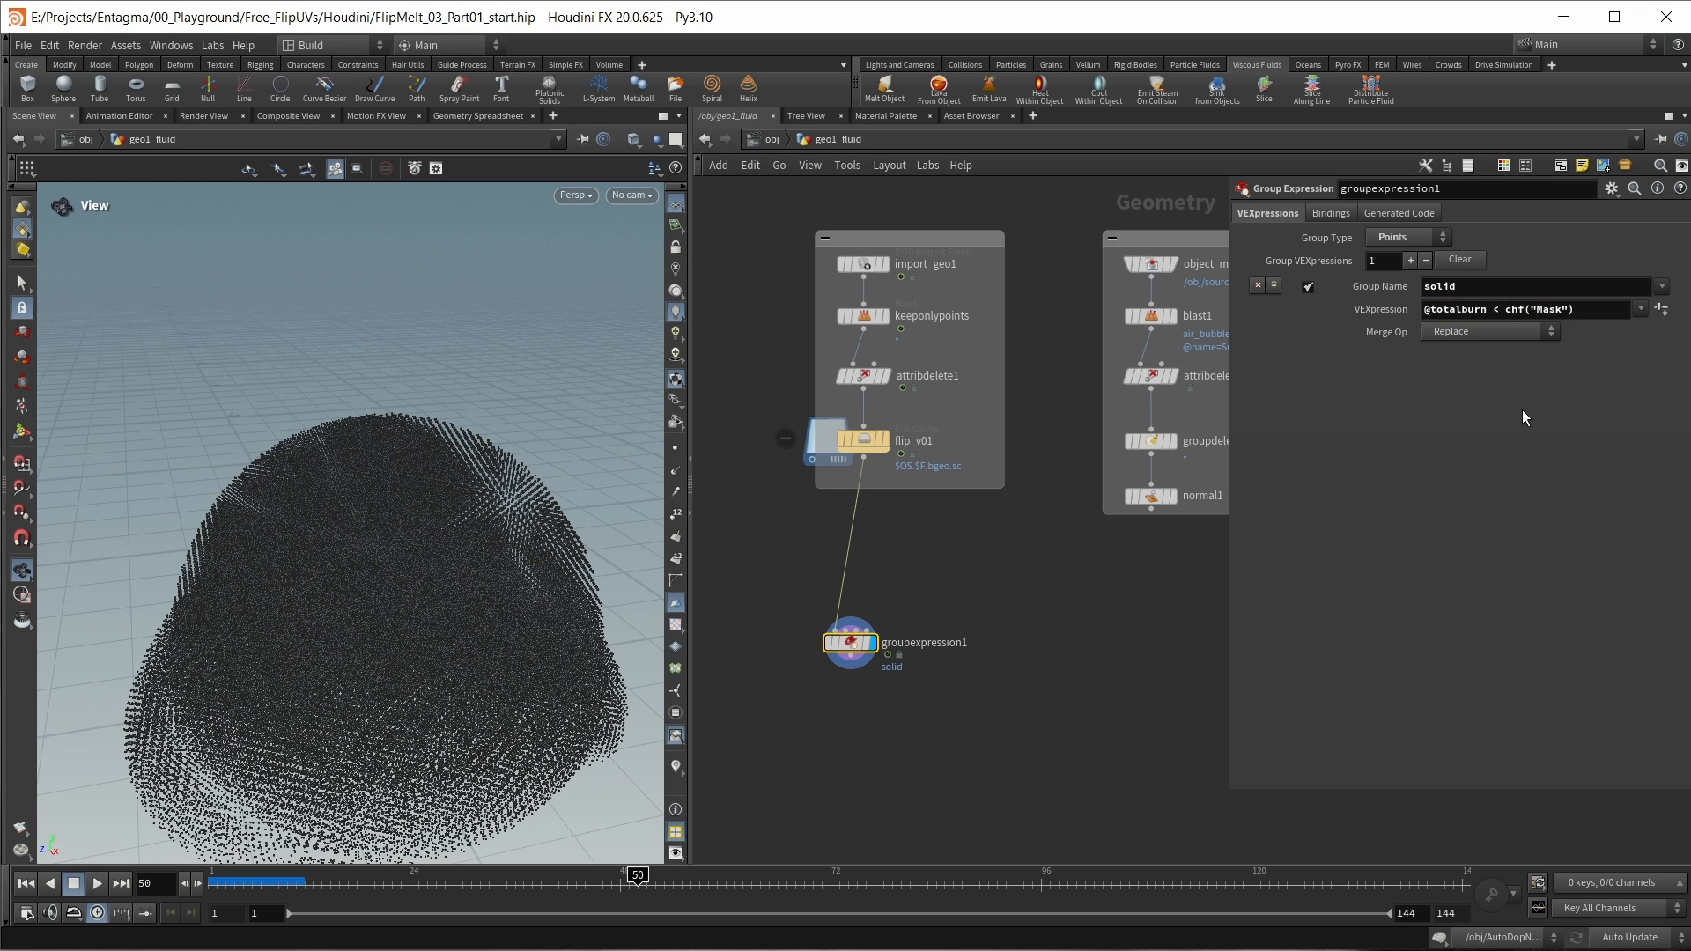
Step: Create the Mask parameter from the expression, set it to 0.035 and inspect the grouped particles in the viewport
left_click(1662, 310)
left_click(1396, 213)
type(".035")
key("Return")
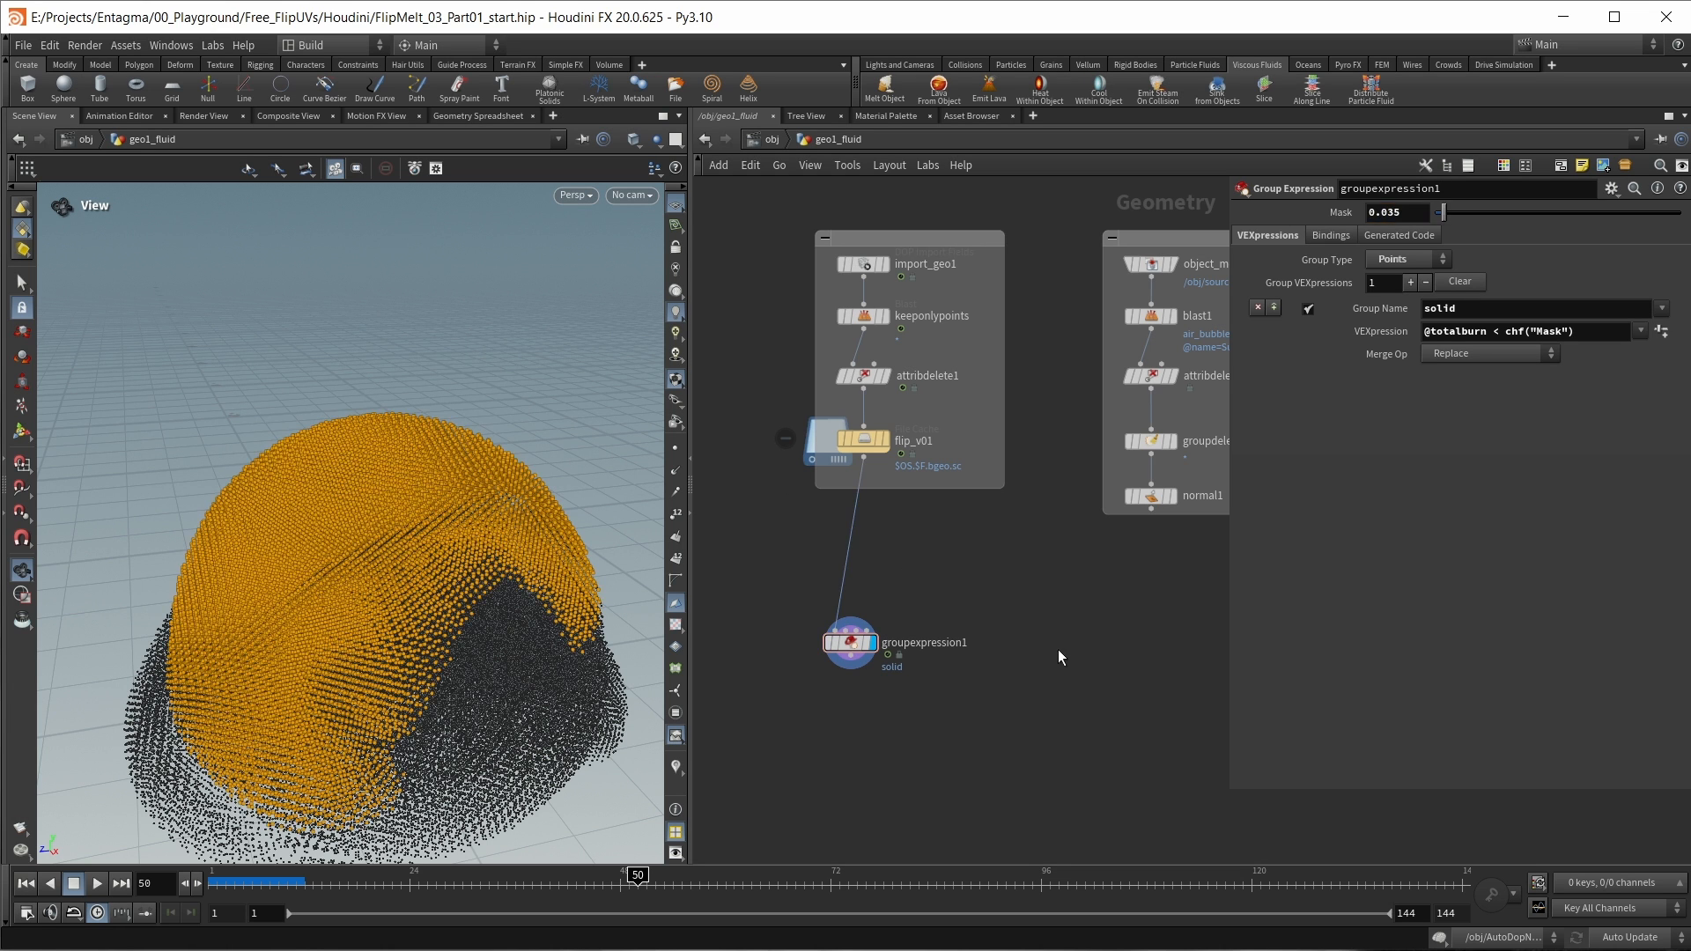
left_click_drag(520, 619, 418, 319)
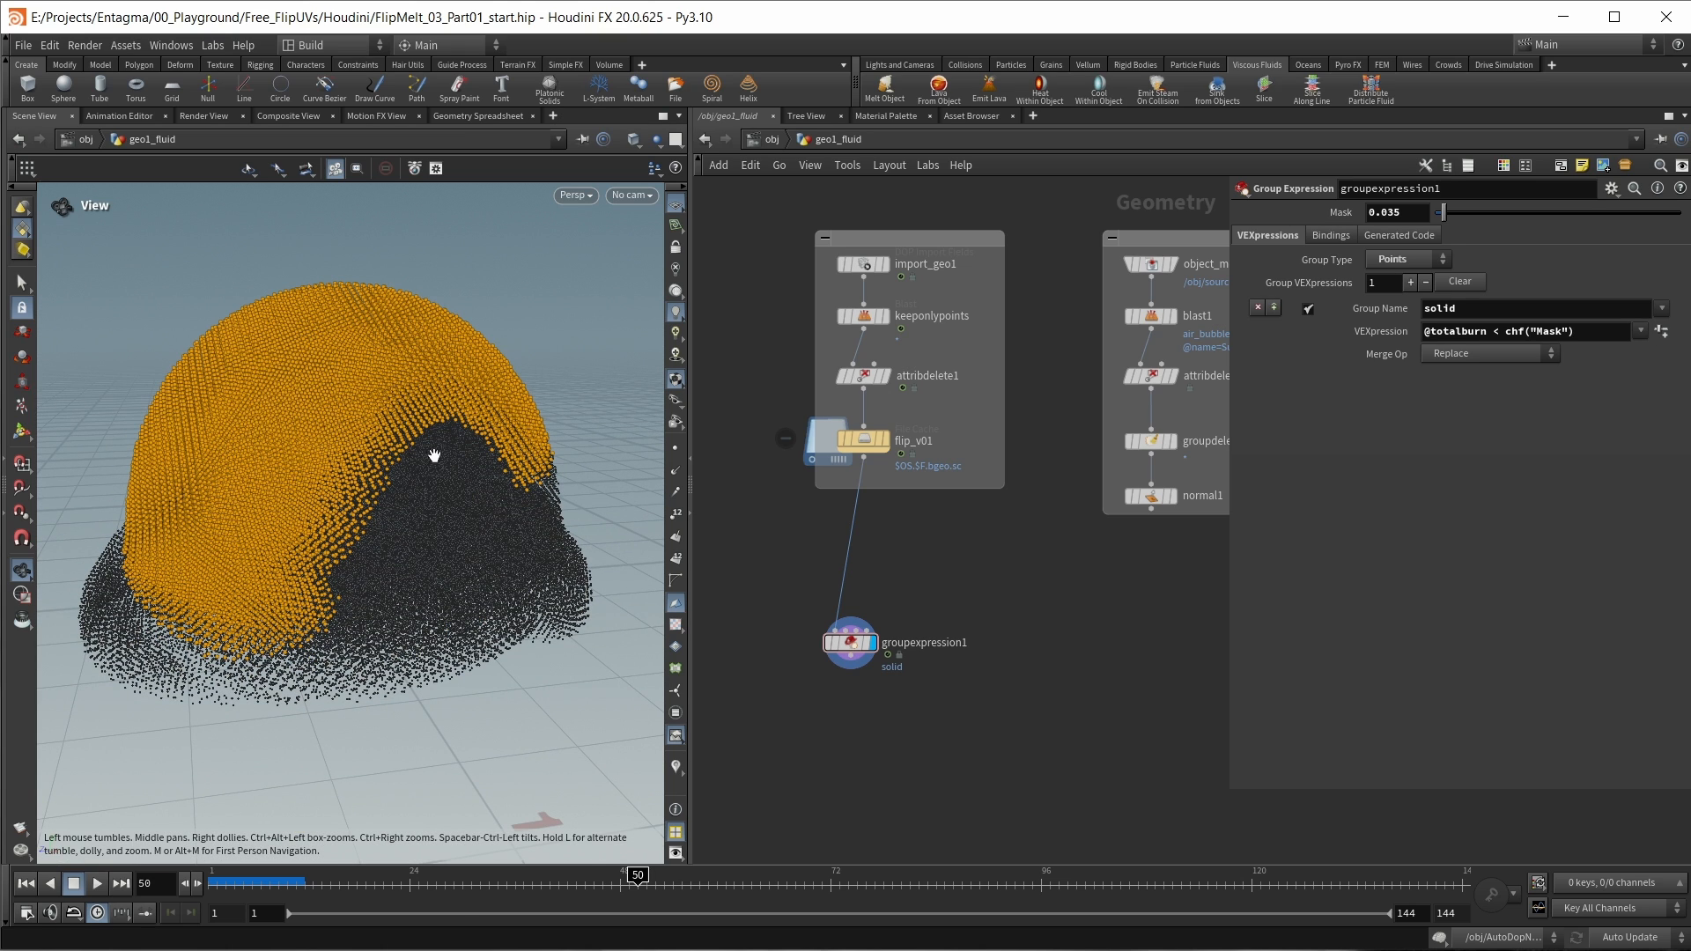
Step: Add a Blast node after groupexpression1 that removes the group solid, with Delete Unused Groups enabled
middle_click_drag(859, 709, 827, 635)
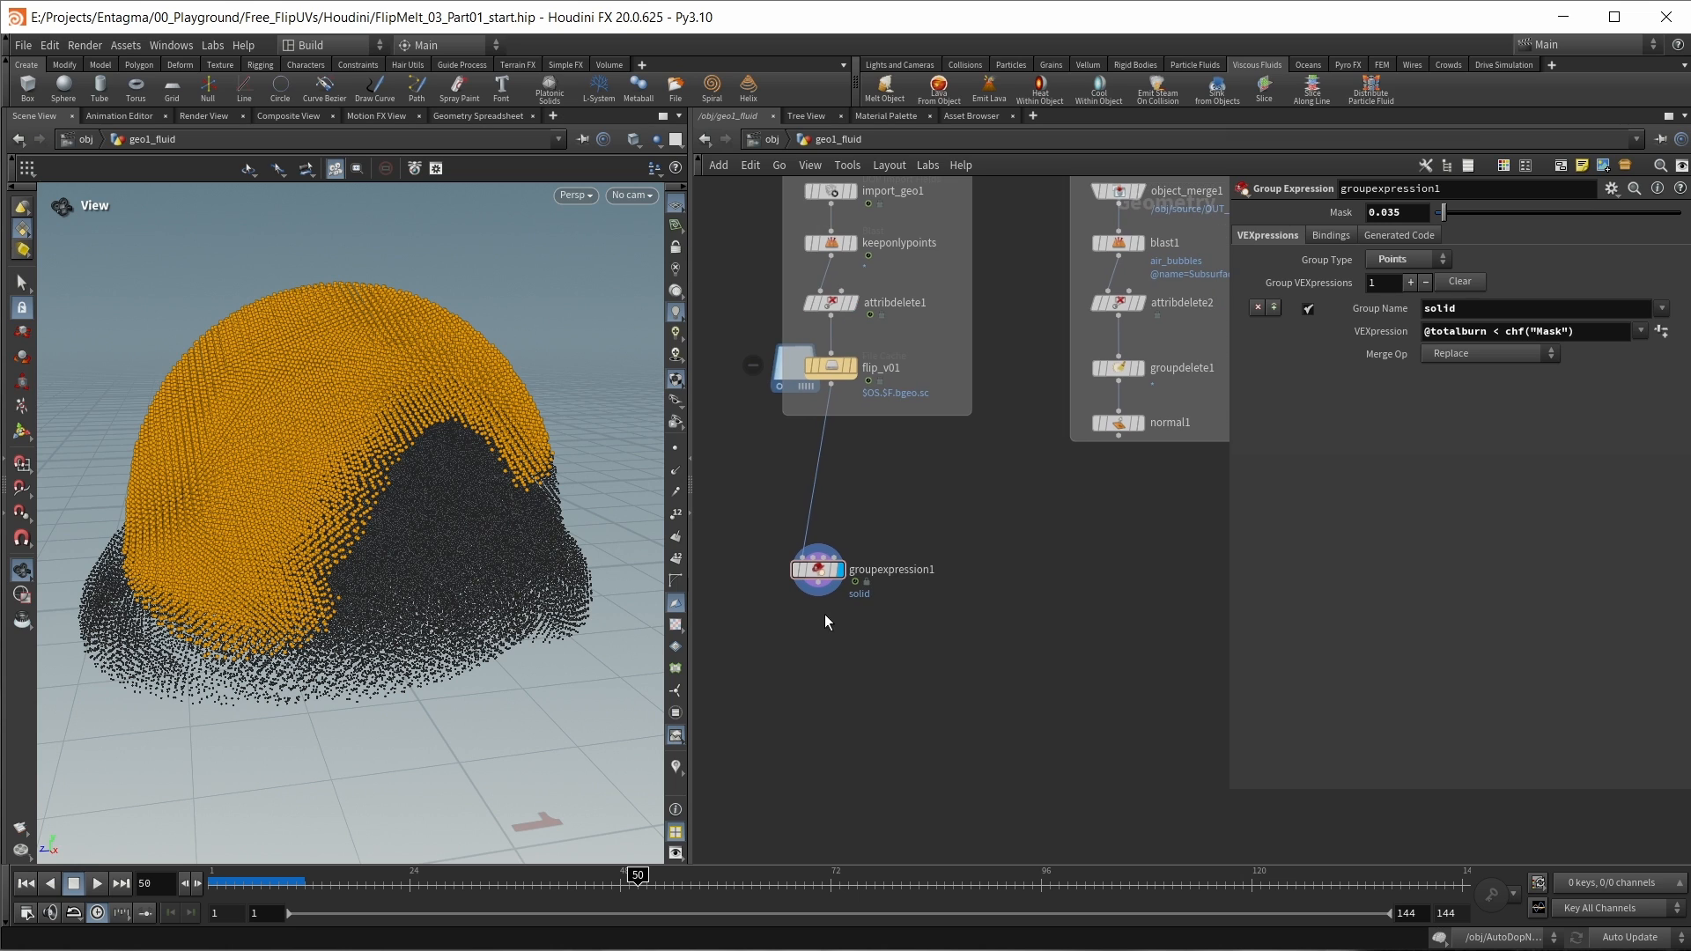
key("Return")
key("Return")
left_click_drag(818, 583, 839, 640)
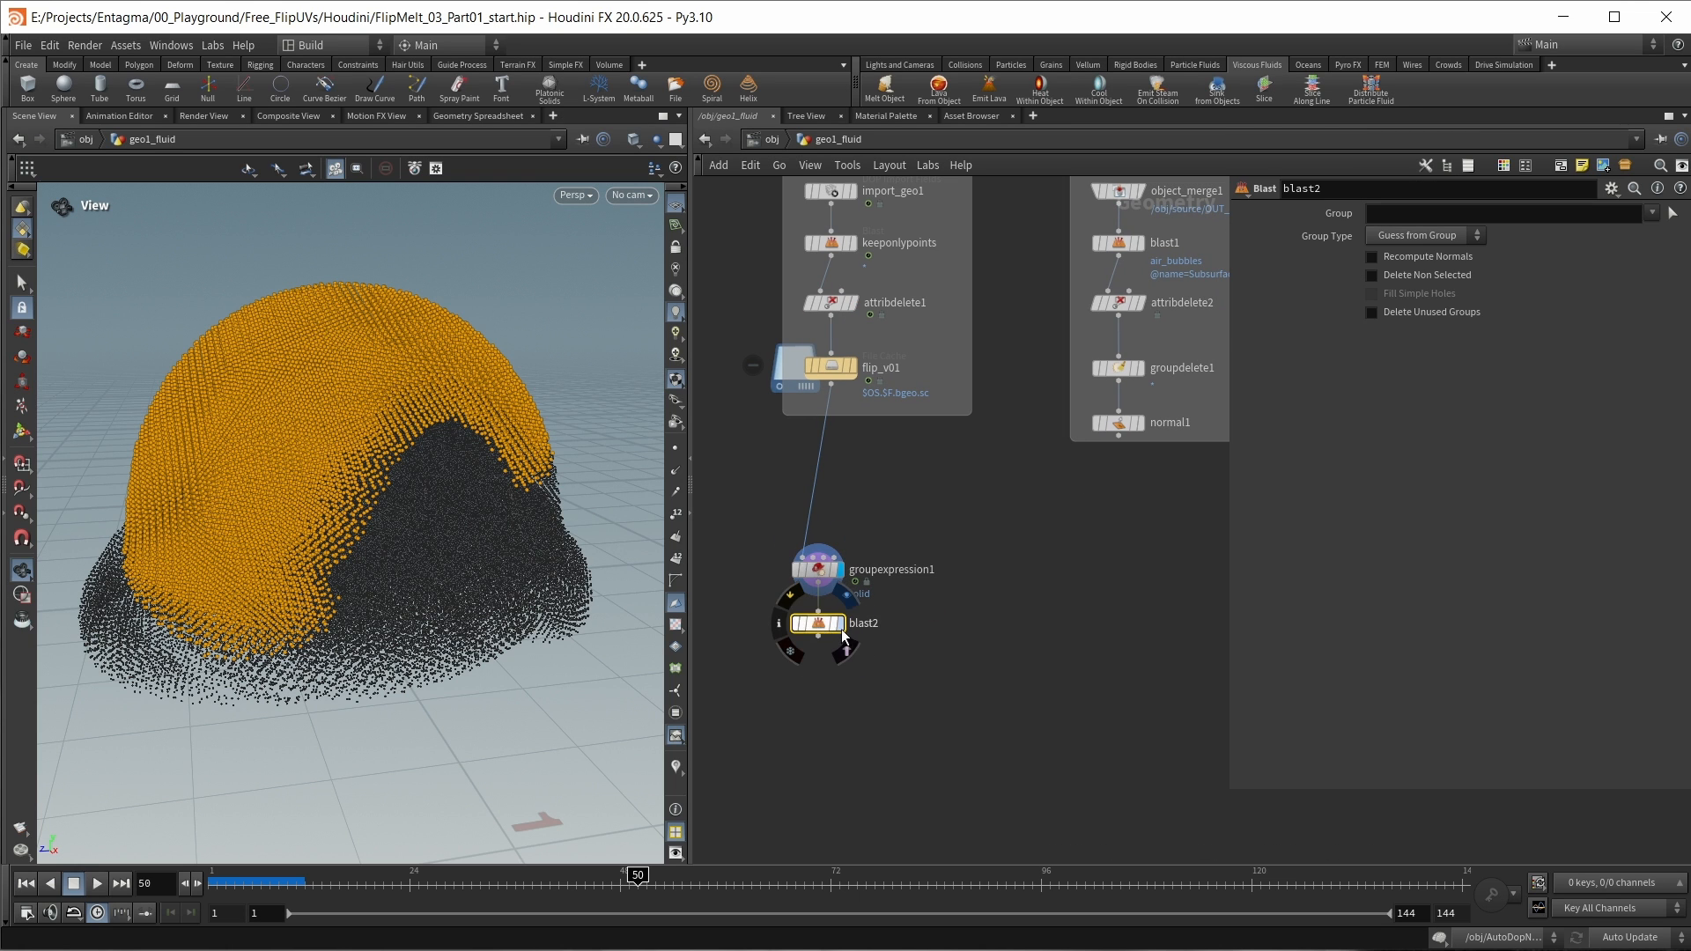
left_click(842, 628)
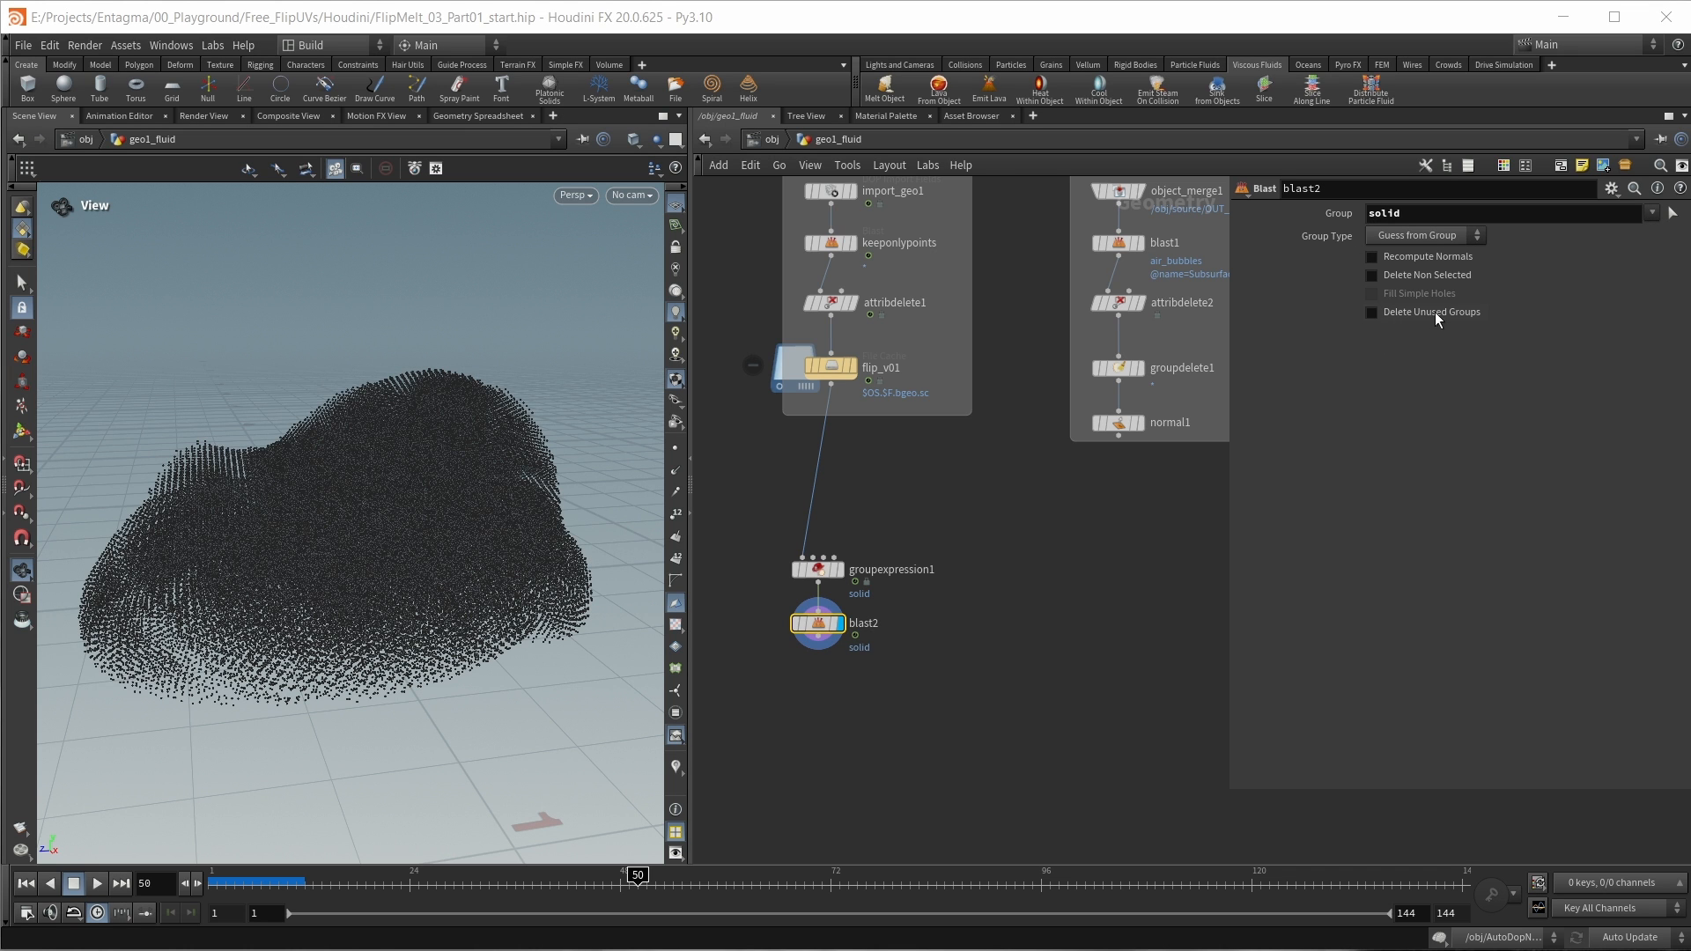
left_click(1373, 313)
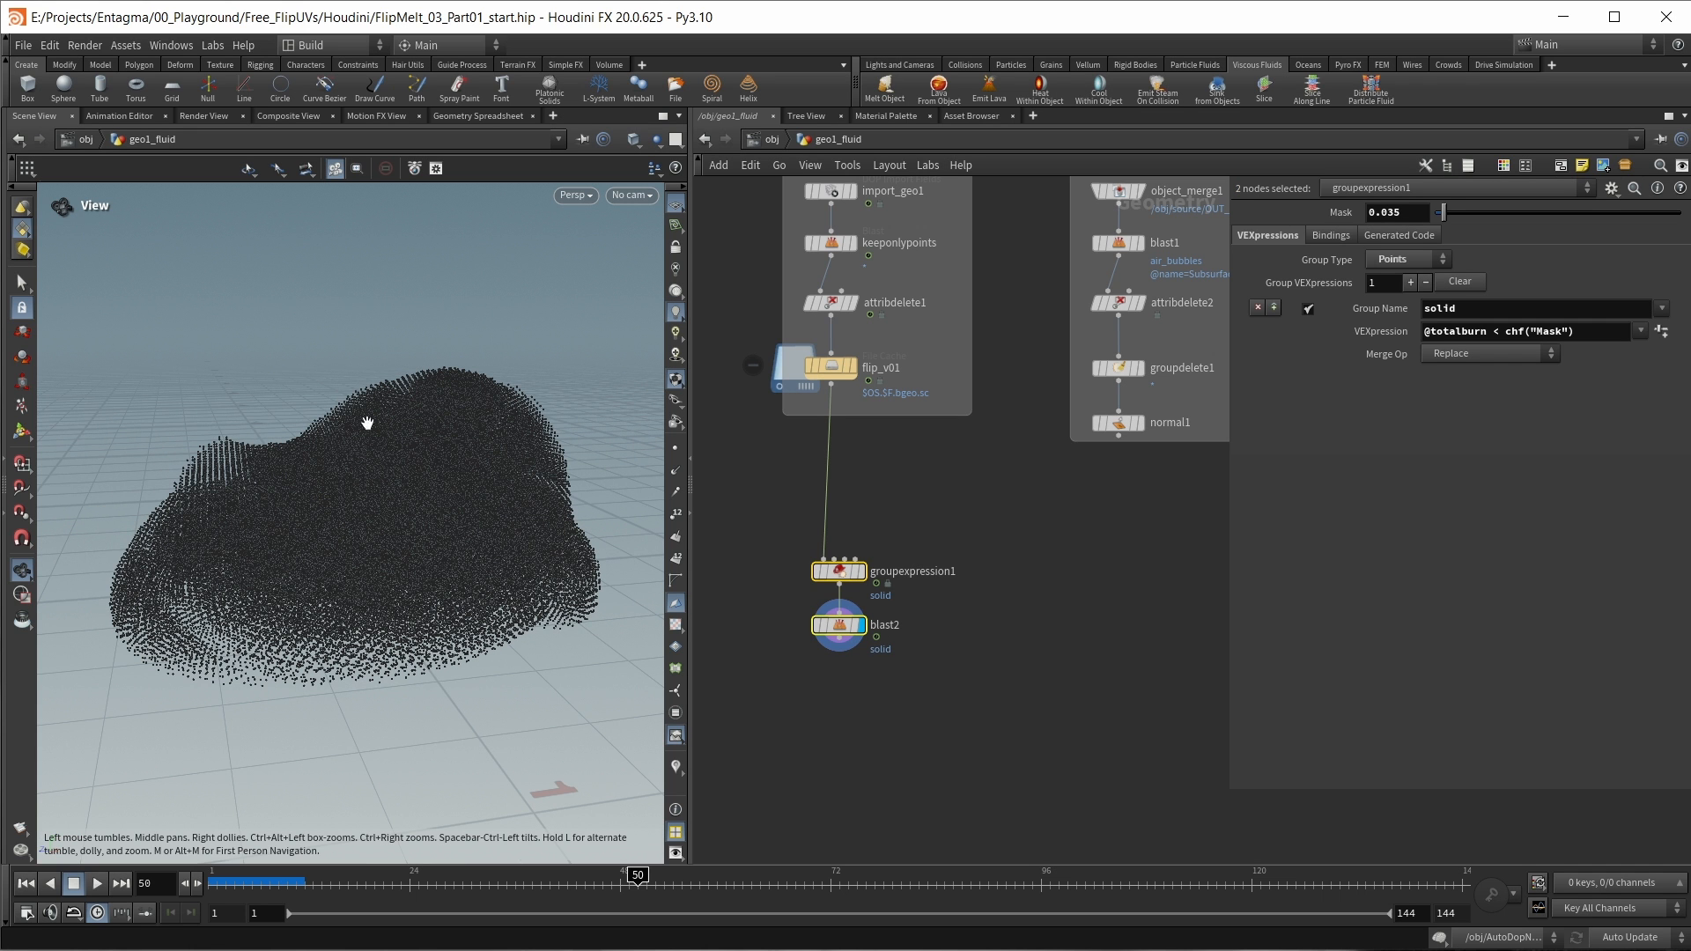
left_click(871, 694)
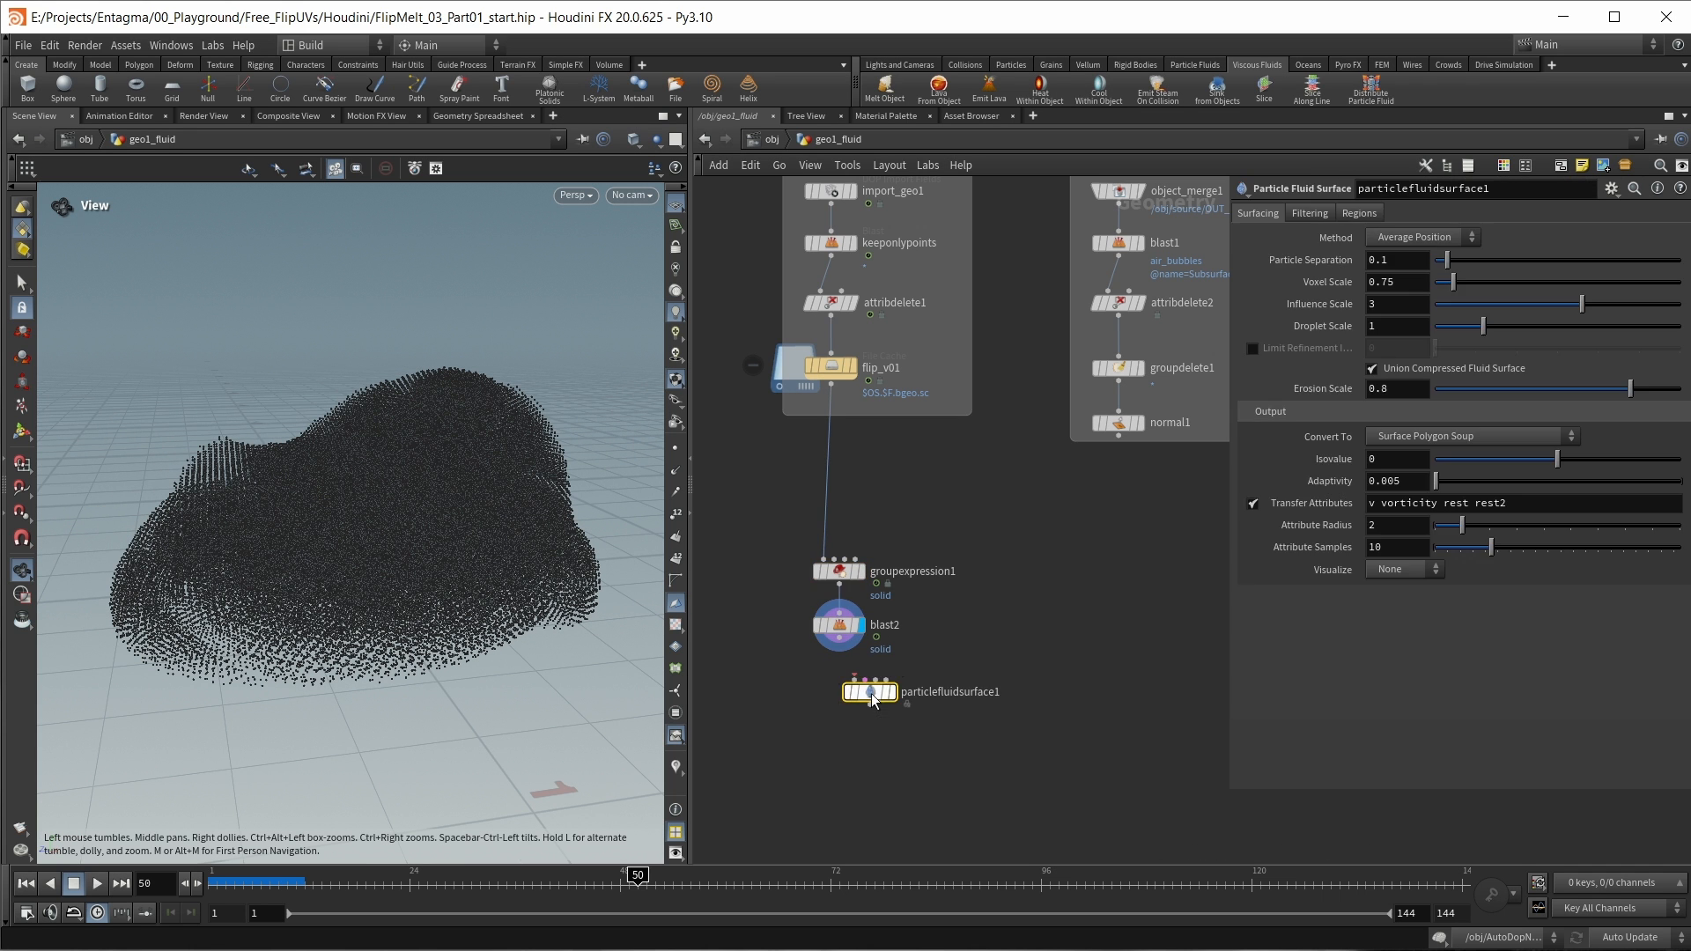
left_click_drag(870, 694, 858, 694)
left_click_drag(866, 693, 864, 716)
mouse_move(865, 717)
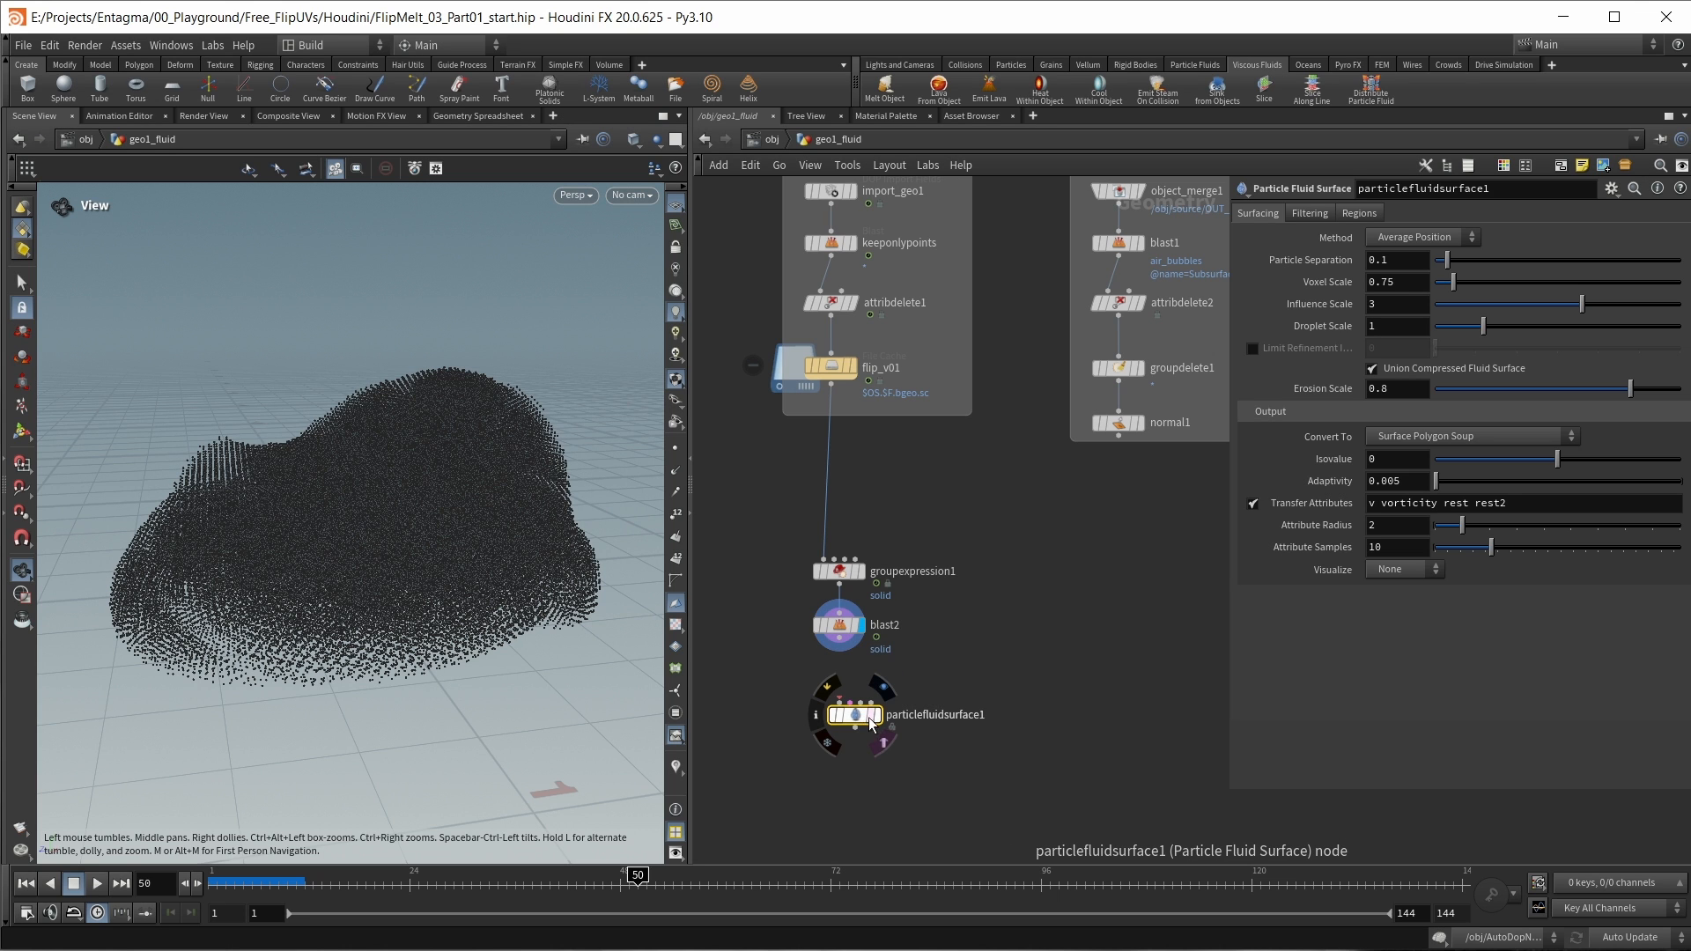
key("Delete")
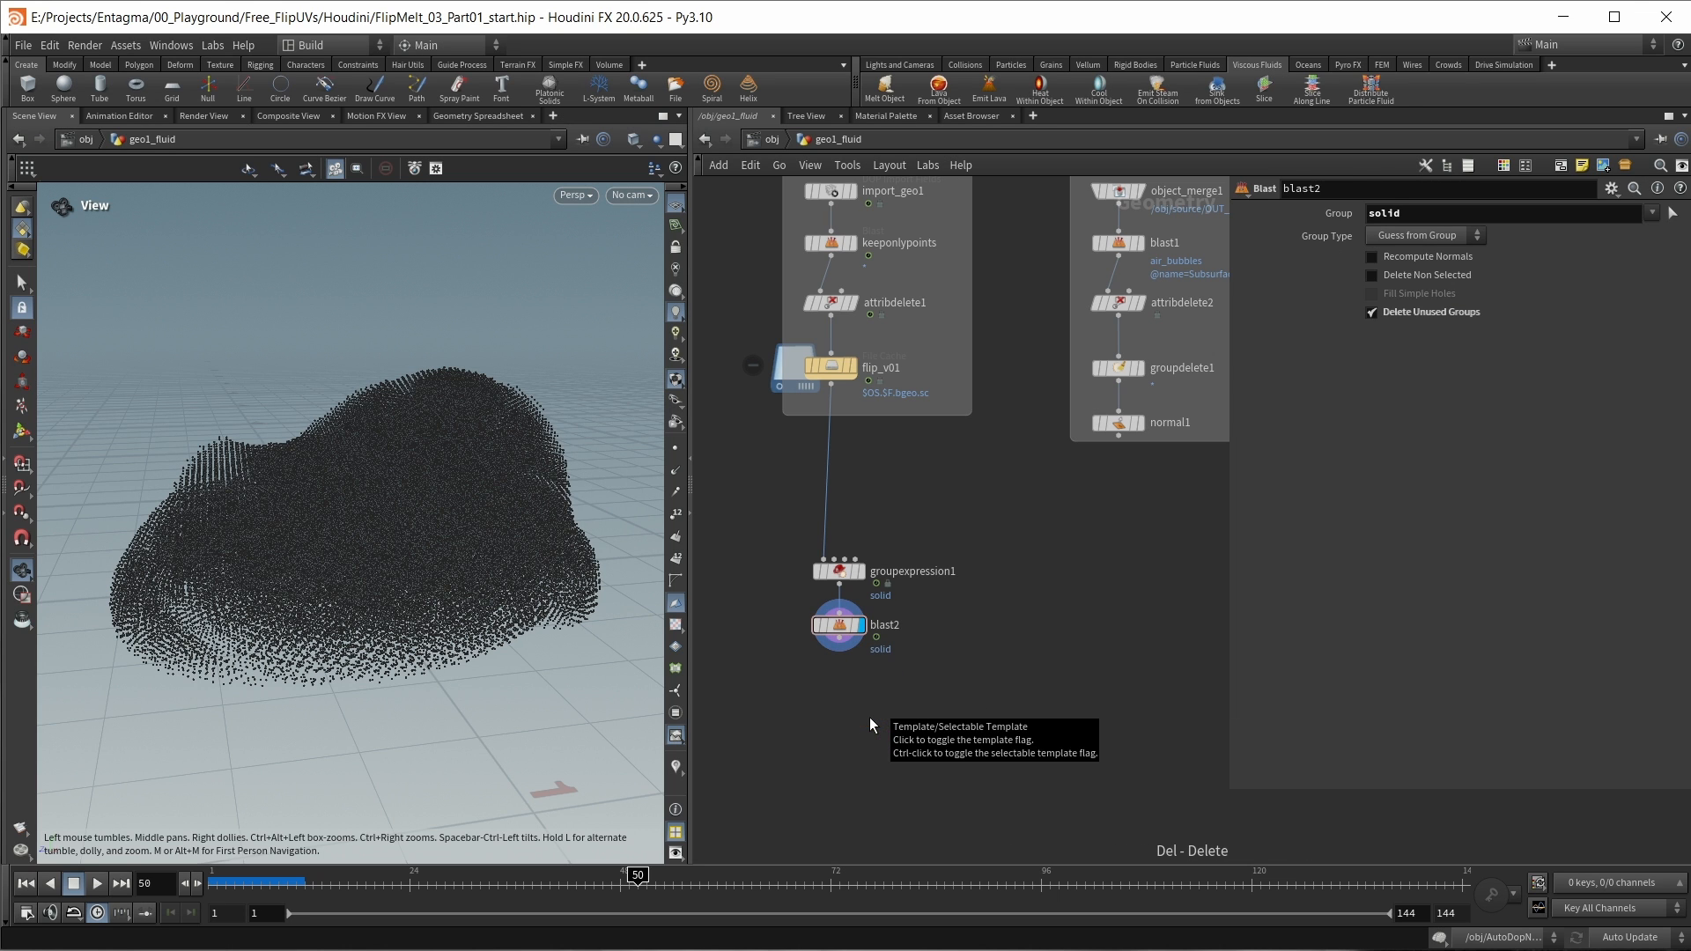
Step: Add a VDB from Particles node after blast2 and display it
scroll(823, 698, "up", 2)
key("Tab")
type("vd")
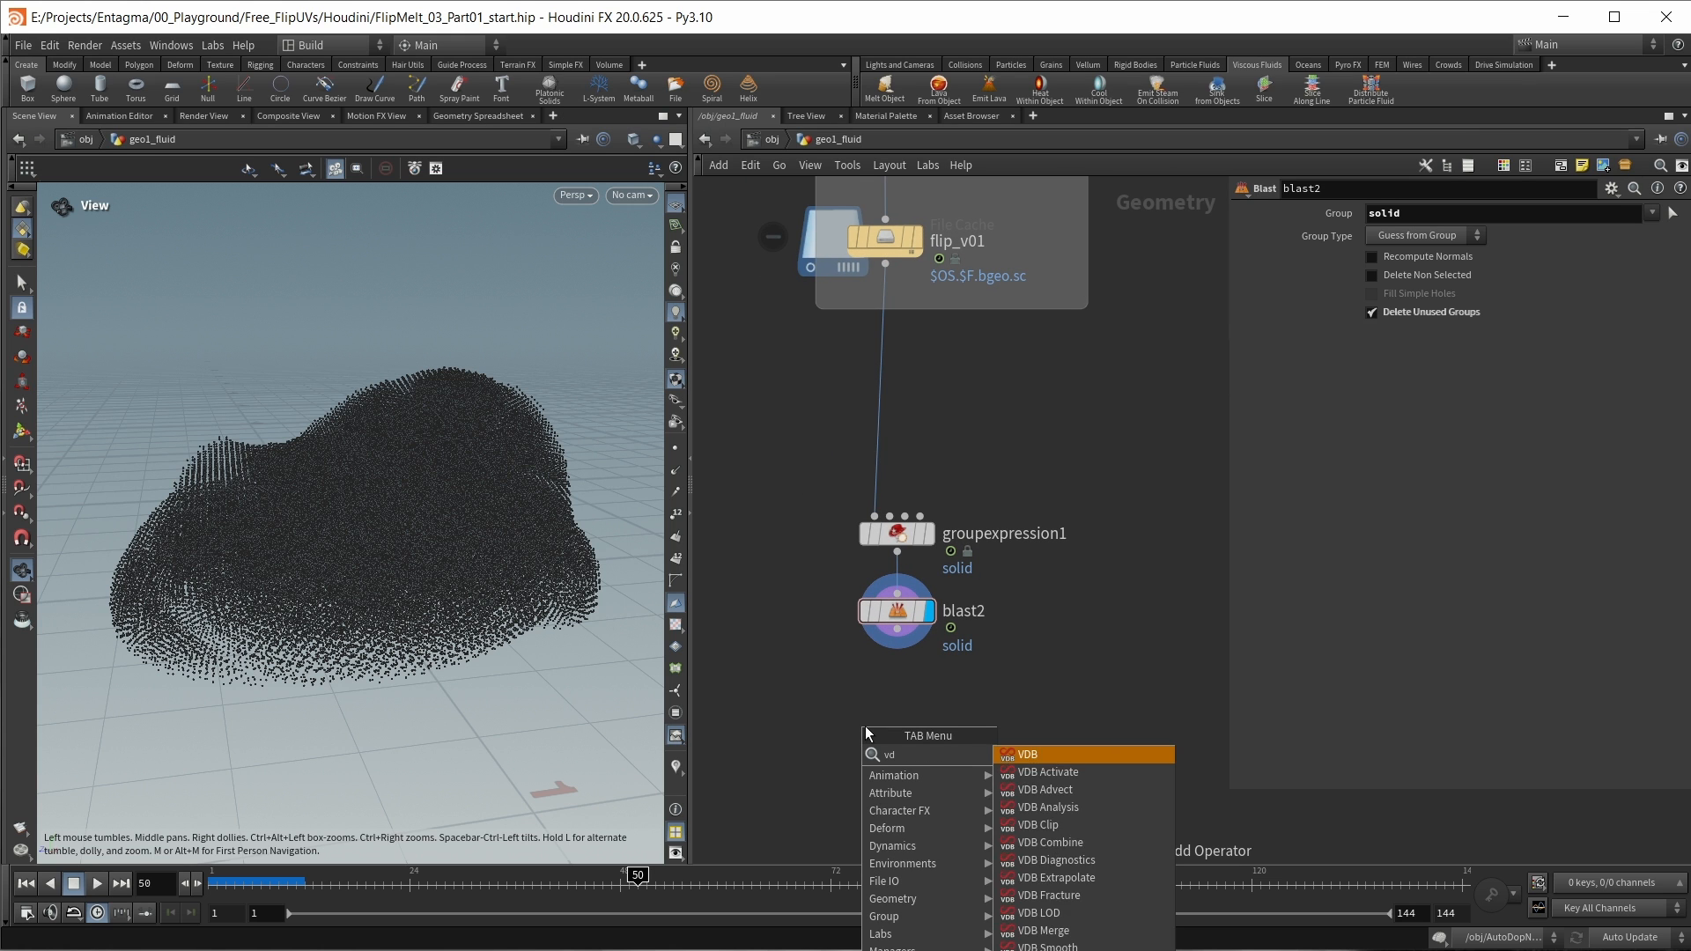
type("bfro")
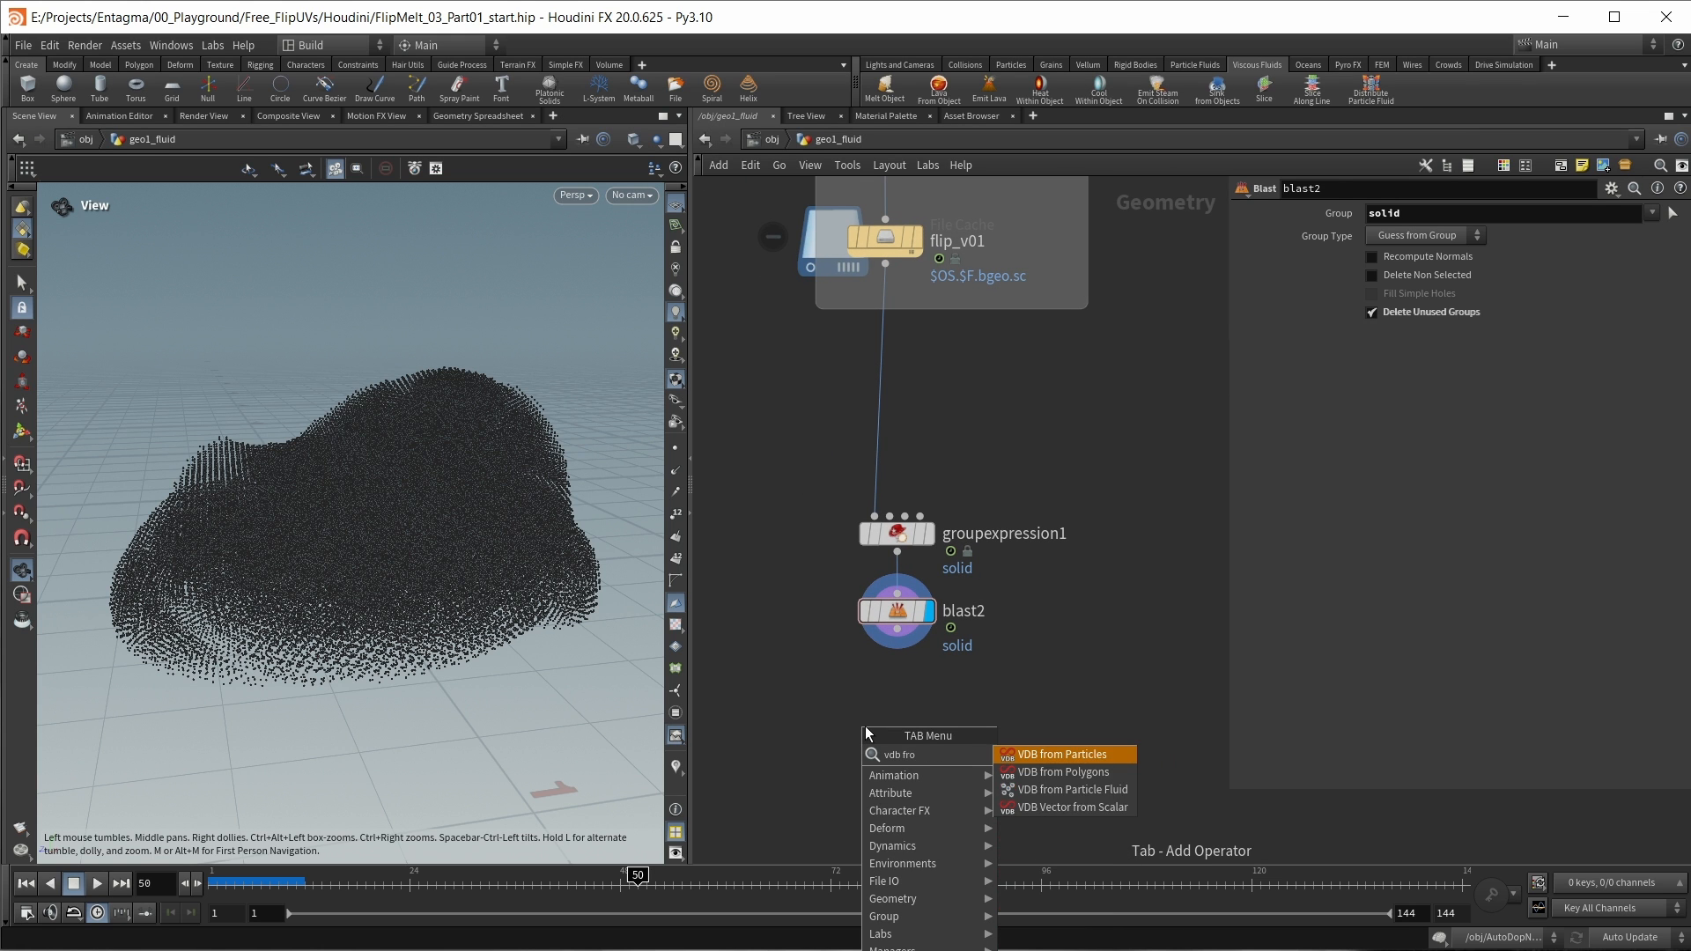
key("shift+Return")
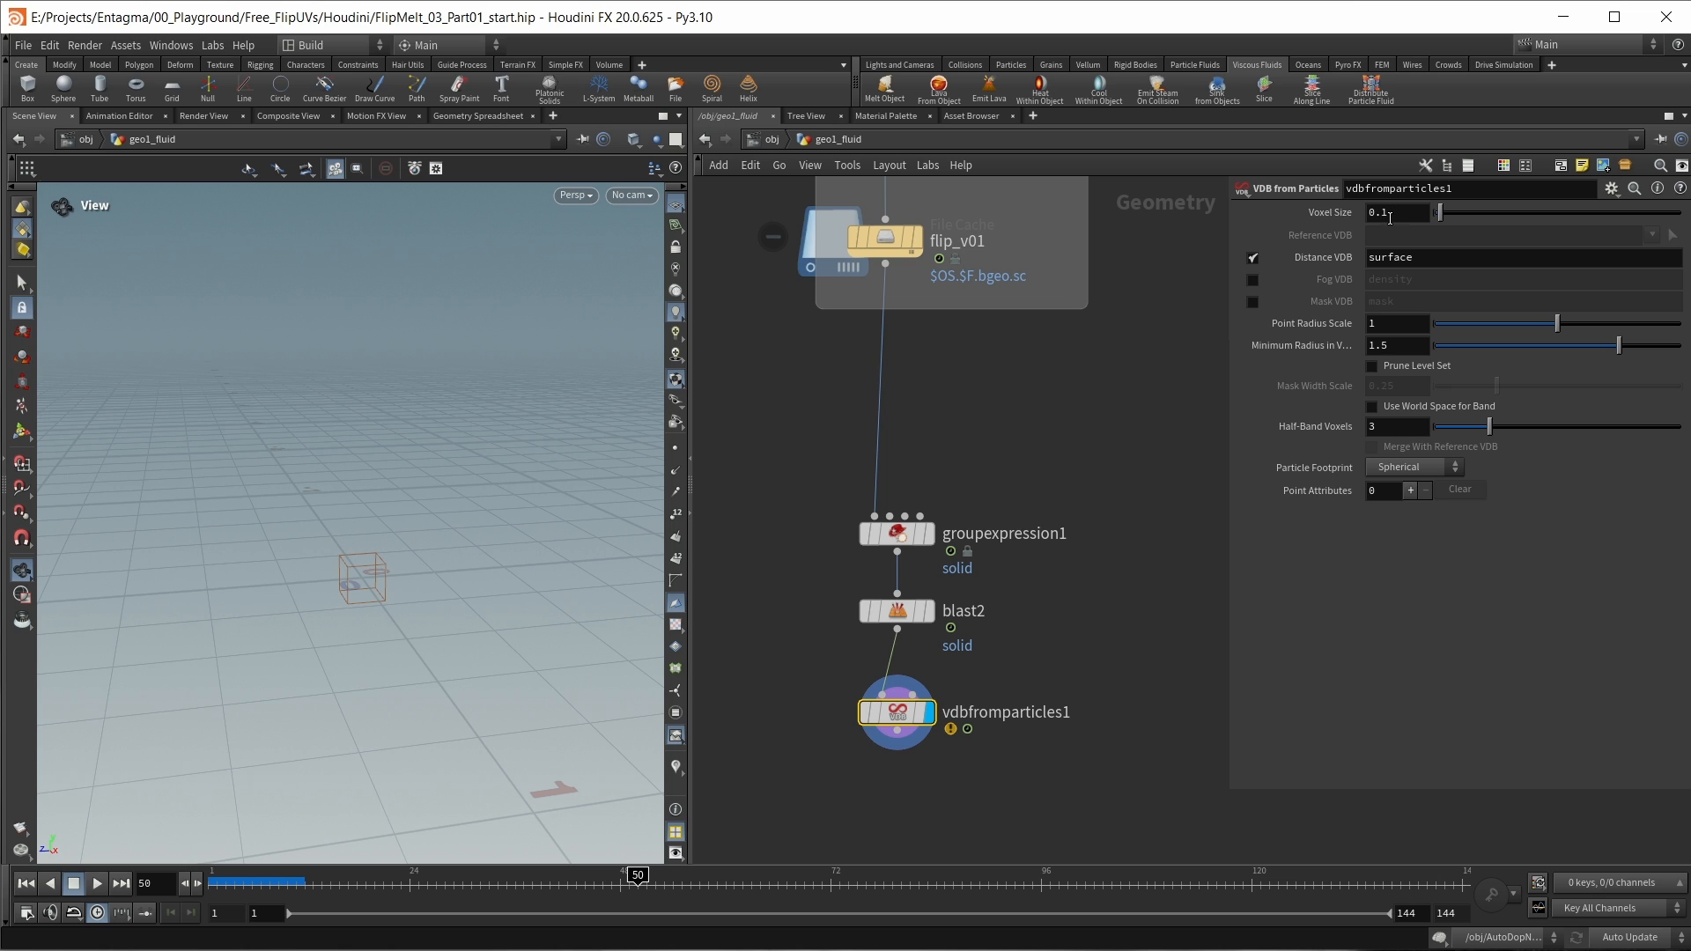
Step: Set vdbfromparticles1's Voxel Size to 0.005 and its Point Radius Scale to 0.5
key("BackSpace")
type("015")
key("Return")
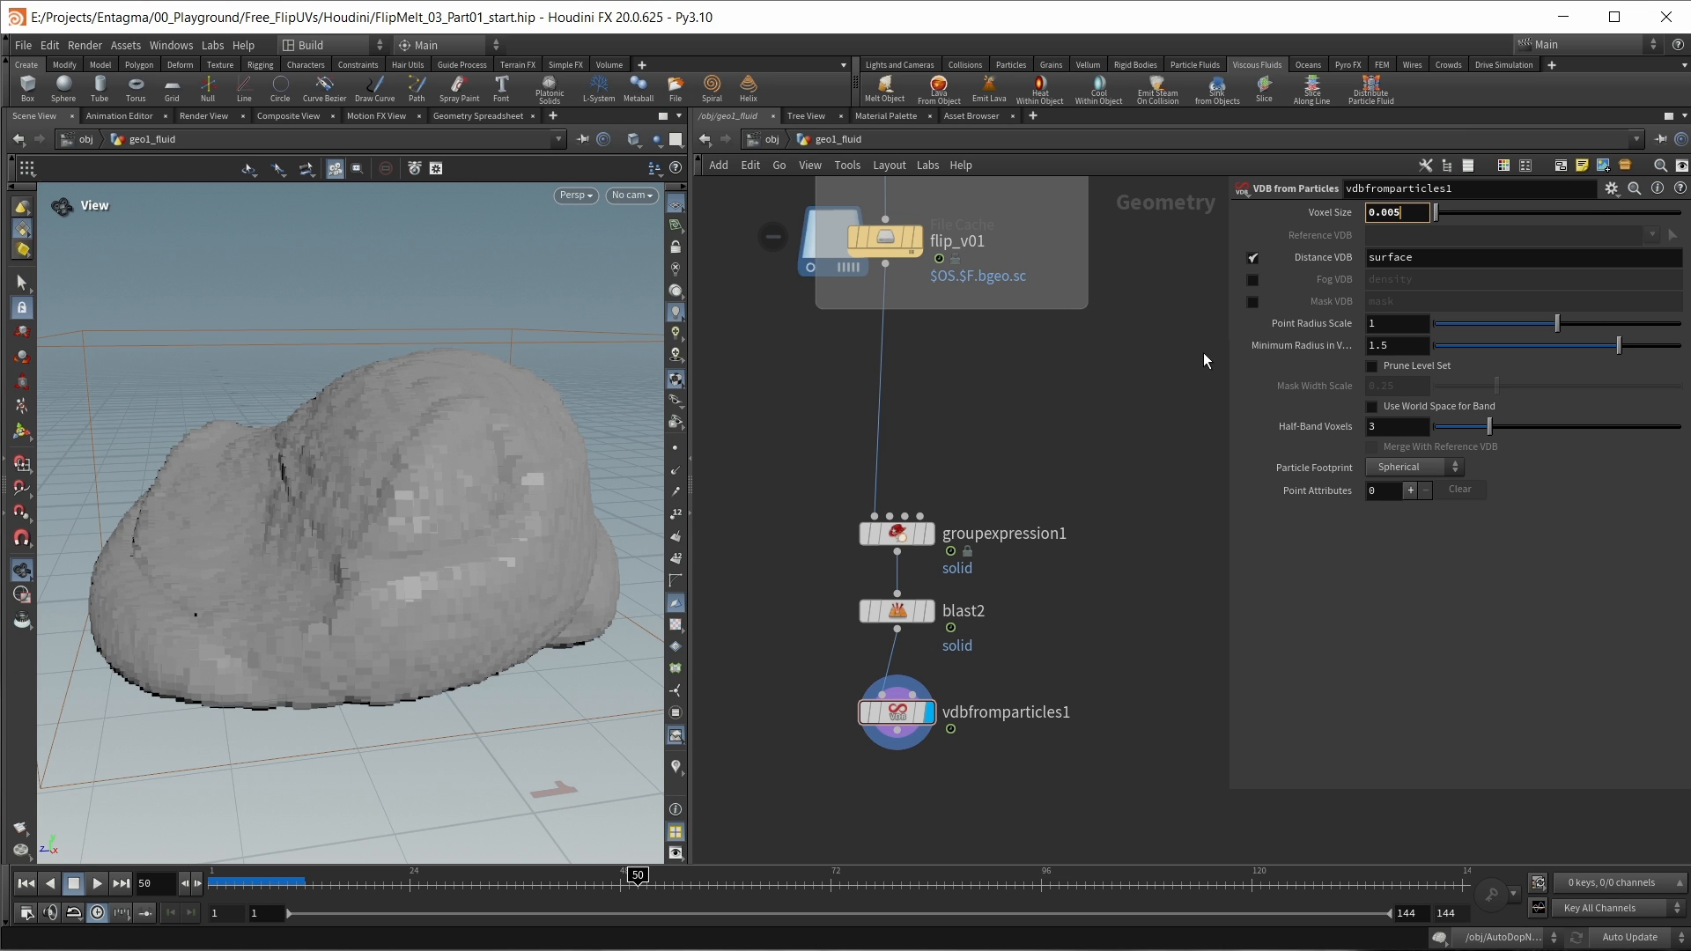
key("Return")
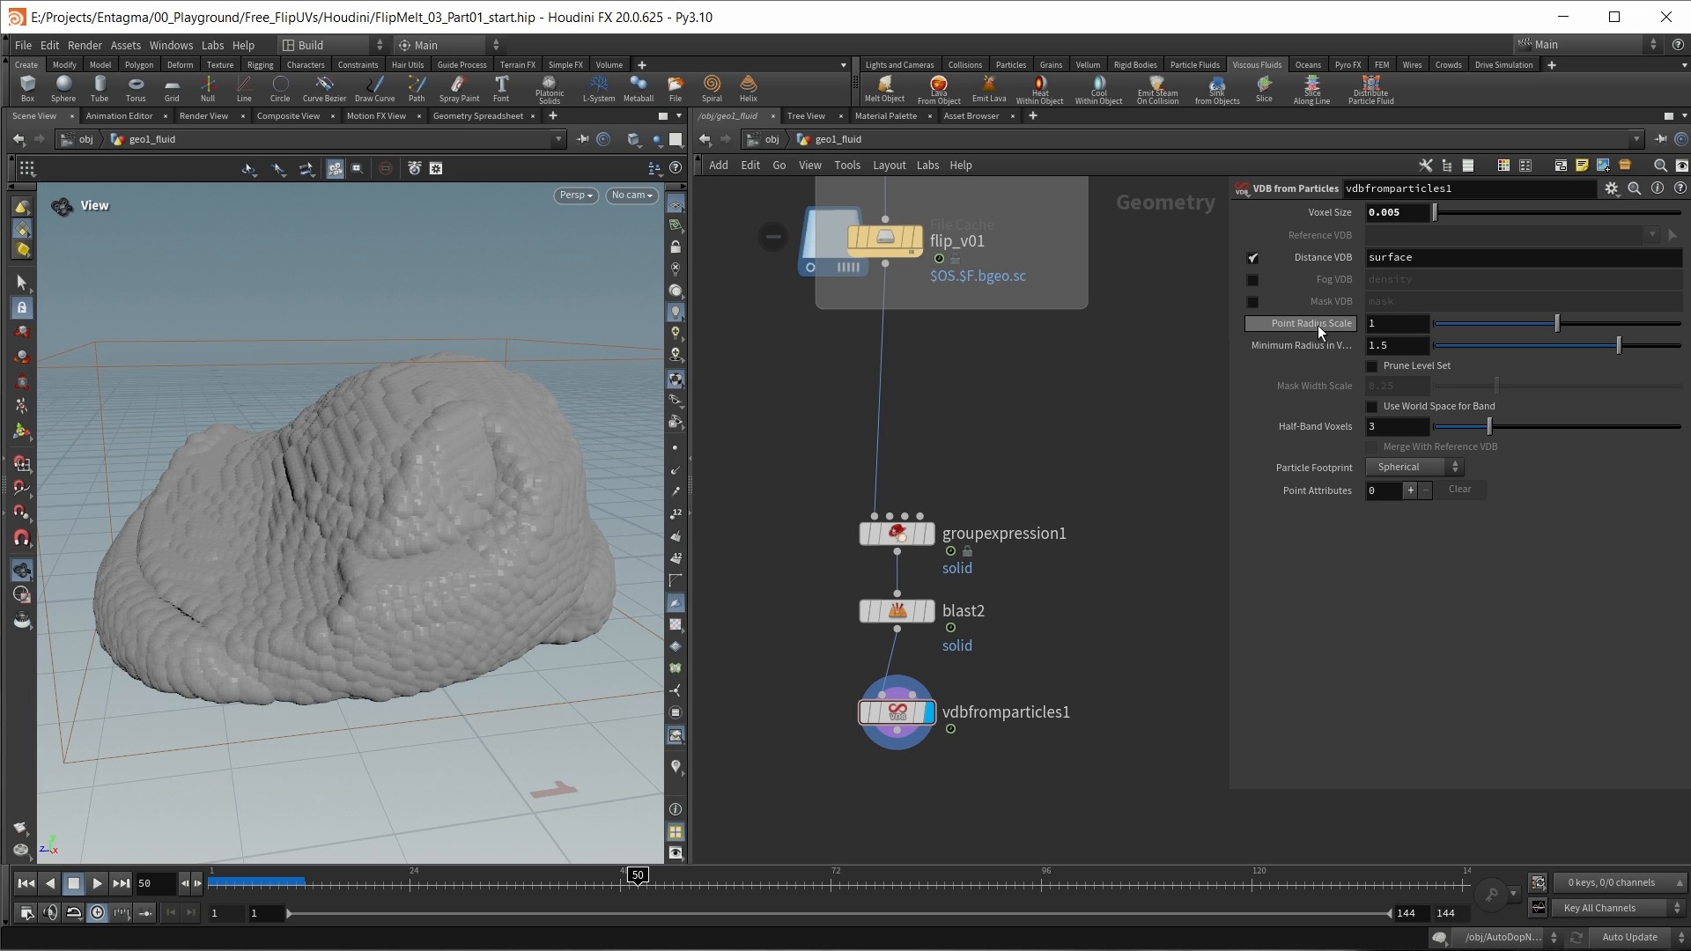
left_click_drag(1381, 328, 1326, 330)
type(".5")
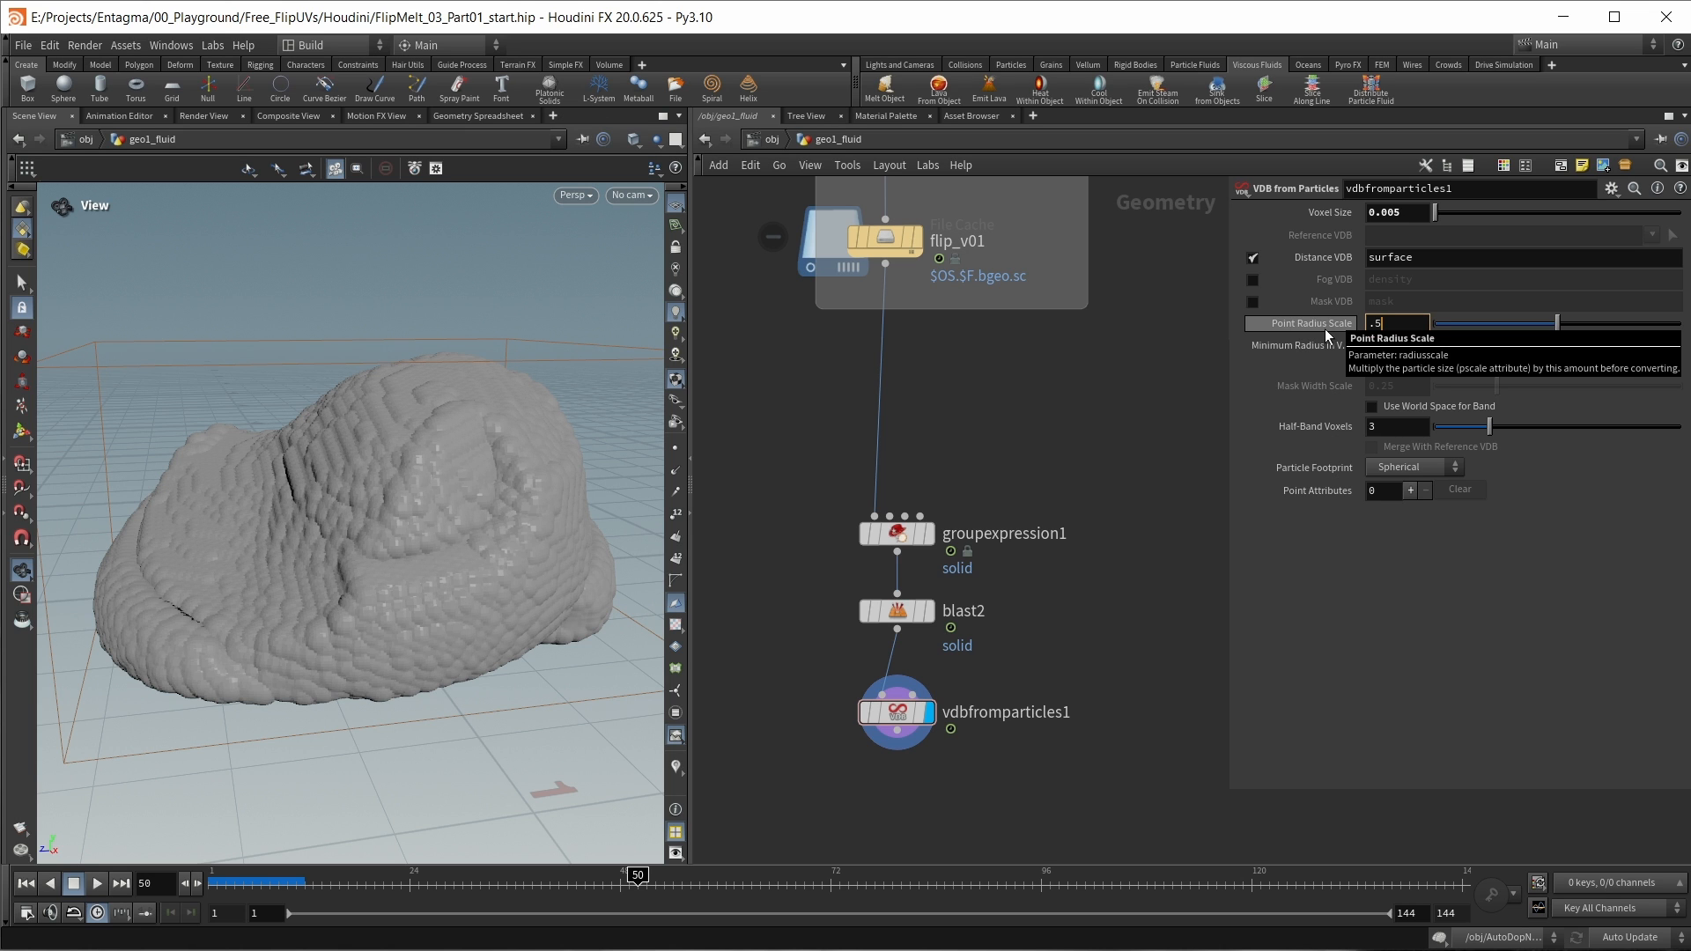
key("Return")
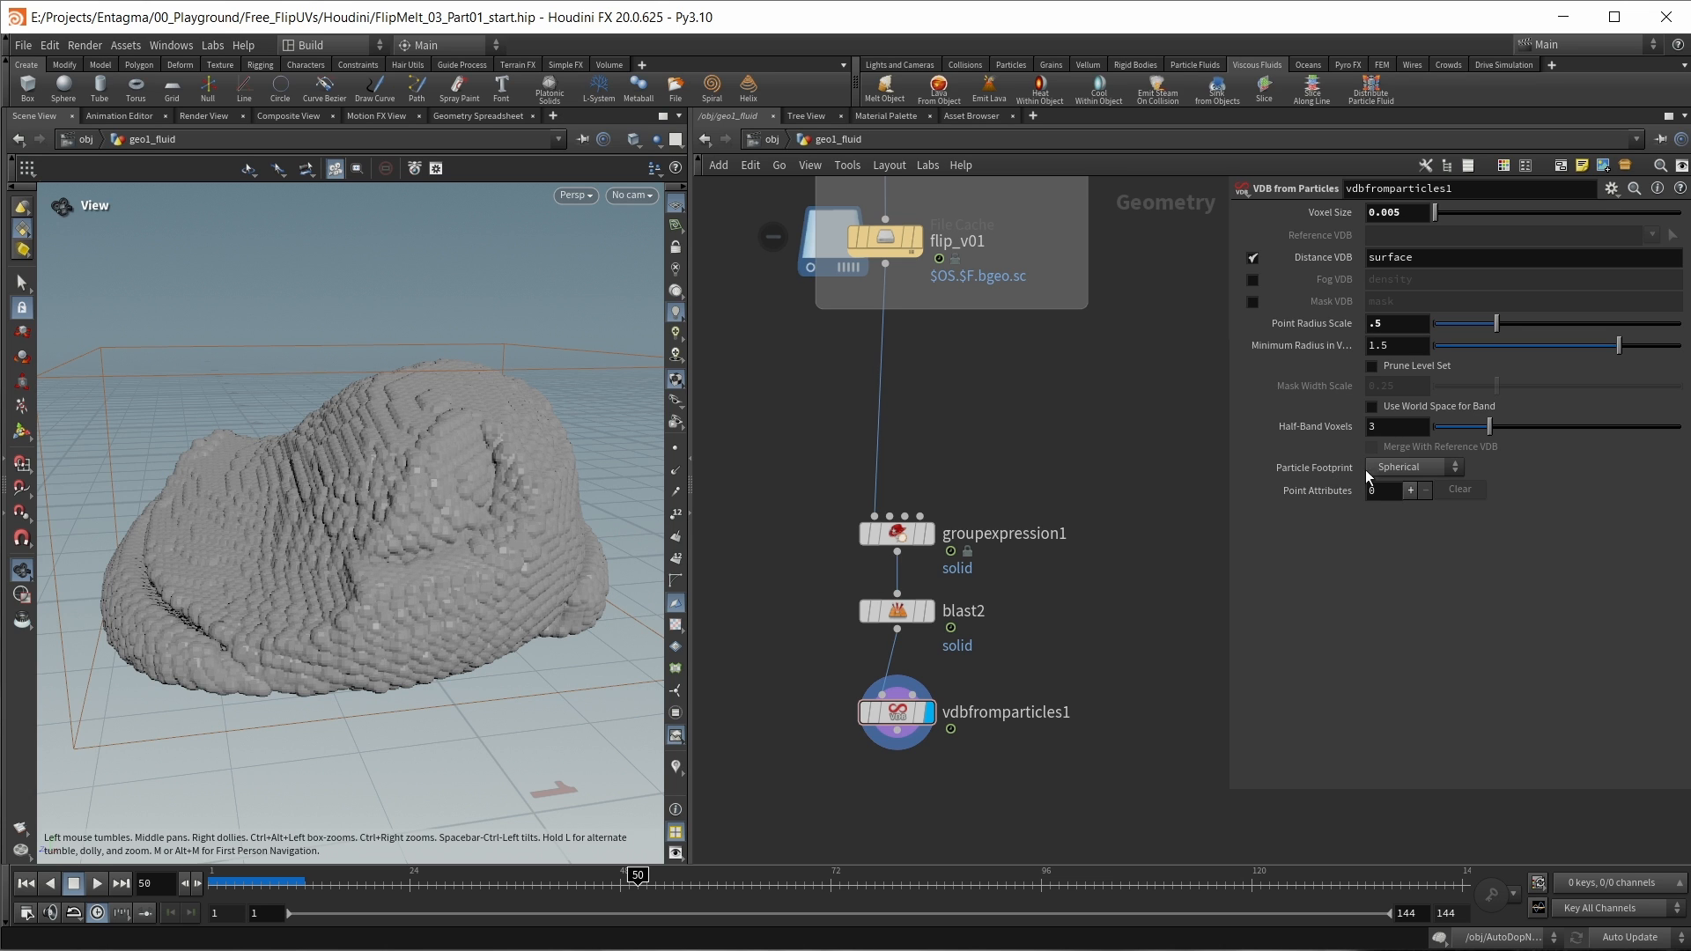
Step: Add a VDB Smooth SDF node after vdbfromparticles1 with Iterations set to 8
middle_click_drag(1092, 520, 1123, 410)
left_click_drag(932, 605, 938, 658)
key("Tab")
type("vdbsmoothsdf")
key("Return")
left_click(927, 657)
key("r")
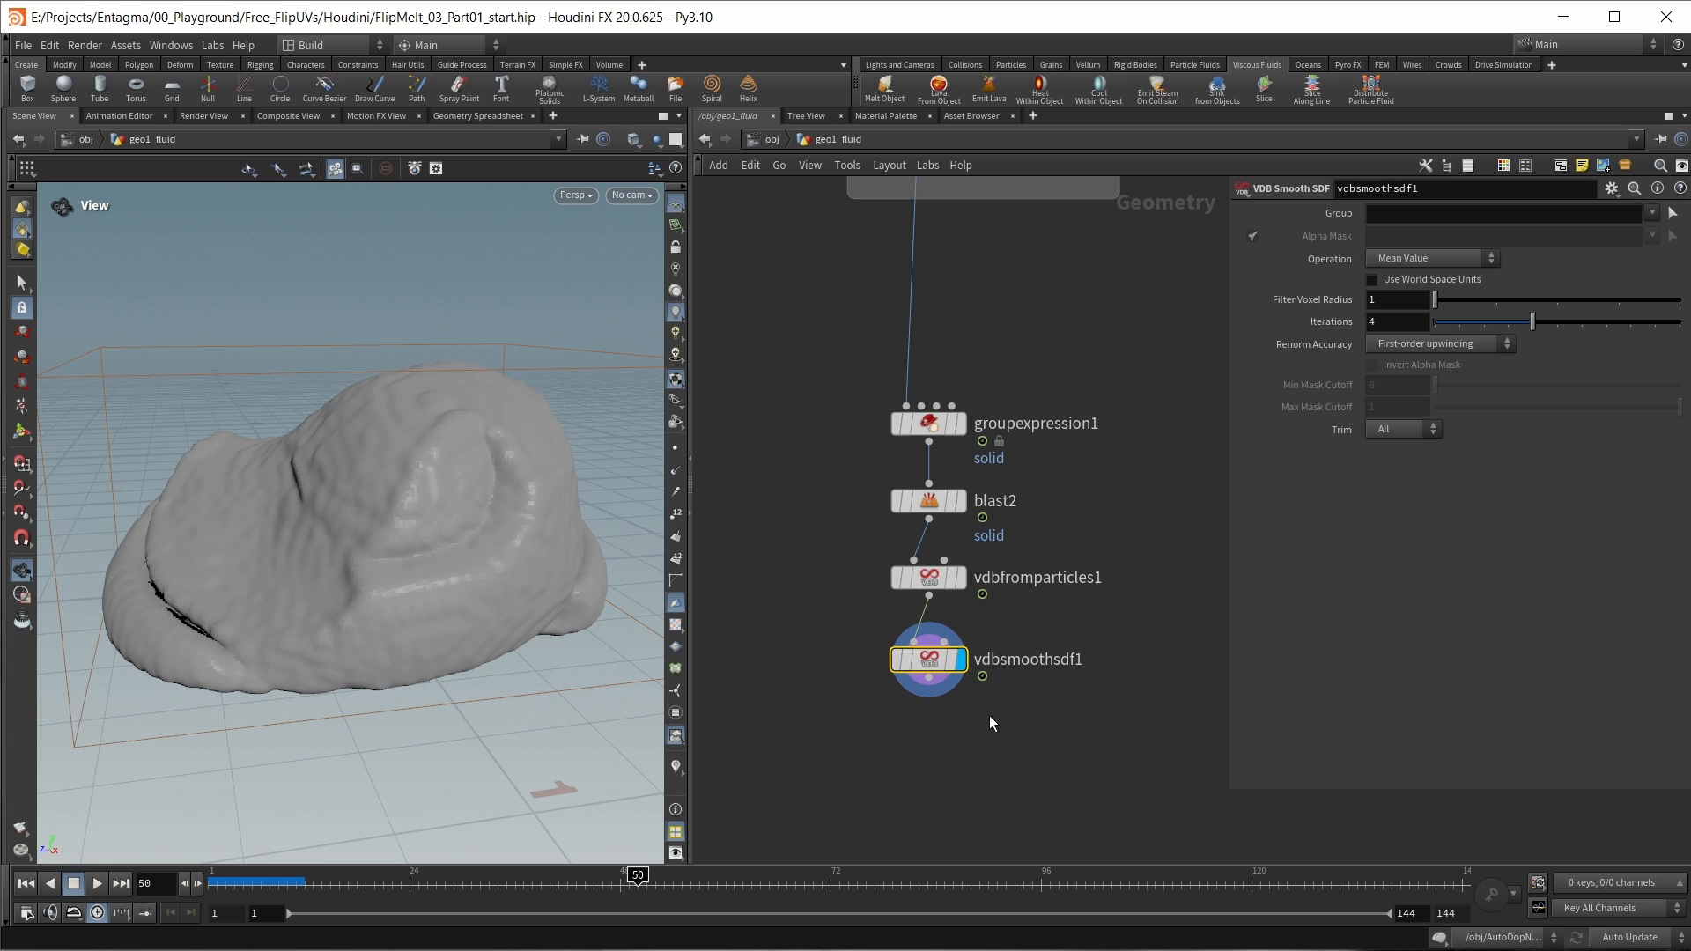
left_click_drag(1395, 323, 1303, 336)
type("8")
key("Return")
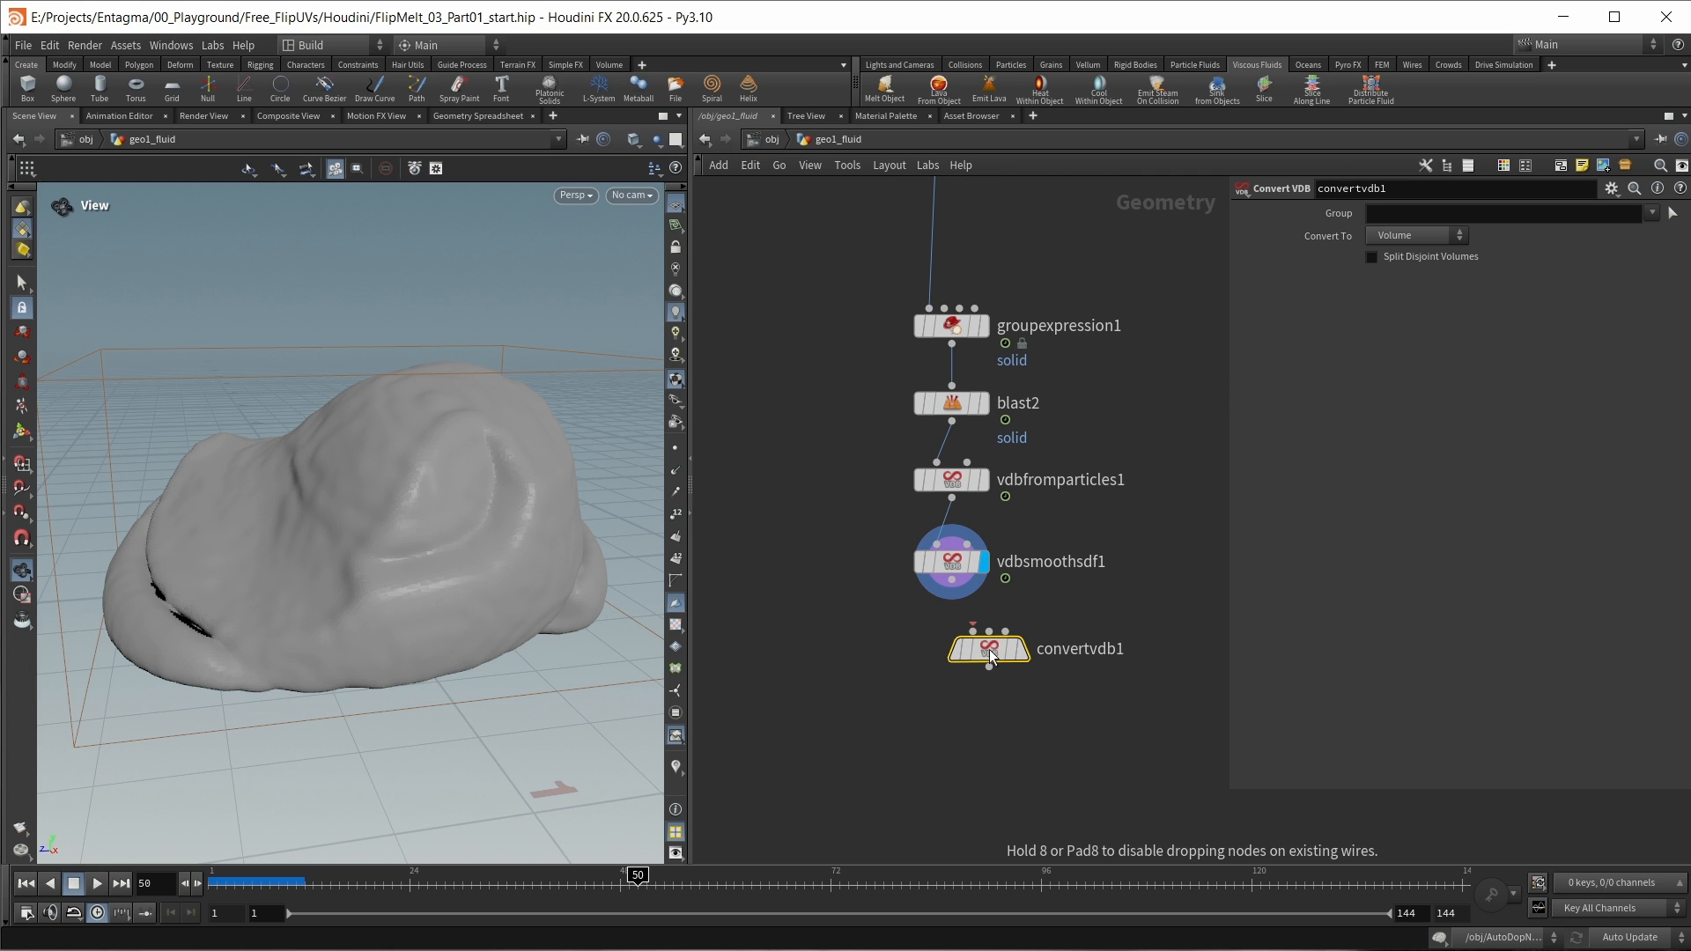
Step: Convert the smoothed VDB to Polygons with a Convert VDB node and follow it with a Normal node set to Points
left_click_drag(990, 648, 944, 668)
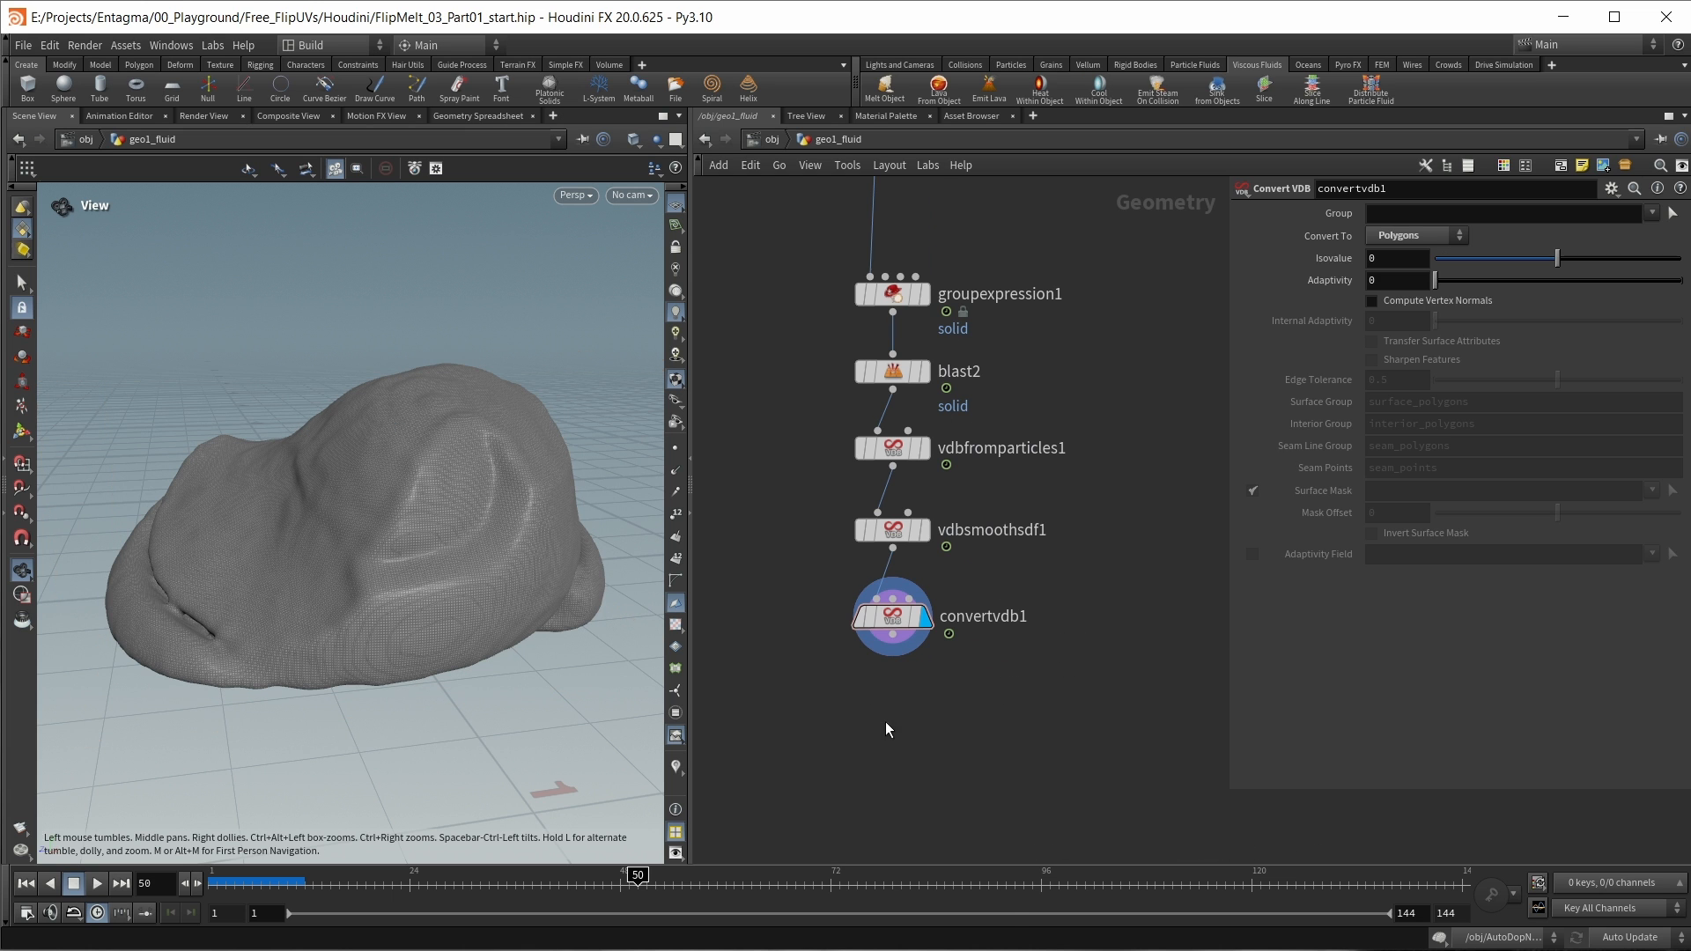
key("Tab")
type("normal")
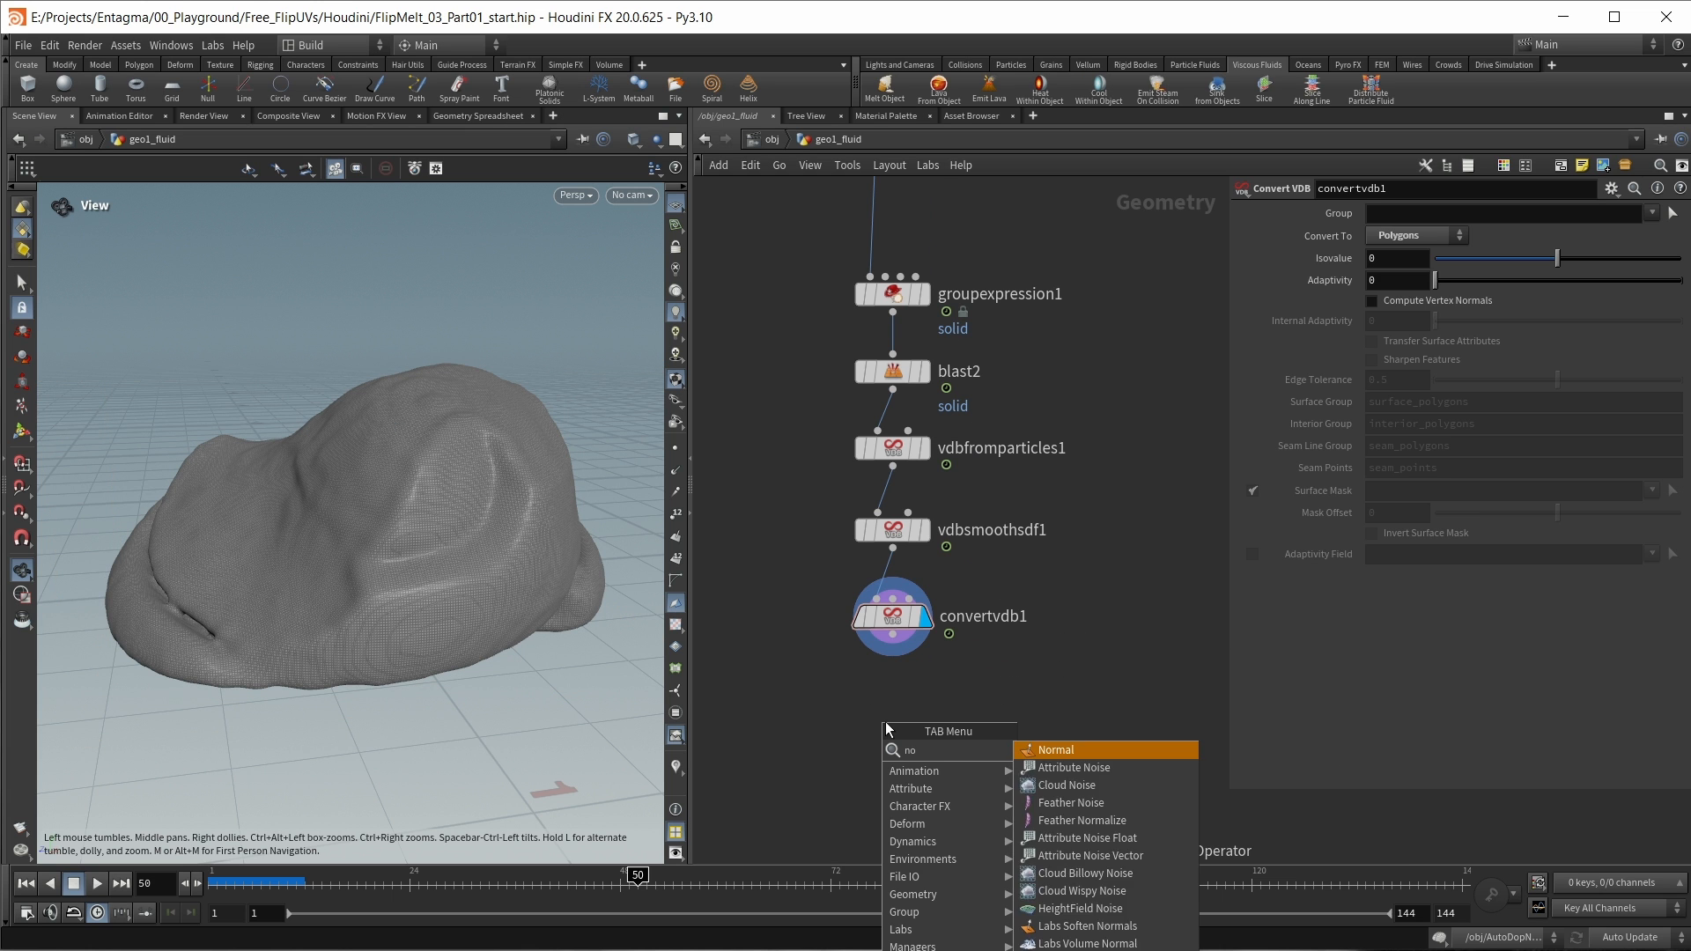
key("Return")
left_click_drag(892, 634, 898, 706)
left_click(921, 723)
left_click(1397, 324)
left_click(1397, 308)
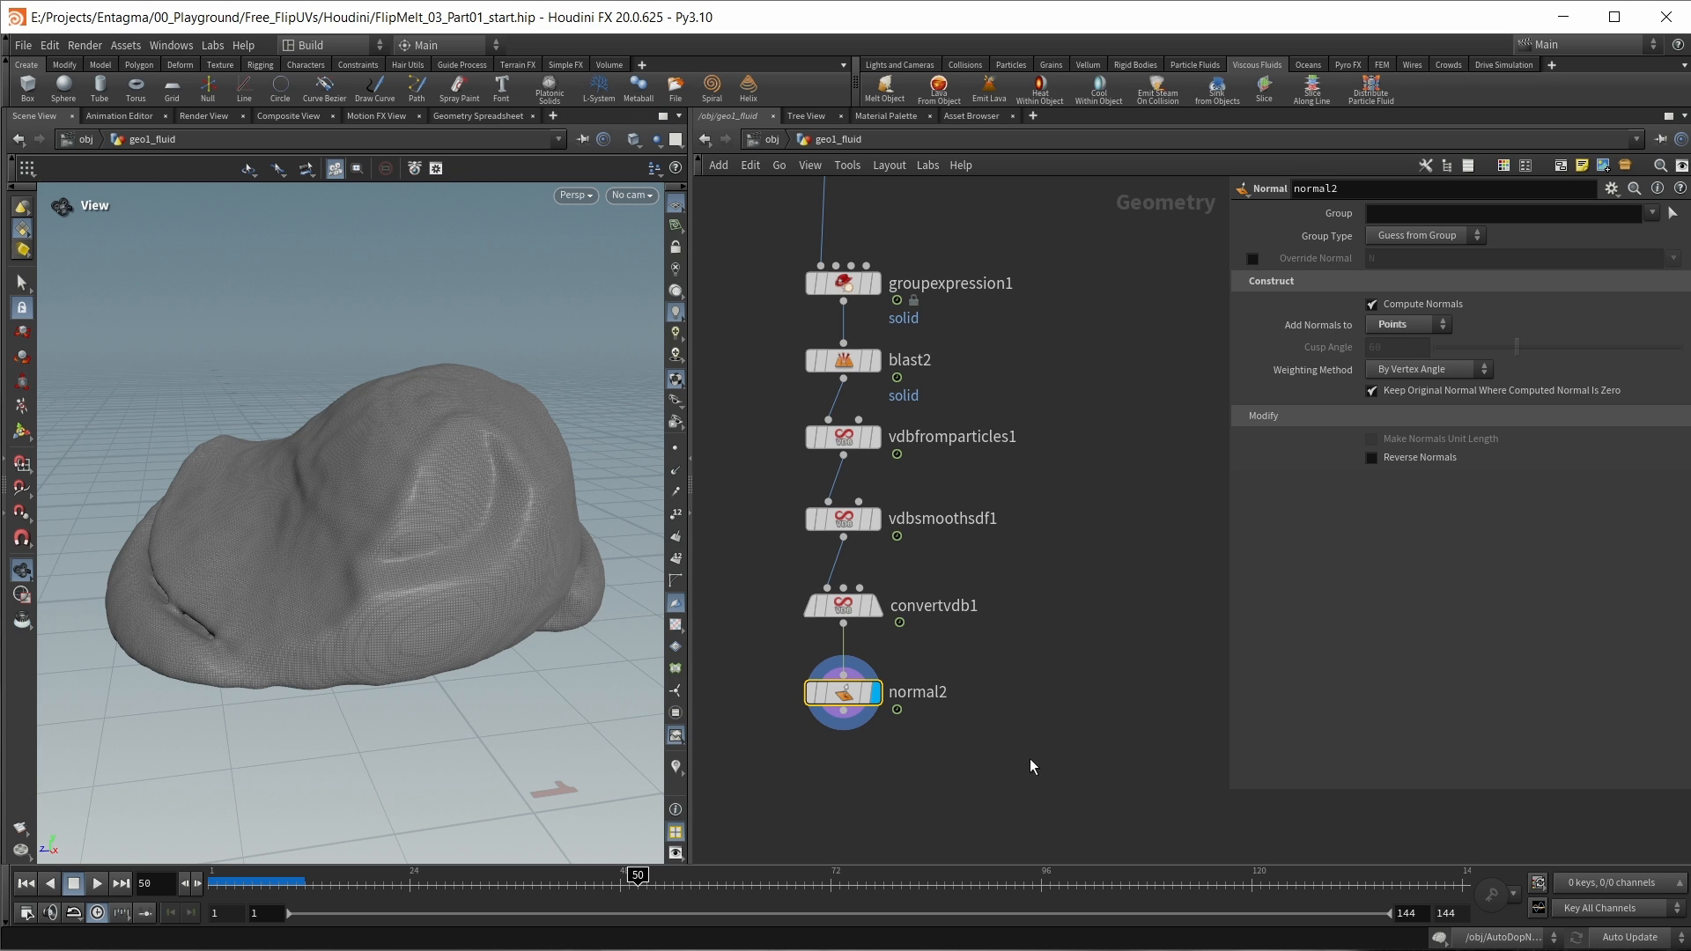
Step: Add an Attribute Transfer node after normal2
key("Tab")
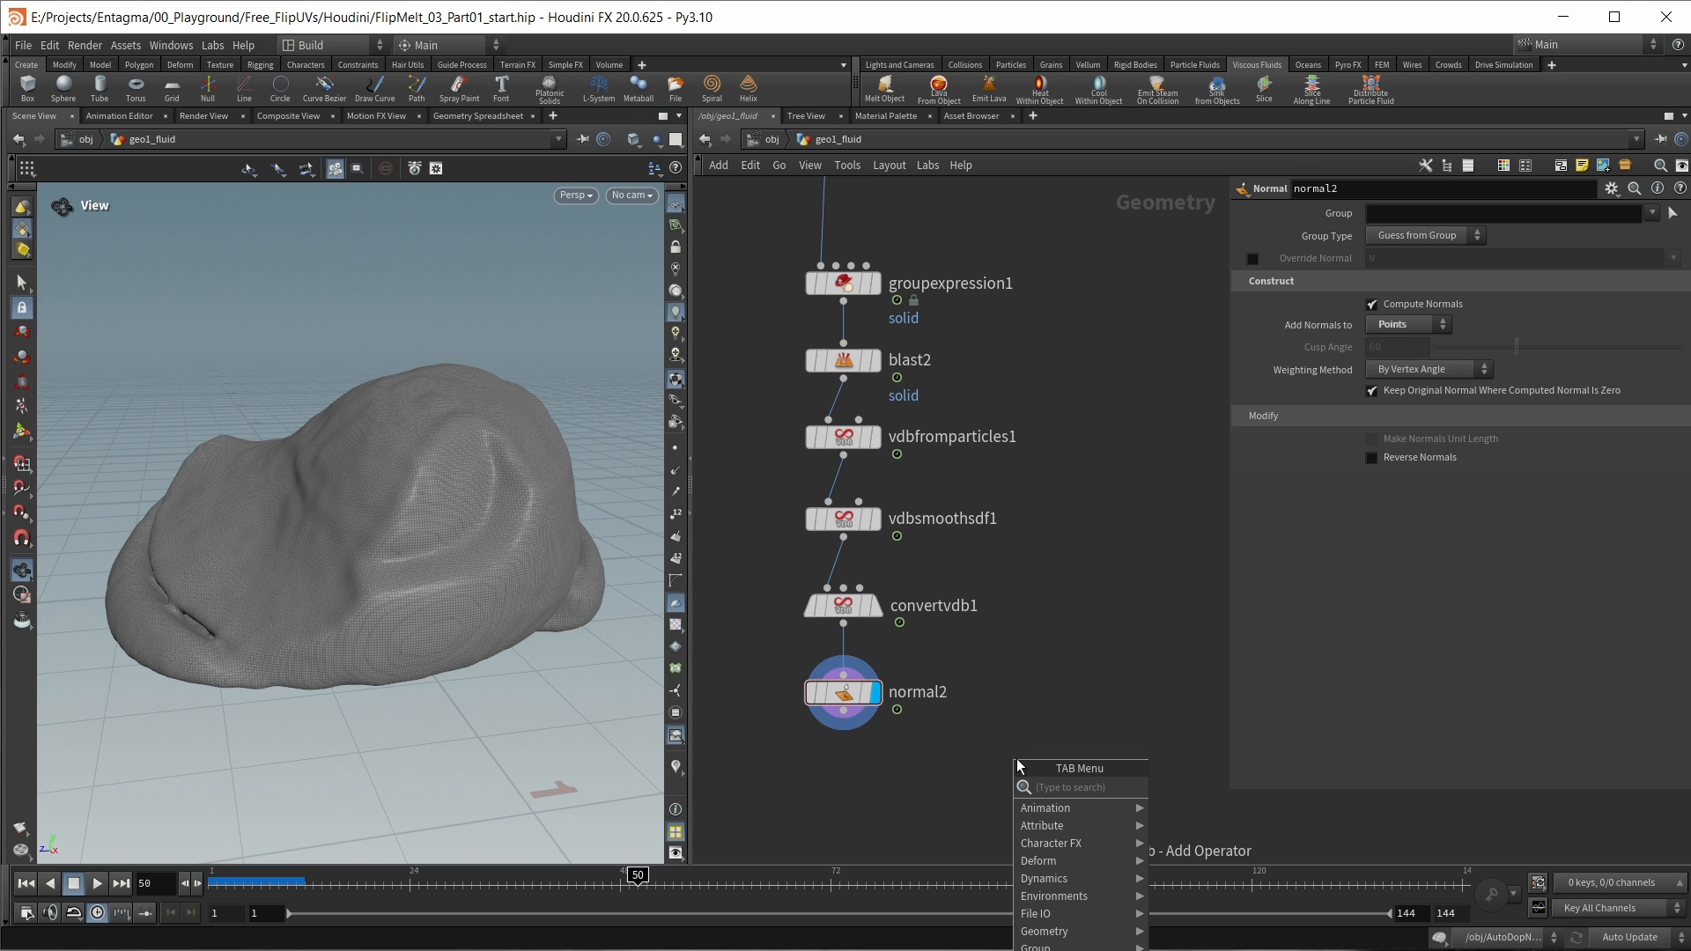
type("attran")
key("Return")
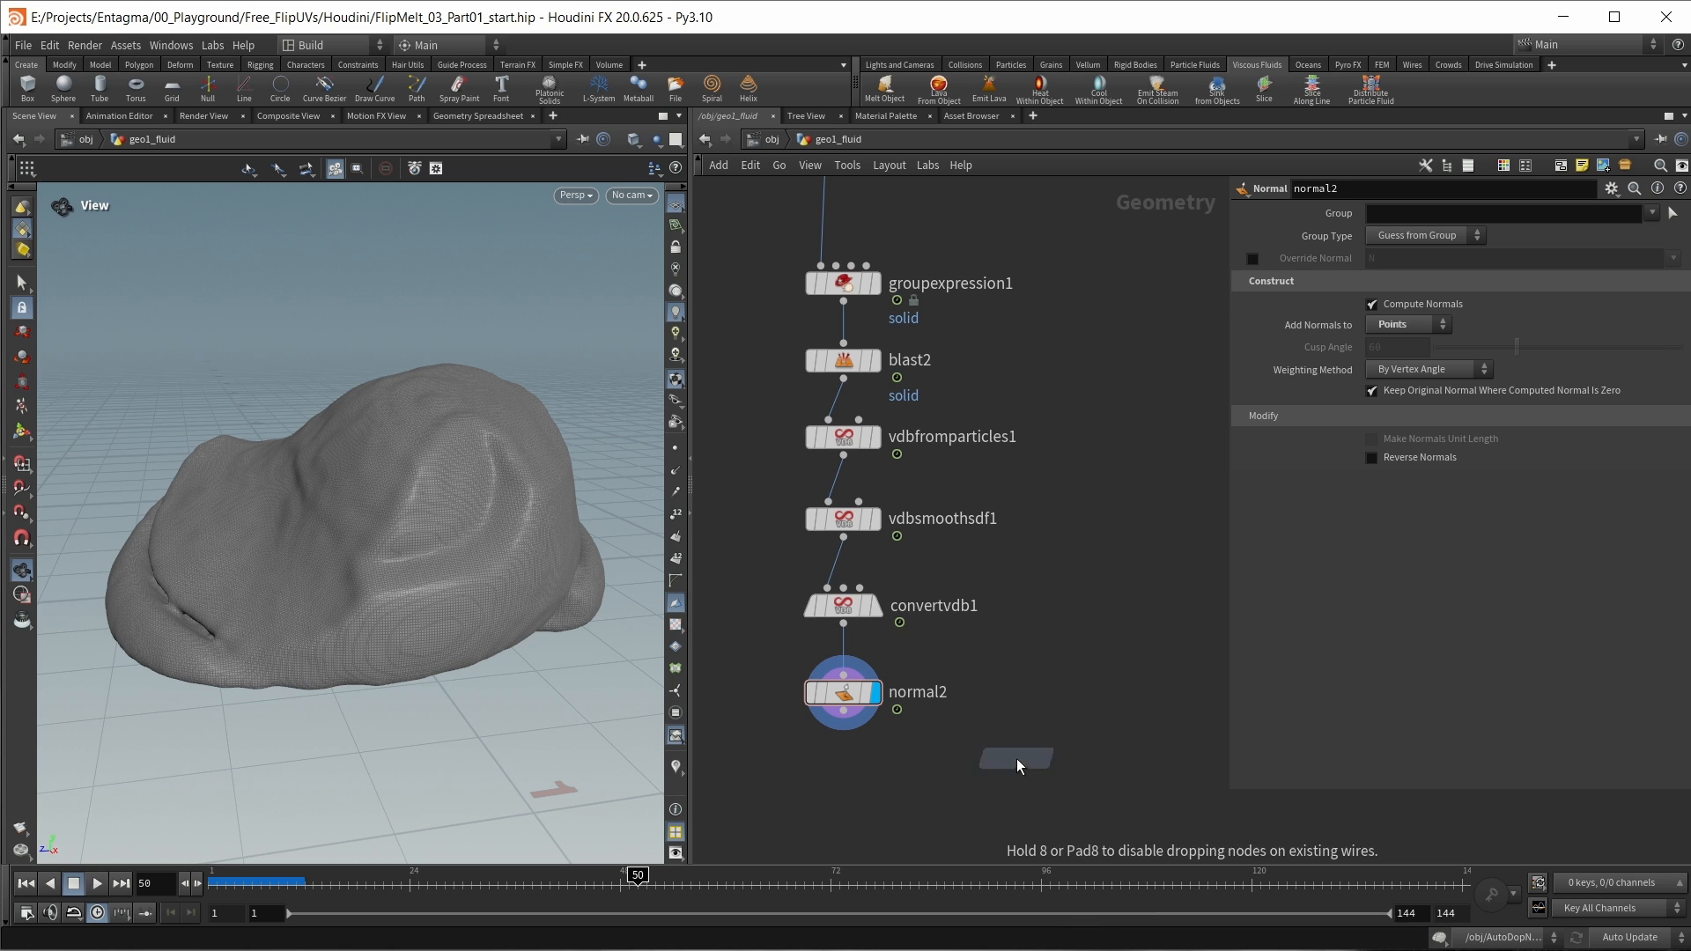
left_click(1016, 758)
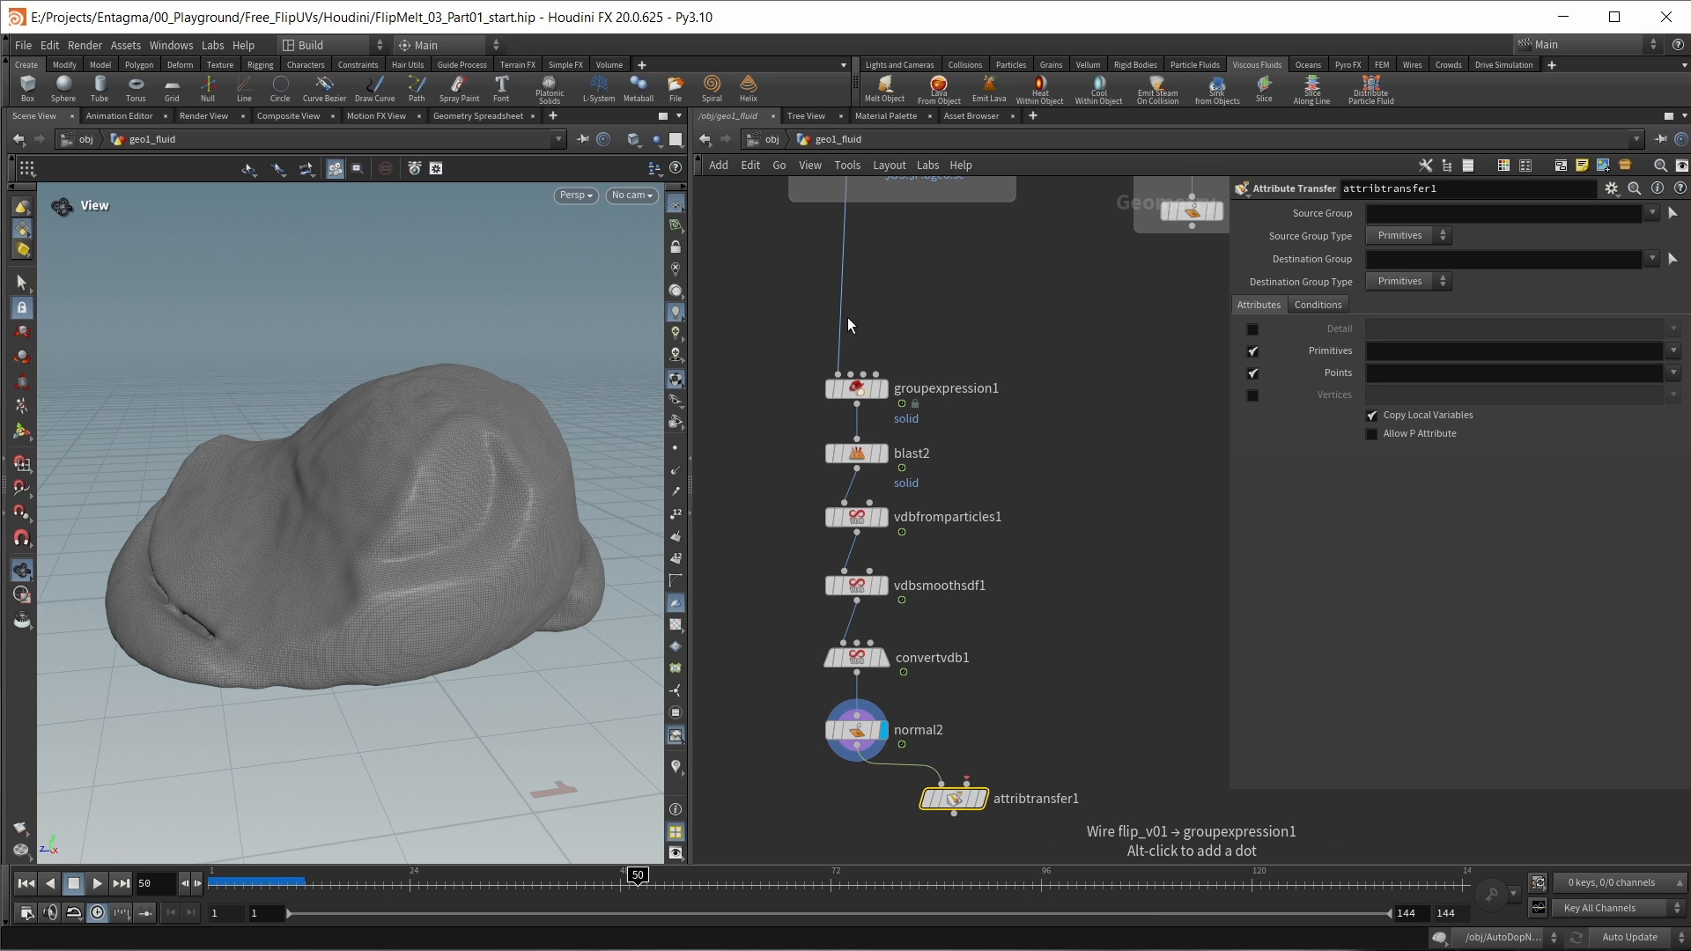
Step: Wire flip_v01 through two dots into attribtransfer1's second input and display the node
left_click(859, 319, "alt")
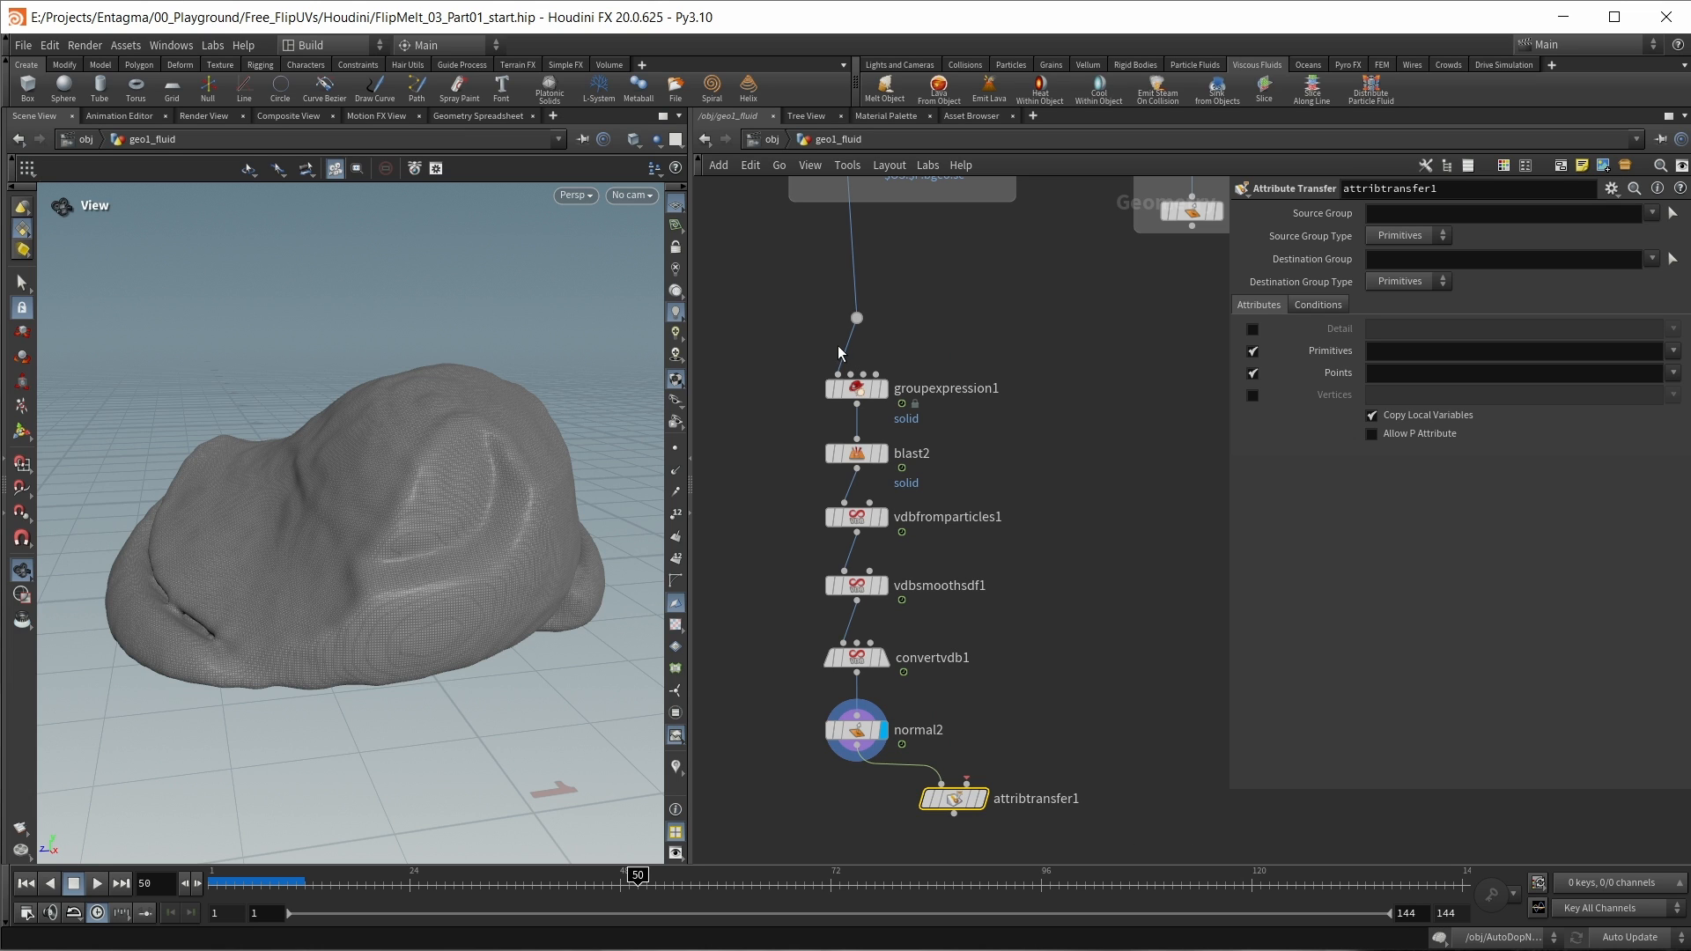
left_click(855, 330)
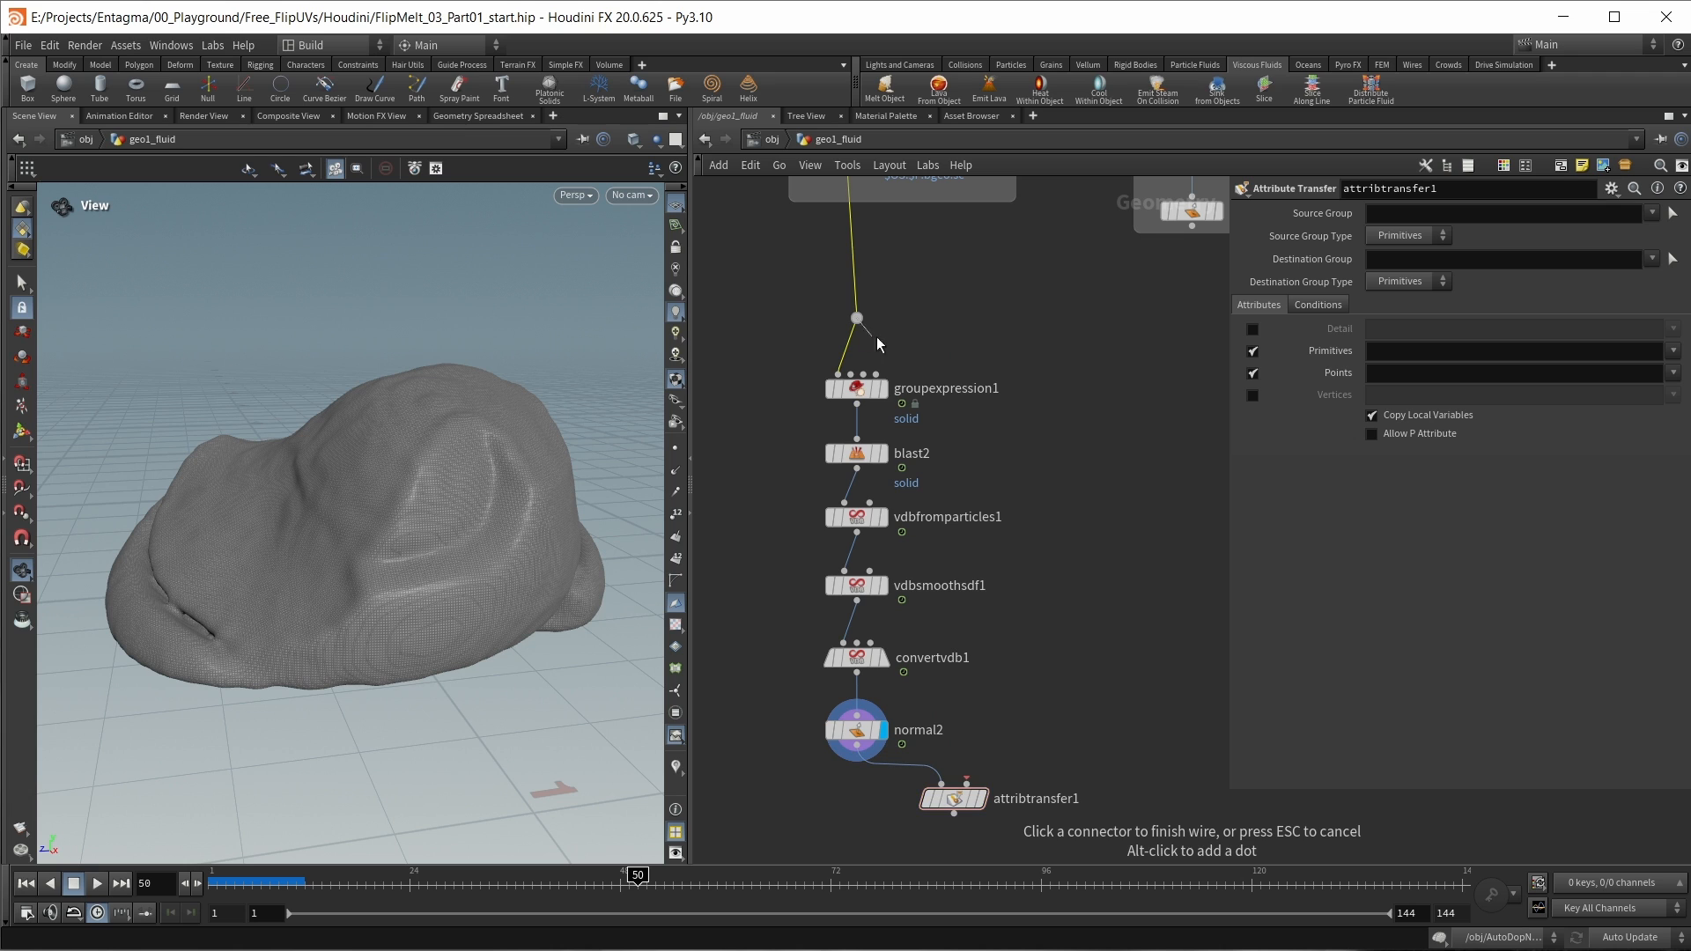
left_click(979, 346, "alt")
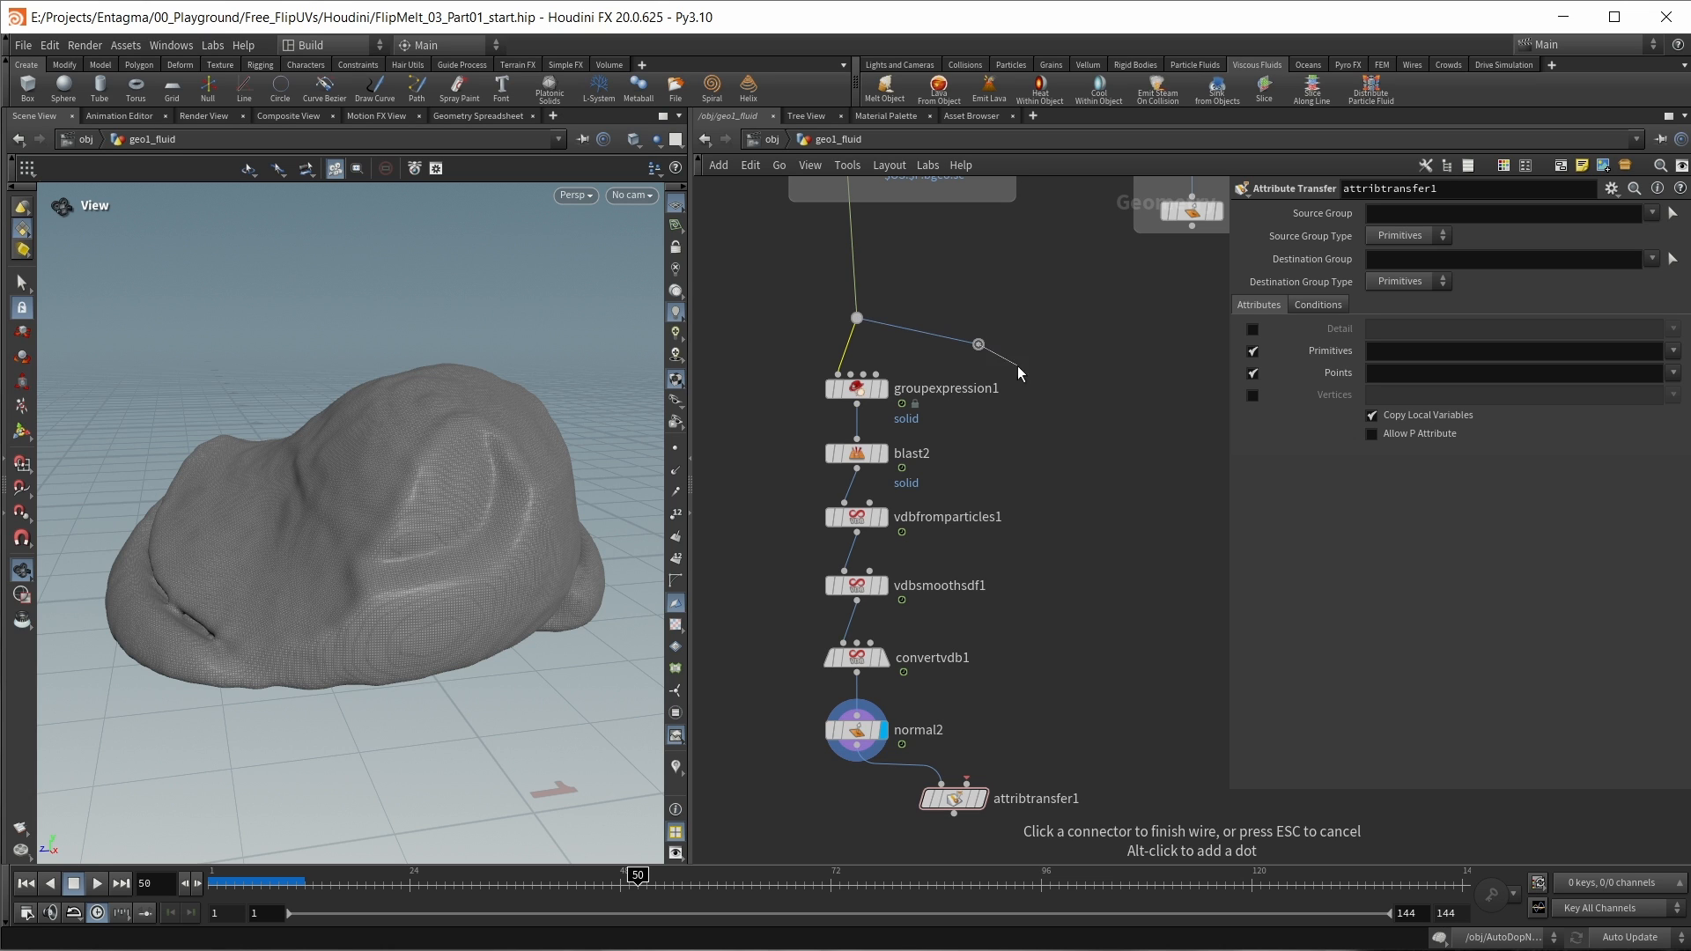
left_click(967, 784)
left_click(980, 798)
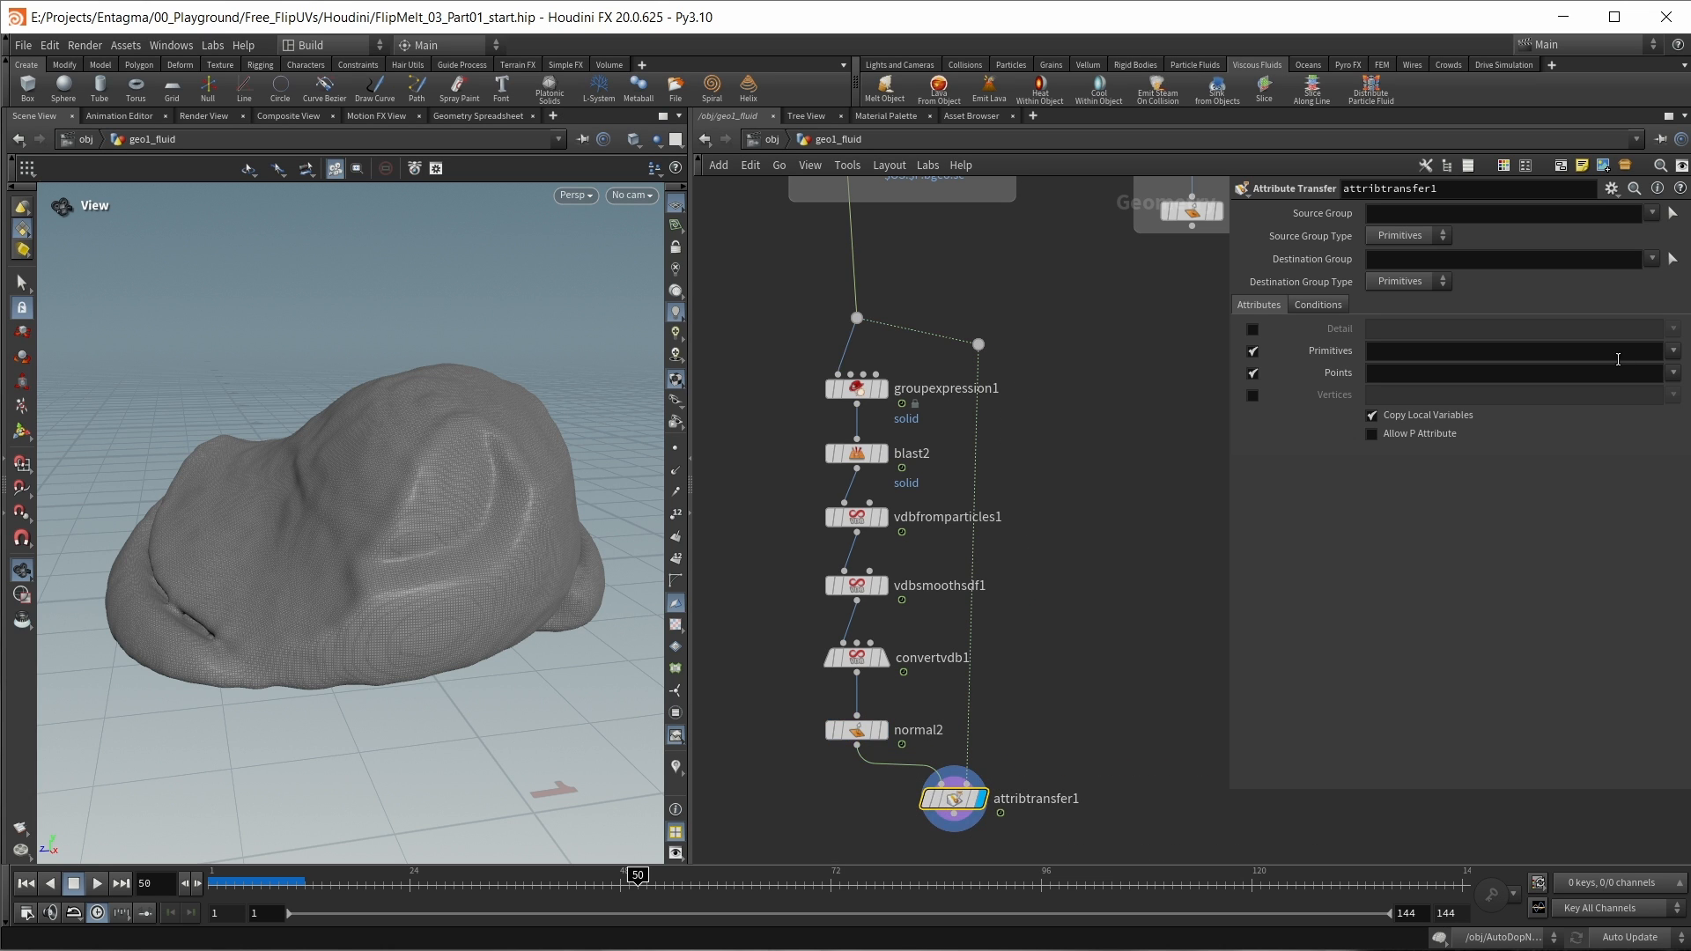
Step: Set attribtransfer1 to transfer only the point attributes v, temperature and totalburn, with Primitives turned off
left_click(1673, 374)
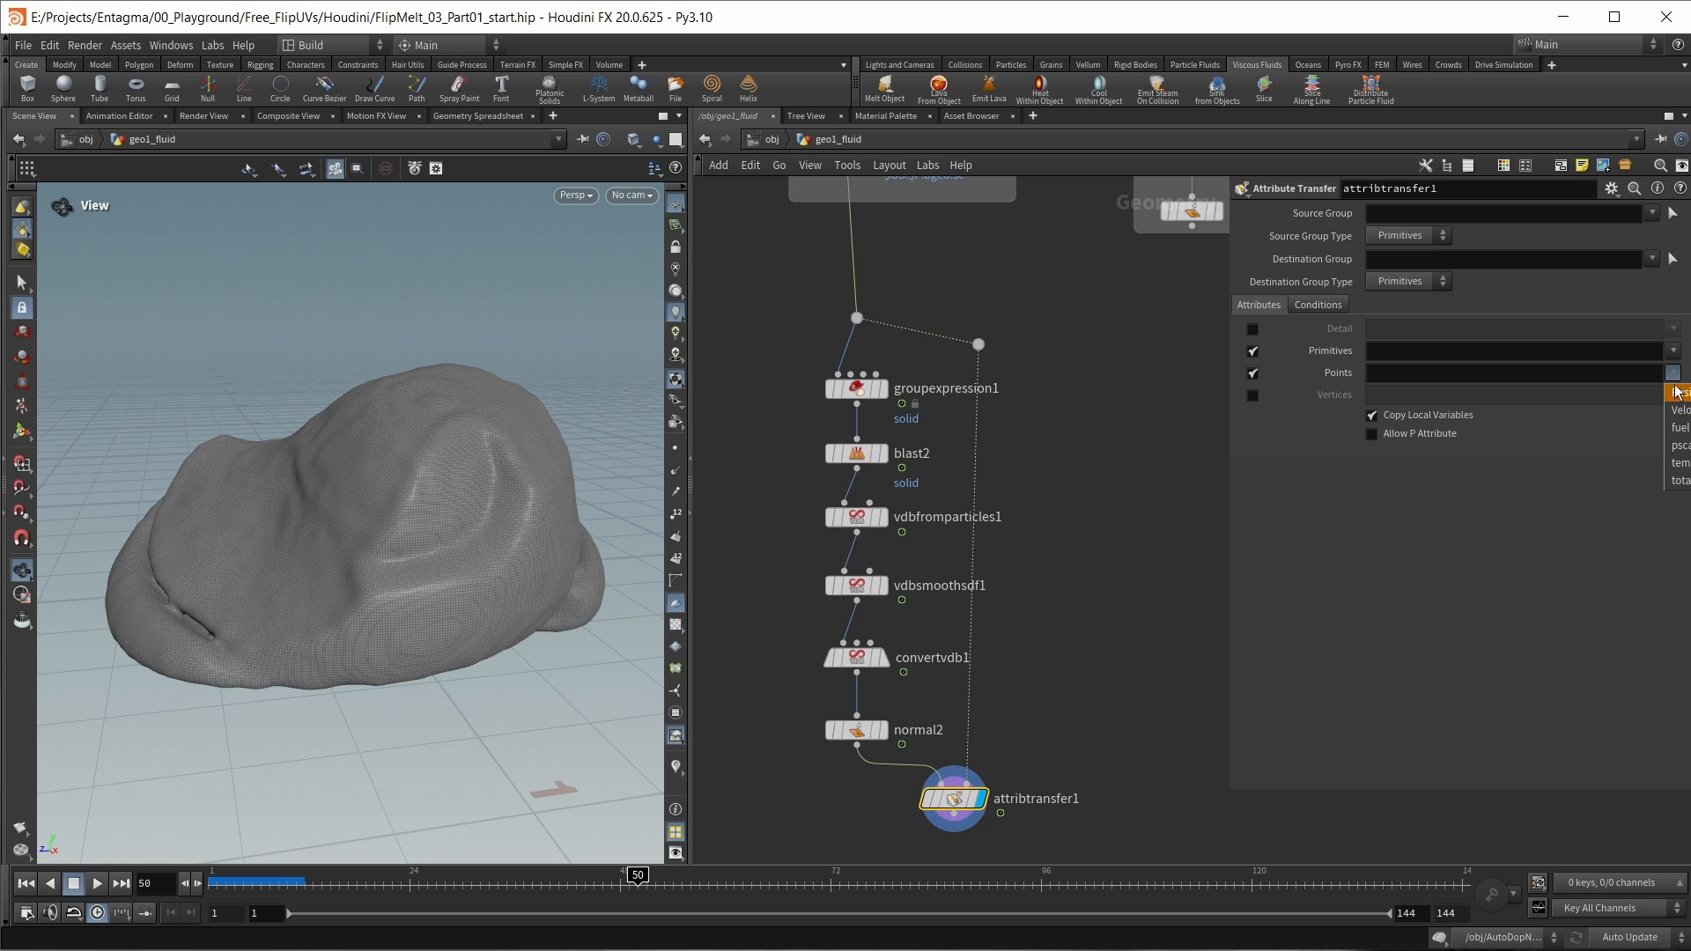
left_click(1678, 409)
left_click(1673, 373)
left_click(1678, 463)
left_click(1673, 373)
left_click(1678, 480)
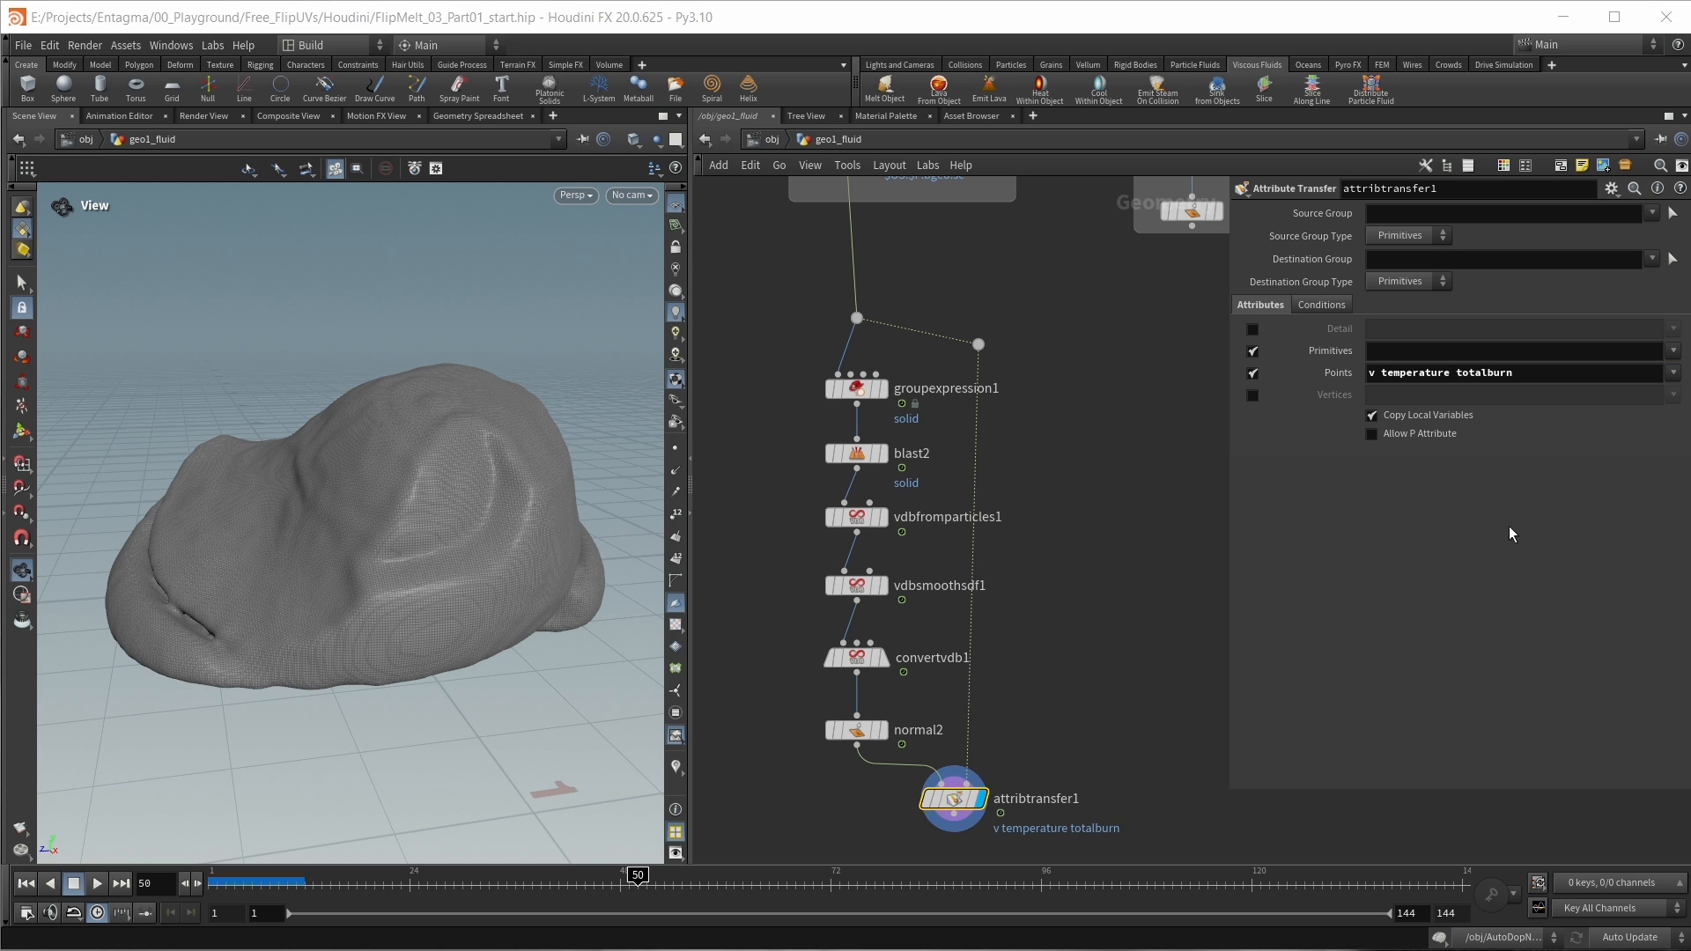
left_click(1253, 351)
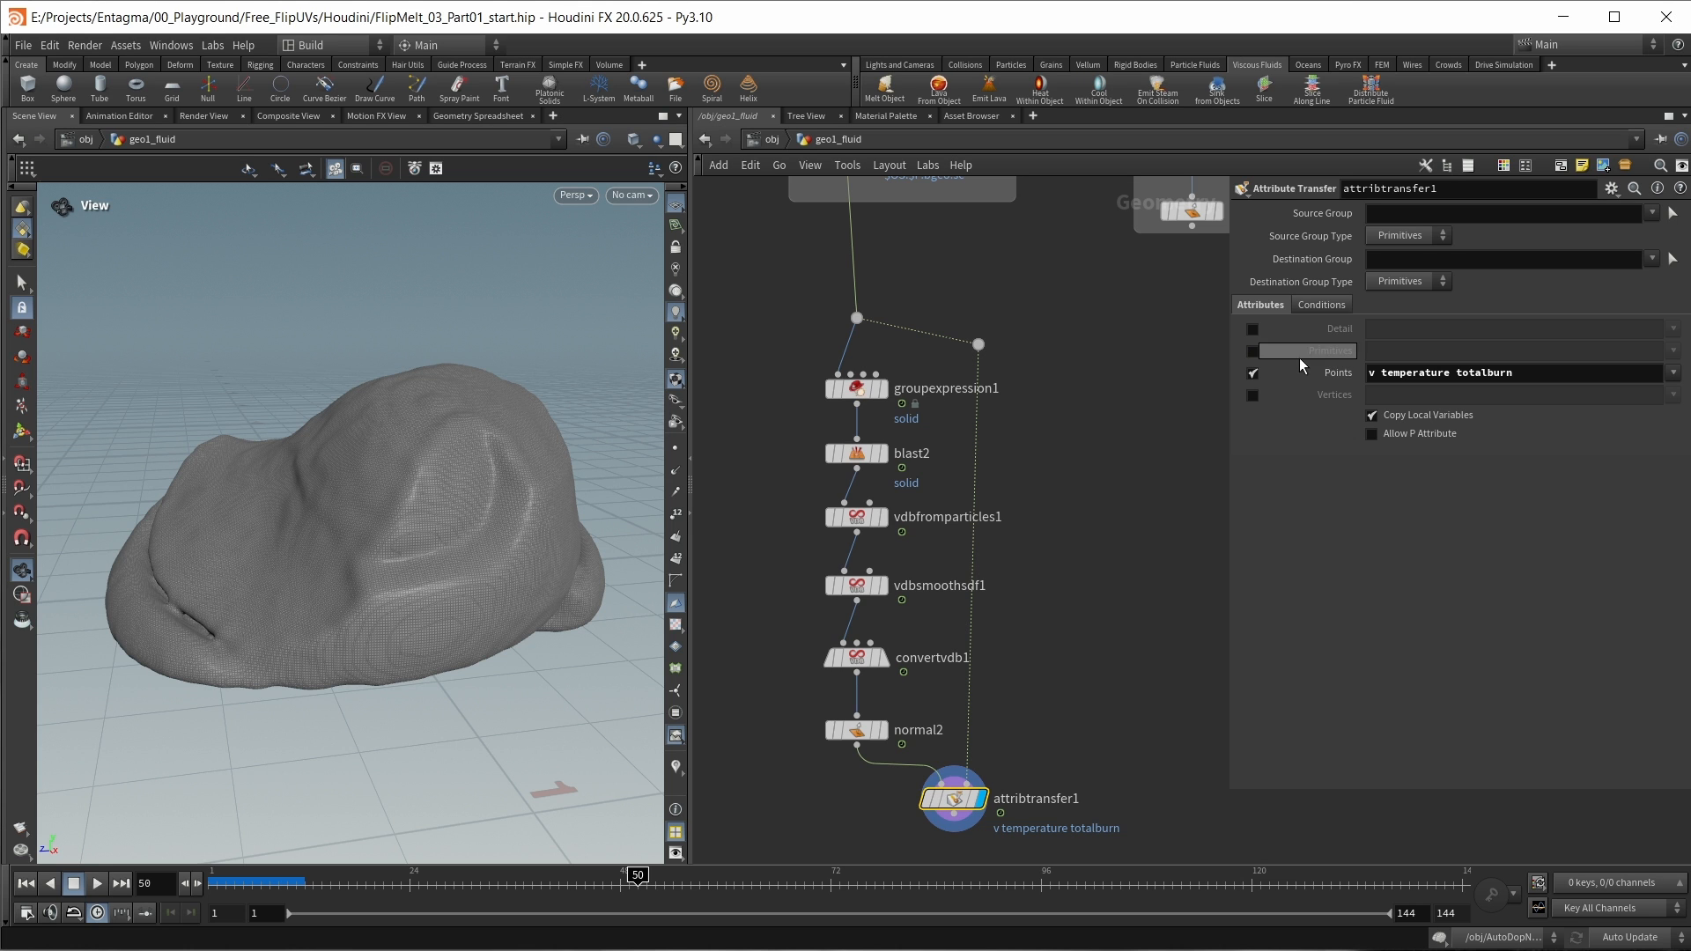
Step: Add an Attribute Blur node below attribtransfer1, wire it in and display it
middle_click_drag(1108, 768, 1099, 623)
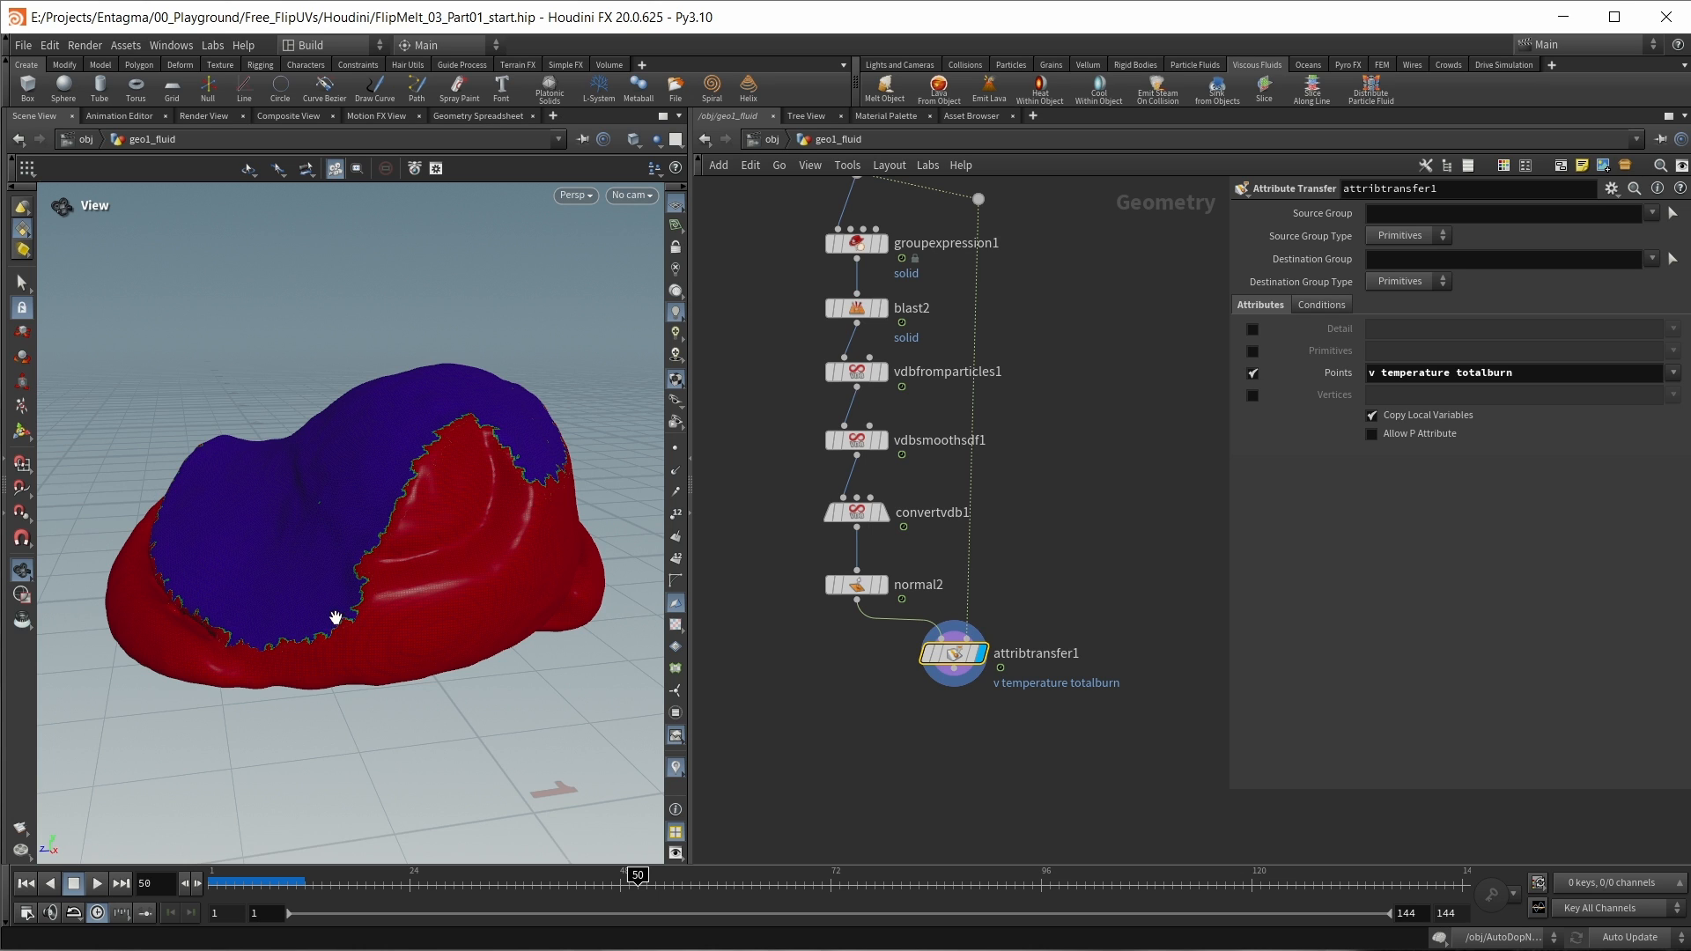
middle_click_drag(951, 738, 931, 683)
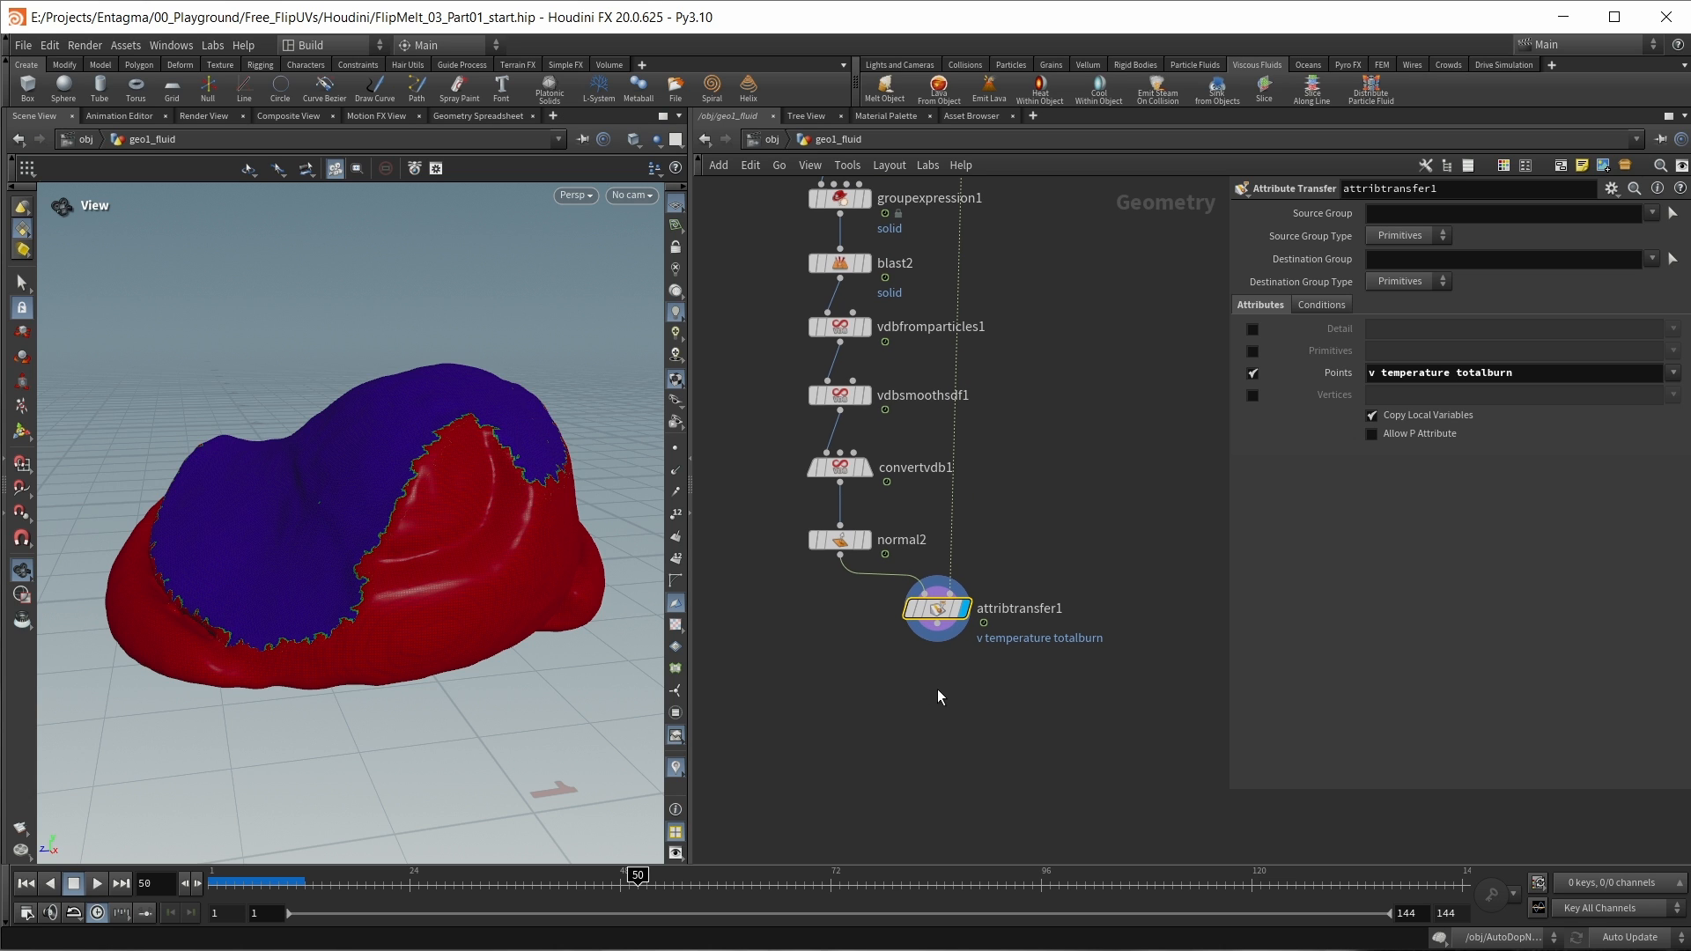
key("Tab")
type("ab")
key("Return")
left_click(937, 687)
left_click_drag(937, 624, 925, 681)
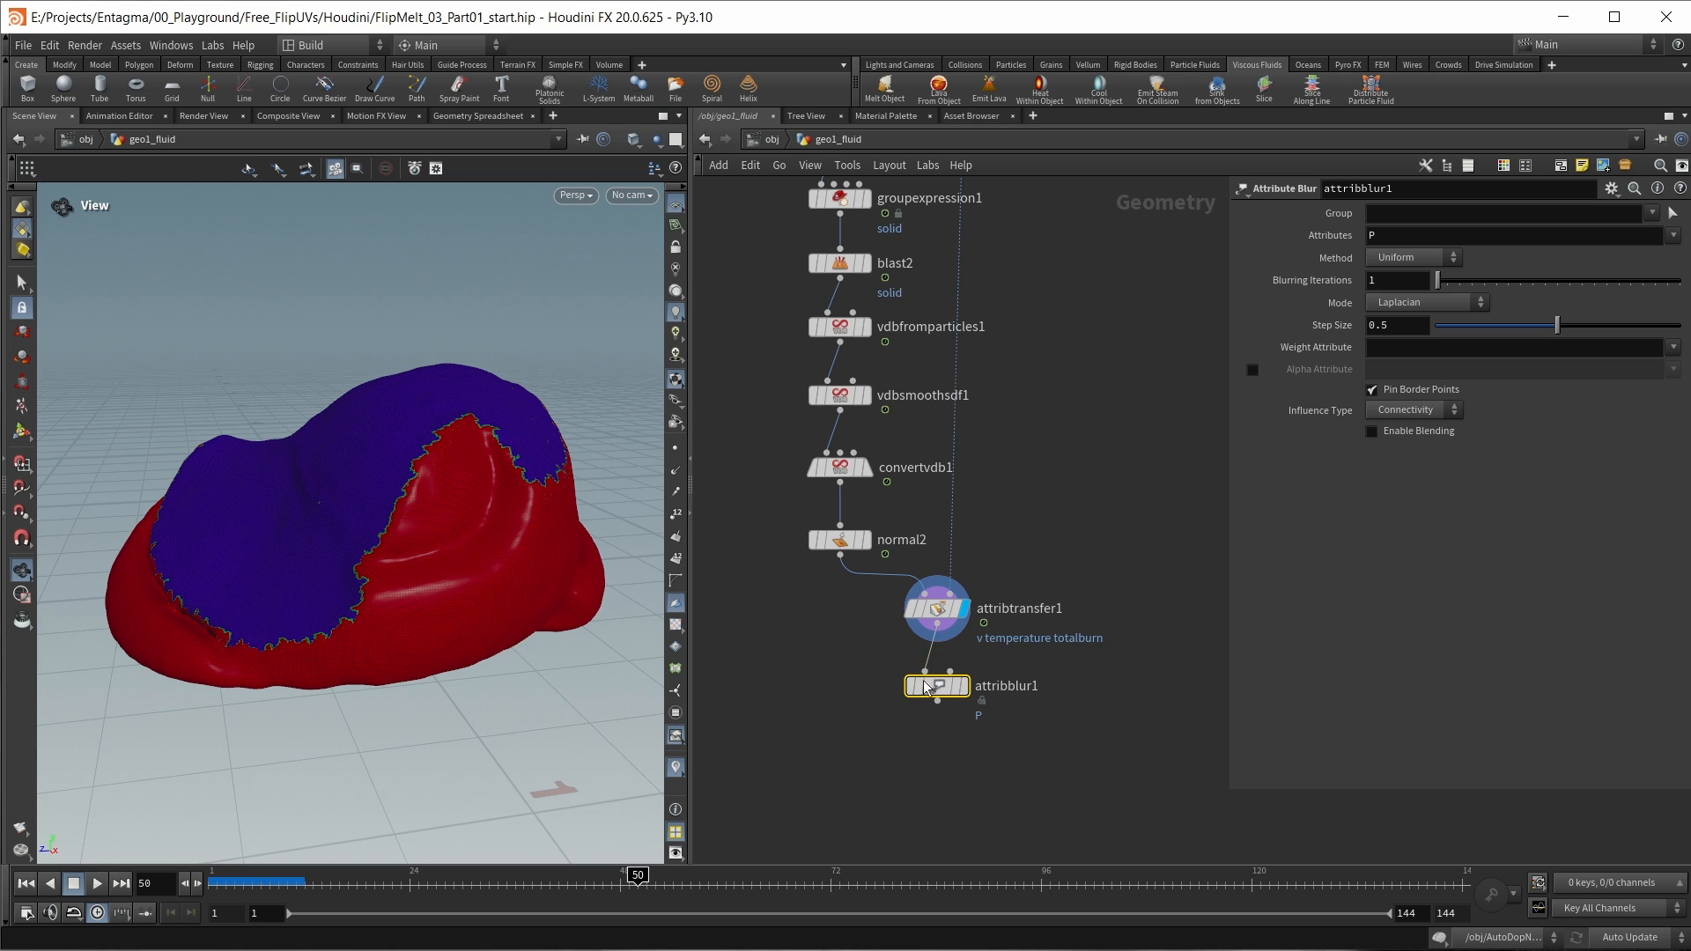
left_click(965, 686)
Step: Set attribblur1 to blur temperature and totalburn instead of P, with 10 Blurring Iterations
left_click(1675, 236)
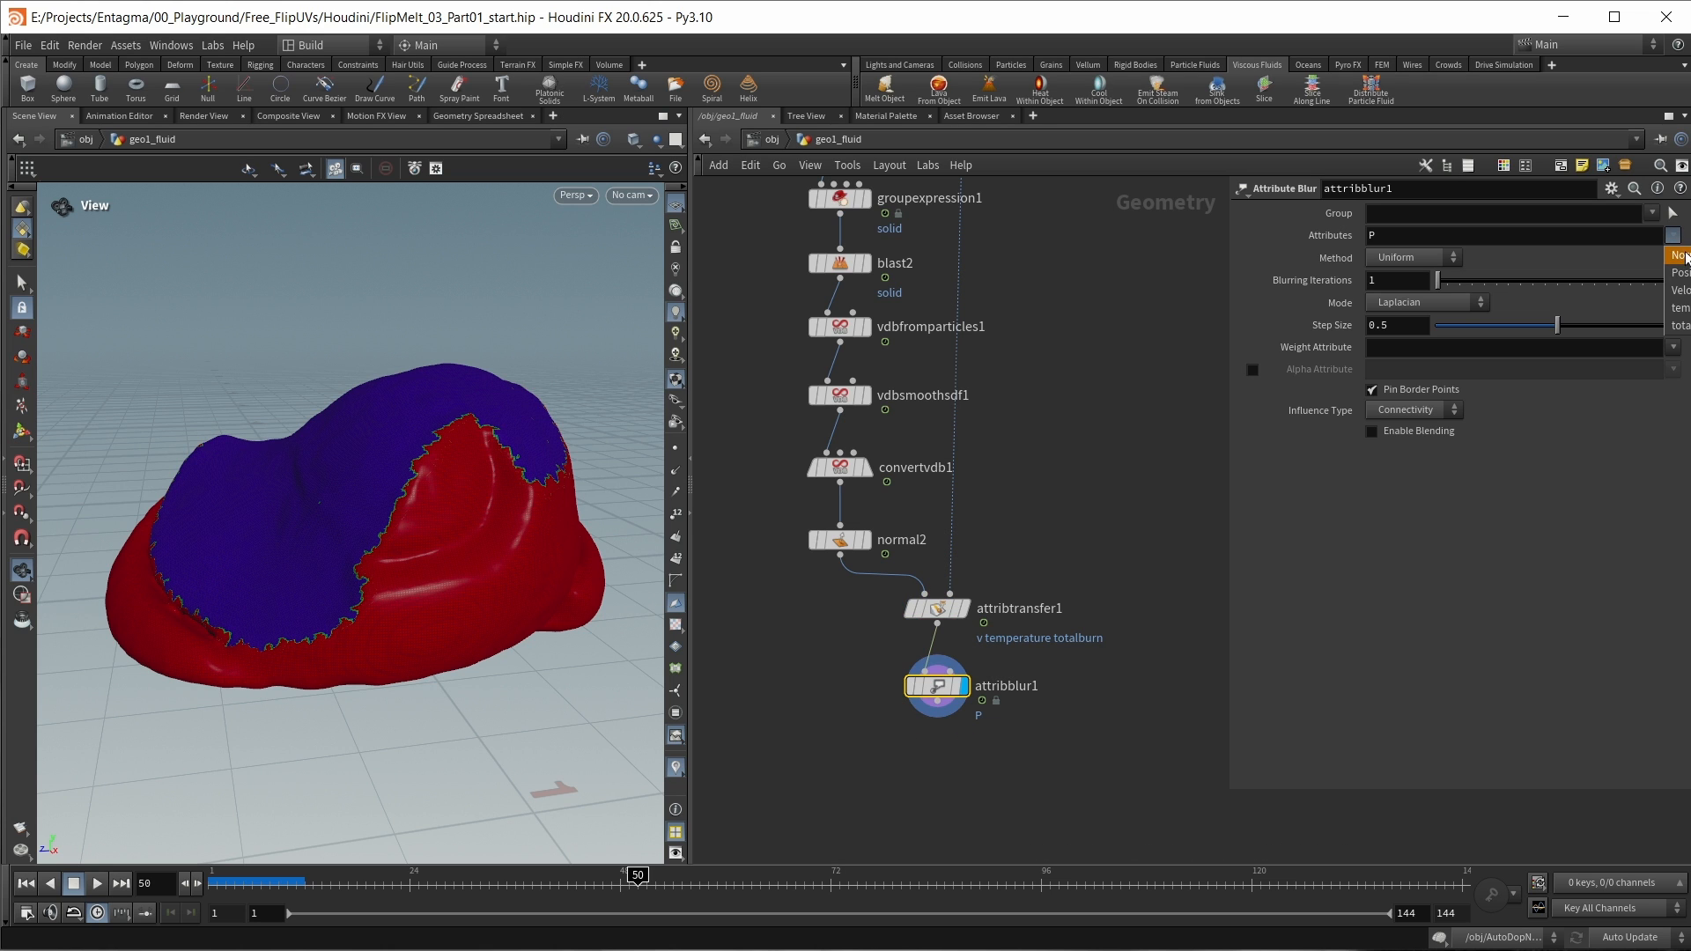
left_click(1679, 272)
left_click(1674, 235)
left_click(1680, 308)
left_click(1674, 235)
left_click(1674, 331)
left_click(1386, 282)
type("0")
key("Return")
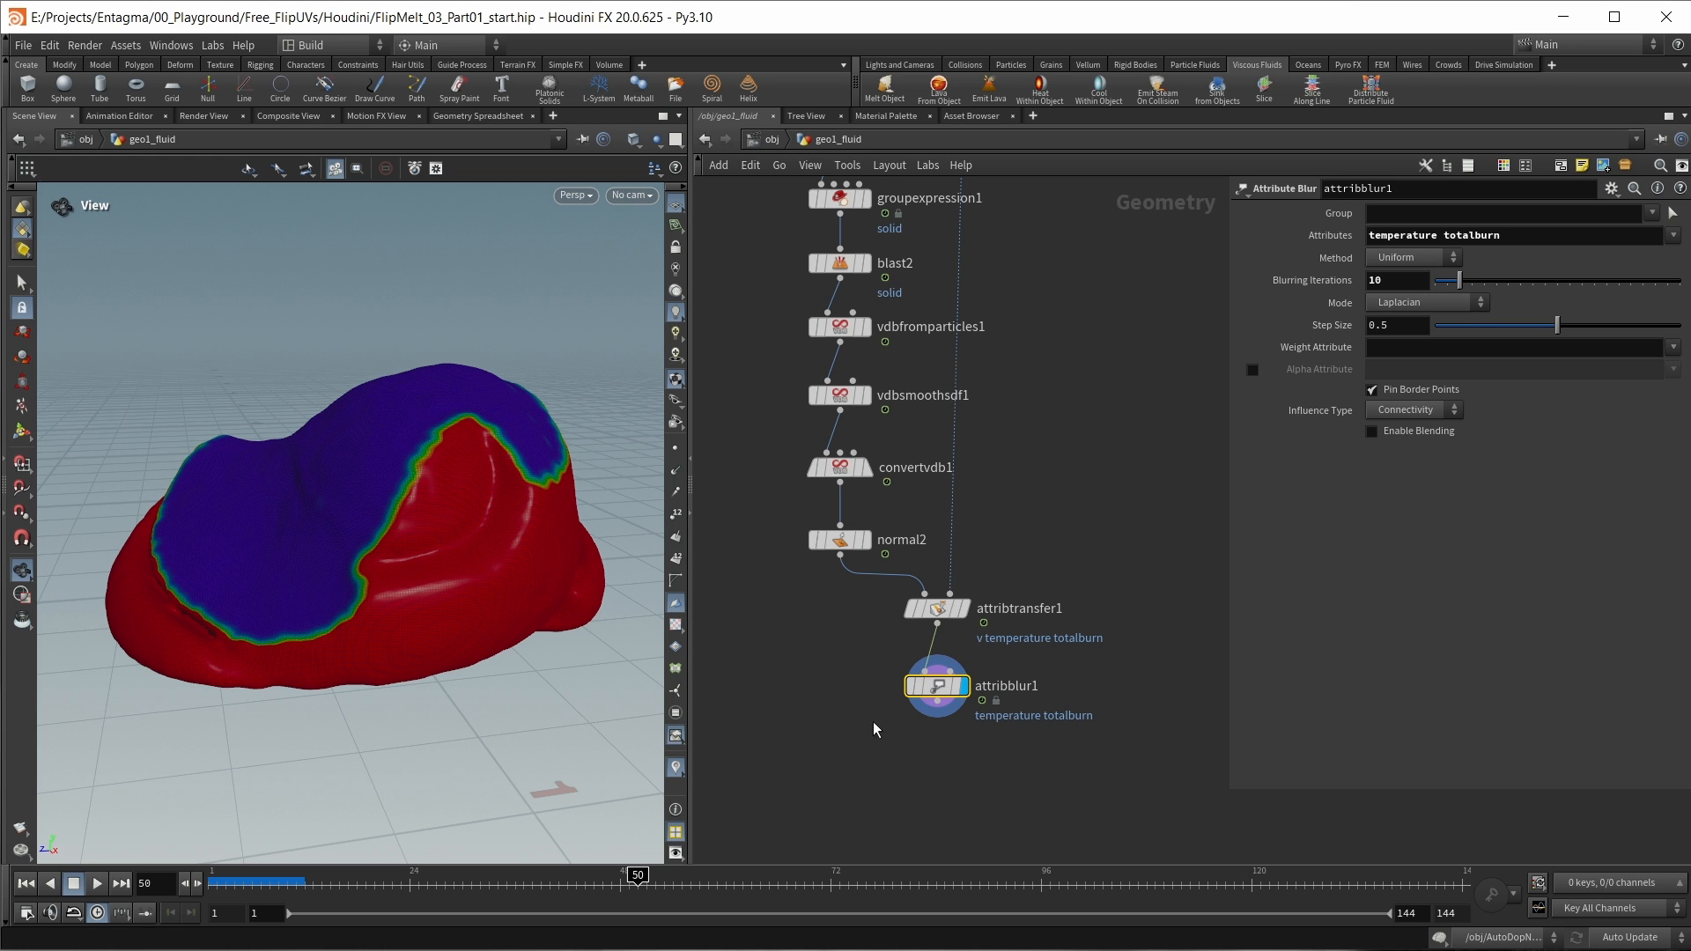
left_click_drag(937, 685, 938, 669)
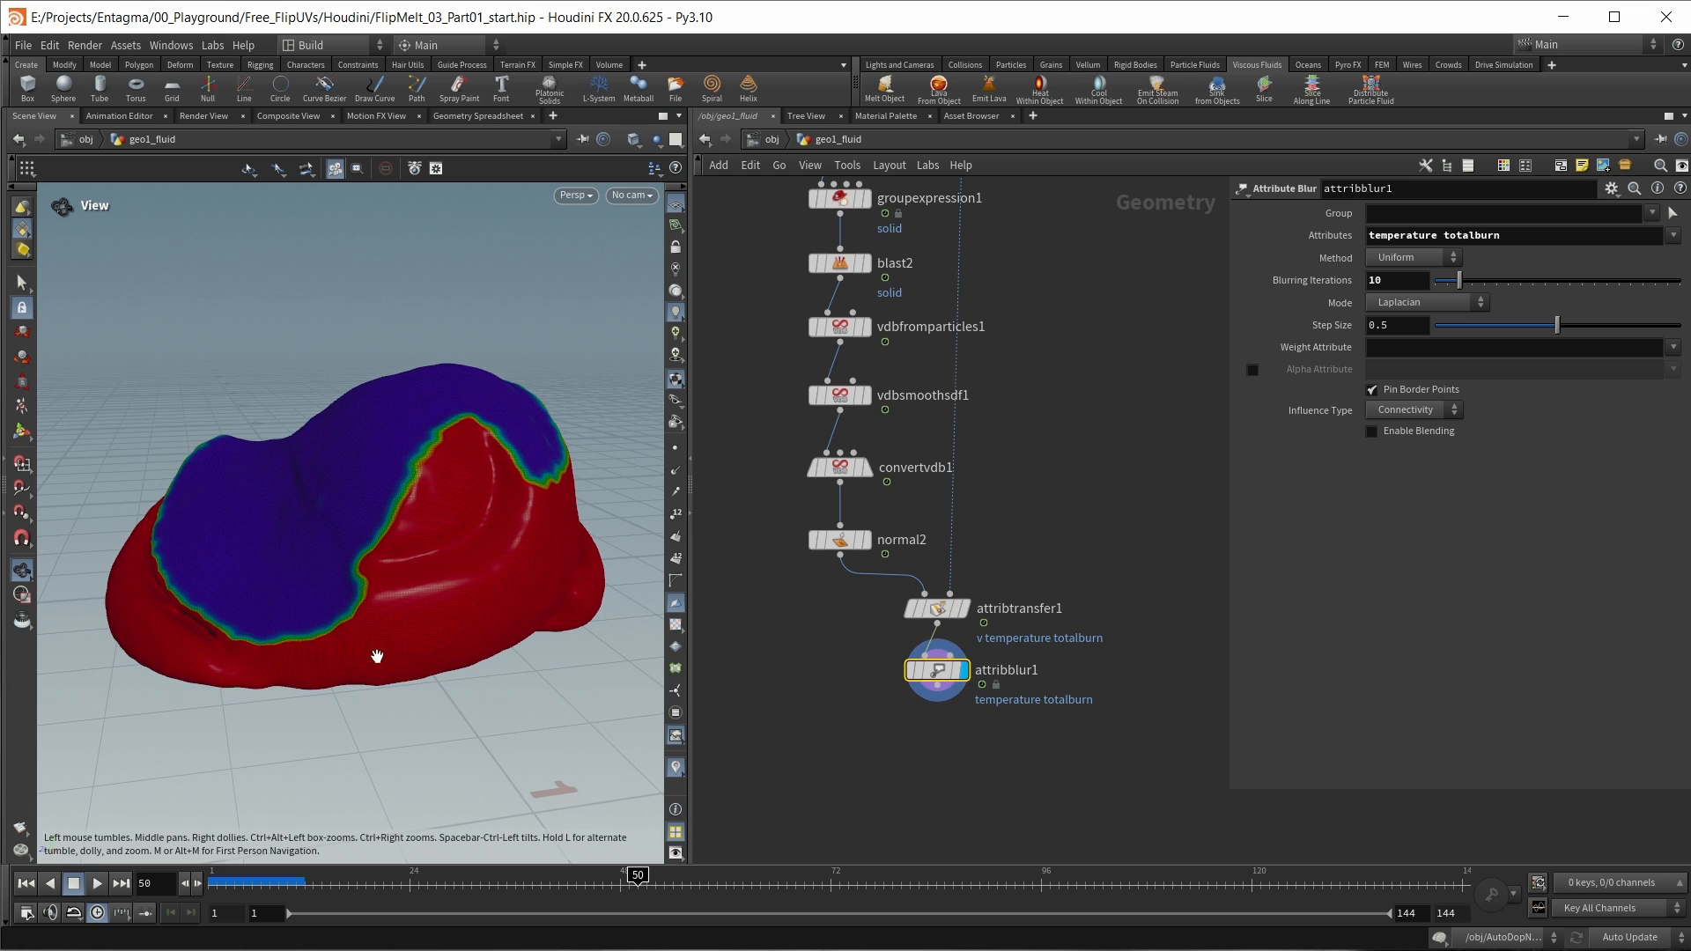
Step: Enclose the meshing nodes from groupexpression1 to attribblur1, including the dots, in a network box and reposition it below flip_v01
scroll(1013, 751, "down", 3)
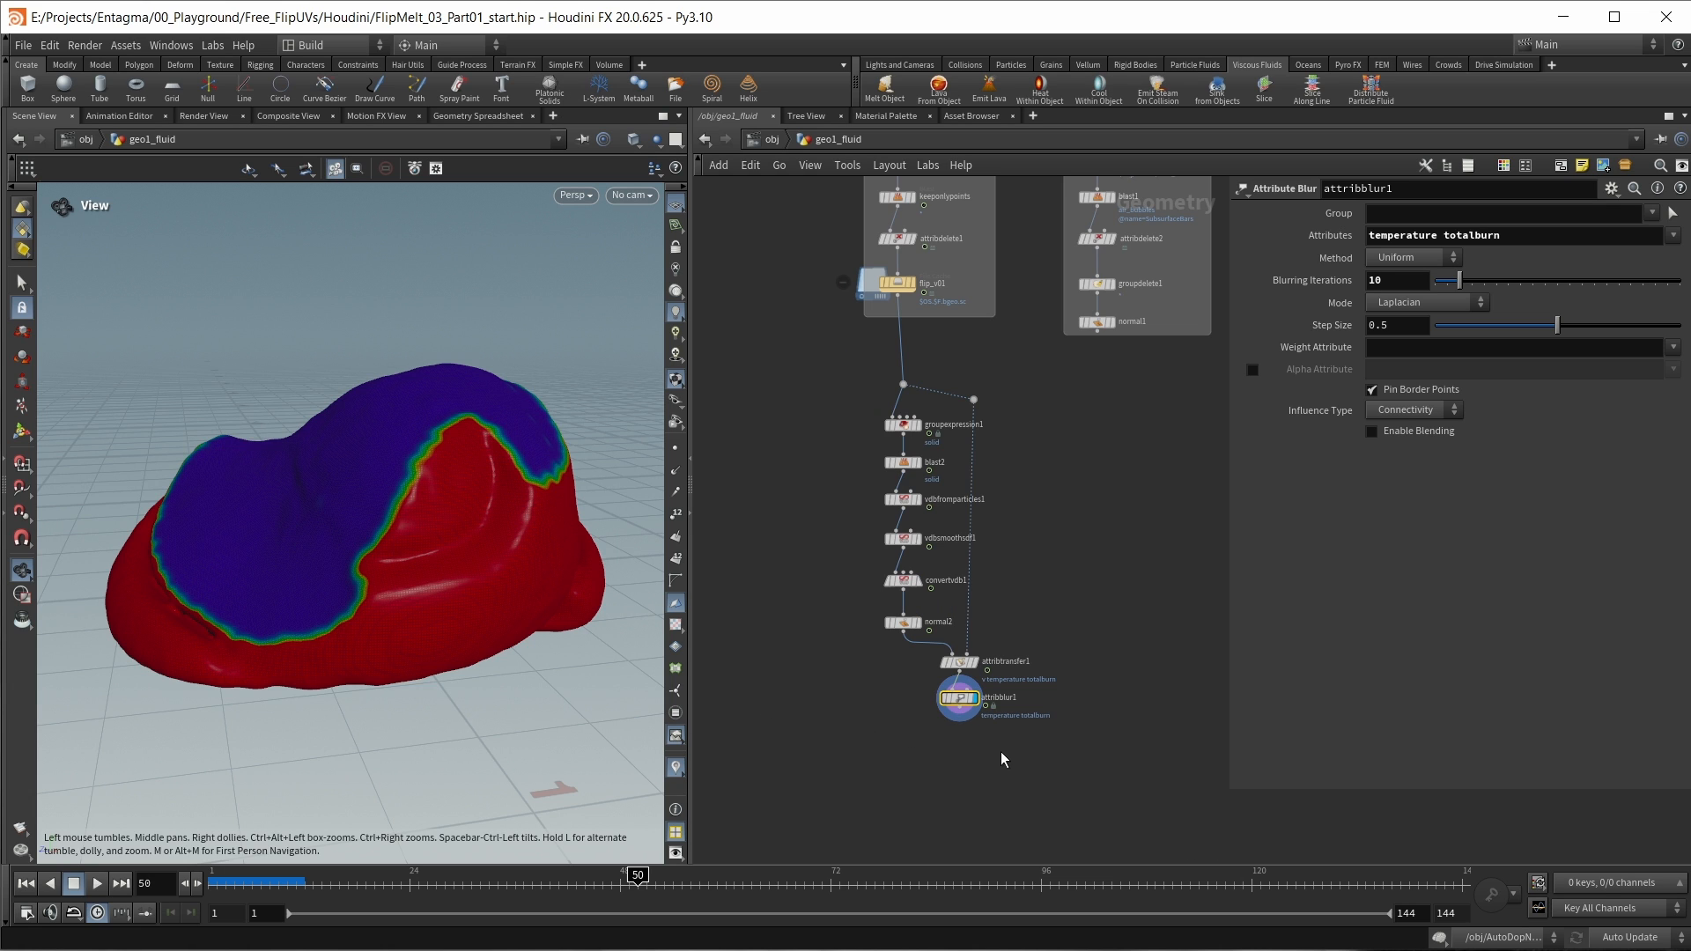
left_click_drag(1001, 752, 835, 363)
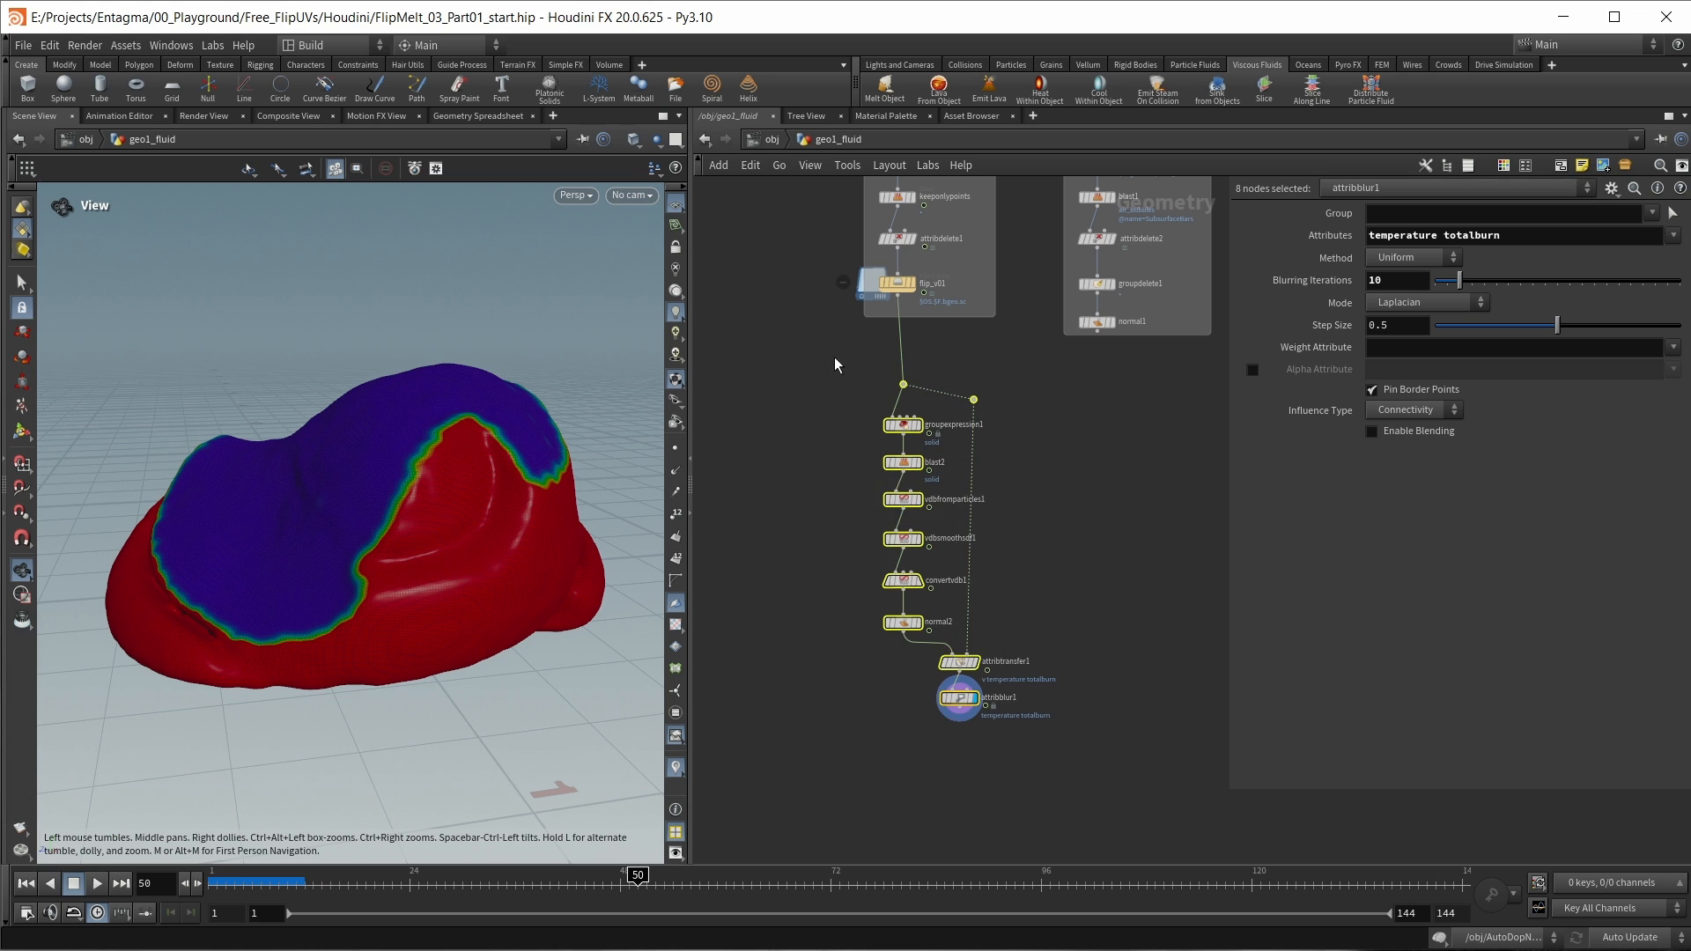
left_click(1560, 165)
left_click_drag(960, 372, 920, 392)
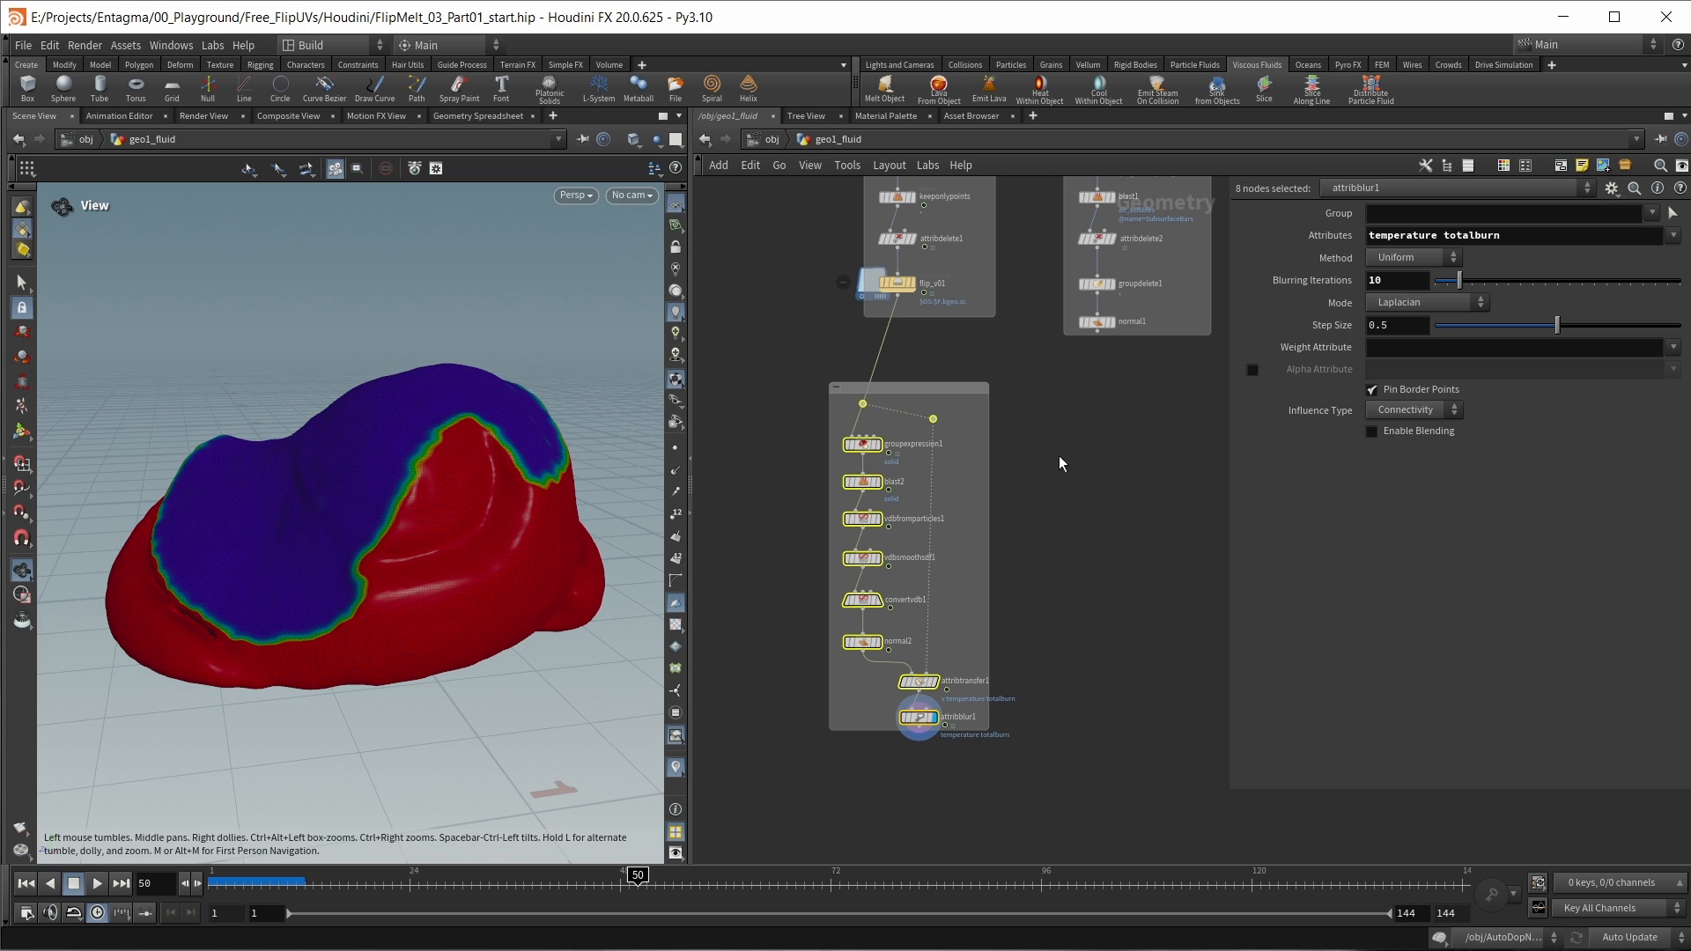
Step: Display normal1 with flip_v01 templated over it and compare them at frame 18
middle_click_drag(1045, 440, 979, 453)
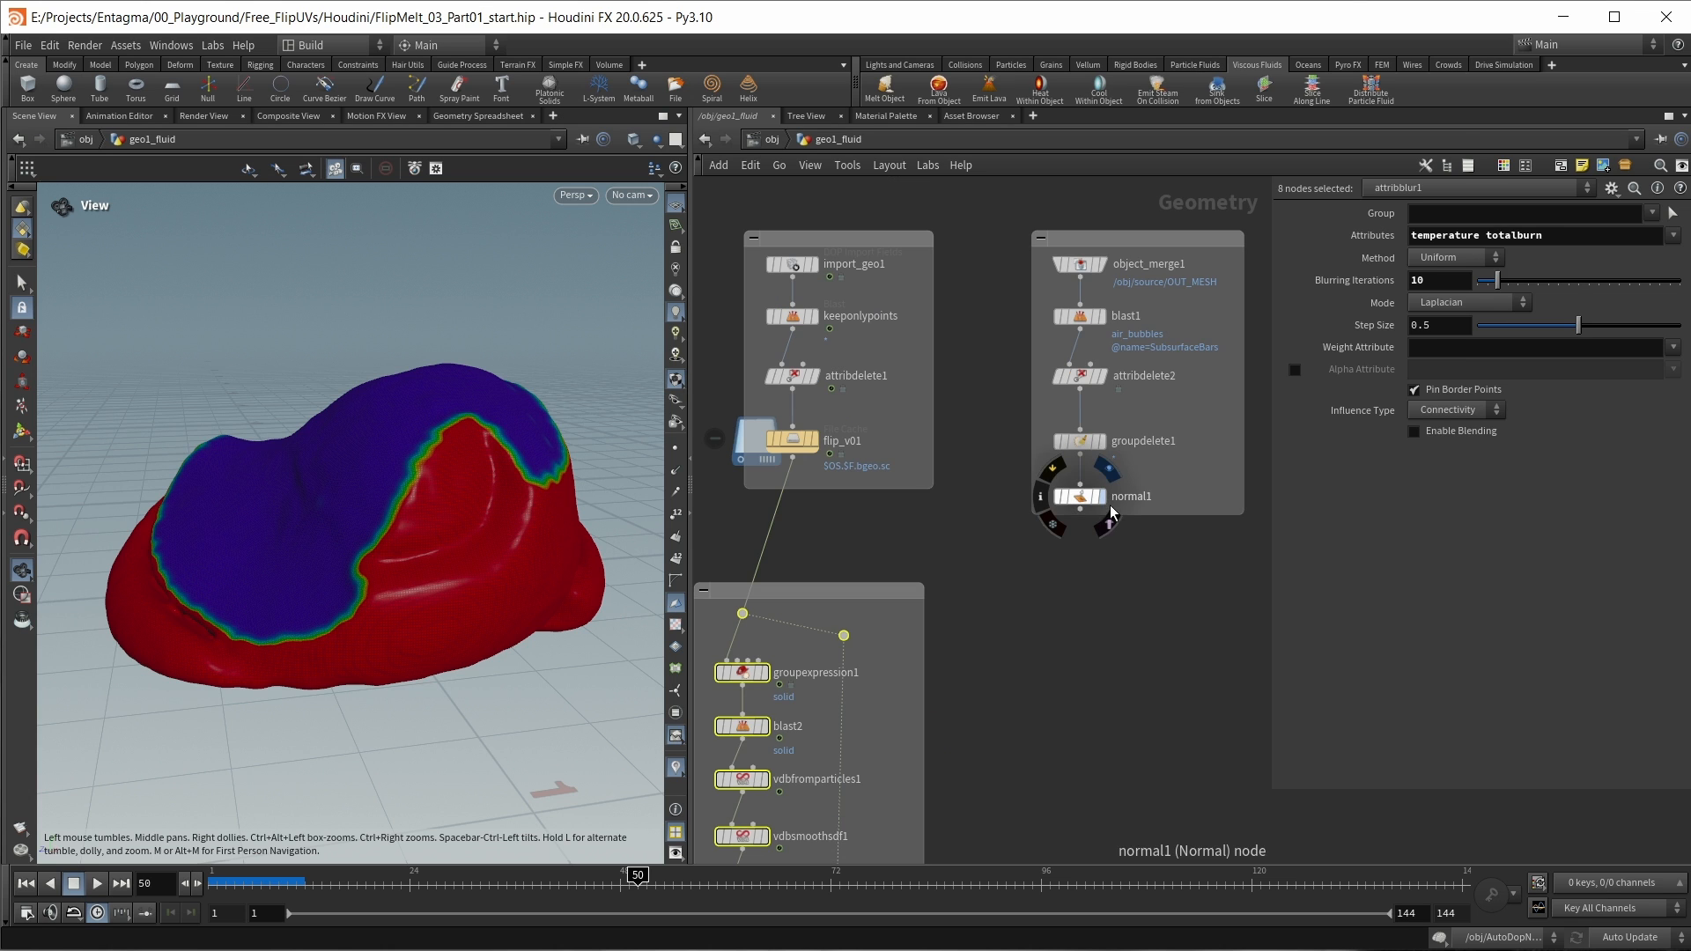
left_click(1103, 495)
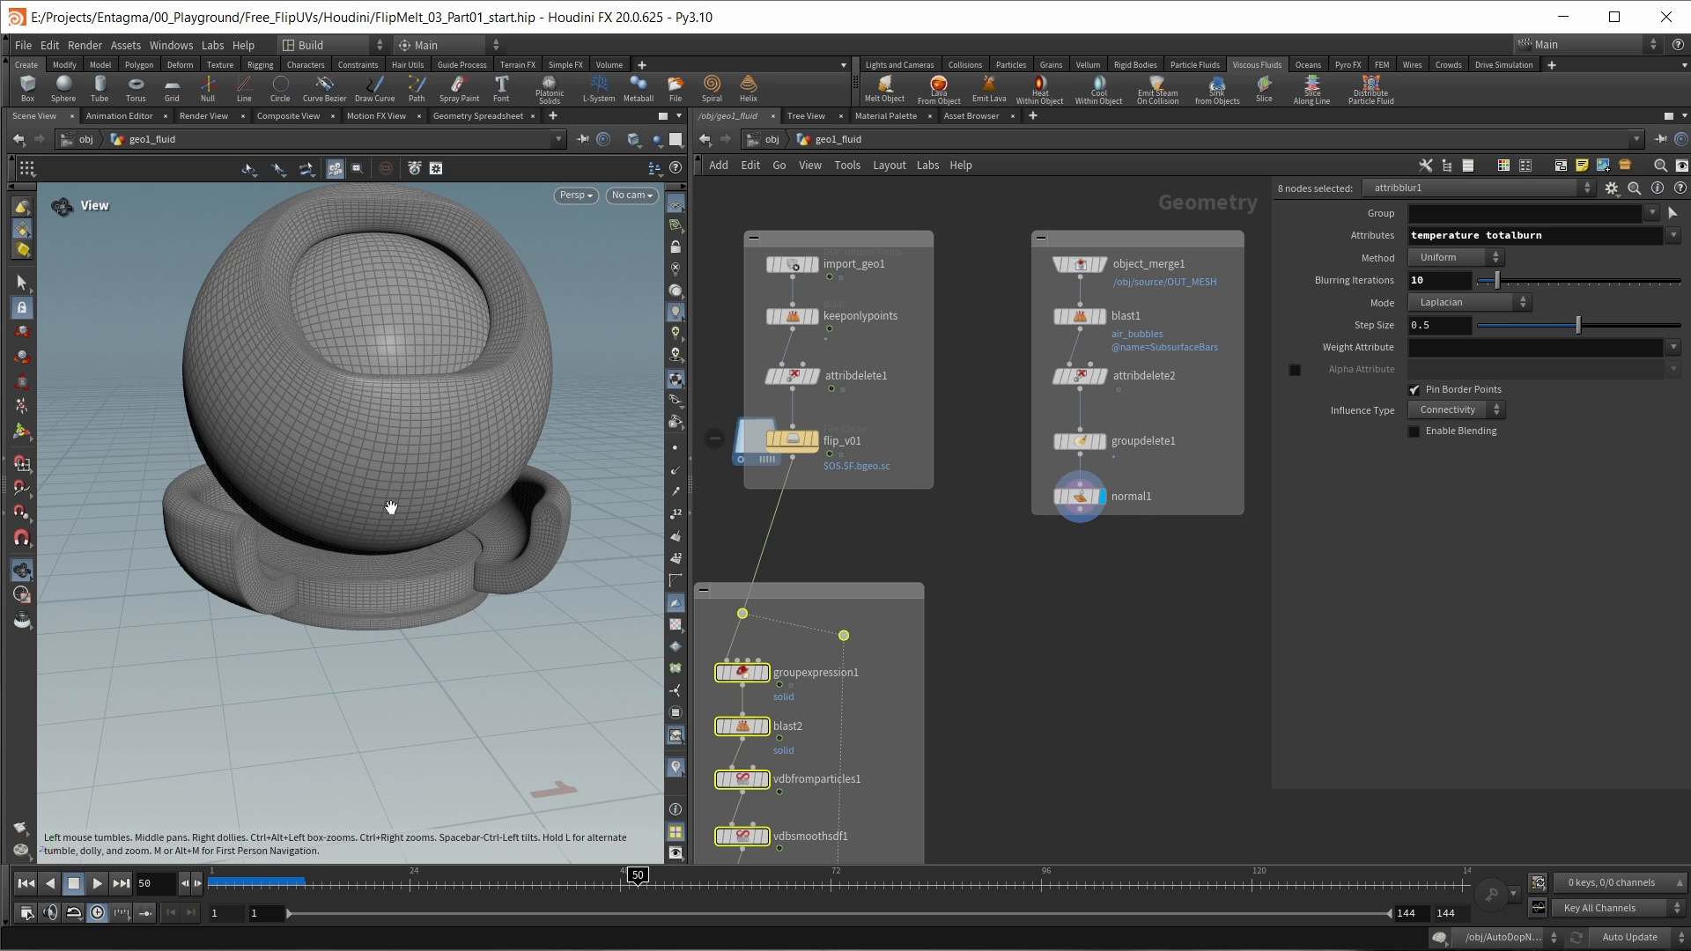
left_click_drag(434, 385, 427, 447)
left_click(806, 439)
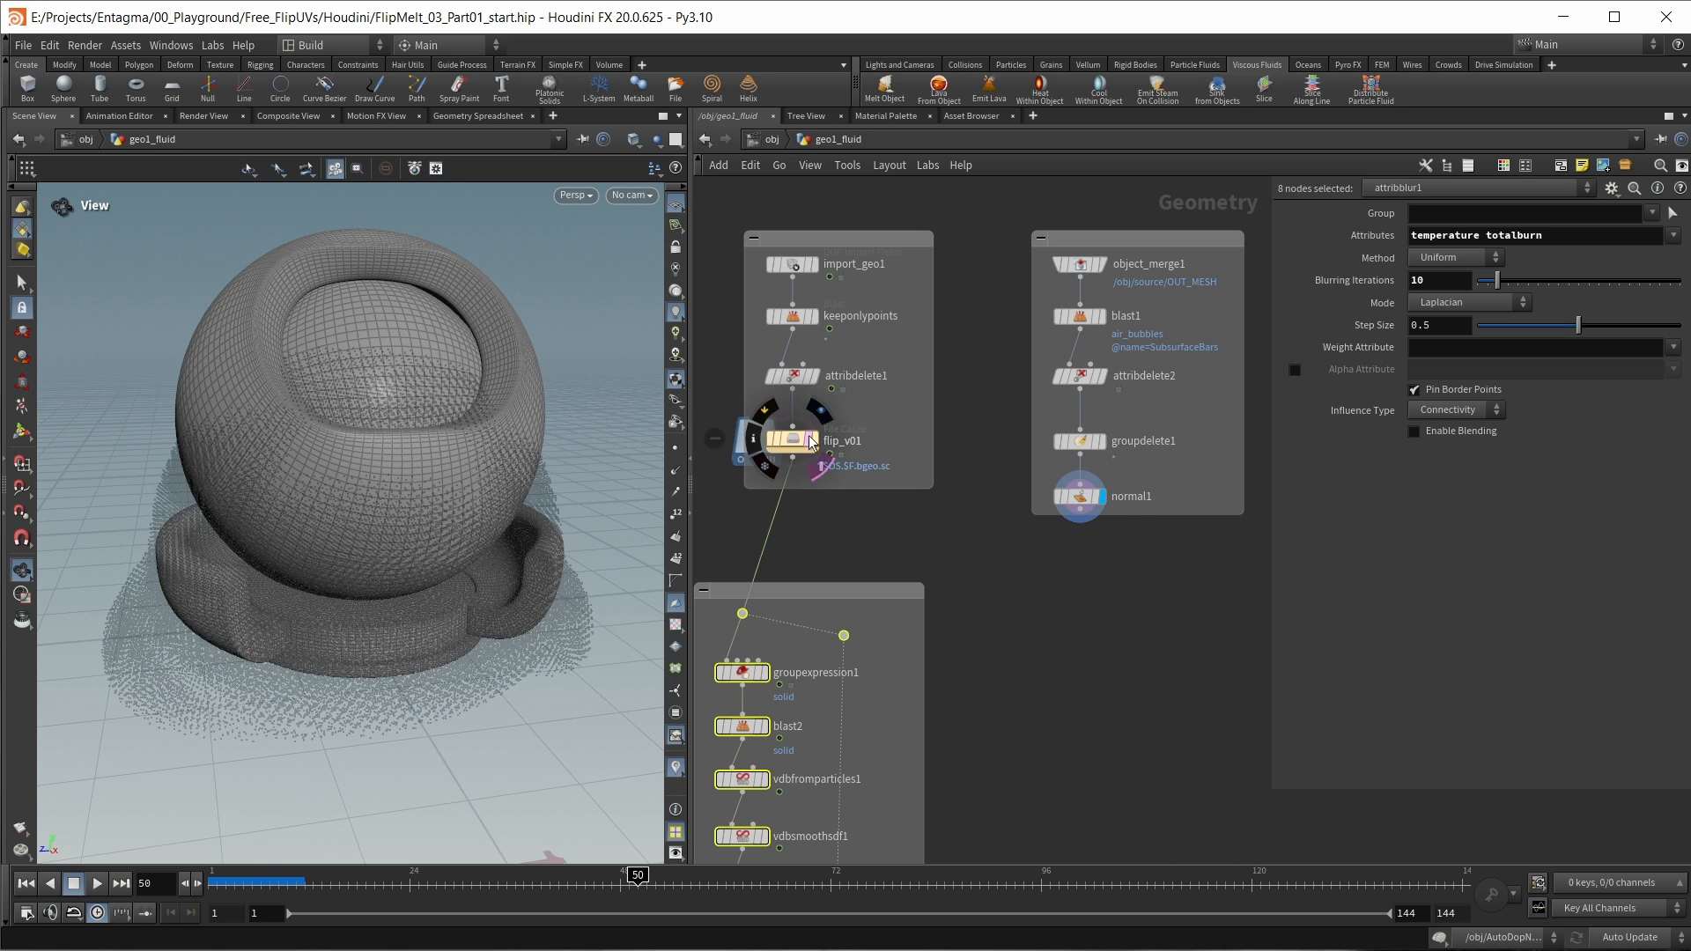
left_click_drag(636, 881, 356, 877)
Step: Add a Point Deform node with normal1 in its first input and flip_v01 in its second
middle_click_drag(1035, 676, 1010, 665)
left_click(1068, 649)
key("Tab")
type("pointd")
key("Return")
left_click(1055, 667)
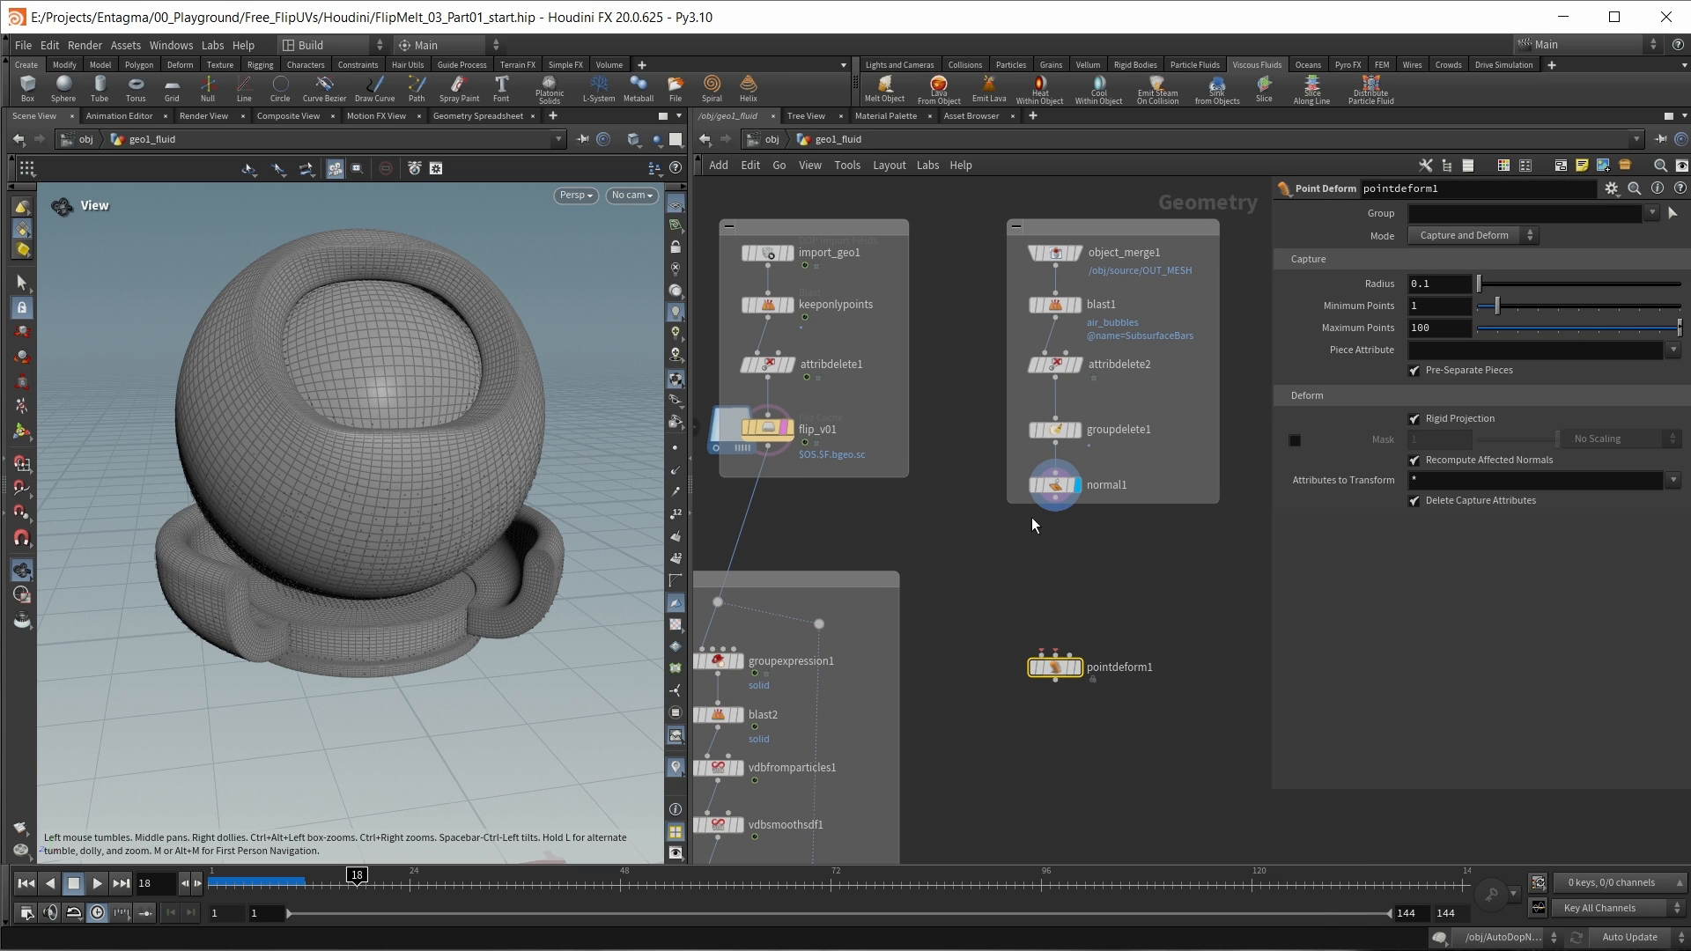
left_click_drag(1055, 509, 1055, 657)
left_click_drag(1054, 527, 1042, 655)
left_click_drag(768, 448, 1071, 655)
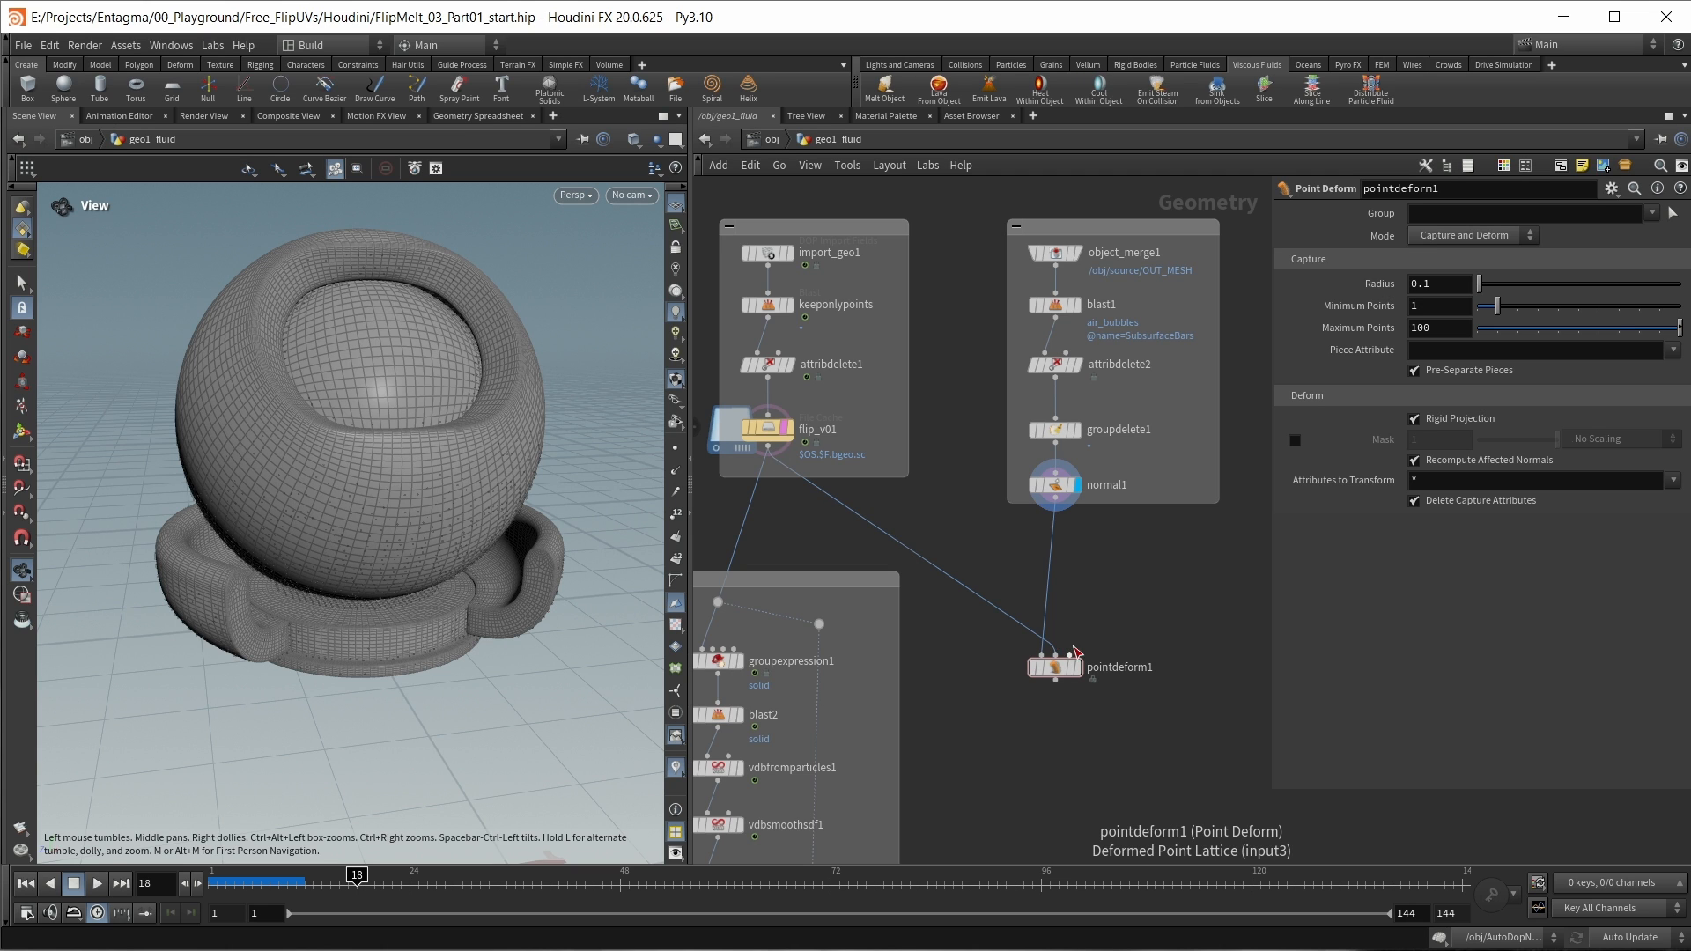
Step: Insert a Time Shift node on the wire between flip_v01 and pointdeform1's second input
key("Tab")
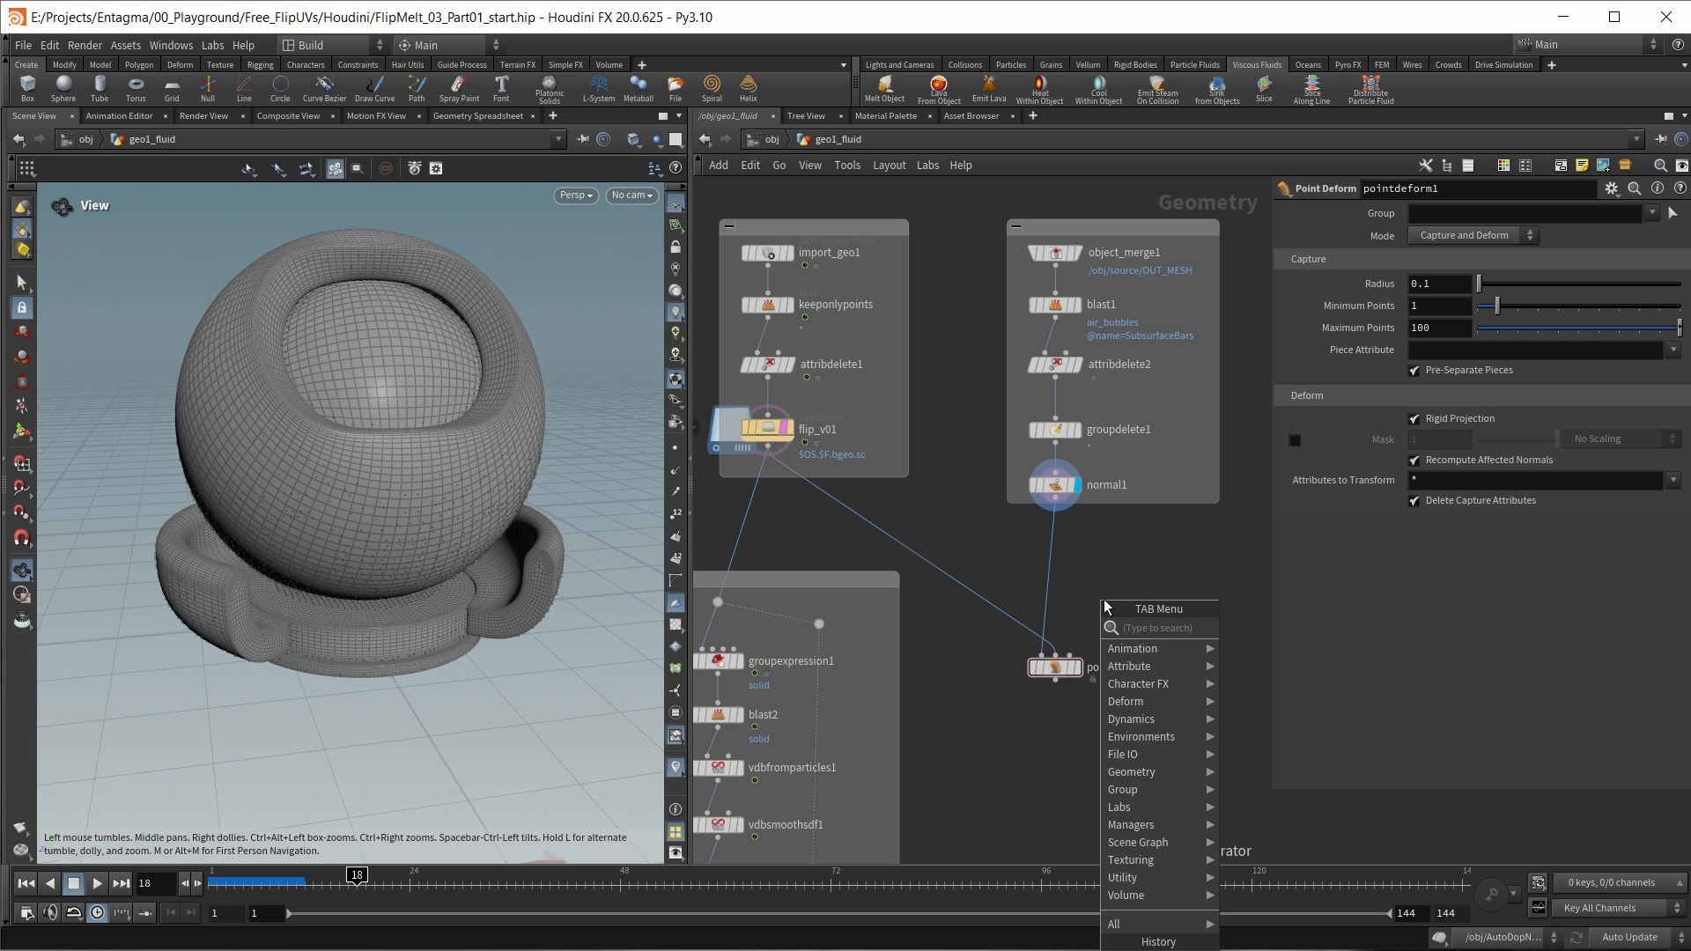
type("time")
key("Down")
key("Return")
left_click(1104, 600)
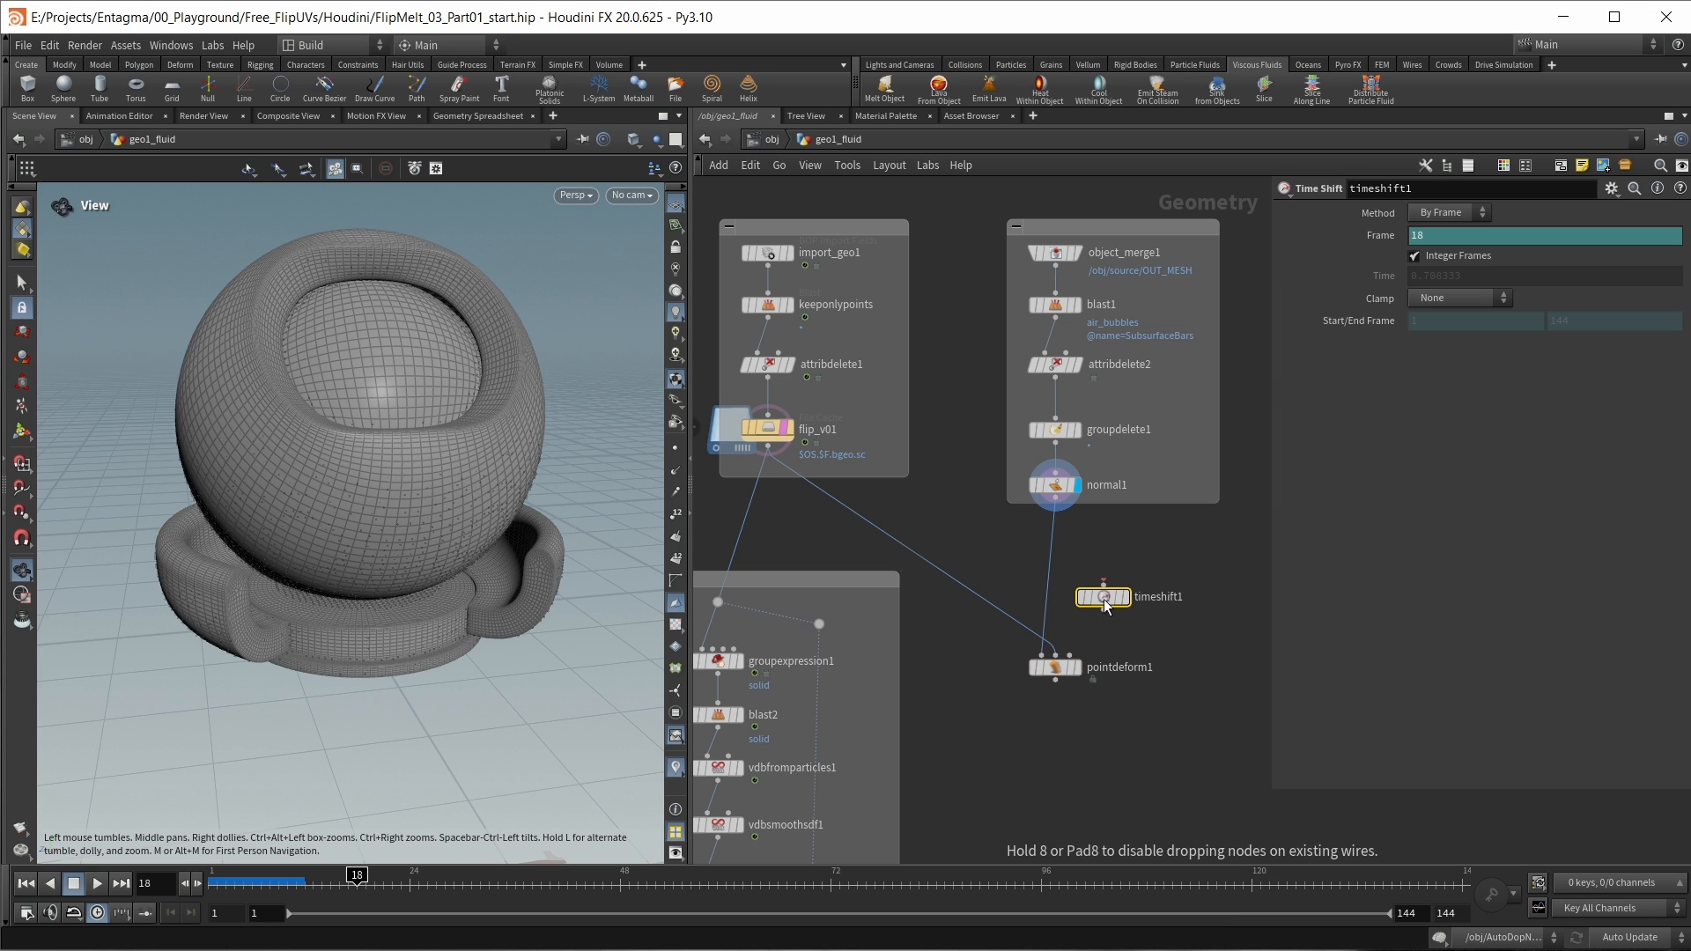
left_click_drag(1104, 599, 1129, 565)
Step: Go to the first frame and delete the channels on timeshift1's Frame parameter, fixing it at 1
key("ctrl+Up")
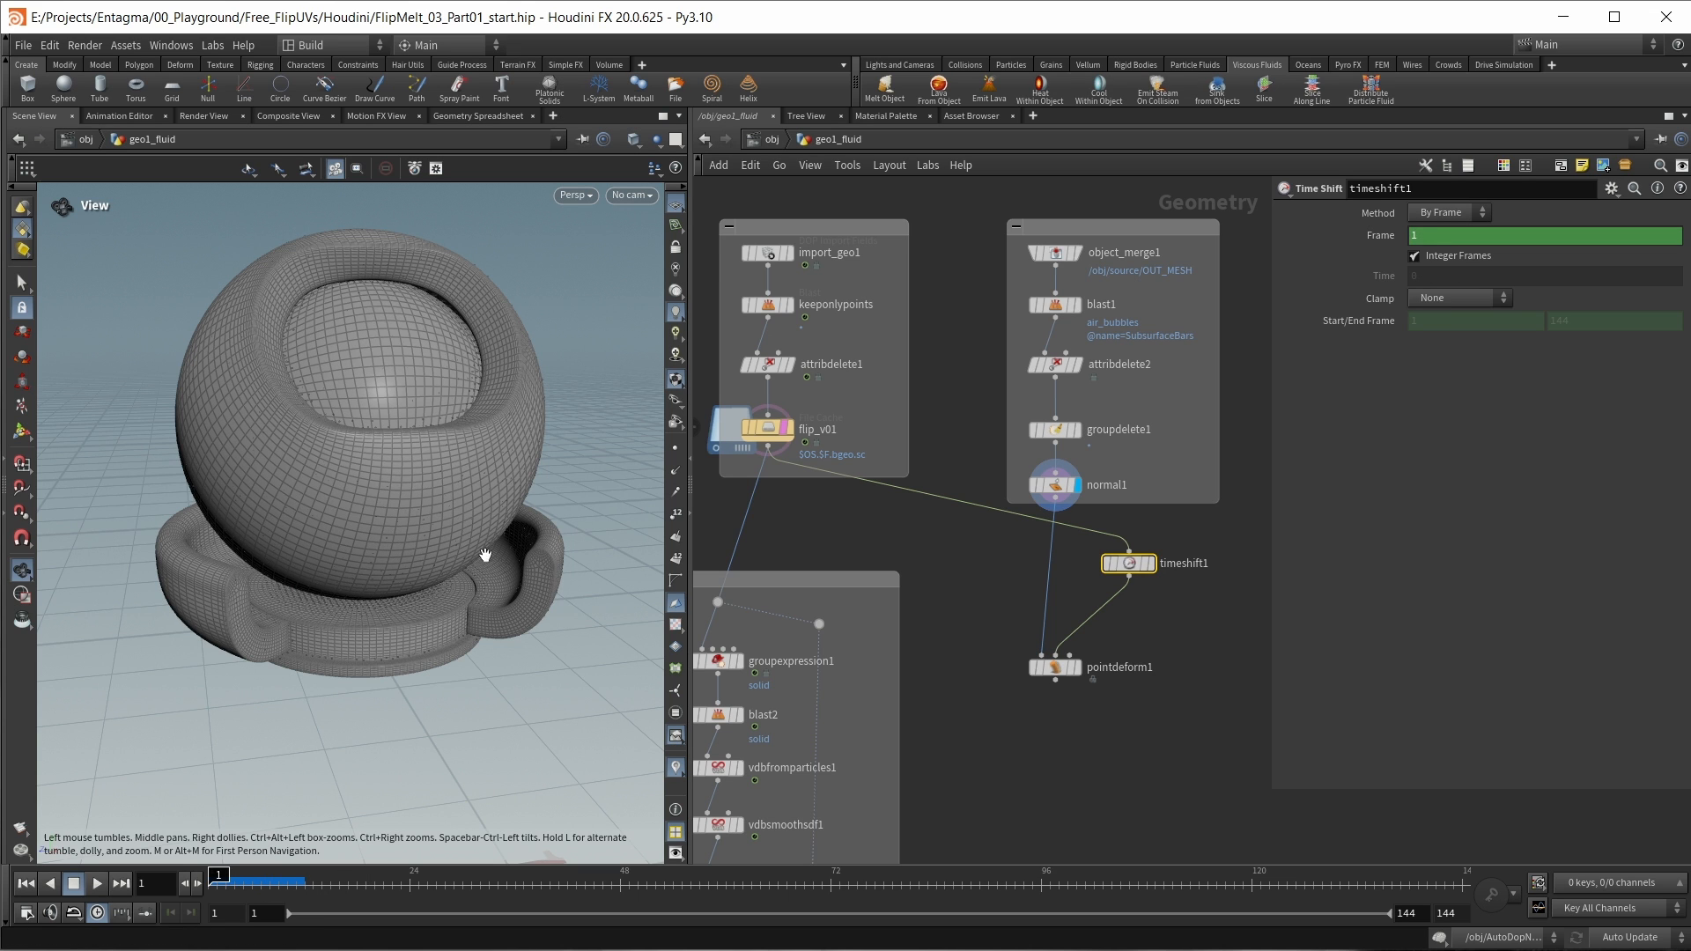
right_click(1388, 239)
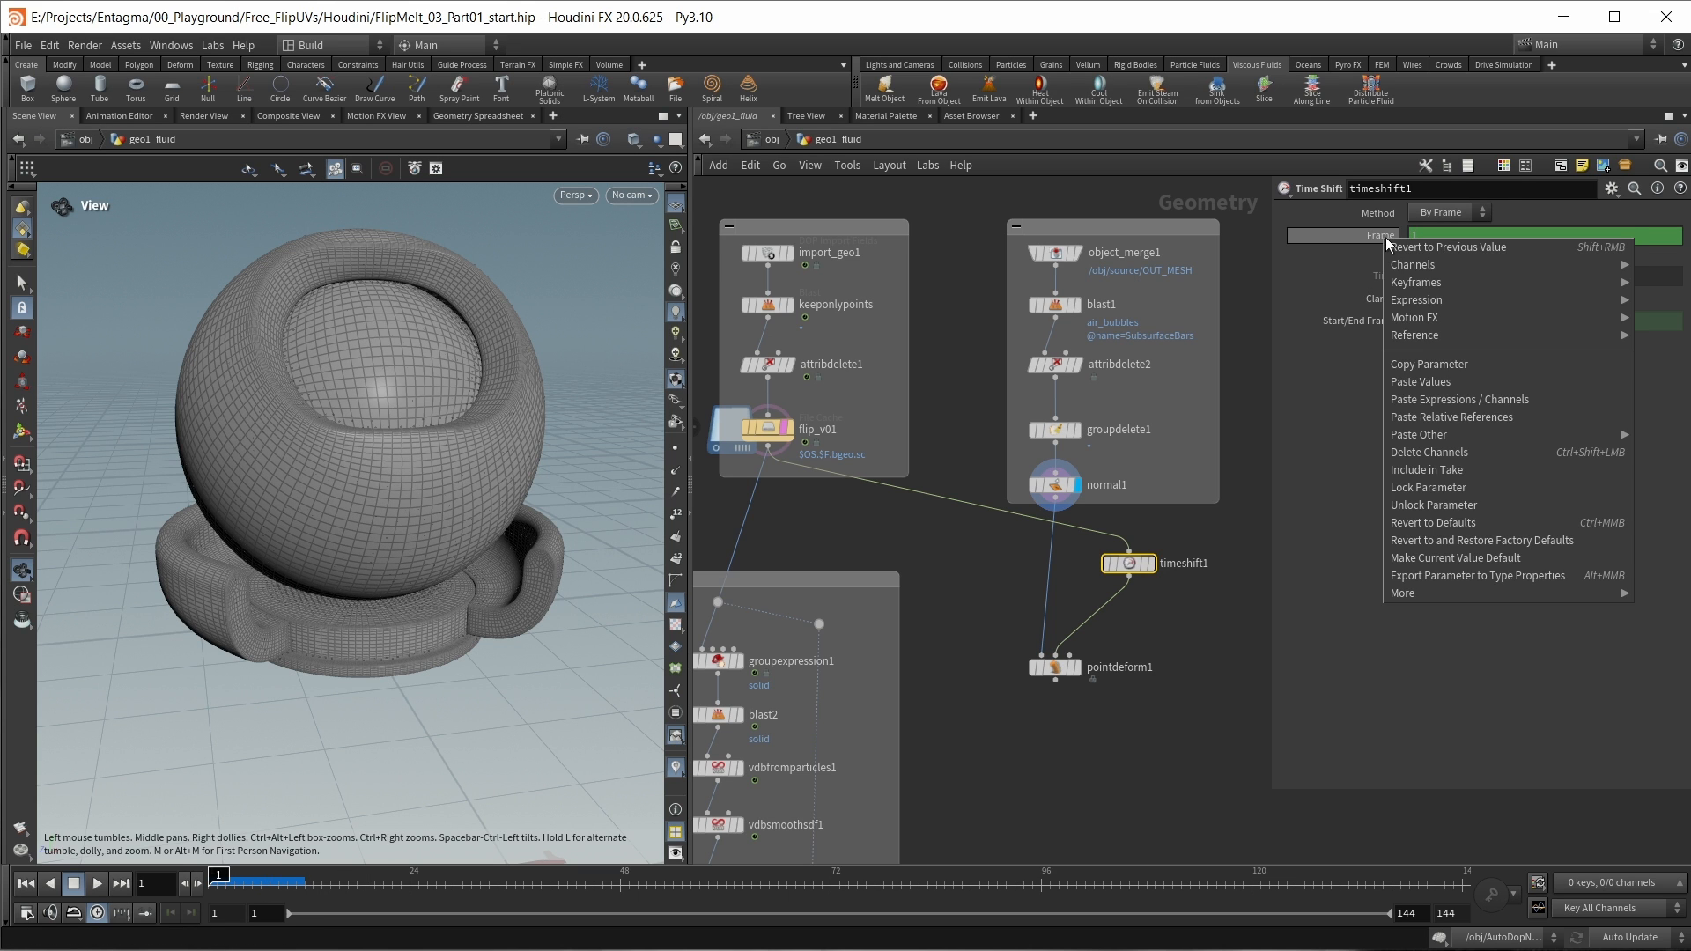
left_click(1429, 452)
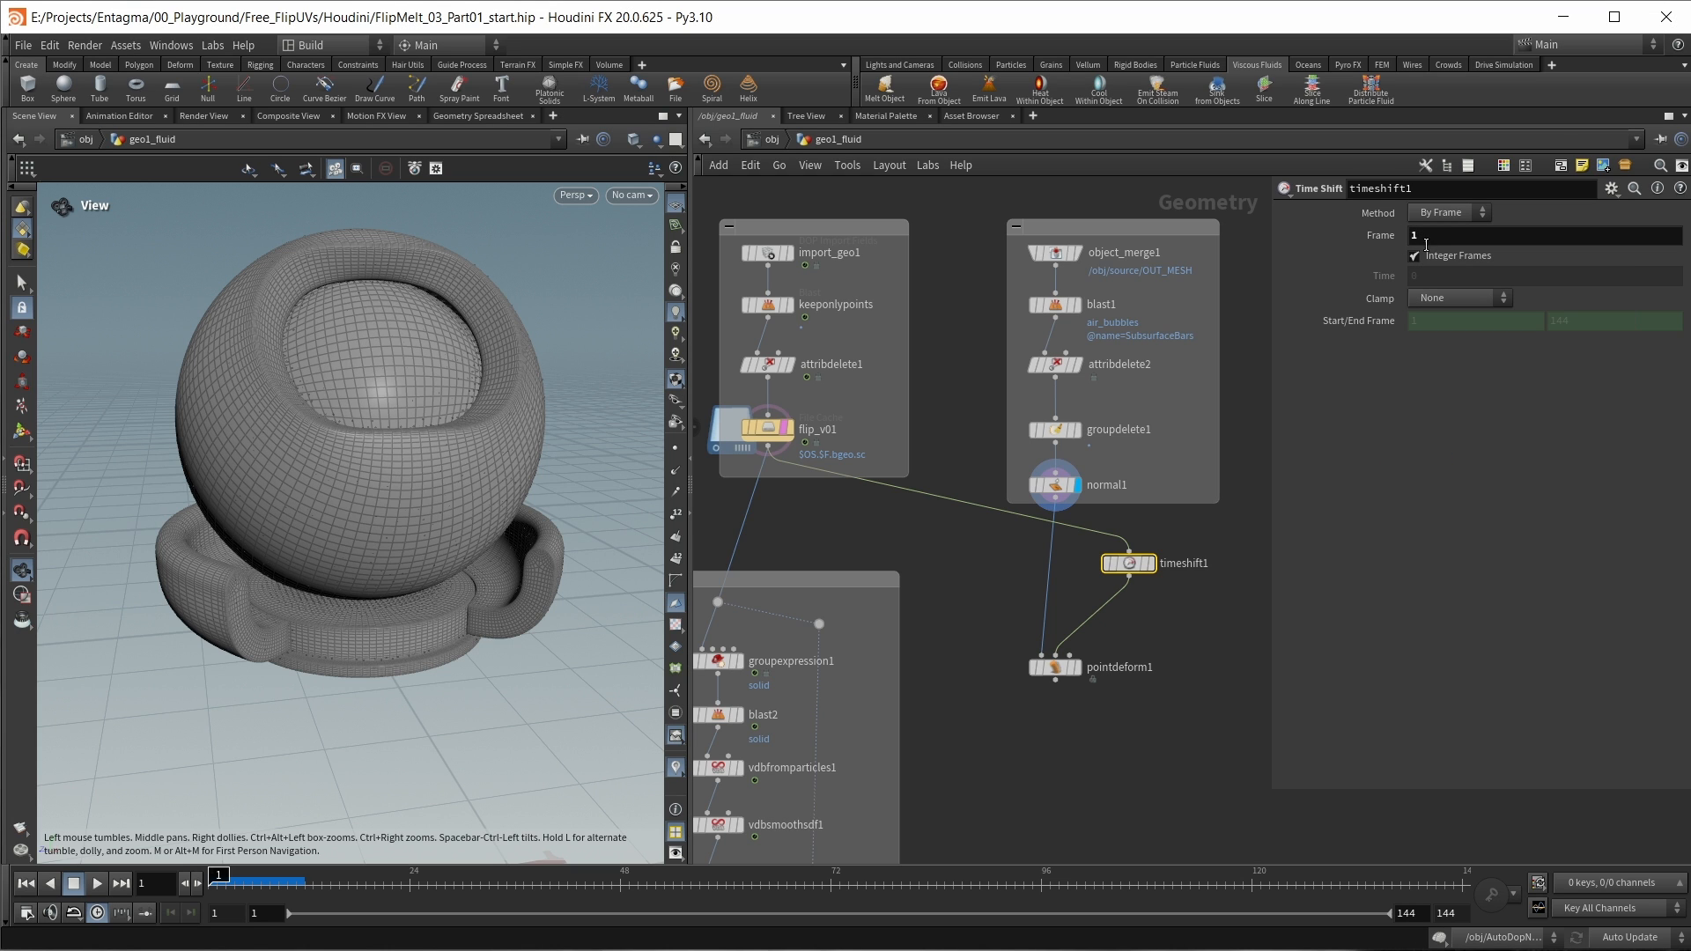
left_click_drag(1132, 567, 1100, 605)
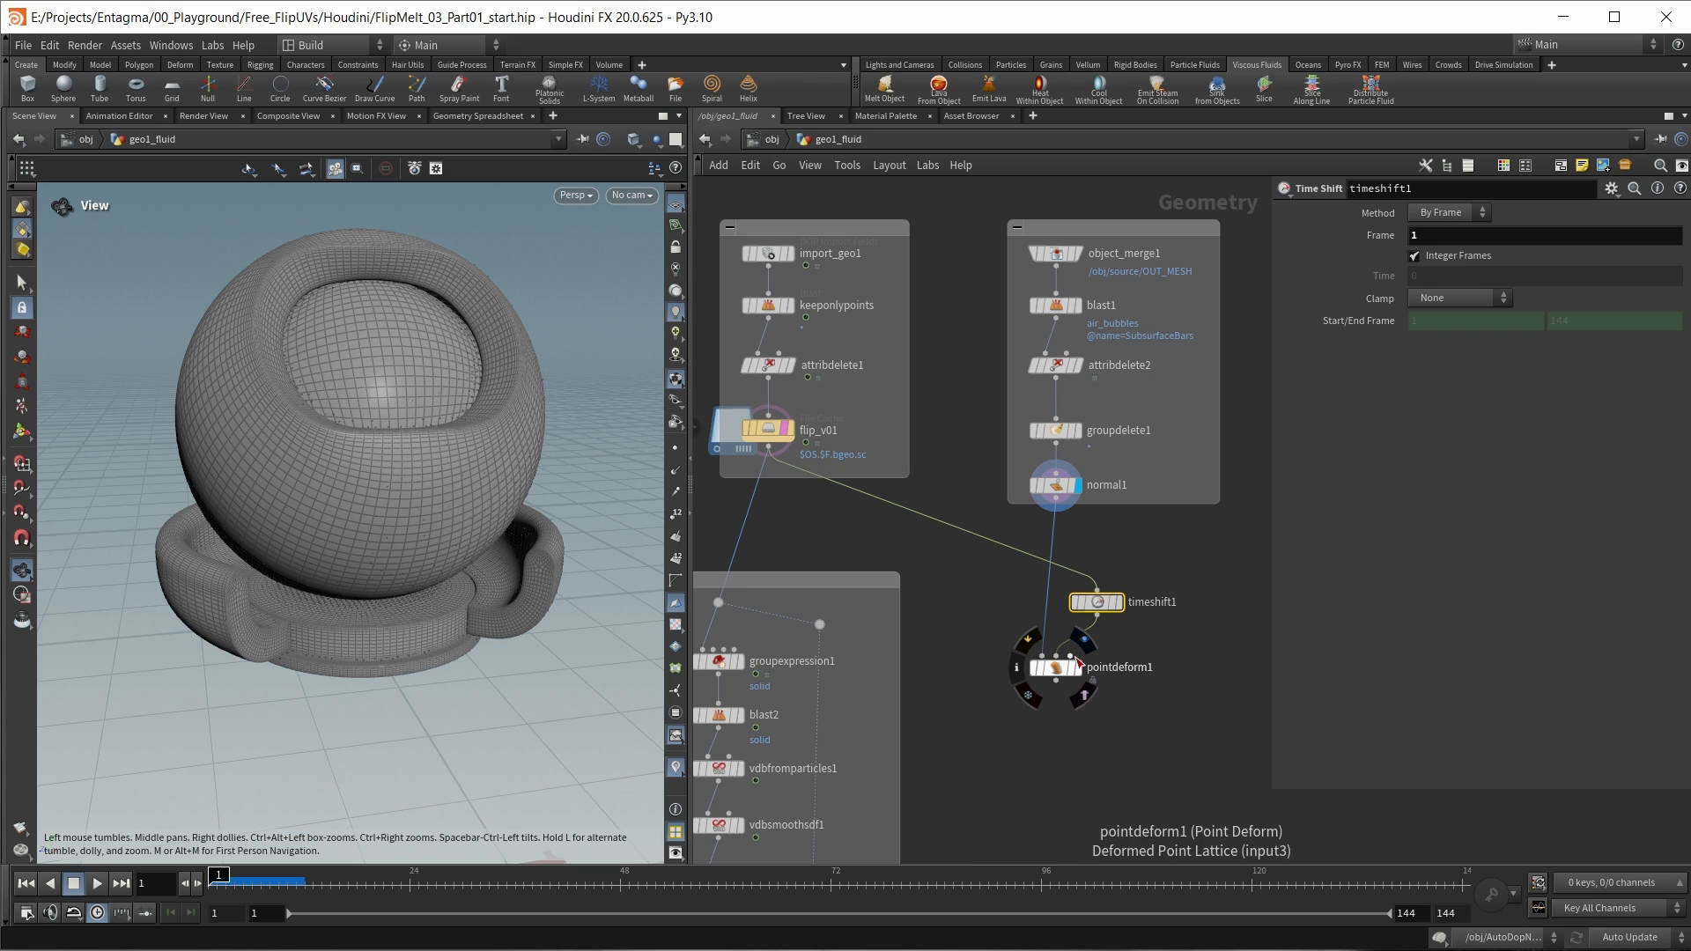
Step: Branch the flip_v01 wire at a dot into pointdeform1's third input and display pointdeform1
middle_click_drag(1199, 639, 1186, 642)
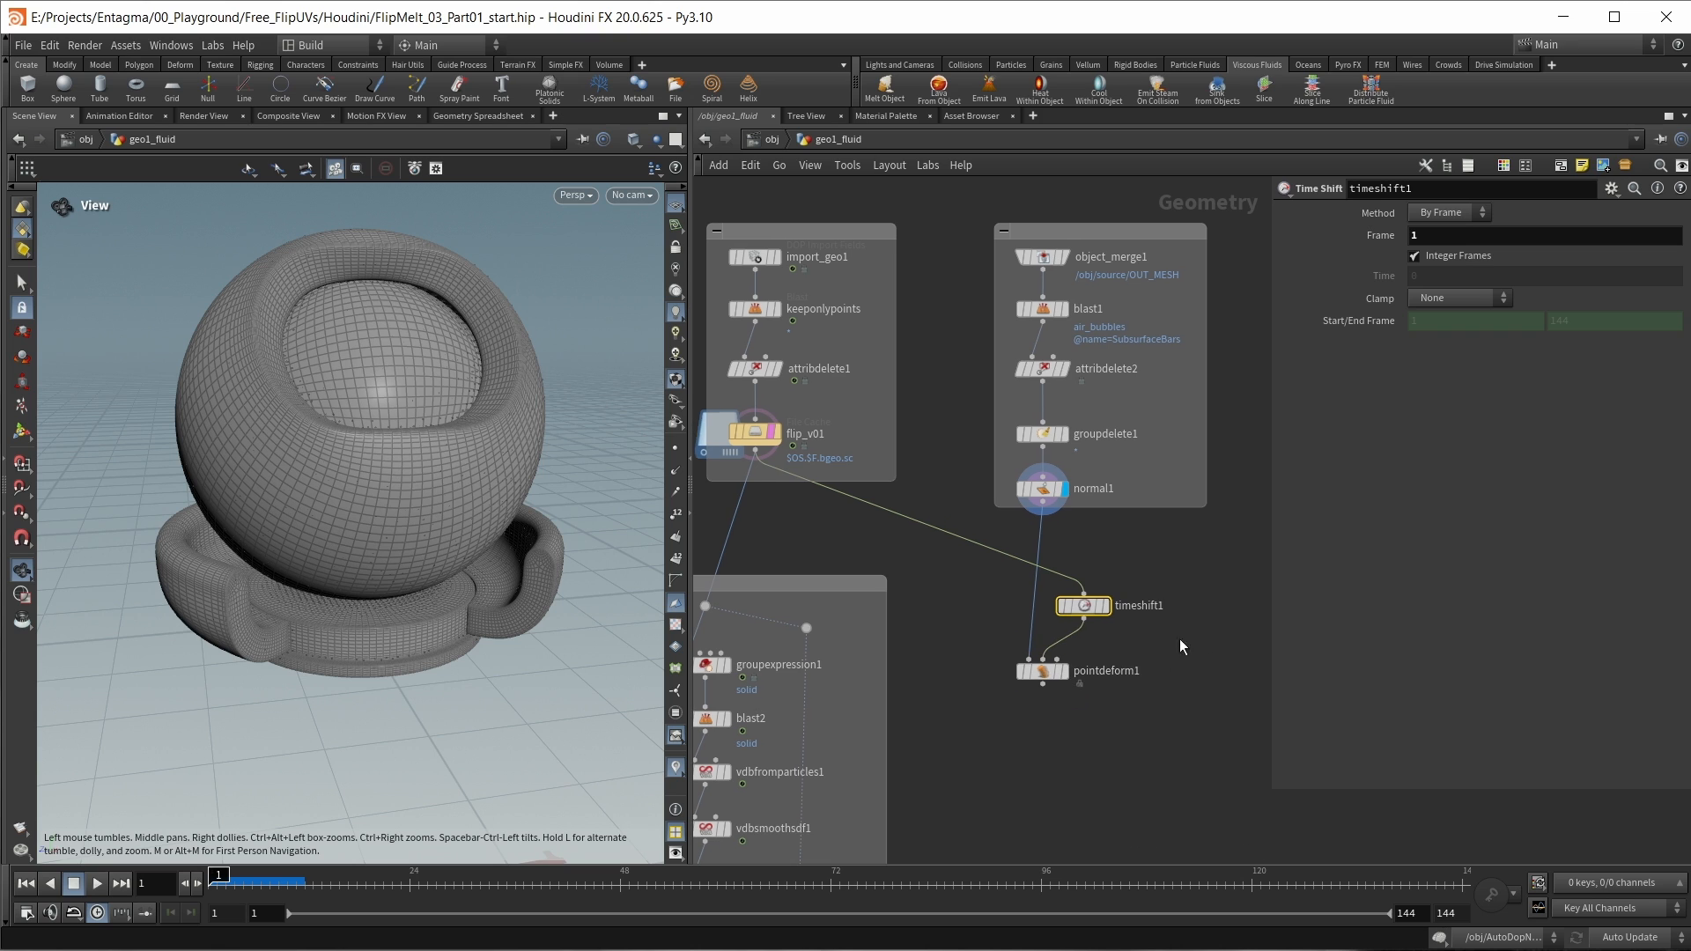
mouse_move(1062, 574)
left_mouse_down("alt")
mouse_move(1085, 546)
mouse_move(1166, 561)
mouse_move(1071, 599)
left_mouse_up("alt")
left_click(1163, 573)
left_click(1076, 657)
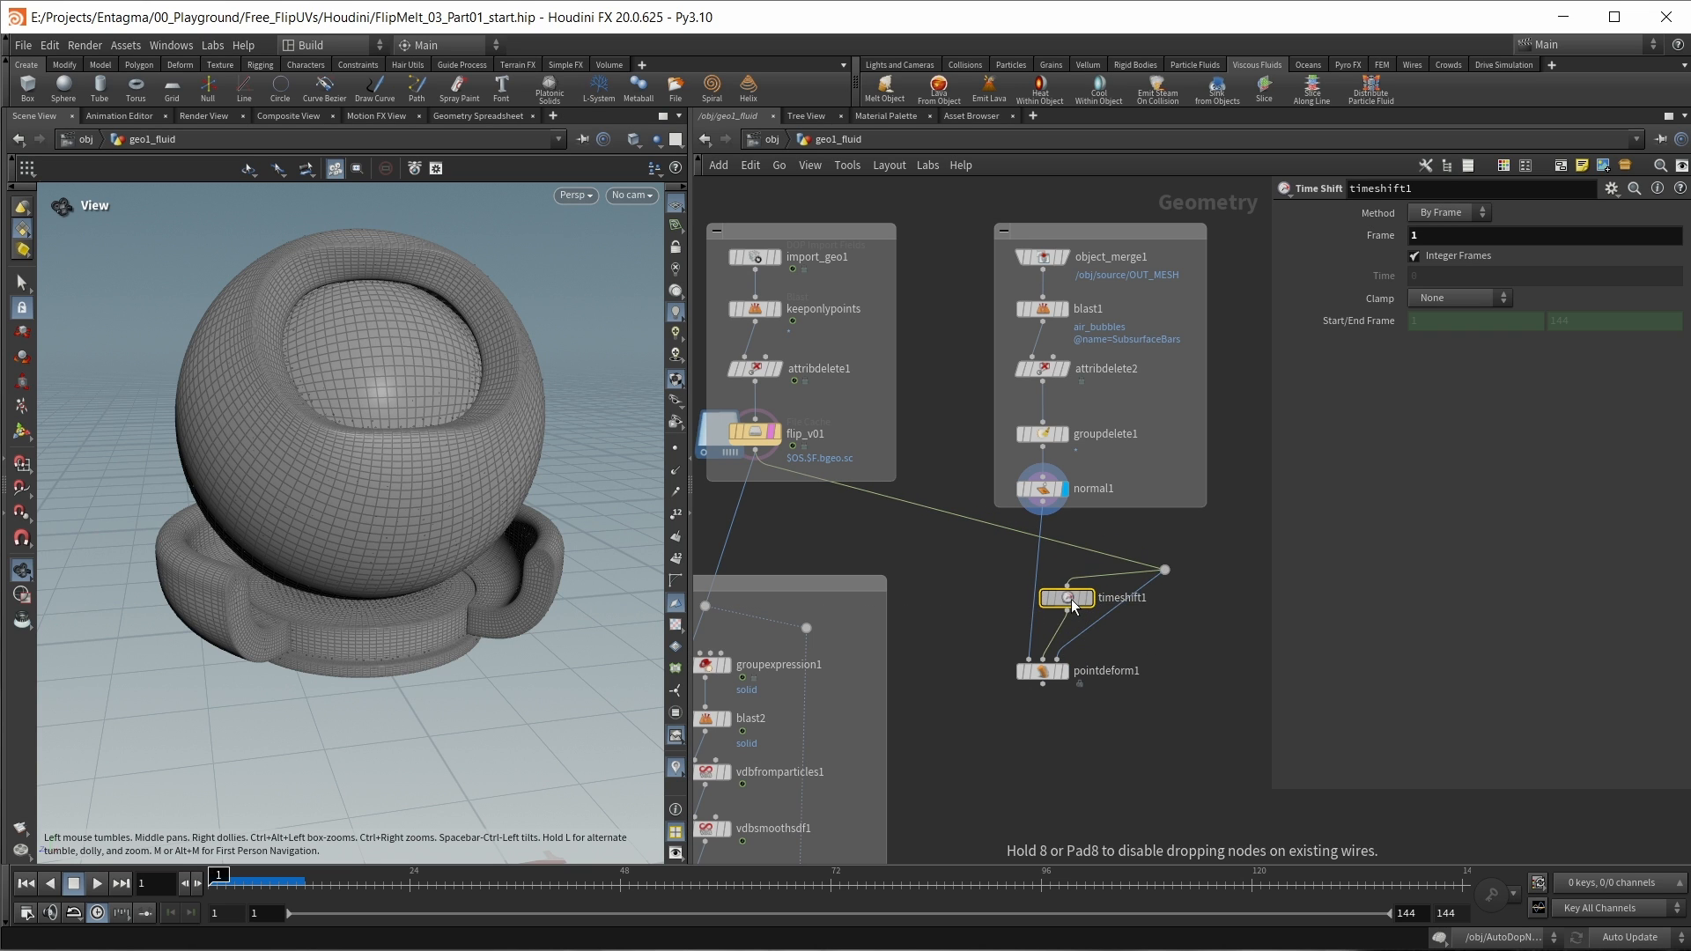
left_click(1065, 674)
Step: Scrub the deformed mesh to frame 84 and set pointdeform1's capture Radius to 0.3
left_click_drag(220, 879, 1015, 881)
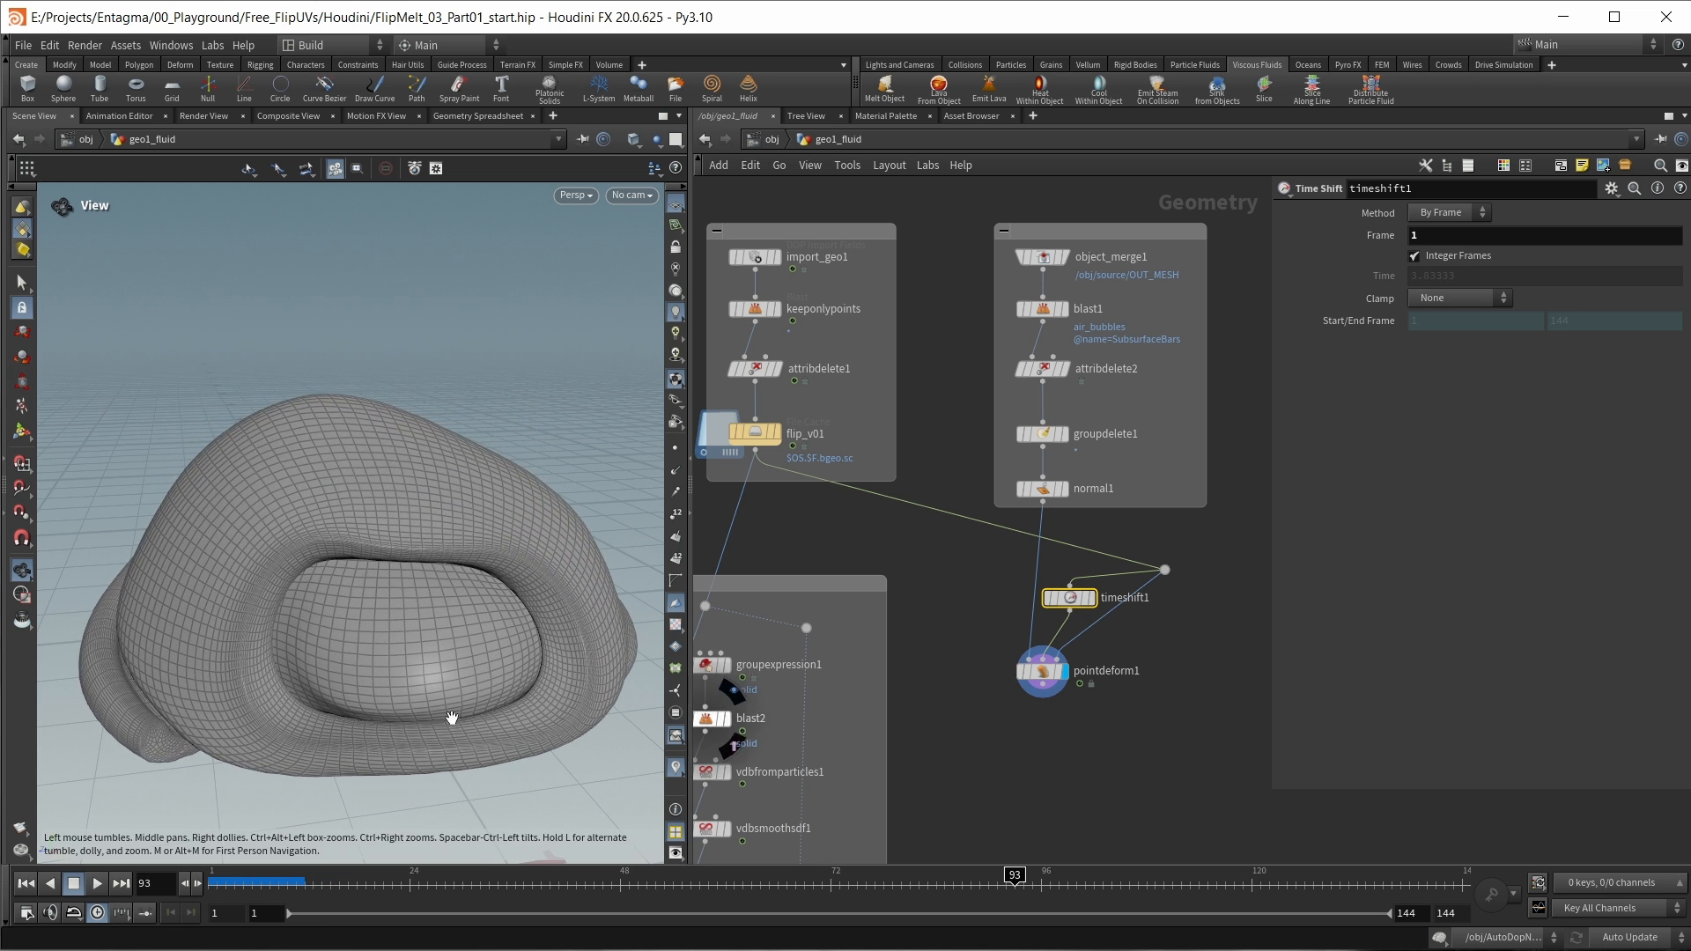
left_click_drag(890, 879, 936, 878)
left_click(1043, 671)
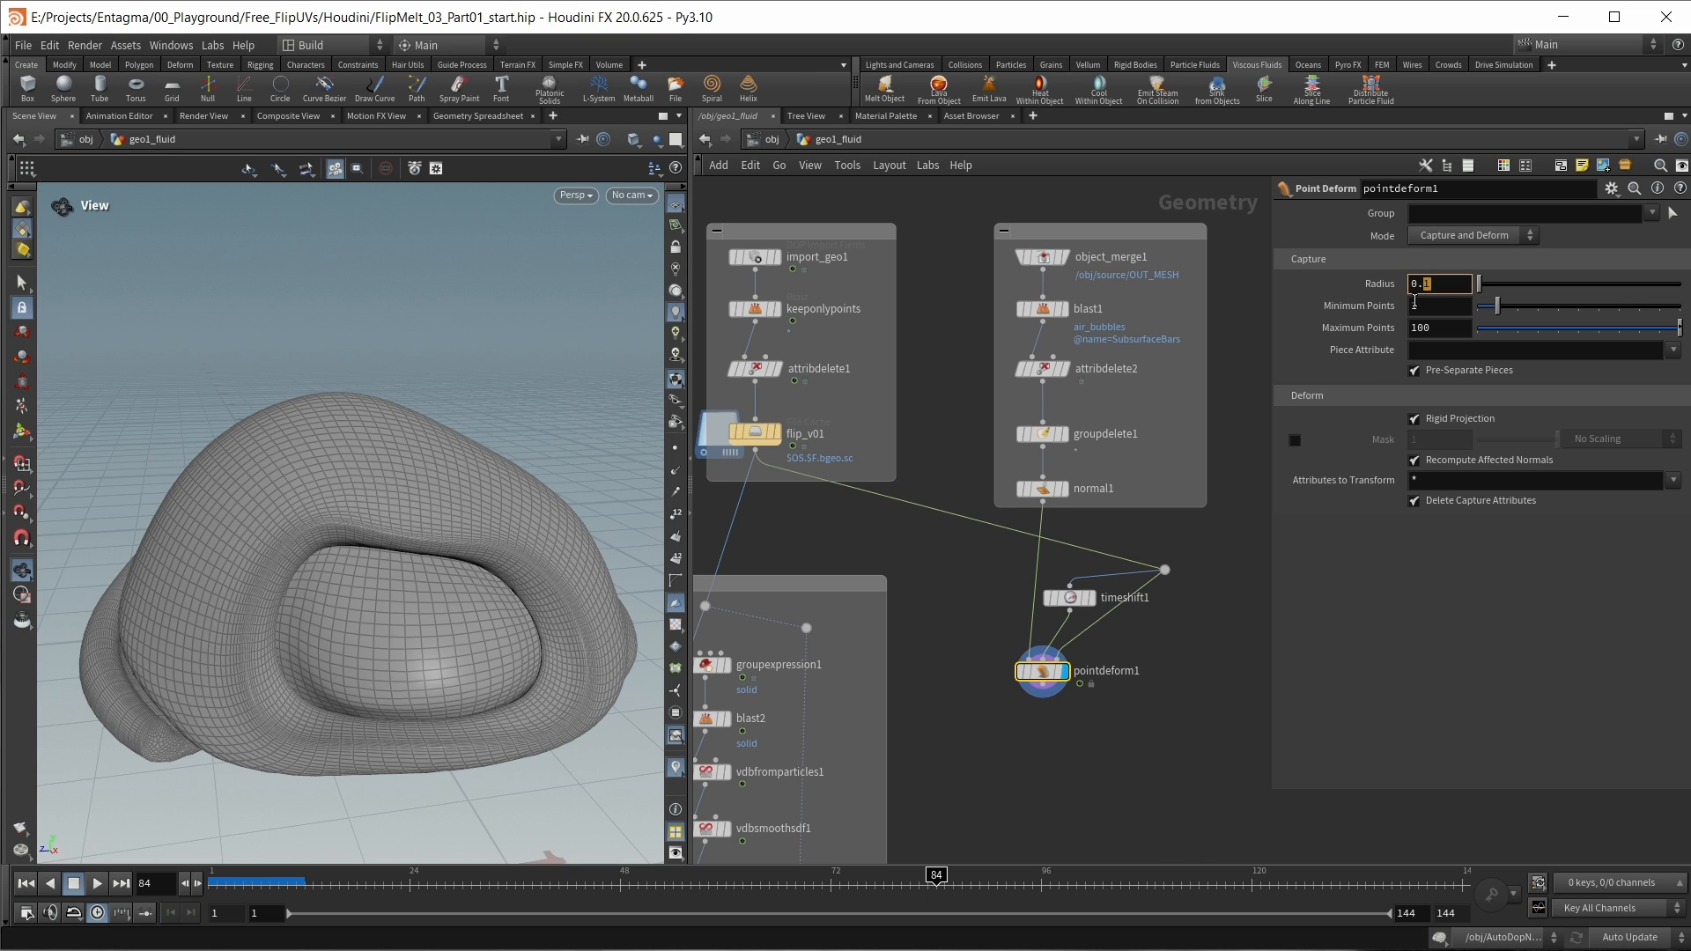
left_click(1200, 734)
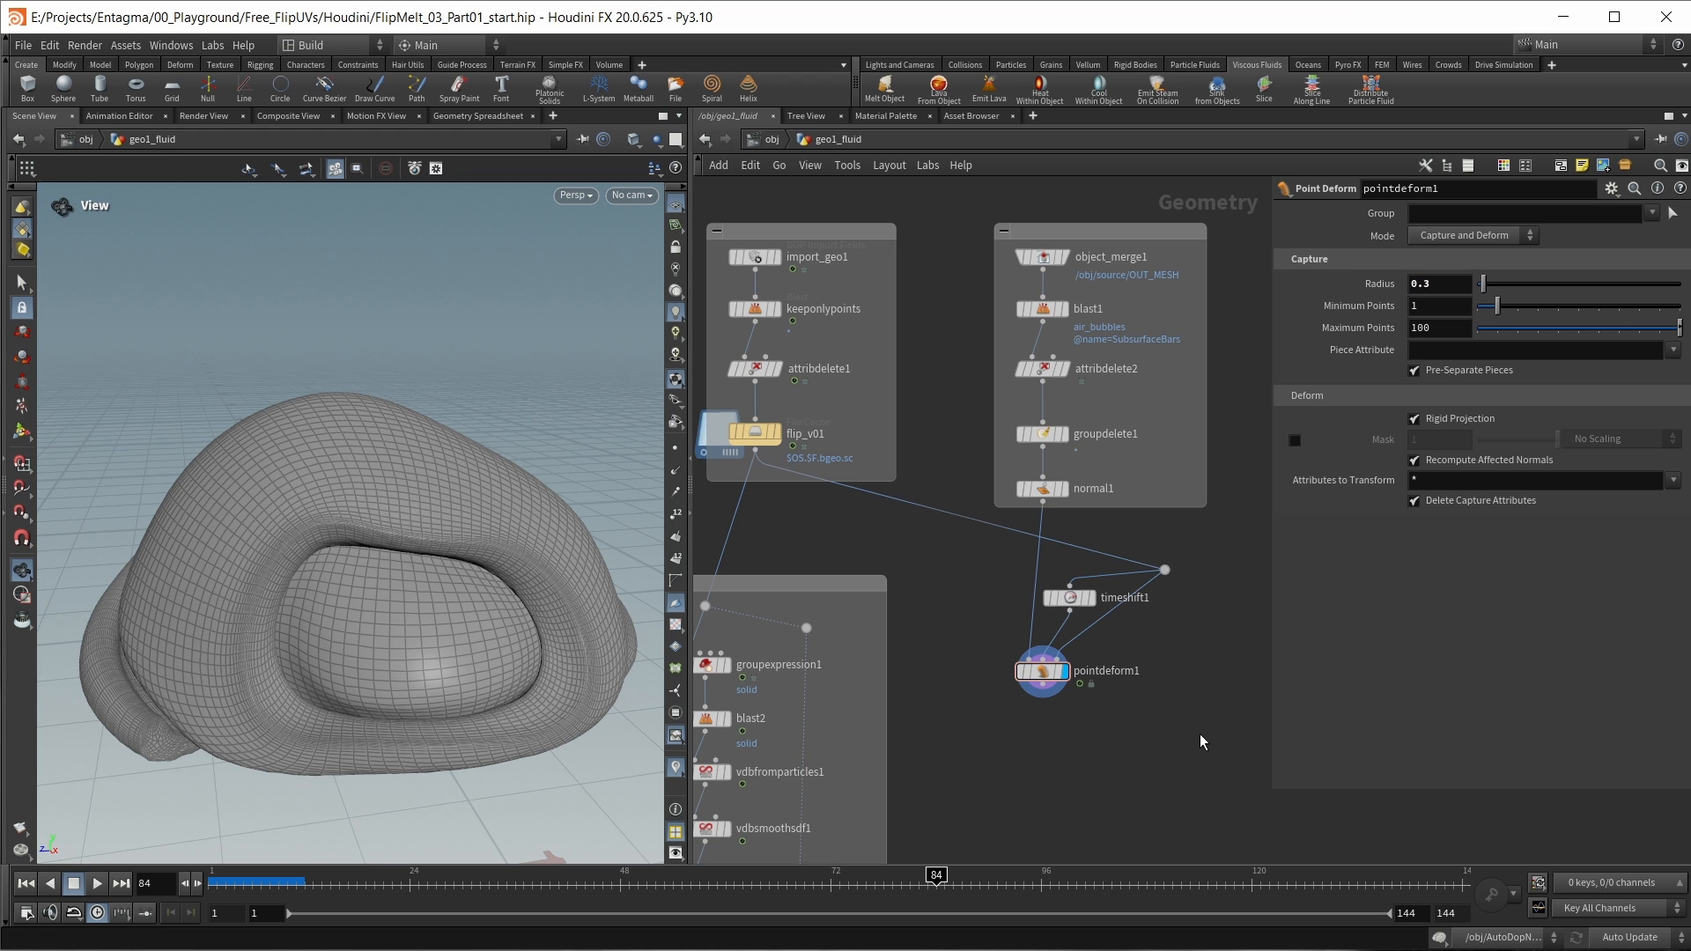
Step: Insert a Subdivide node between normal1 and pointdeform1's first input, positioned beside timeshift1
left_click_drag(326, 445, 429, 460)
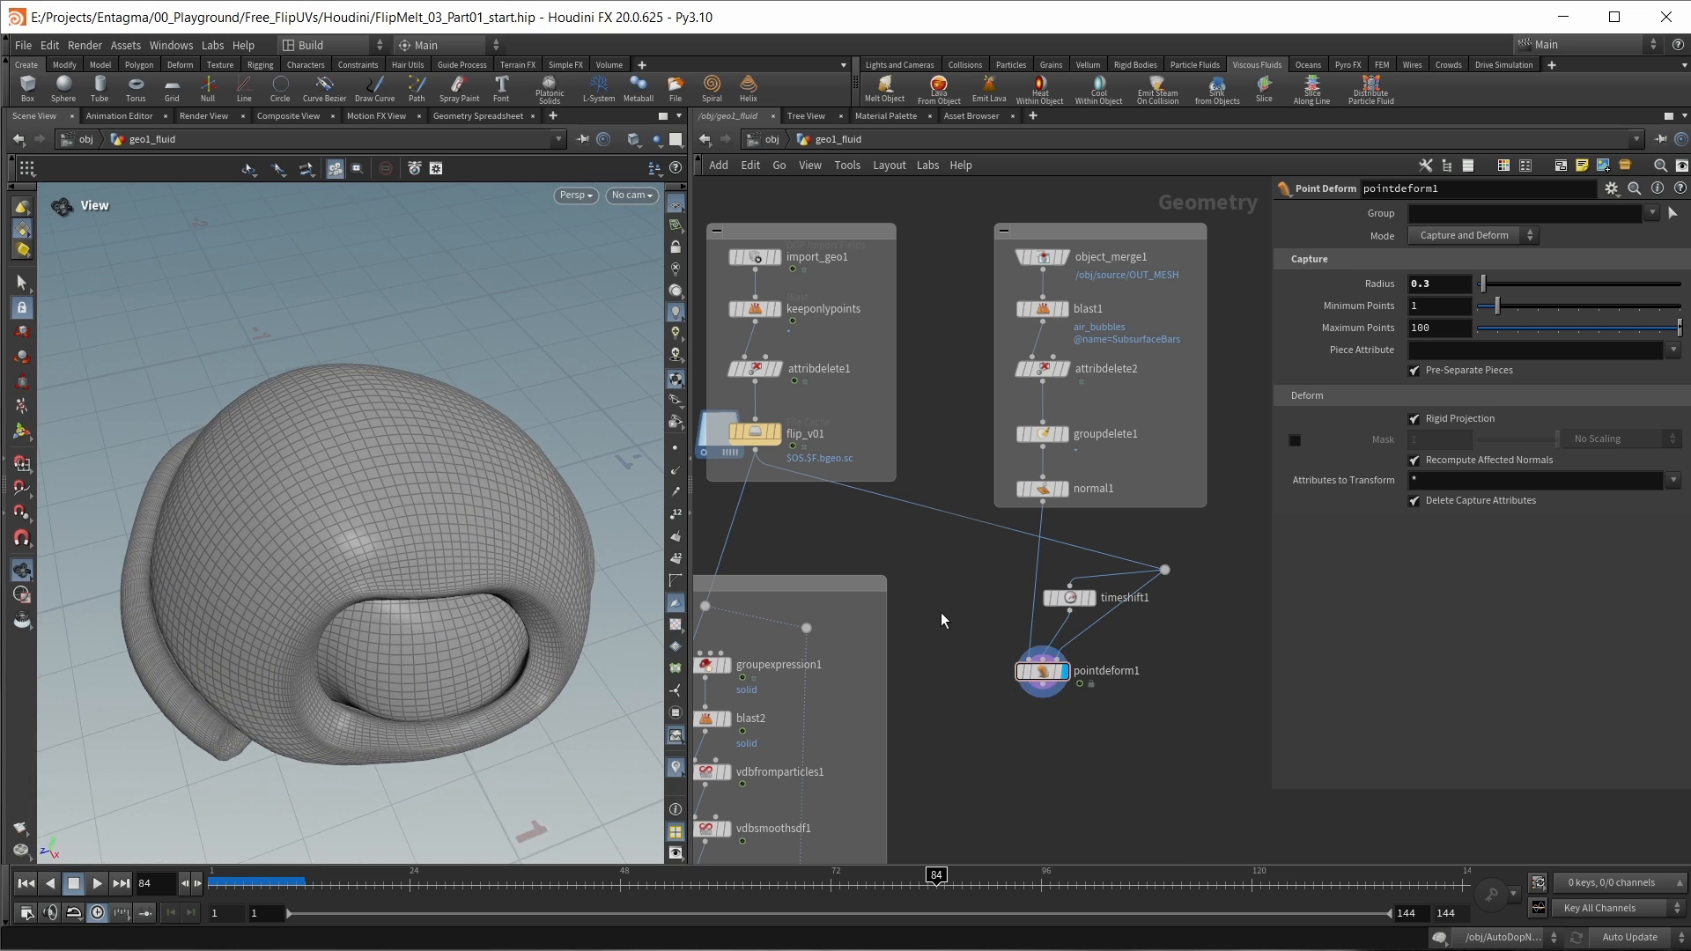
key("Tab")
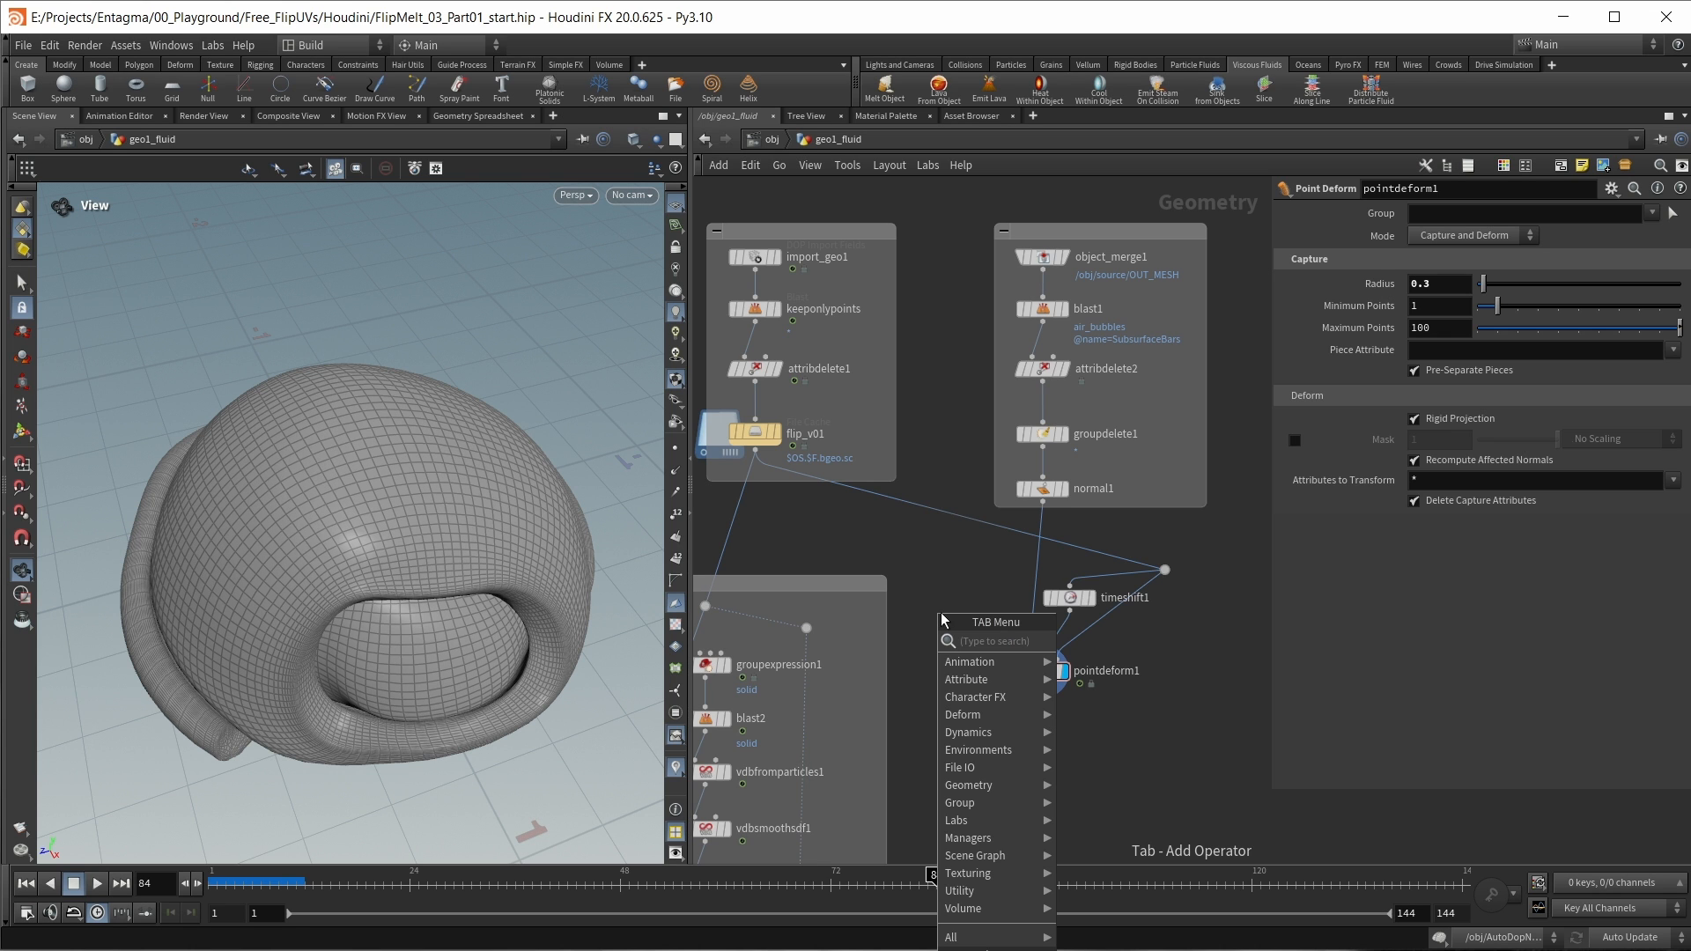
type("sub")
key("Return")
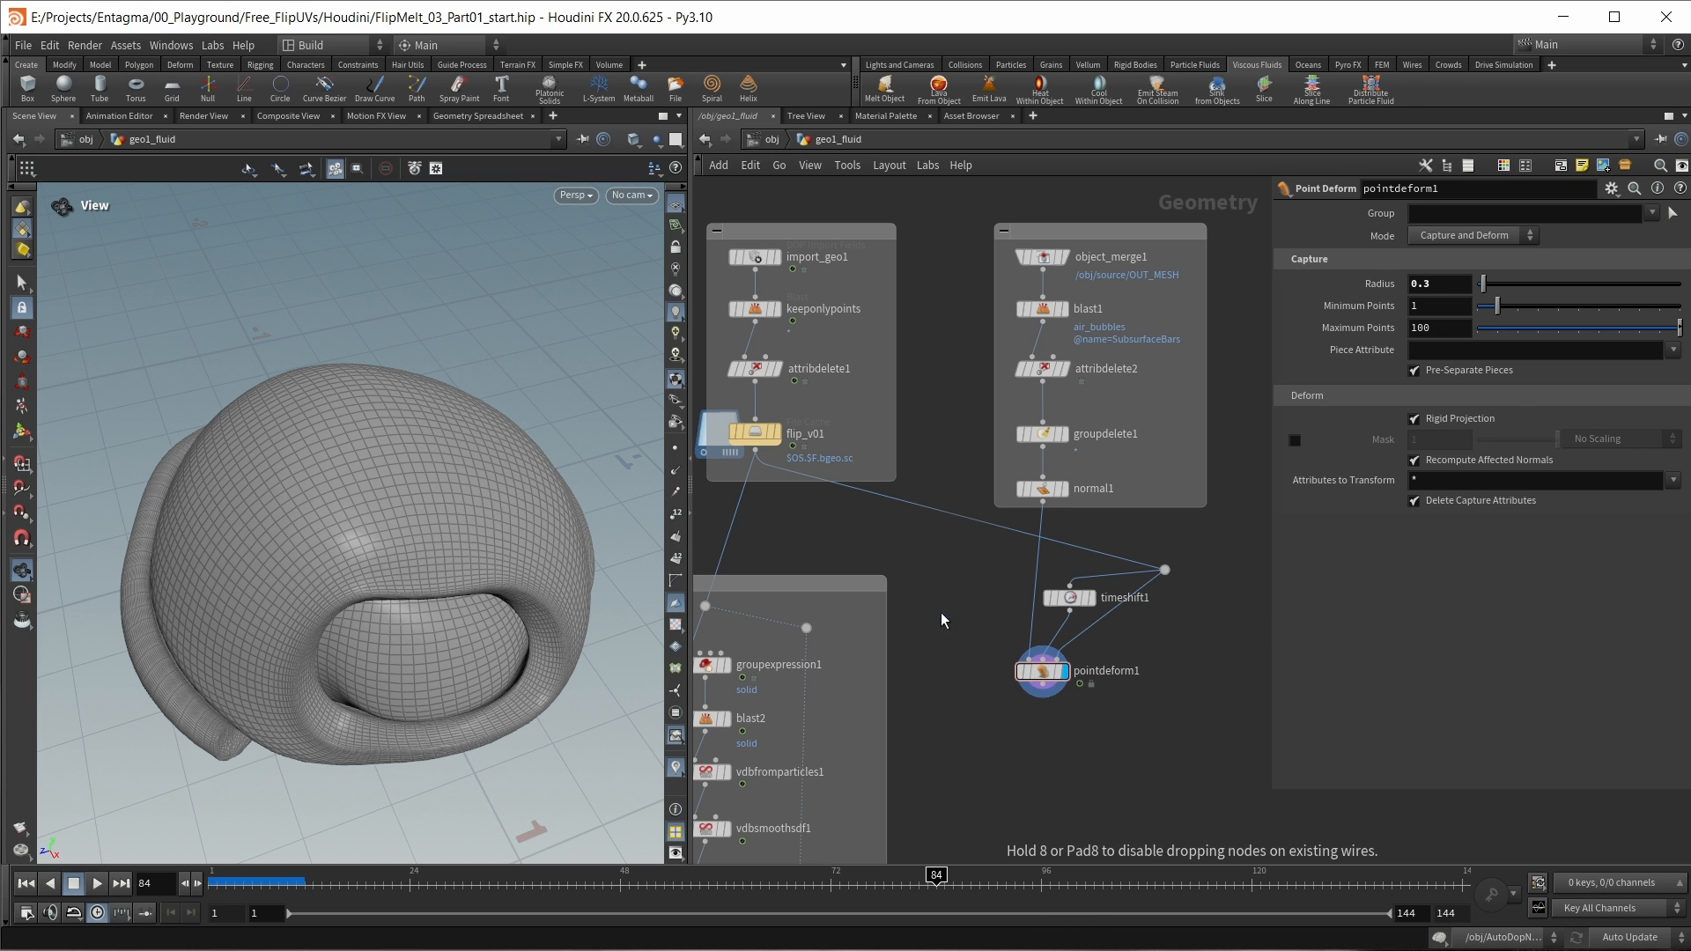
left_click(1028, 568)
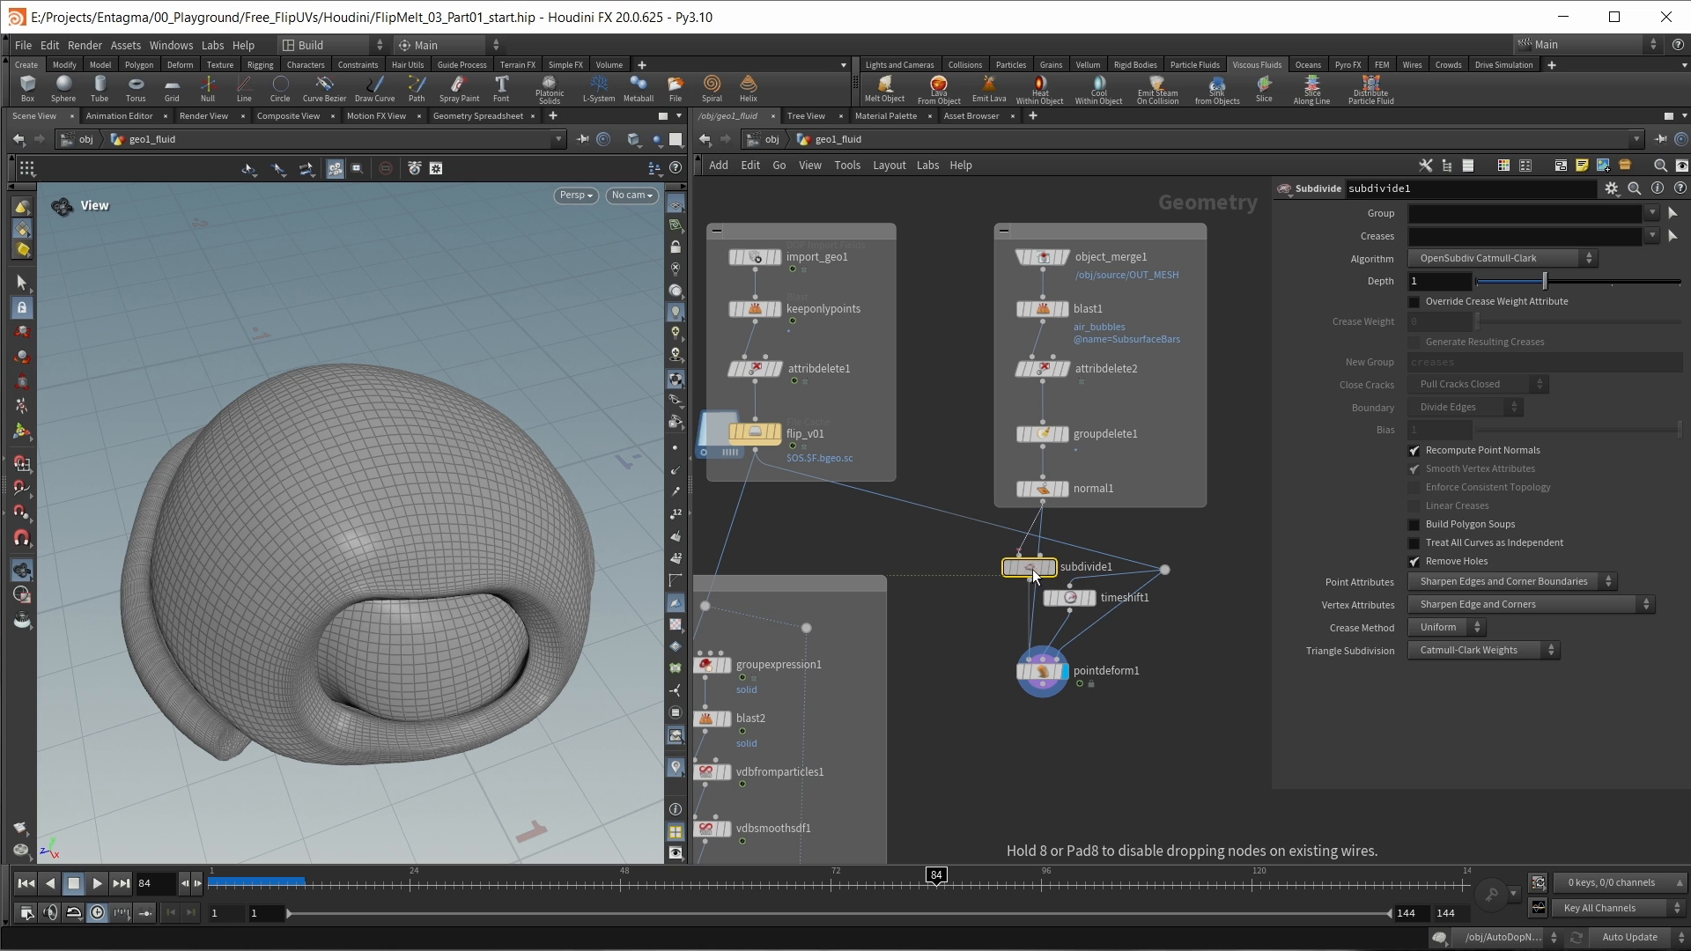
left_click_drag(1030, 567, 979, 602)
left_click_drag(404, 494, 407, 511)
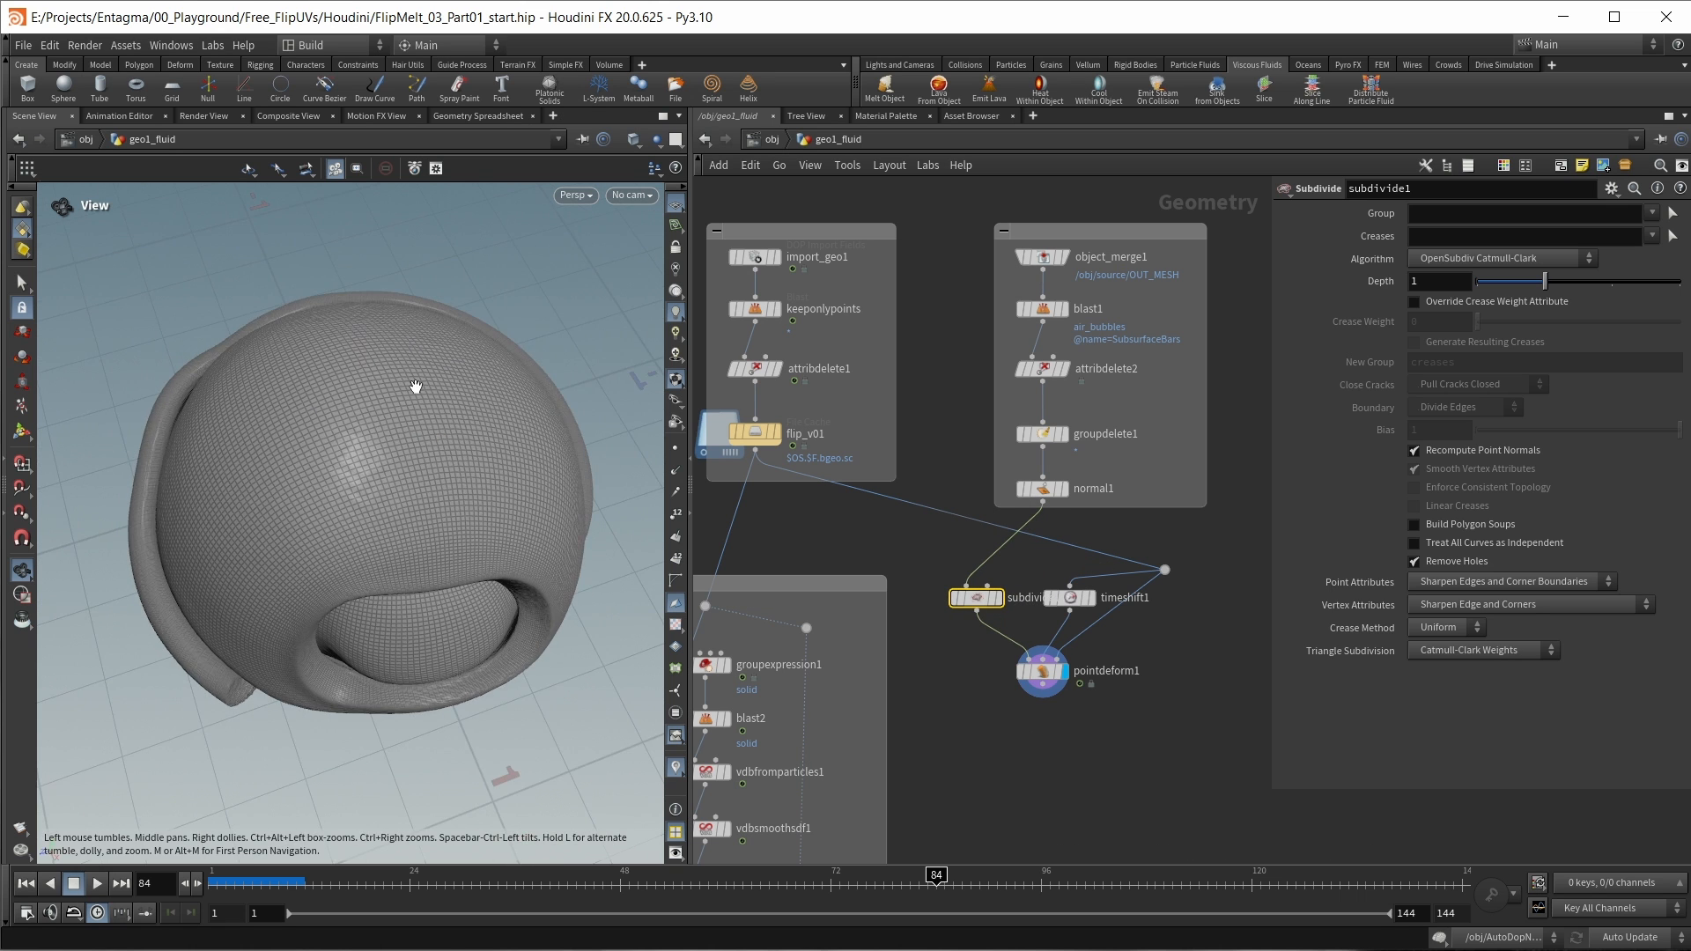
Step: Align pointdeform1 beneath timeshift1 and compare its shading, leaving Recompute Affected Normals disabled
left_click_drag(1045, 673, 1079, 678)
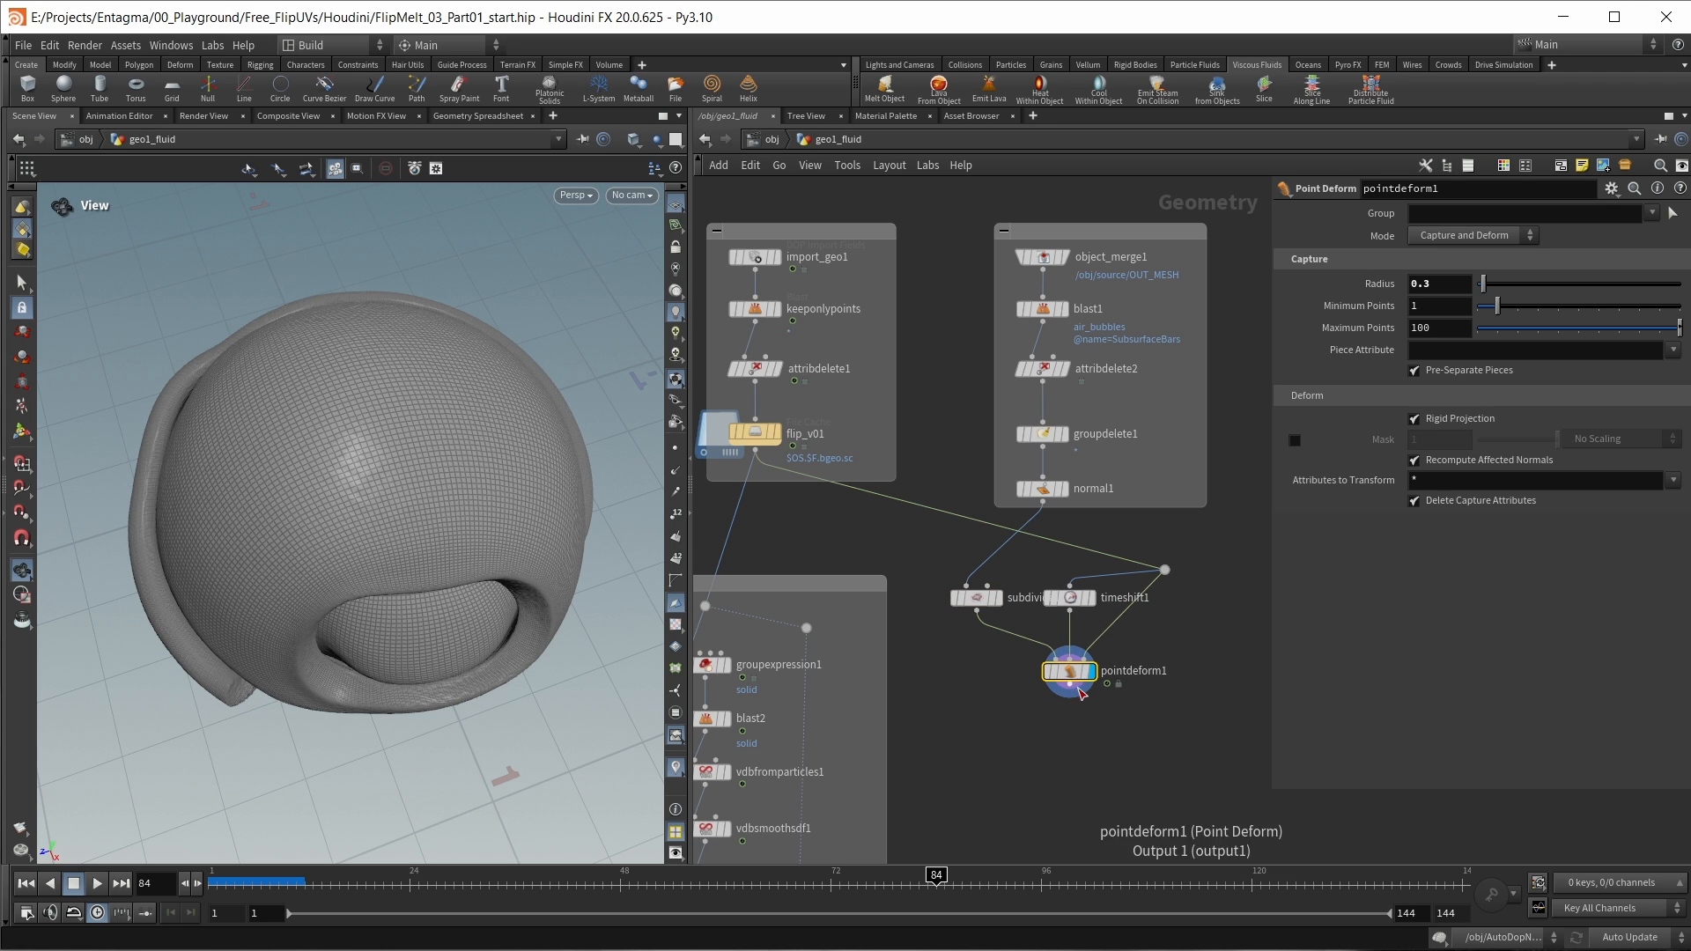
left_click(1506, 461)
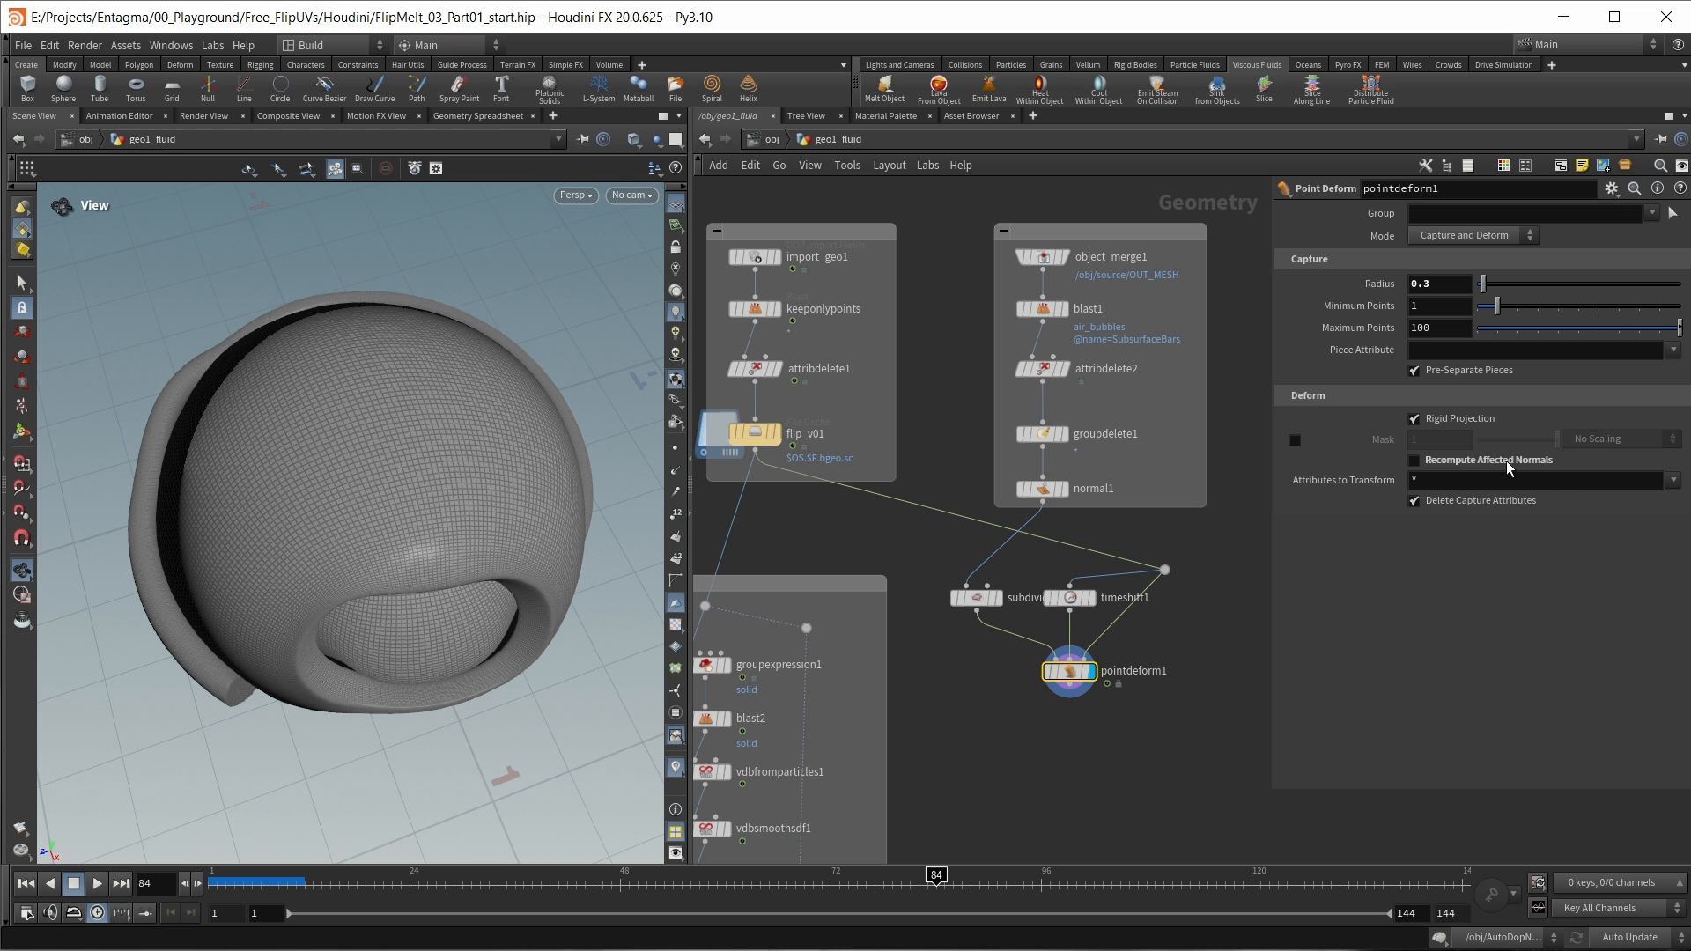
left_click_drag(449, 629, 452, 585)
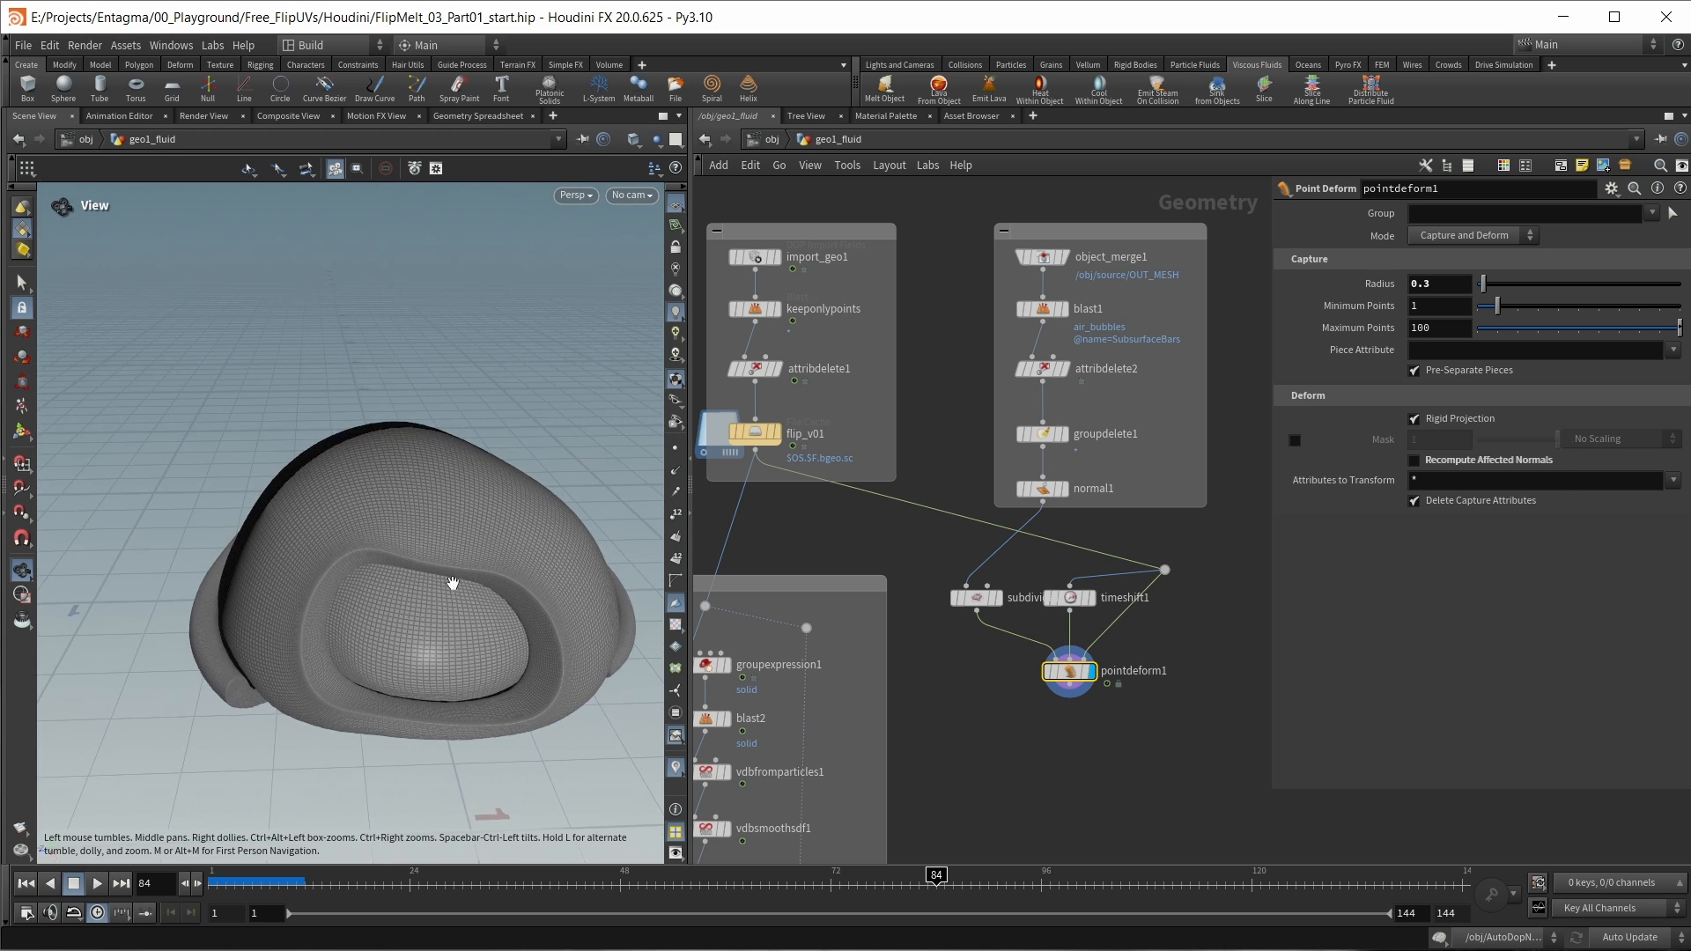
left_click(1493, 457)
left_click(1494, 458)
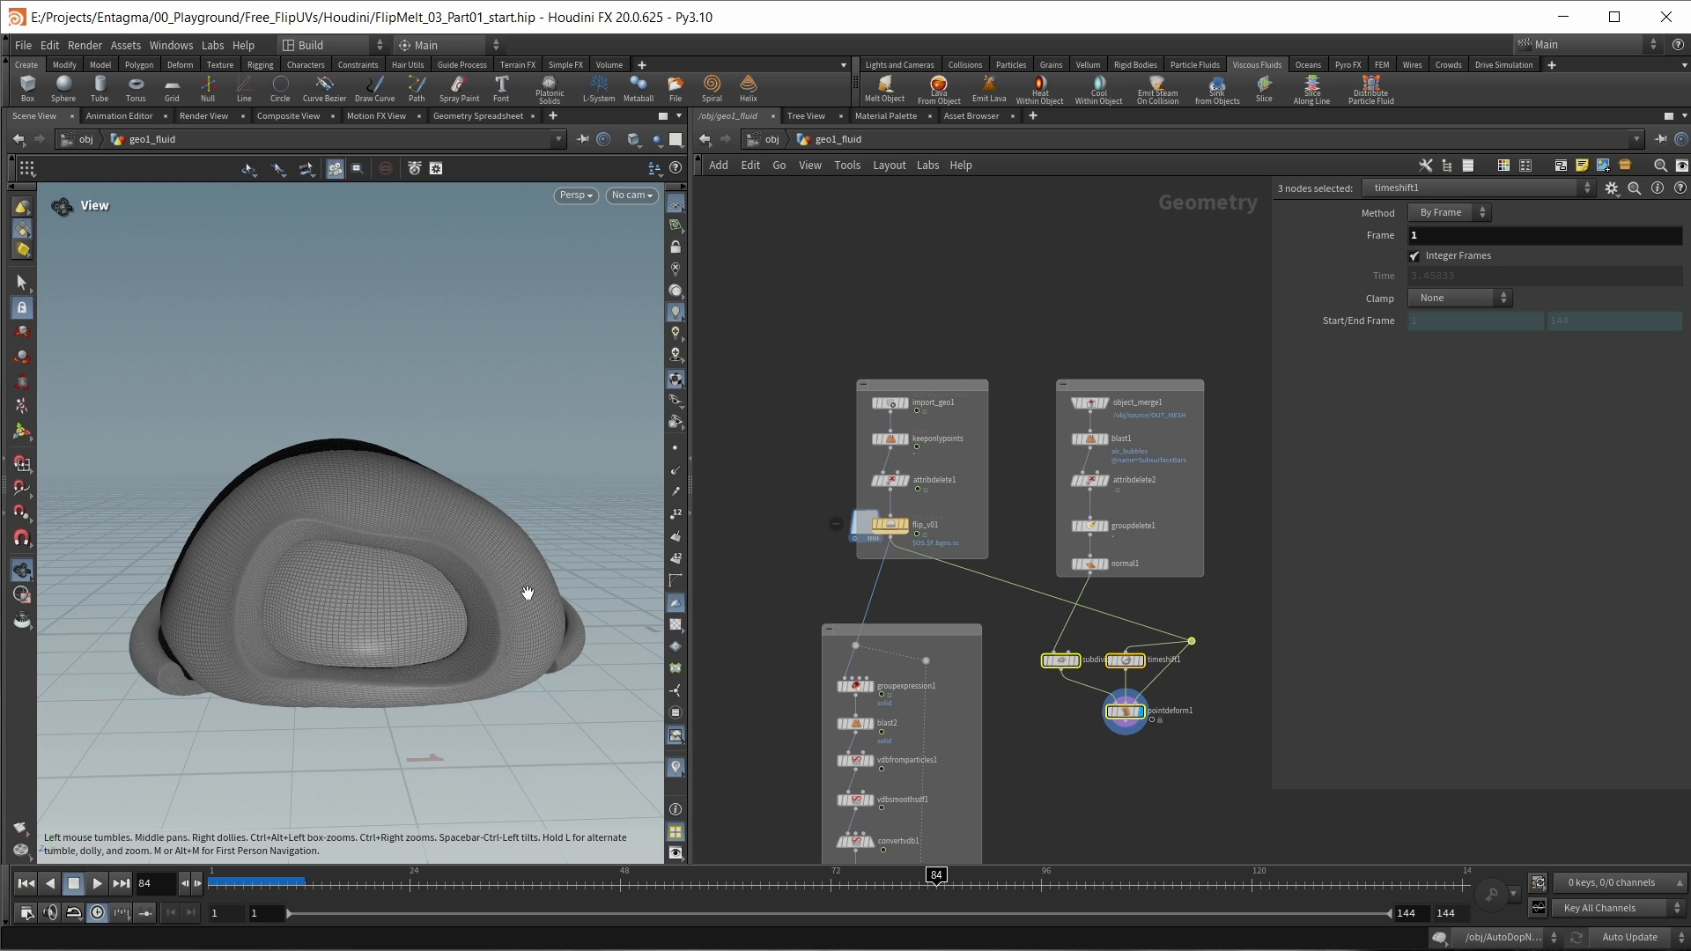
Step: Add an Attribute Transfer node below pointdeform1, feed its second input from the flip_v01 dot and display it
scroll(1022, 776, "down", 5)
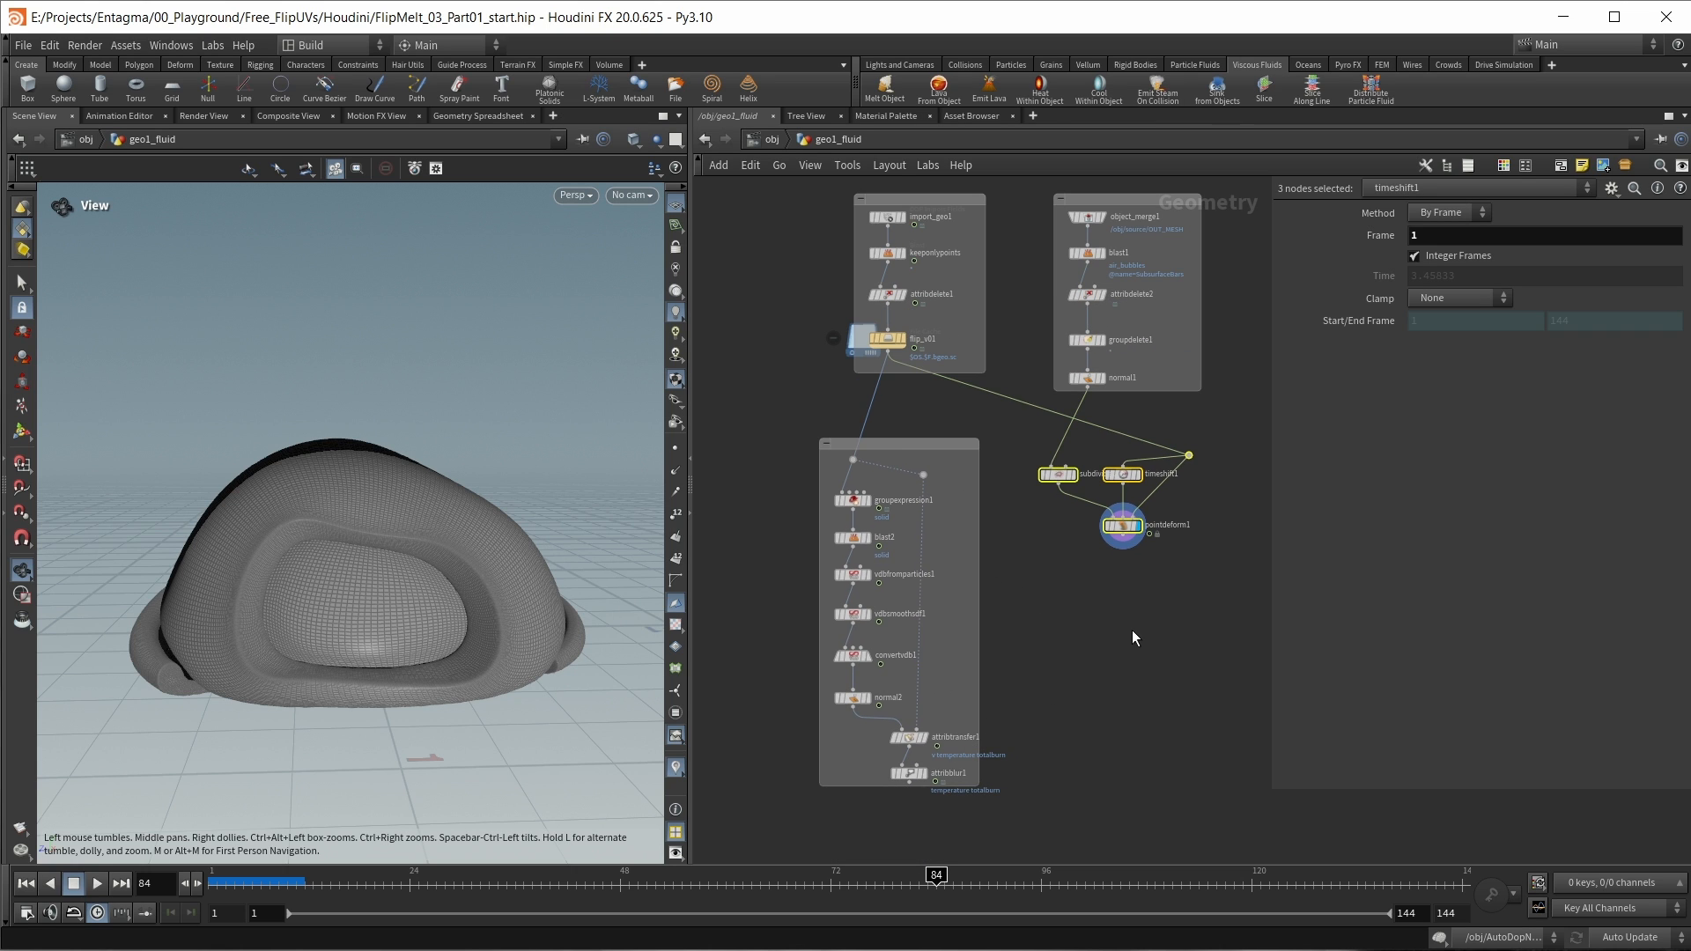
scroll(1133, 631, "up", 5)
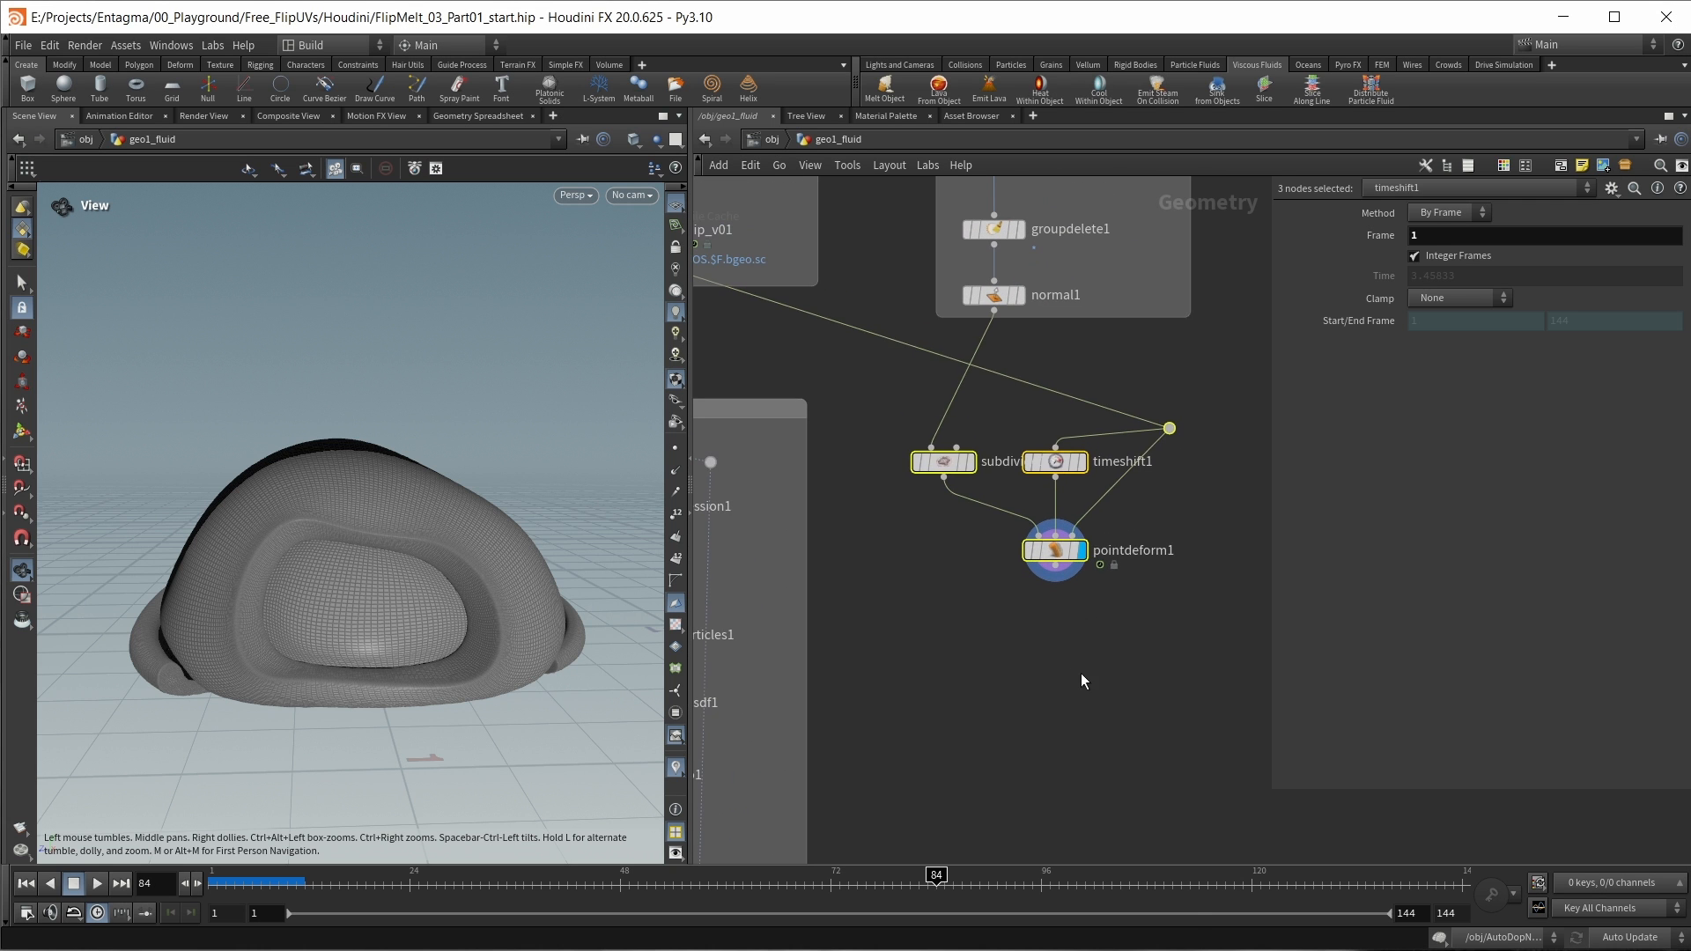
left_click(1081, 672)
key("Tab")
type("attrib")
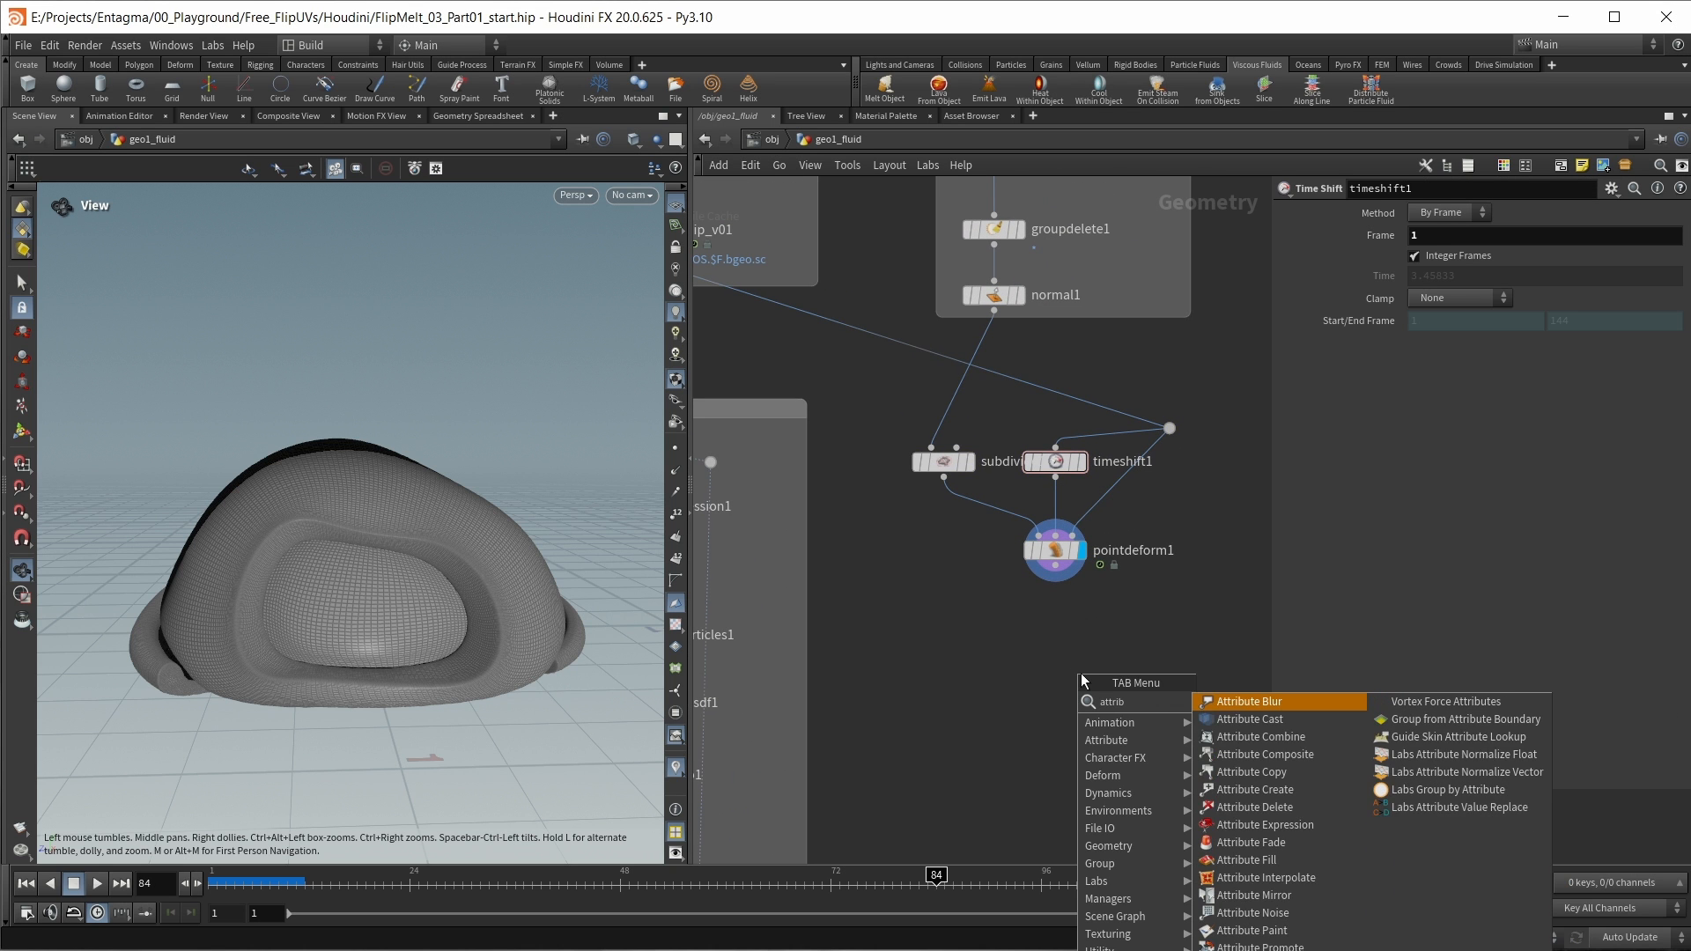
type("tra")
key("Return")
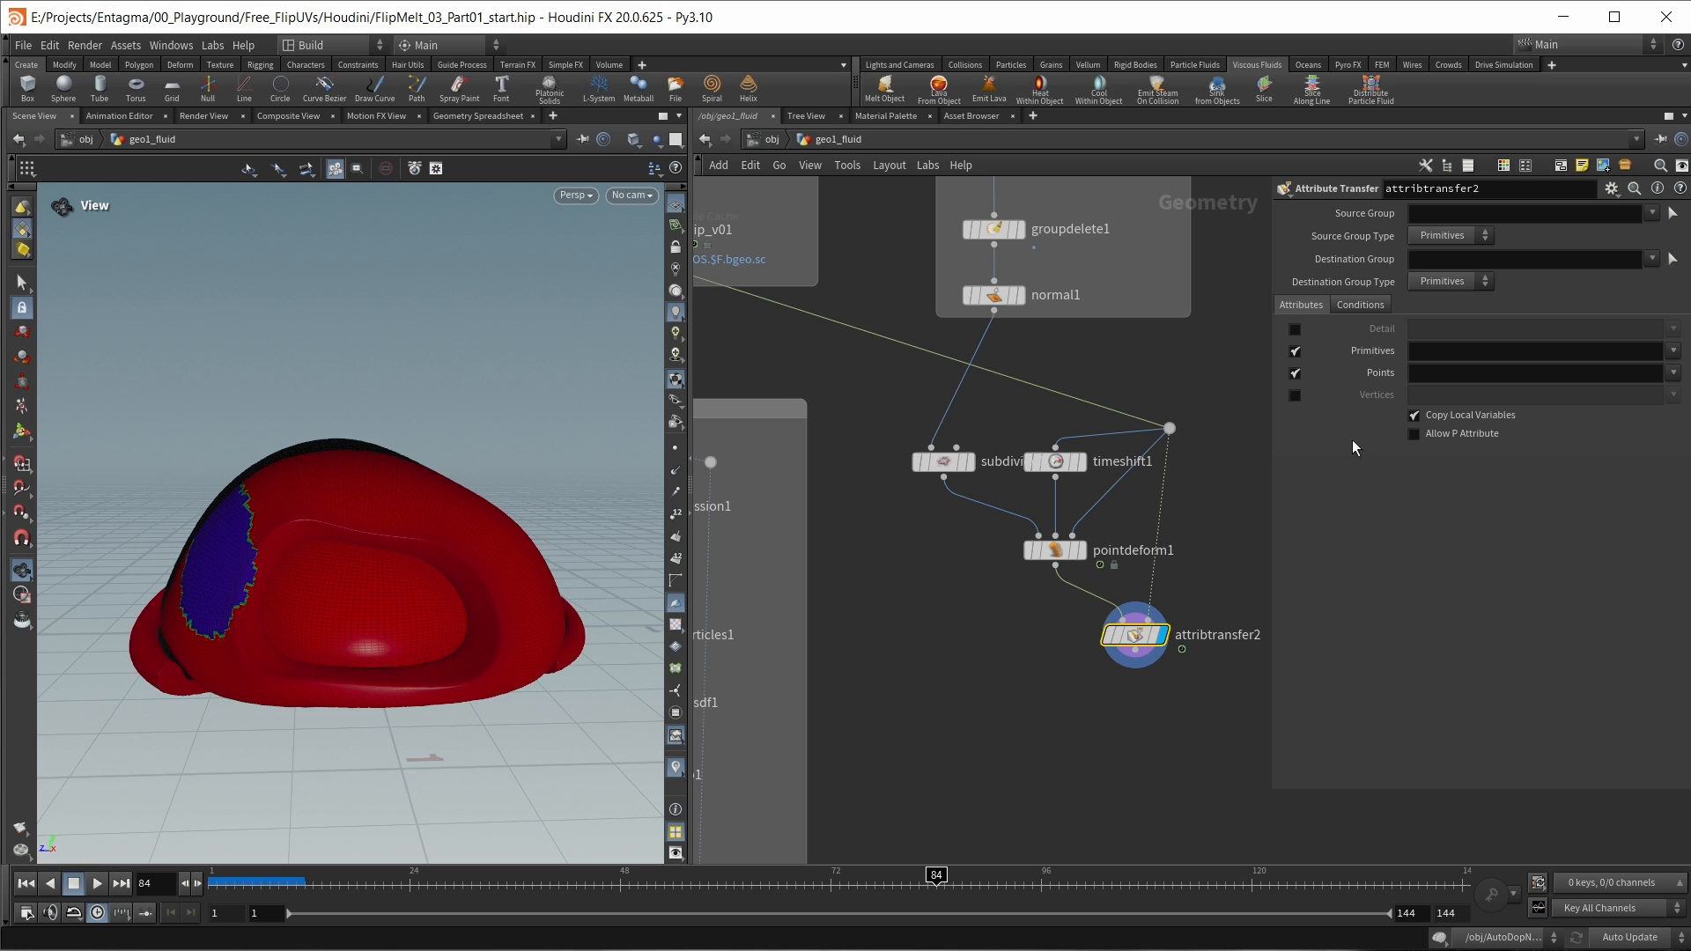
Step: Set attribtransfer2's point attributes to v, temperature and totalburn, and scrub to frame 46
left_click(1673, 374)
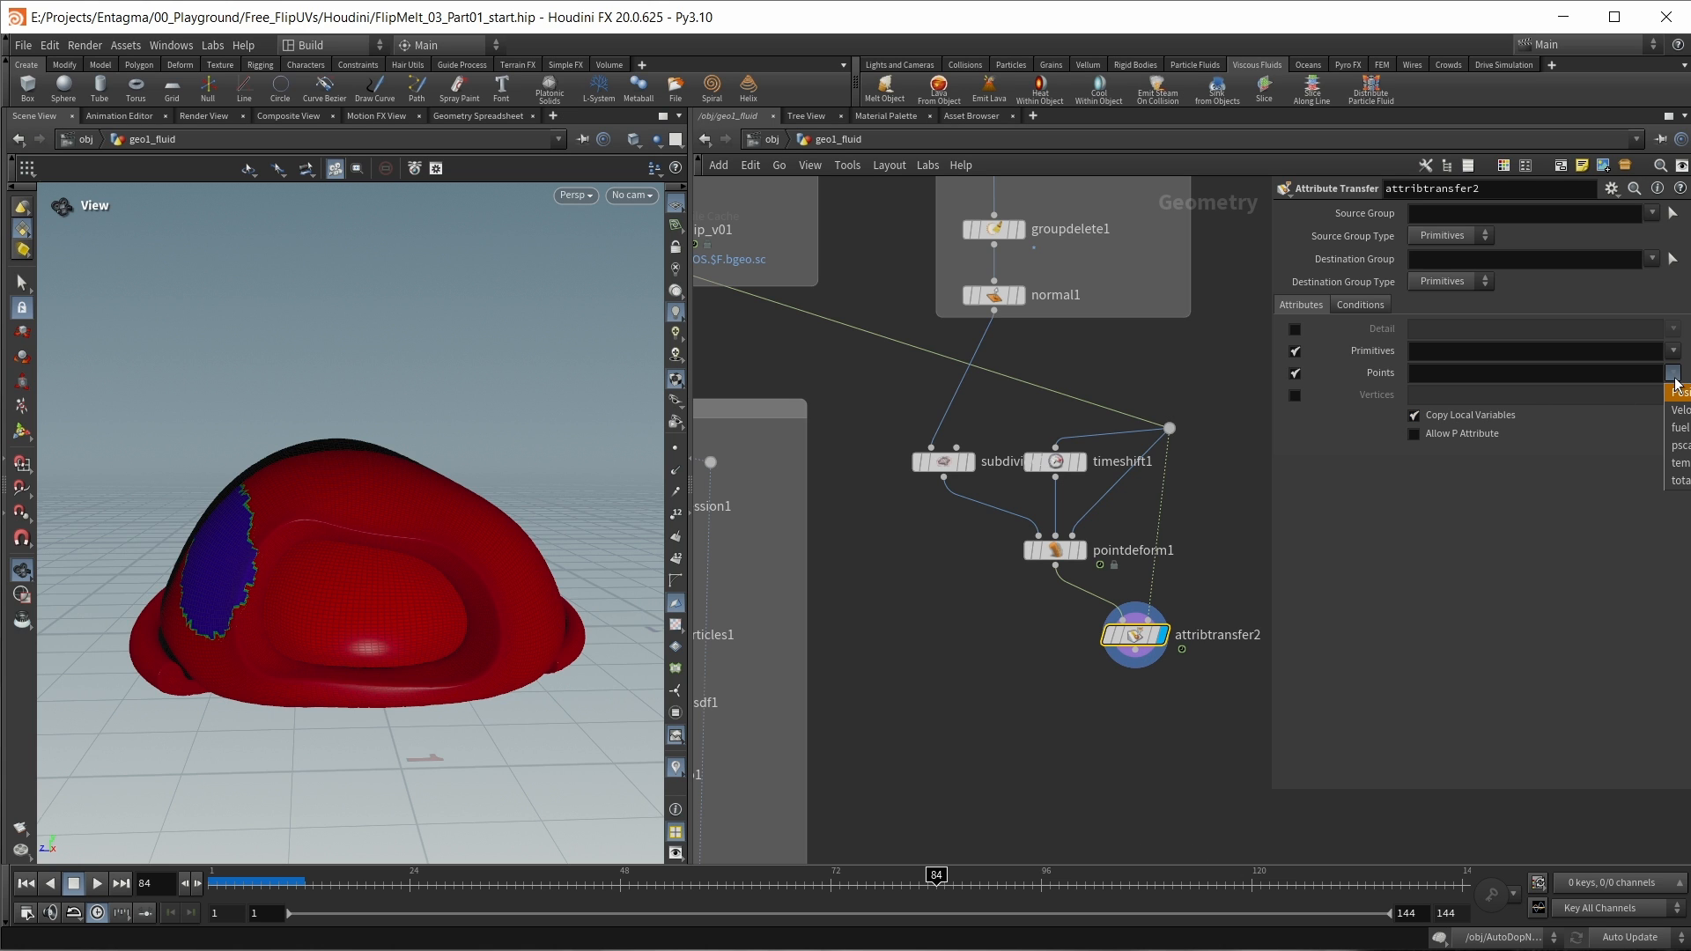
left_click(1679, 411)
left_click(1676, 463)
left_click(1675, 481)
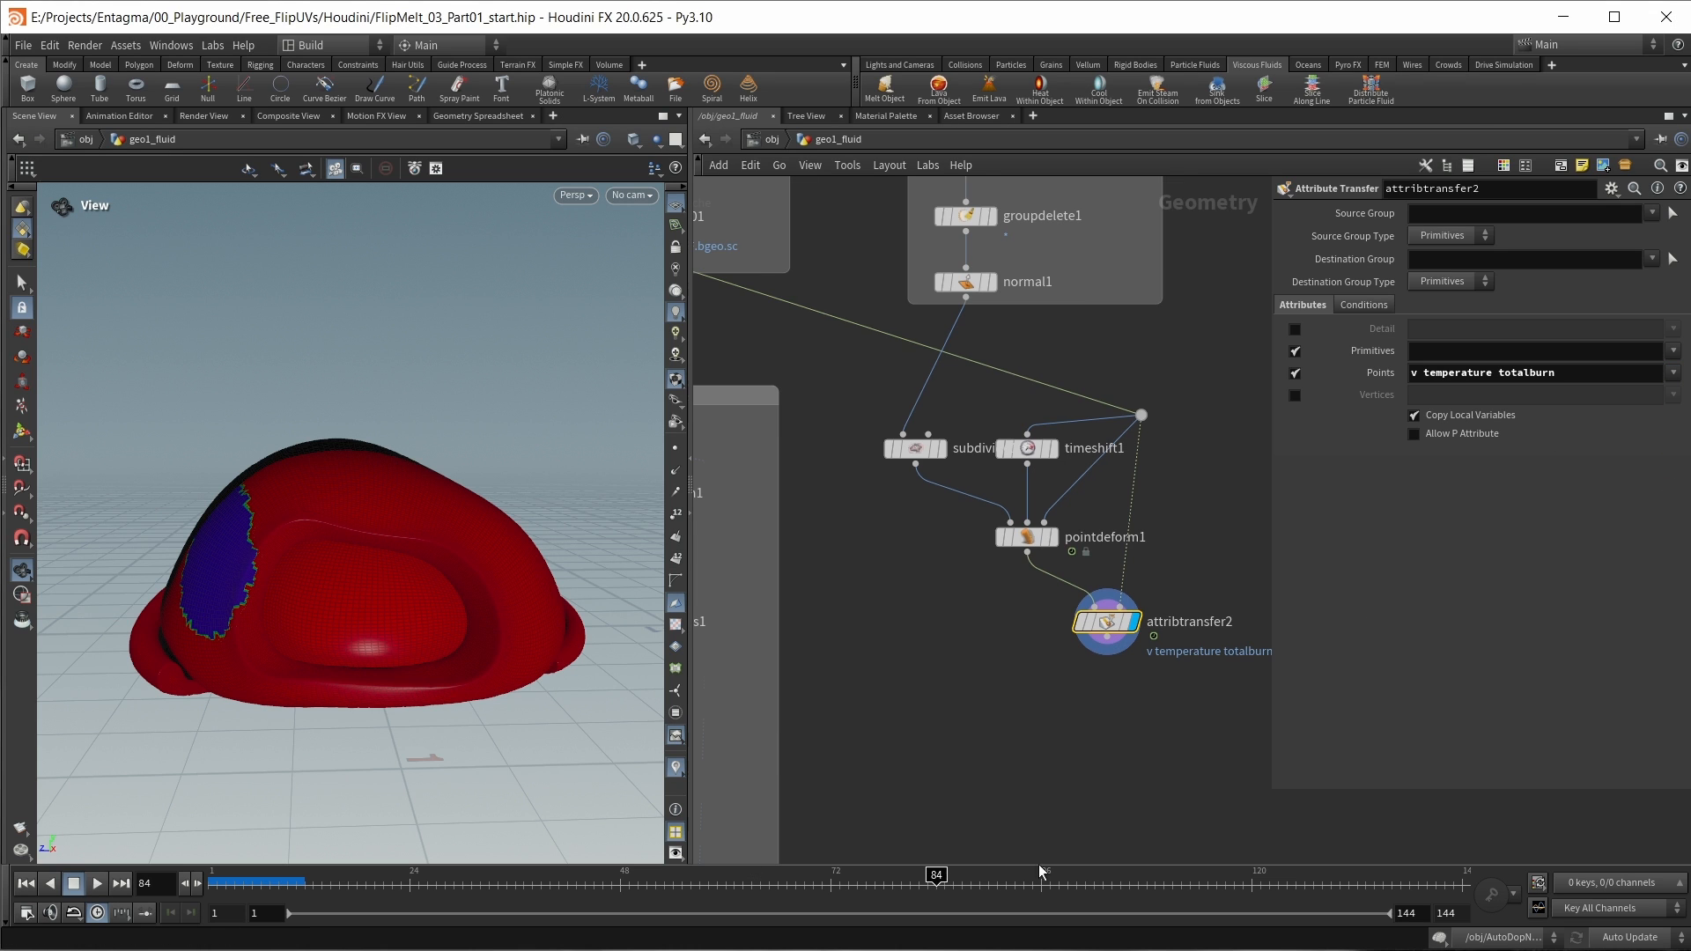
left_click_drag(938, 878, 602, 877)
middle_click_drag(1227, 546, 1187, 471)
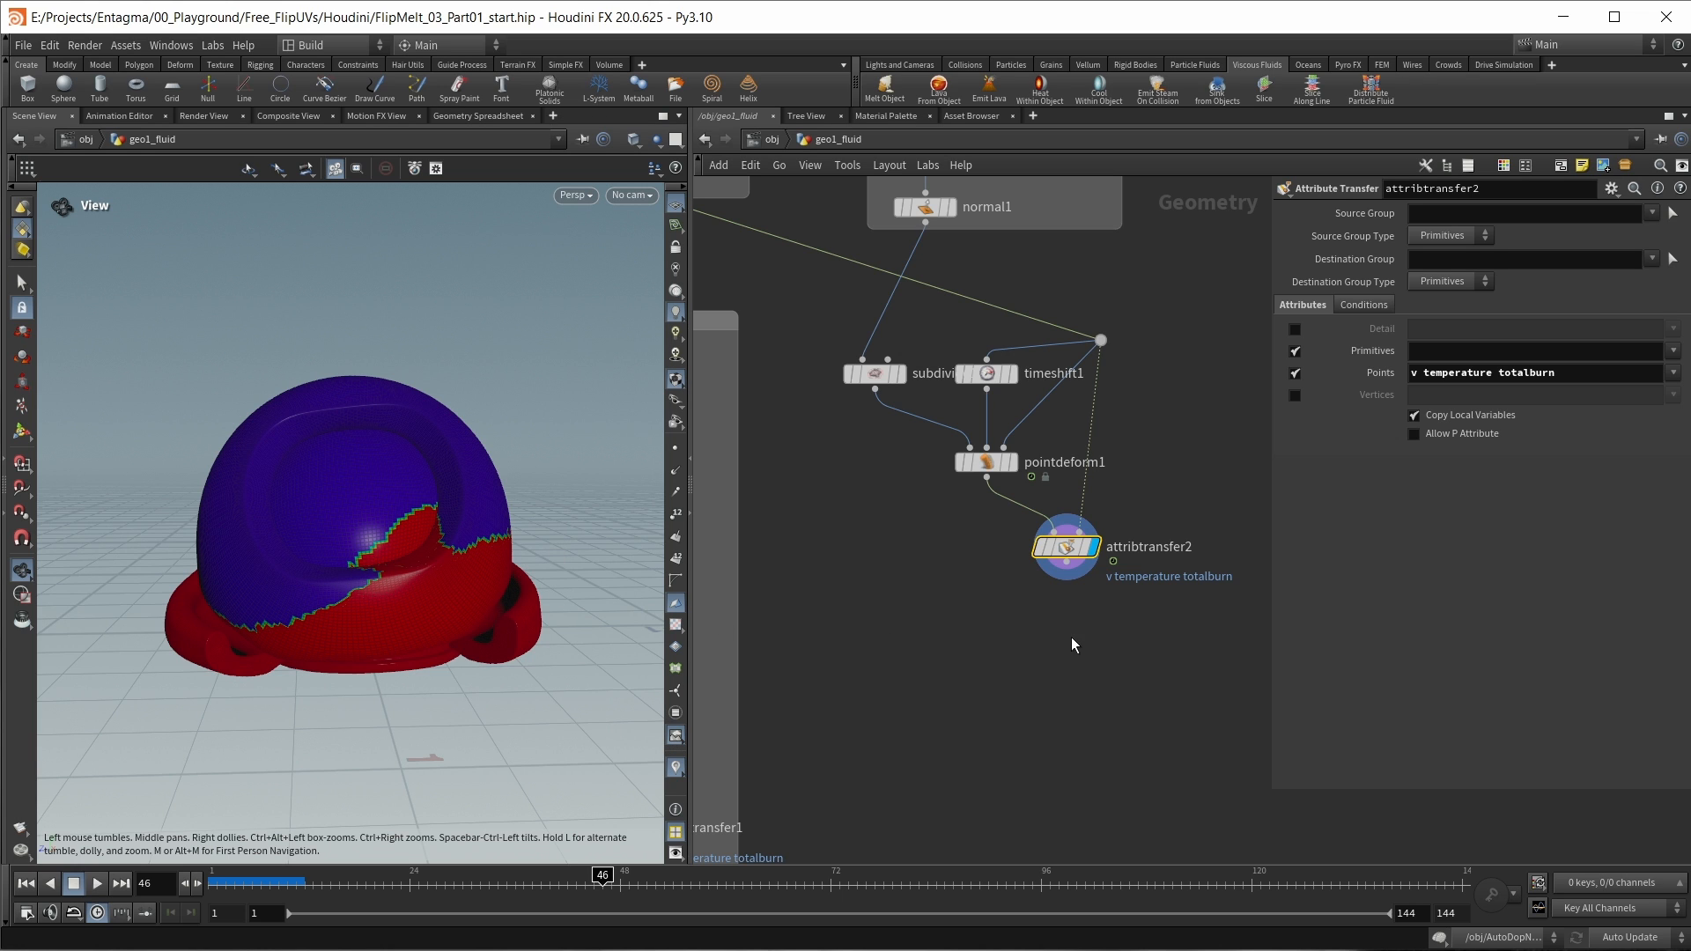
Step: Copy the attribblur1 node beneath attribtransfer2, wire it in and display it to blur temperature and totalburn
scroll(915, 711, "down", 3)
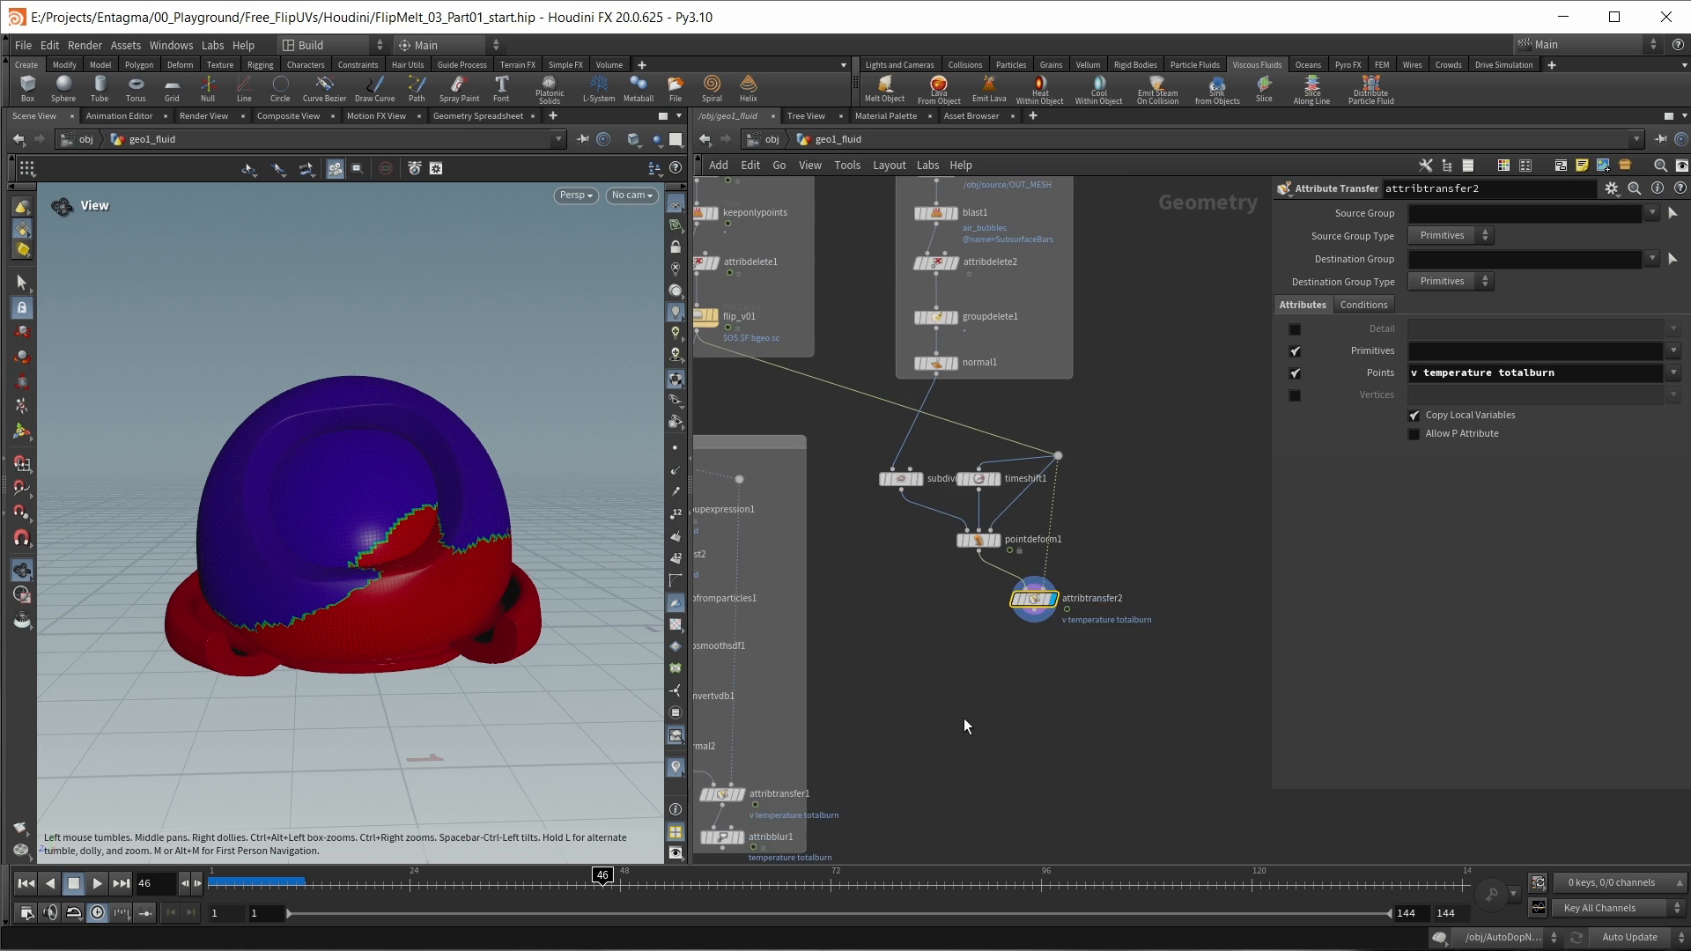
left_click_drag(803, 768, 1102, 669, "alt")
scroll(1125, 561, "up", 1)
left_click_drag(1118, 538, 1114, 590)
left_click(1141, 586)
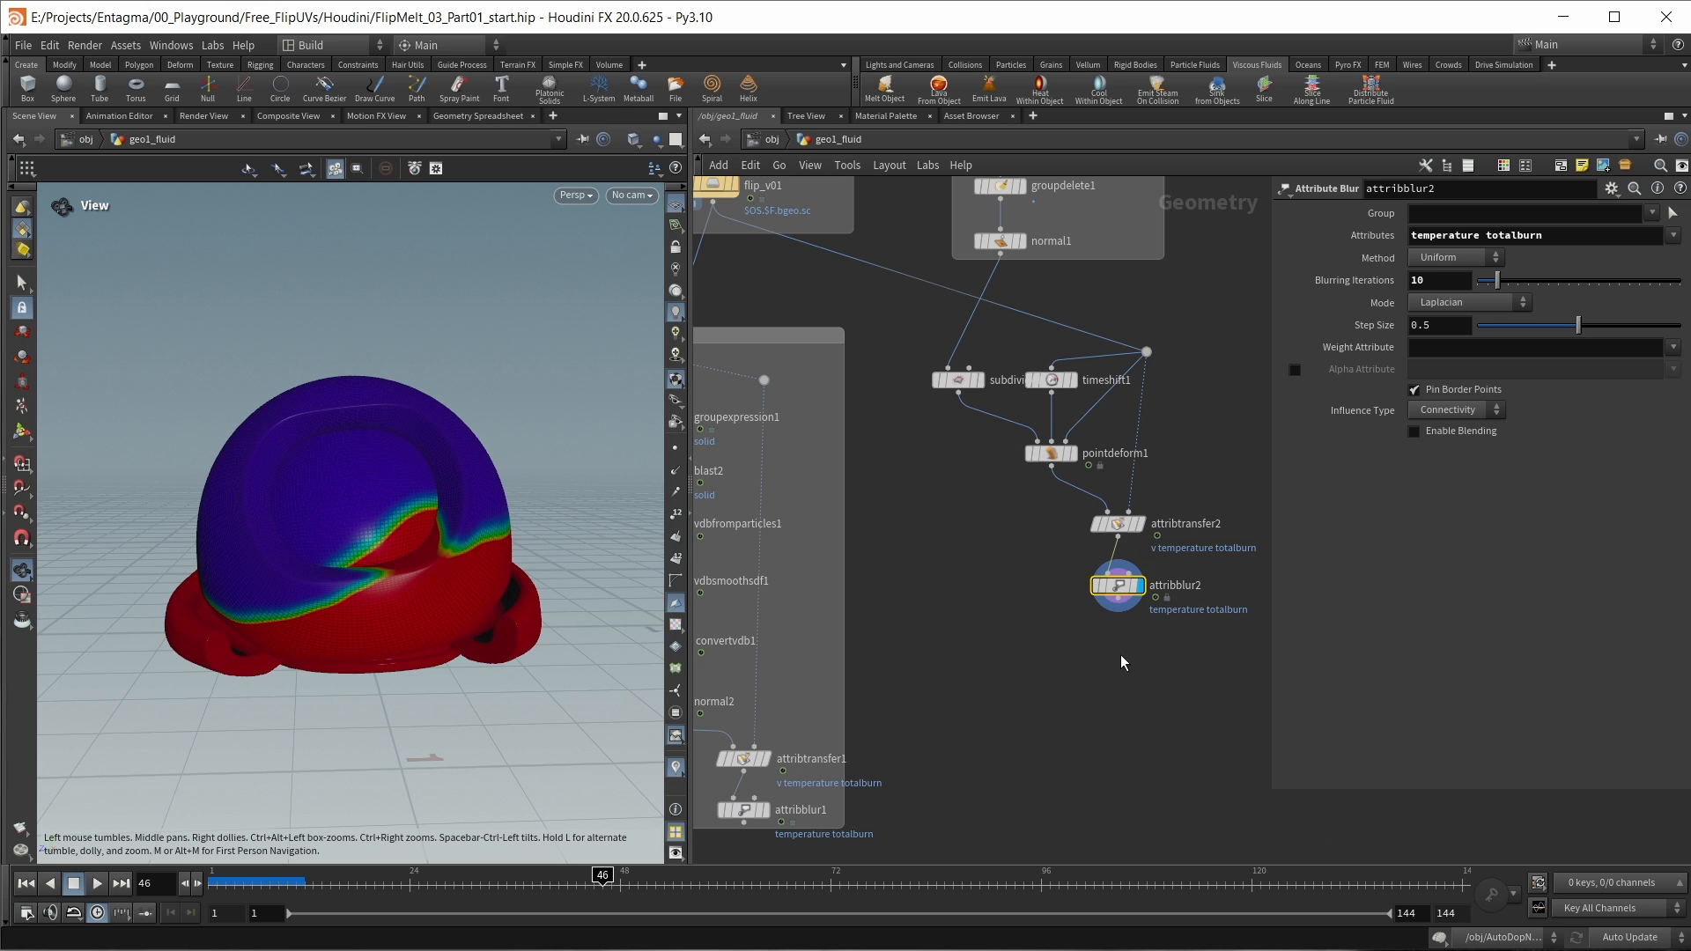
middle_click_drag(1121, 654, 1061, 614)
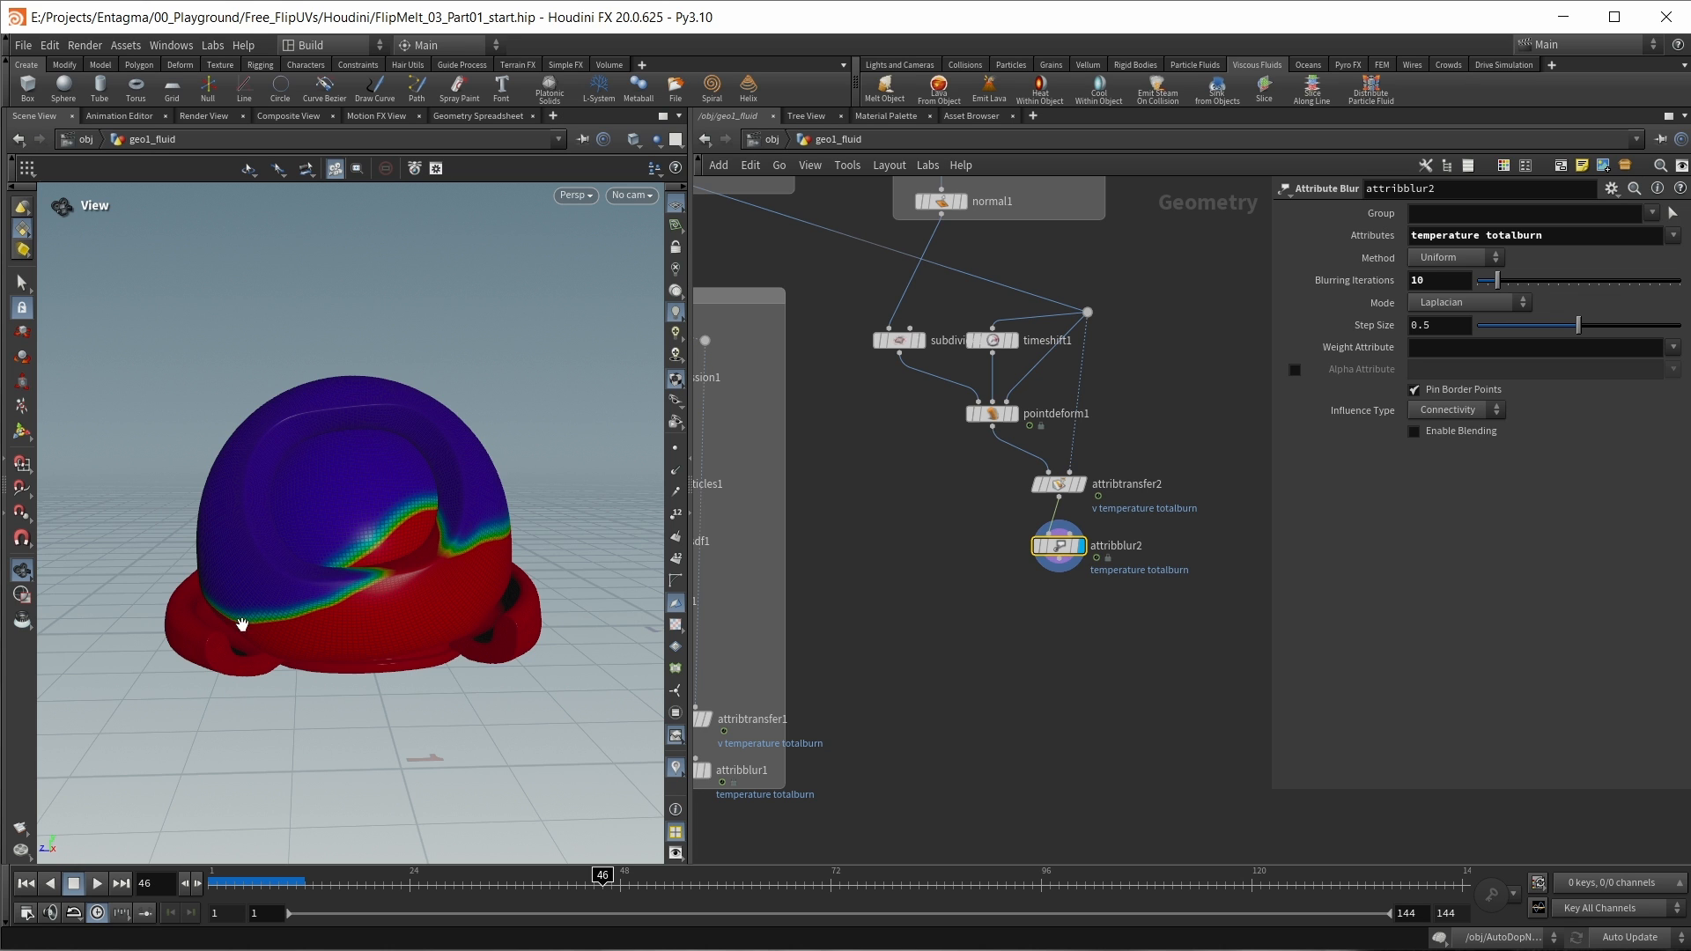
Step: Add a Clip node below attribblur2, connect attribblur2 to its input and display it
scroll(414, 529, "up", 4)
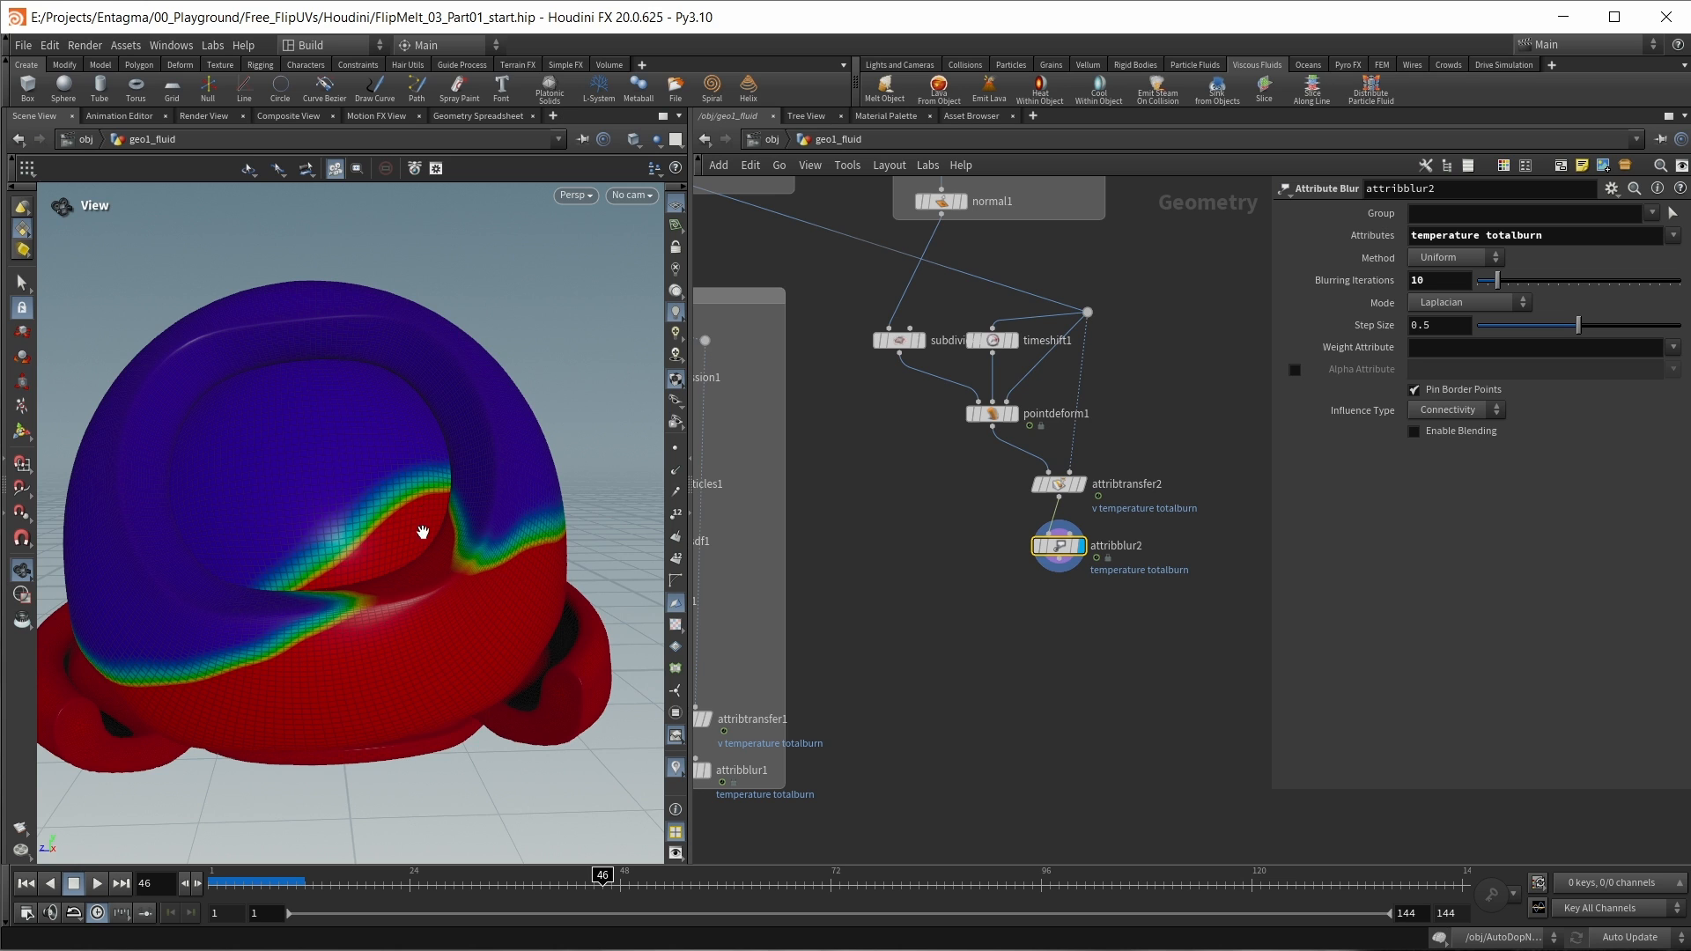
scroll(439, 591, "down", 3)
left_click_drag(439, 592, 419, 614)
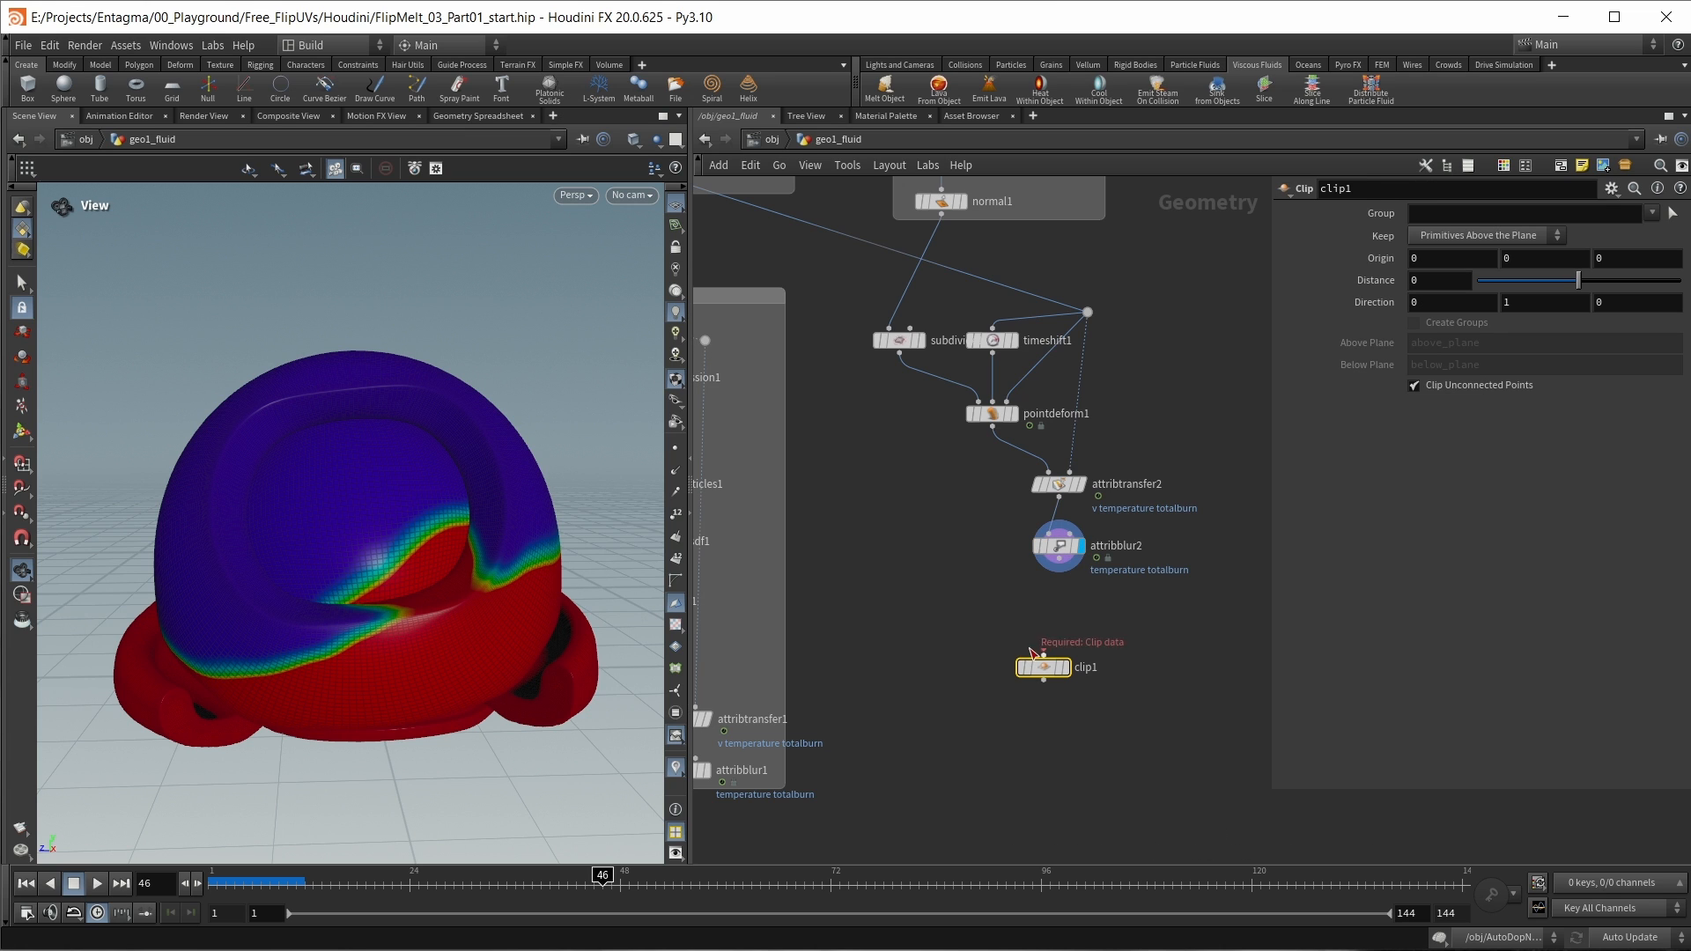
left_click_drag(1059, 559, 1043, 660)
left_click(1065, 667)
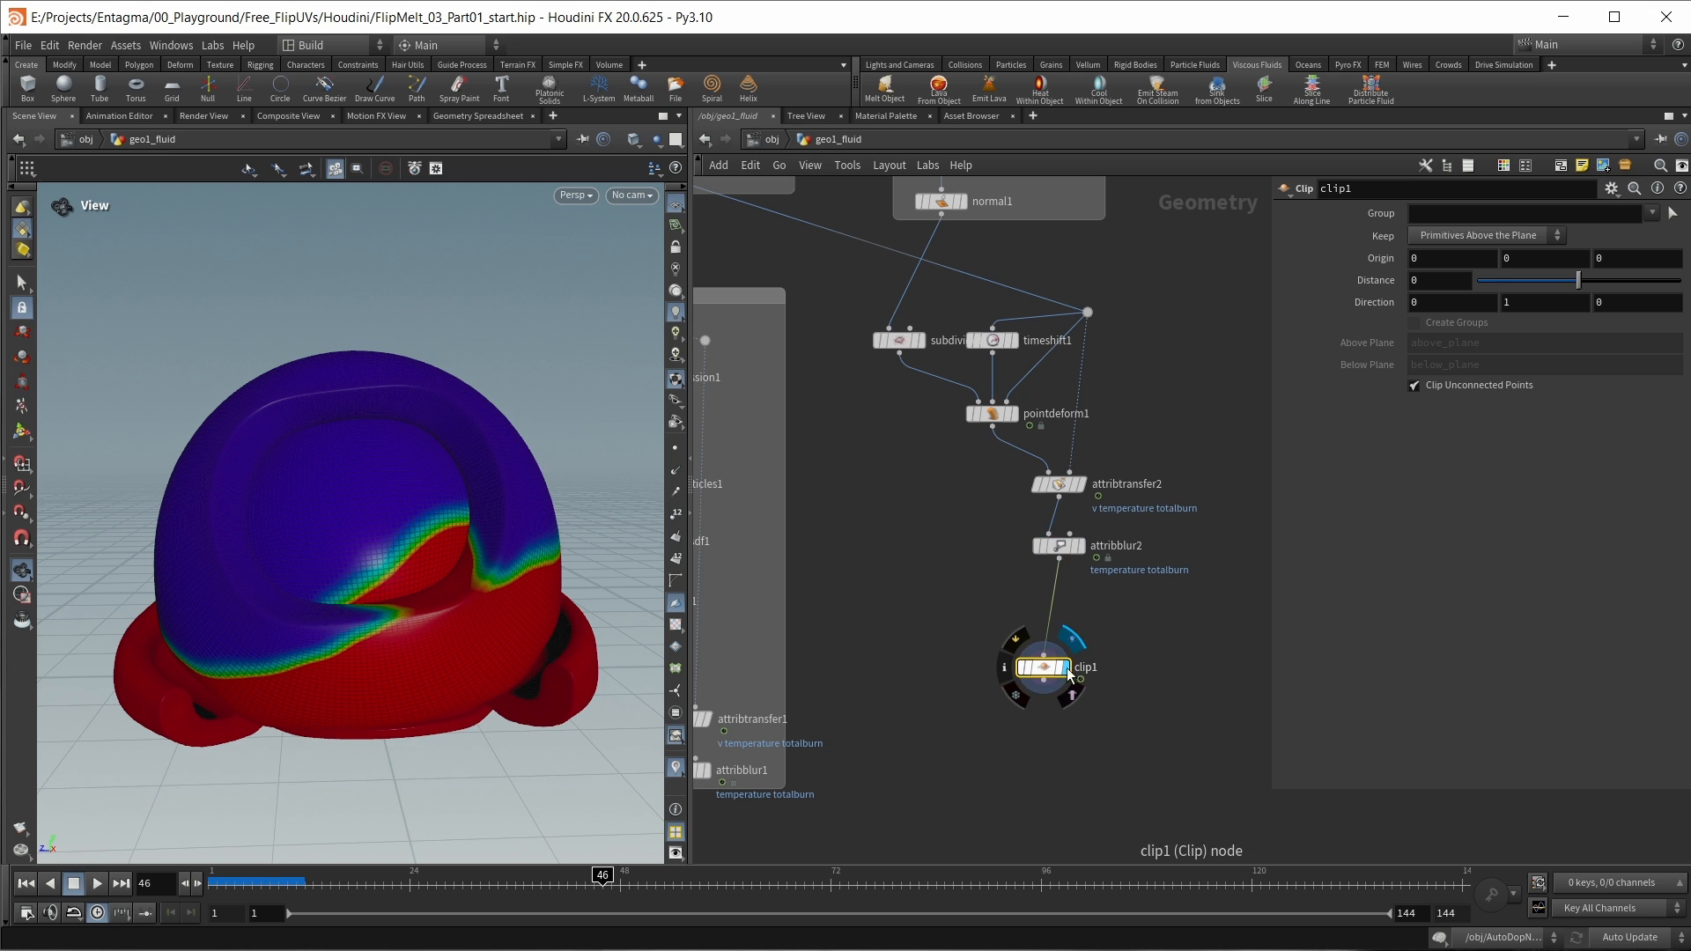
Step: Try raising clip1's plane to an Origin Y of about 0.285 and undo it
left_click(22, 432)
left_click_drag(365, 727, 490, 622)
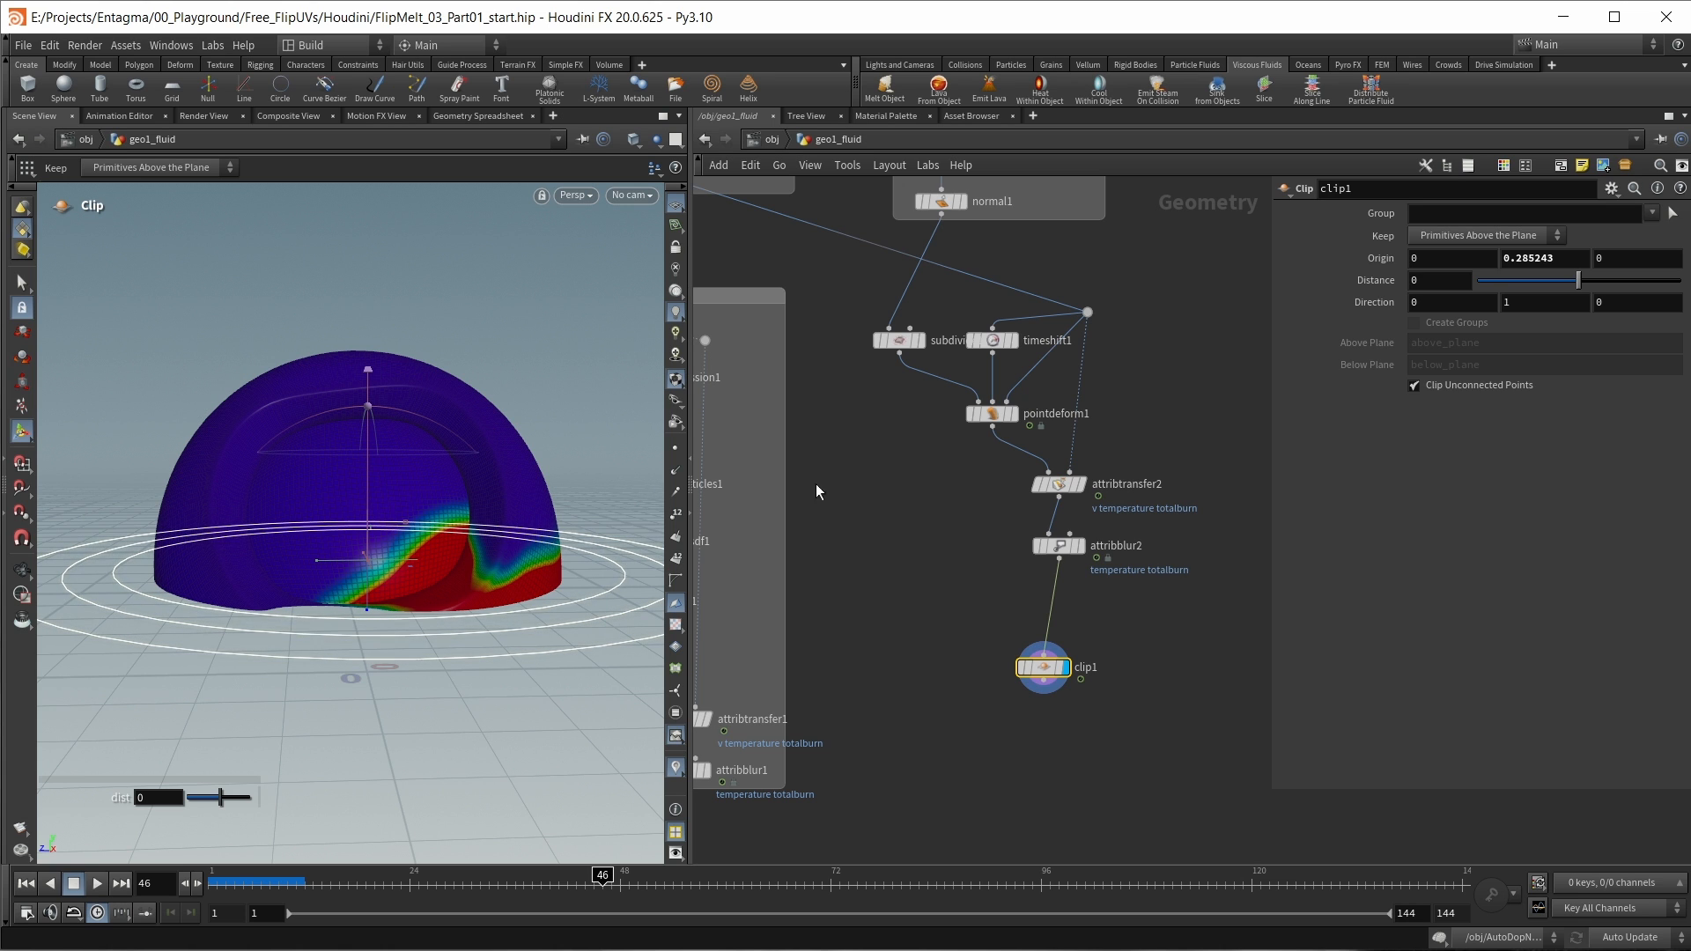
key("ctrl+z")
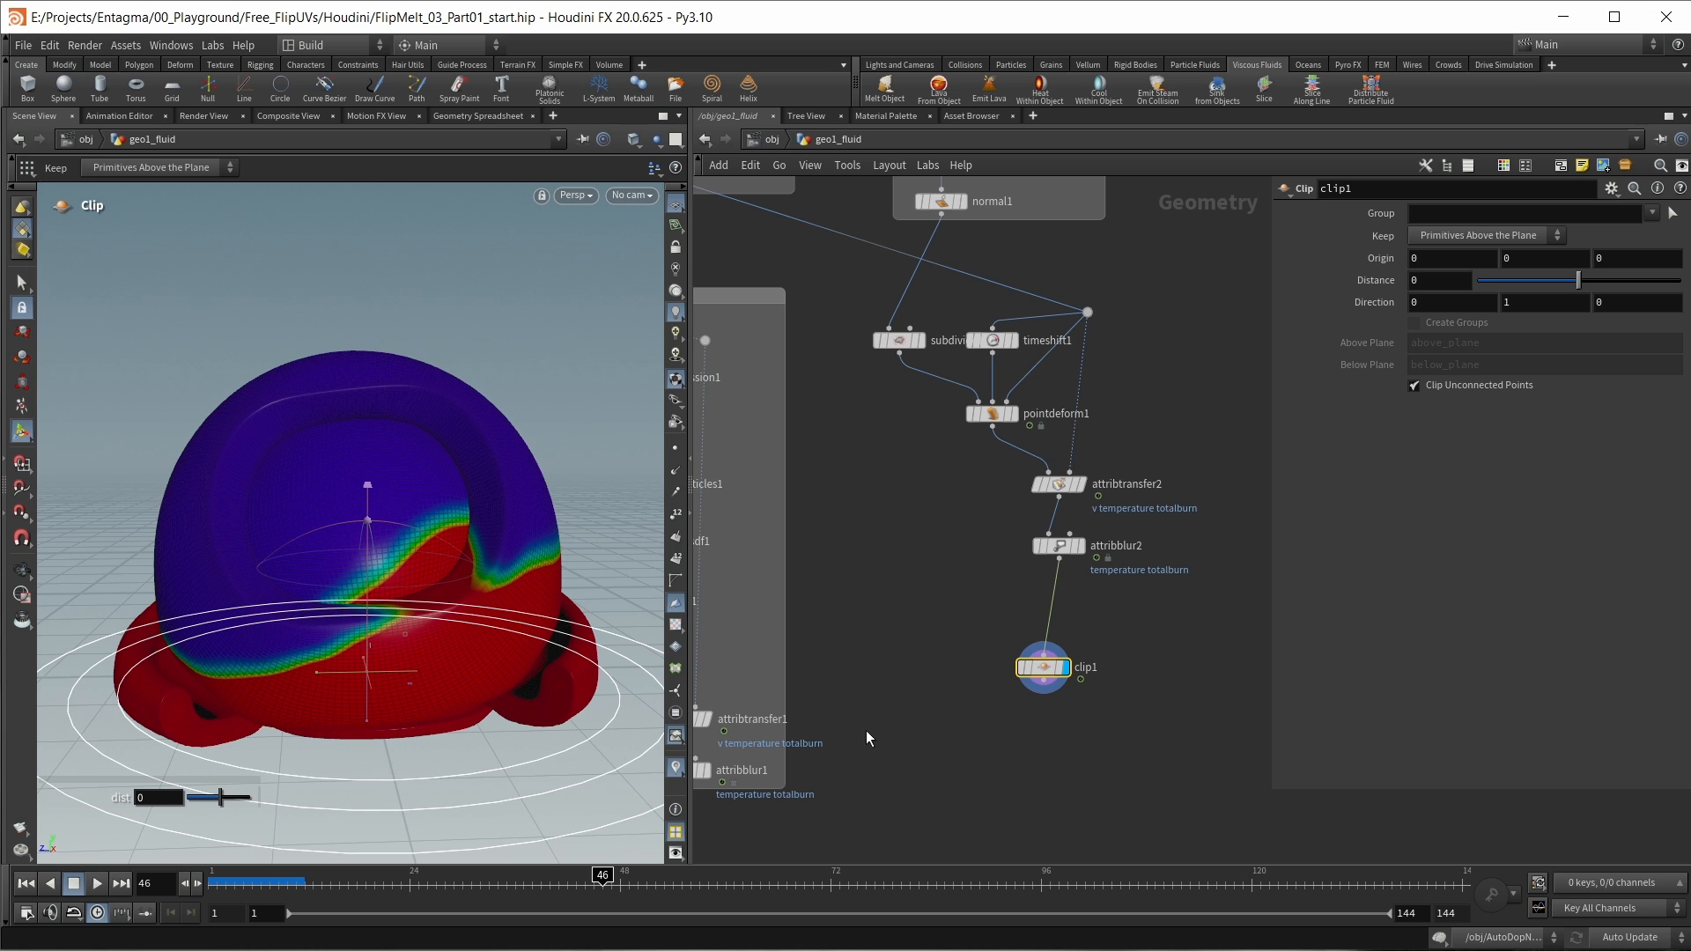
Step: Insert a Rest Position node between attribblur2 and clip1, space the nodes out and display rest1
left_click_drag(1034, 675, 1050, 715)
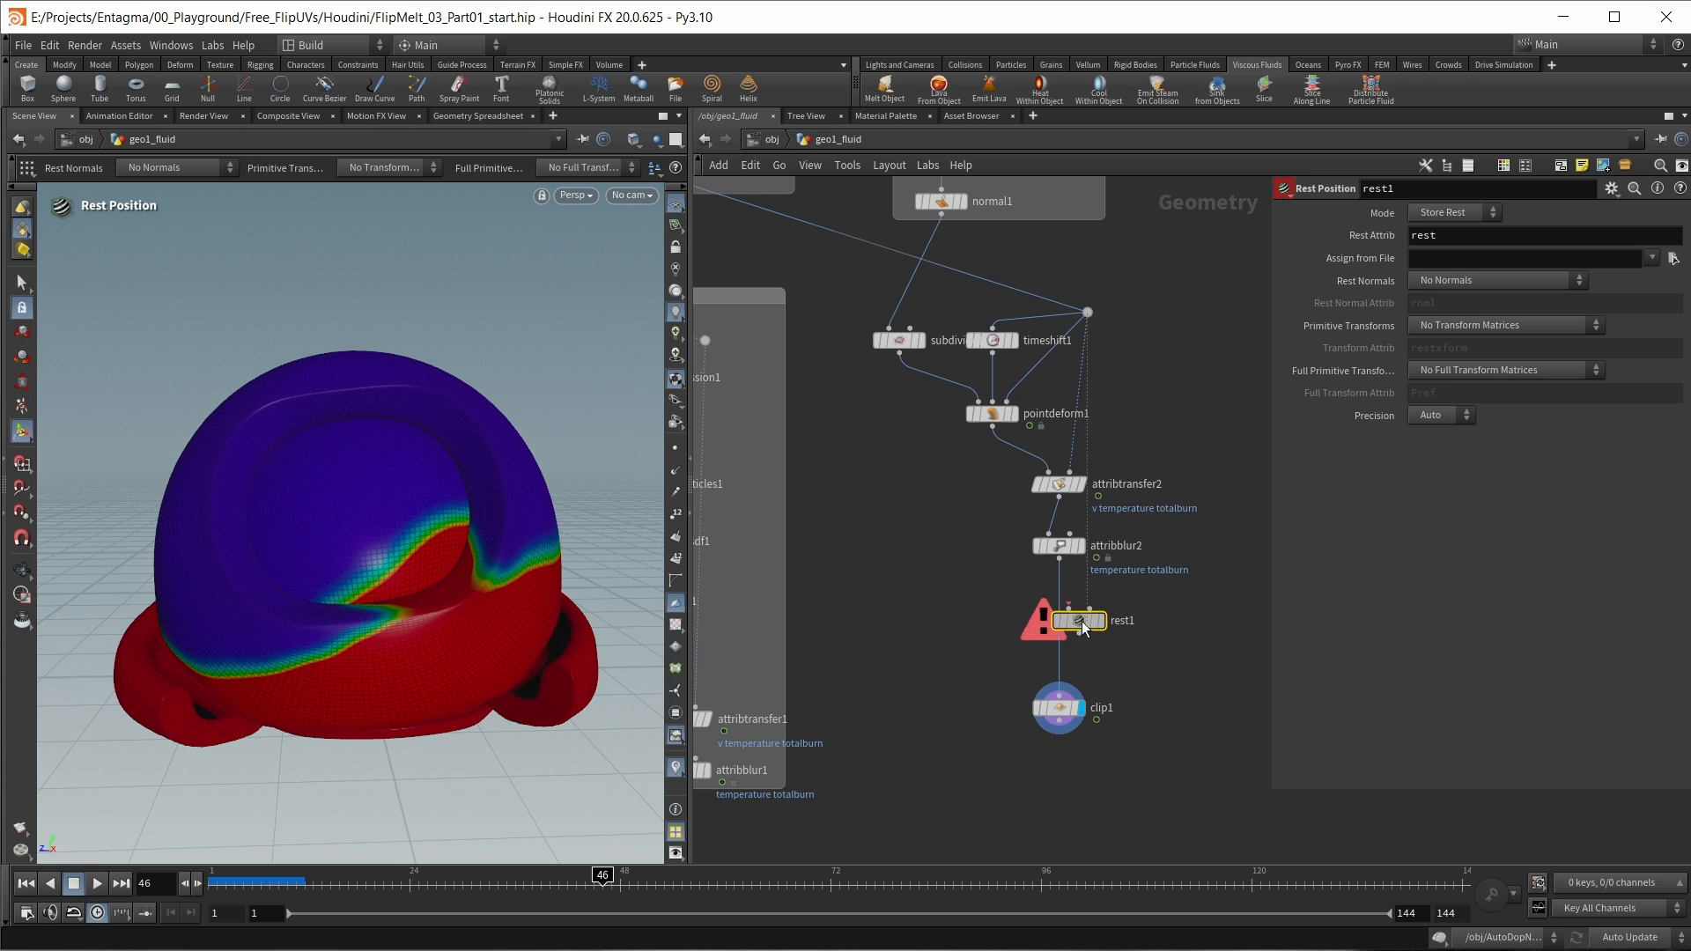
left_click_drag(1087, 622, 1063, 620)
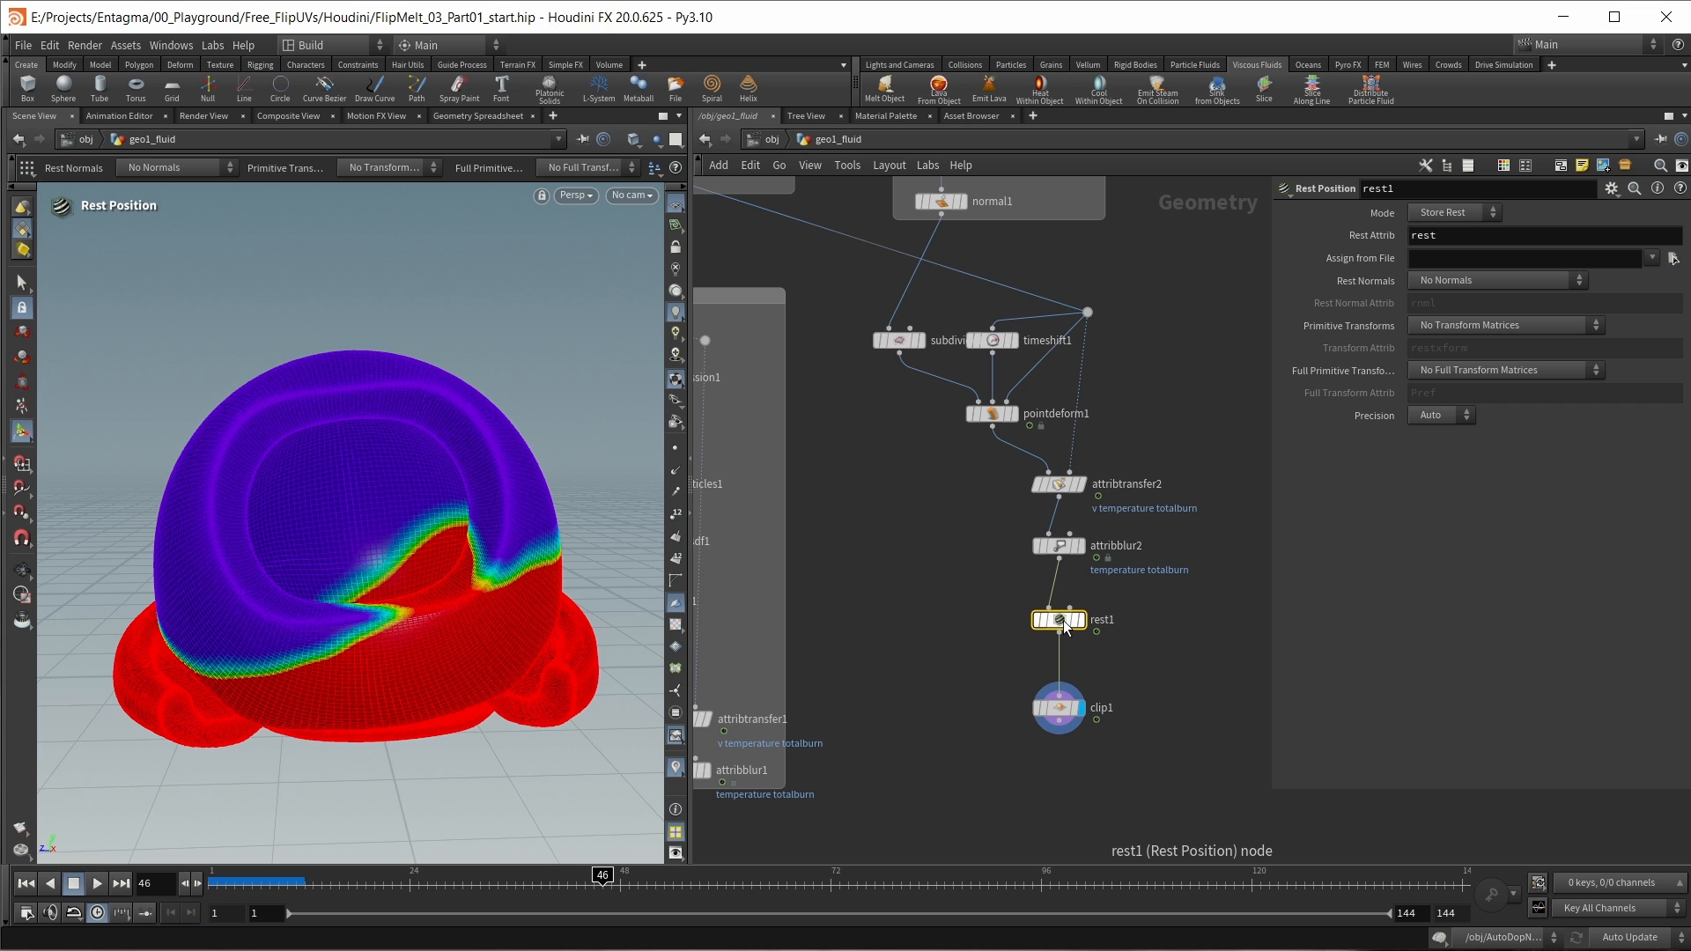
left_click_drag(1064, 622, 1064, 604)
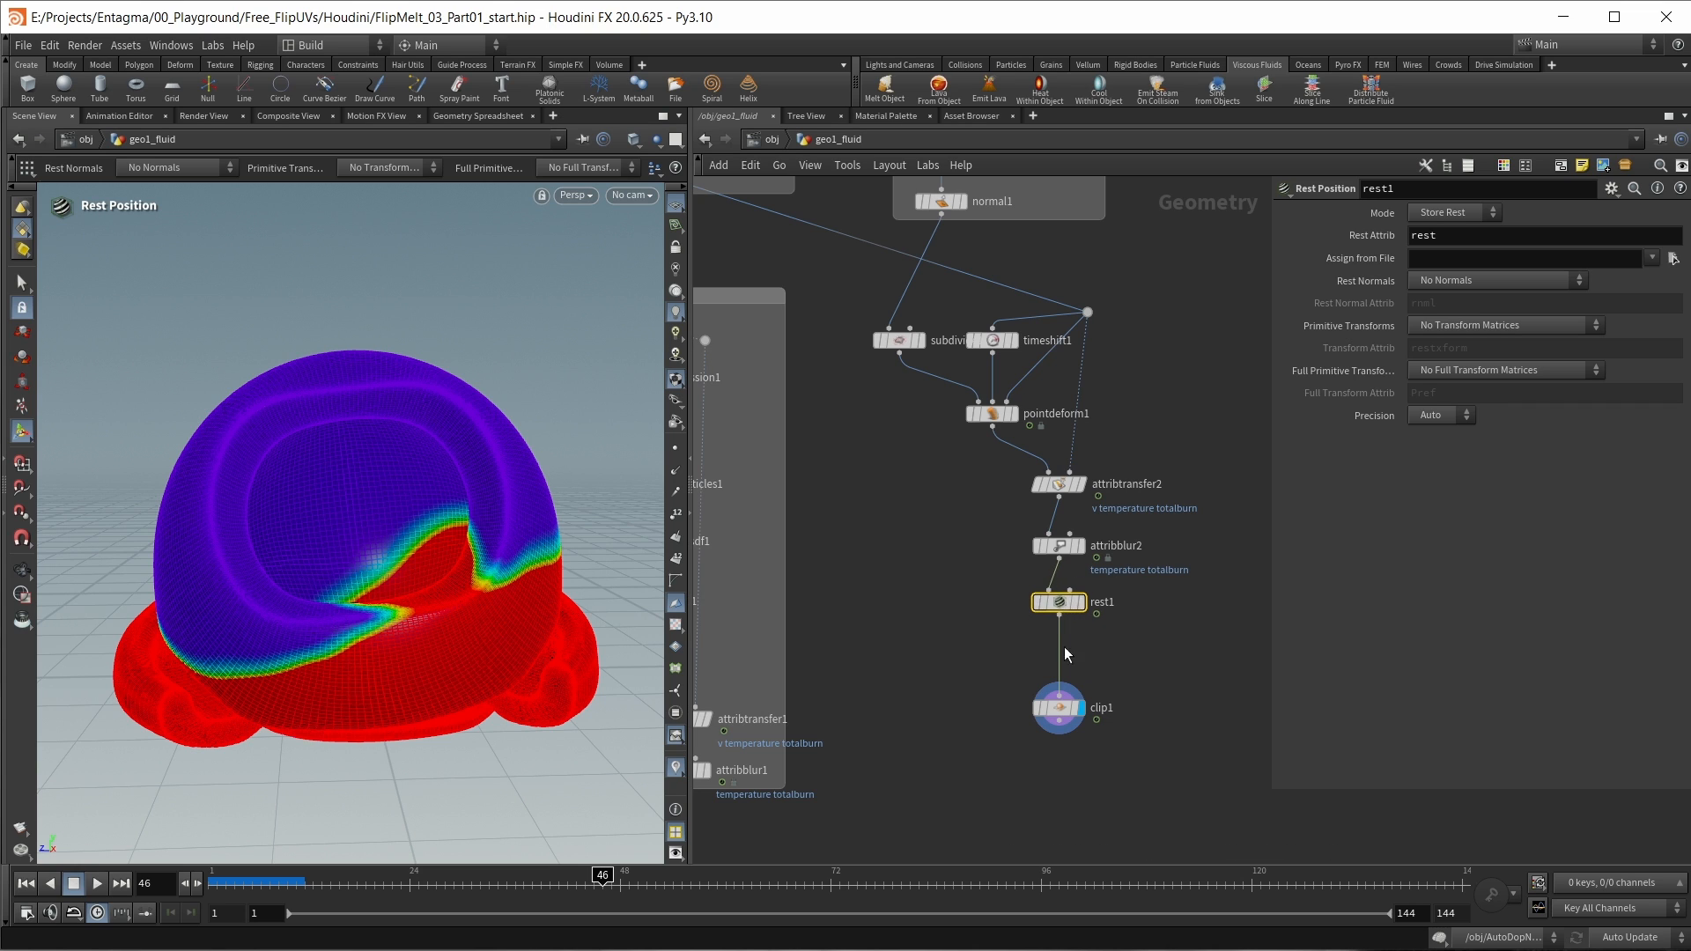
left_click_drag(1067, 710, 1068, 741)
left_click(1081, 602)
Step: Insert a Point Wrangle between rest1 and clip1
key("Tab")
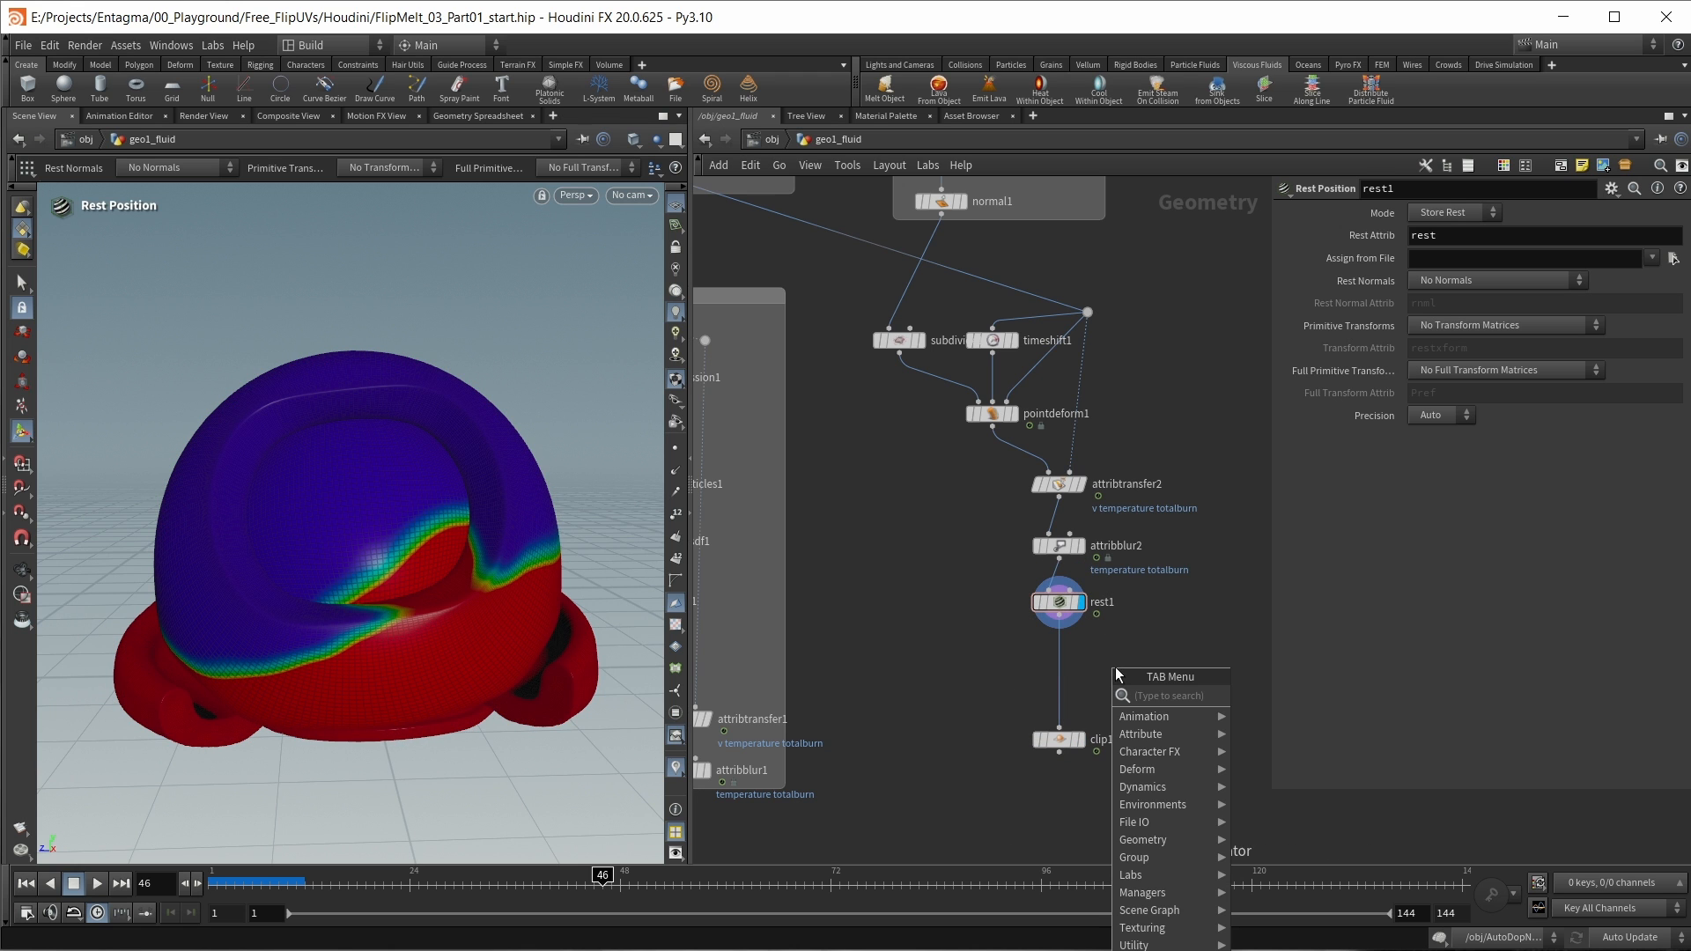
type("r")
key("BackSpace")
type("pow")
key("Return")
key("Return")
left_click_drag(1116, 669, 1063, 678)
left_click(1407, 368)
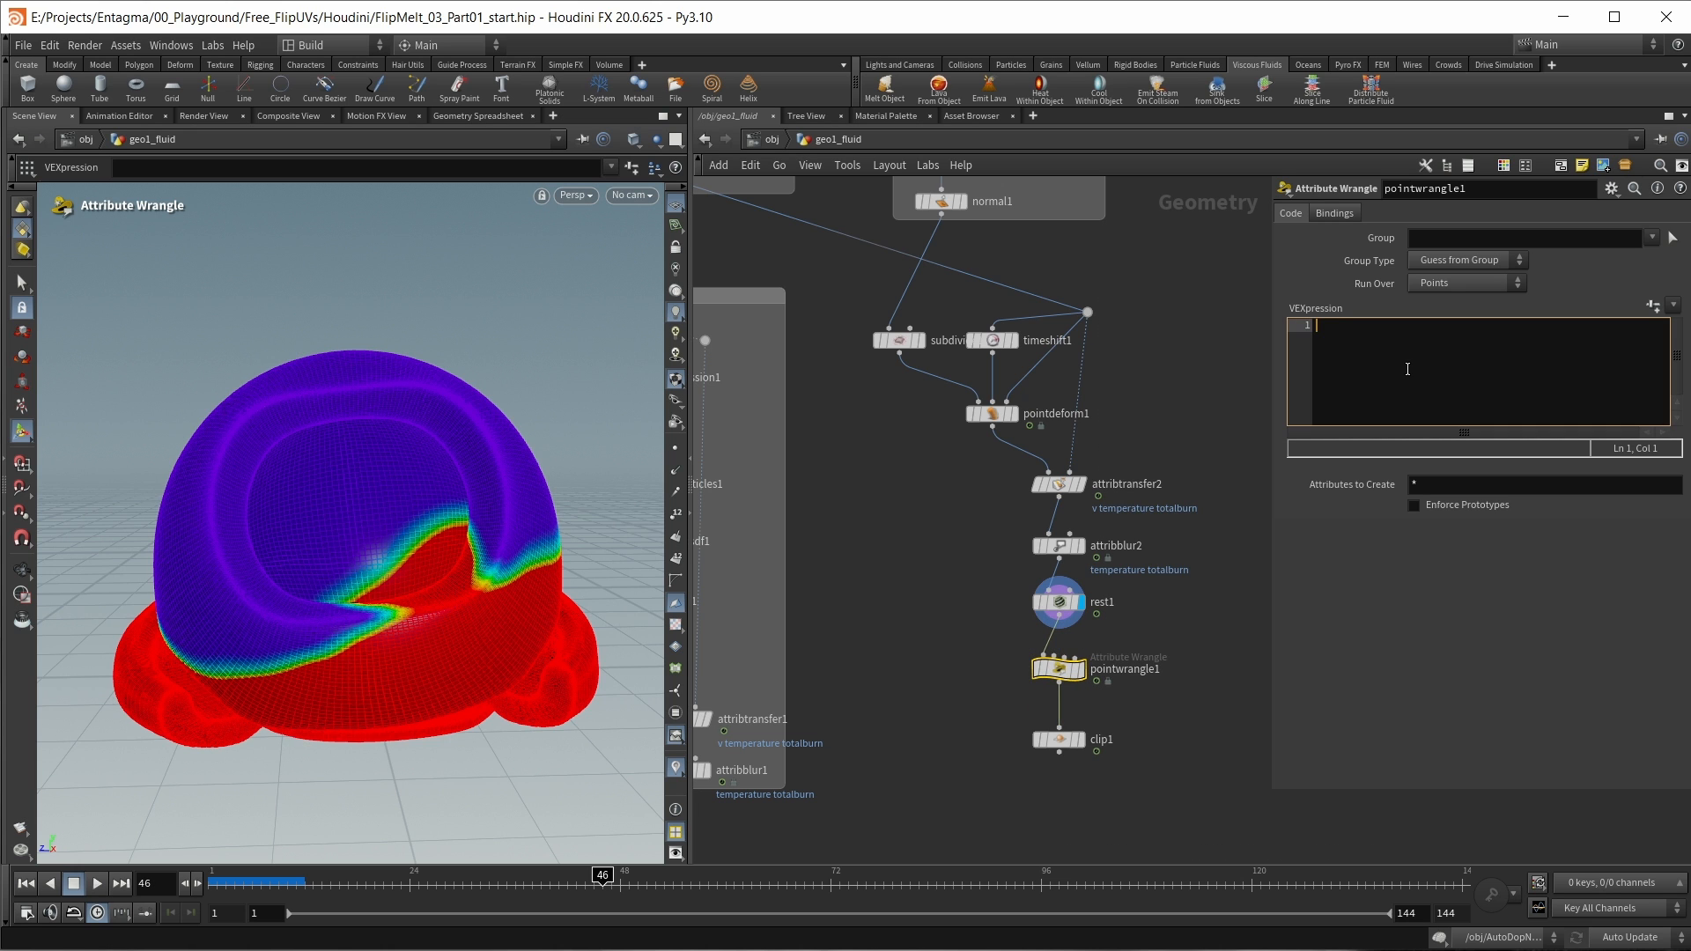
type("v@P = set()")
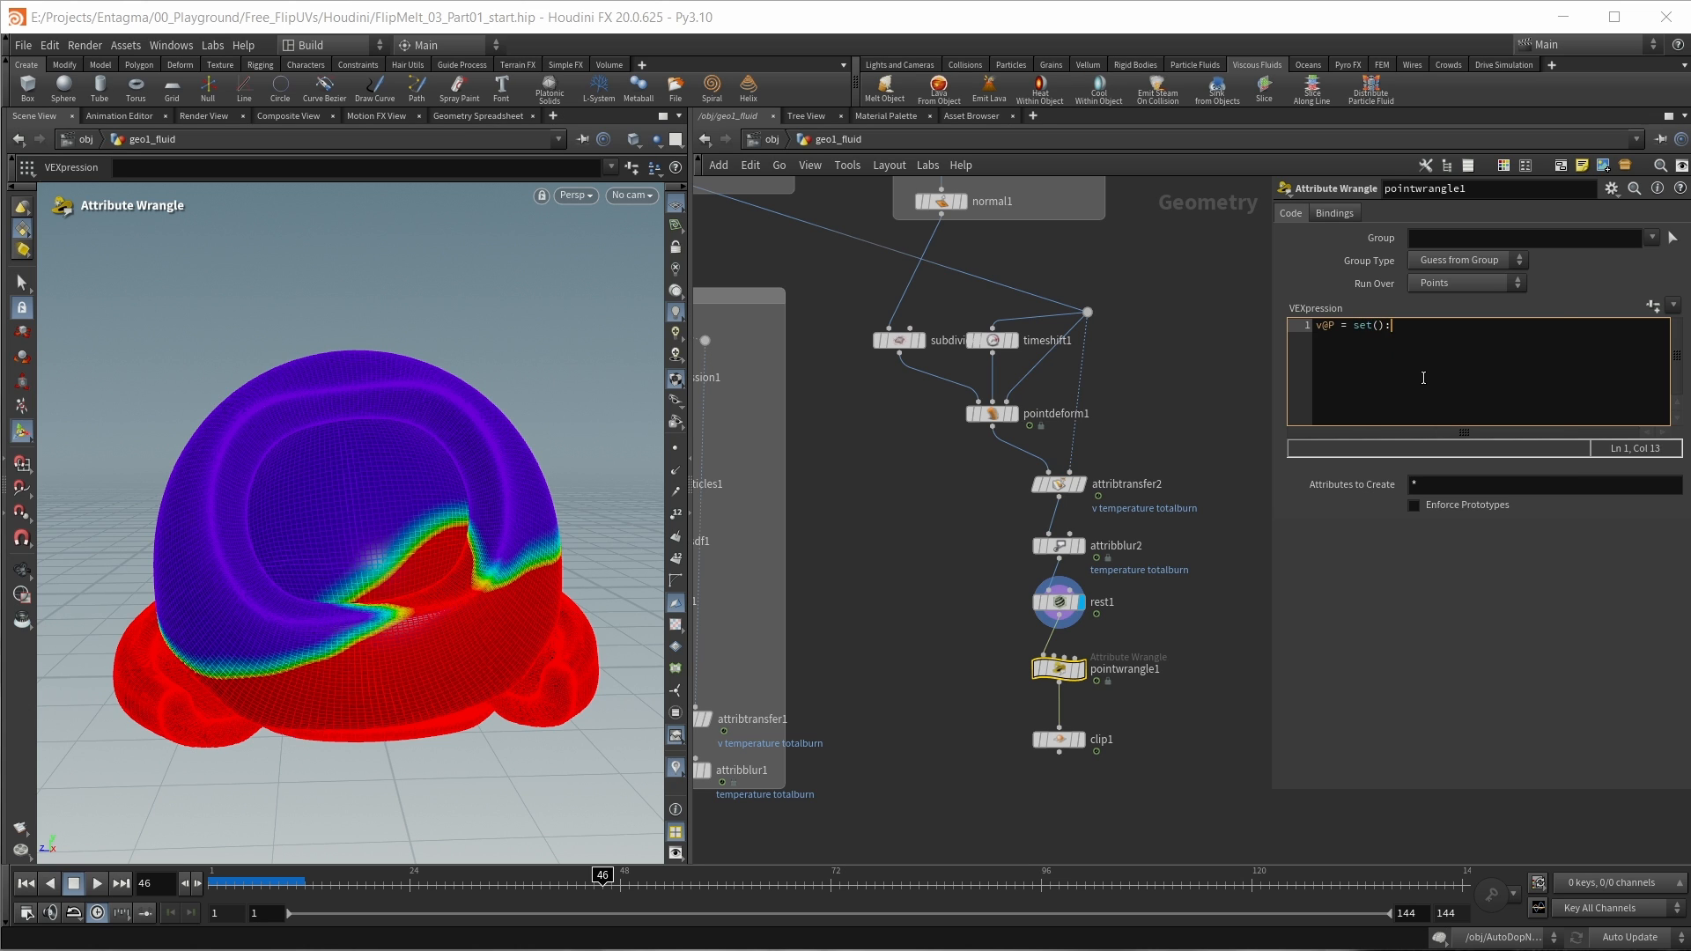
type(";")
key("Left")
type("v@P.x")
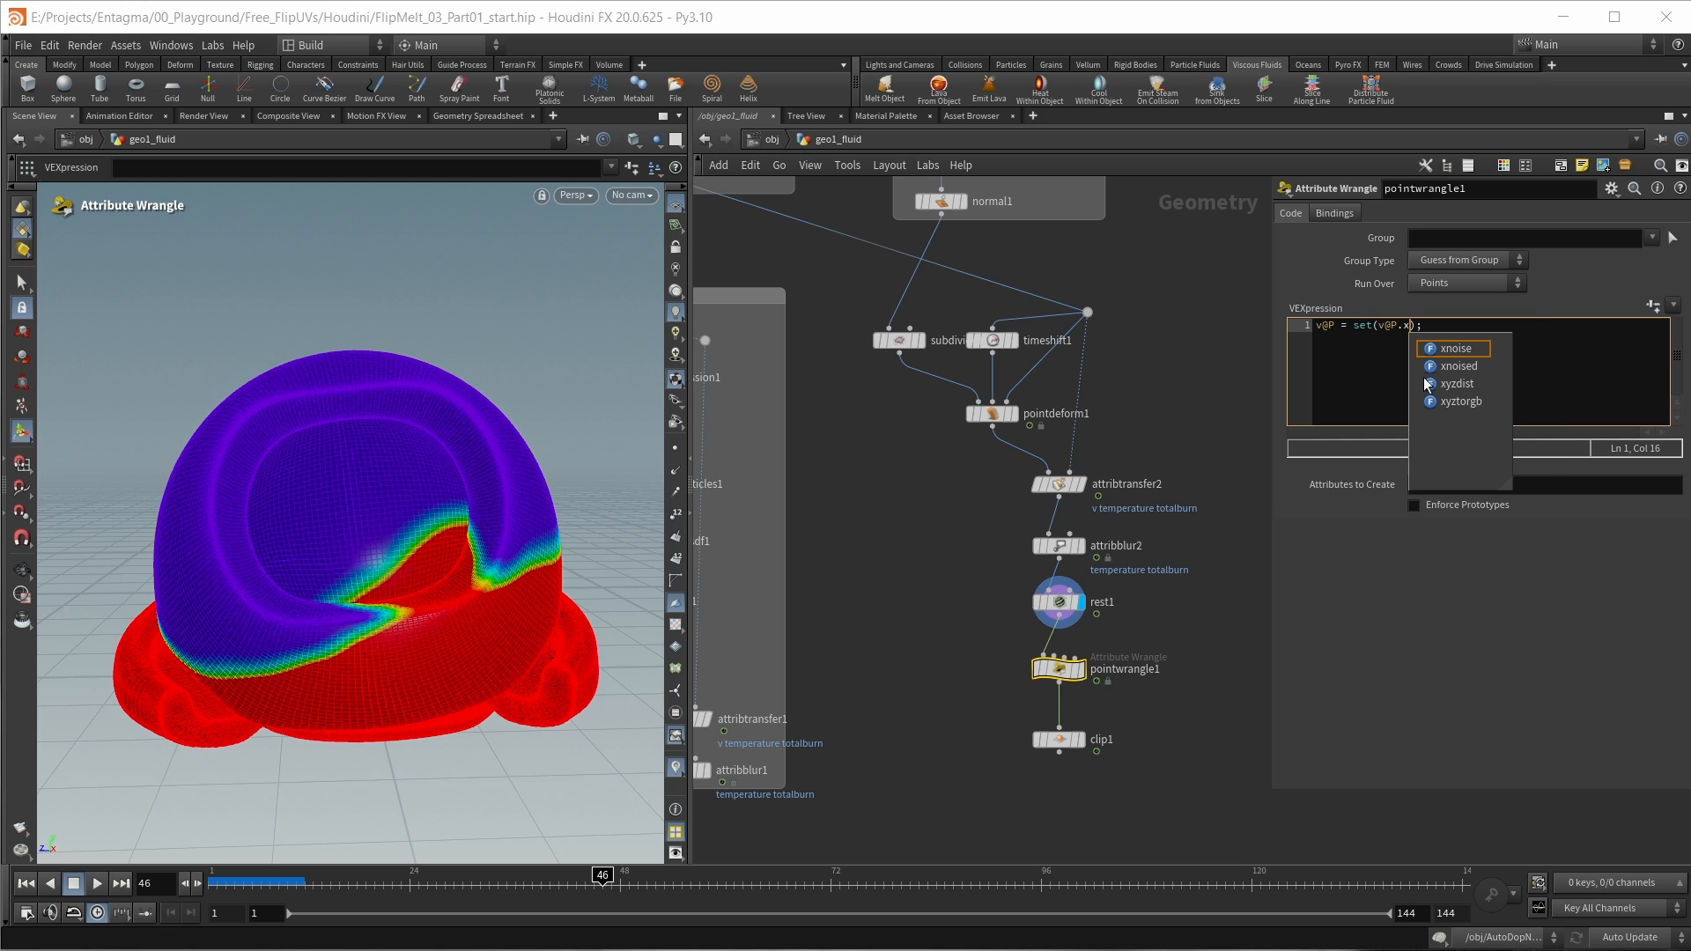
type(", ")
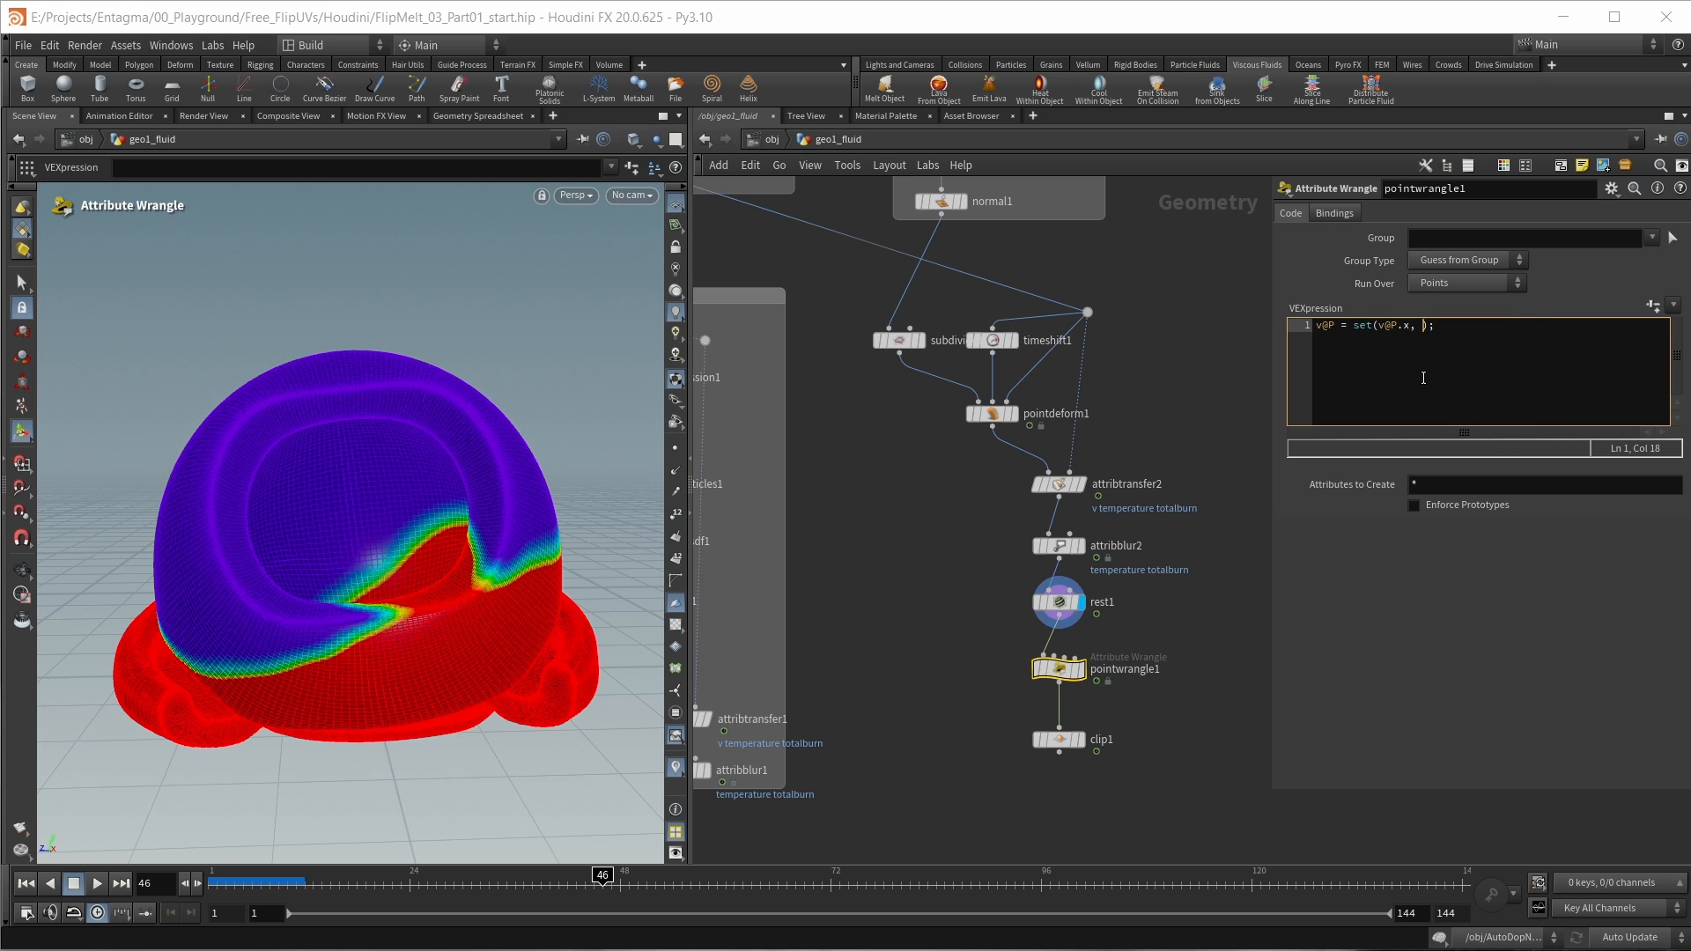
type(",  v@P.x")
key("BackSpace")
type("@totalburn")
Step: Display pointwrangle1 and inspect the mesh displaced by totalburn from several angles and distances
left_click(1080, 669)
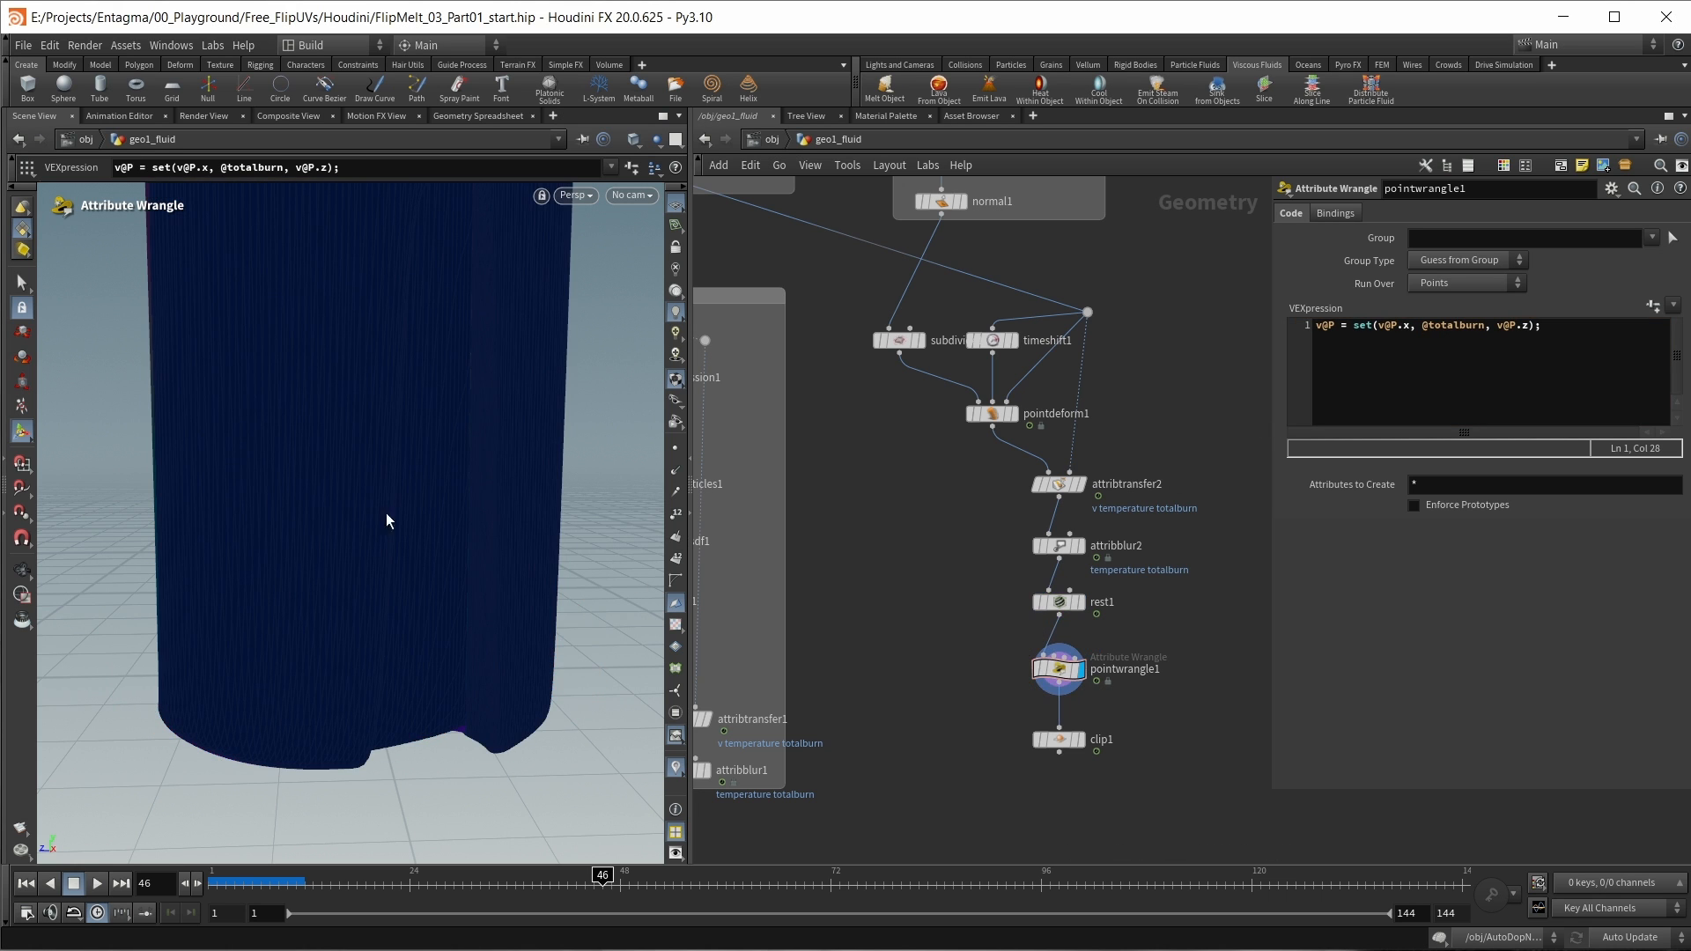
right_click_drag(287, 429, 295, 265, "alt")
middle_click_drag(322, 432, 317, 581, "alt")
left_click_drag(339, 353, 359, 438, "alt")
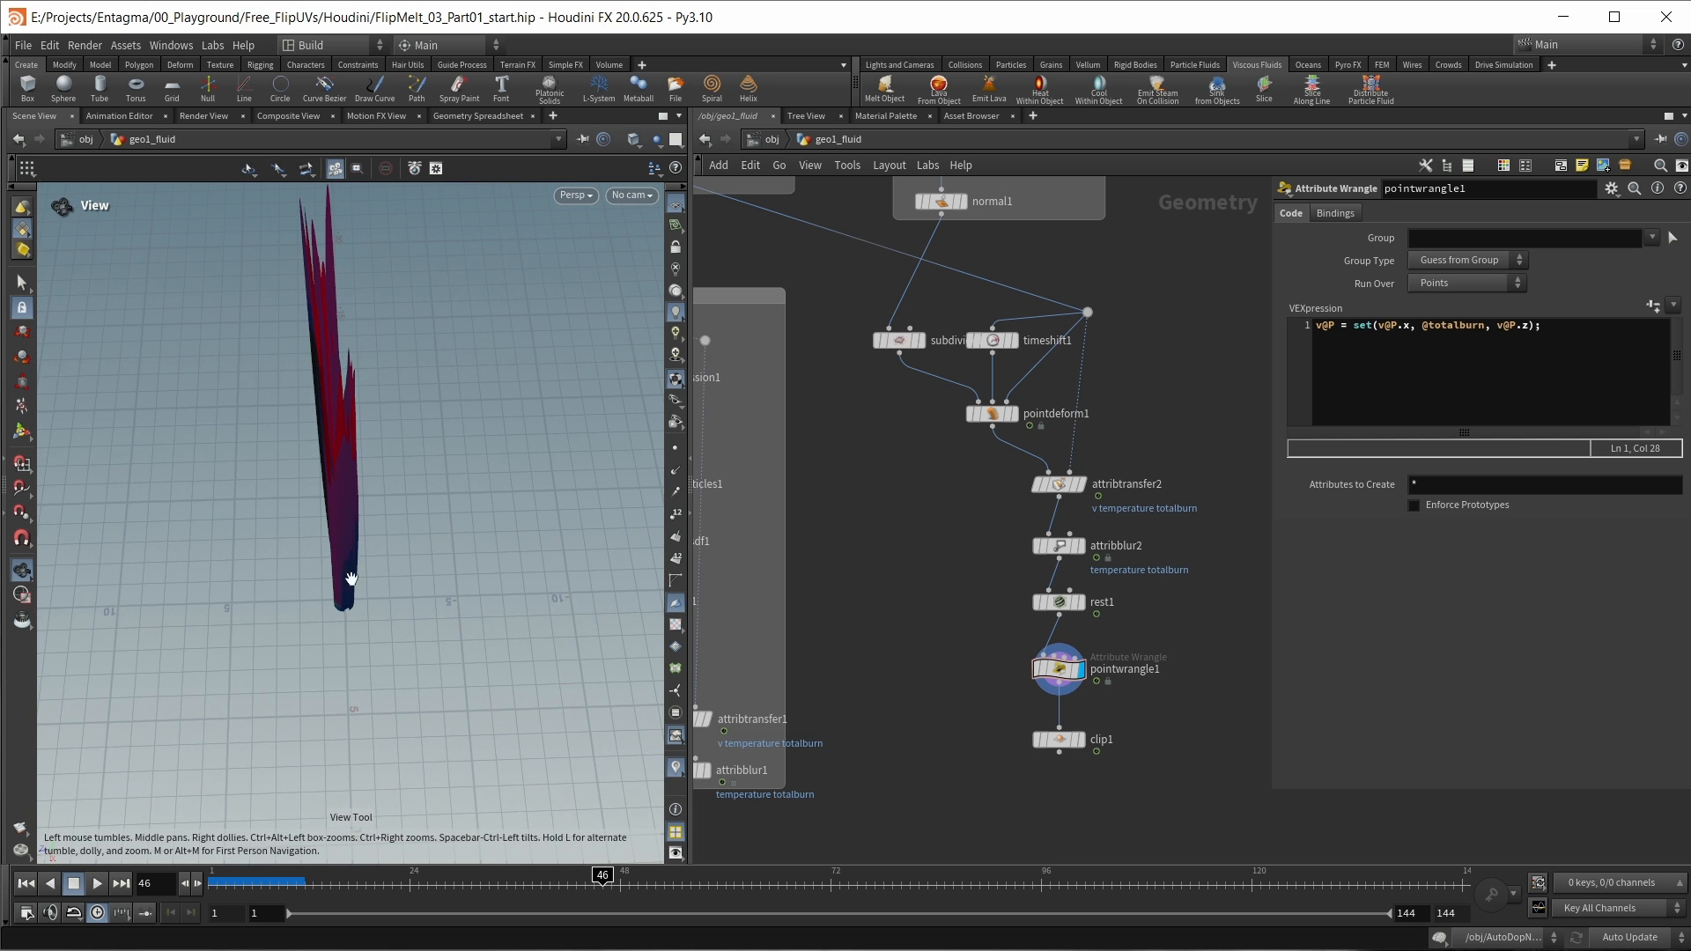
scroll(343, 589, "up", 3)
left_click_drag(347, 596, 355, 626)
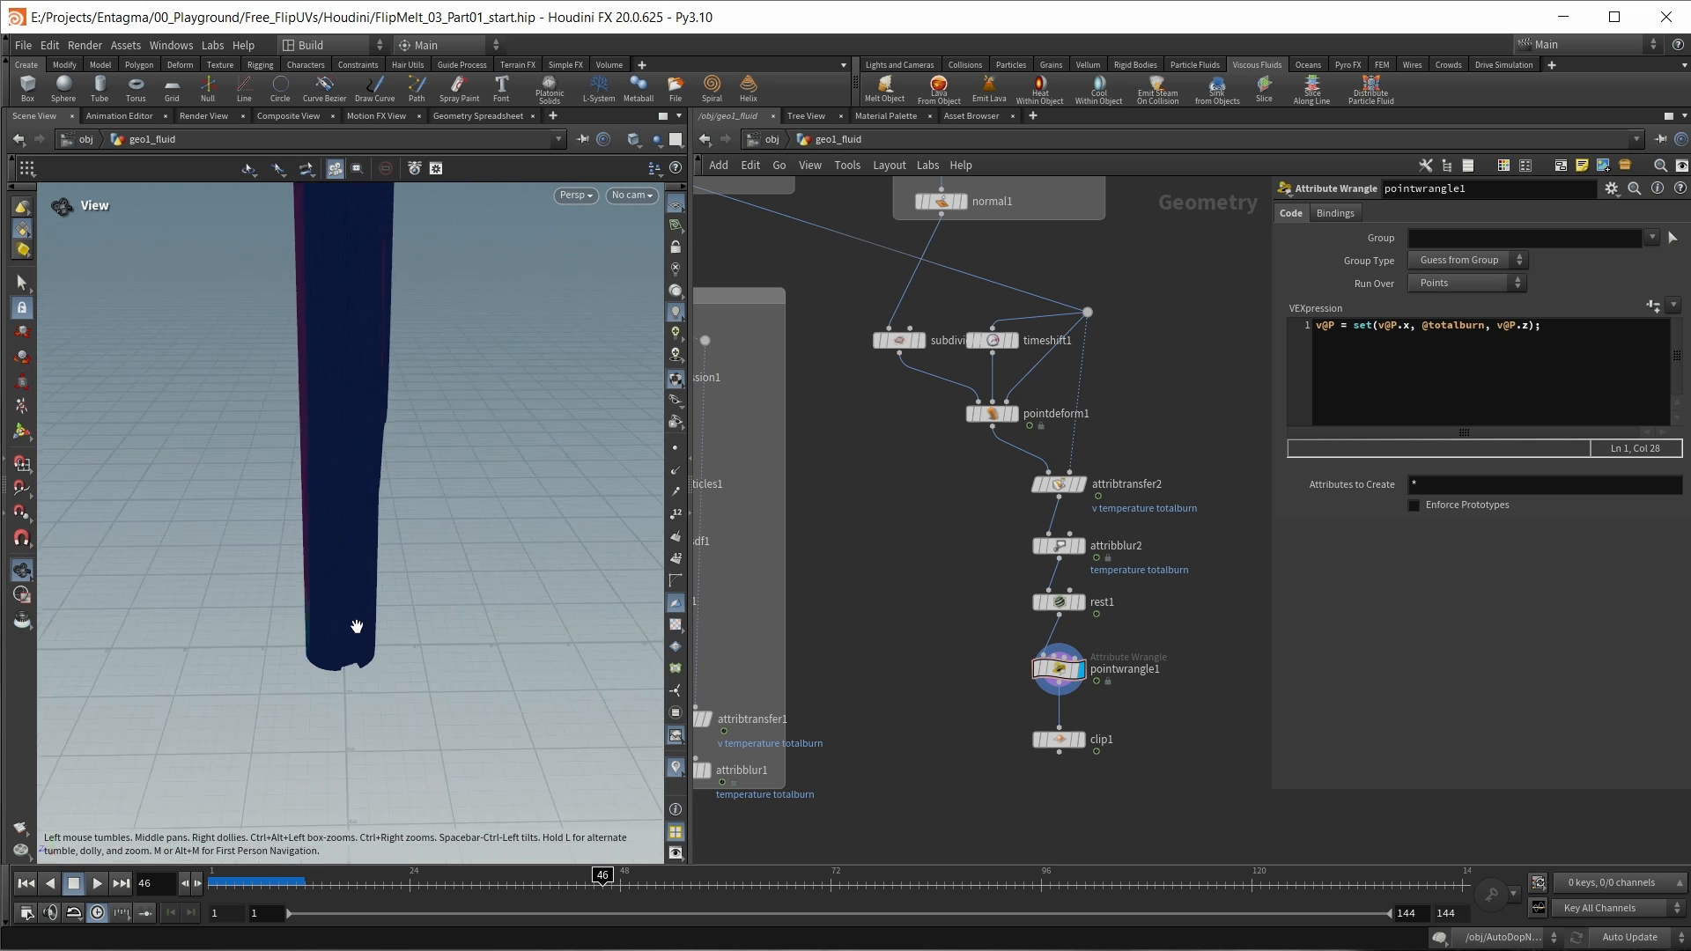
Step: Display clip1 and set its clipping distance to 4
scroll(355, 629, "up", 5)
scroll(354, 638, "up", 2)
middle_click_drag(354, 638, 383, 638)
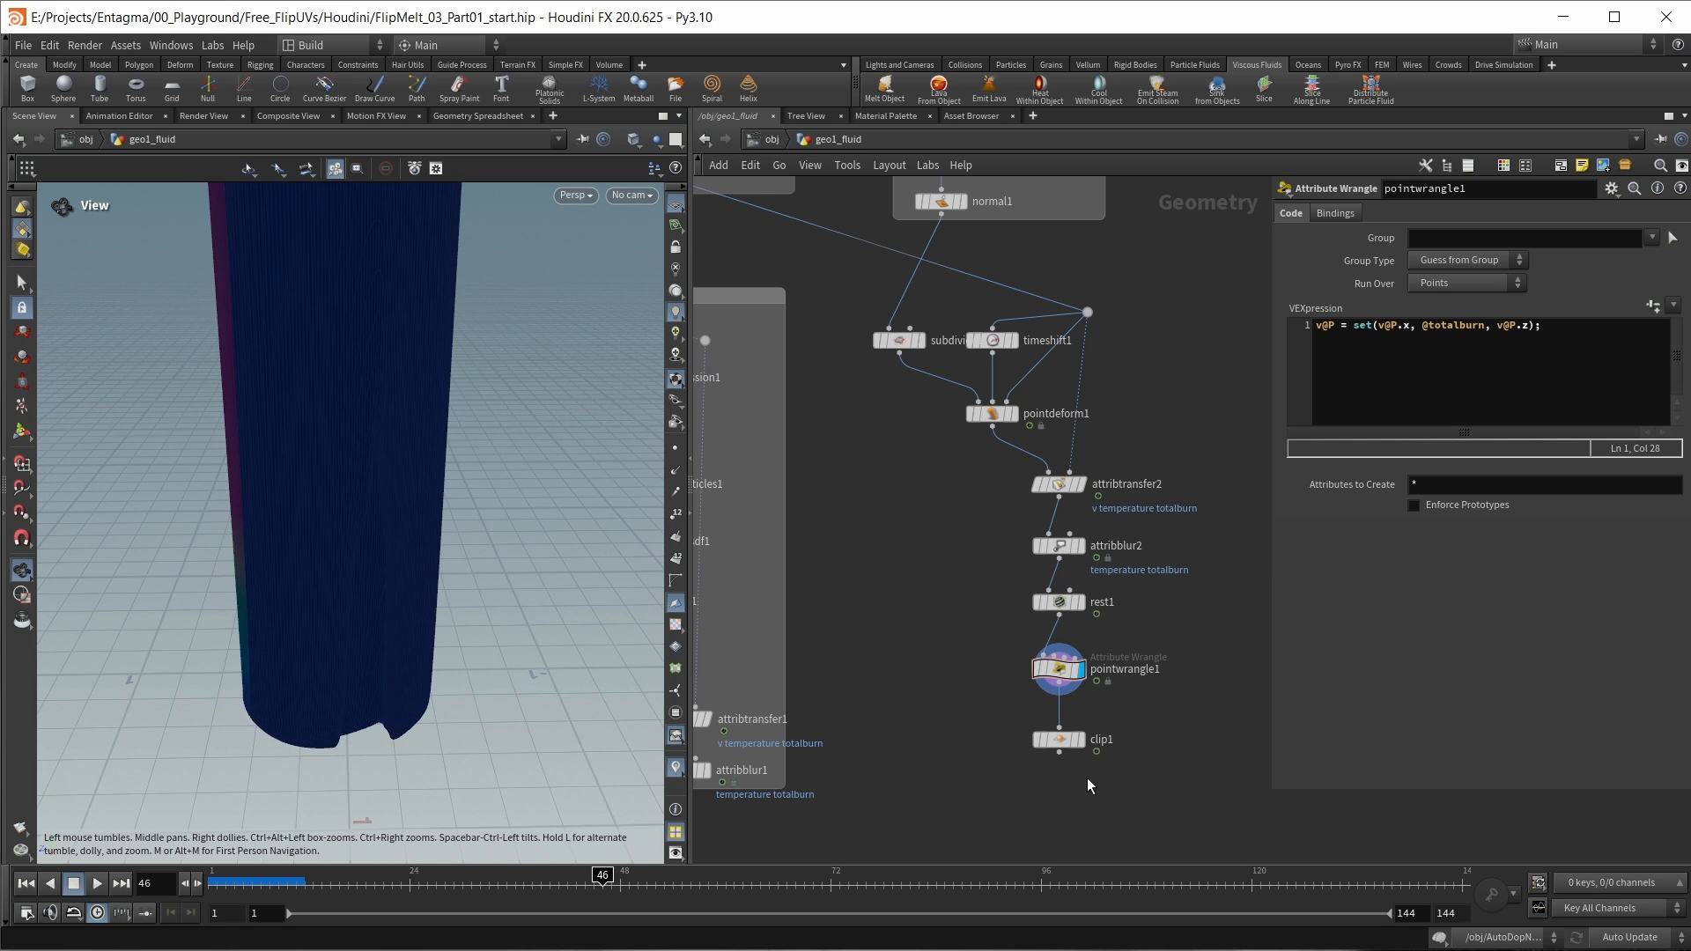
left_click(1081, 741)
left_click_drag(330, 702, 340, 656)
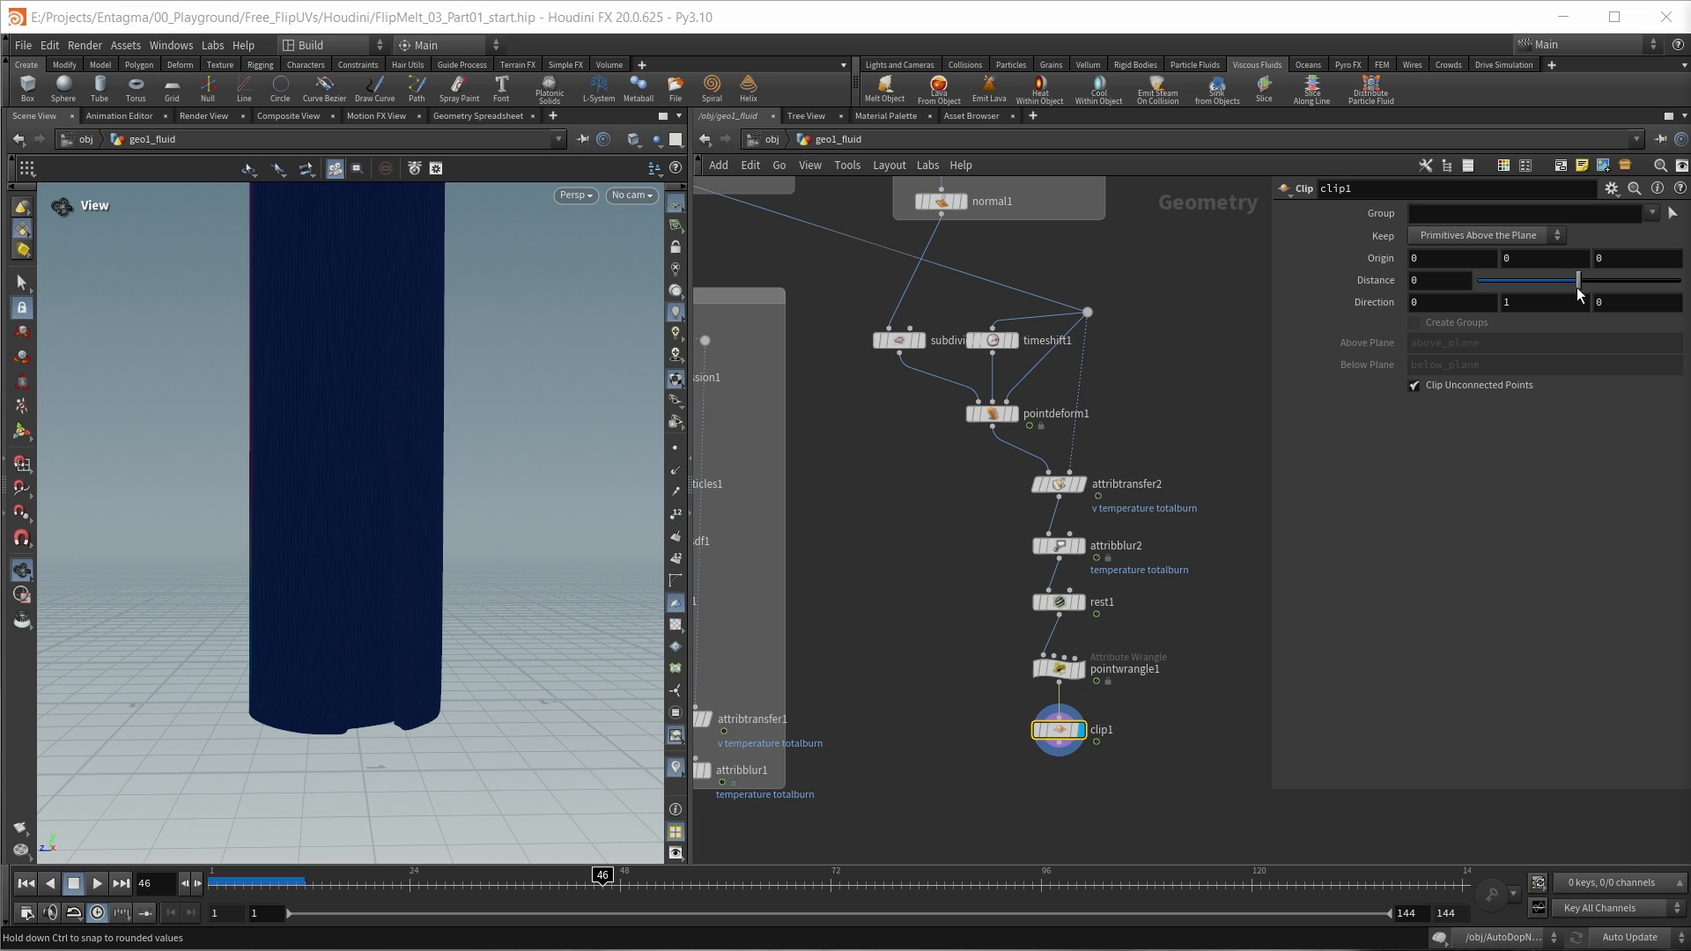
left_click_drag(1578, 281, 1603, 285)
left_click_drag(1620, 284, 1602, 283)
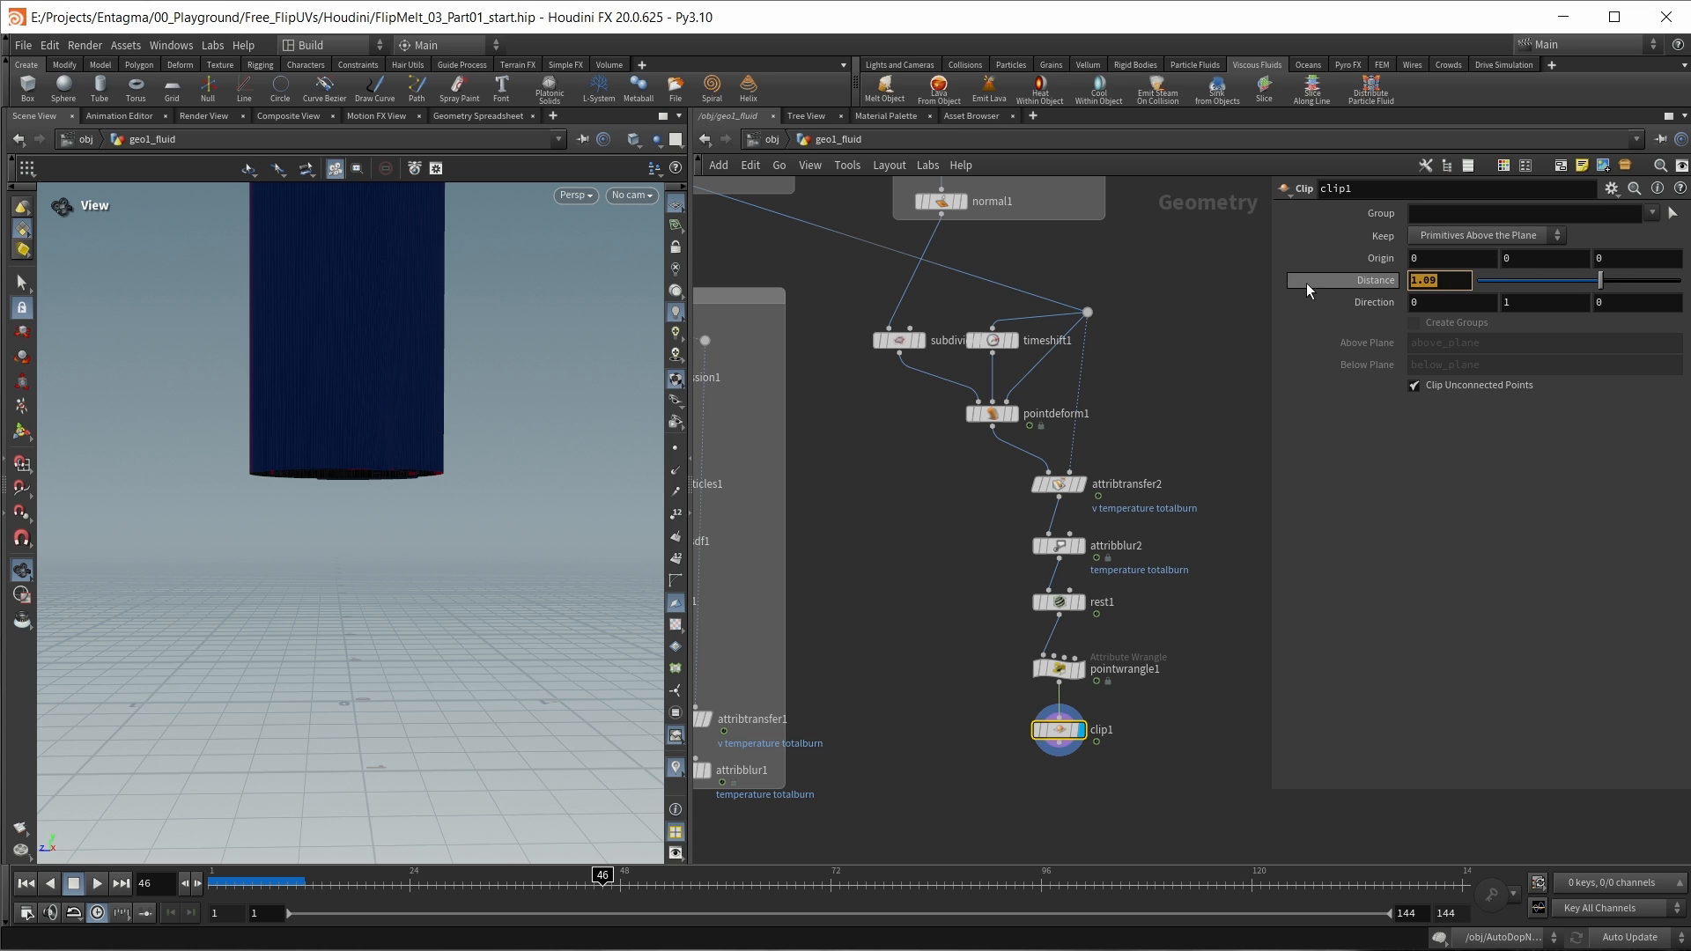
type("4")
key("Return")
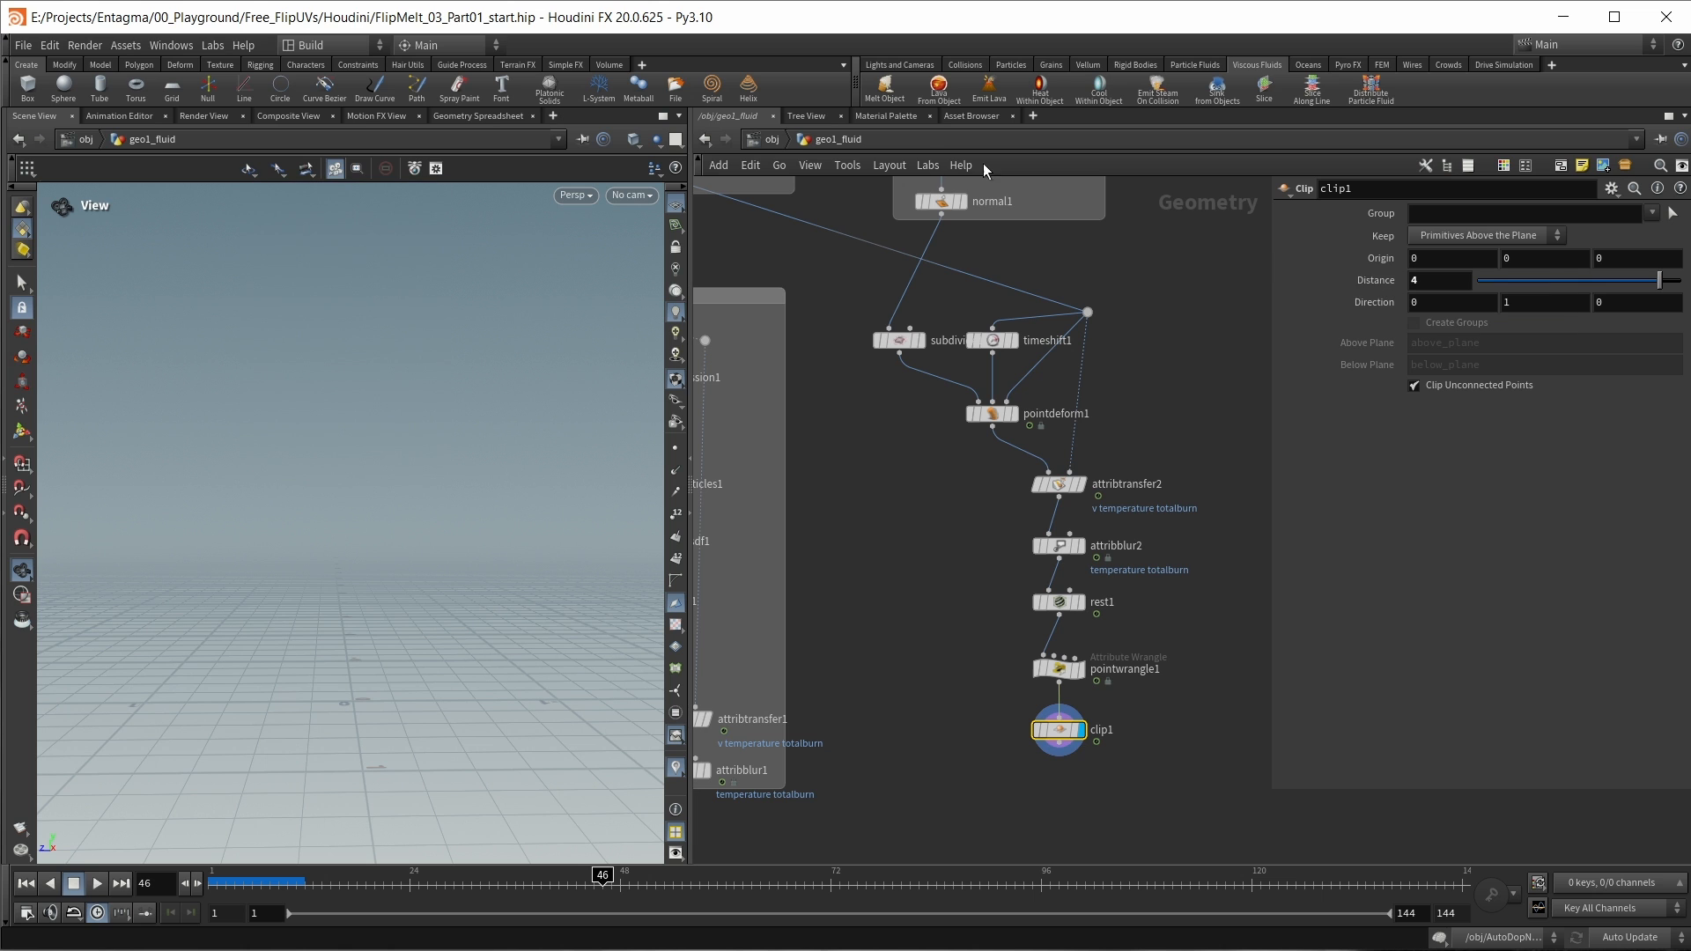
Step: Set clip1 to keep the primitives below the plane and inspect the clipped, displaced mesh
left_click(1479, 235)
left_click(1463, 272)
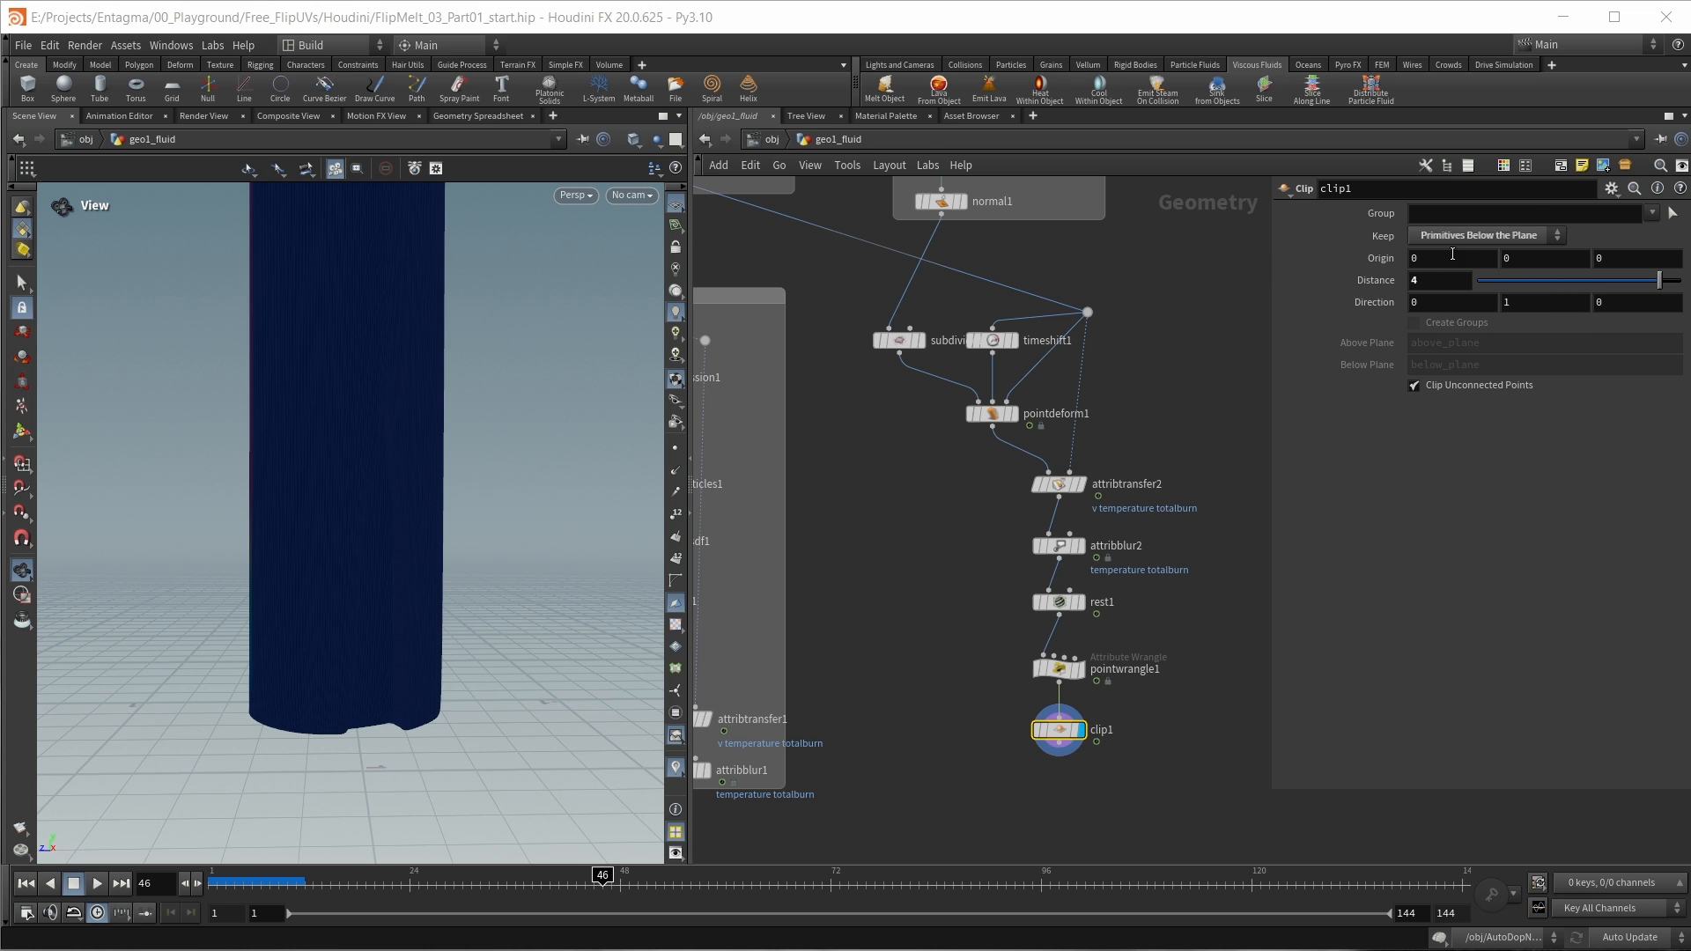
scroll(319, 551, "down", 3)
middle_click_drag(322, 405, 321, 554)
scroll(310, 493, "down", 3)
left_click_drag(310, 493, 328, 487)
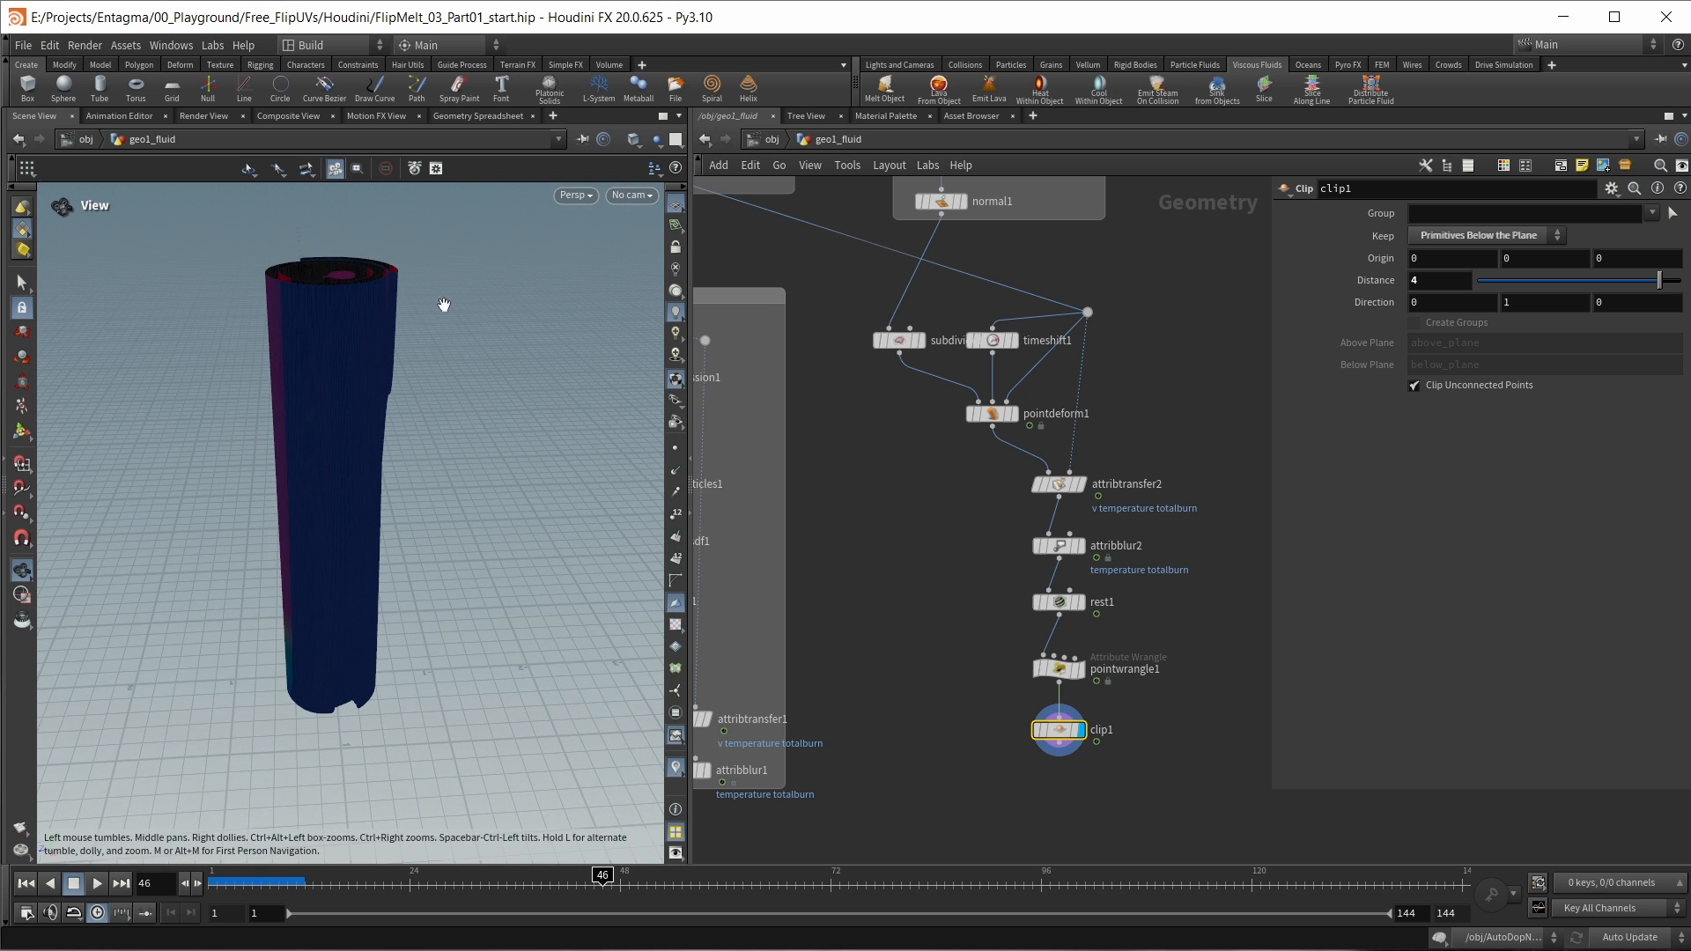
Step: Place a copy of rest1 after clip1, set its mode to Extract Rest and inspect the restored mesh
middle_click_drag(1110, 781, 1091, 689)
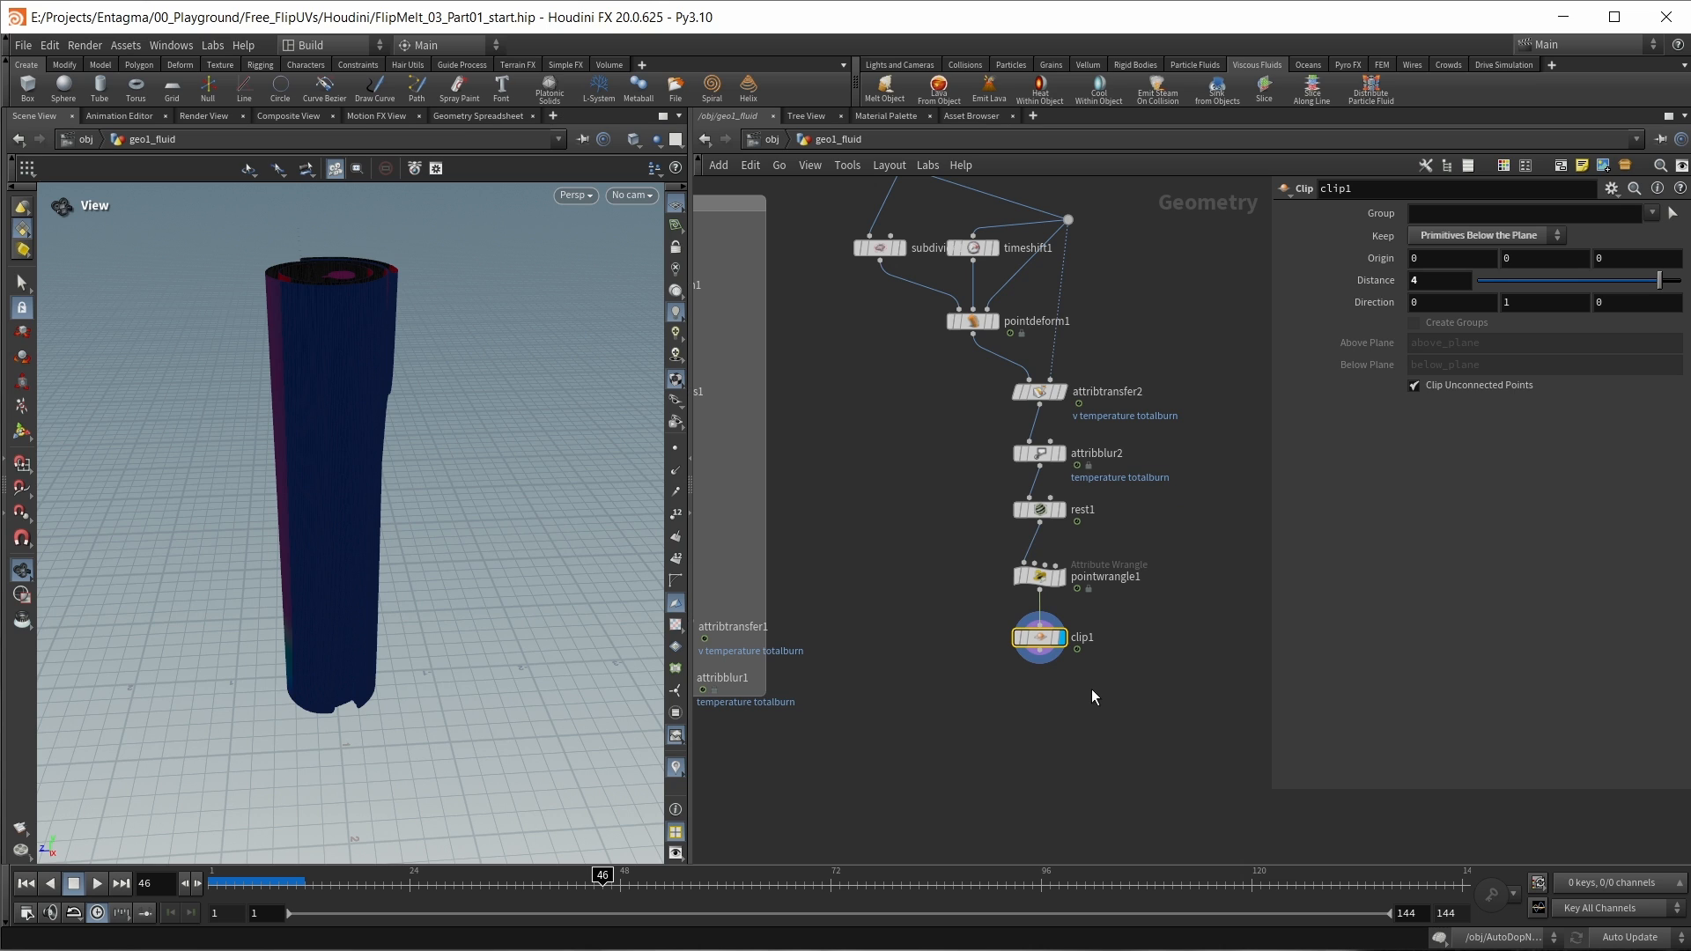
mouse_move(1066, 506)
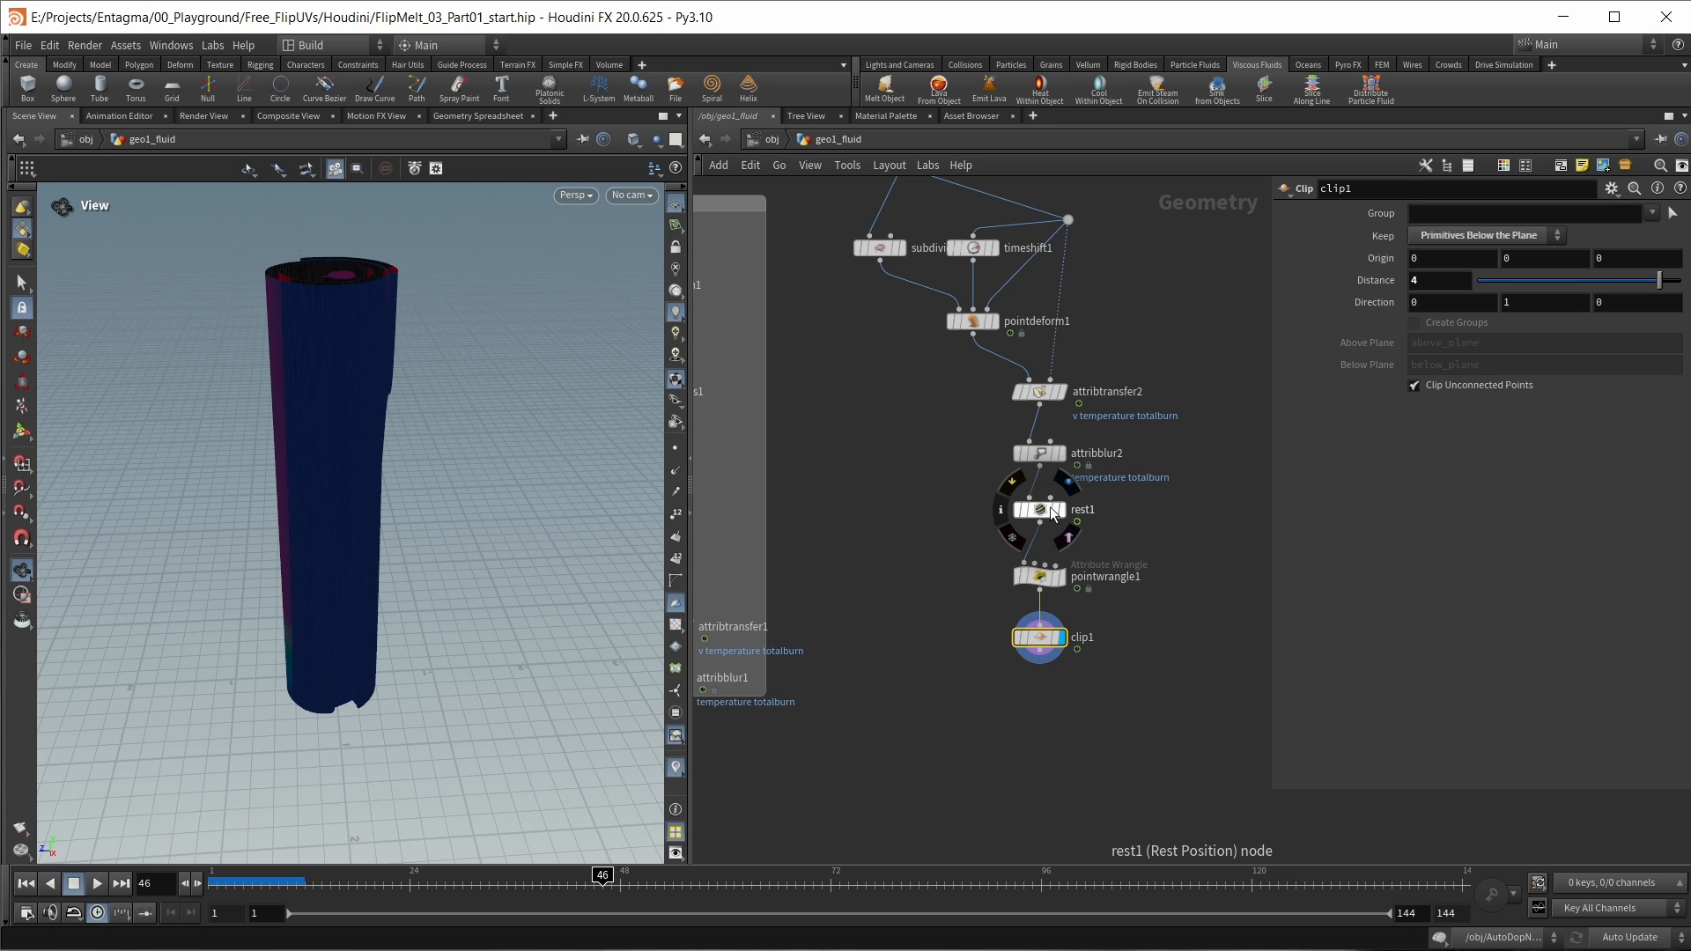
left_click_drag(1047, 509, 1049, 701, "alt")
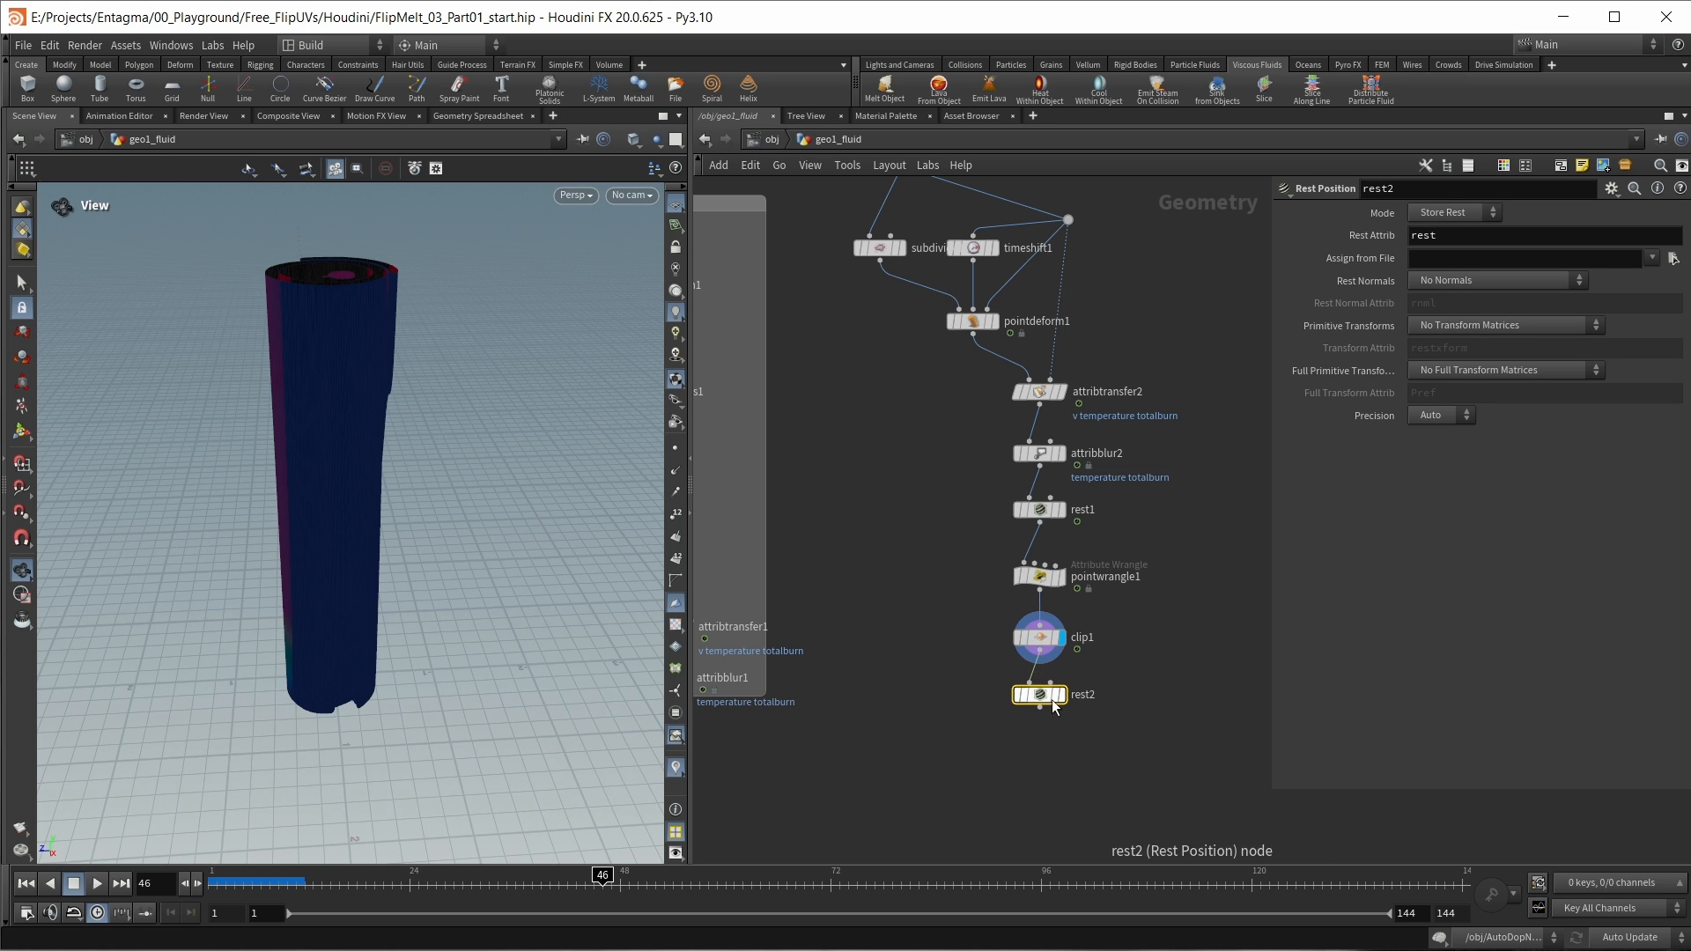
left_click(1433, 215)
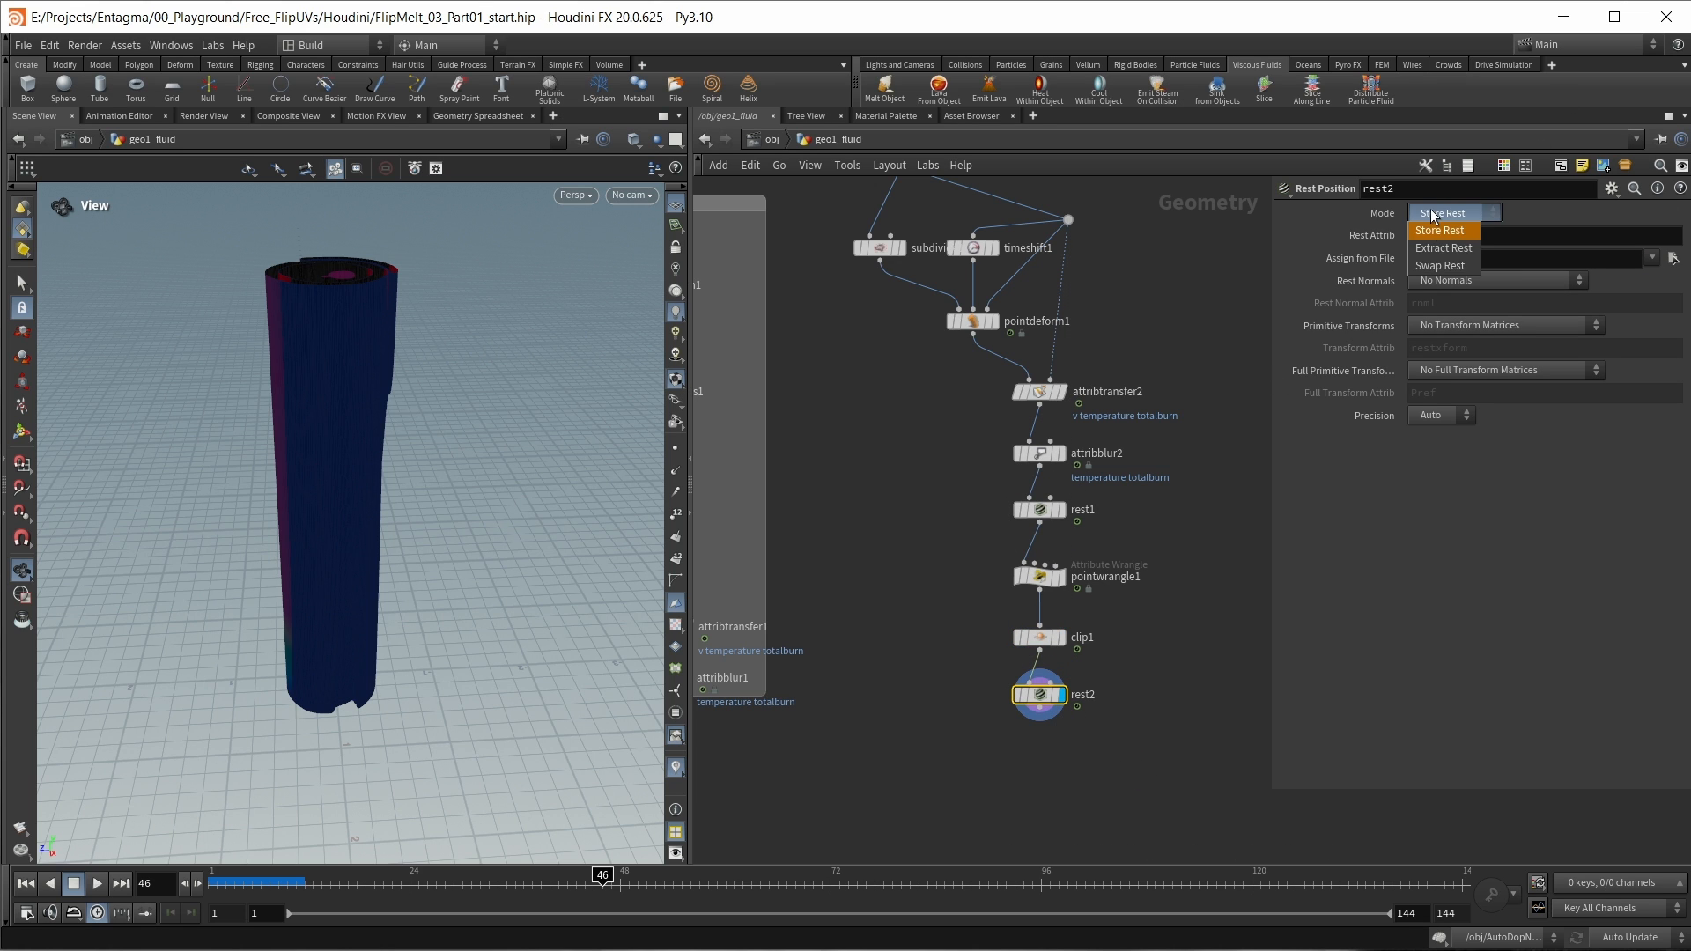
left_click(1443, 253)
left_click_drag(337, 647, 345, 601)
right_click_drag(345, 601, 370, 688)
middle_click_drag(370, 688, 443, 576)
left_click_drag(442, 576, 395, 640)
right_click_drag(394, 627, 397, 642)
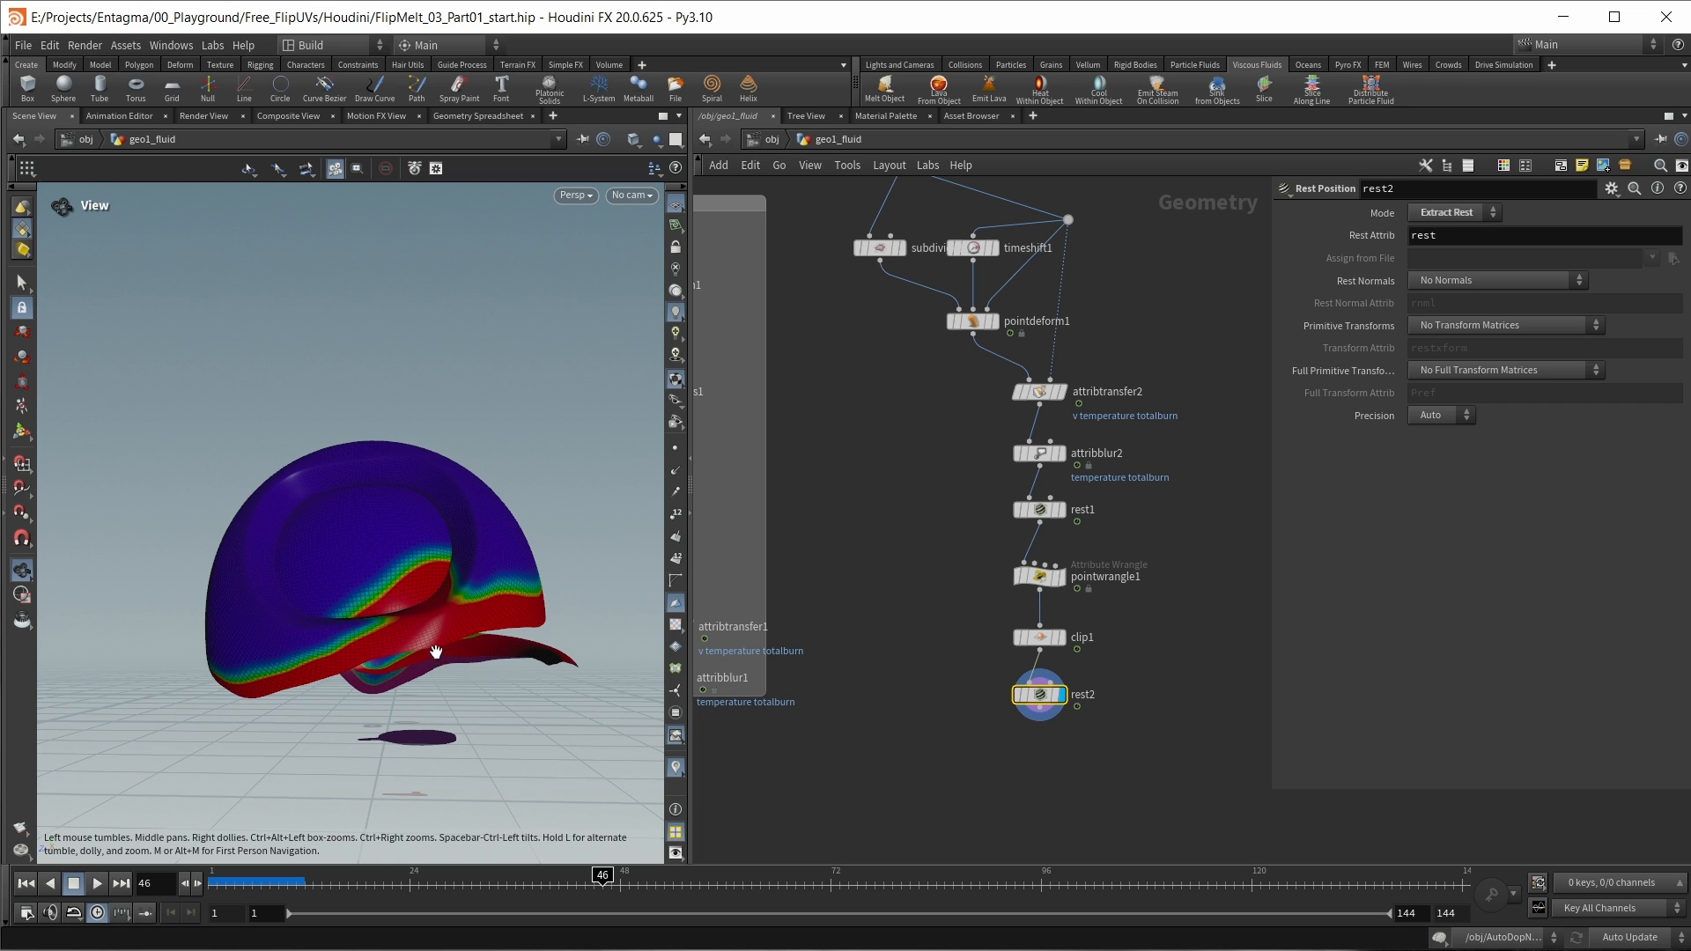
left_click_drag(435, 652, 651, 669)
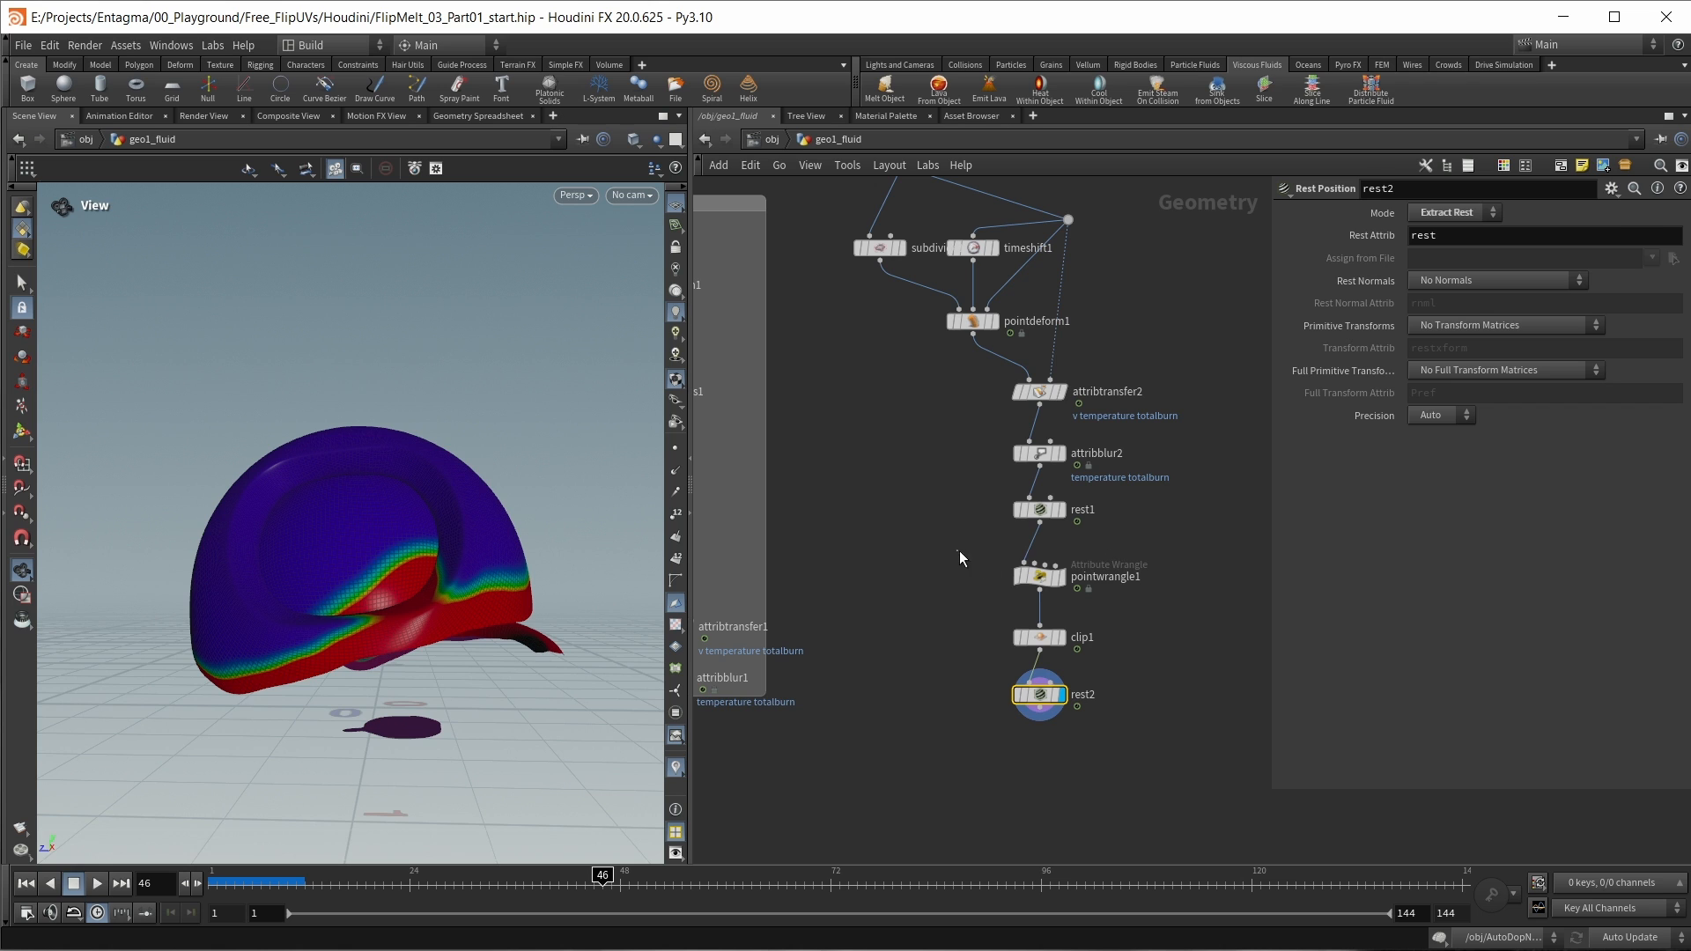
Step: Test a smaller clipping distance on clip1 and restore the distance to 4
left_click(1043, 577)
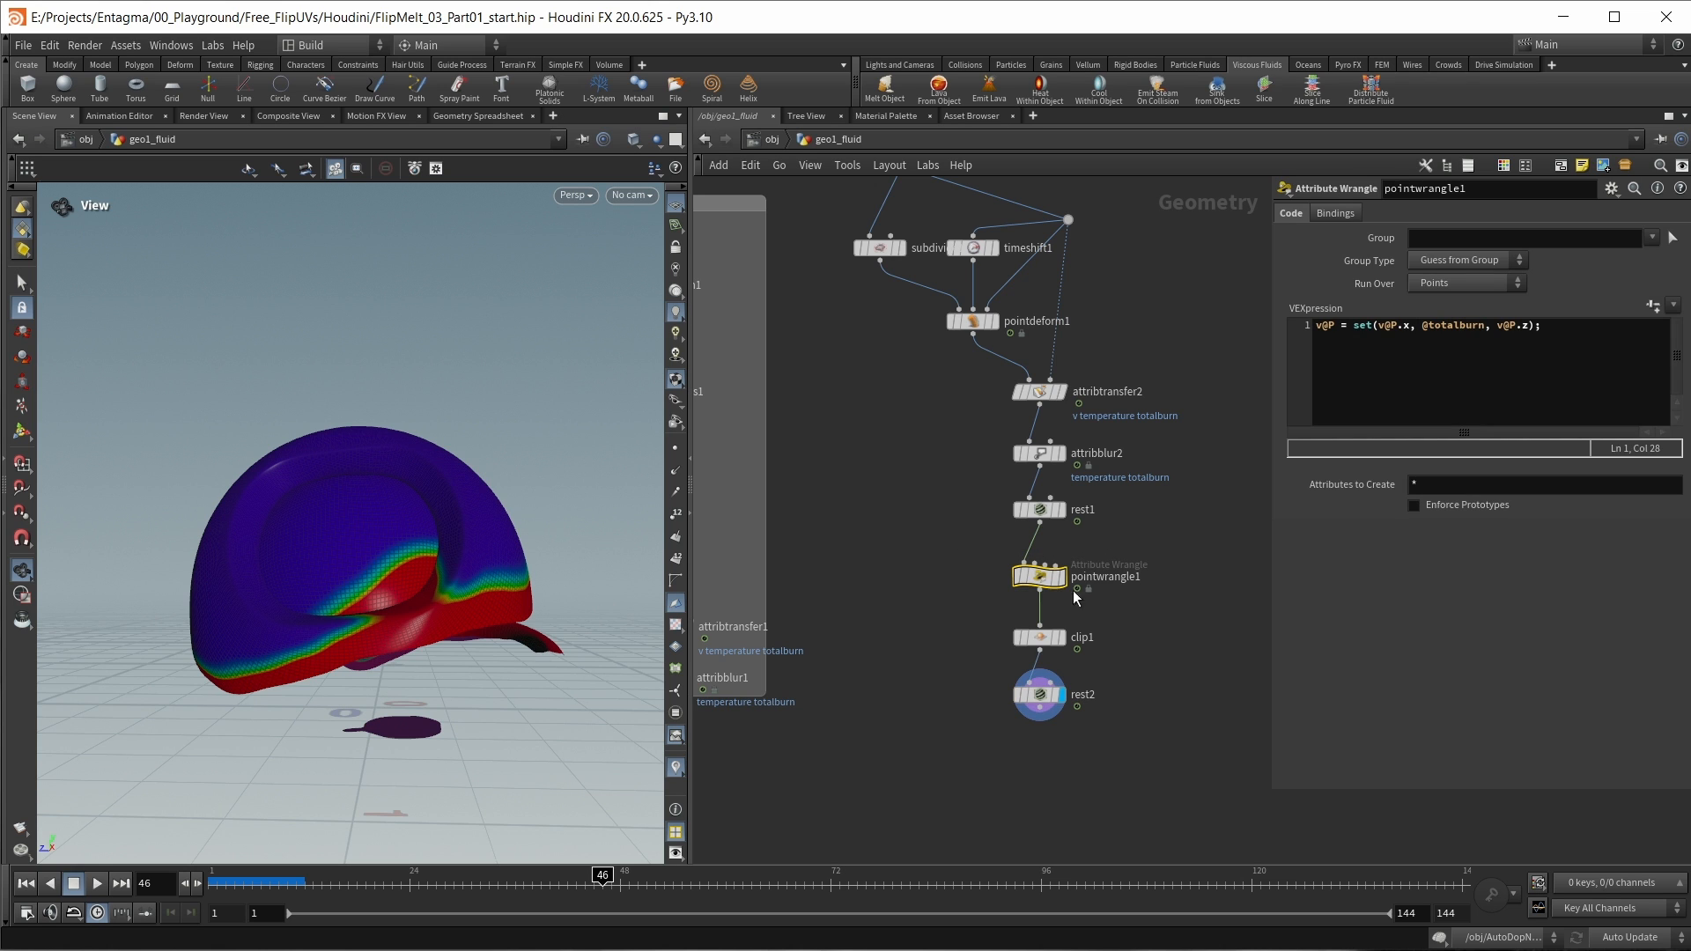
left_click(1040, 636)
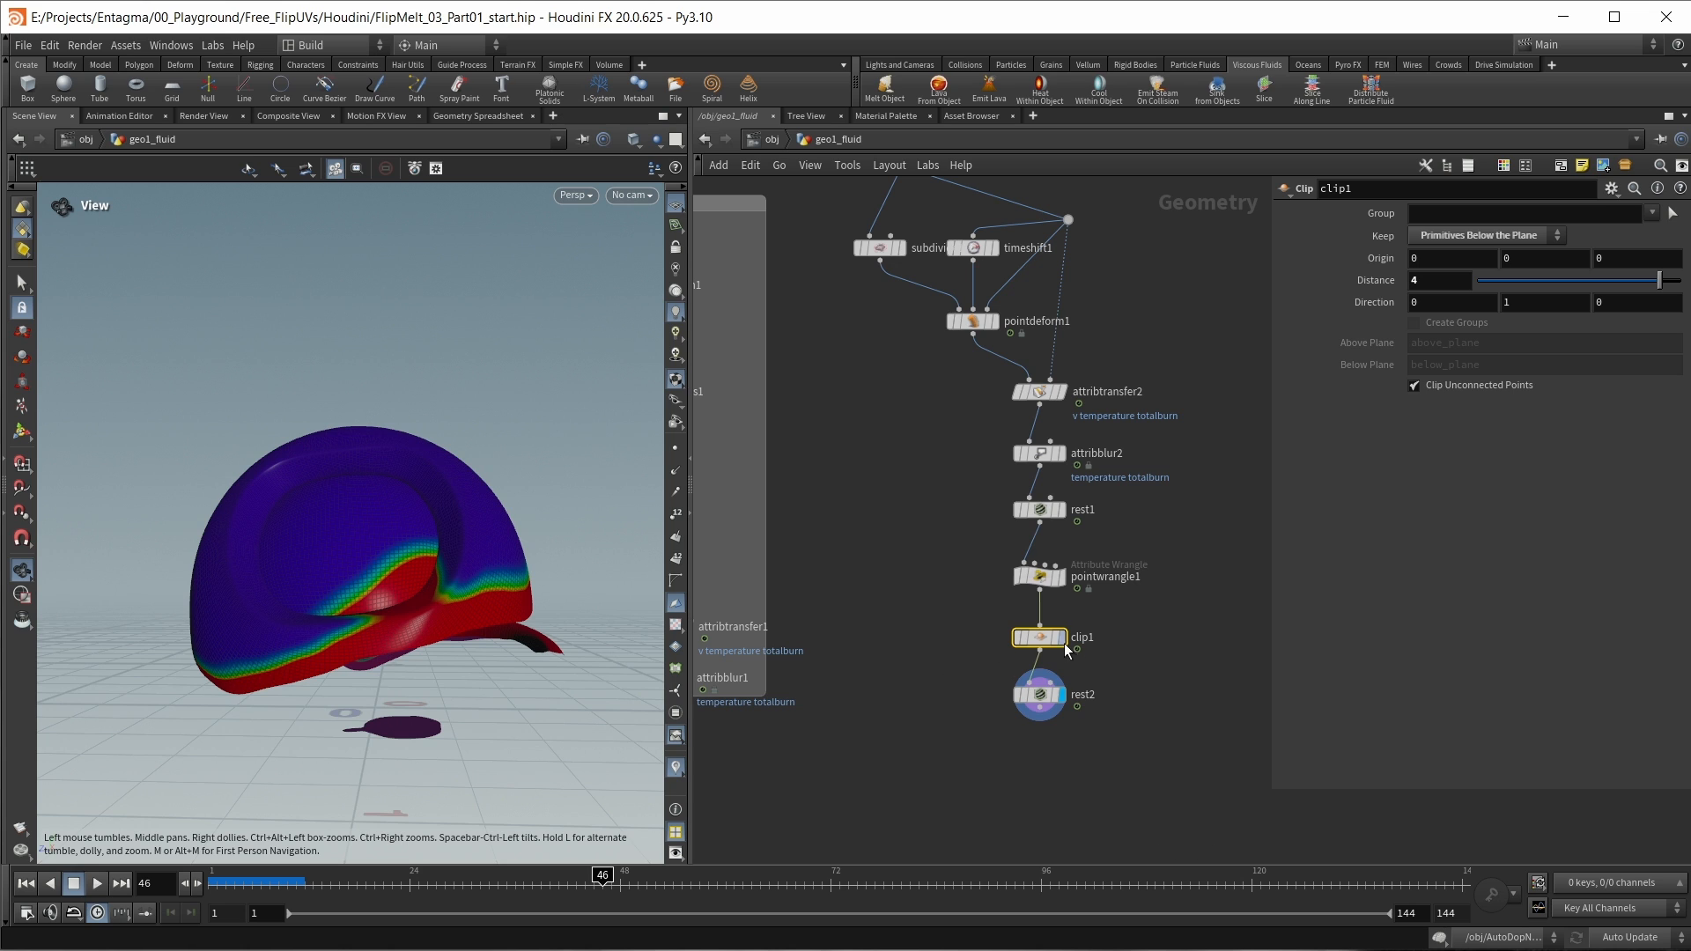
mouse_move(1064, 644)
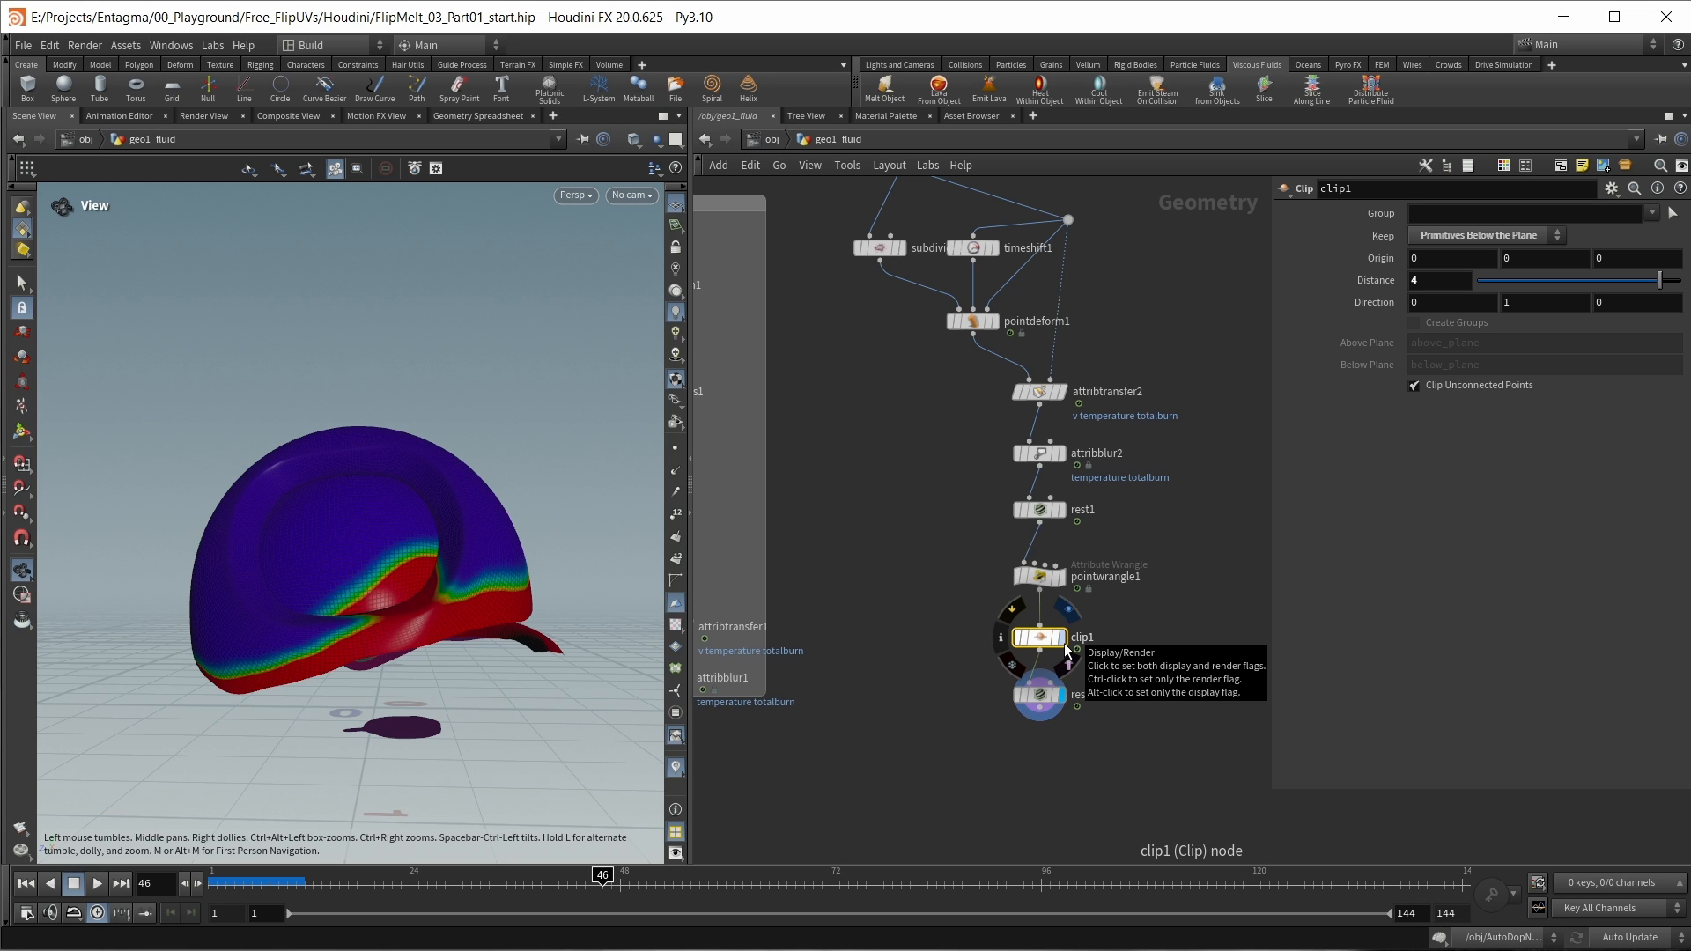
mouse_move(1044, 701)
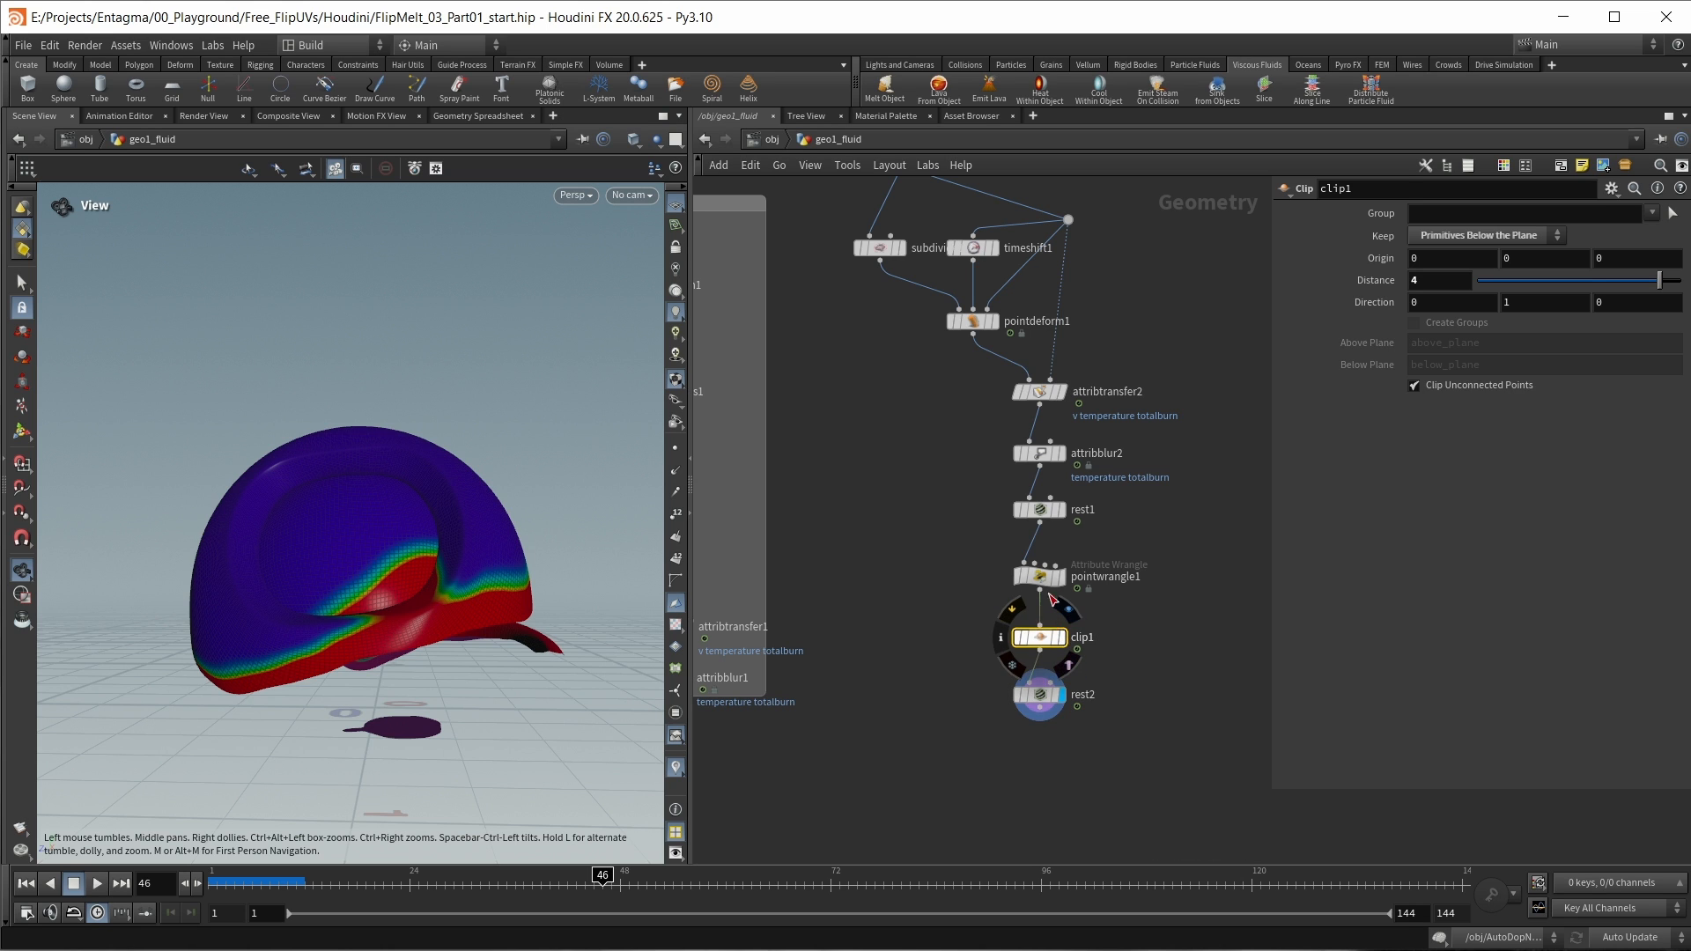
left_click_drag(1659, 280, 1624, 280)
left_click_drag(1424, 285, 1291, 280)
type("4")
key("Return")
Step: Enclose the point-deform branch, from the subdivide and timeshift1 nodes down to rest2, in a network box
scroll(1213, 393, "down", 1)
middle_click_drag(1213, 393, 1227, 468)
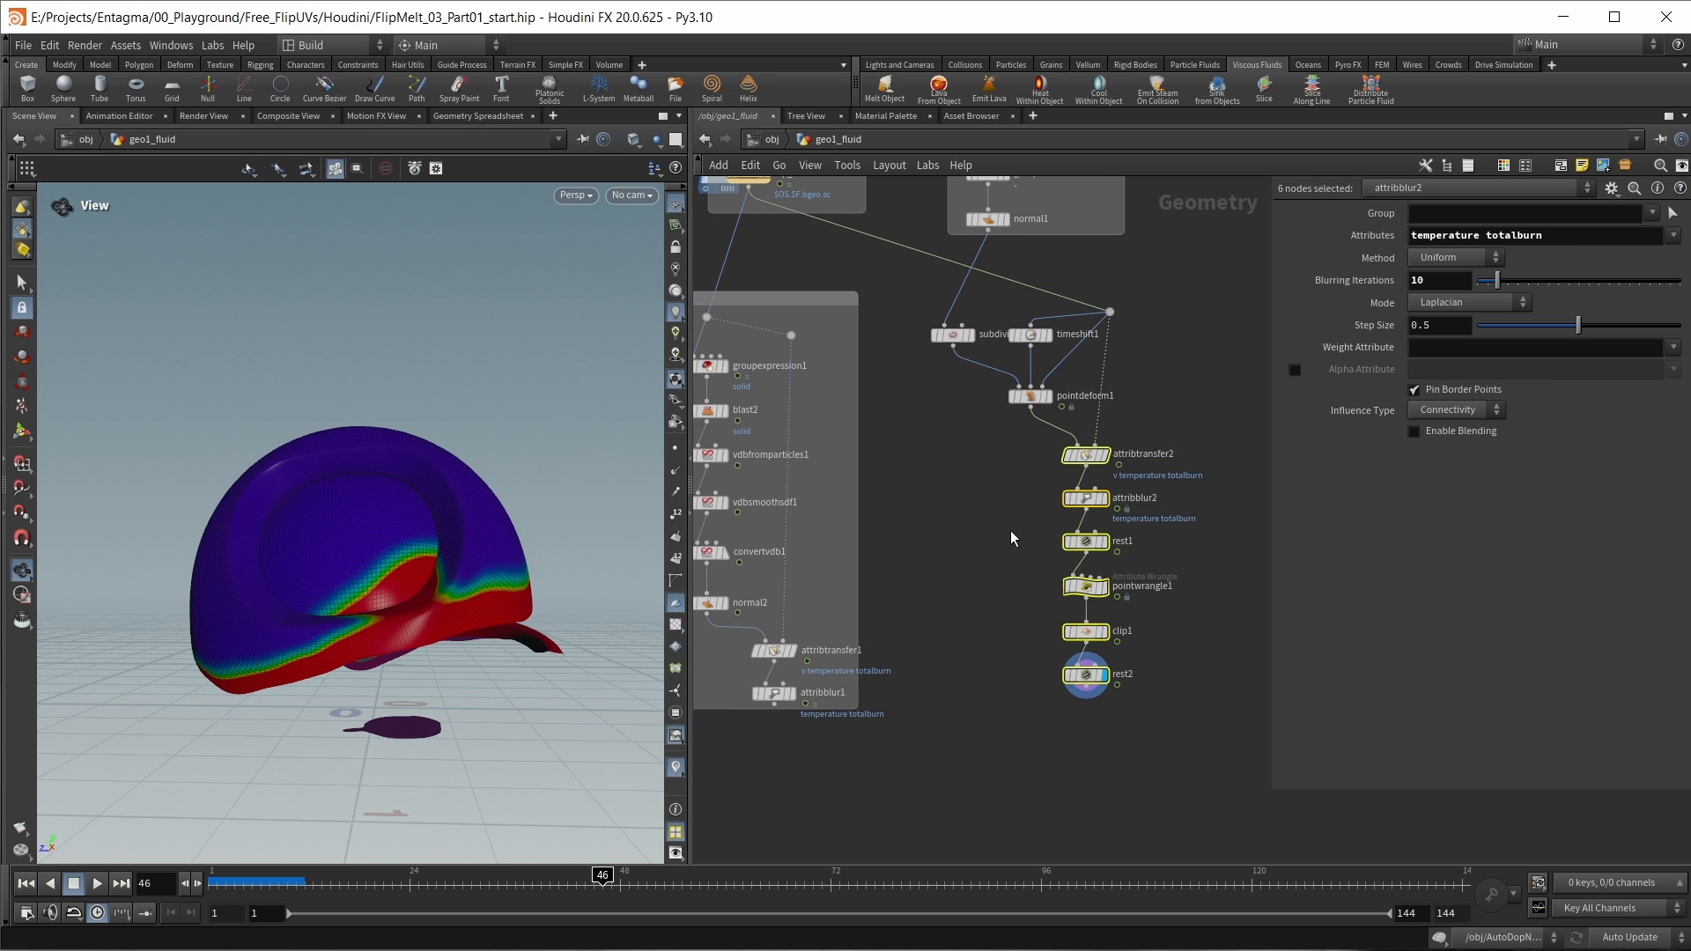
middle_click_drag(1157, 716, 1168, 747)
left_click_drag(1211, 775, 927, 346)
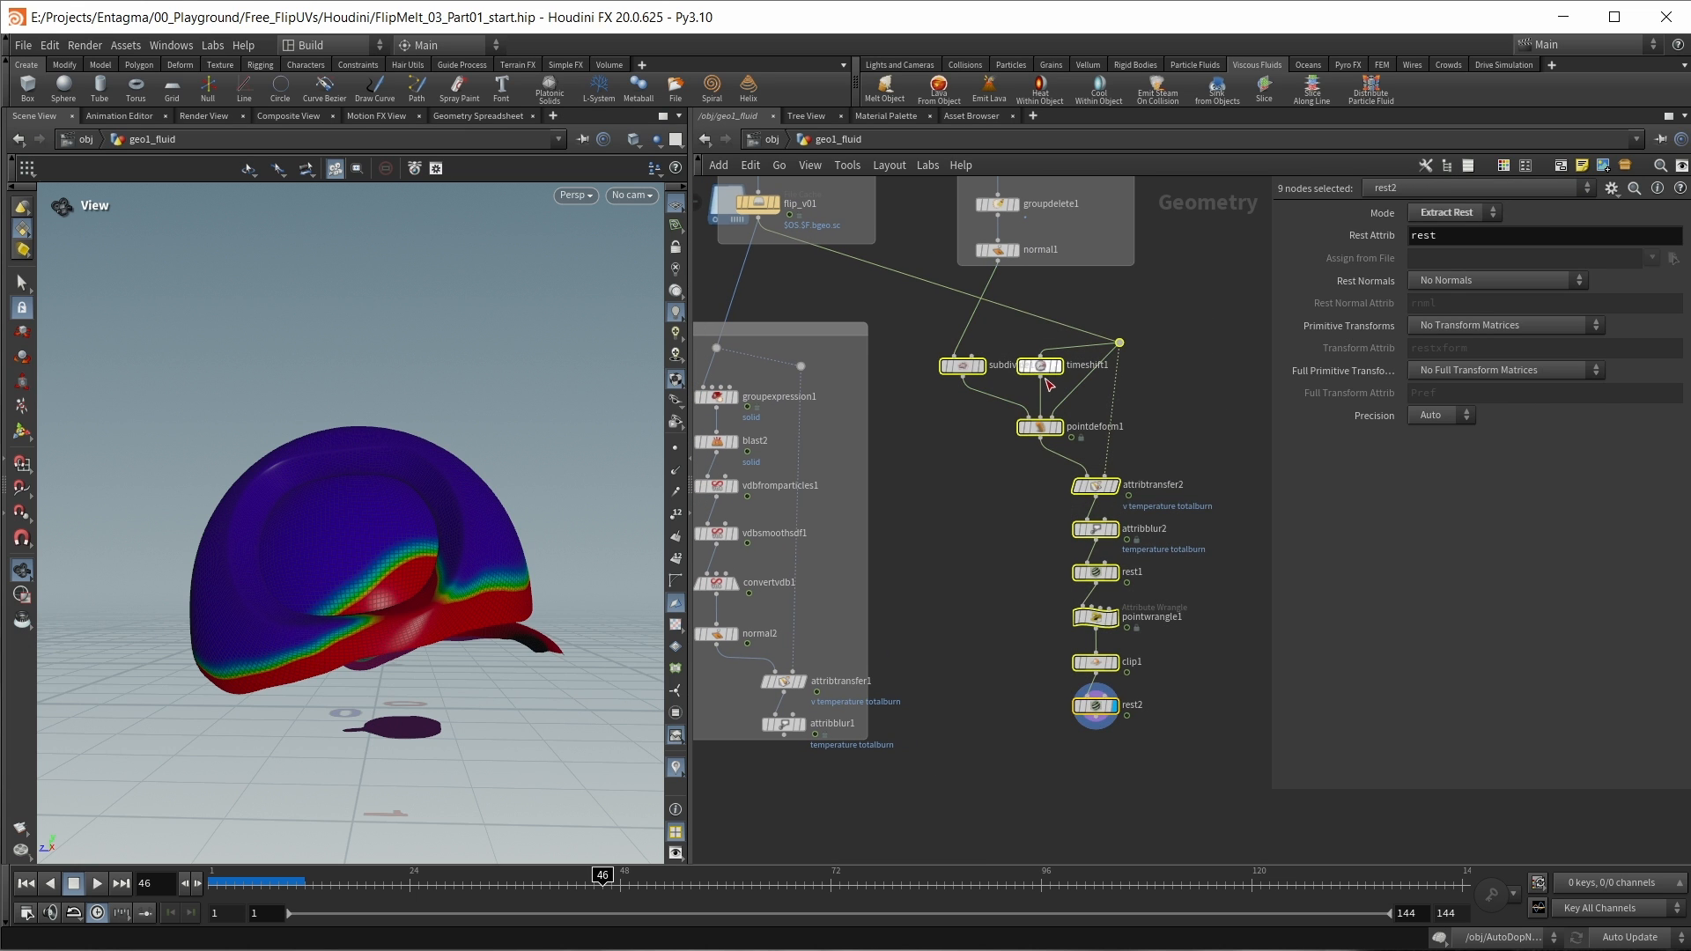
left_click(1562, 166)
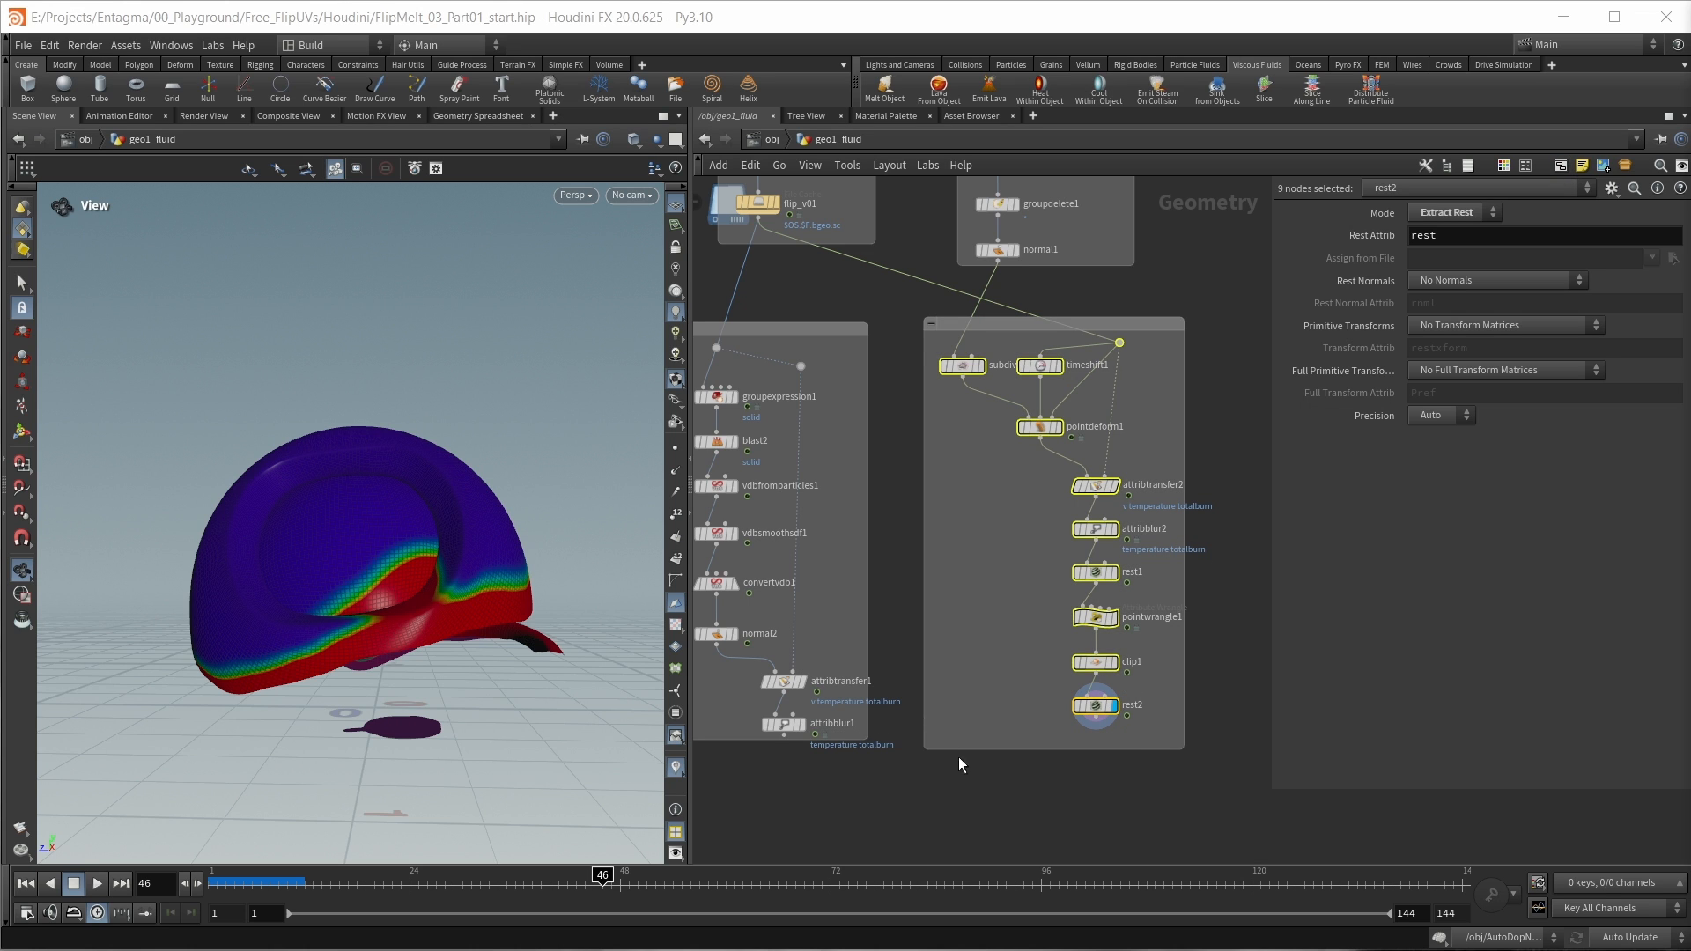
Step: Add a Merge node below both network boxes and connect attribblur1 and rest2 to it
middle_click_drag(964, 705, 1037, 551)
key("Tab")
type("merge")
key("Return")
left_click(994, 689)
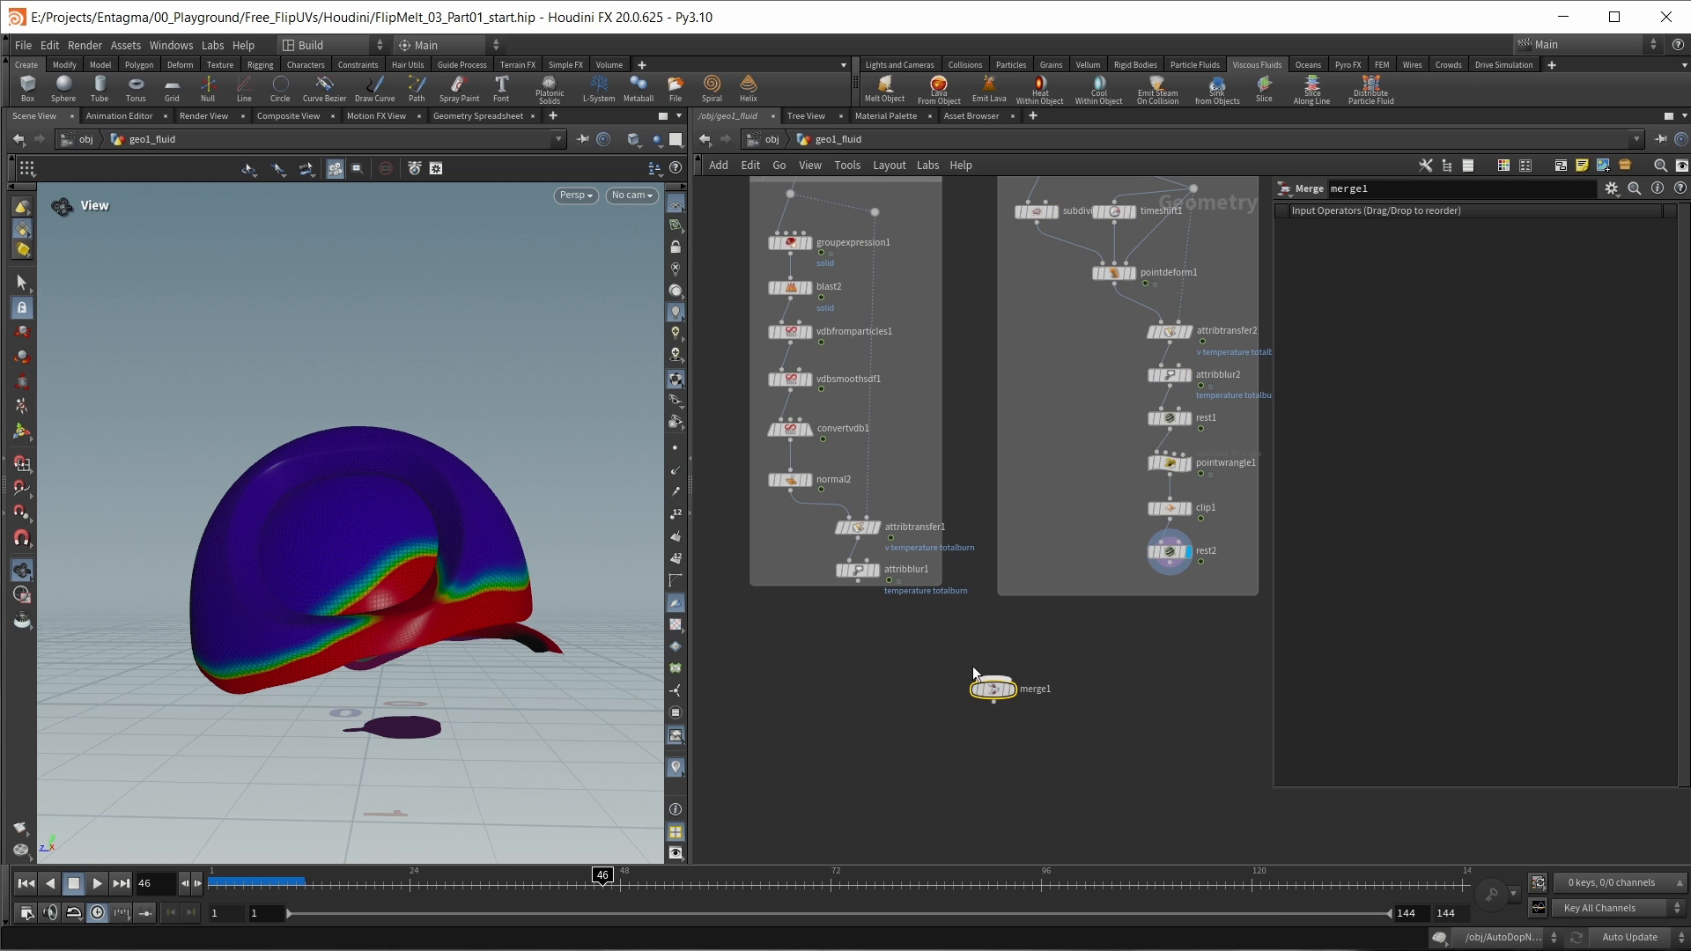
left_click_drag(857, 581, 994, 677)
left_click_drag(1170, 563, 1147, 589)
left_click_drag(1148, 589, 993, 677)
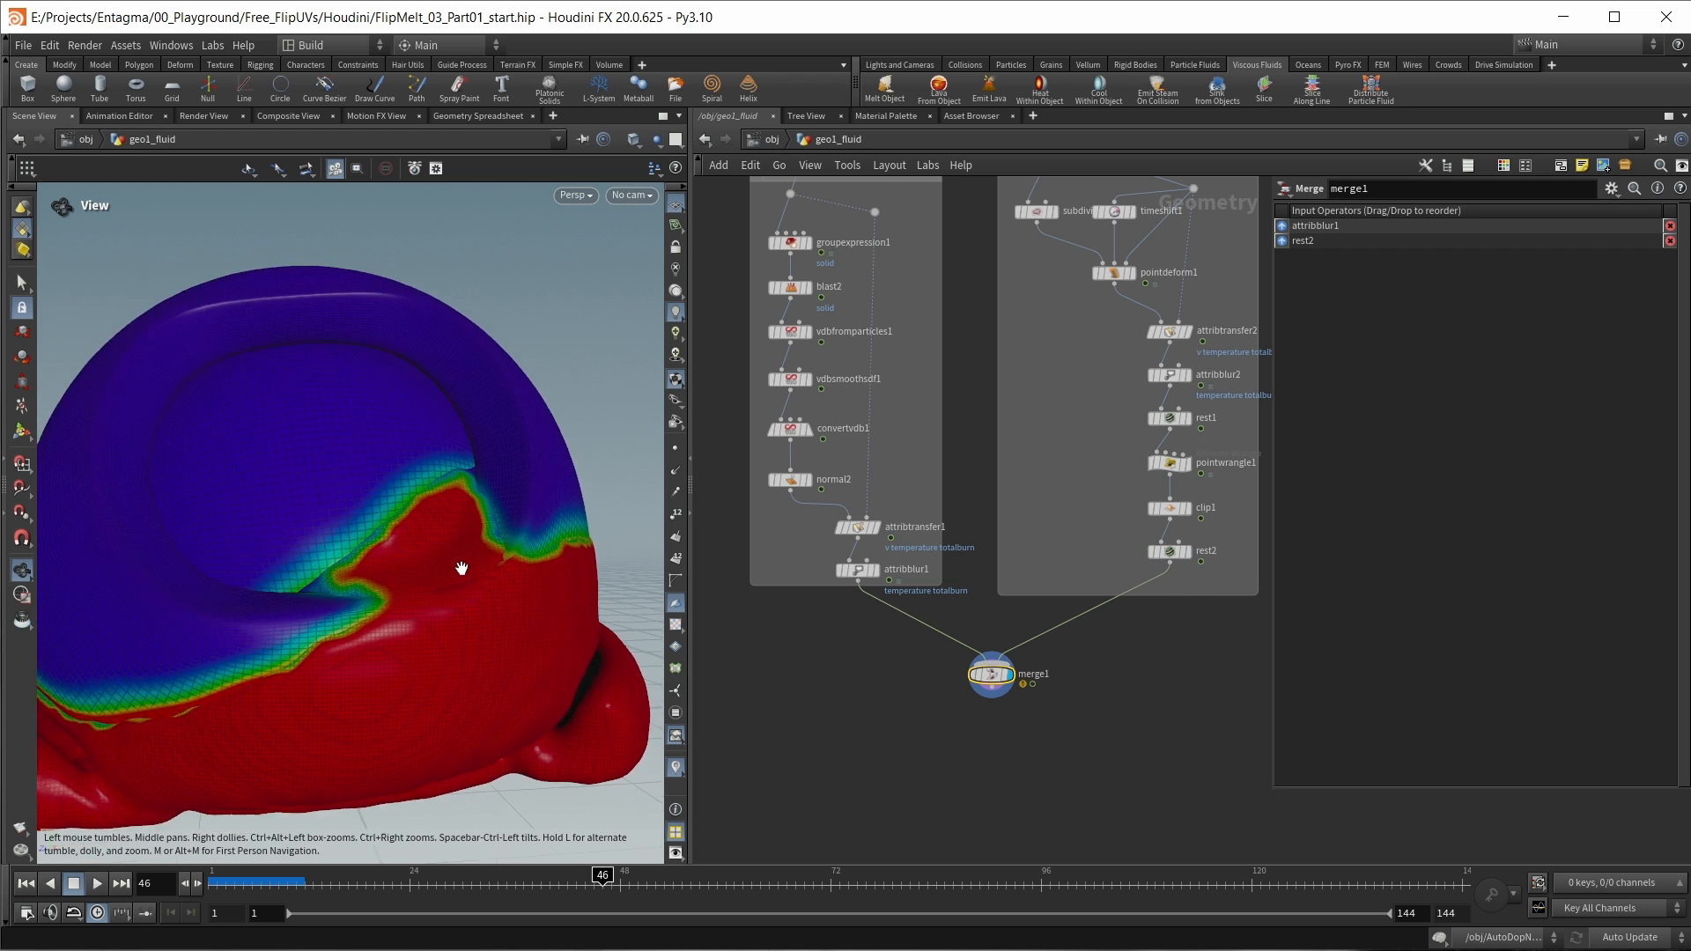
Step: Display merge1 without attribute colours or wireframe in the viewport and inspect the seam between the combined meshes
mouse_move(461, 568)
left_mouse_down()
mouse_move(344, 586)
mouse_move(484, 585)
left_mouse_up()
left_click(675, 766)
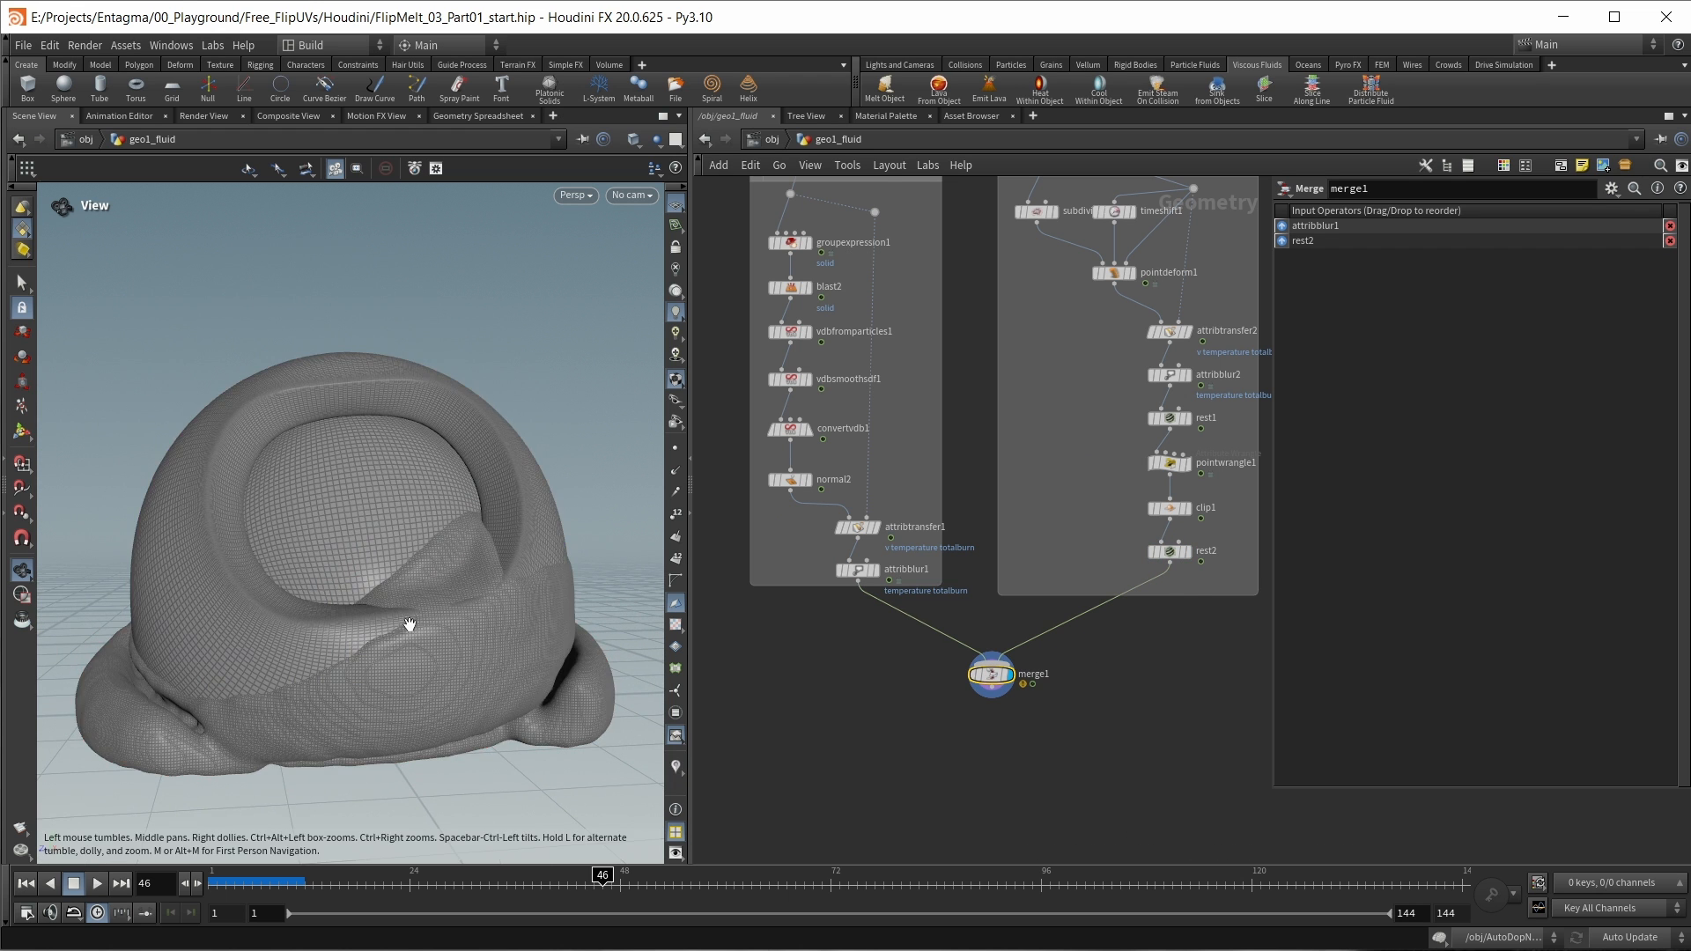
left_click(633, 139)
left_click(655, 342)
right_click_drag(324, 506, 335, 514)
right_click_drag(341, 591, 381, 646)
middle_click_drag(381, 645, 464, 593)
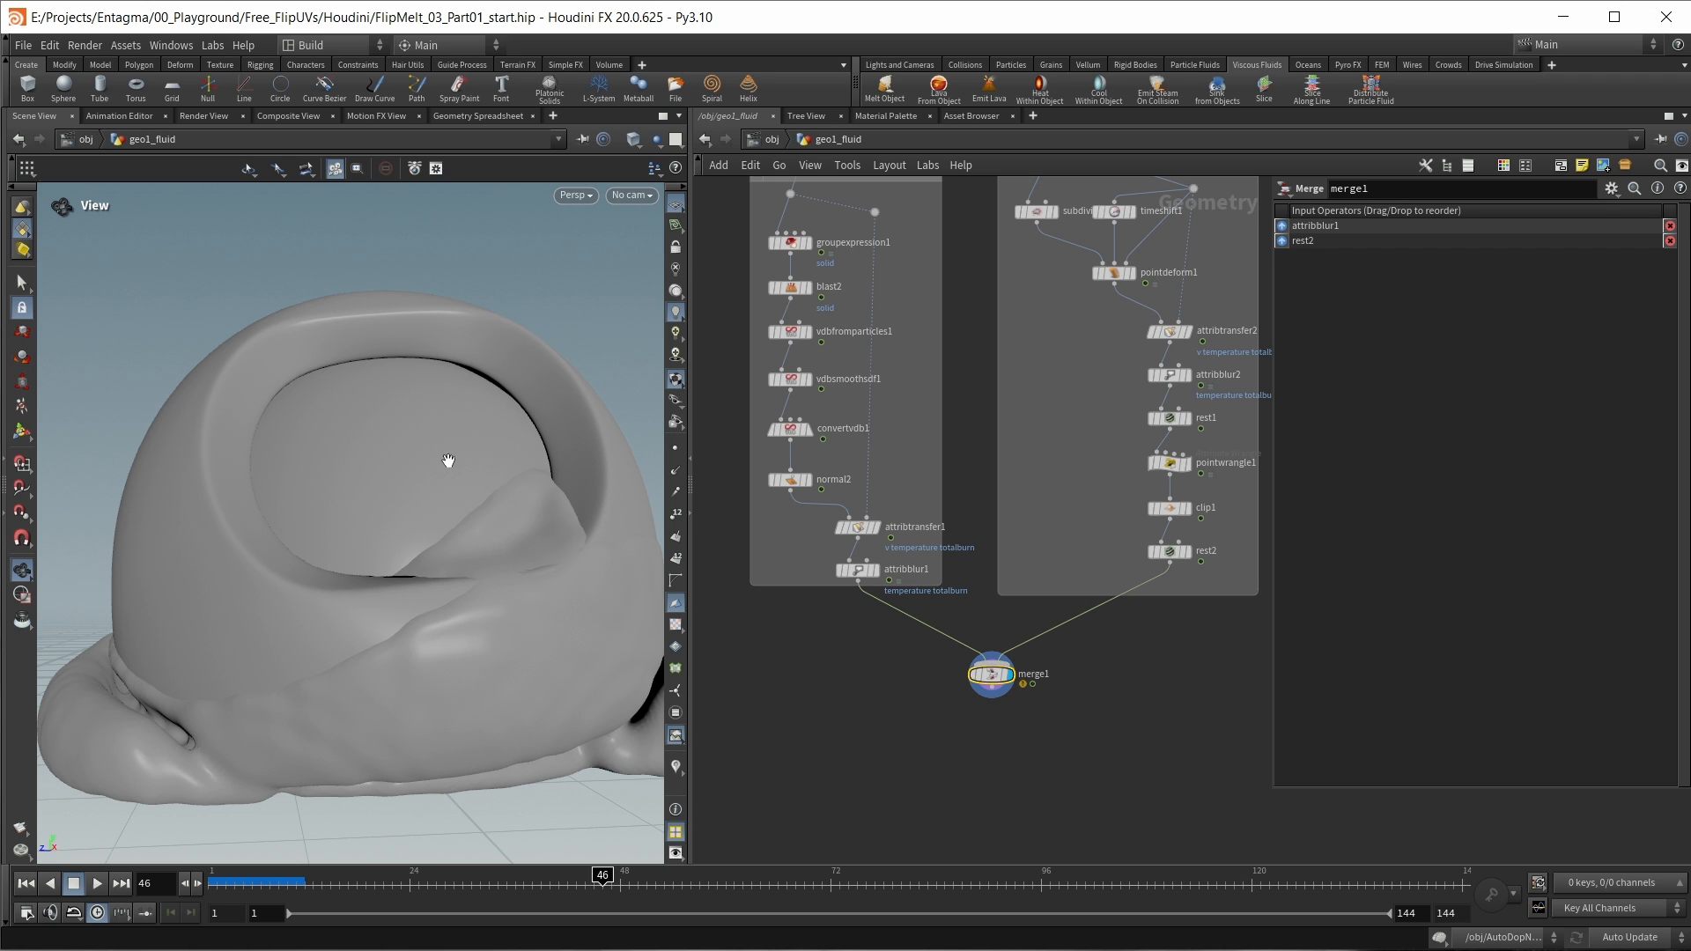
left_click_drag(448, 461, 400, 668)
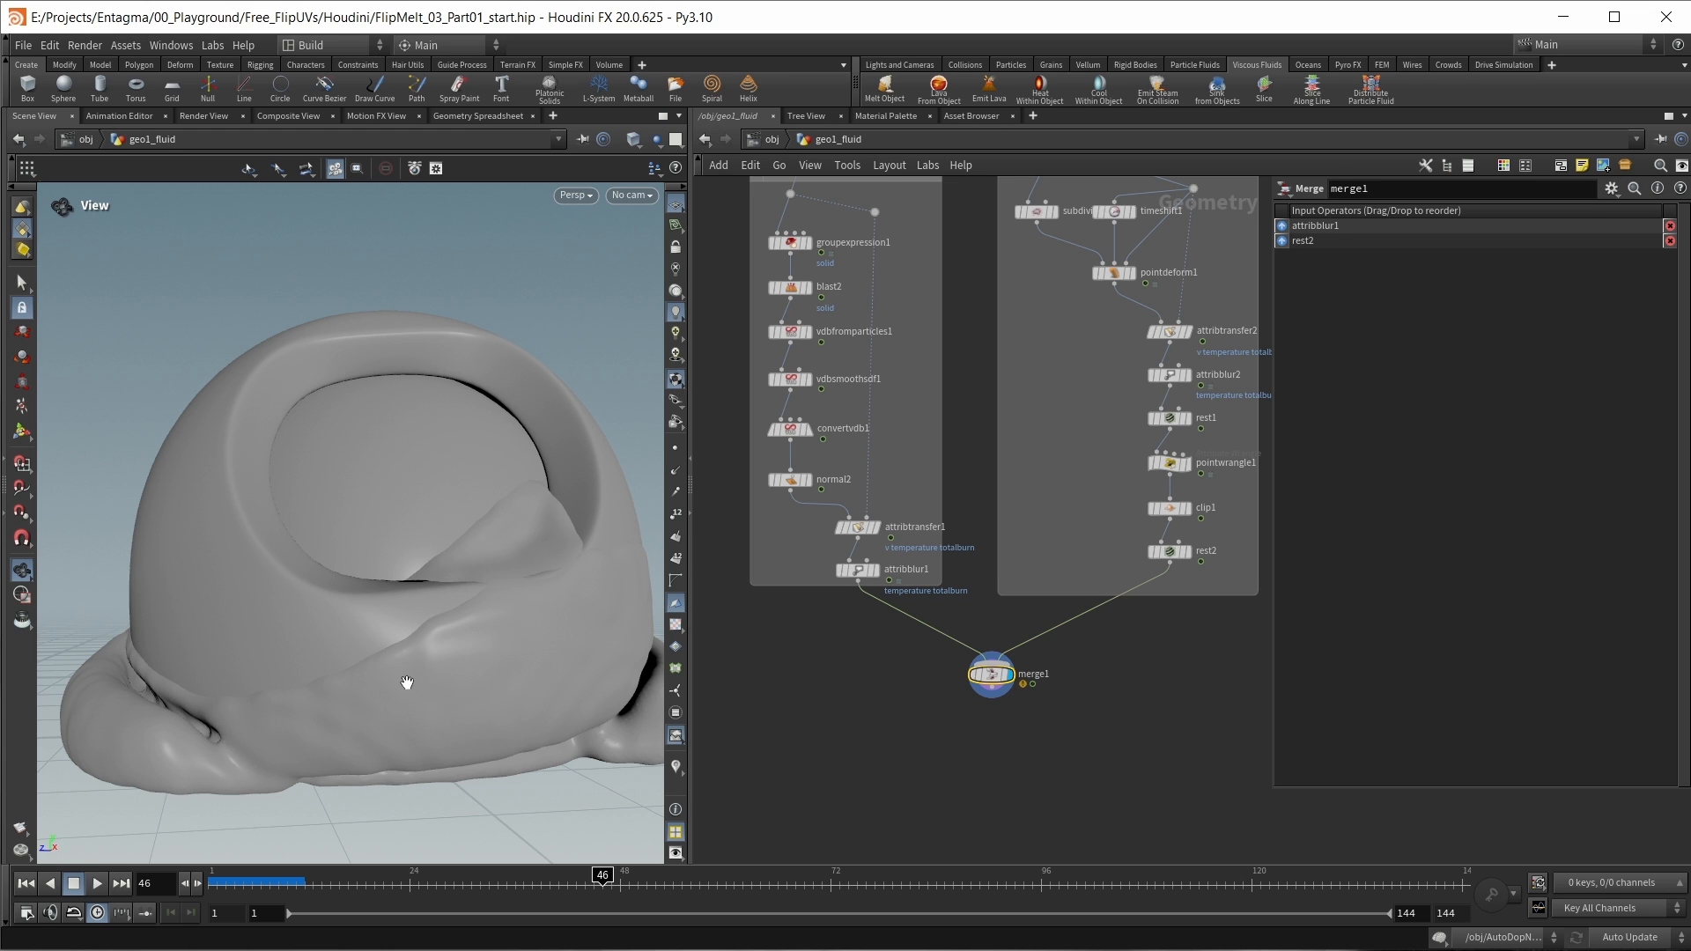
Step: Add an Attribute Blur after merge1 that blurs N with the Proximity influence type
middle_click_drag(872, 657, 846, 631)
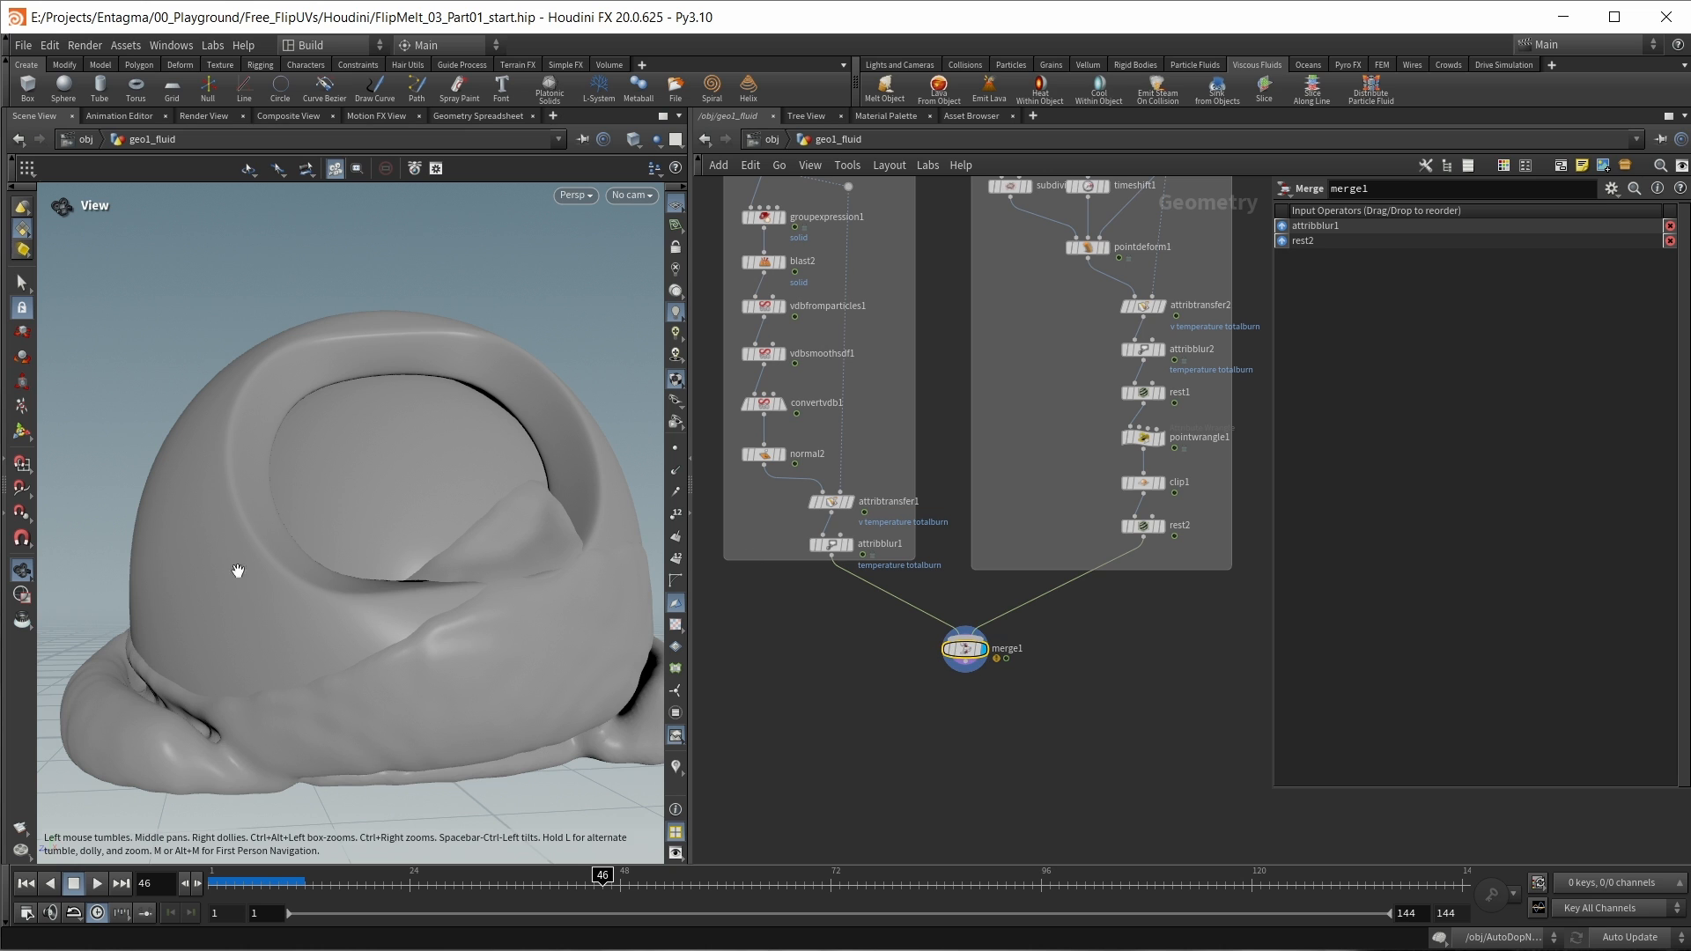
scroll(969, 720, "up", 2)
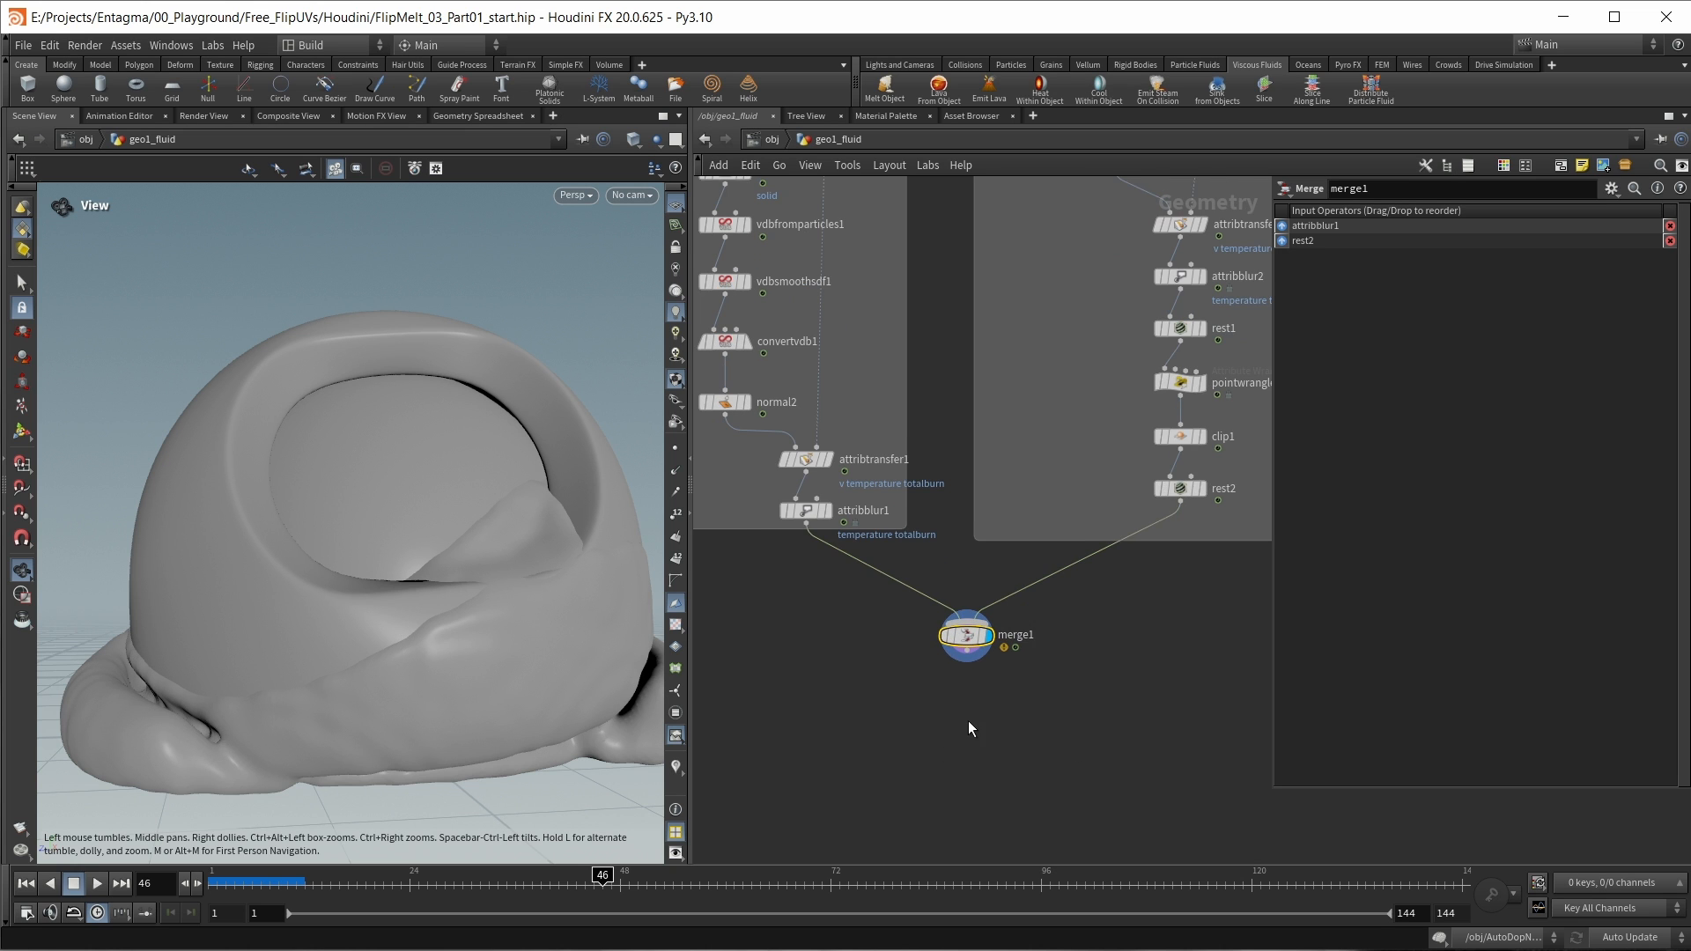
key("Tab")
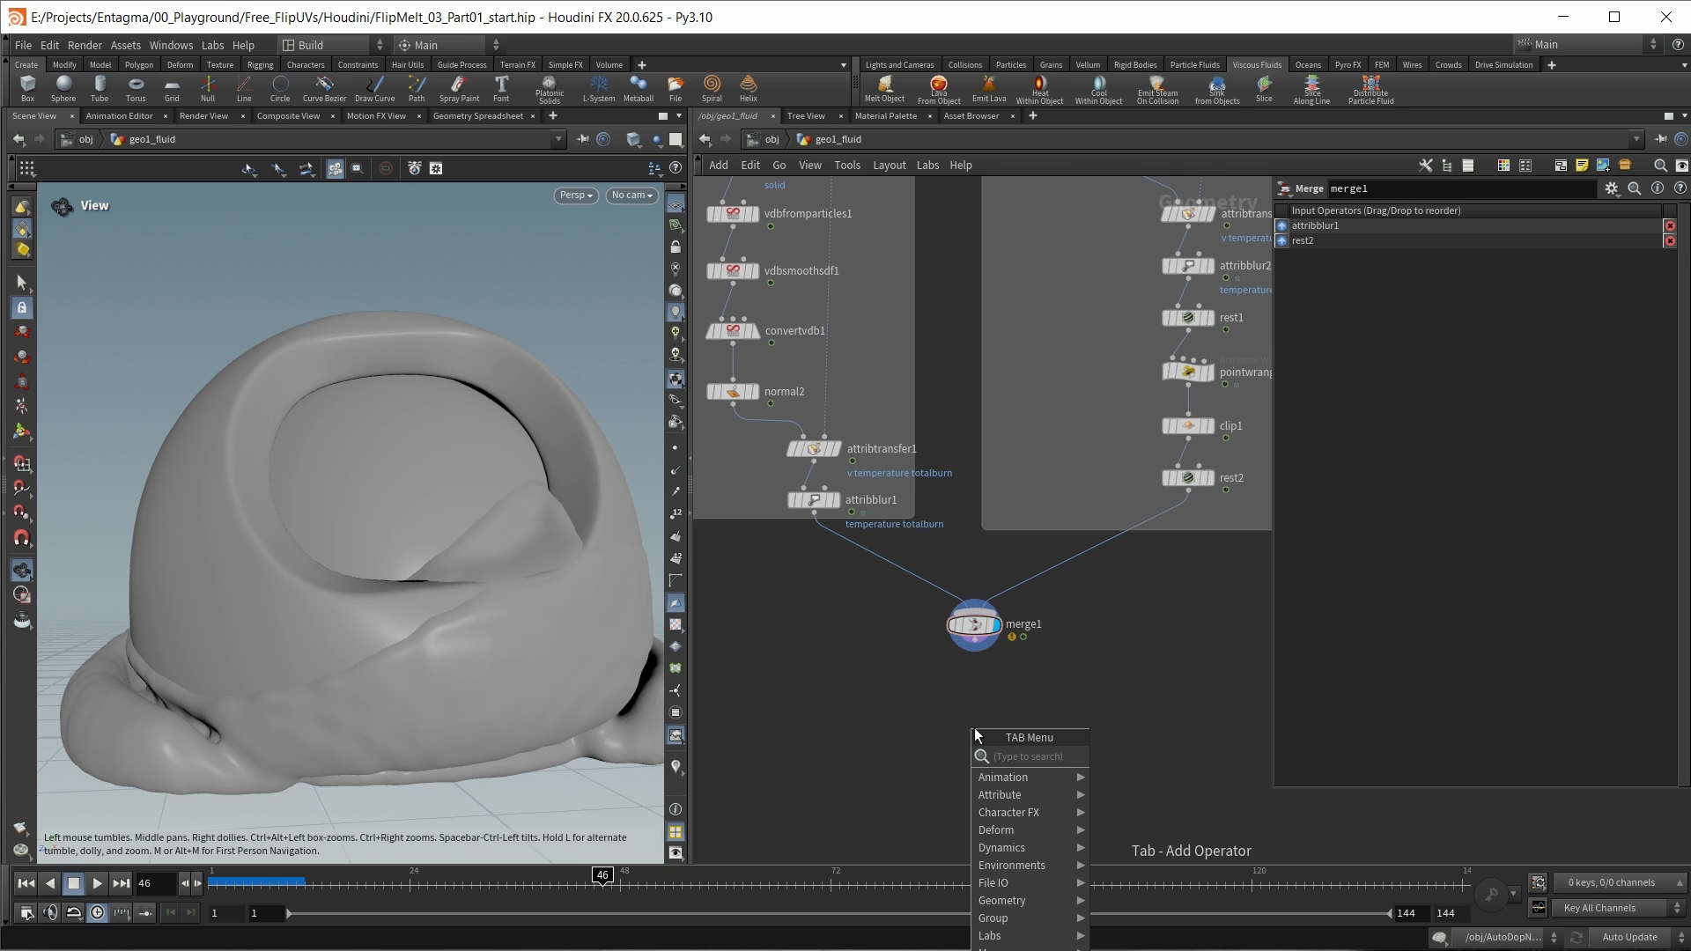
type("attrib")
key("Return")
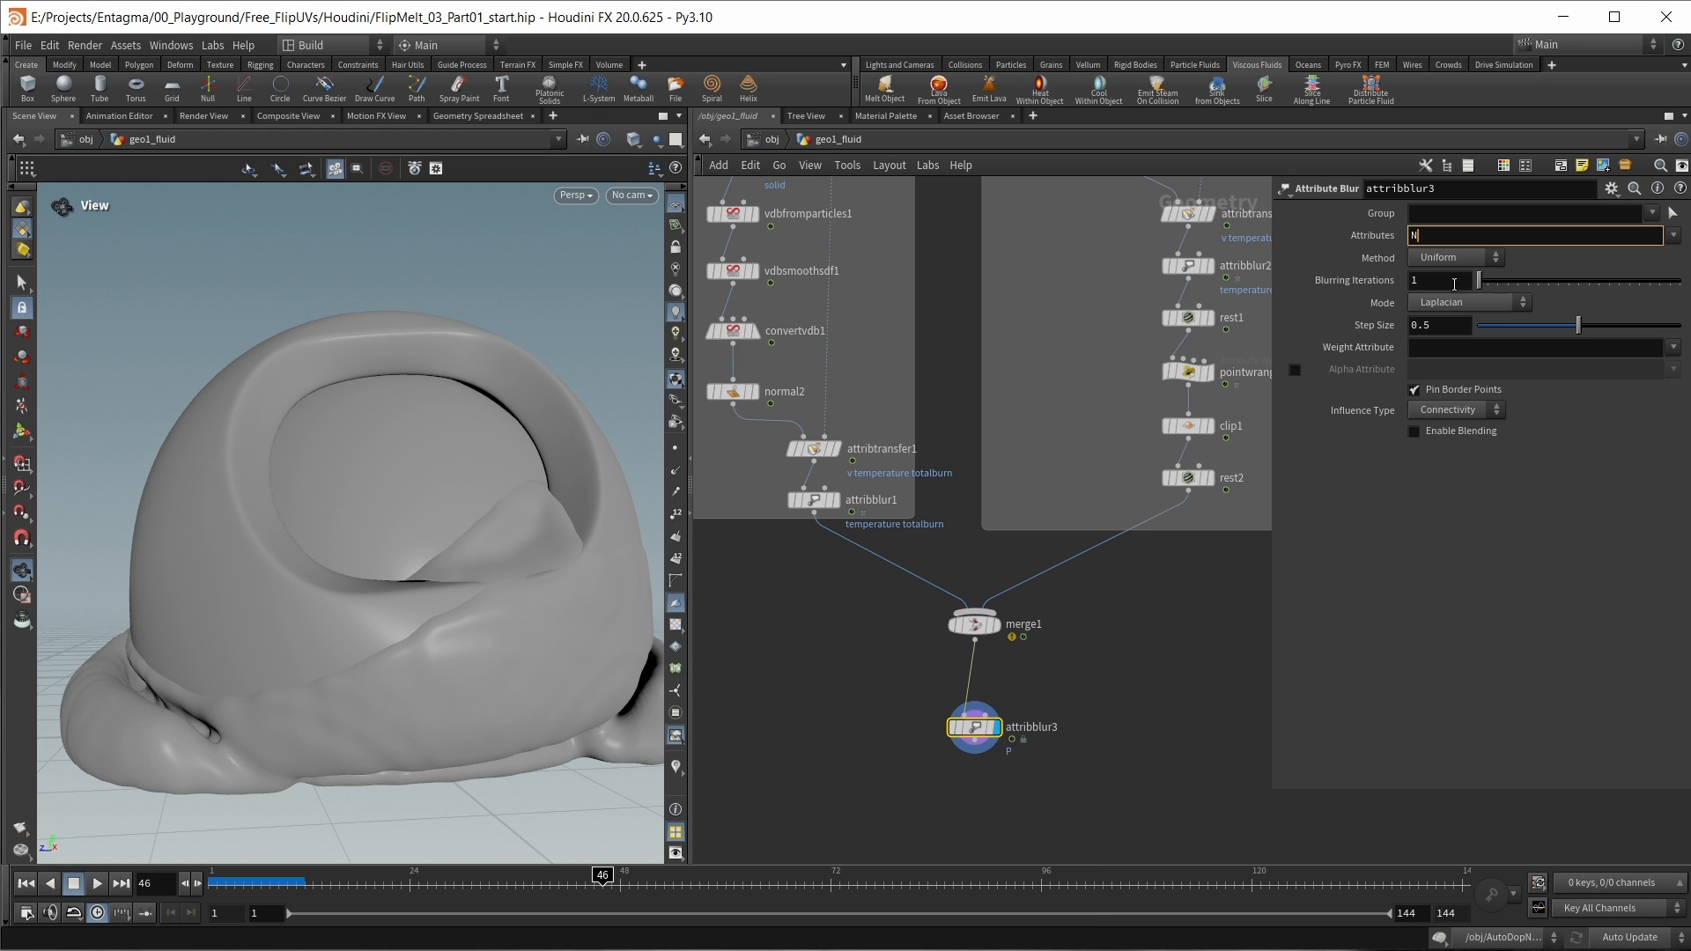
left_click(1445, 411)
left_click(1443, 446)
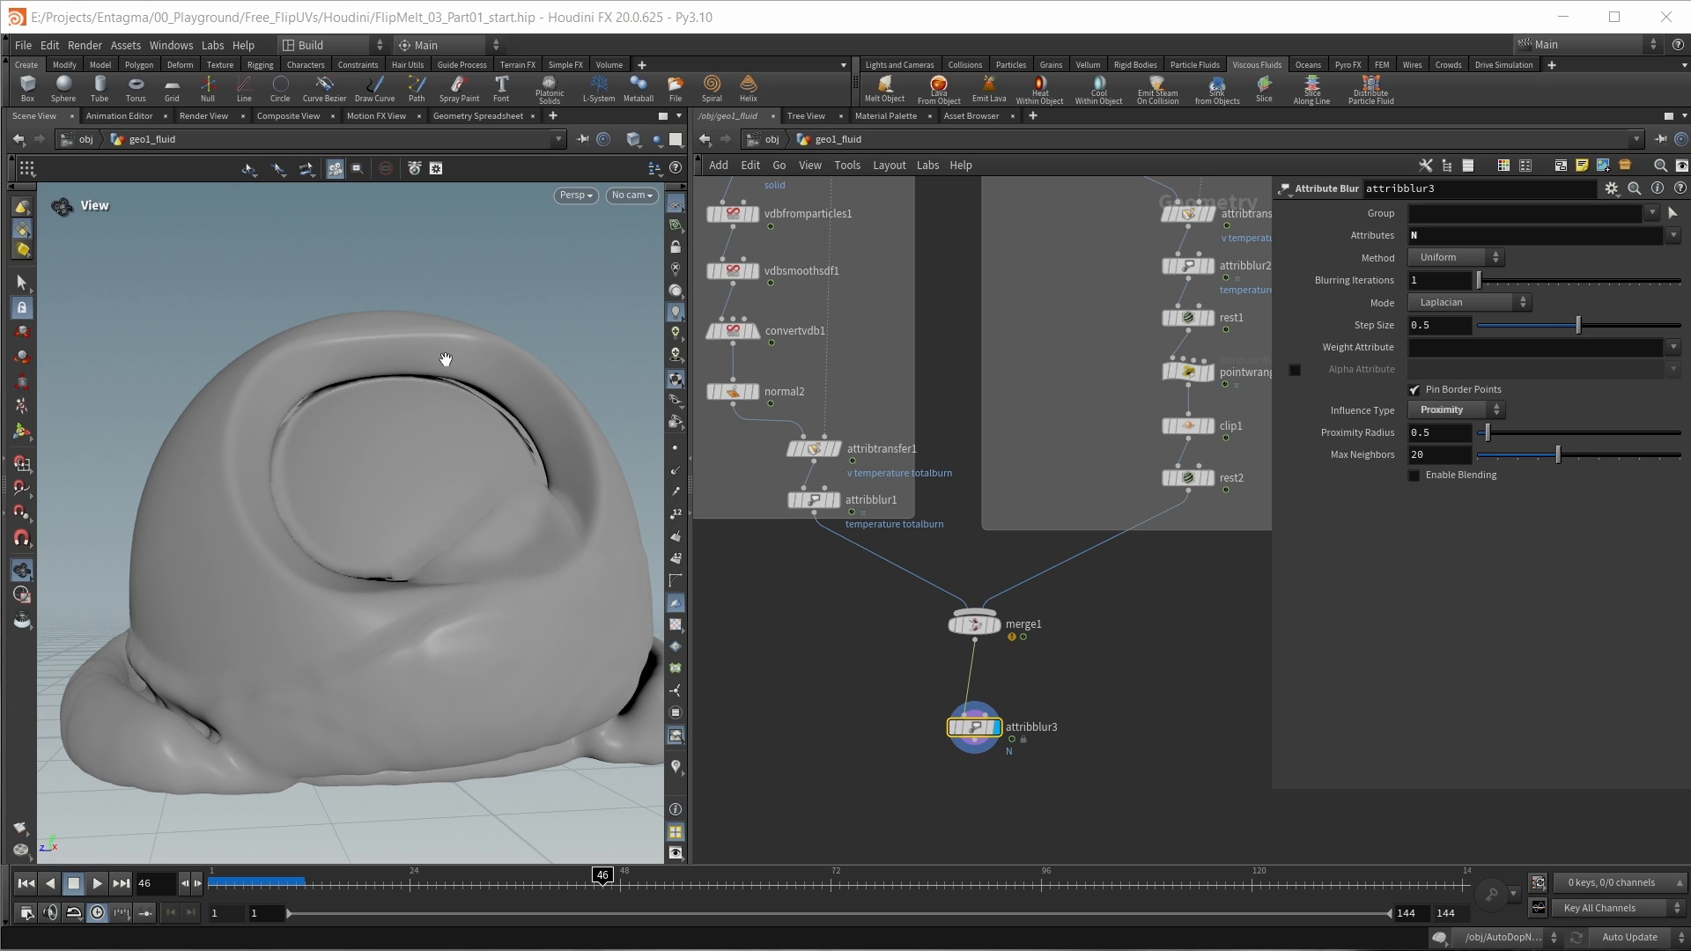
Step: Set attribblur3 to 3 blurring iterations with totalburn as the weight attribute and check the shading
double_click(1449, 282)
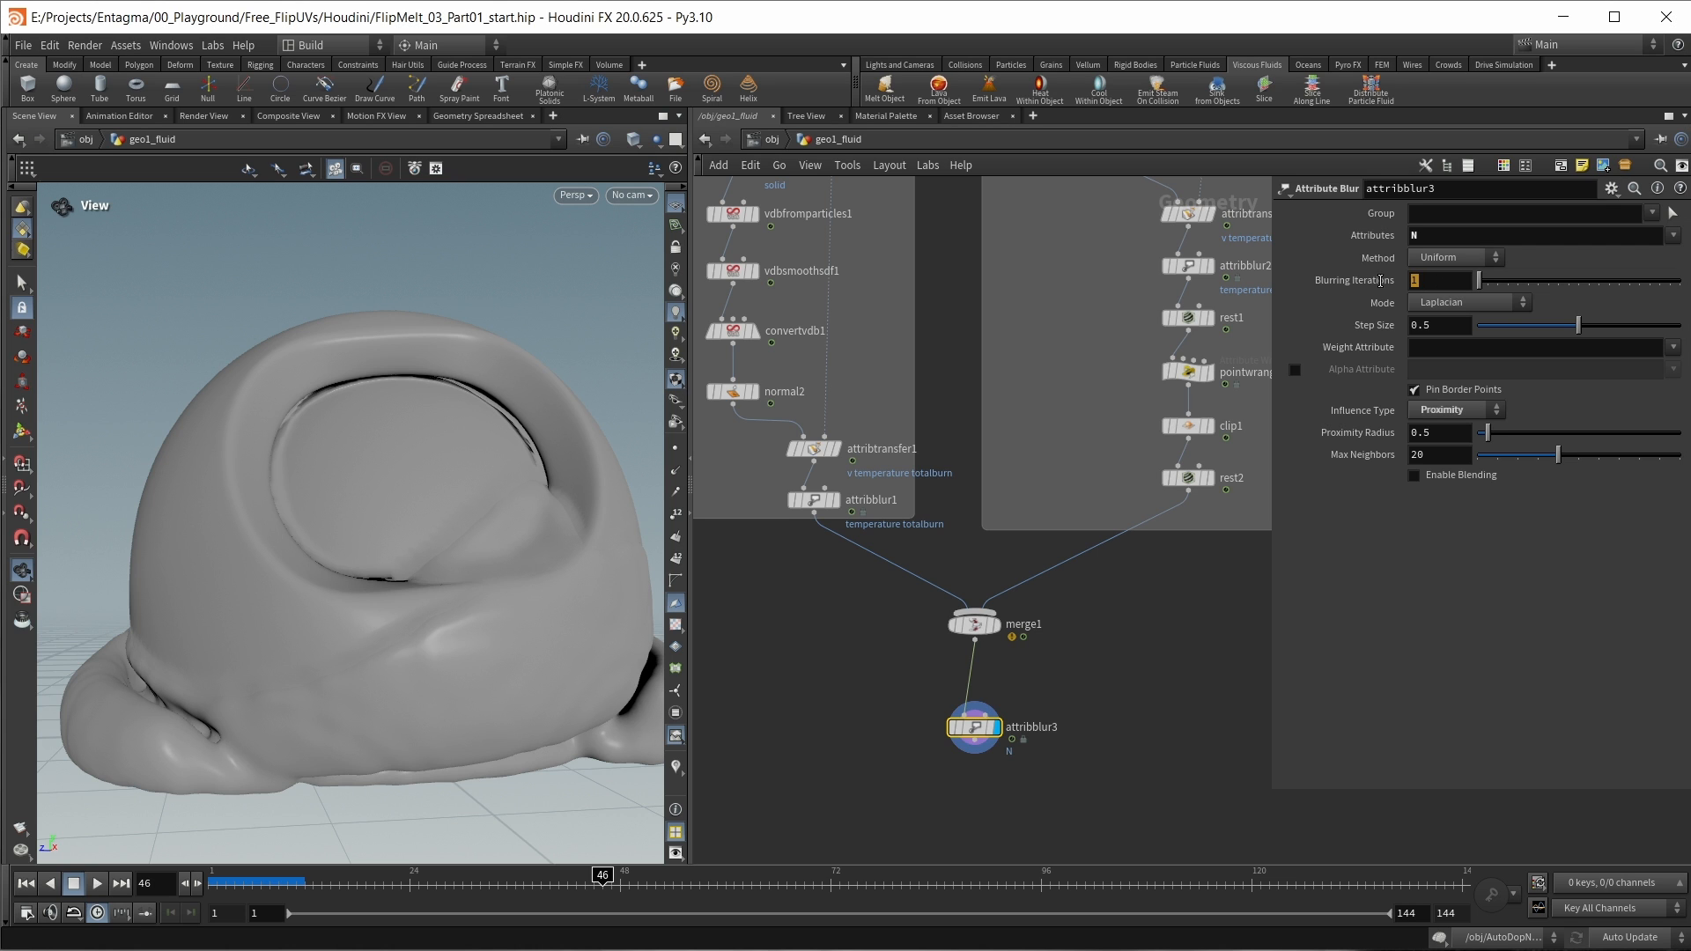
type("3")
key("Return")
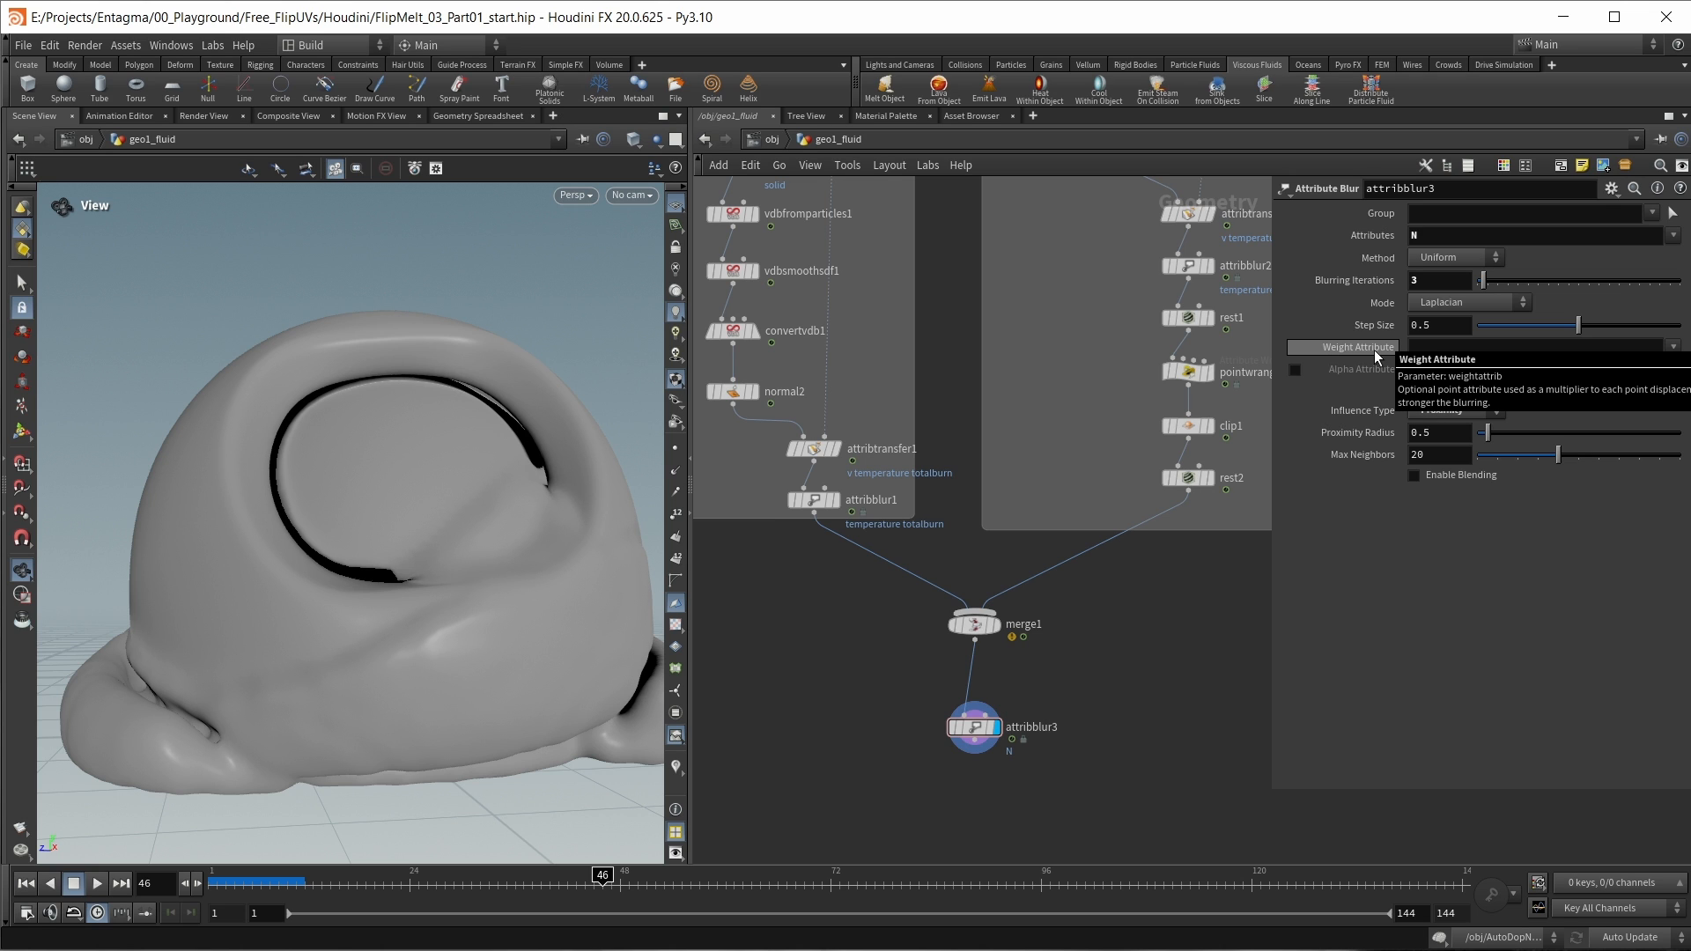
left_click(1670, 348)
left_click(1678, 384)
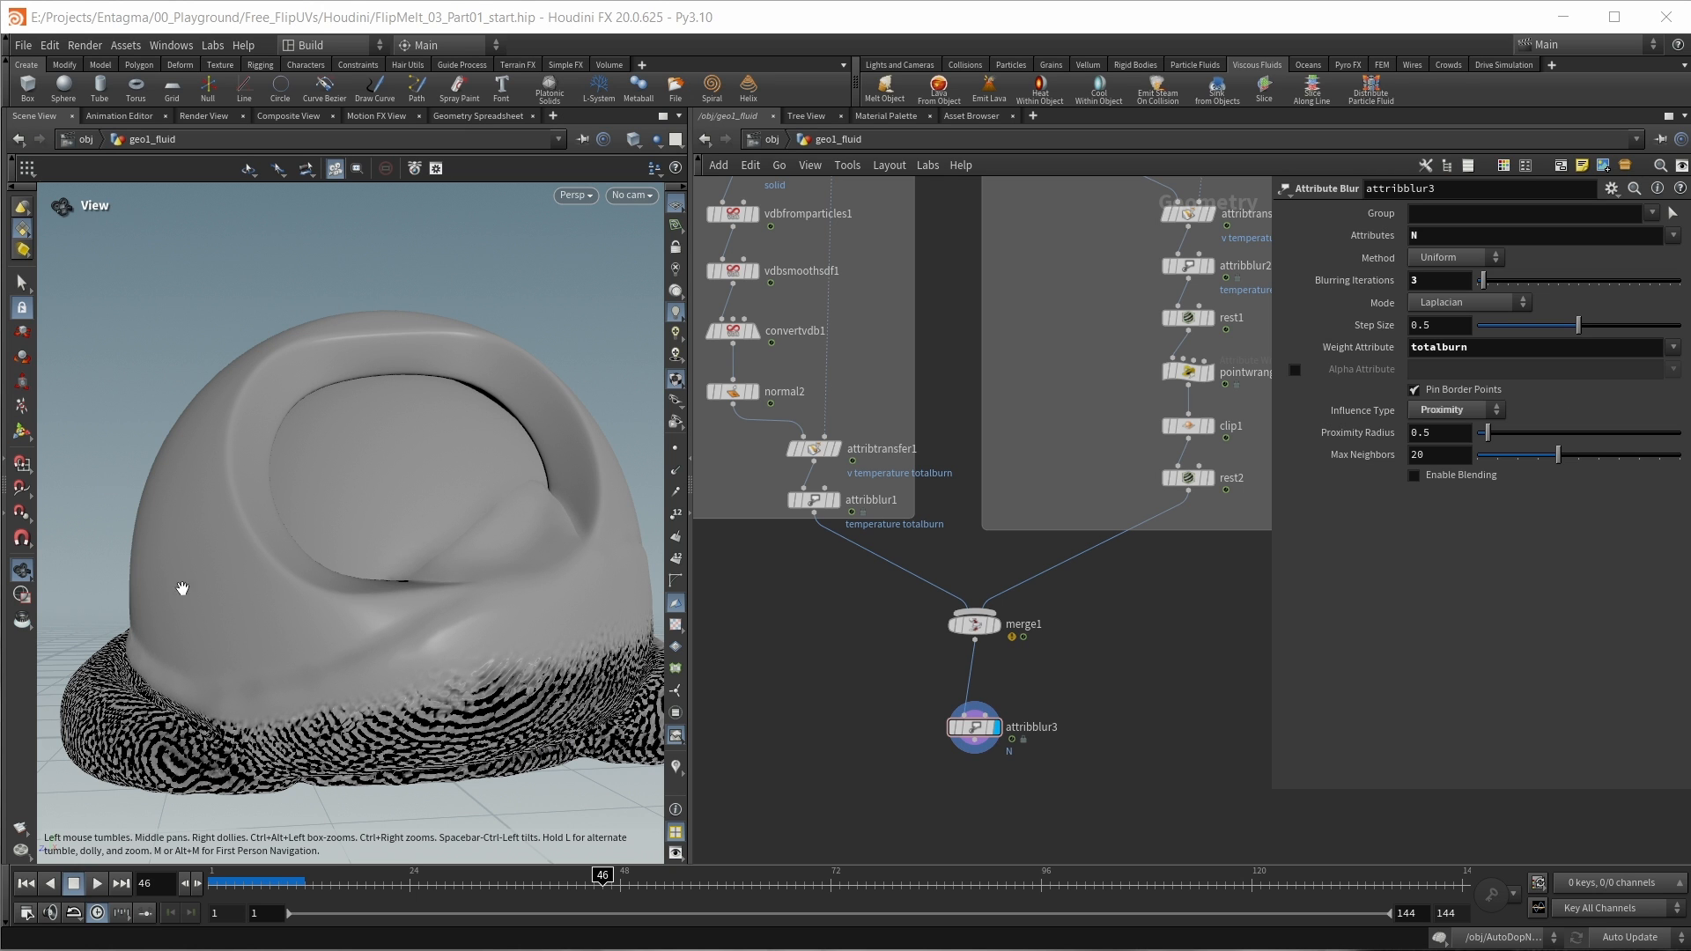
left_click_drag(510, 611, 593, 649)
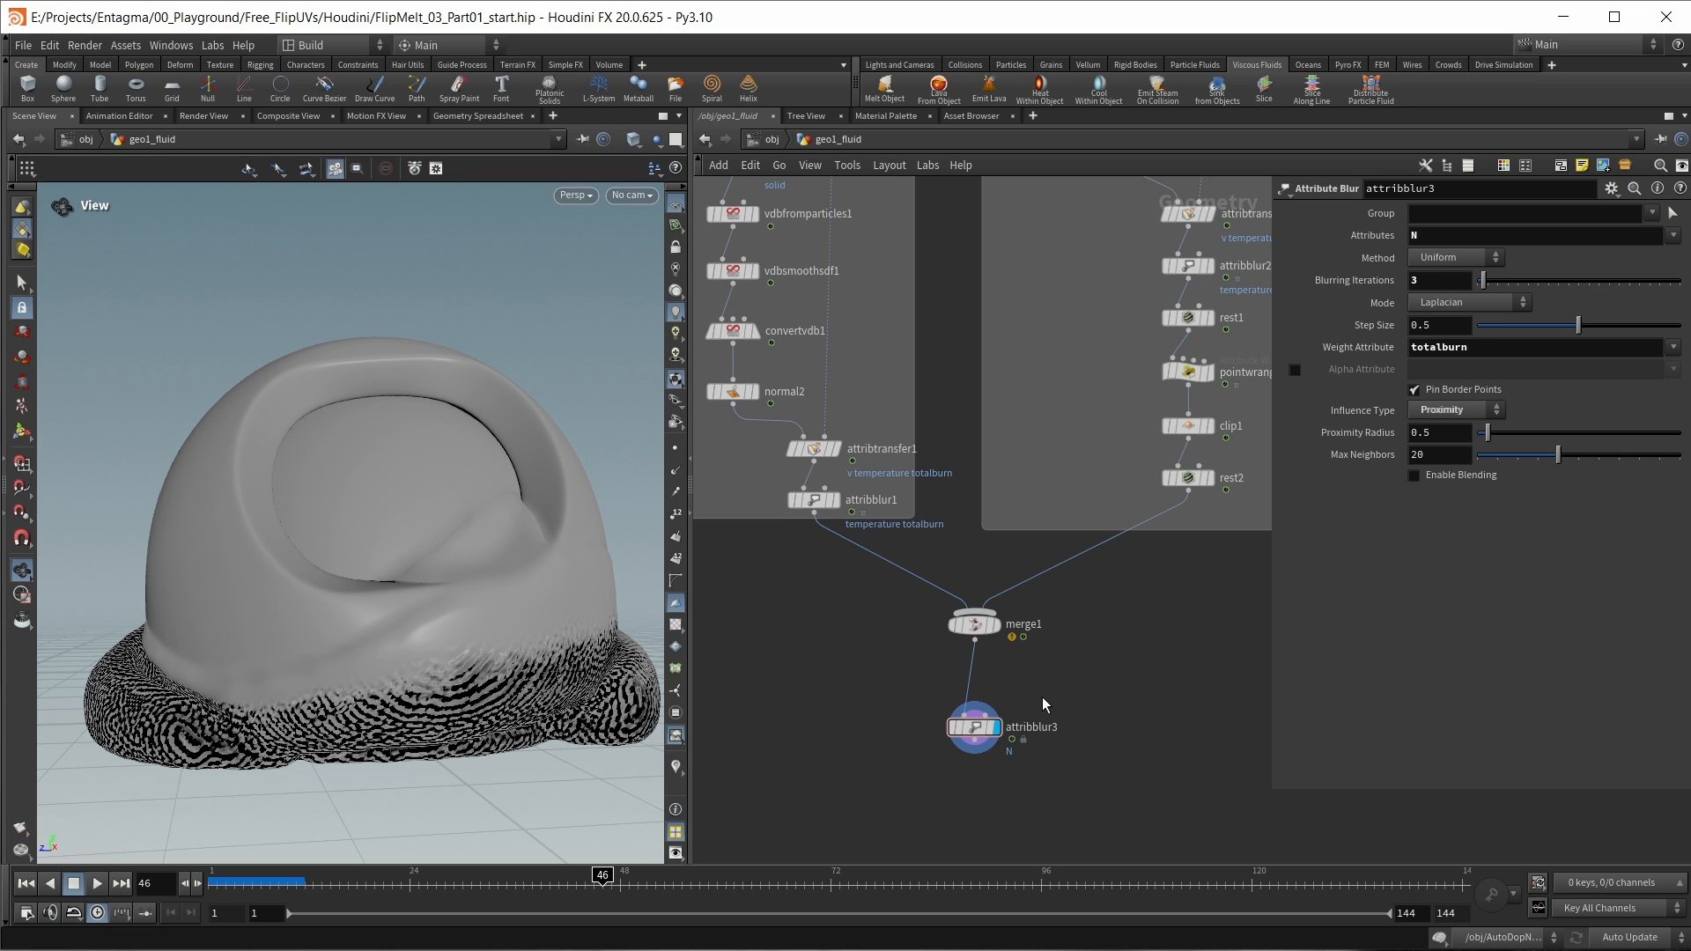
Step: Insert an Attribute Remap node between merge1 and attribblur3
scroll(949, 691, "up", 2)
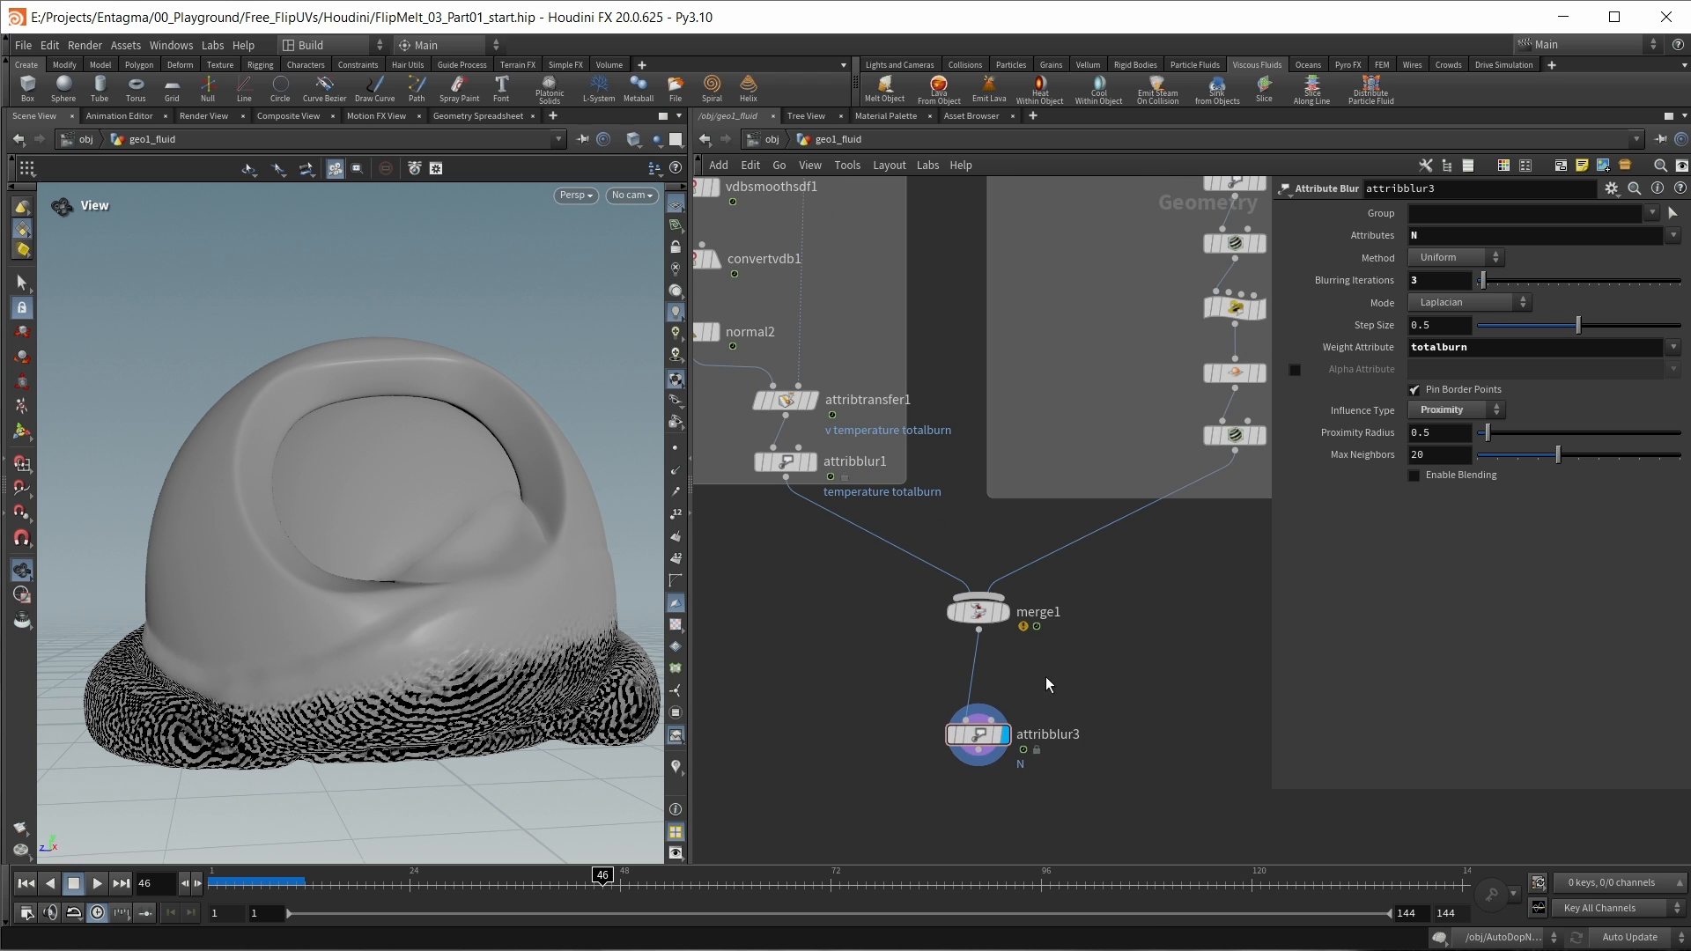
key("Tab")
type("attribre")
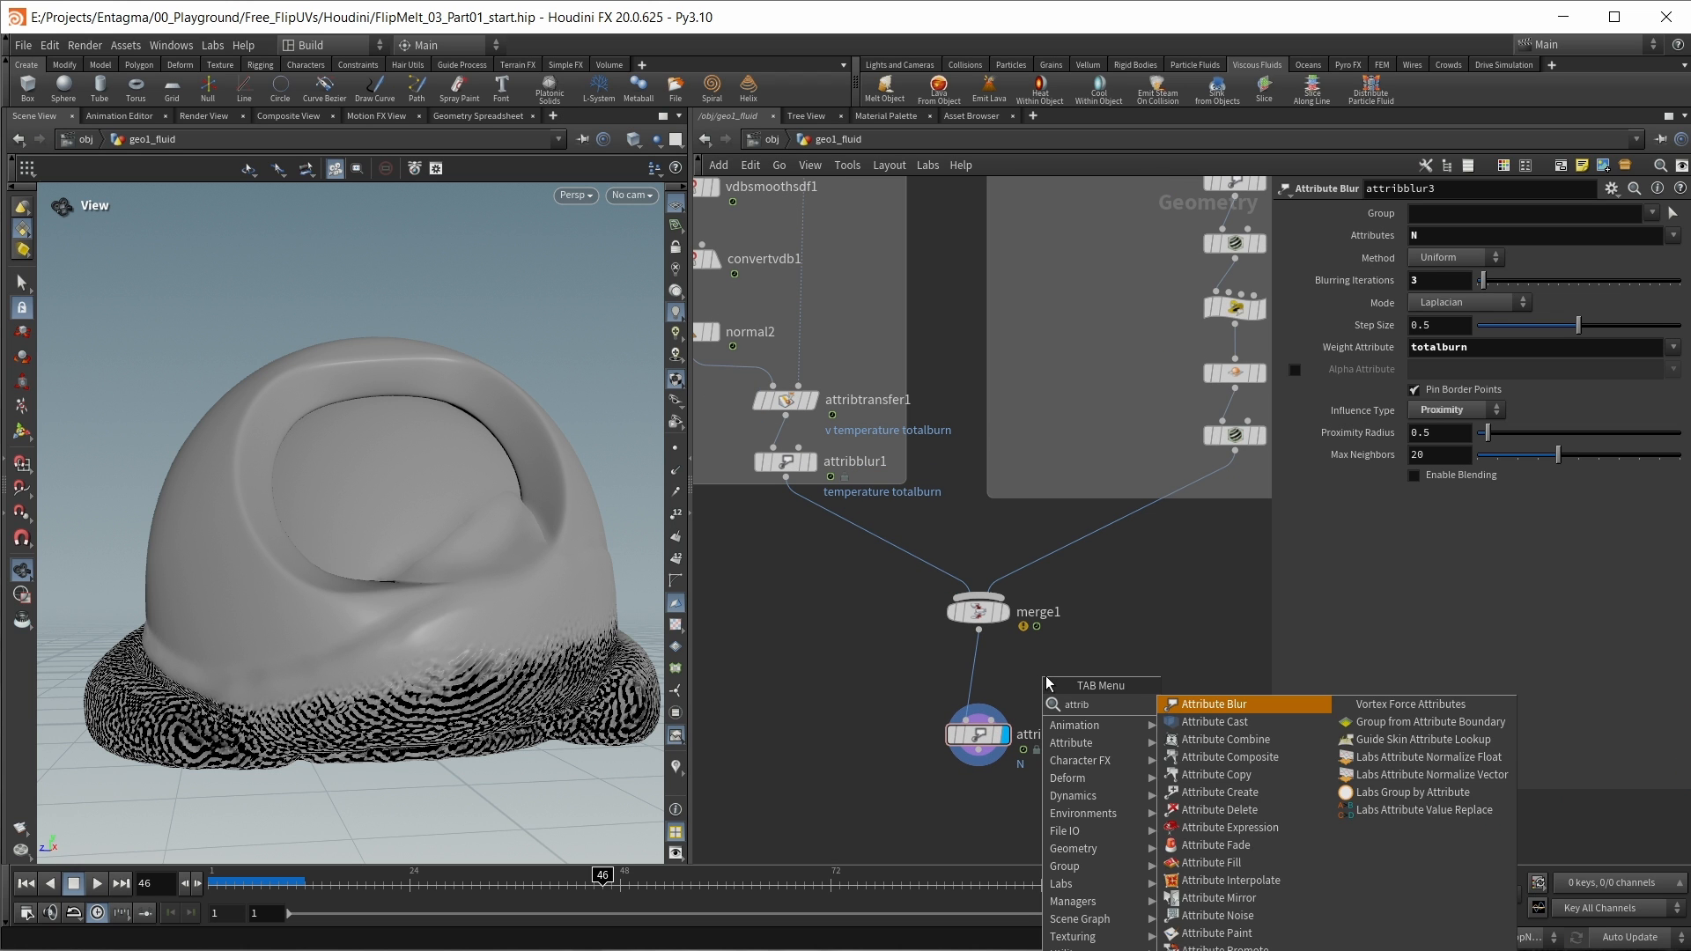
key("Return")
left_click(1002, 679)
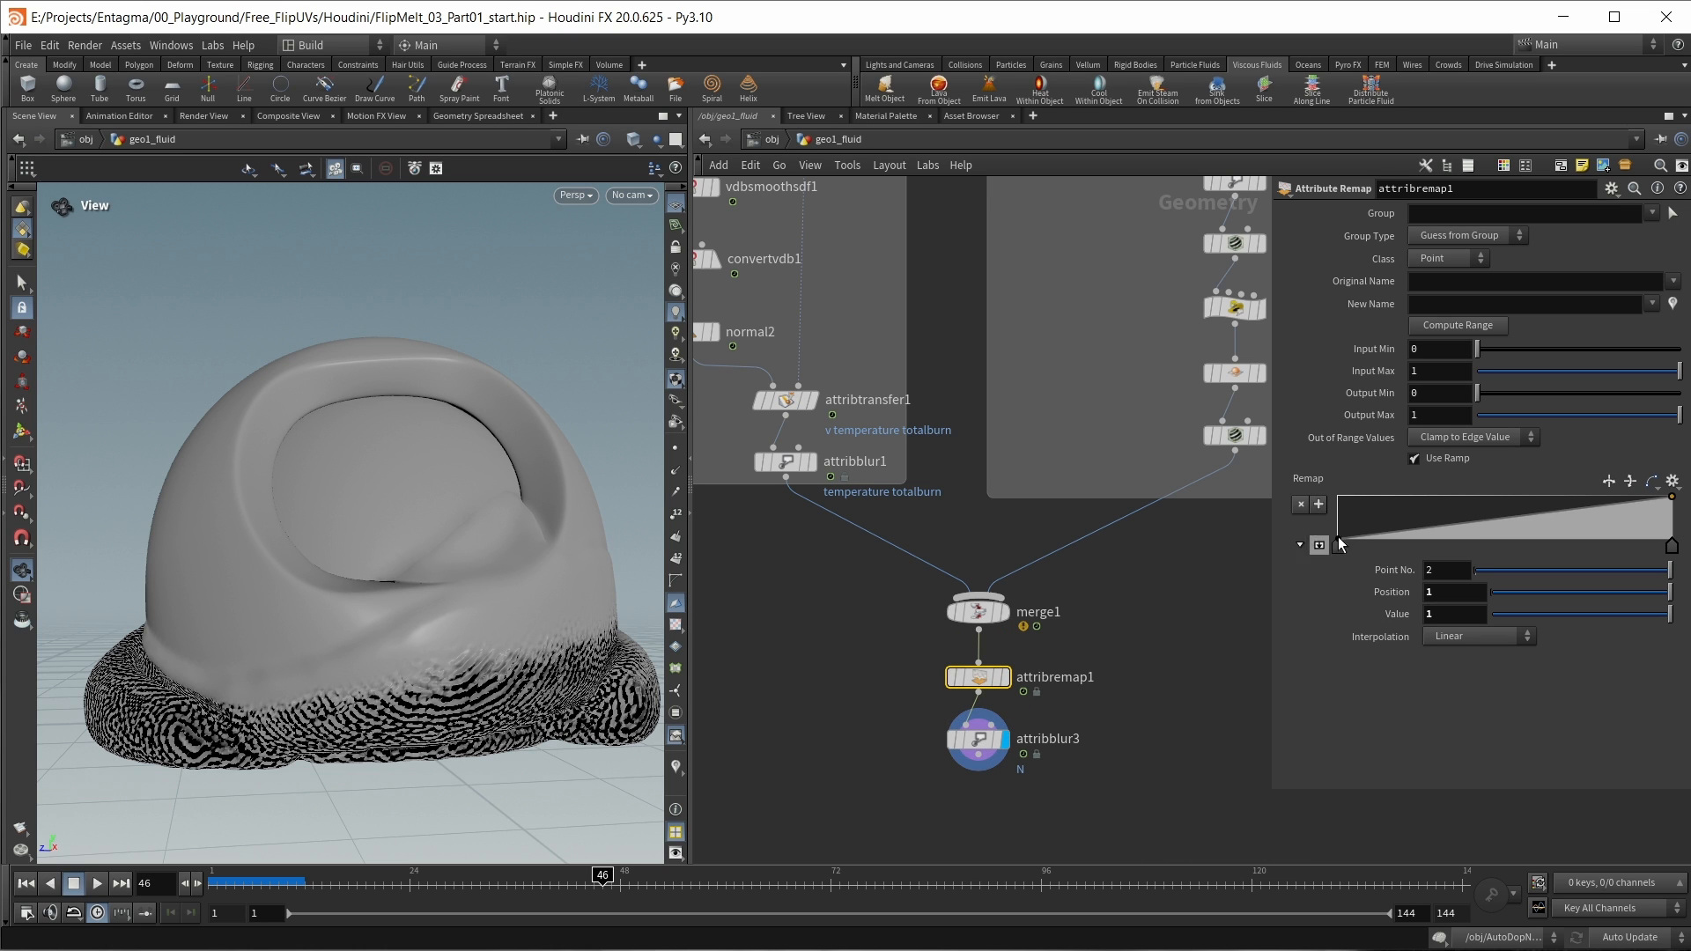
Step: Configure attribremap1 to remap totalburn into a new attribute named blurmask
left_click(1673, 281)
left_click(1676, 303)
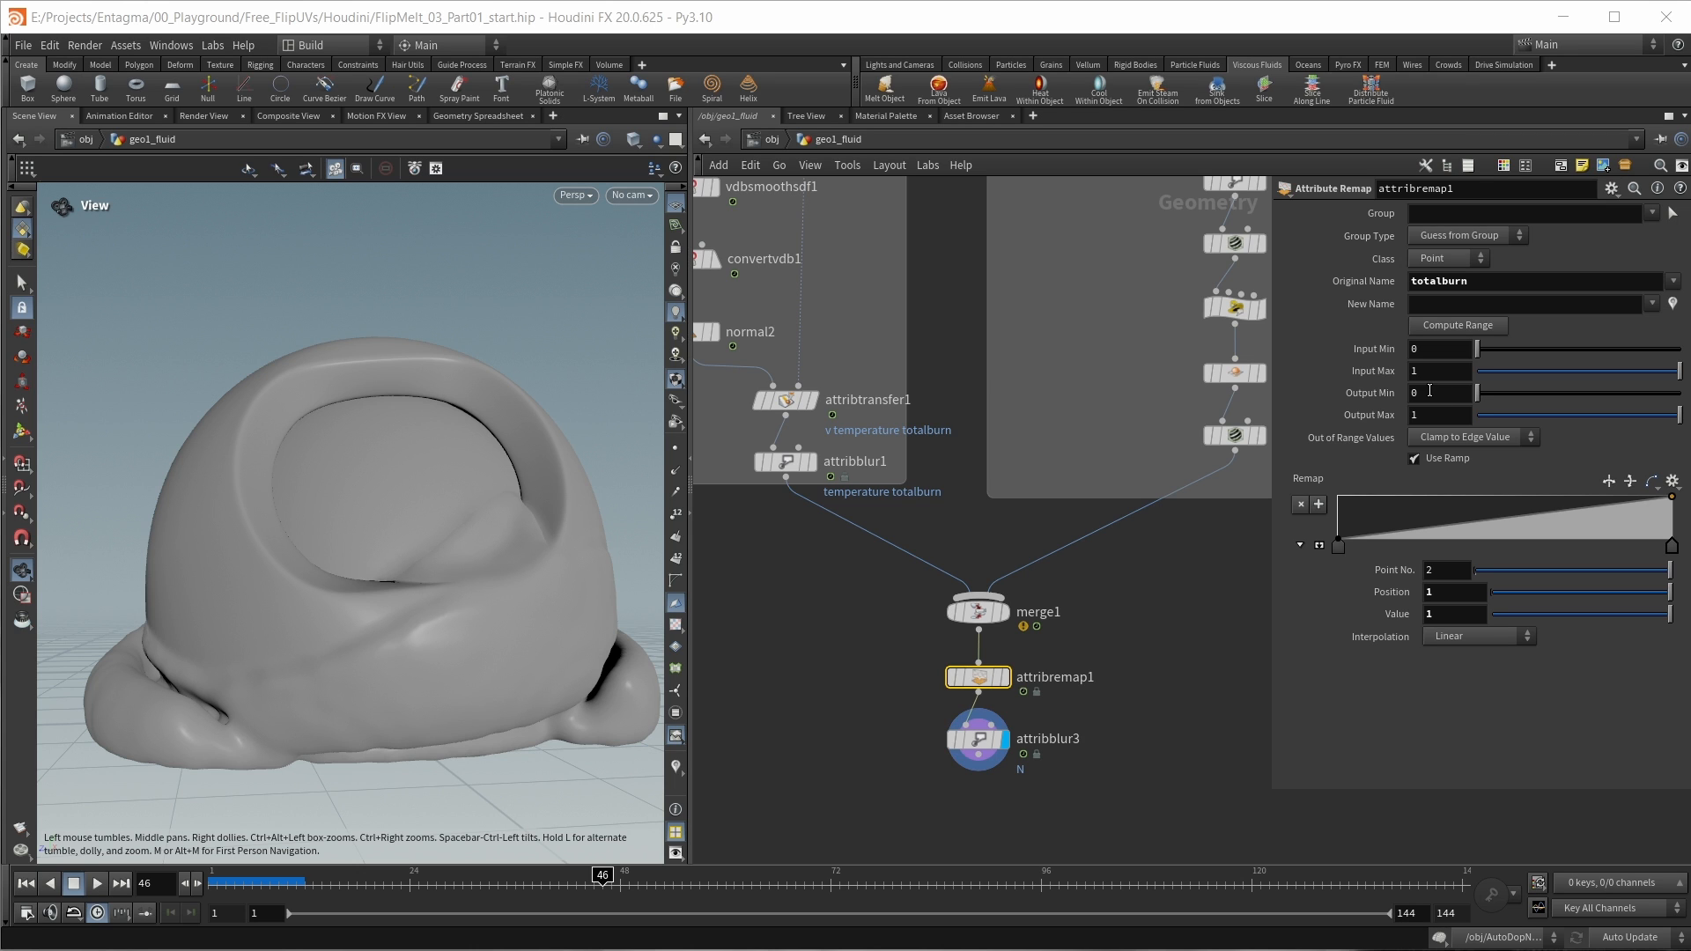
left_click(1449, 306)
type("nlurmask")
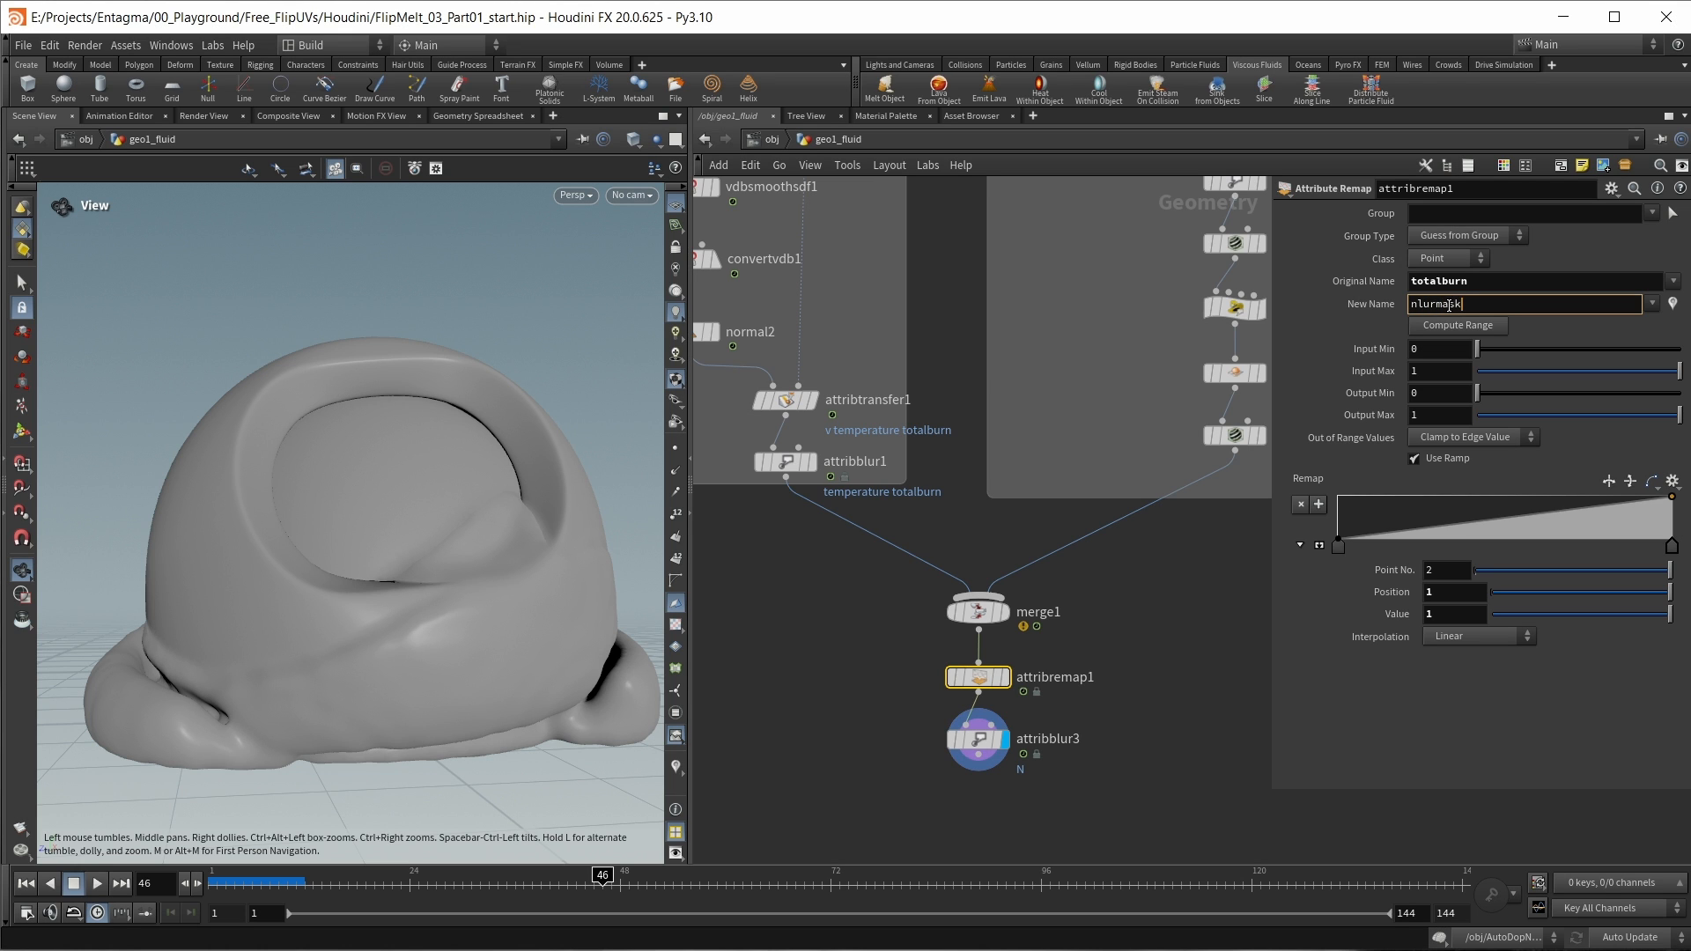
Step: Set attribblur3's weight attribute to blurmask and check the normals at frames 76 and 25
left_click(993, 737)
left_click(1672, 348)
left_click(1678, 402)
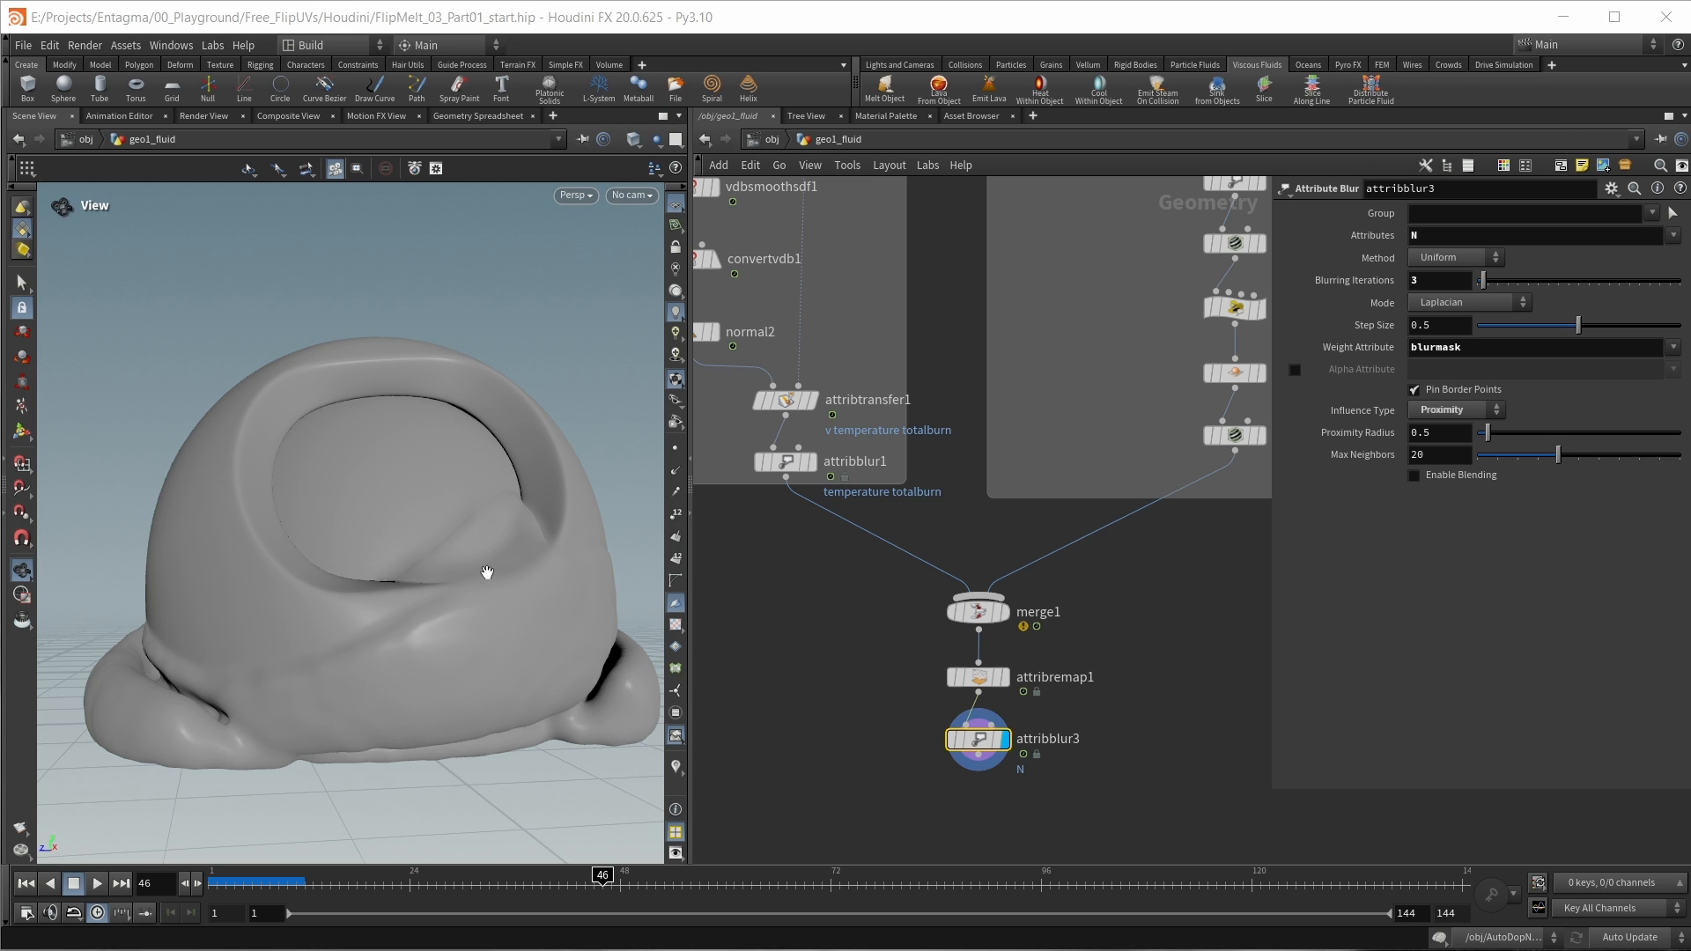
left_click(867, 885)
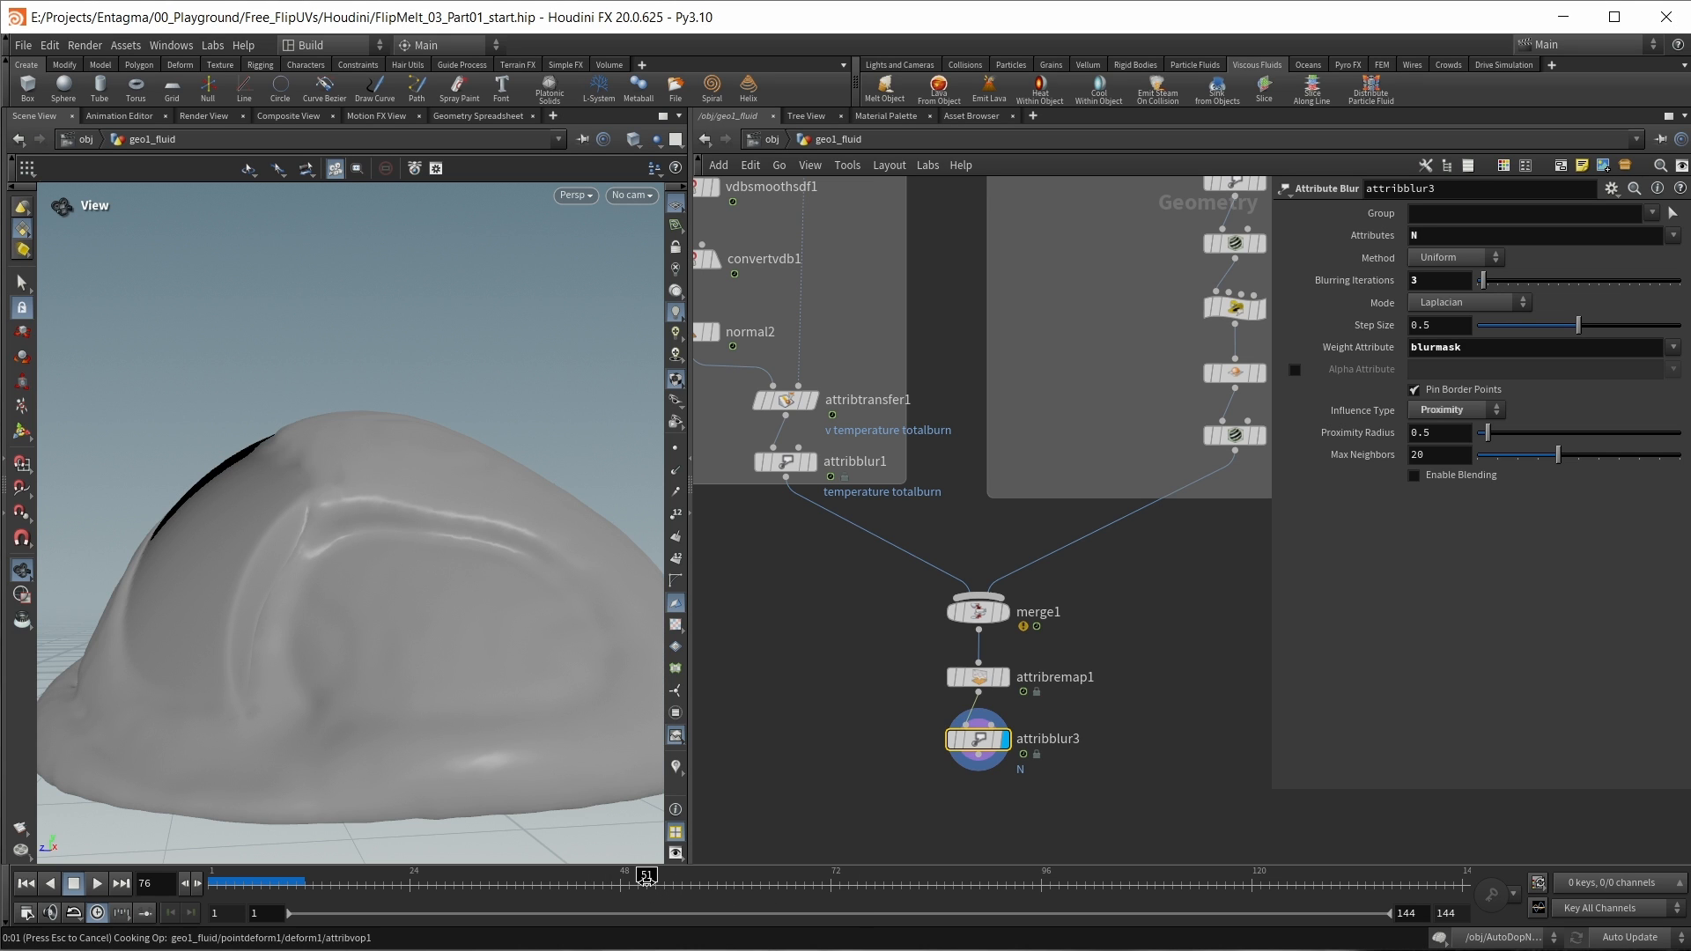
left_click(421, 882)
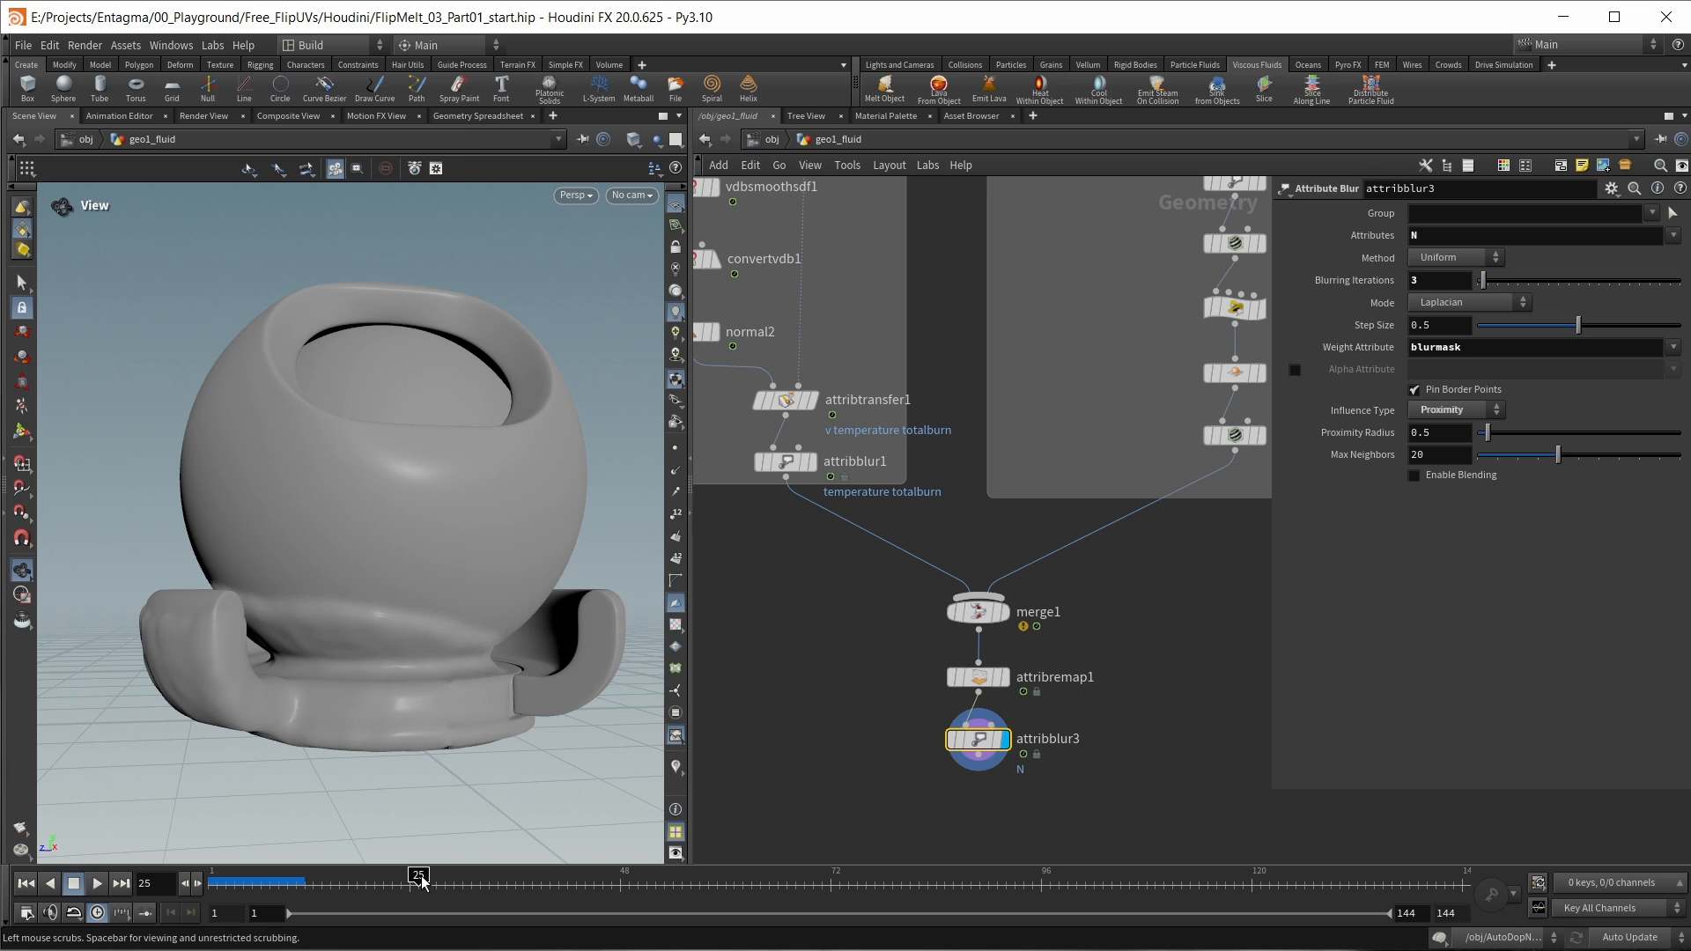